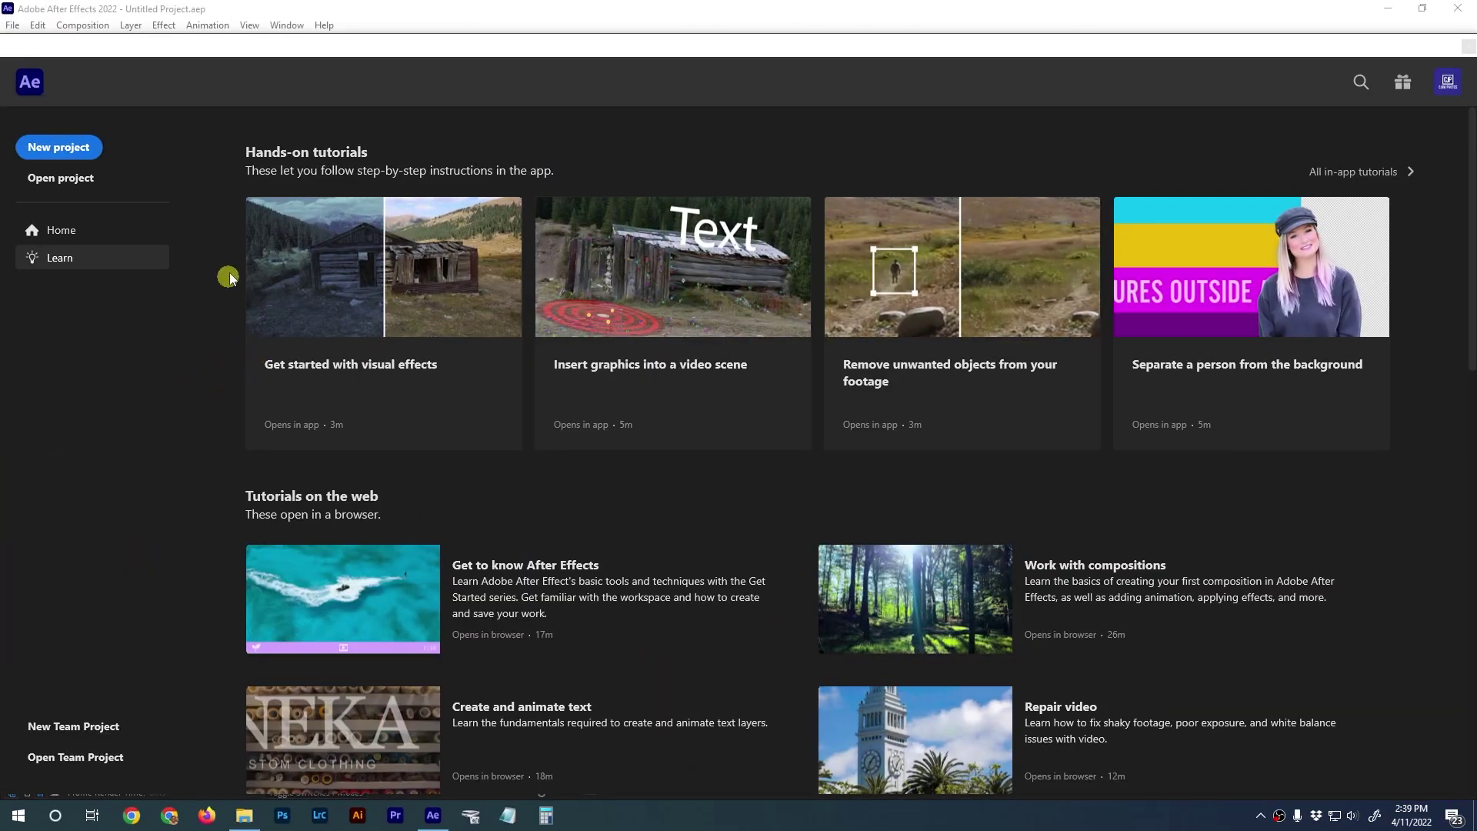
Create a new project and save it as LSPV After Effects Tutorial 01
click(68, 153)
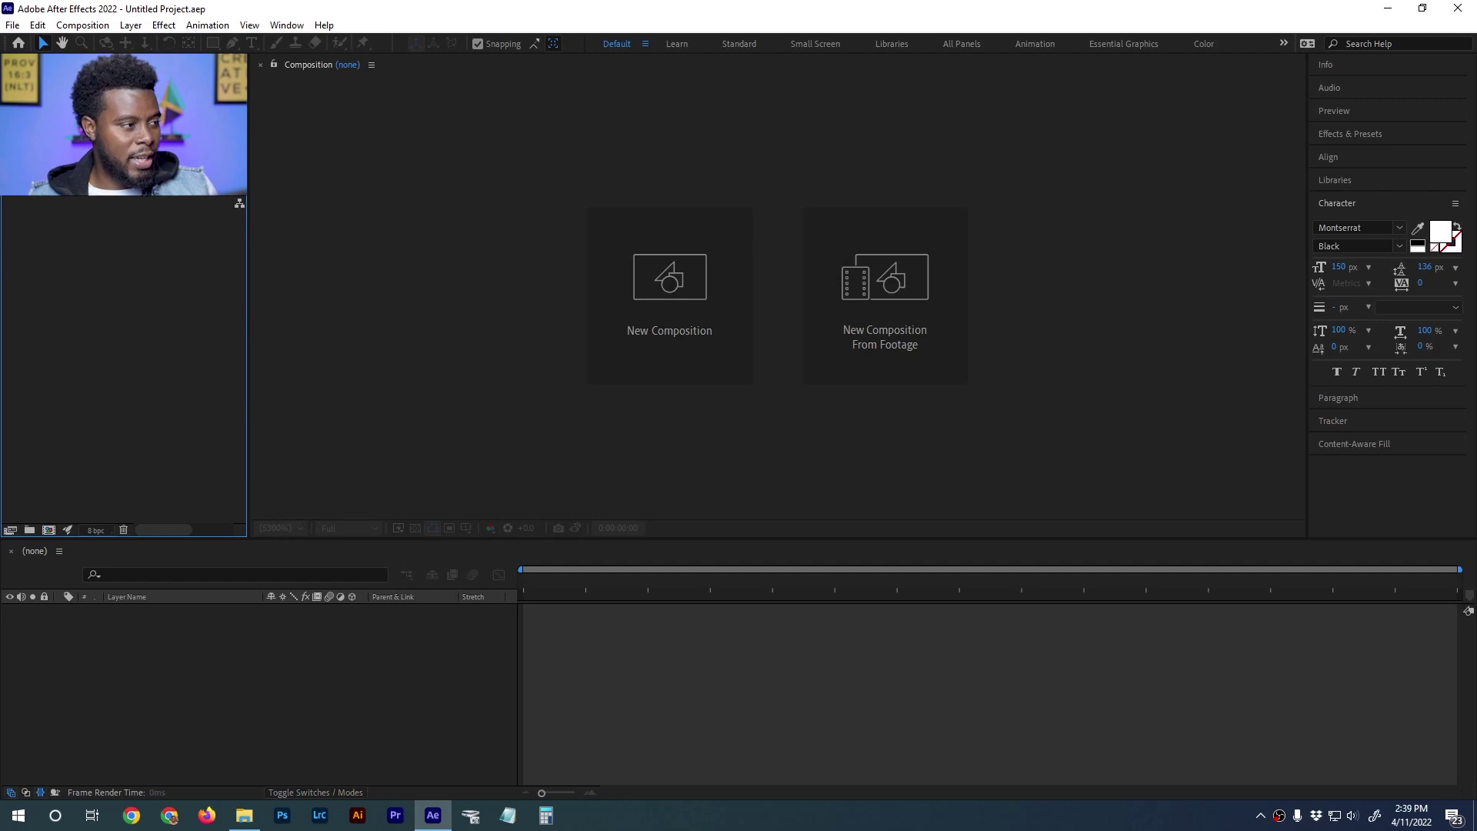
click(12, 25)
mouse_move(37, 25)
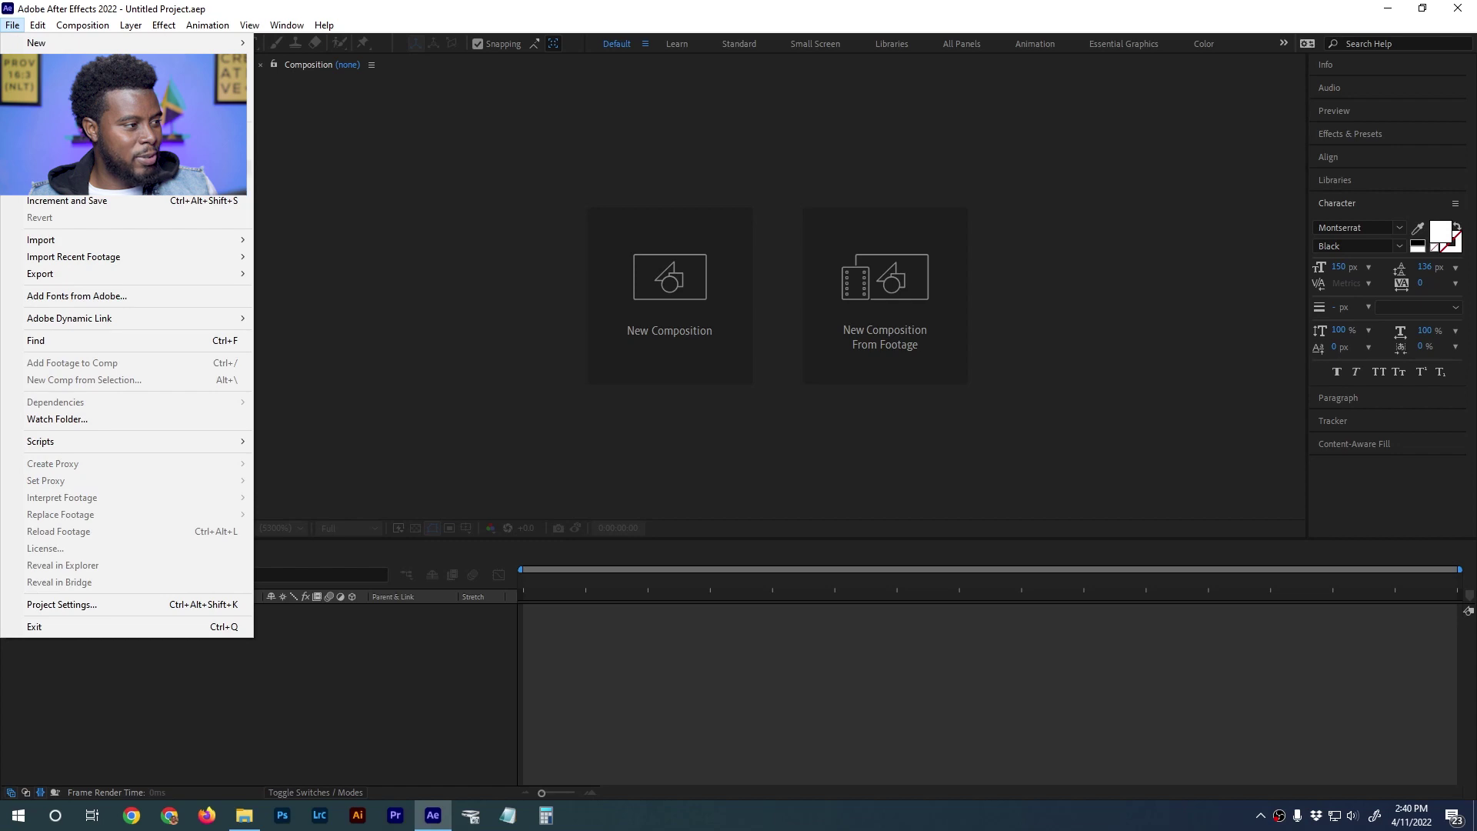
mouse_move(115, 183)
click(270, 183)
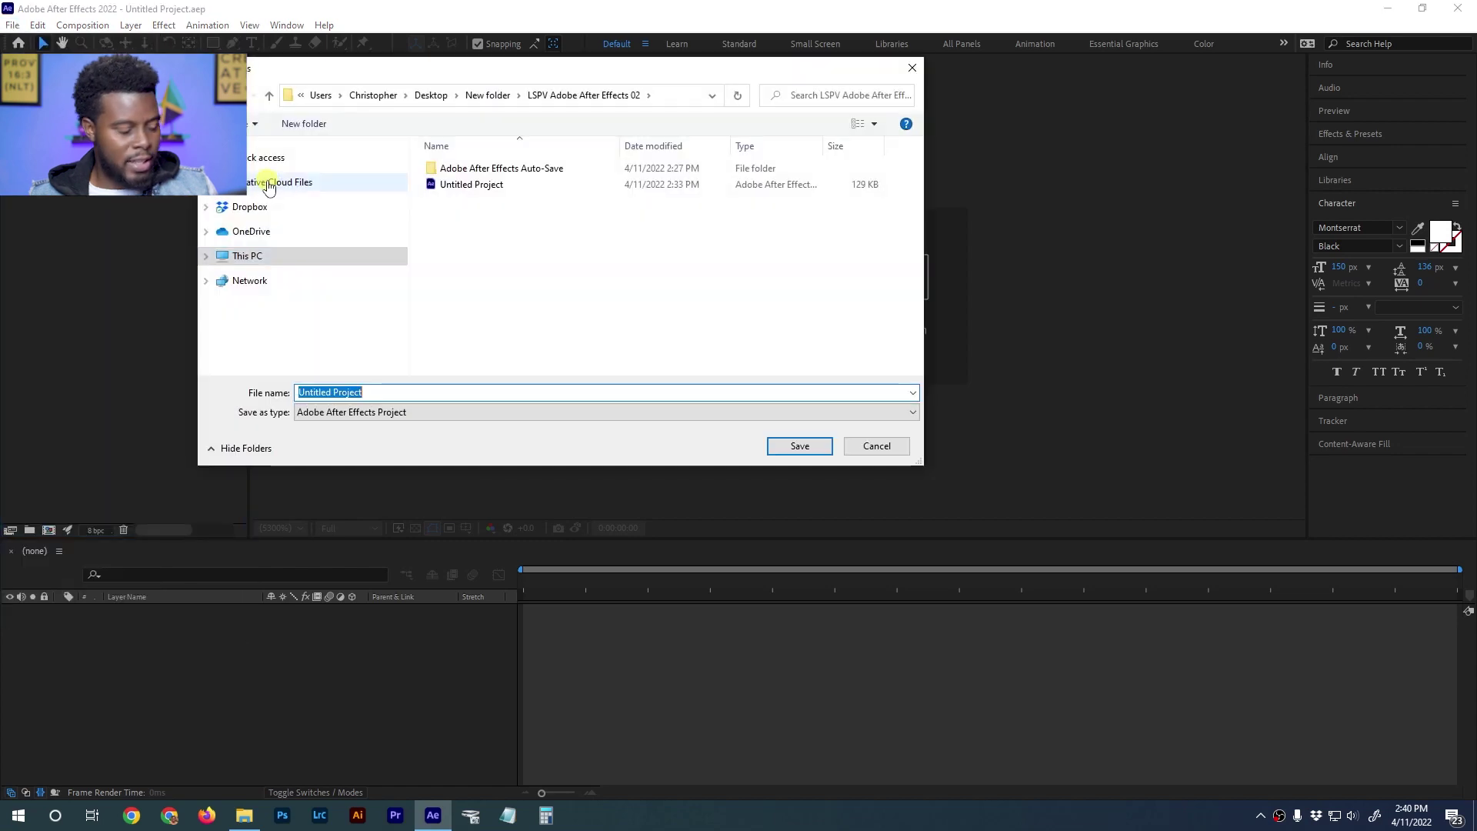
text(LSPV After Effects Tutorial)
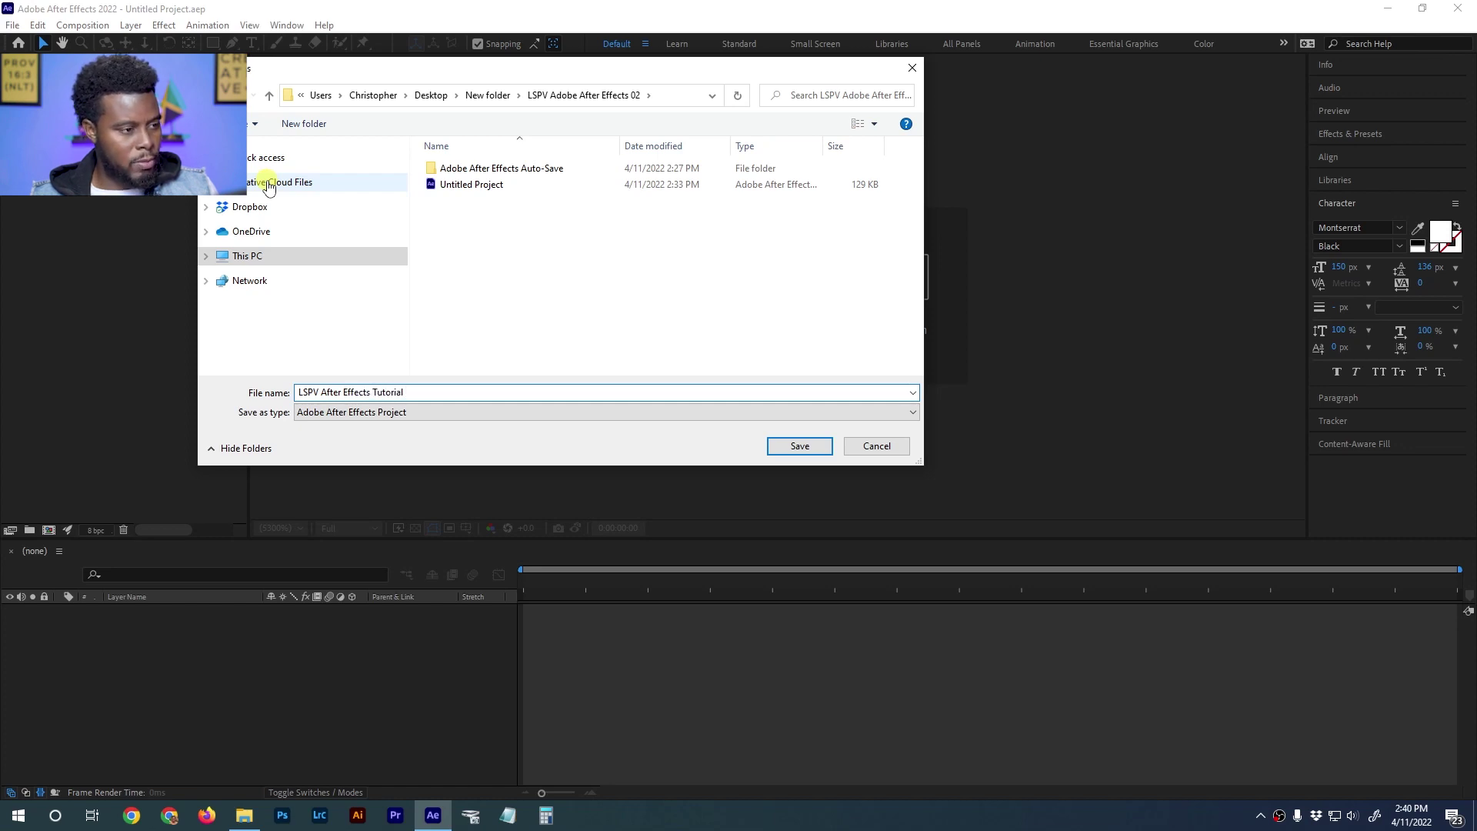
text( 01)
click(804, 447)
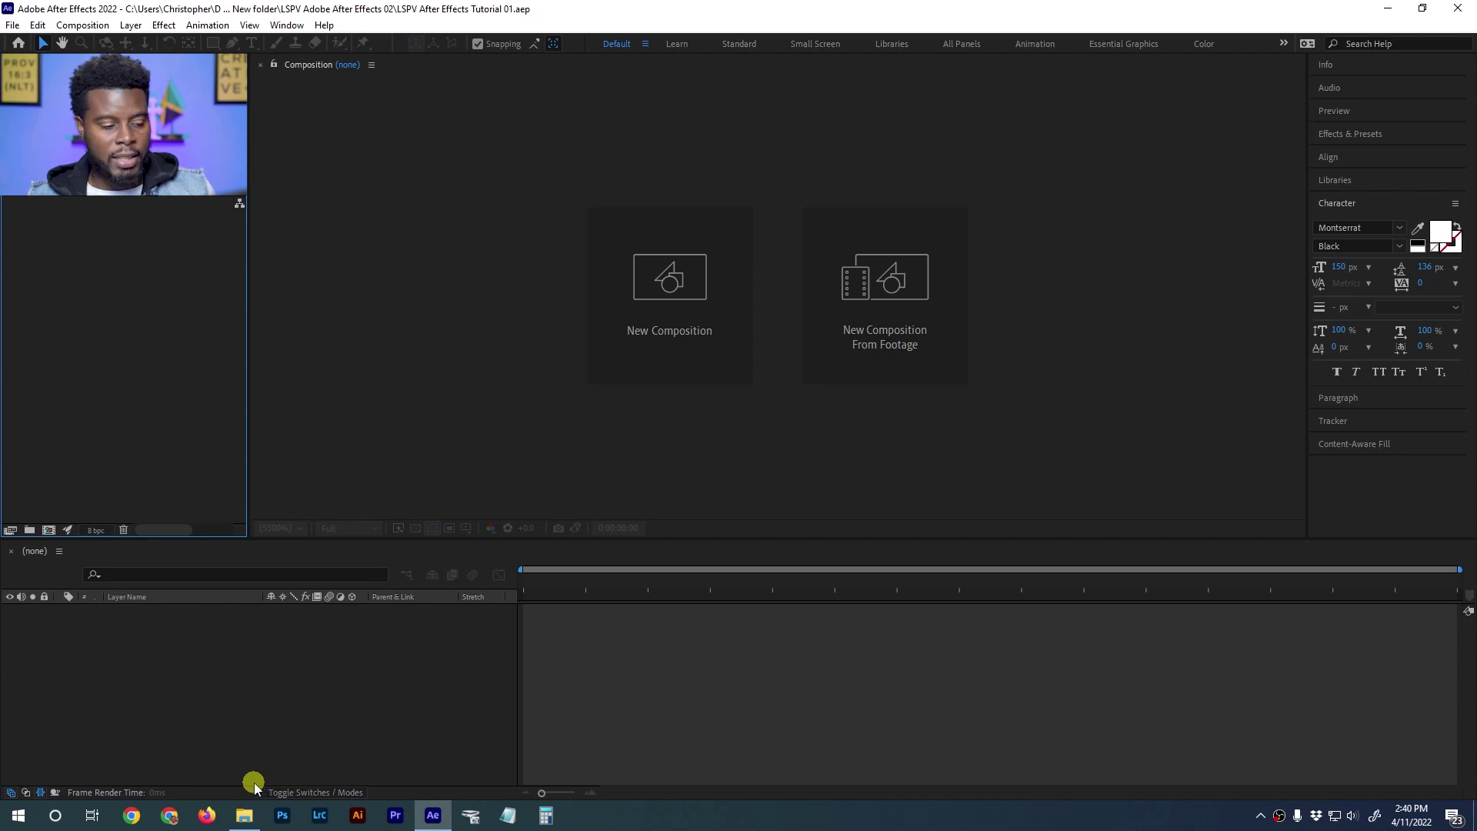
Import the Adobe After Effects logo PNG from its File Explorer folder into the project
click(243, 814)
drag(745, 327, 47, 303)
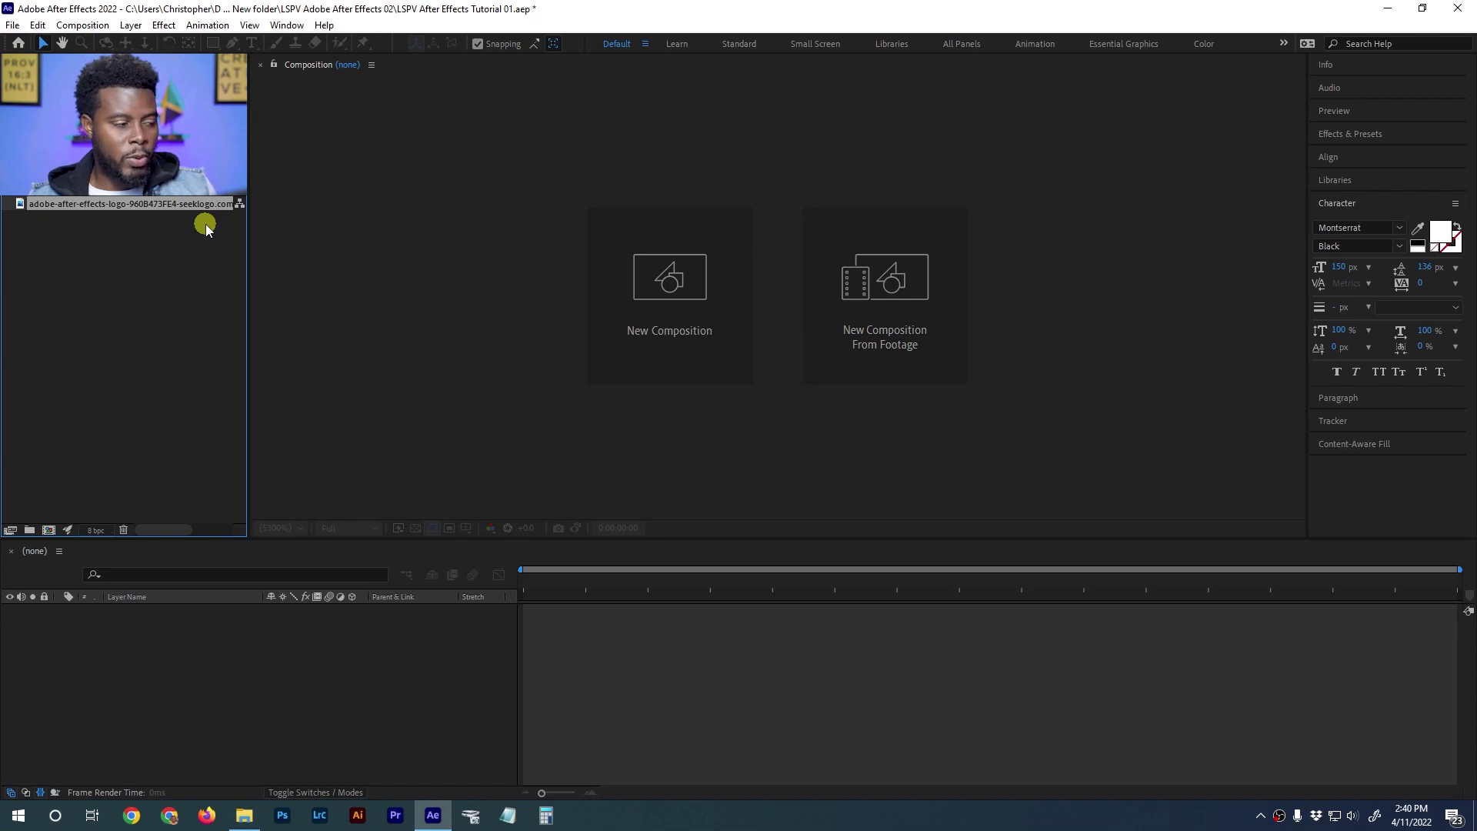
Start a new composition and name it LSPV After Effects Tutorial 01
click(93, 26)
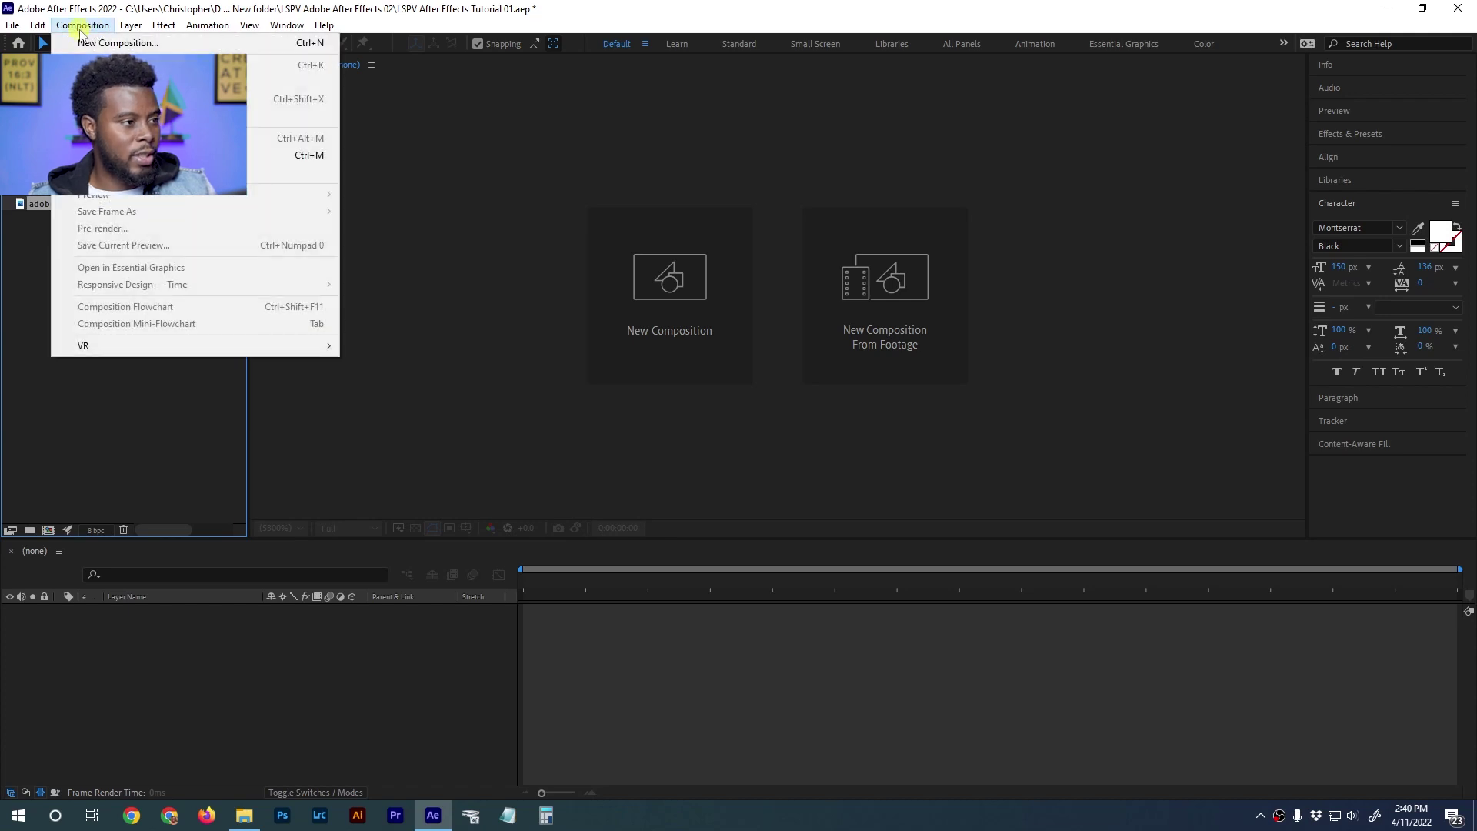
click(102, 44)
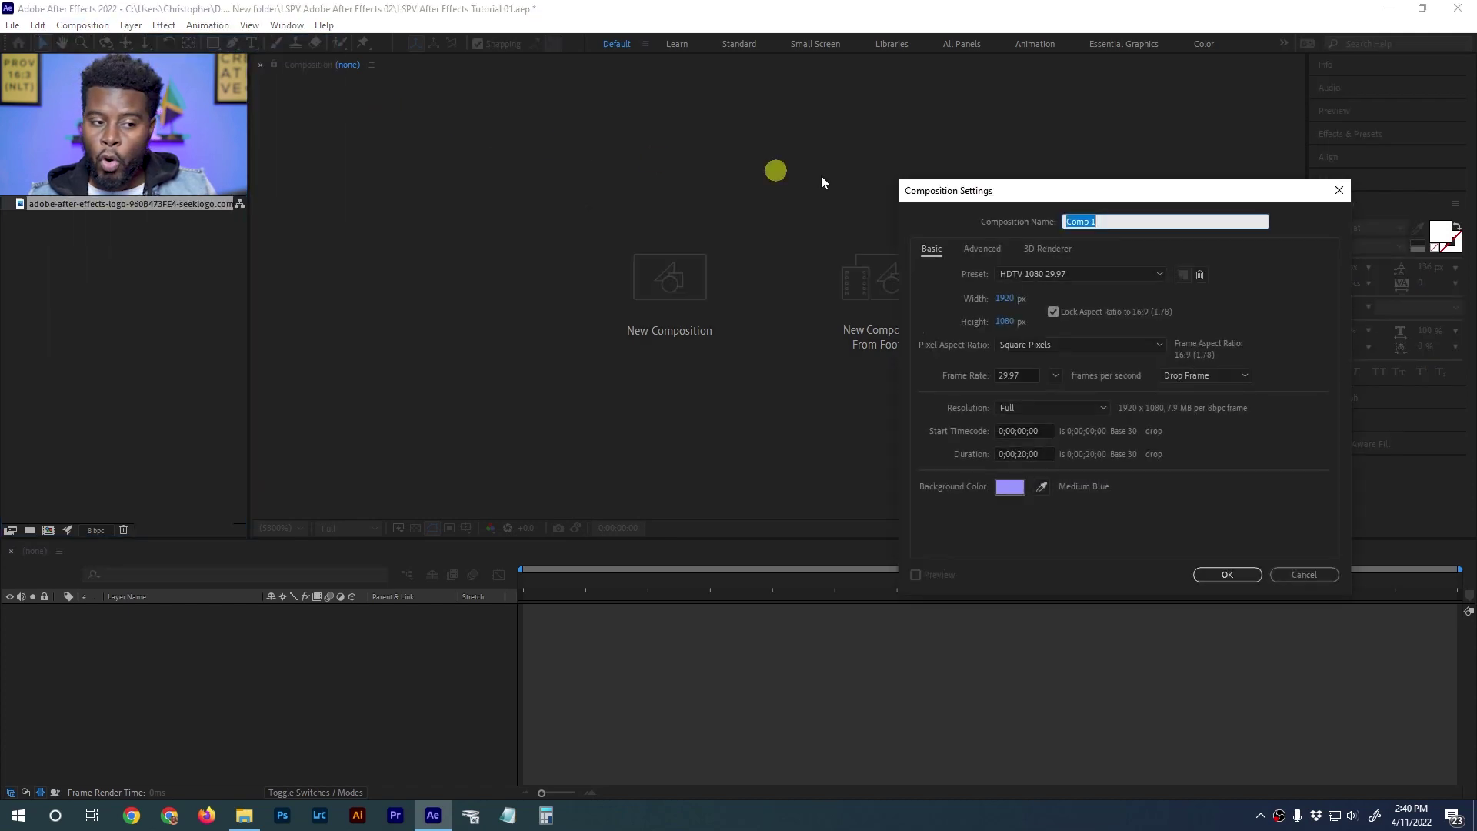
drag(962, 194, 698, 146)
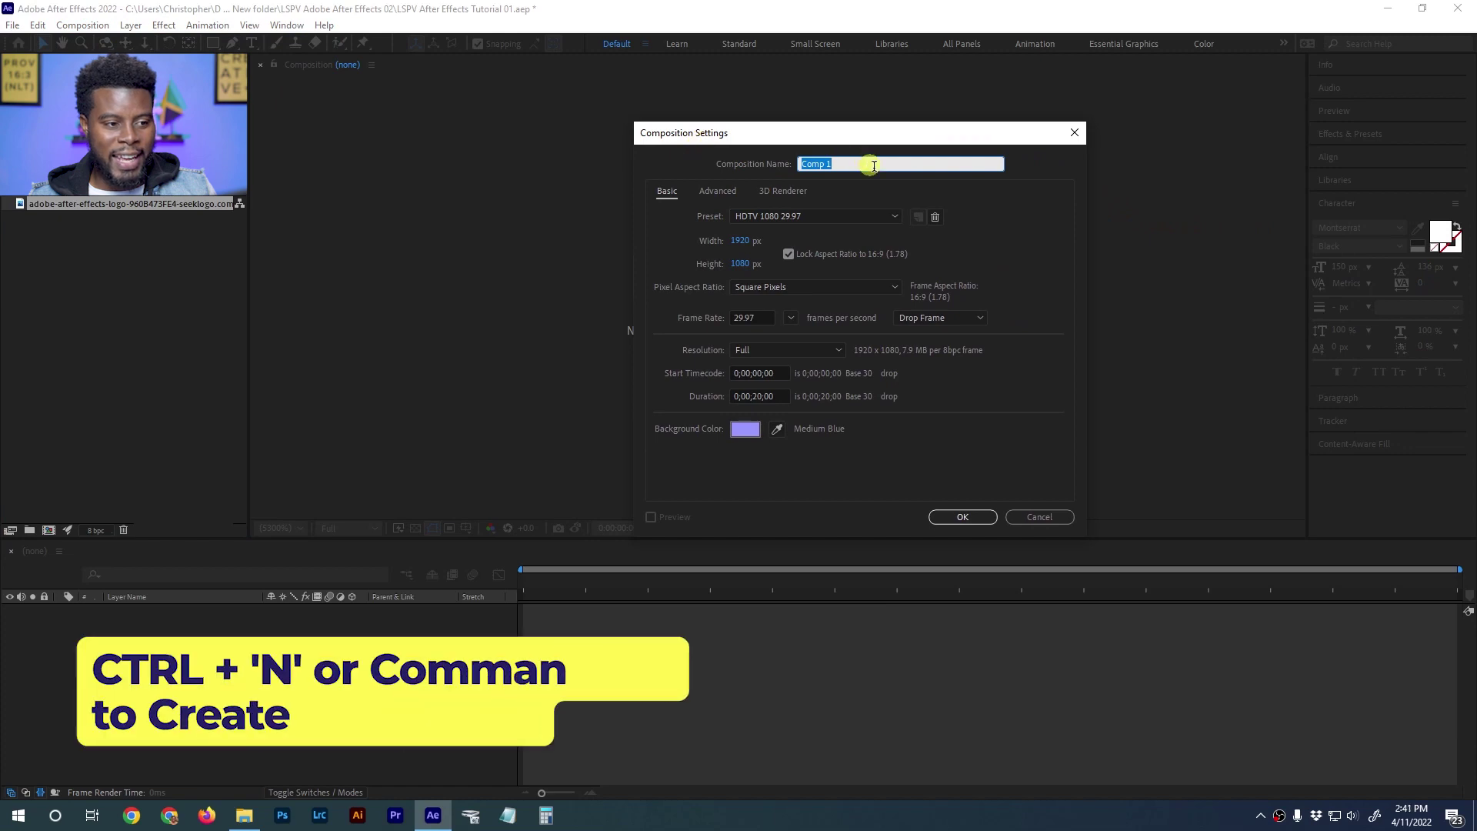
text(LSPV After Effects Tutorial)
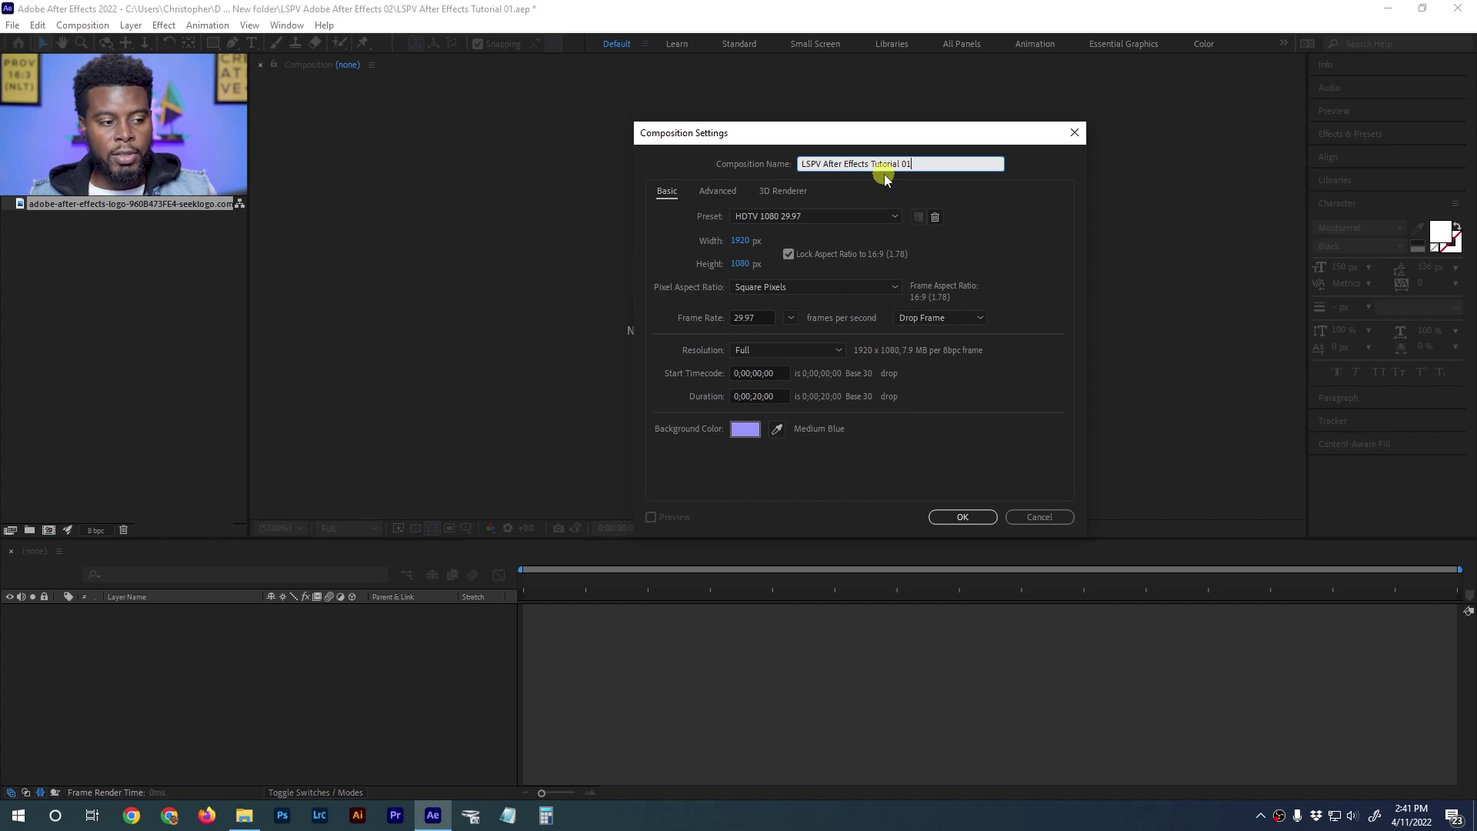
Set the composition's background color to white and create it at 29.97 frames per second with a 20-second duration
click(752, 435)
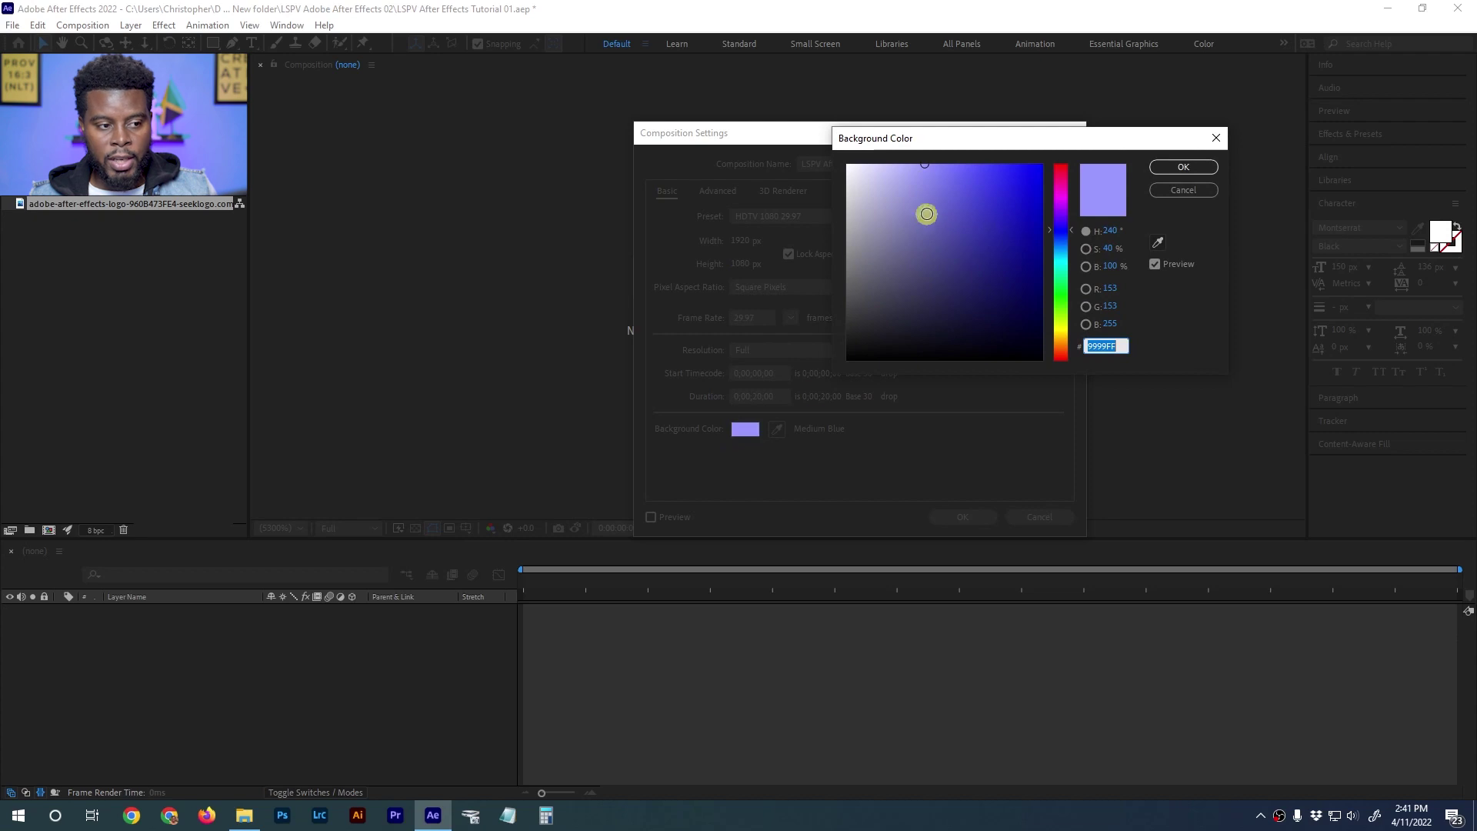
click(895, 194)
drag(892, 193, 817, 162)
click(1183, 166)
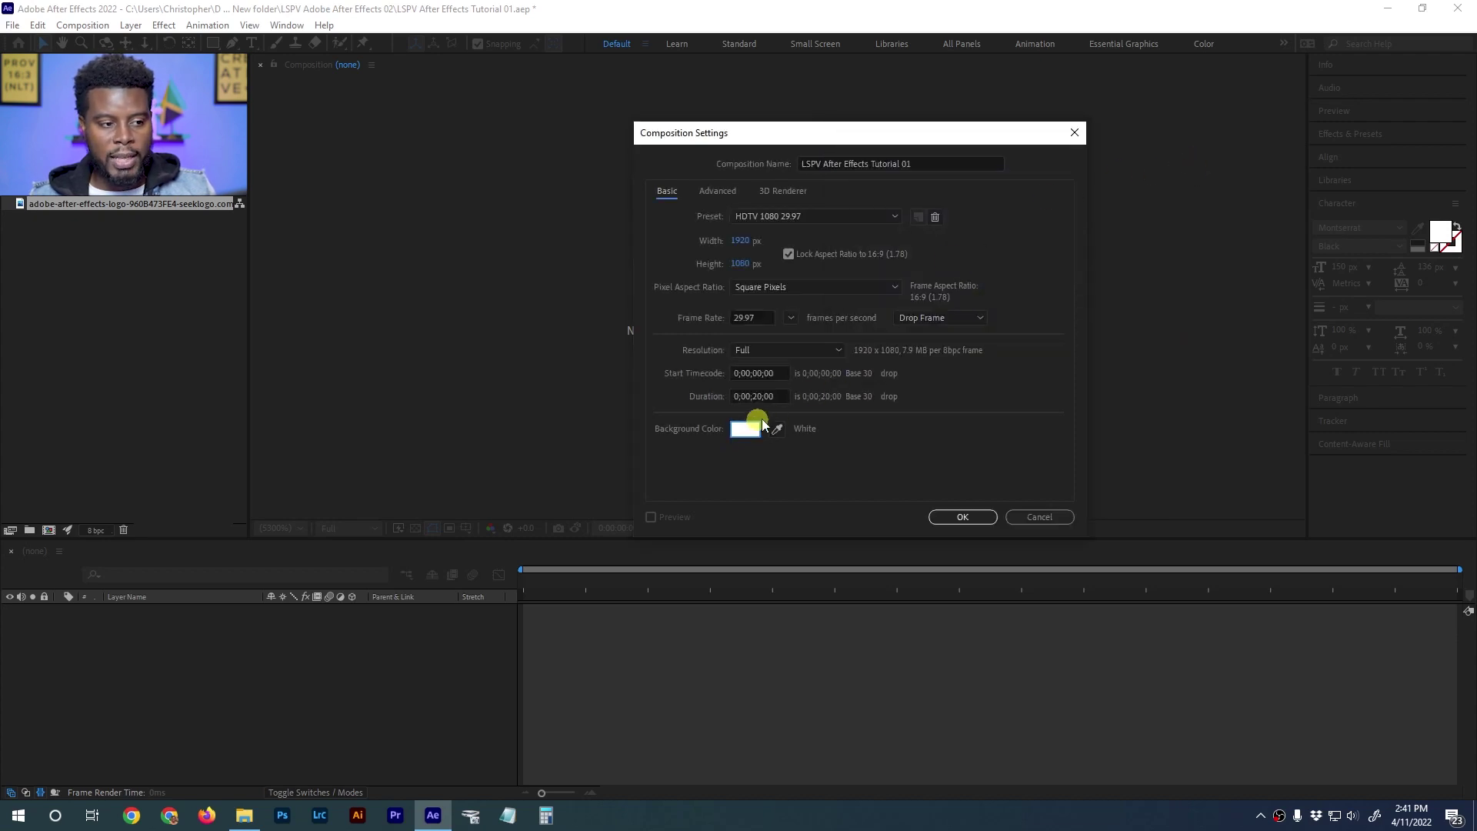
double_click(754, 317)
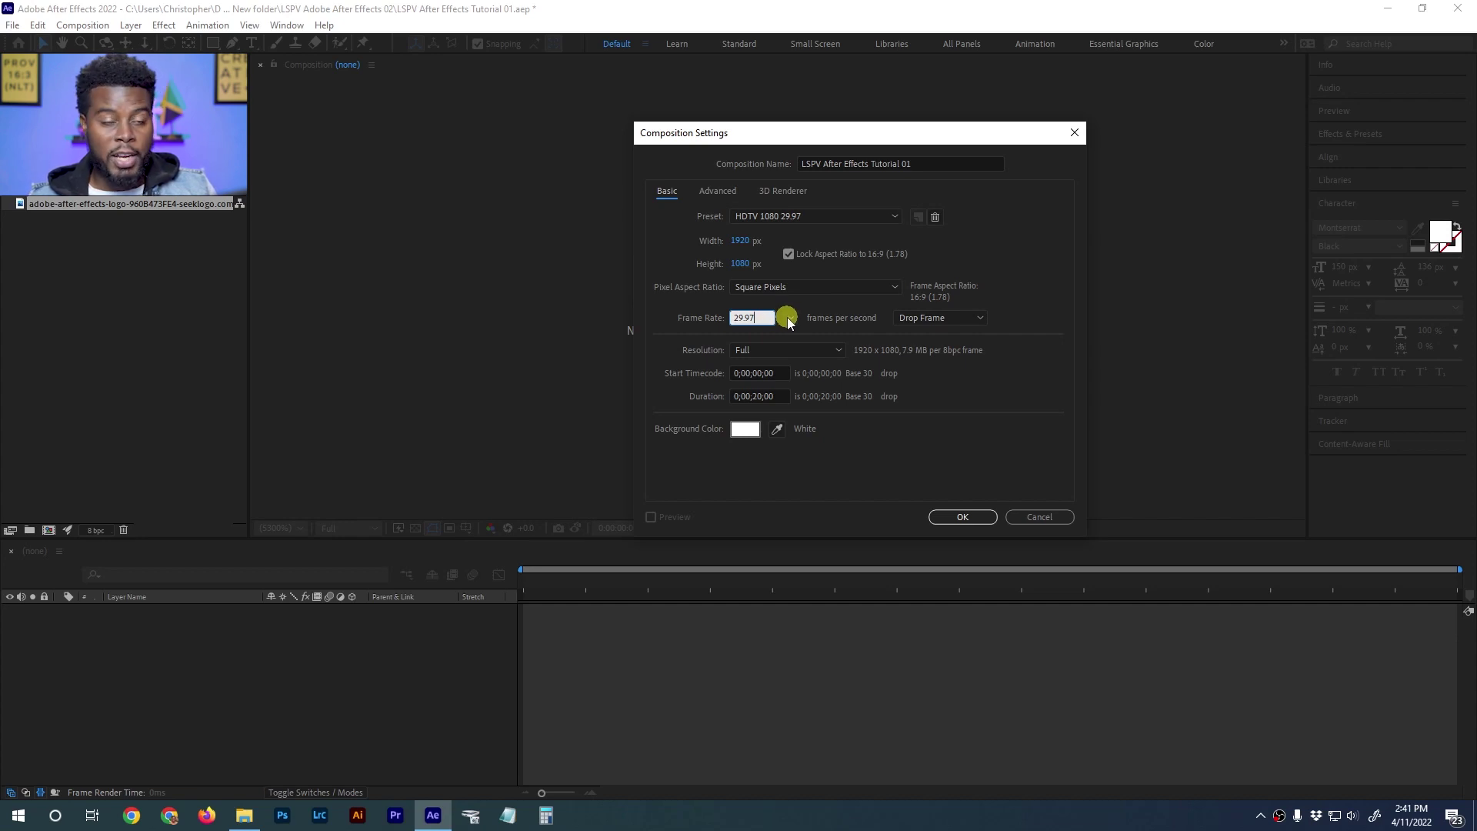
click(753, 396)
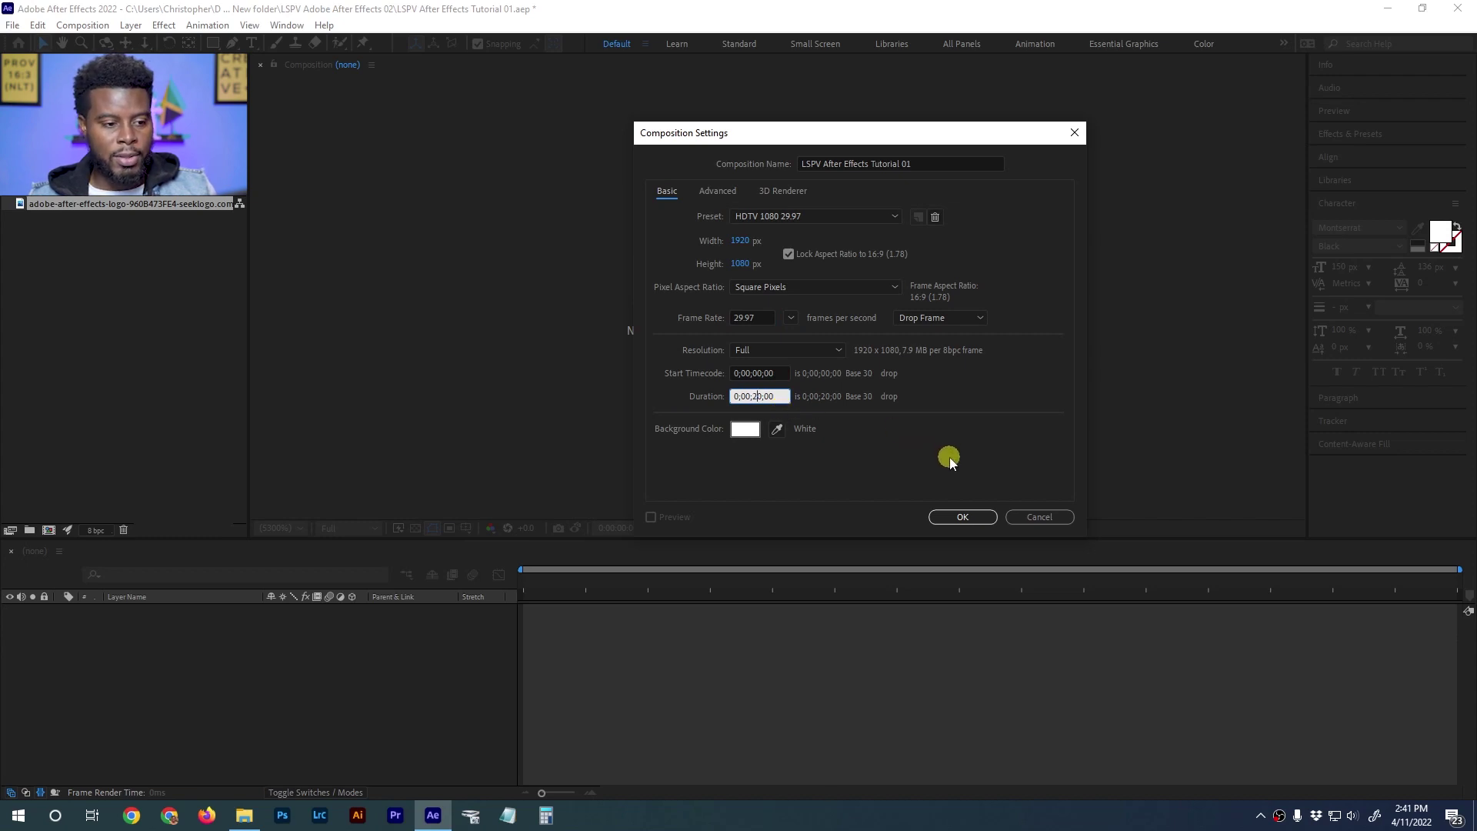
click(964, 517)
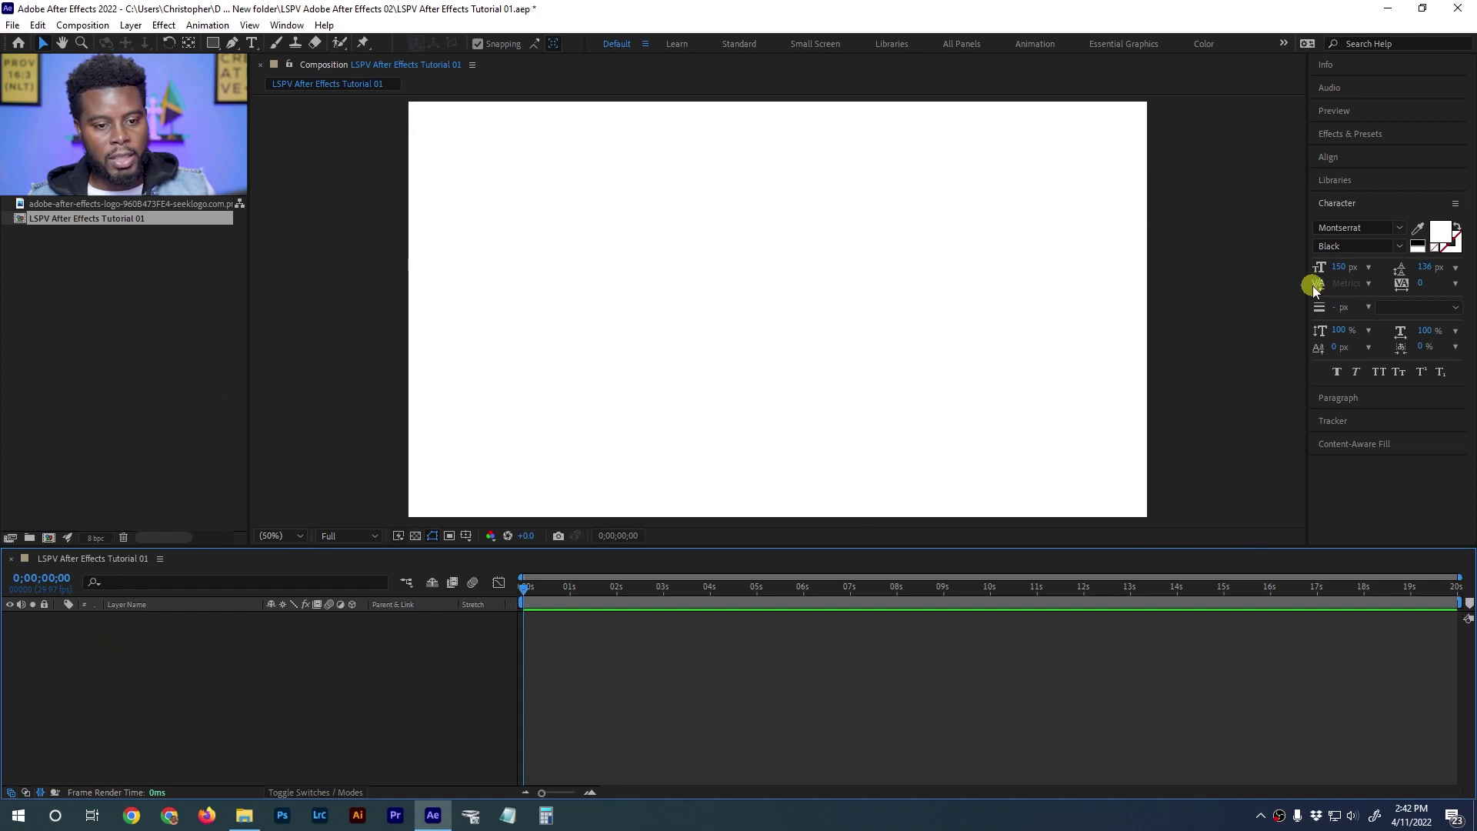
Widen the column that holds the Character panel a little
drag(1308, 285, 1277, 286)
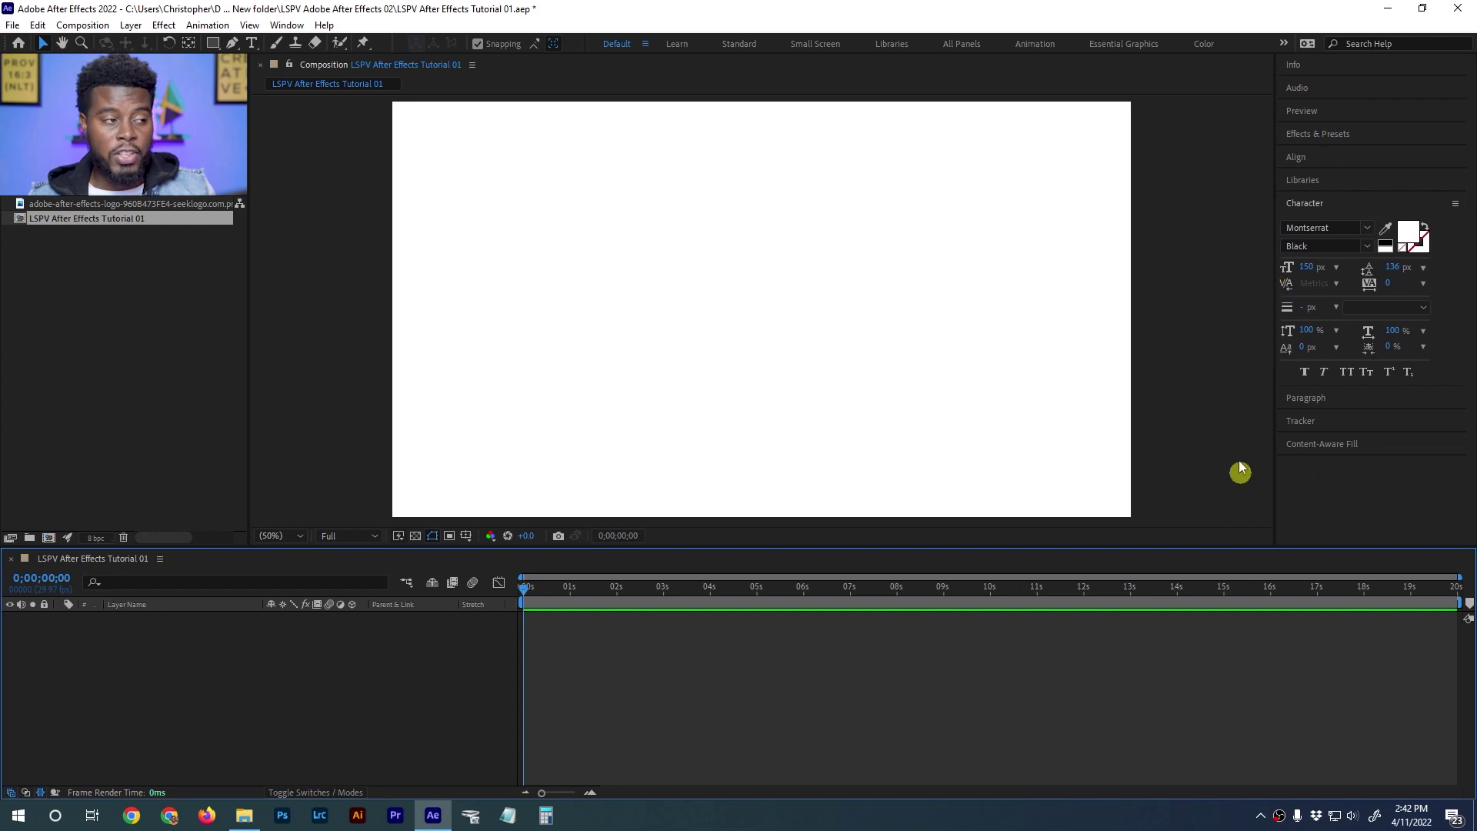
click(286, 25)
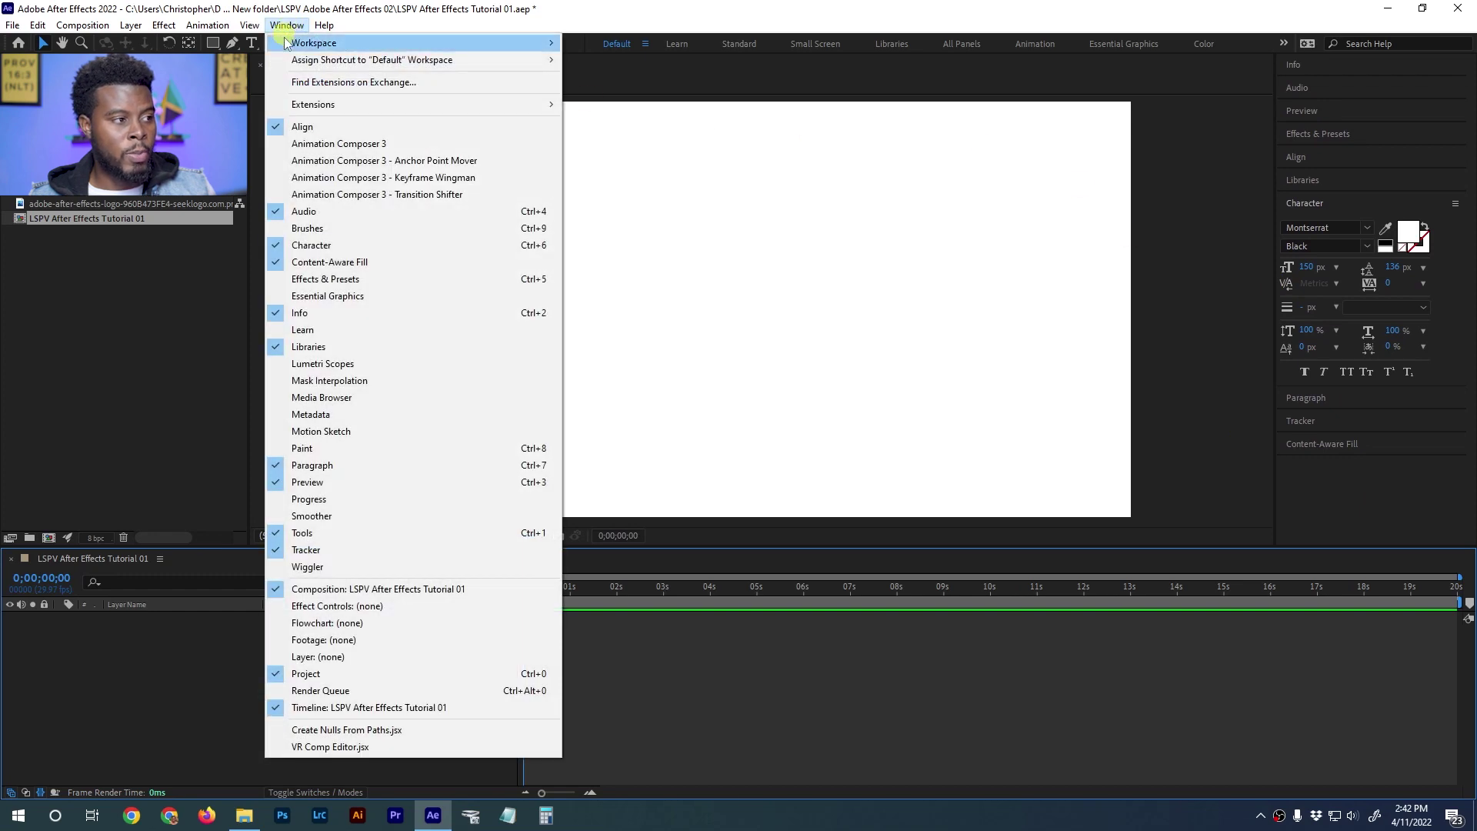
mouse_move(323, 43)
click(1156, 231)
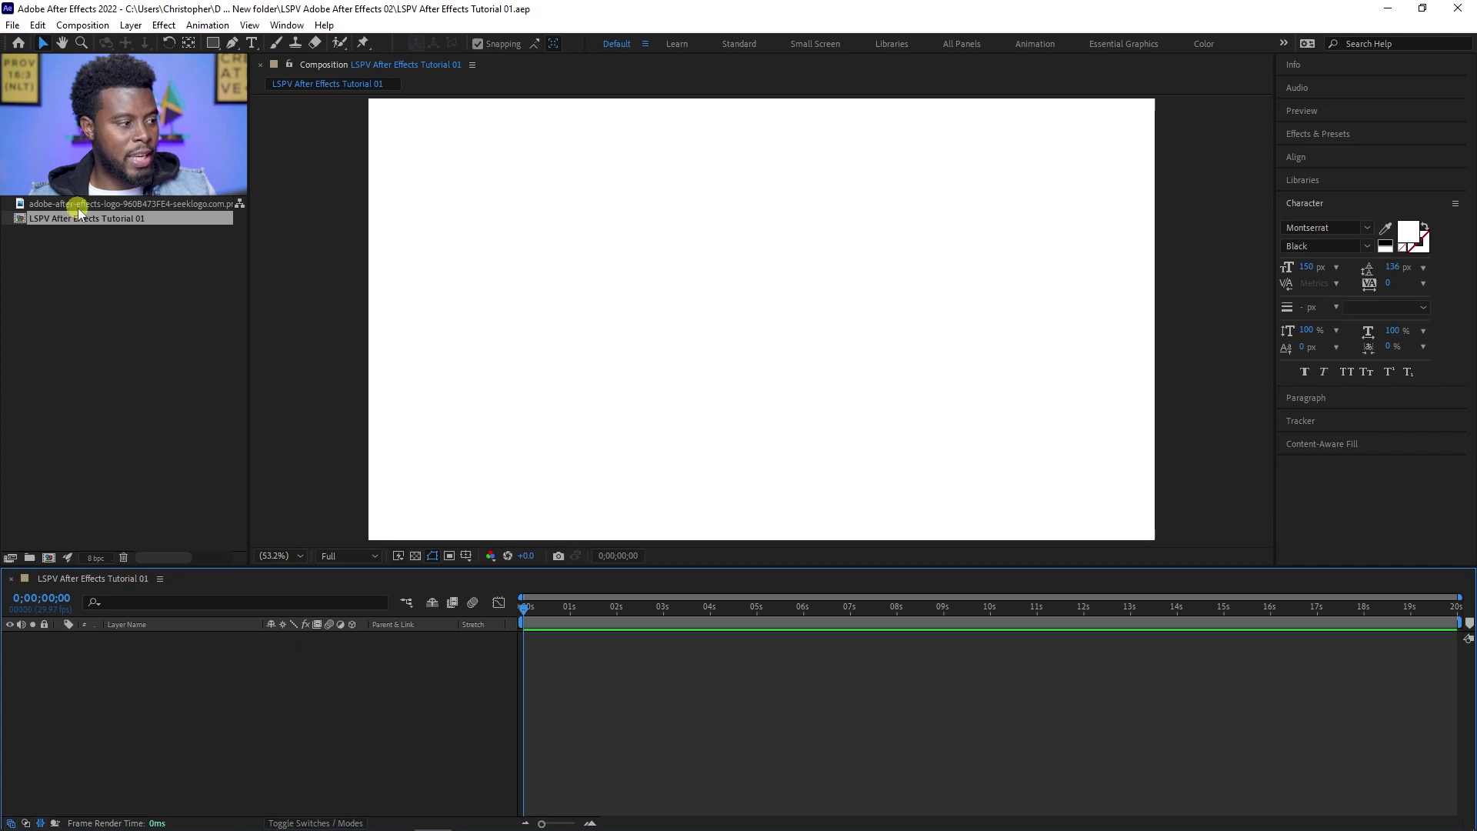
Add the After Effects logo to the composition as a layer and enlarge the composition viewer by shrinking the timeline
click(110, 206)
drag(111, 212, 112, 650)
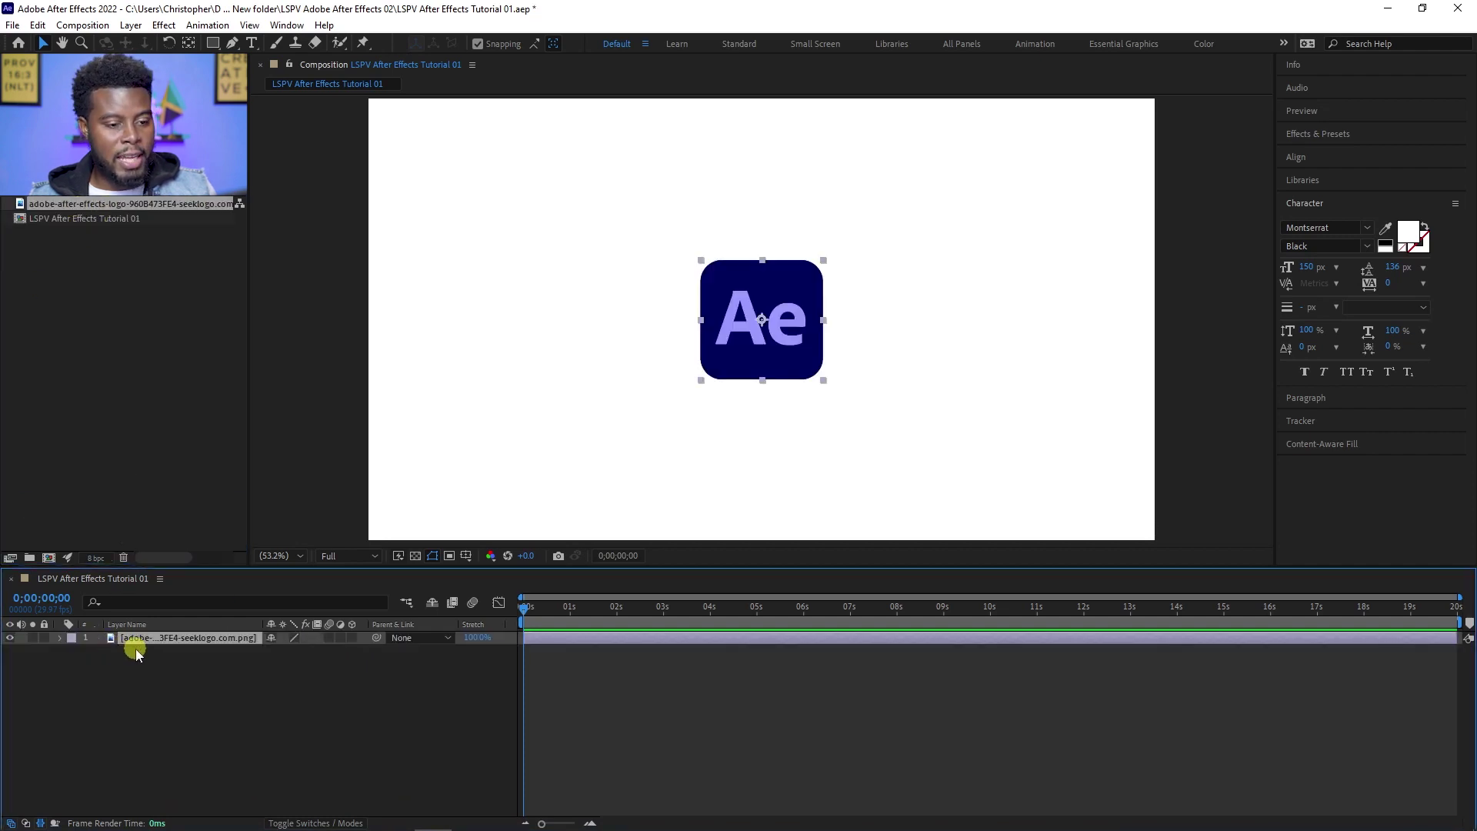
drag(756, 569, 754, 613)
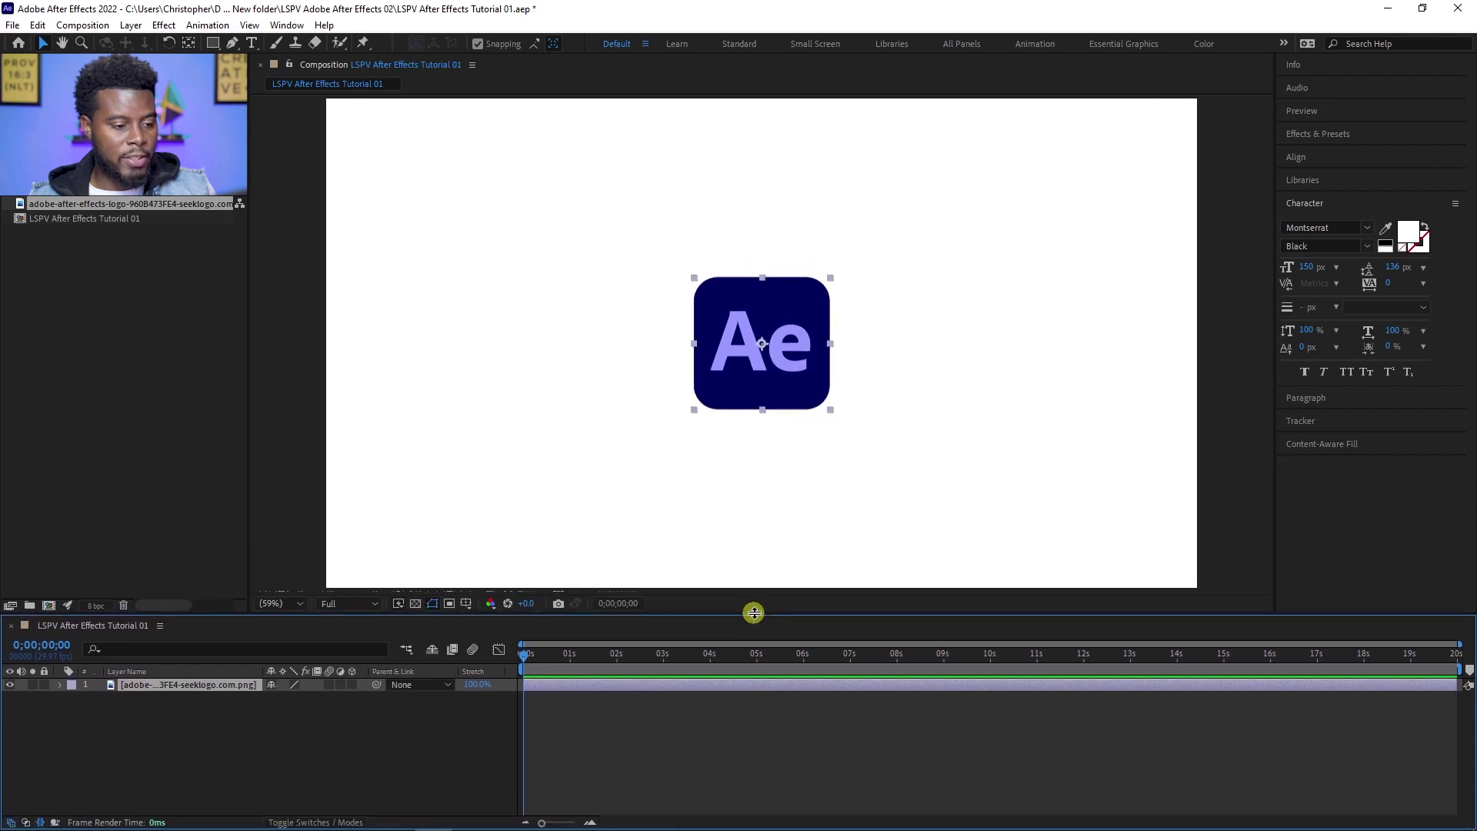
click(434, 737)
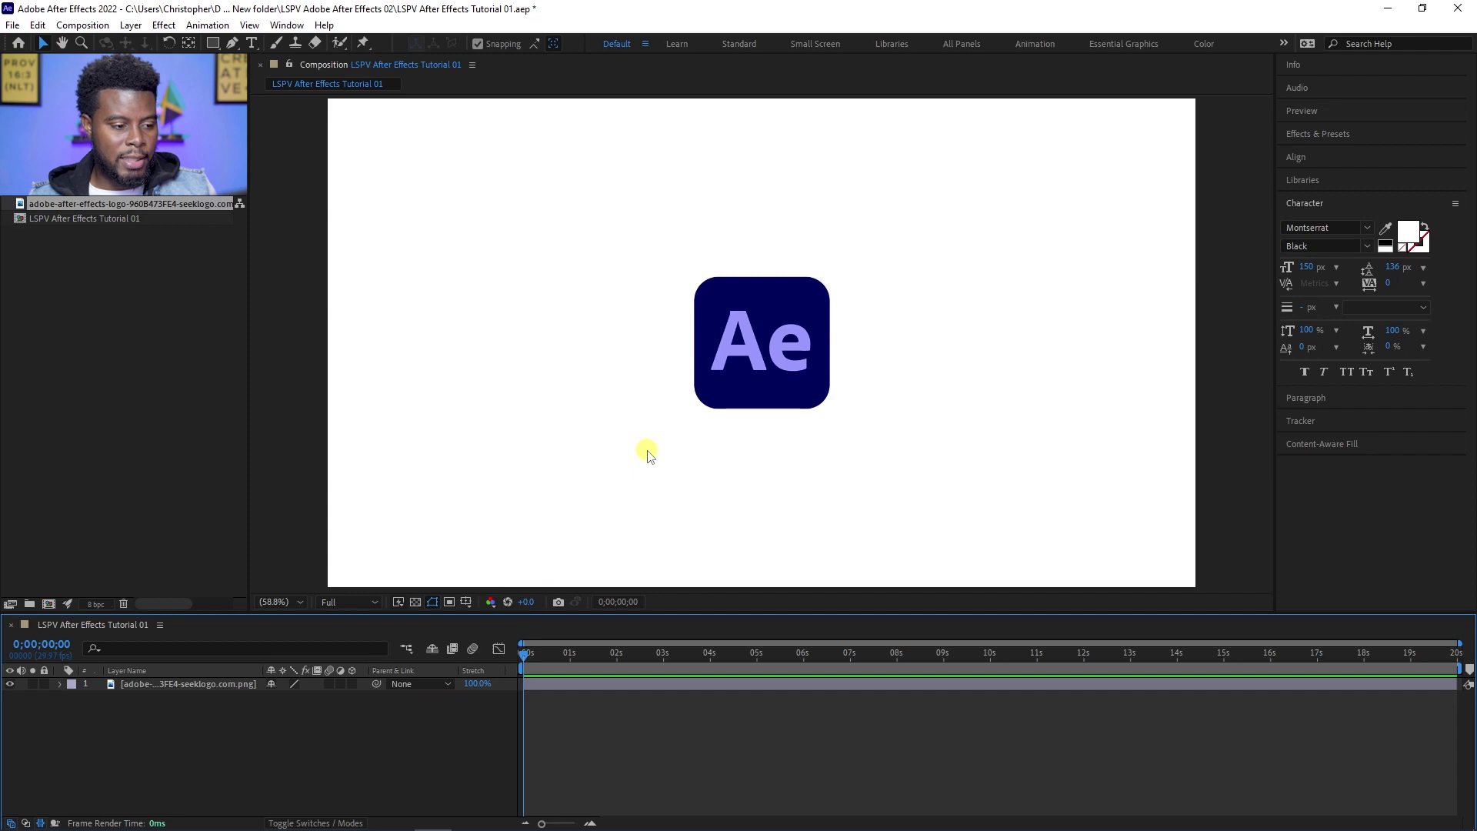
Add a text layer reading AFTER EFFECTS in the composition with the Type tool
key(ctrl+t)
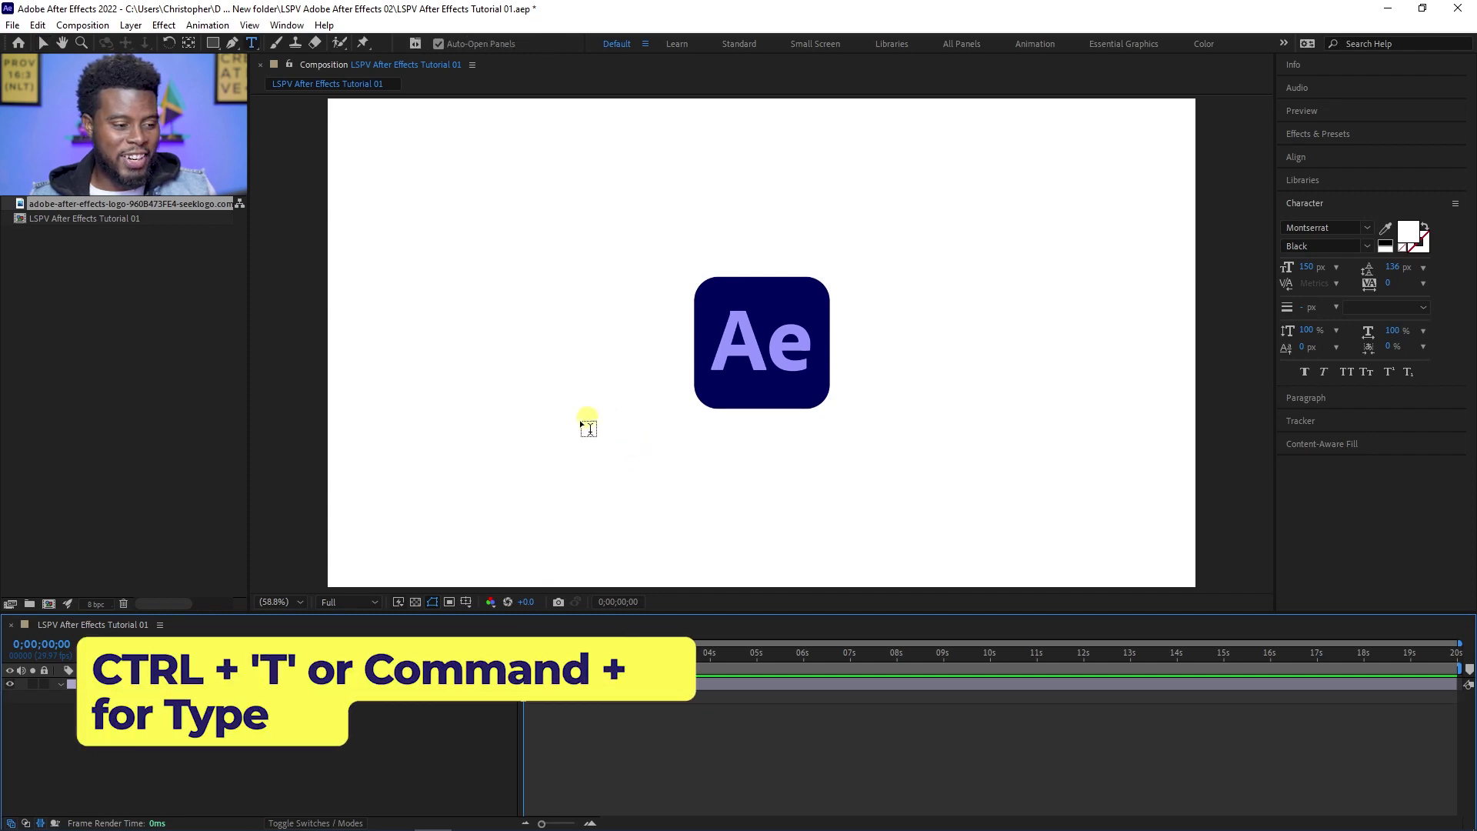
click(575, 423)
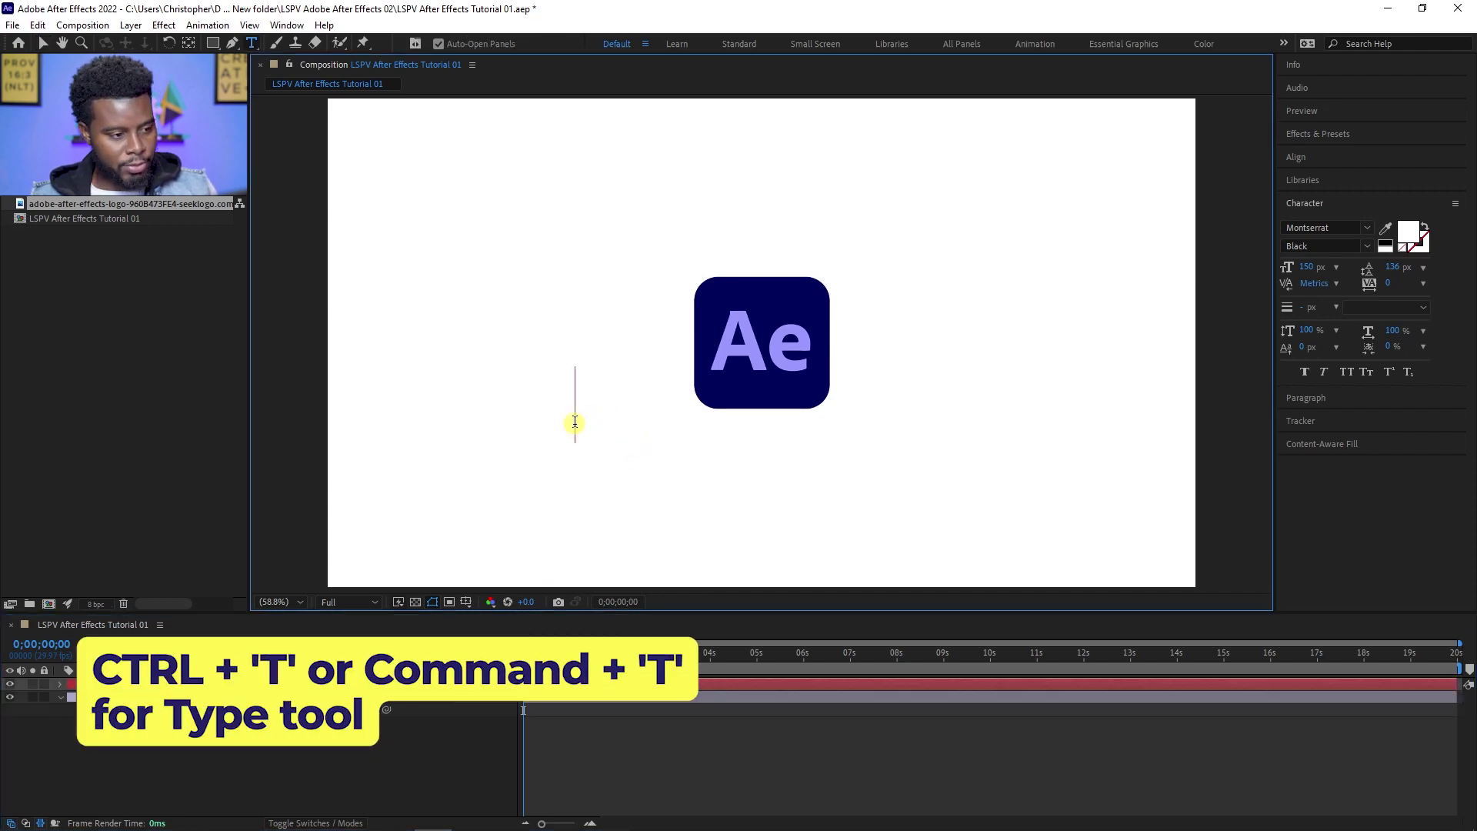
text(AF)
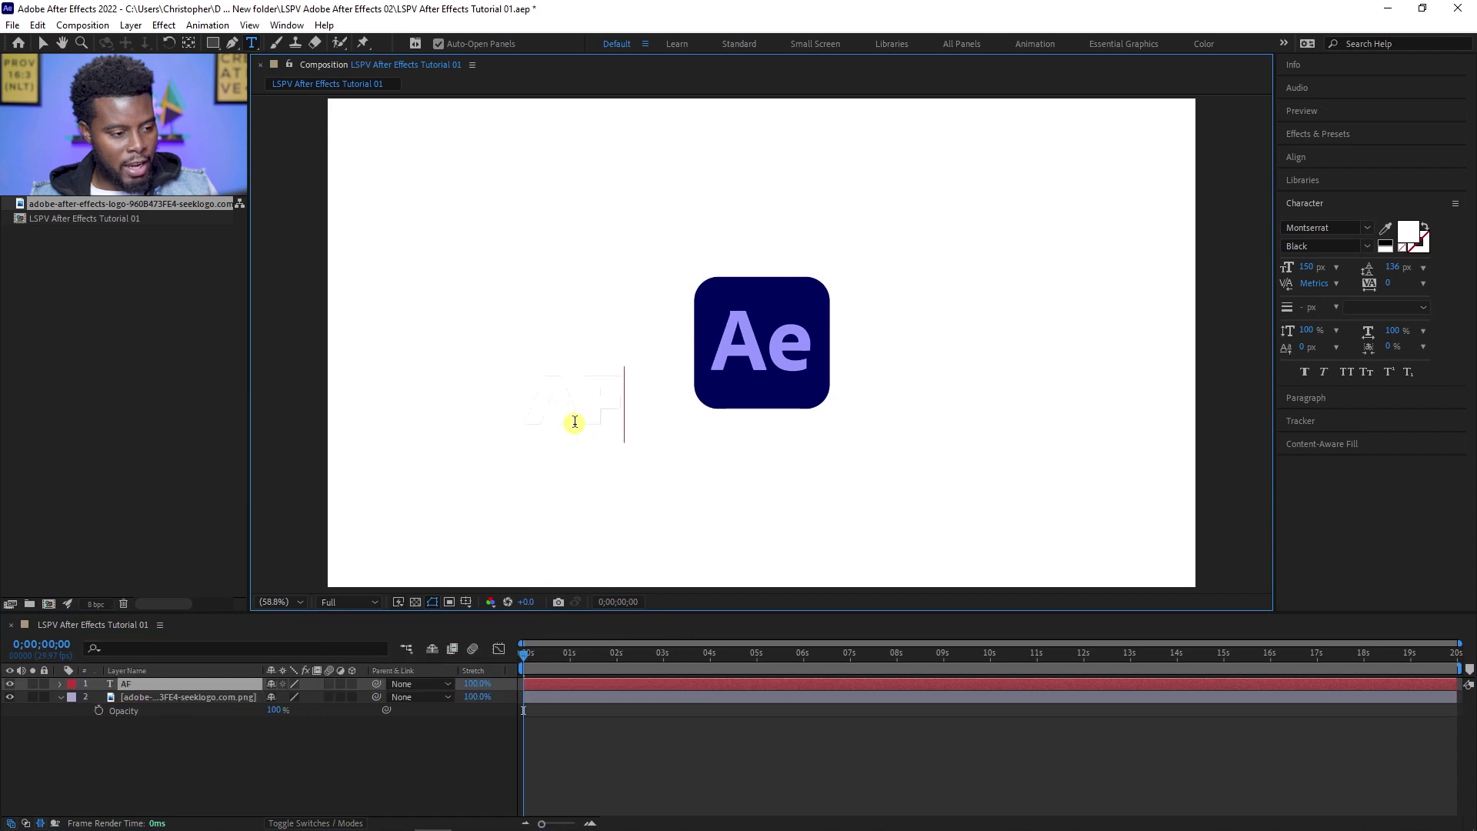
text(TER EFFECTS)
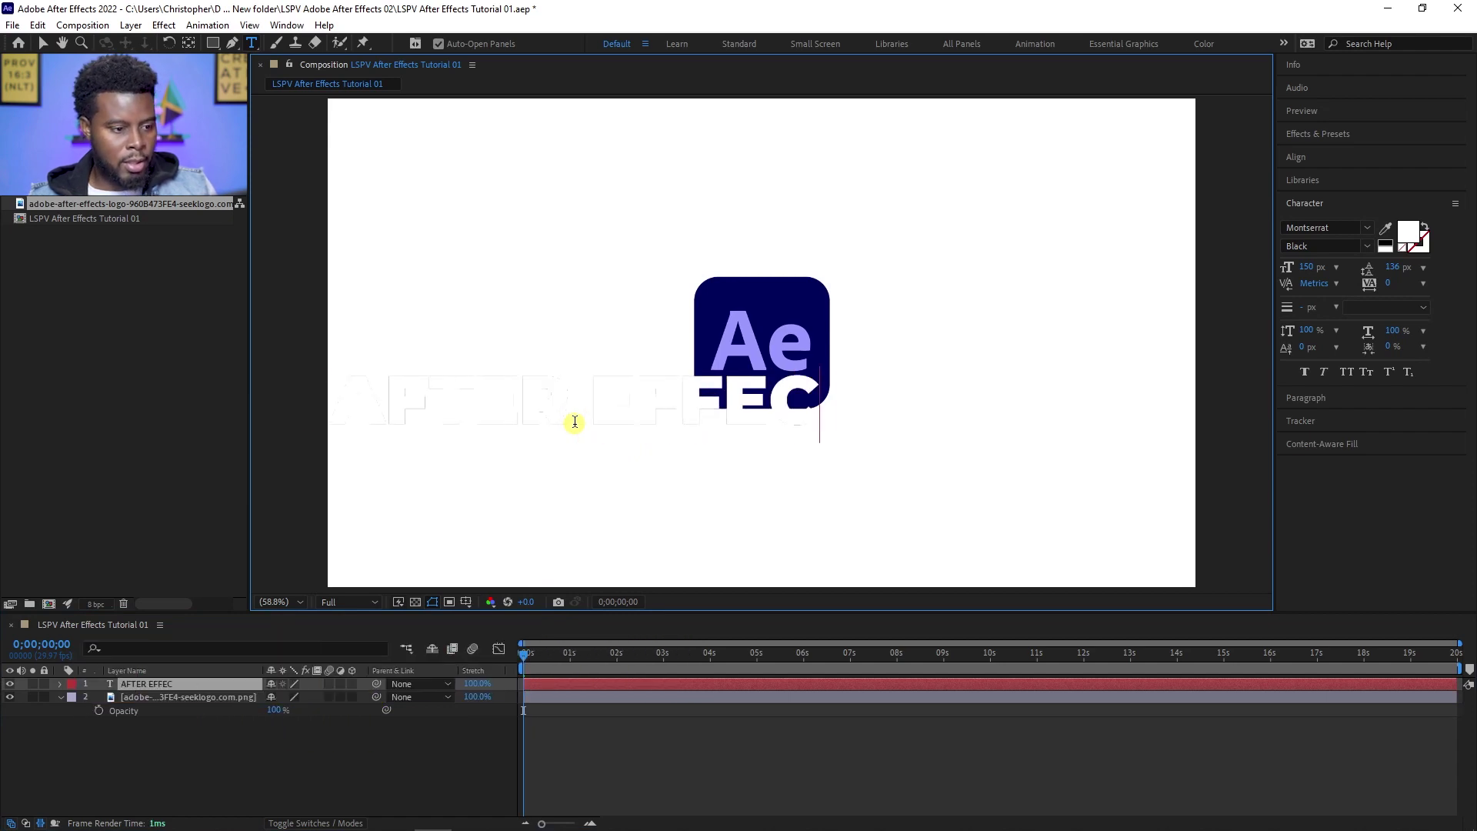
Fill the AFTER EFFECTS text with the dark navy sampled from the logo's background
click(188, 684)
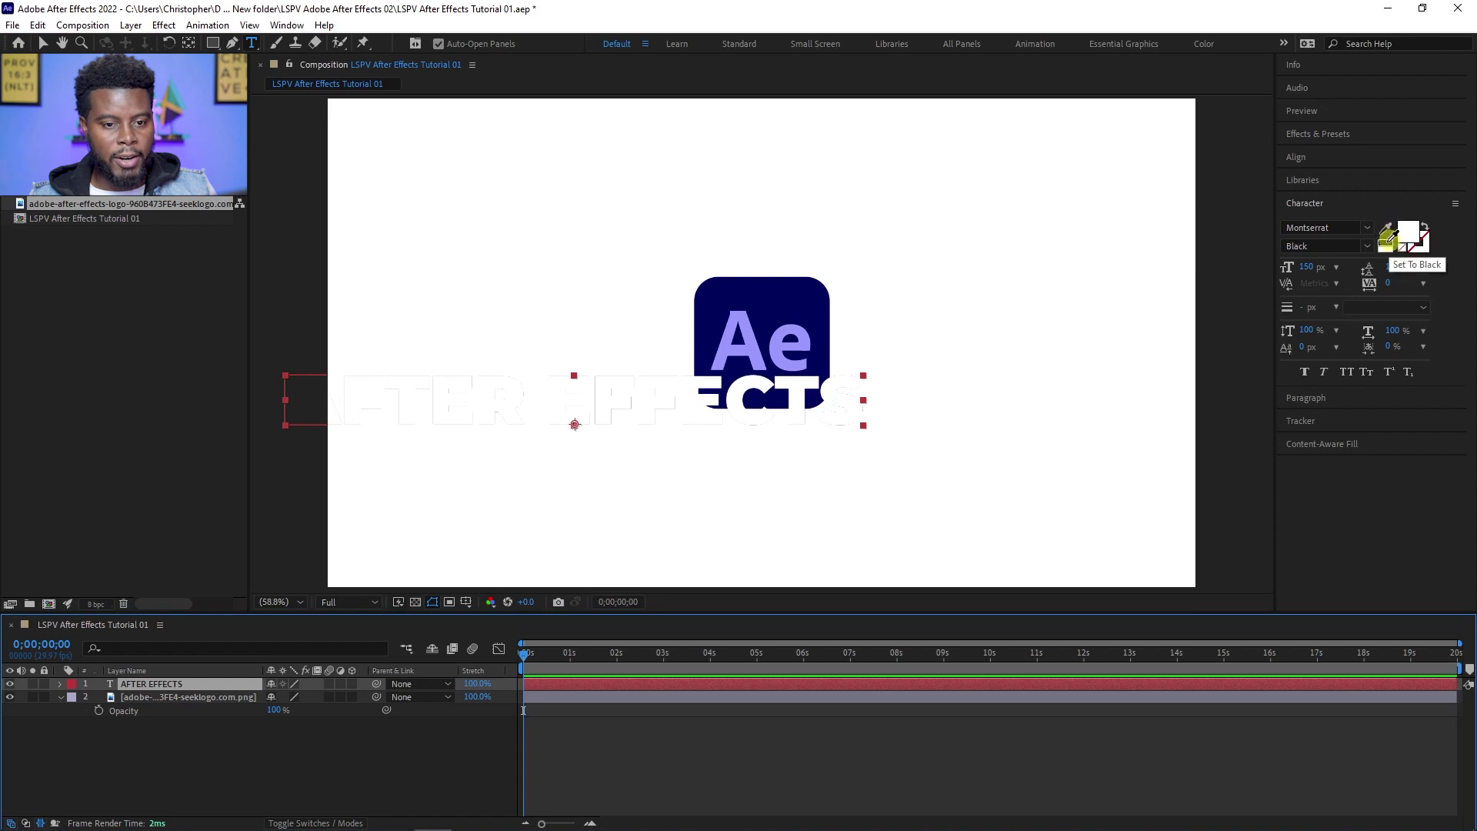
click(1387, 229)
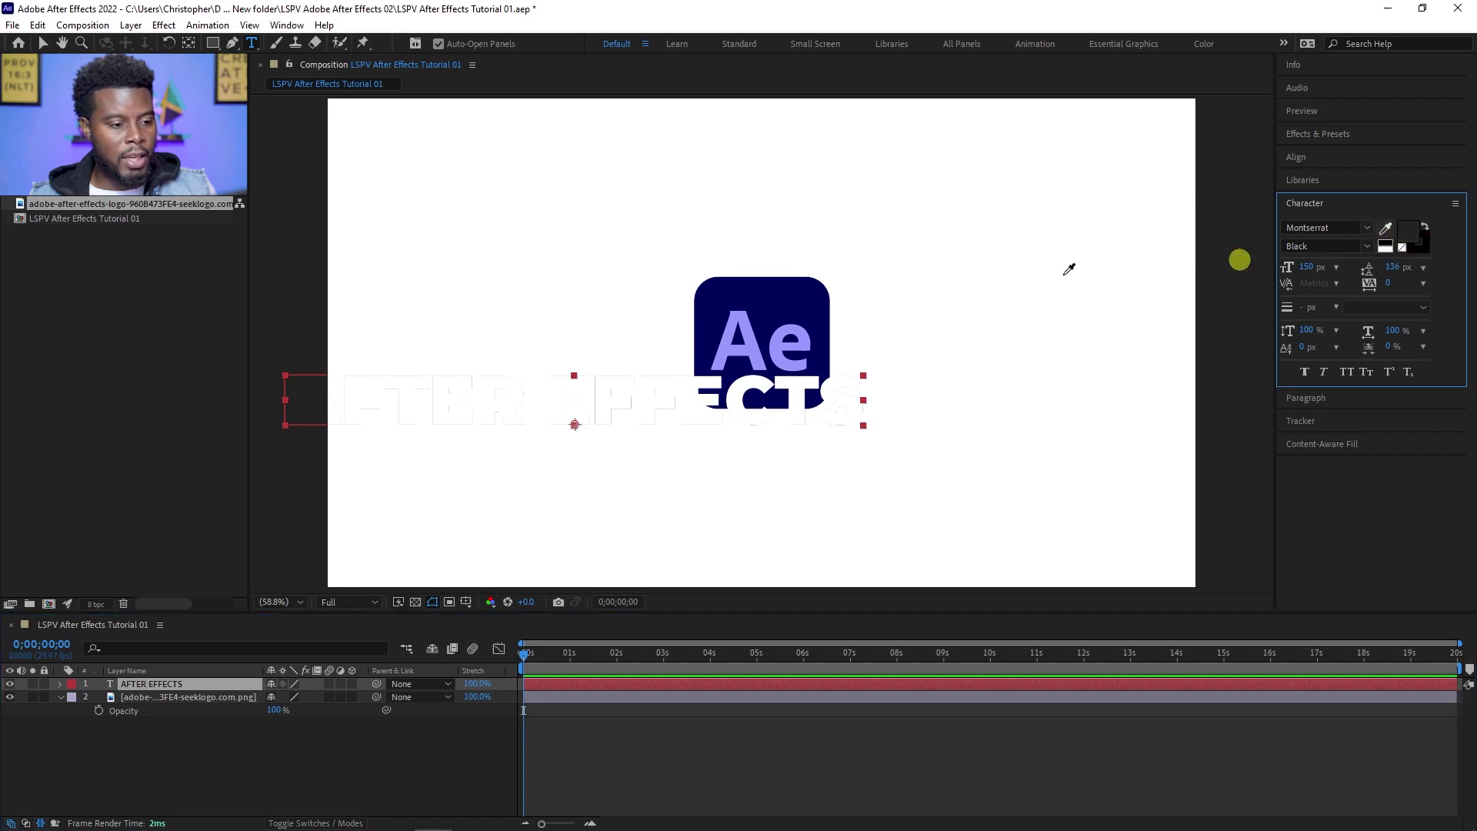
click(789, 292)
Move the AFTER EFFECTS text to just below the logo and save the project
key(v)
drag(617, 400, 777, 424)
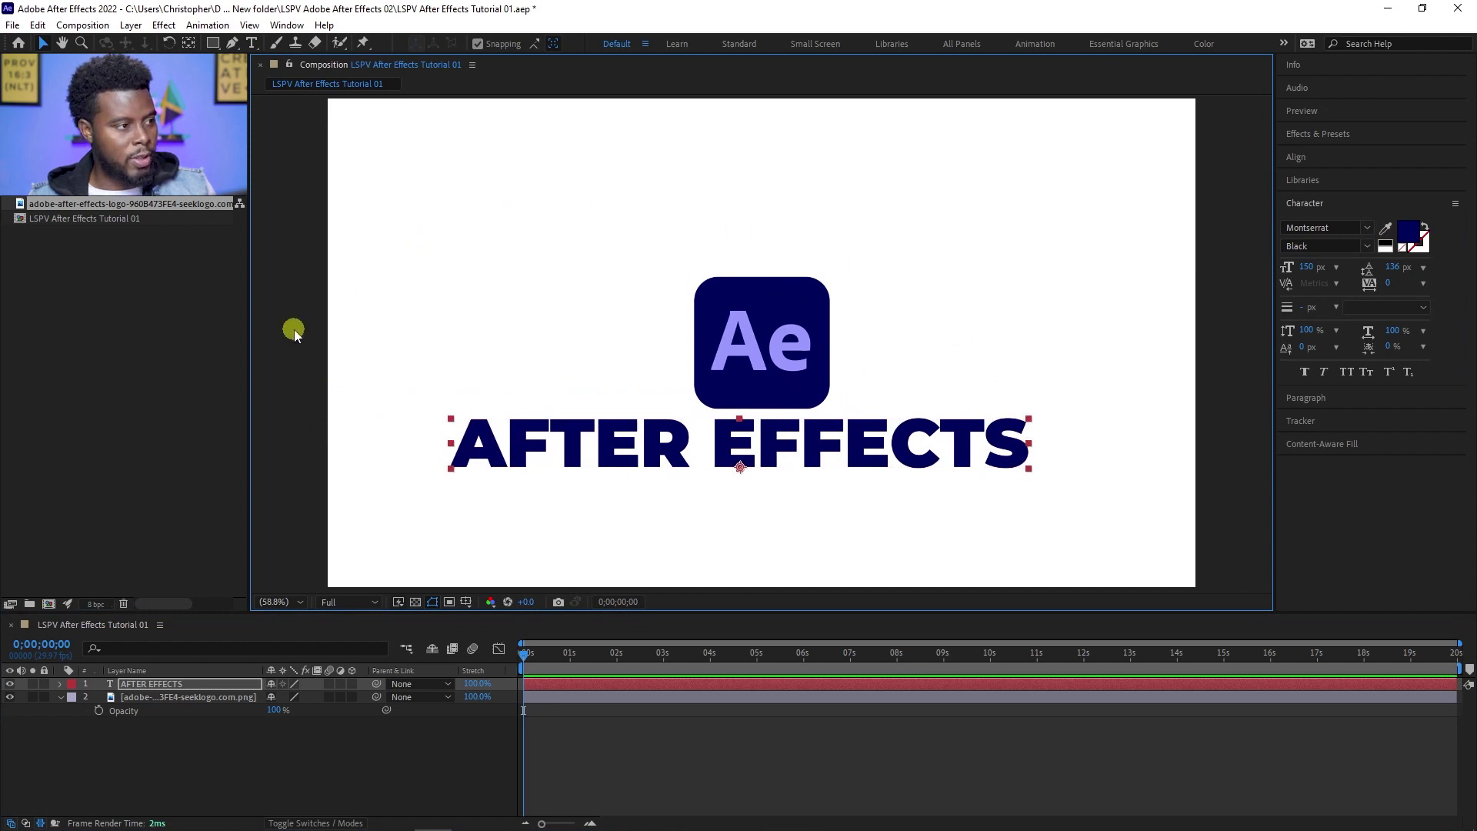
key(ctrl+s)
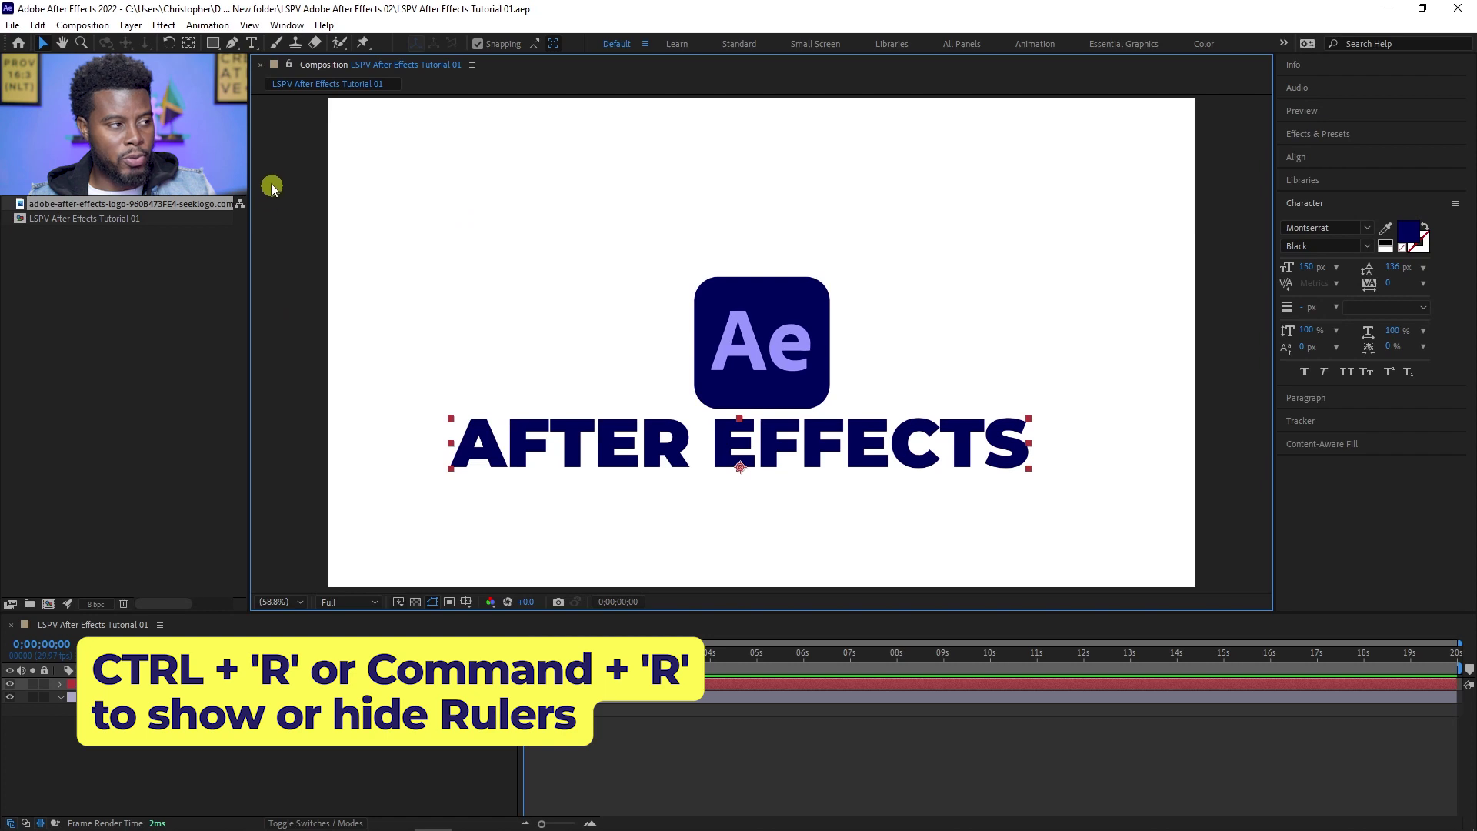
Show the rulers around the composition viewer and deselect the text layer
key(ctrl+r)
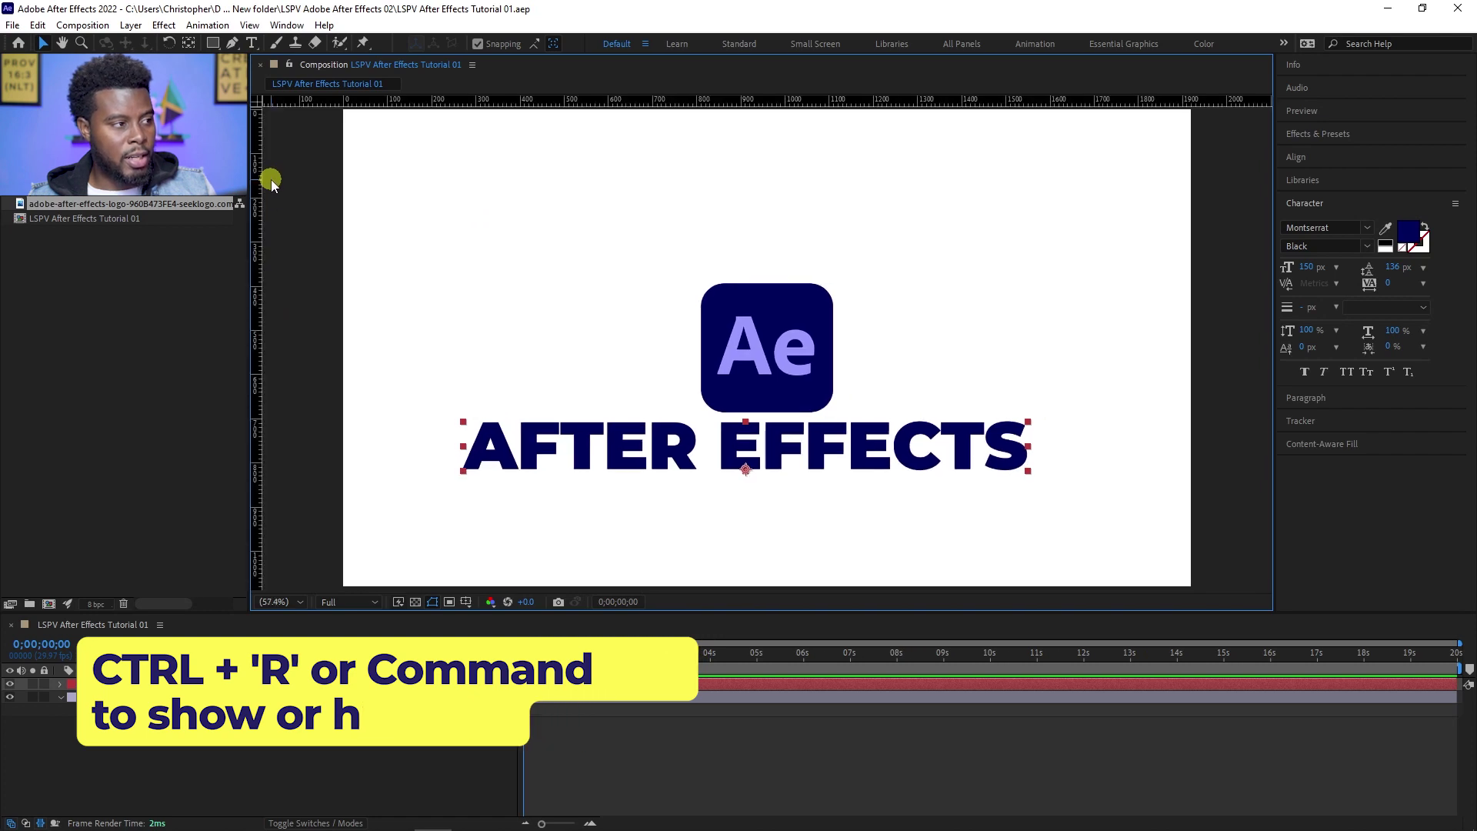
click(251, 27)
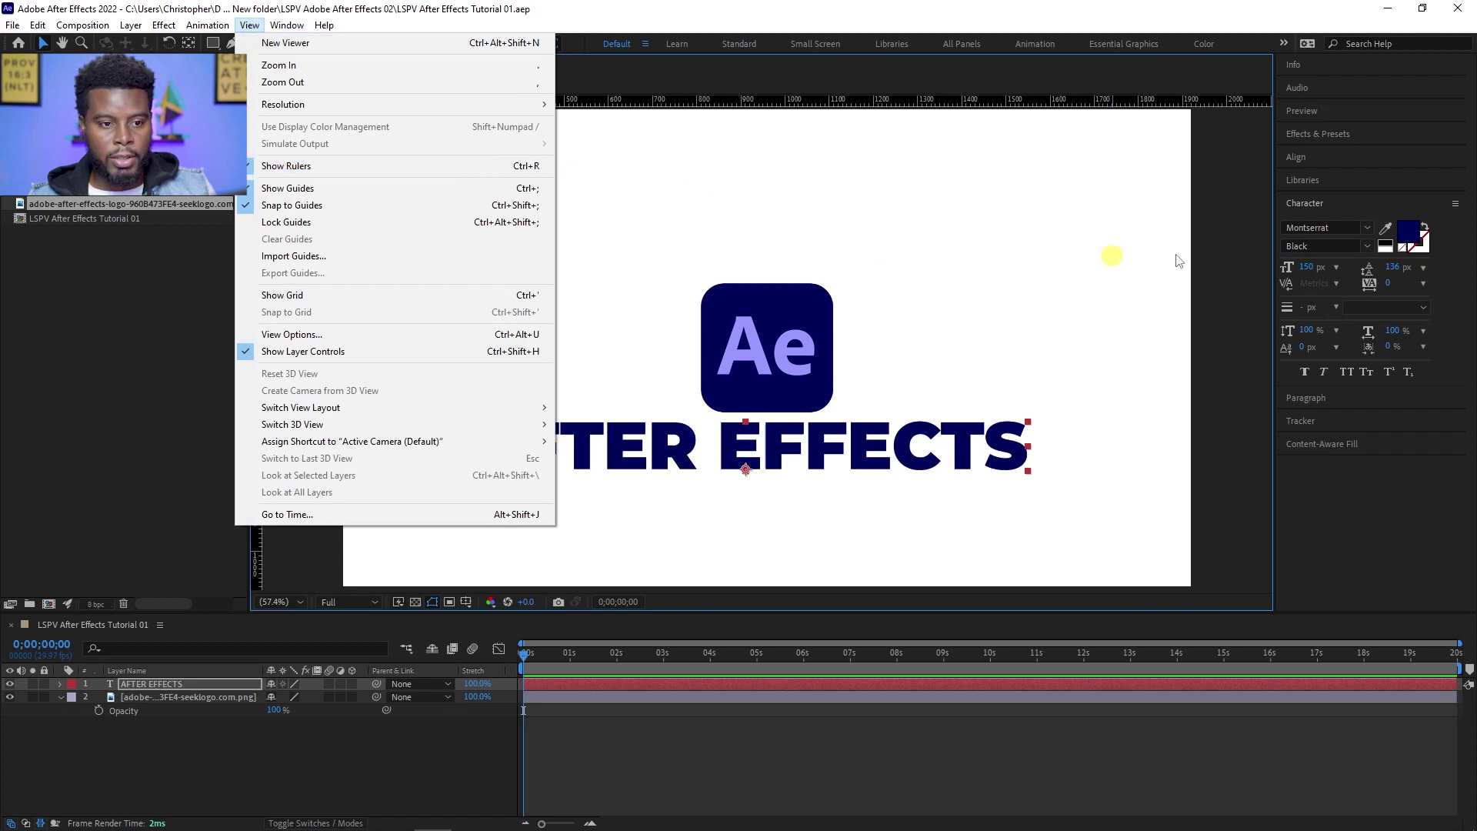
click(1226, 760)
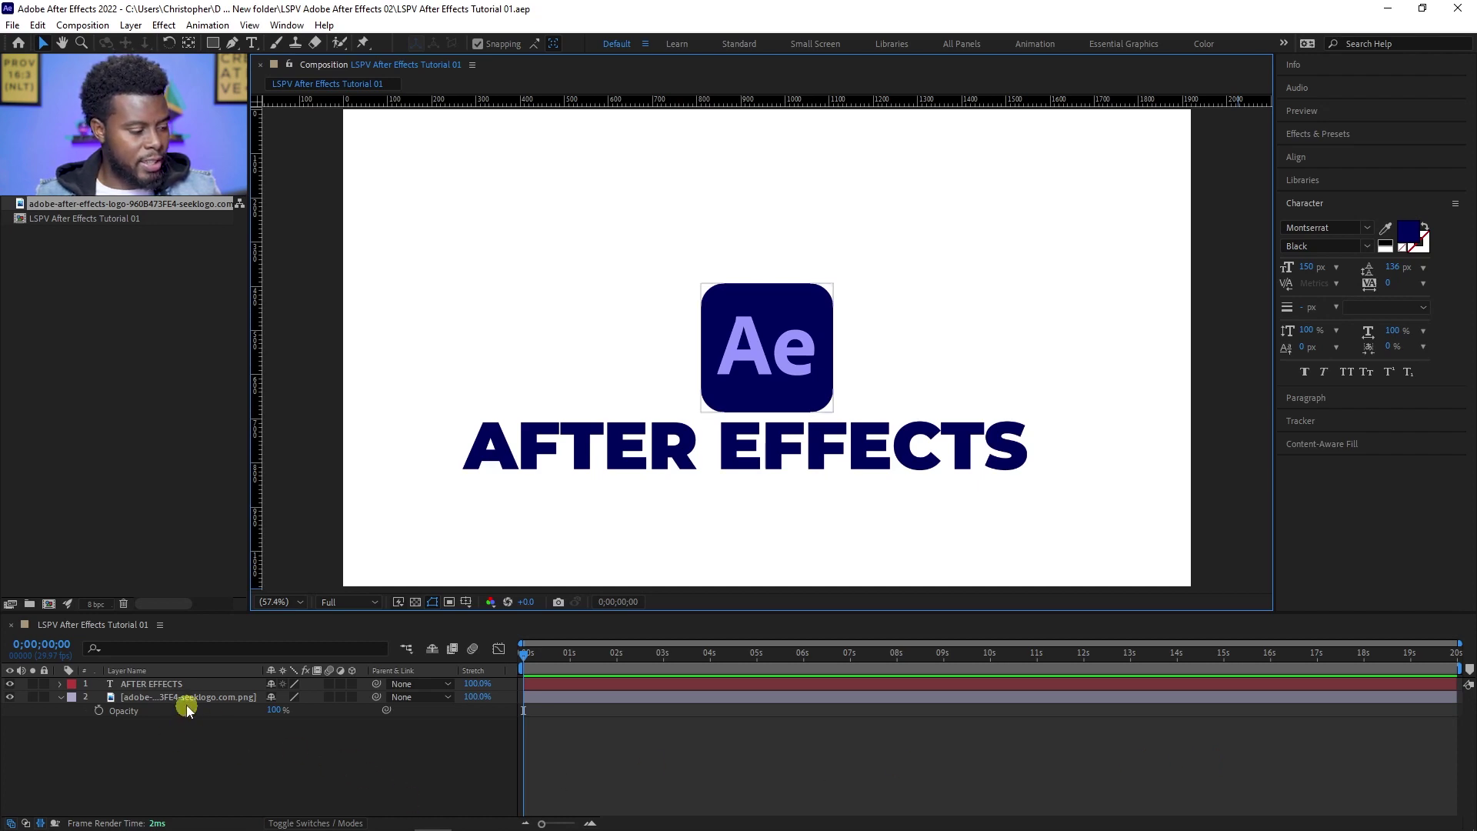
Select the logo layer and hide the AFTER EFFECTS text layer, keeping the playhead at the start of the timeline
click(163, 698)
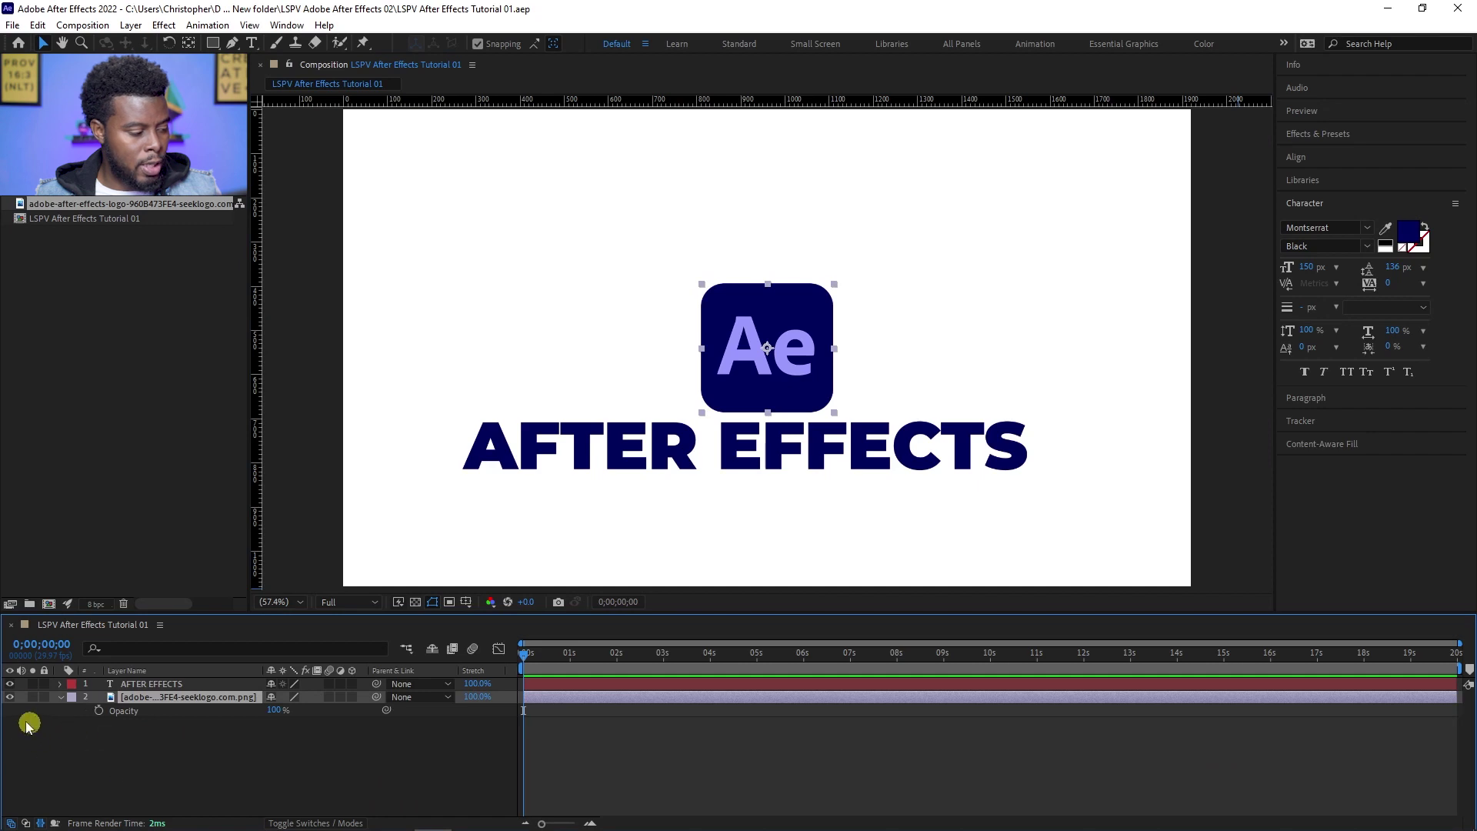
click(9, 684)
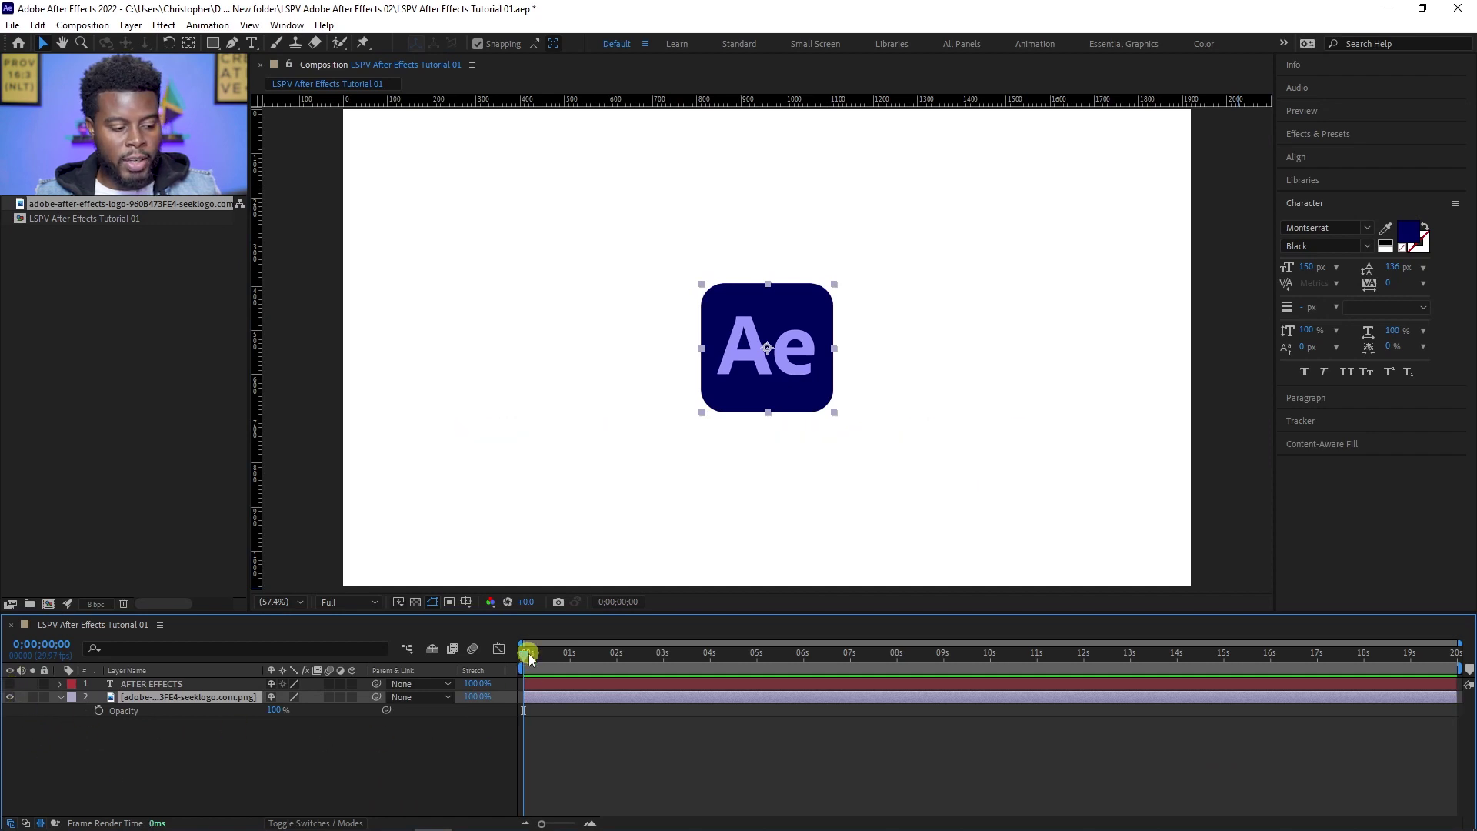
drag(529, 658, 494, 655)
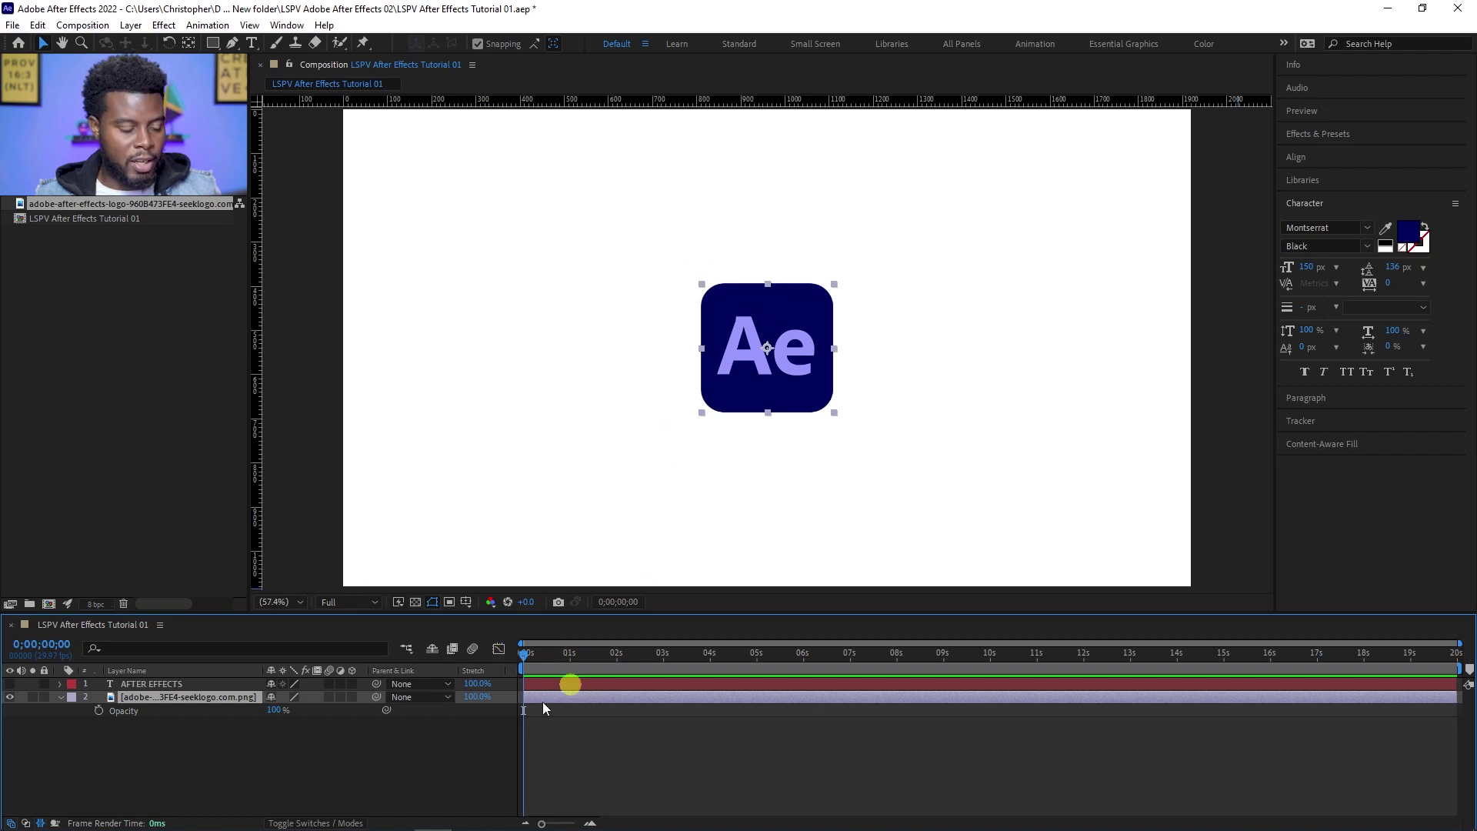
Show the AFTER EFFECTS text layer, hide the logo layer, and center the text in the composition
click(484, 717)
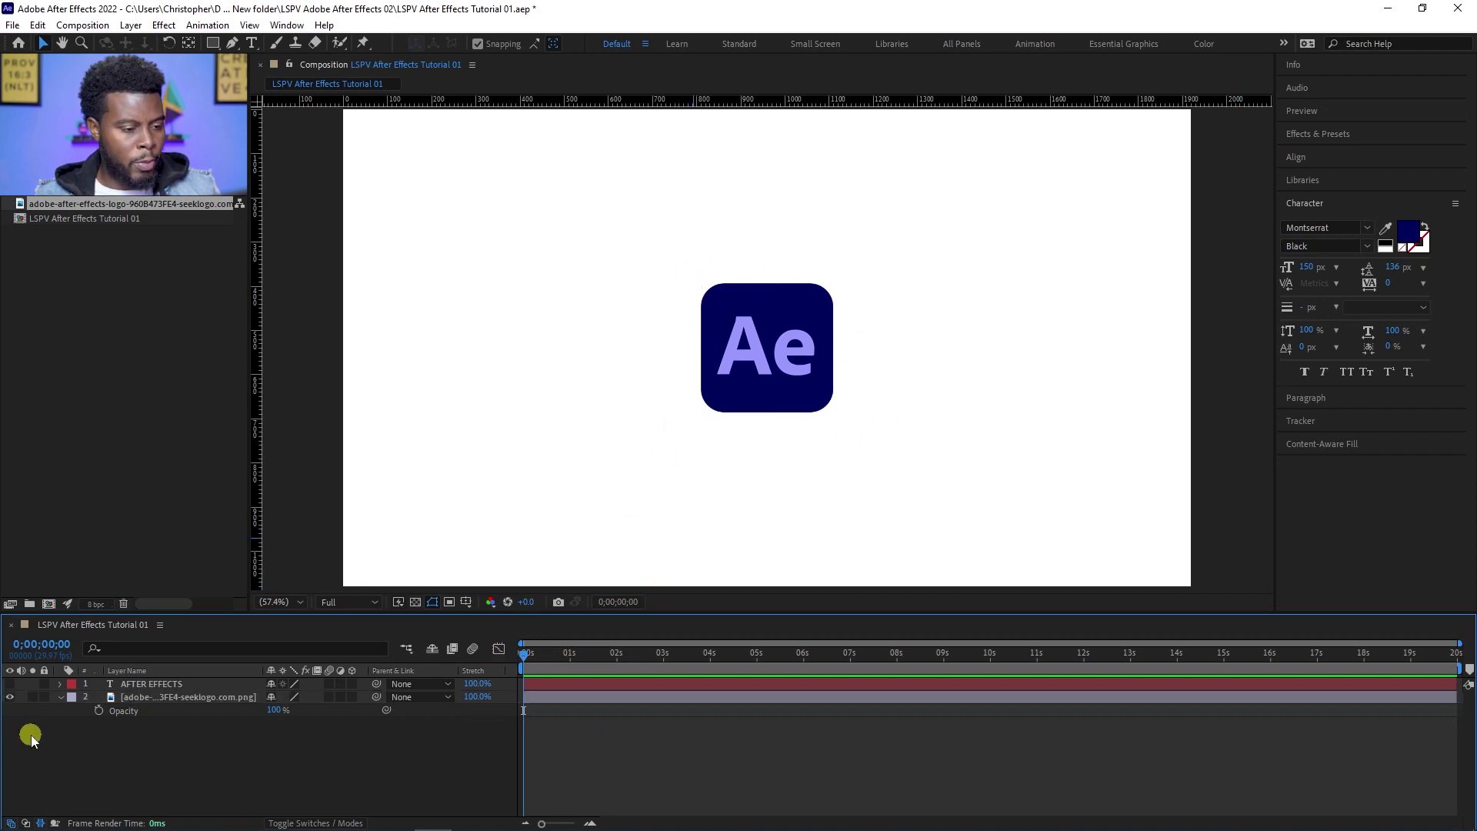
click(10, 684)
click(10, 697)
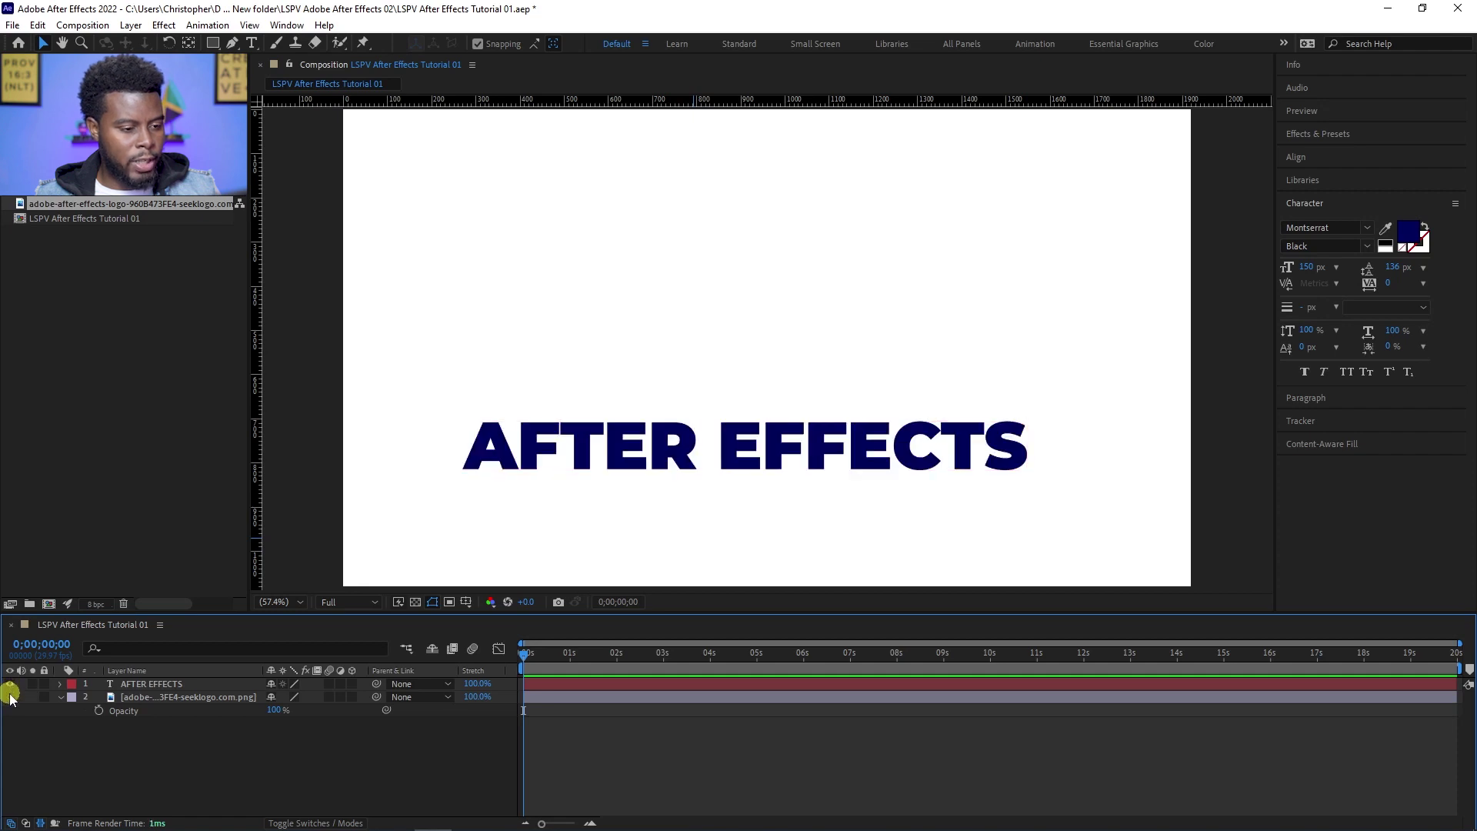
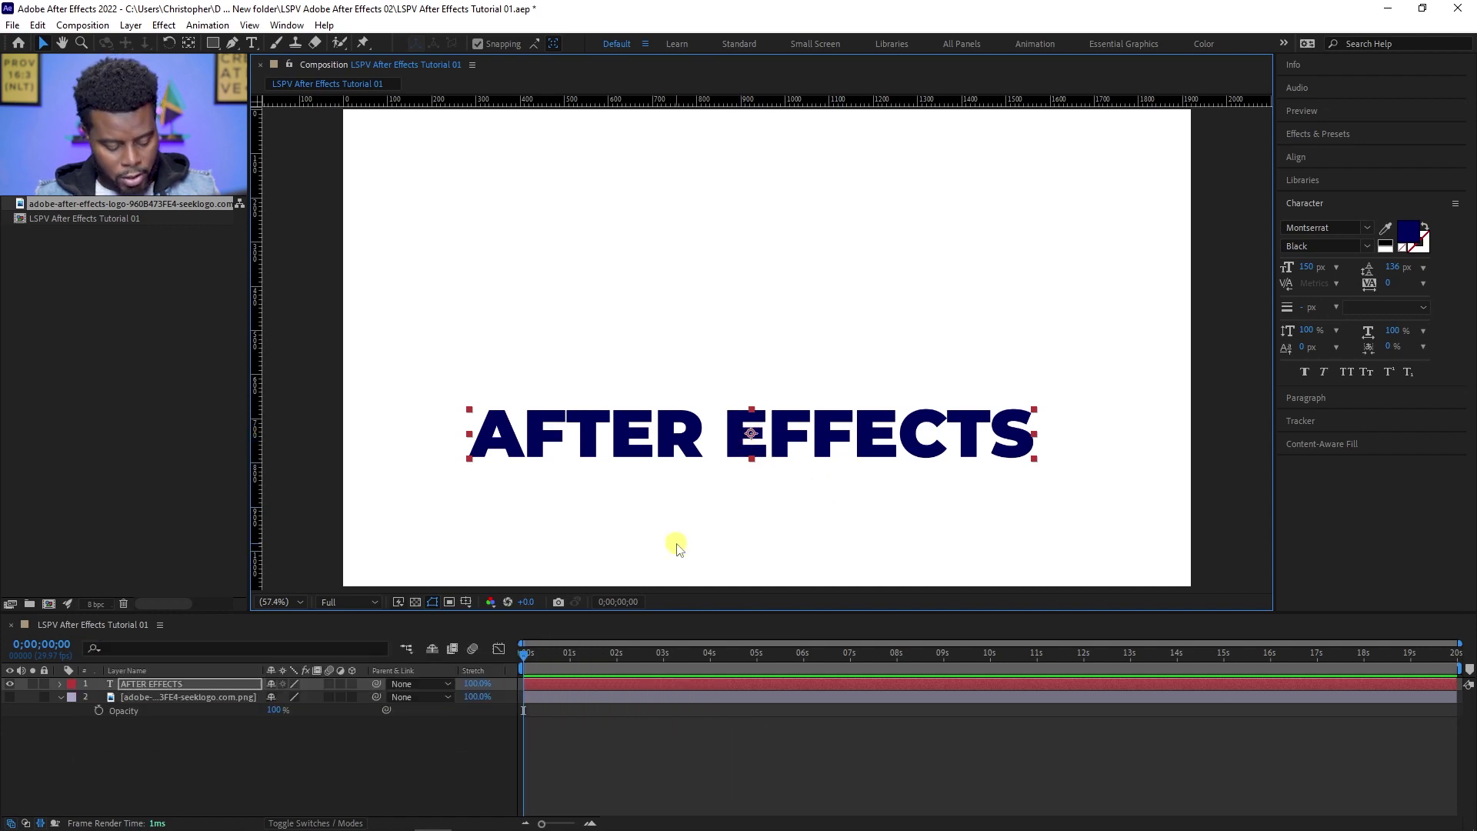
key(ctrl+Home)
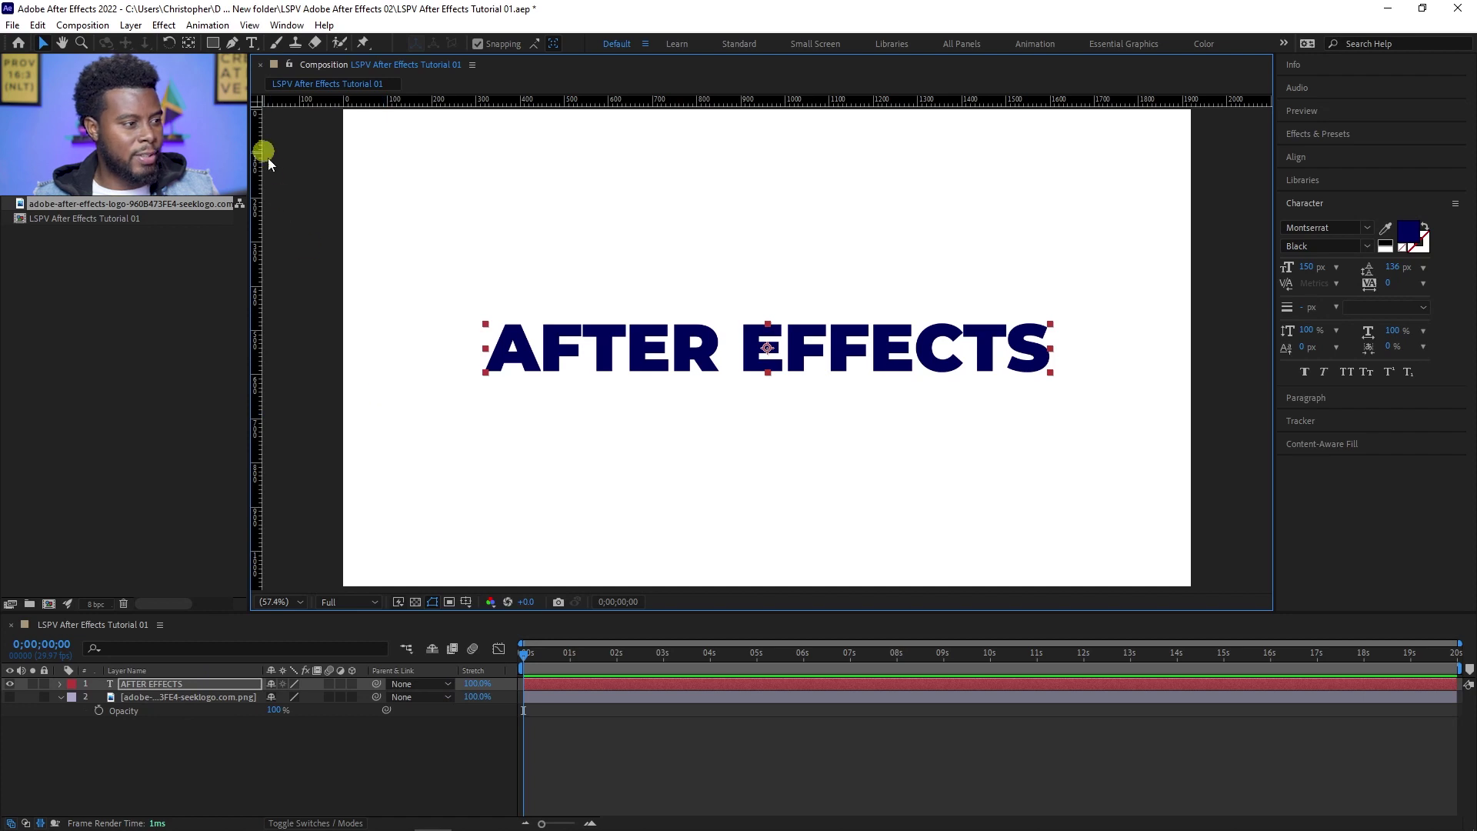
Add a vertical guide and a horizontal guide, each set to position 100
drag(258, 146, 397, 146)
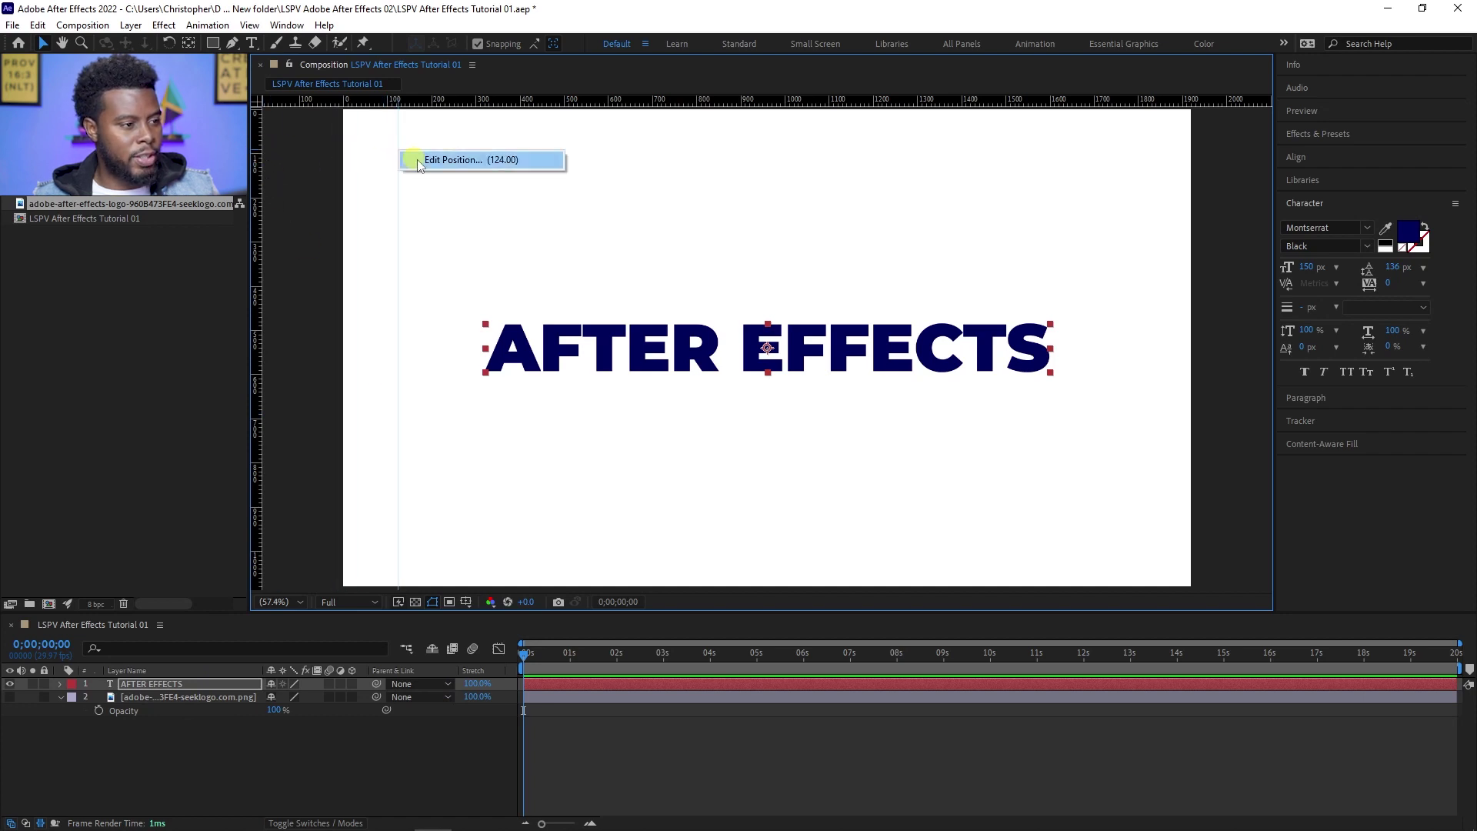
double_click(397, 148)
text(100)
key(Return)
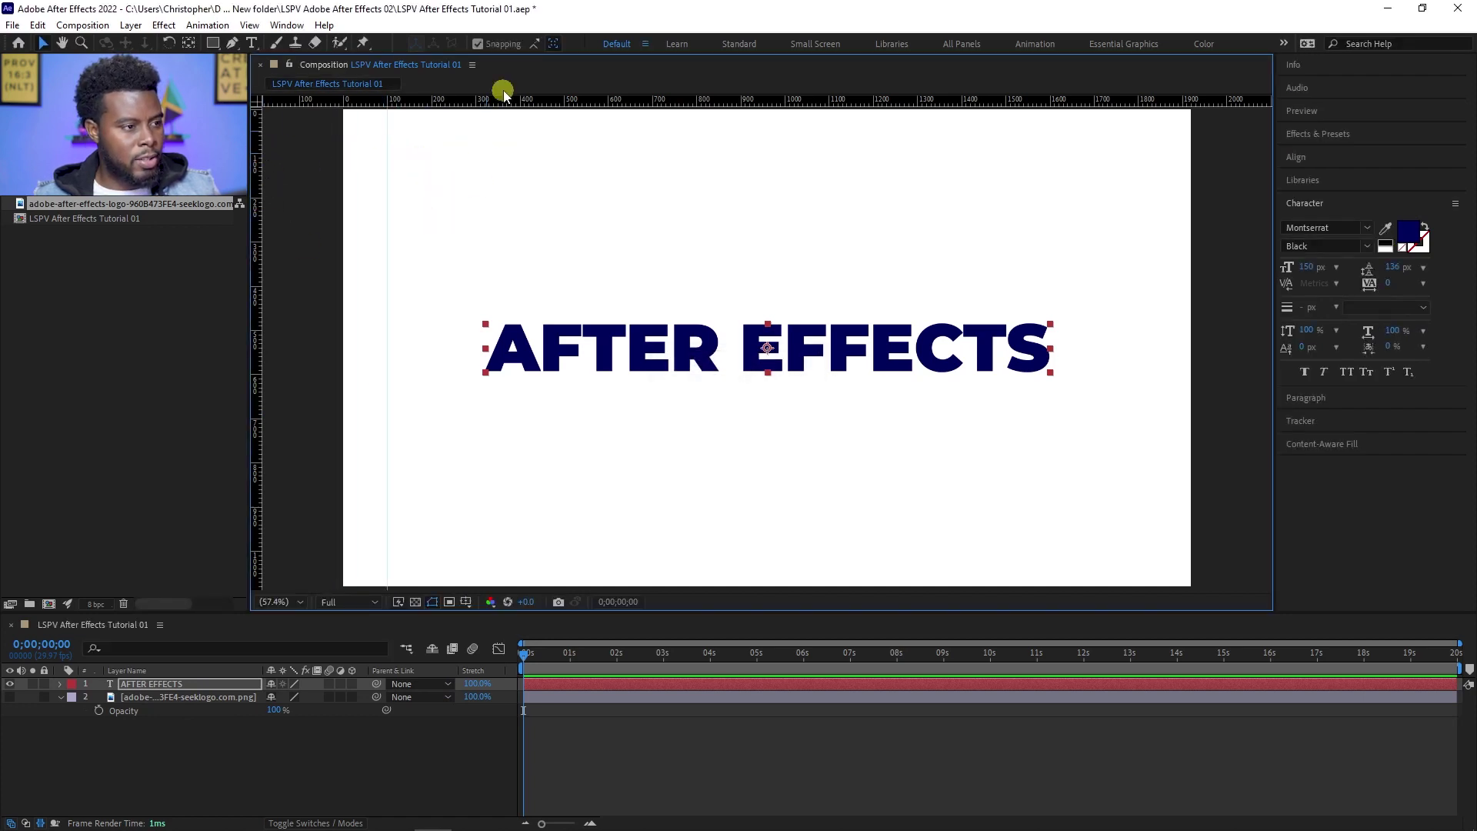
drag(504, 100, 518, 142)
double_click(523, 142)
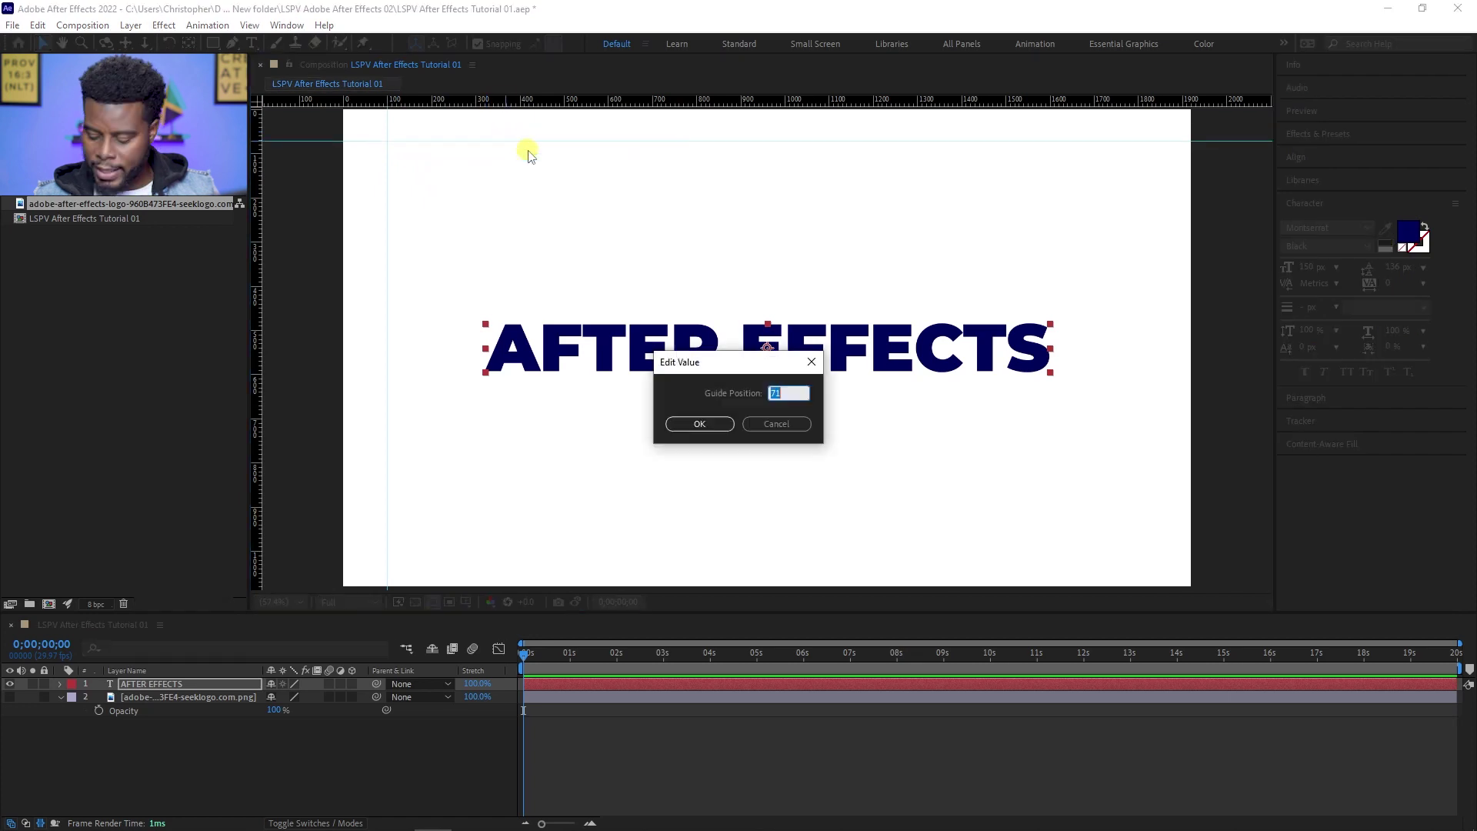
text(100)
key(Return)
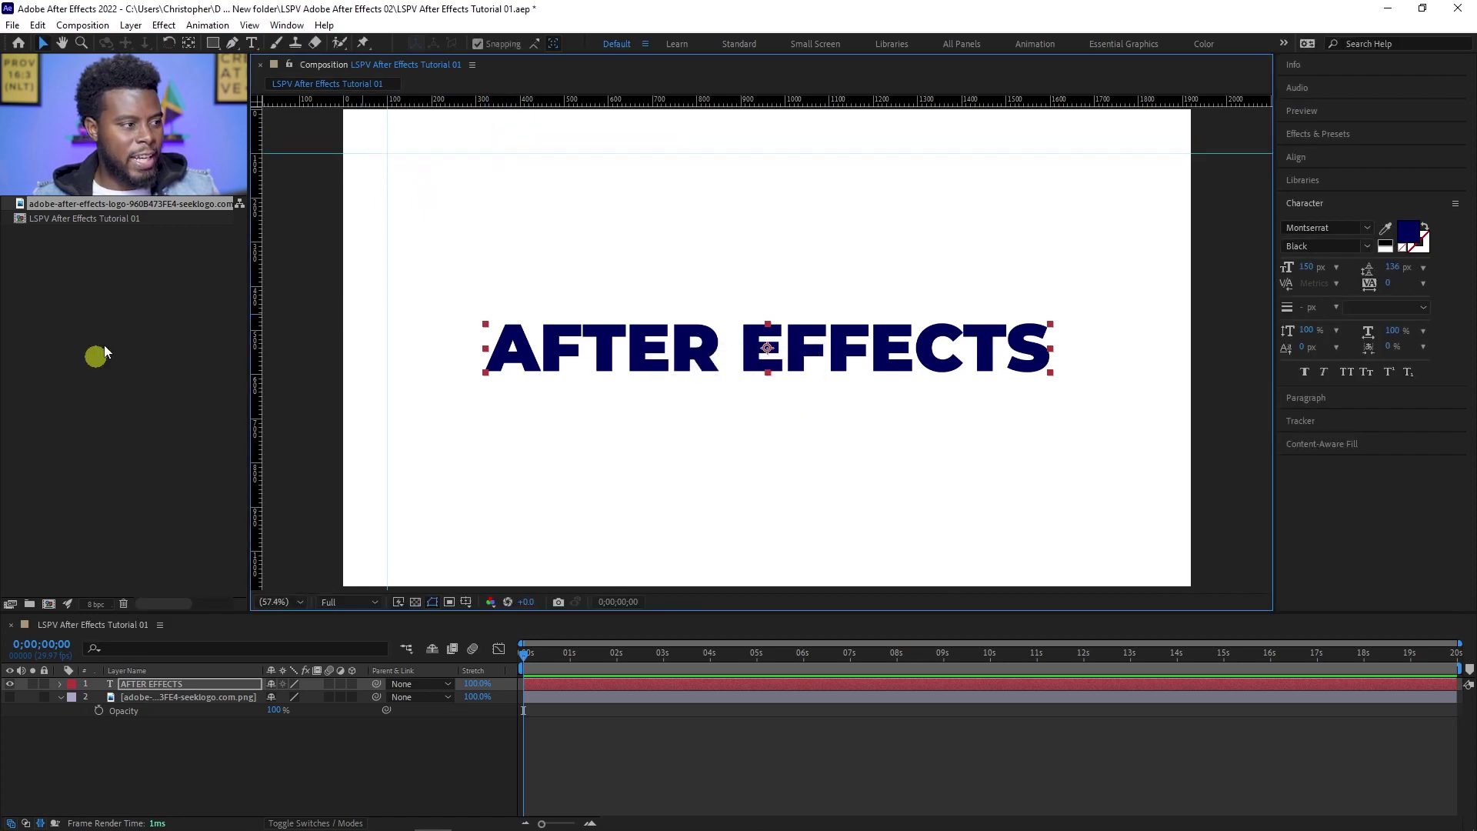
Add a second vertical guide at position 1820 and a second horizontal guide at position 980
drag(261, 190, 1145, 177)
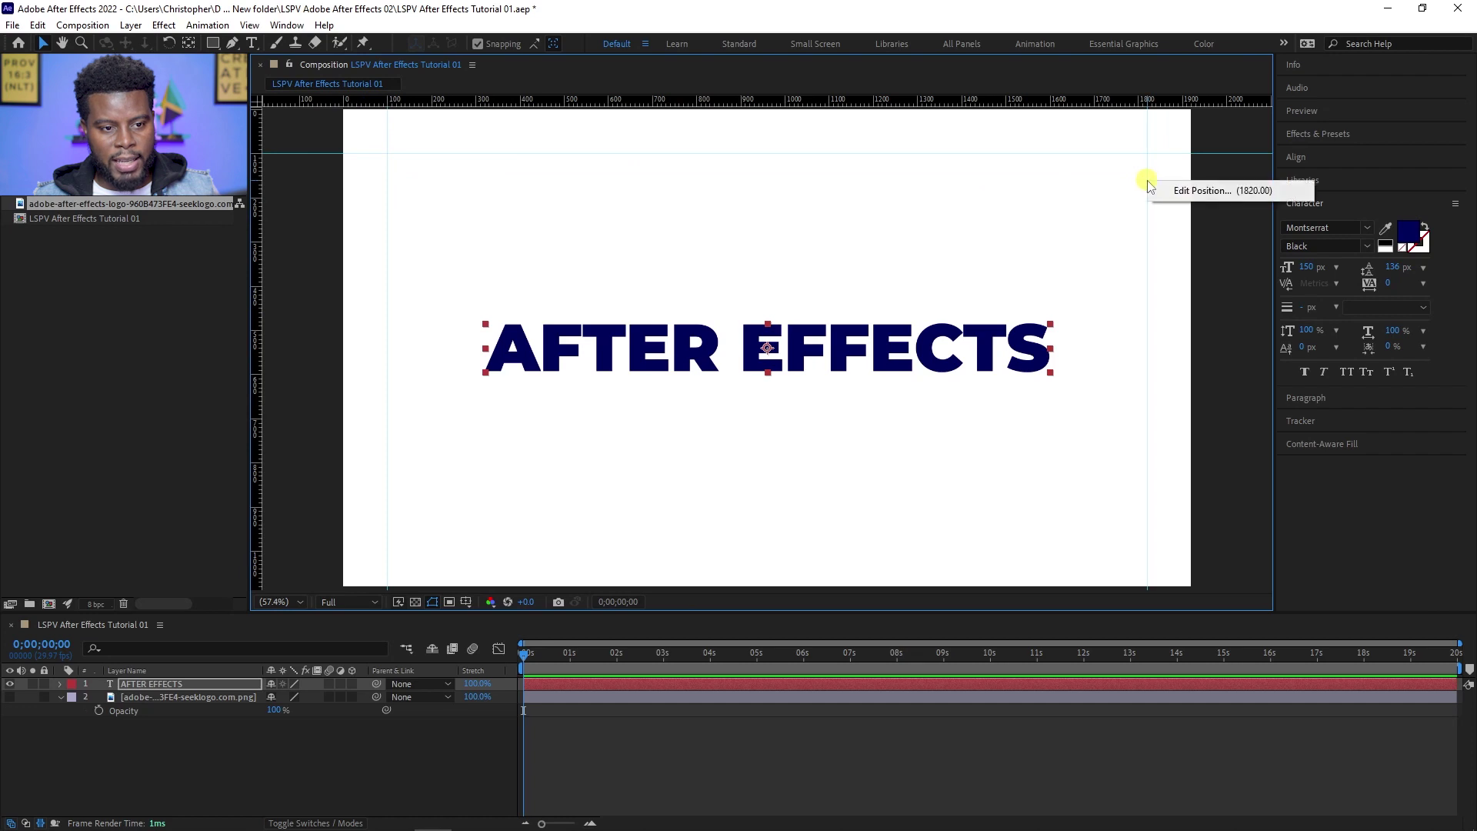
double_click(1147, 194)
text(1820)
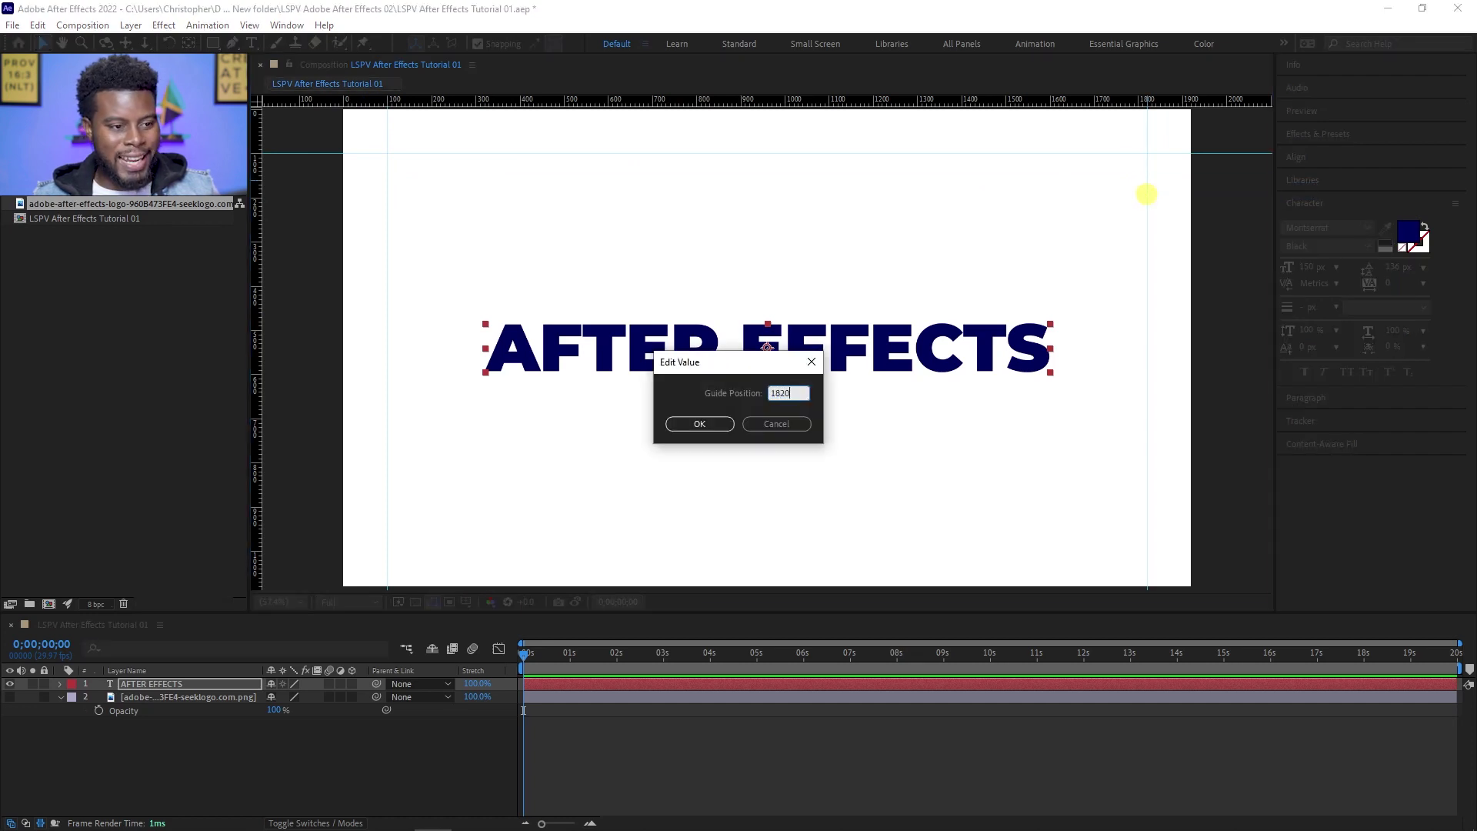
key(Return)
drag(709, 103, 726, 544)
double_click(757, 546)
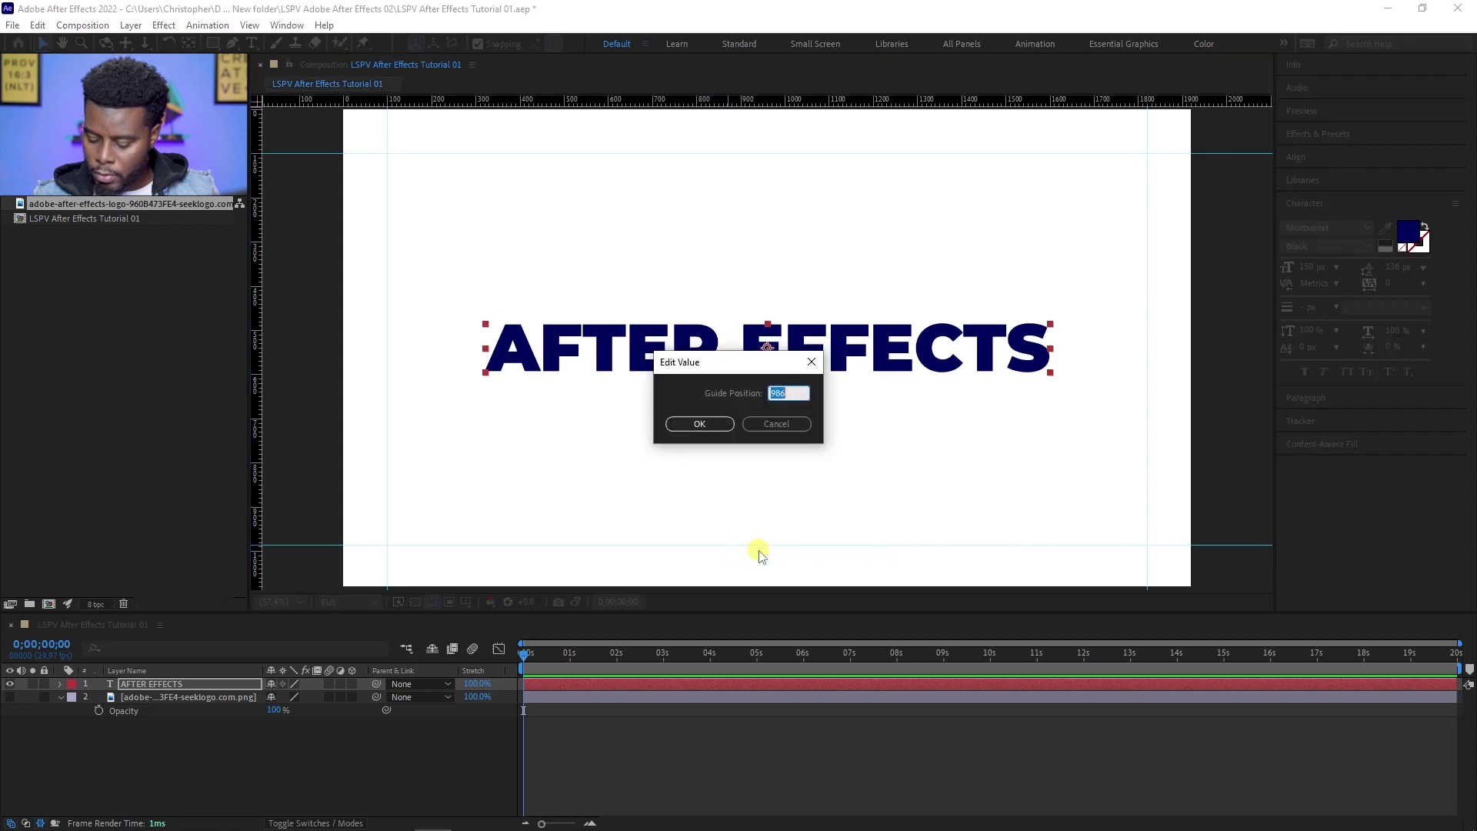
text(980)
key(Return)
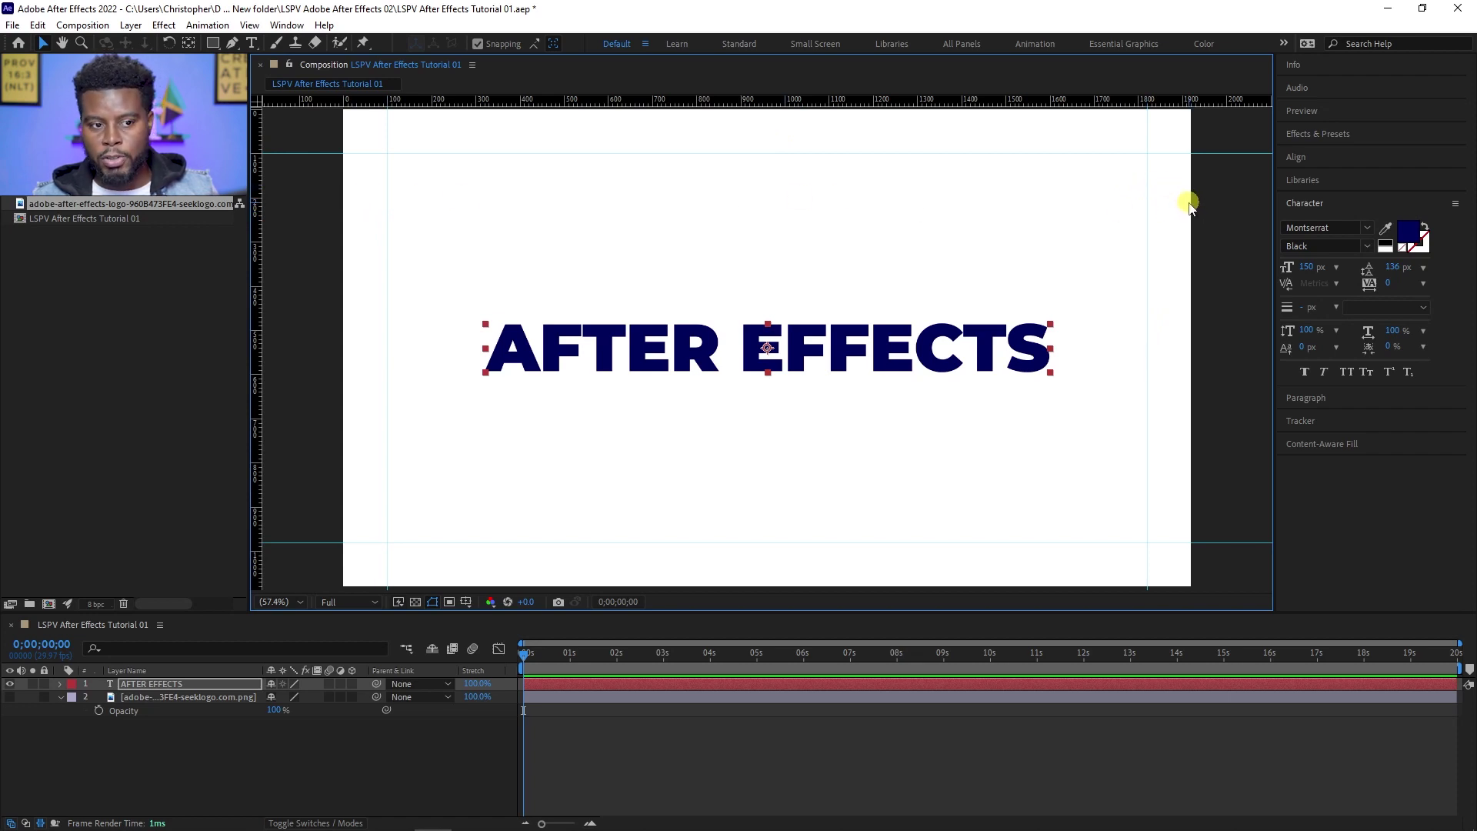
Check the position value of the vertical guide near the composition's right edge
double_click(1148, 190)
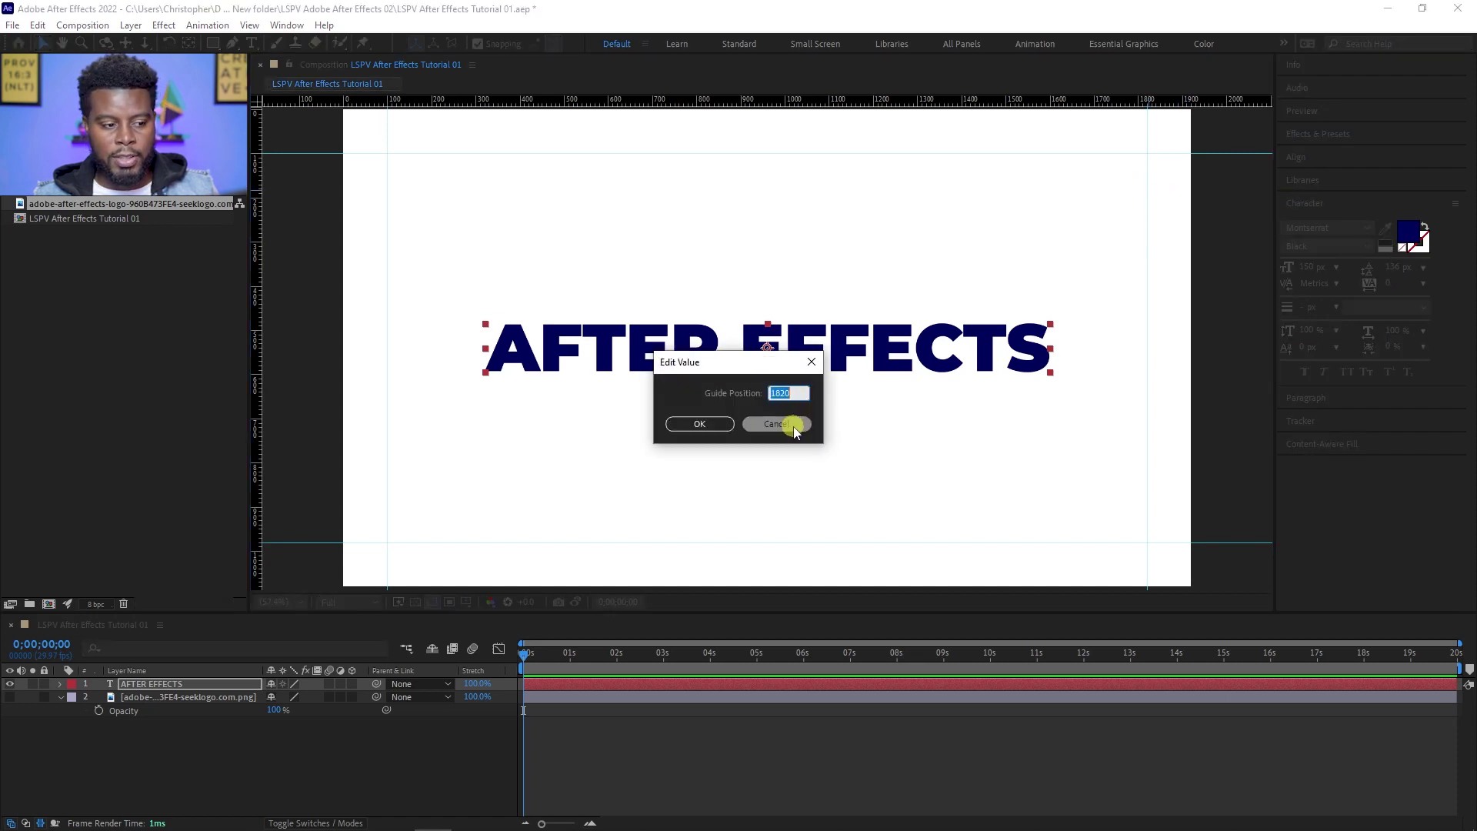
click(787, 393)
click(699, 423)
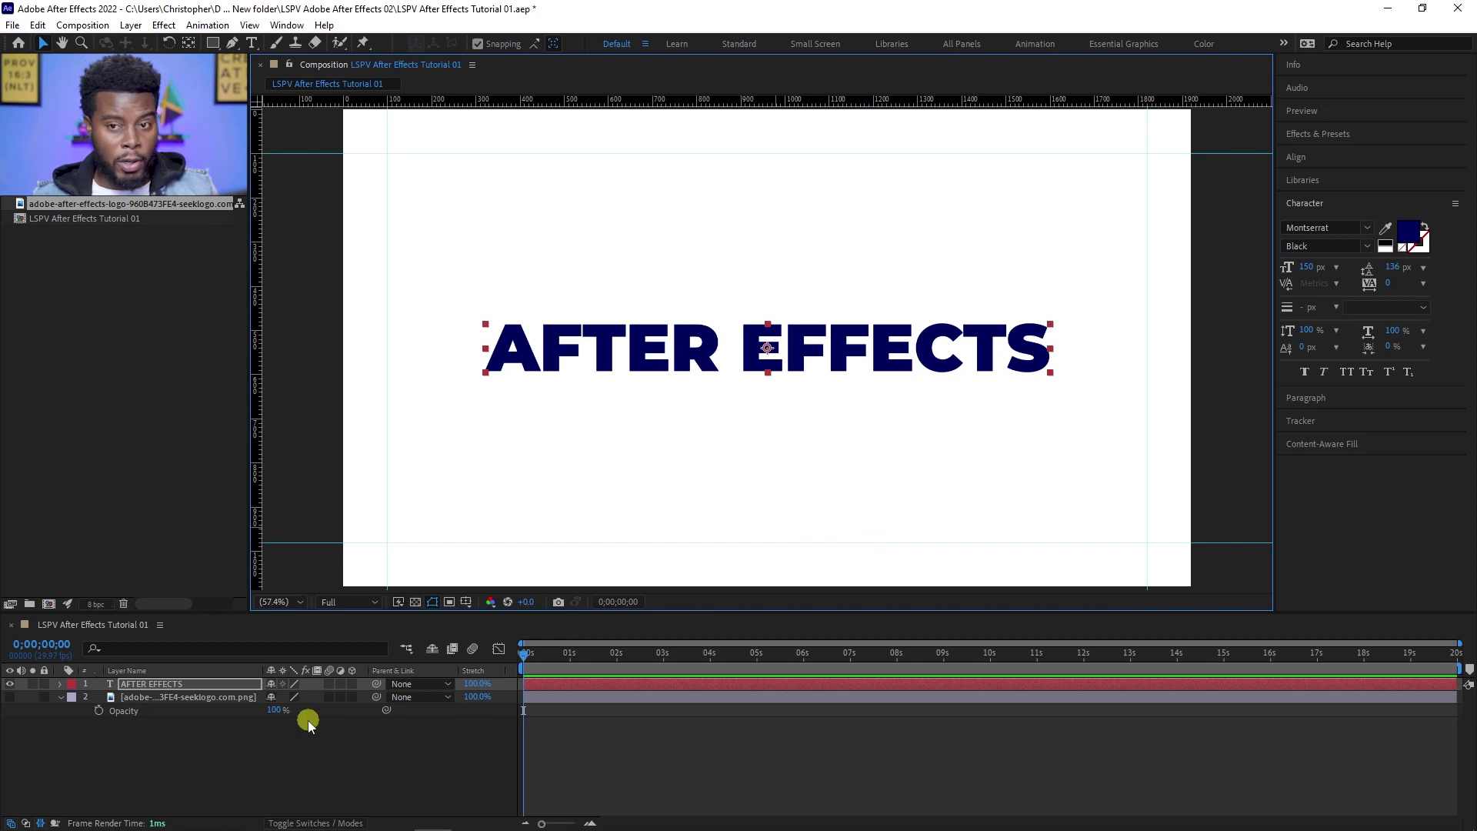
Make three copies of the AFTER EFFECTS text layer
click(215, 689)
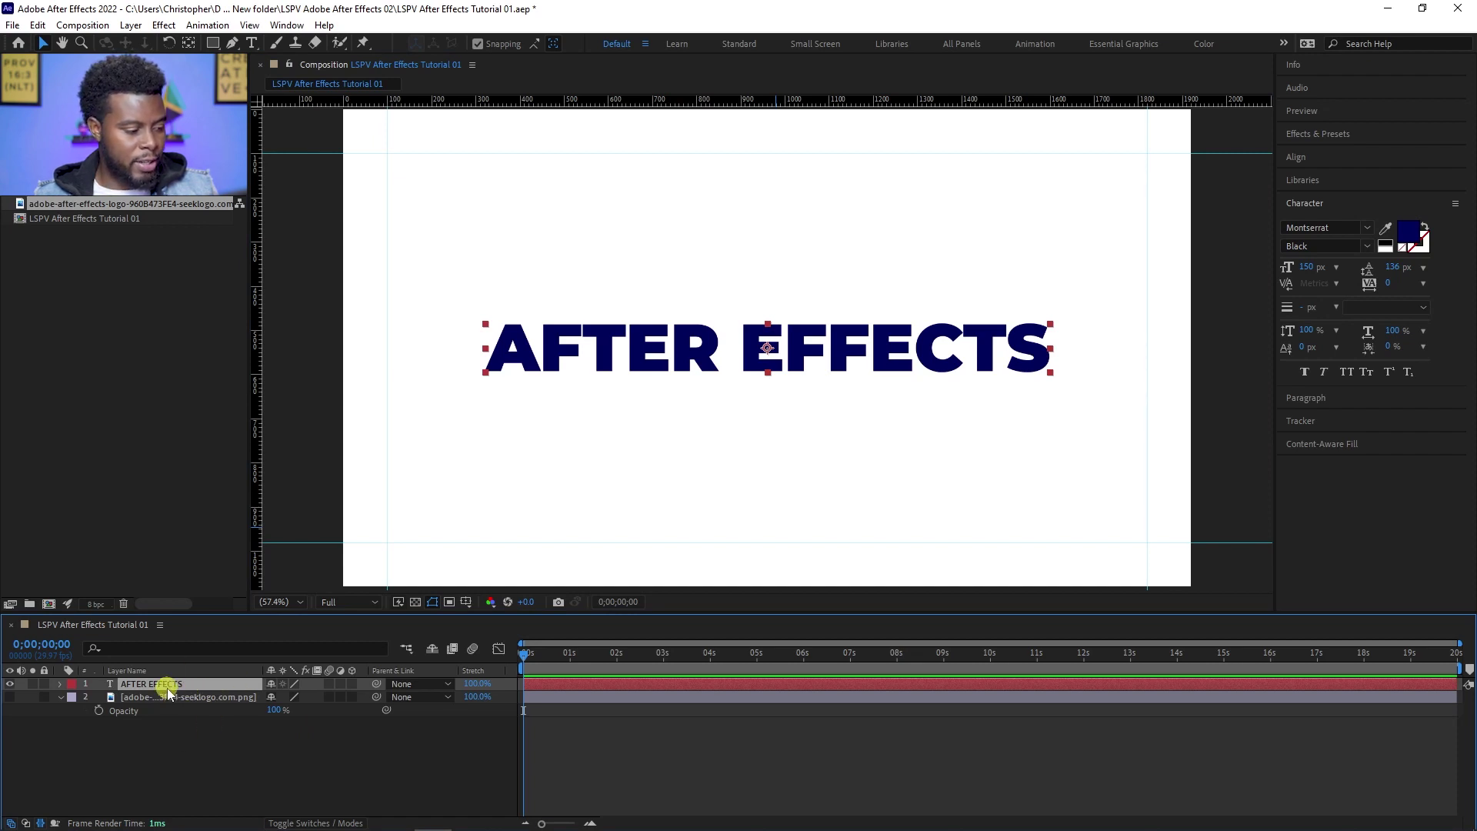
key(ctrl+c)
key(ctrl+v)
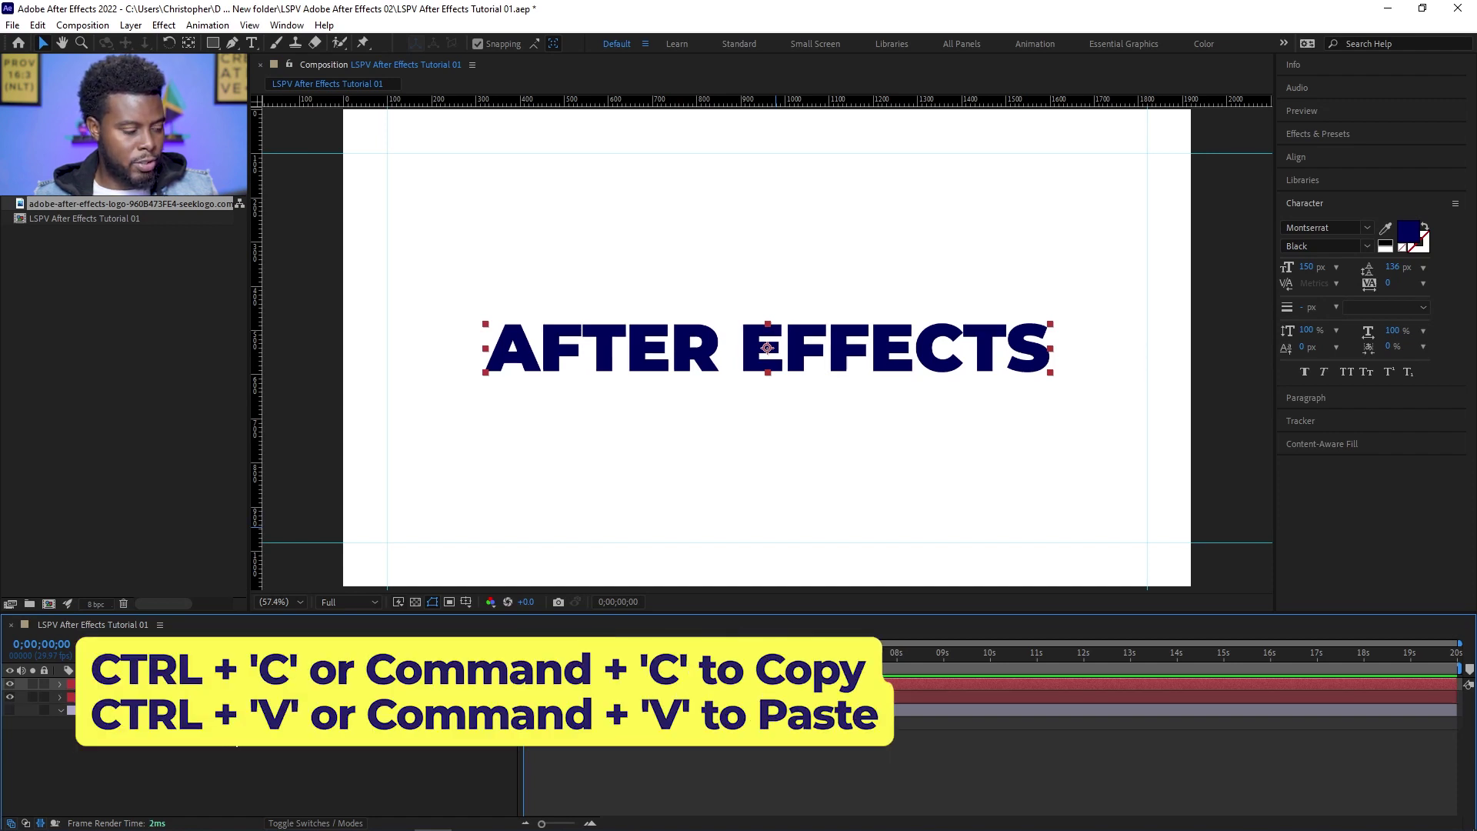
key(ctrl+v)
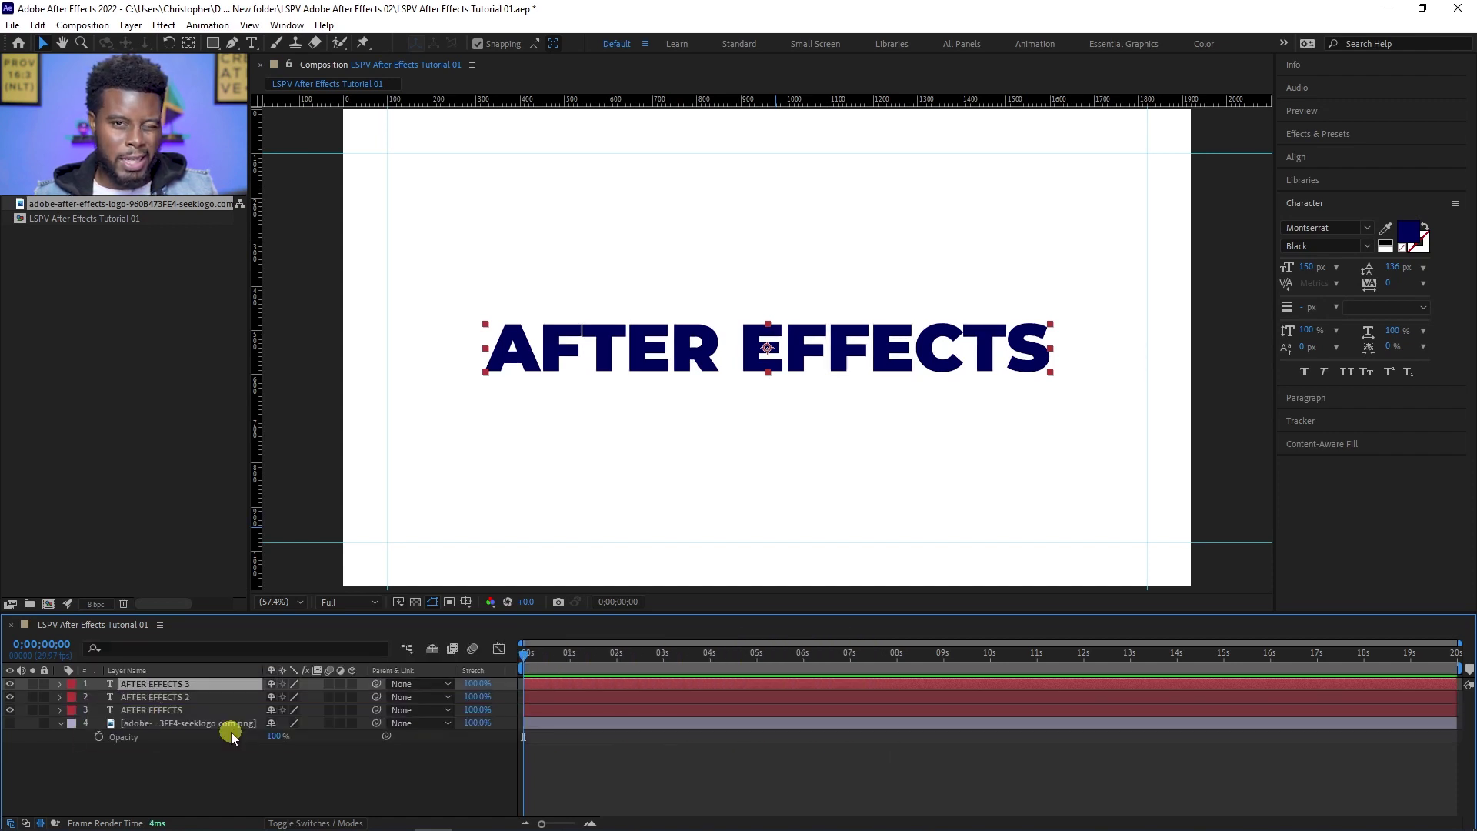
key(ctrl+v)
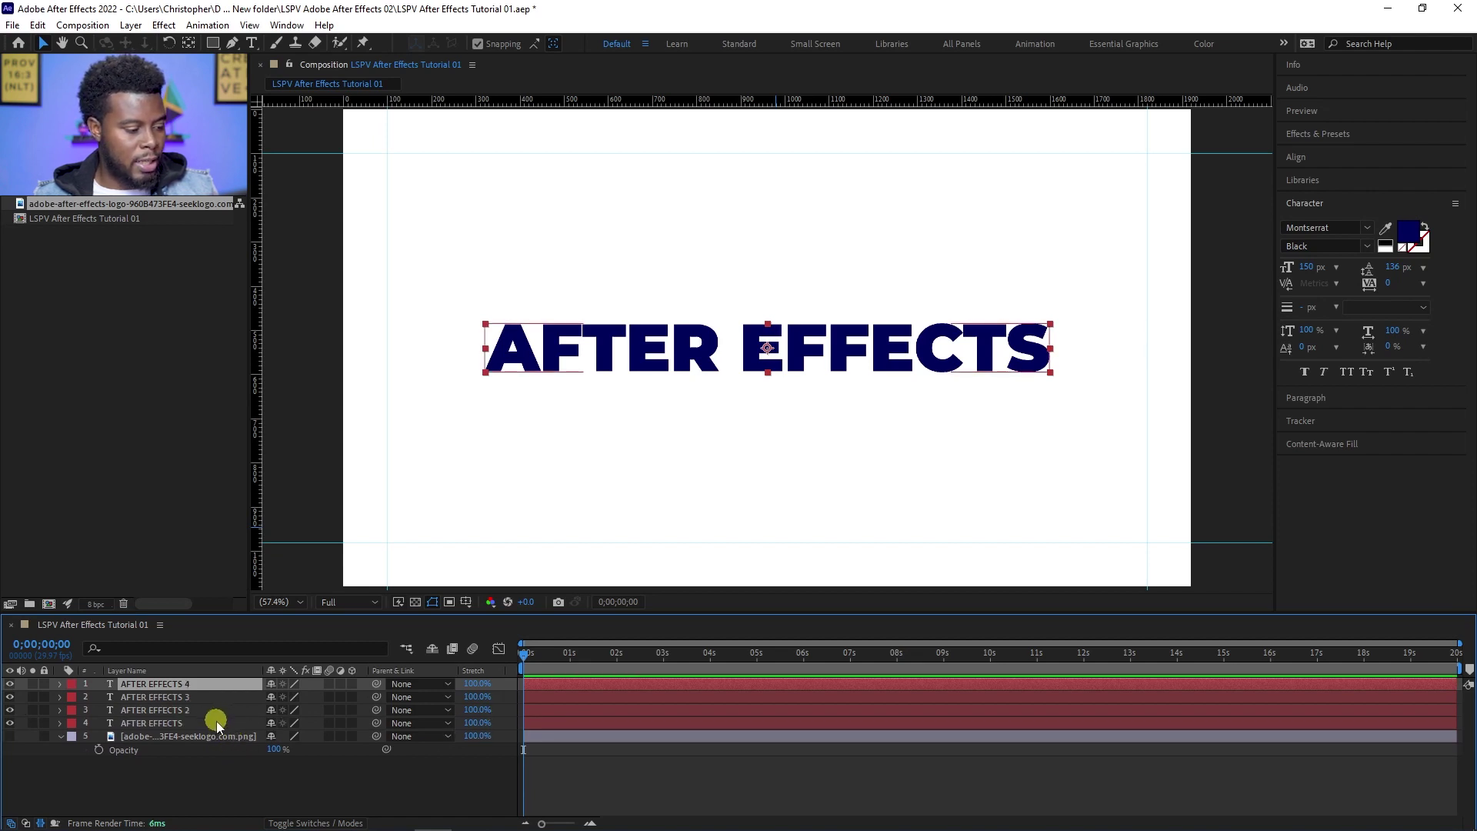
Hide the three copied text layers and select the original AFTER EFFECTS layer
click(215, 721)
click(212, 711)
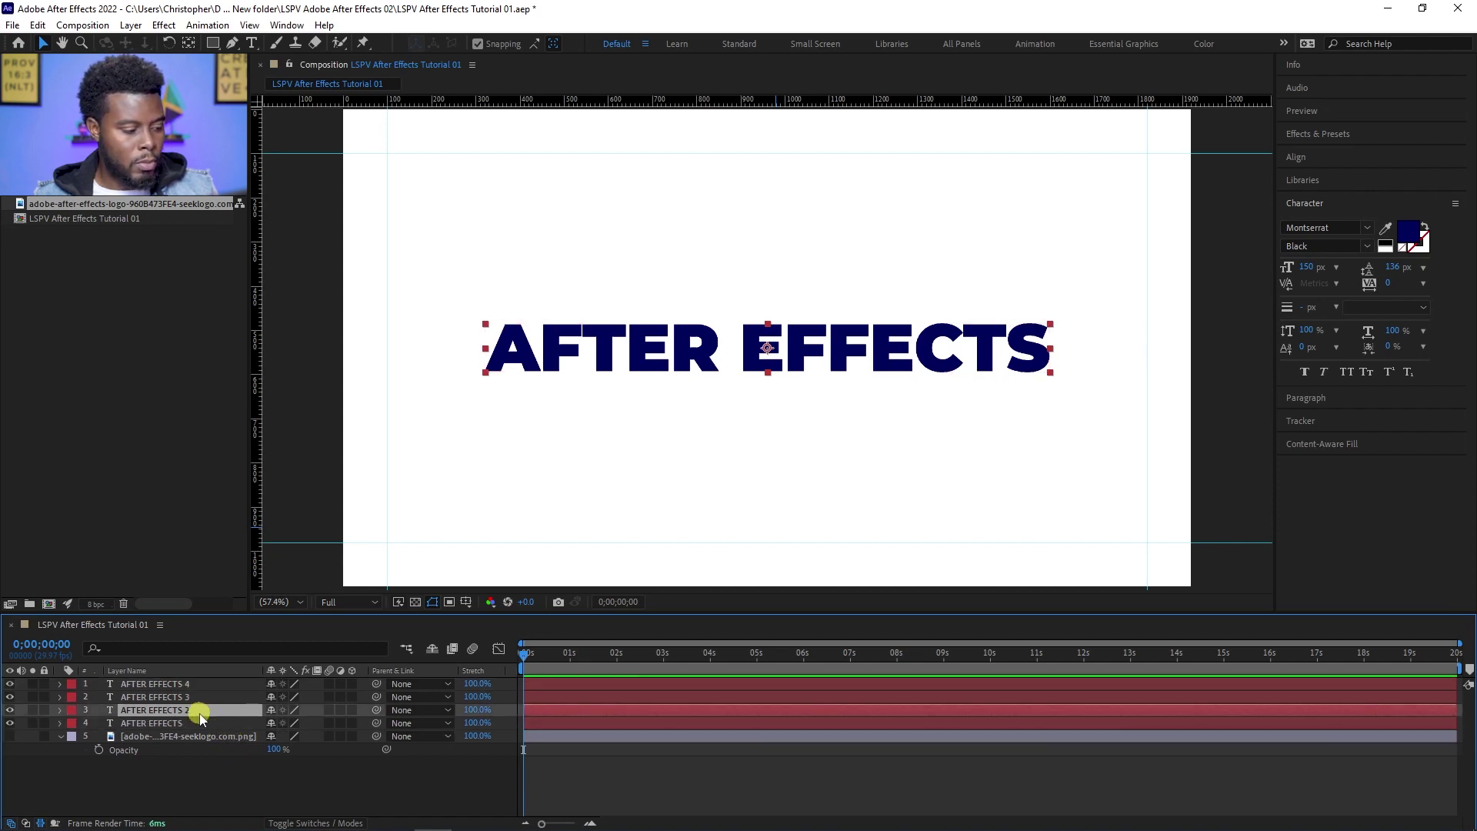
click(9, 696)
click(10, 709)
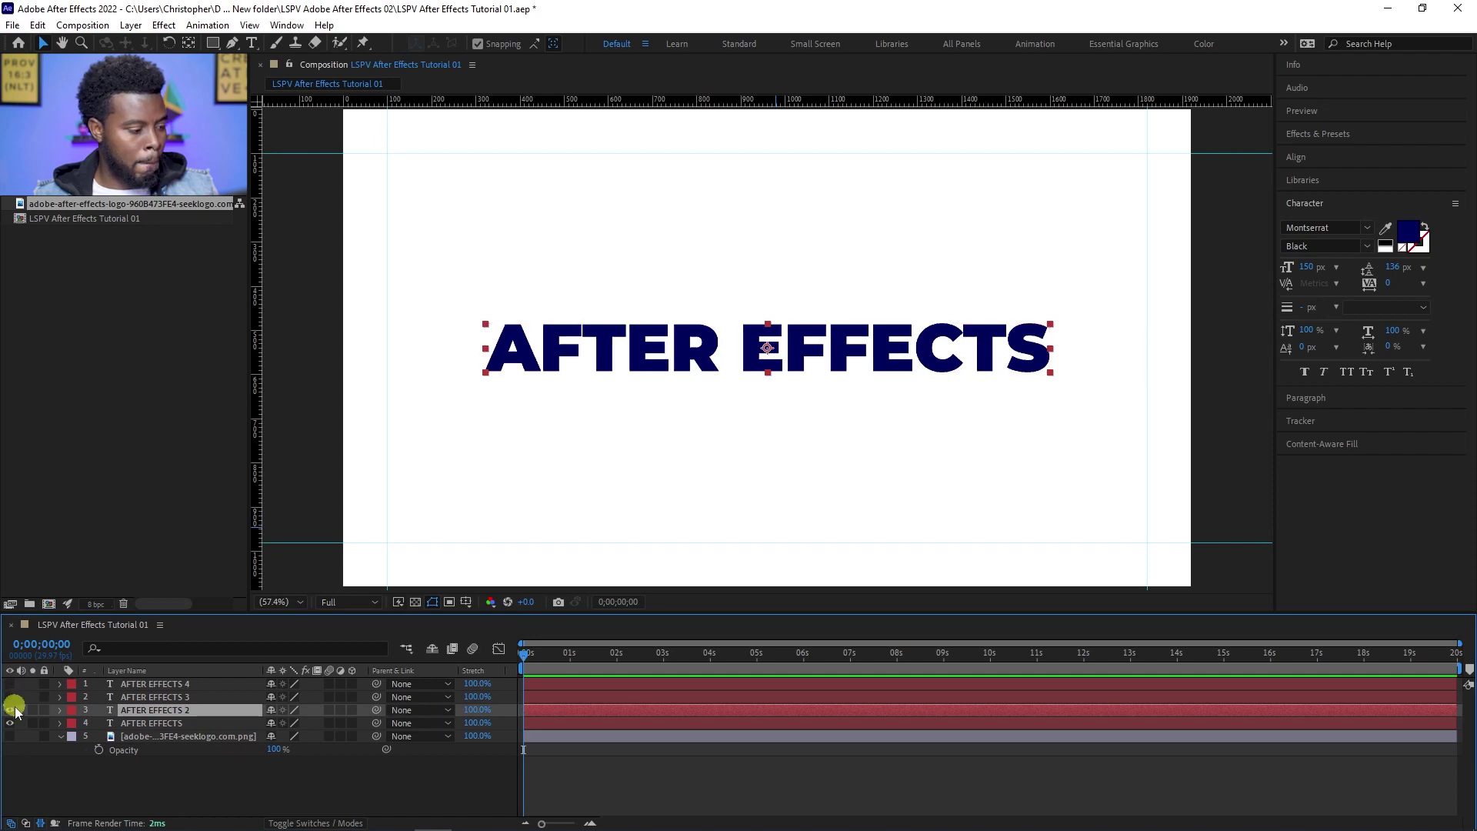
click(169, 724)
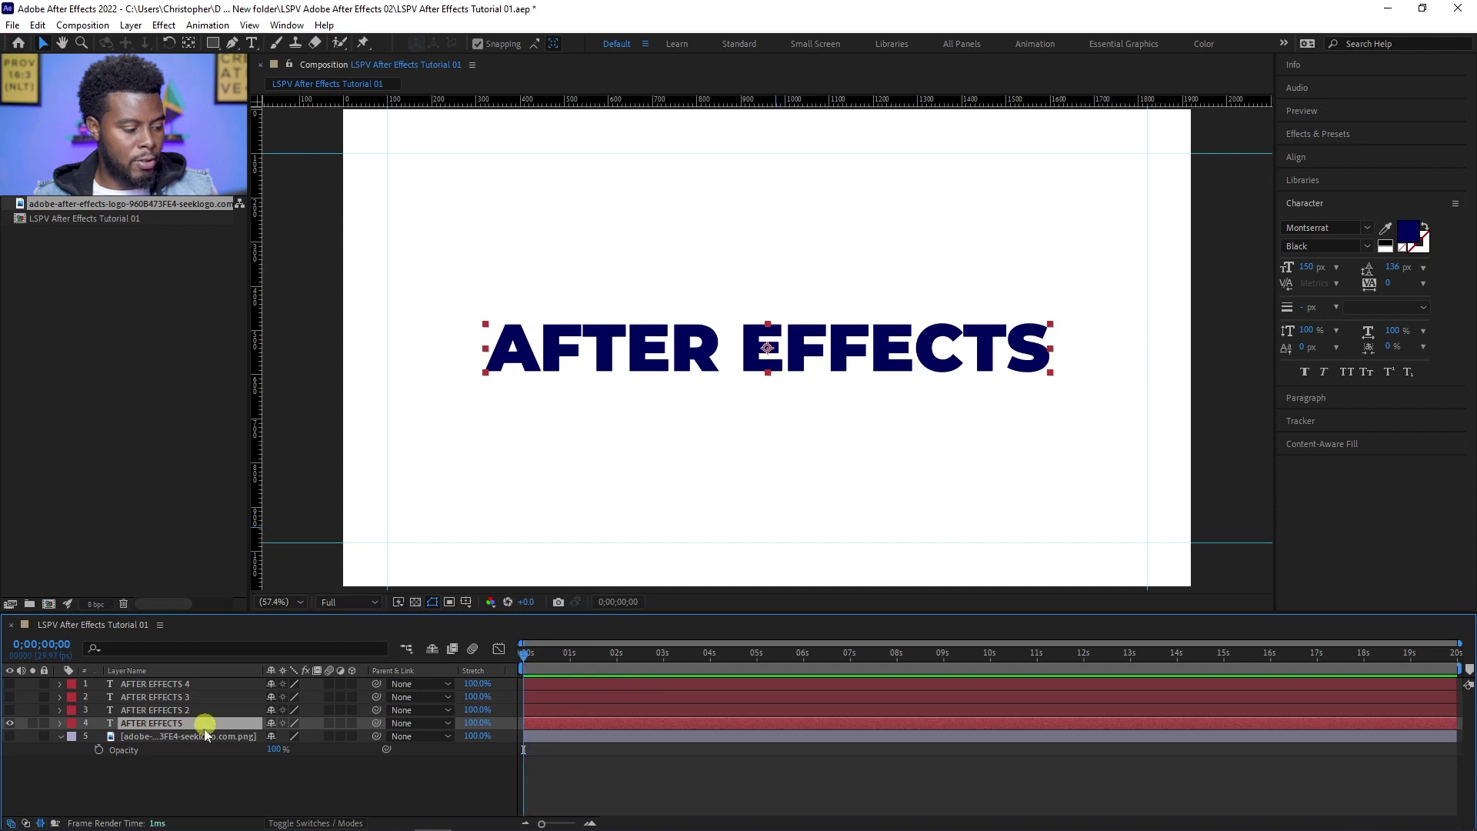
Set the label colors of AFTER EFFECTS 2, 3 and 4 to Sandstone, Fuchsia and Purple respectively, and deselect the layers
click(70, 709)
click(95, 690)
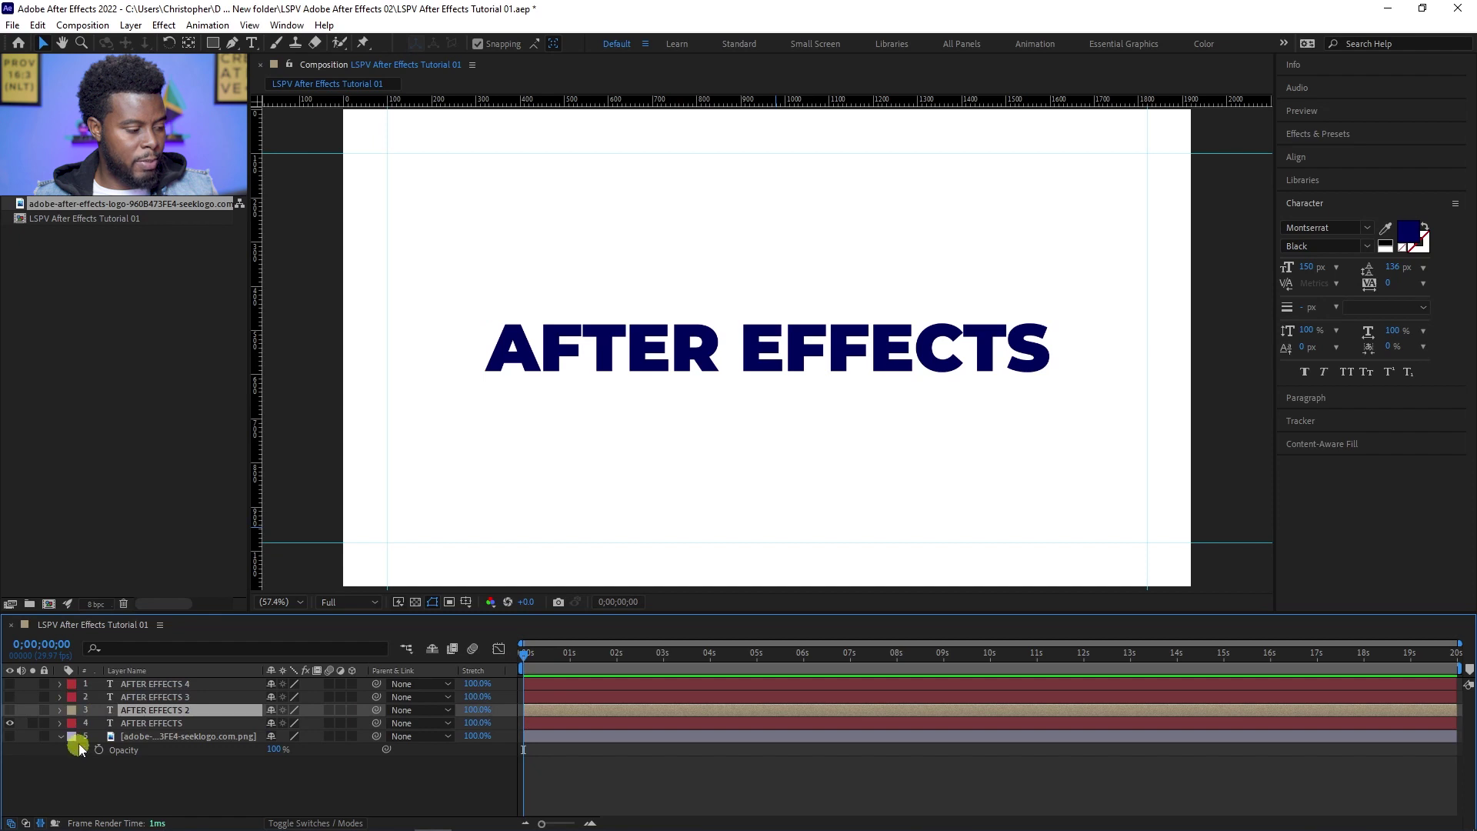
click(72, 696)
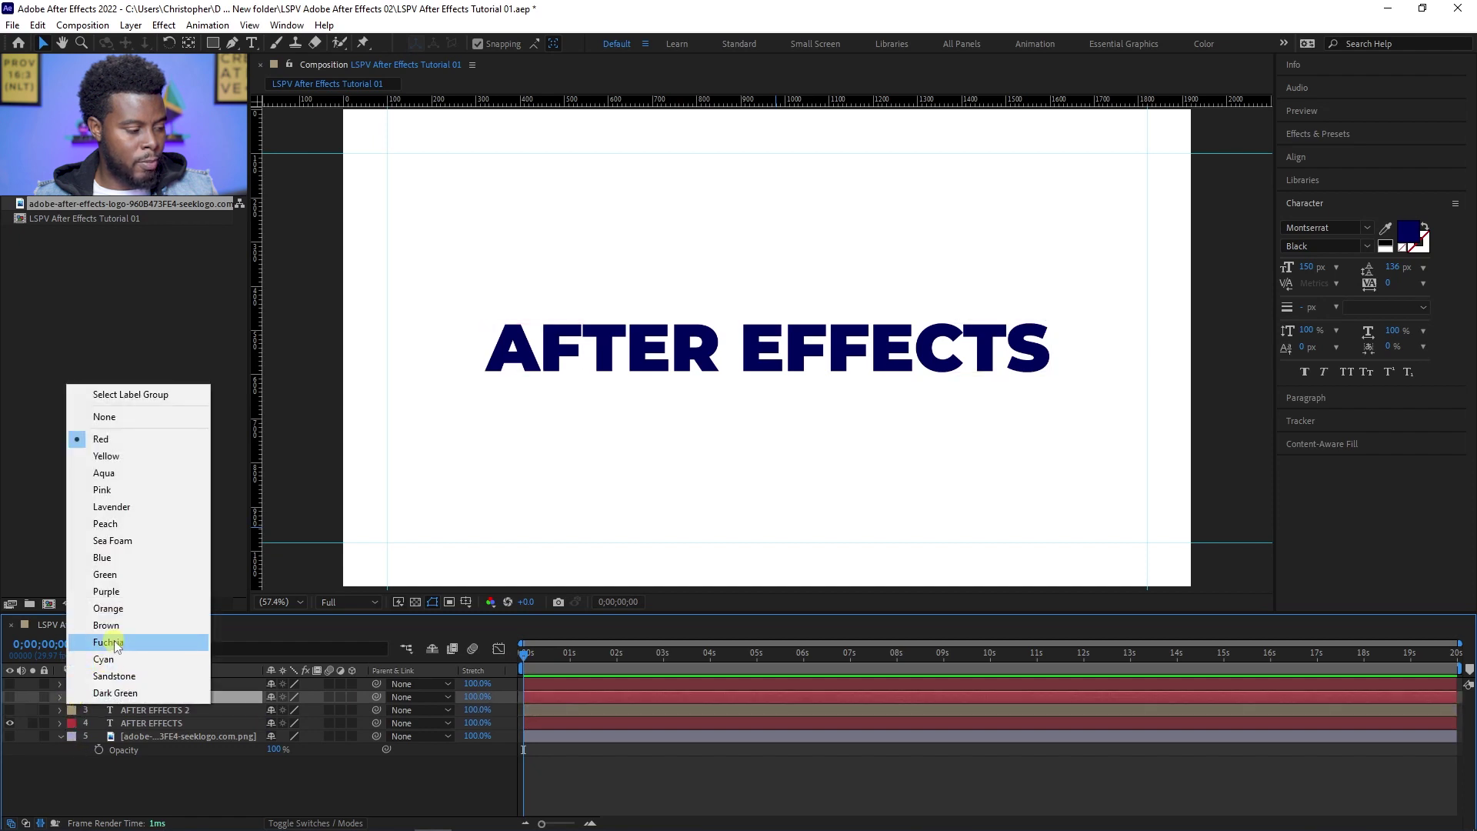
click(104, 643)
click(72, 684)
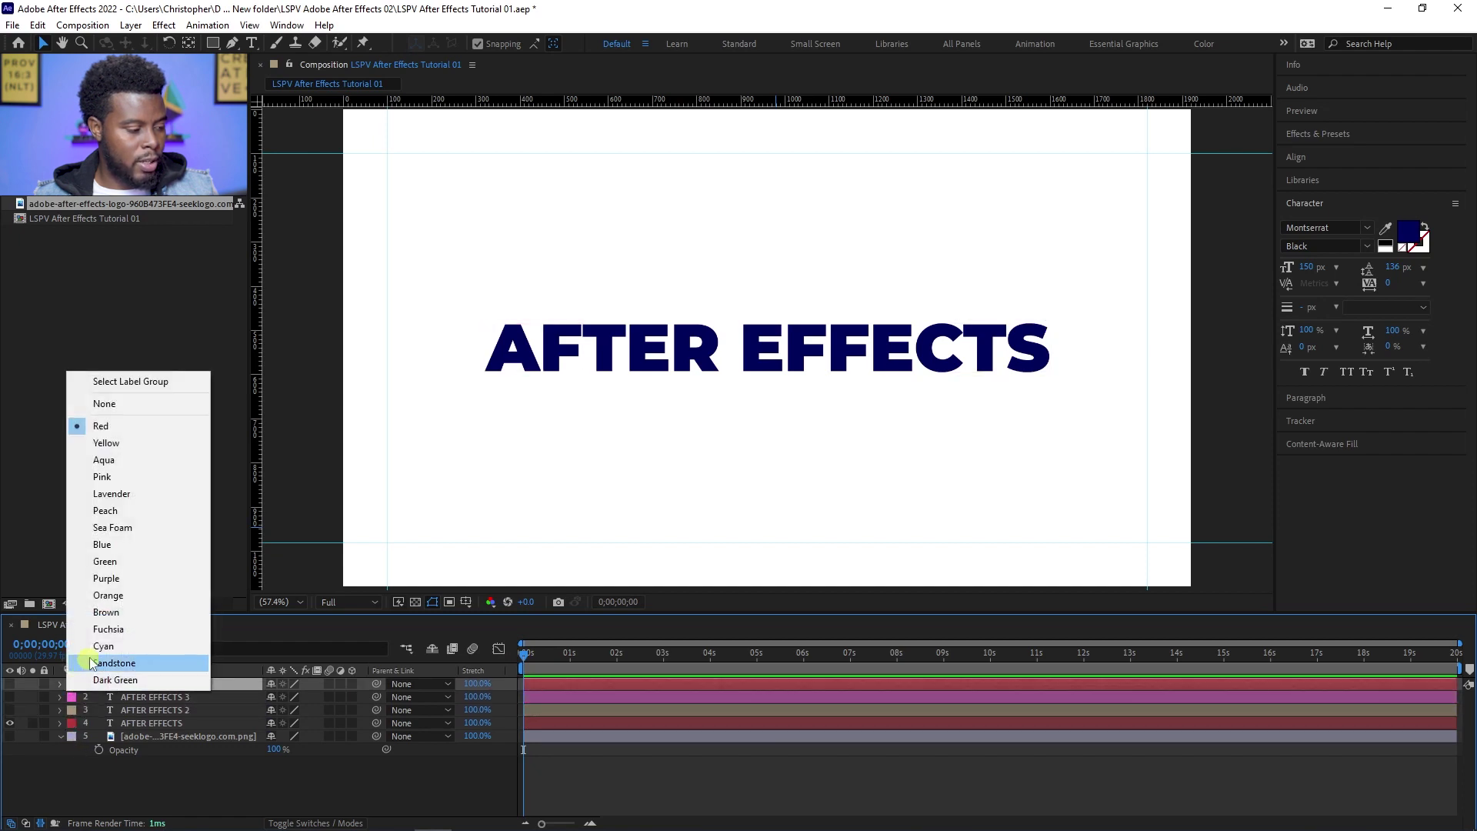
click(107, 579)
click(564, 800)
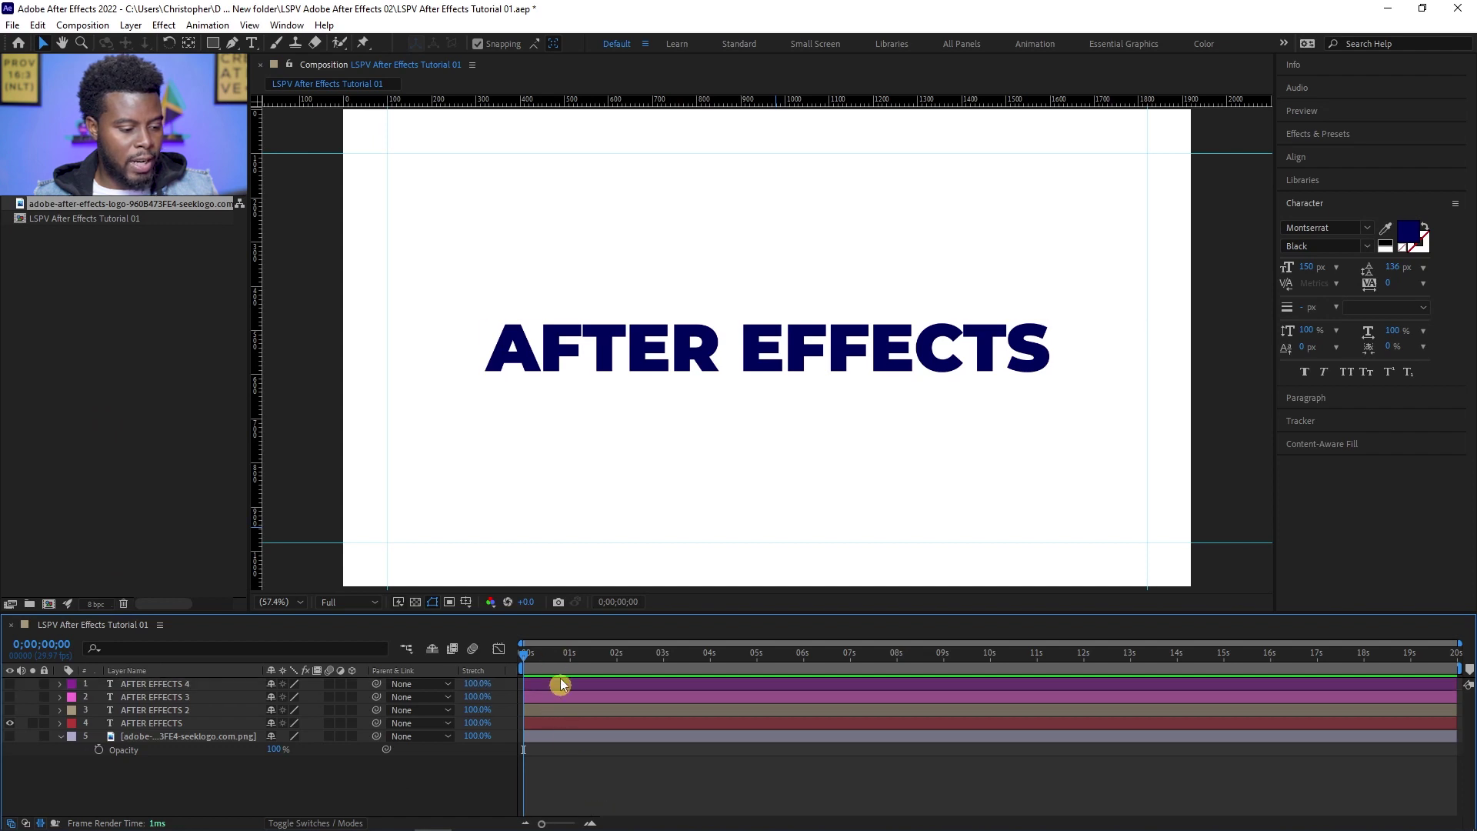
Add a Scale keyframe of 100% to the original AFTER EFFECTS layer at 0;00;00;17
click(535, 724)
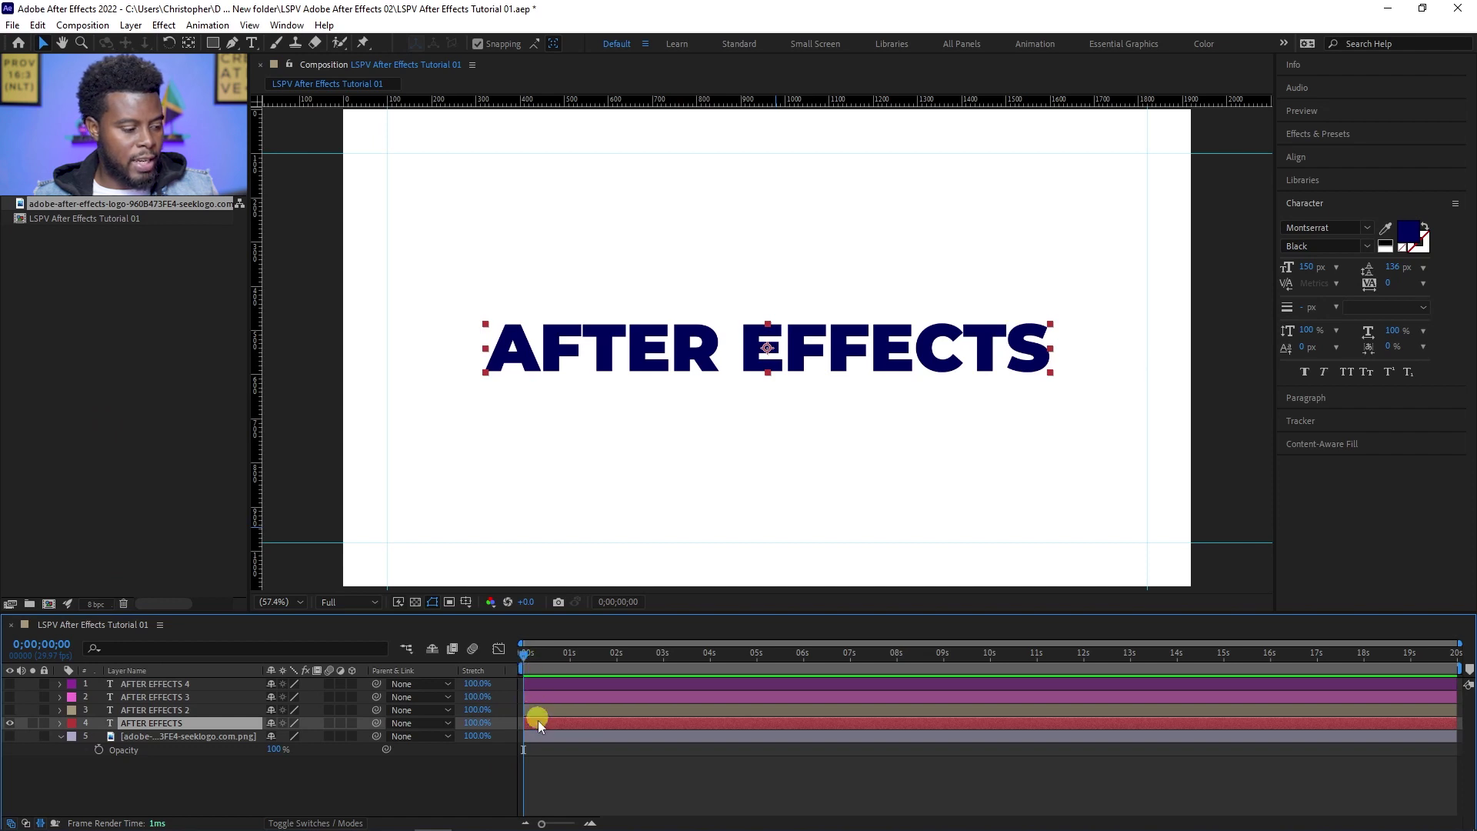
key(s)
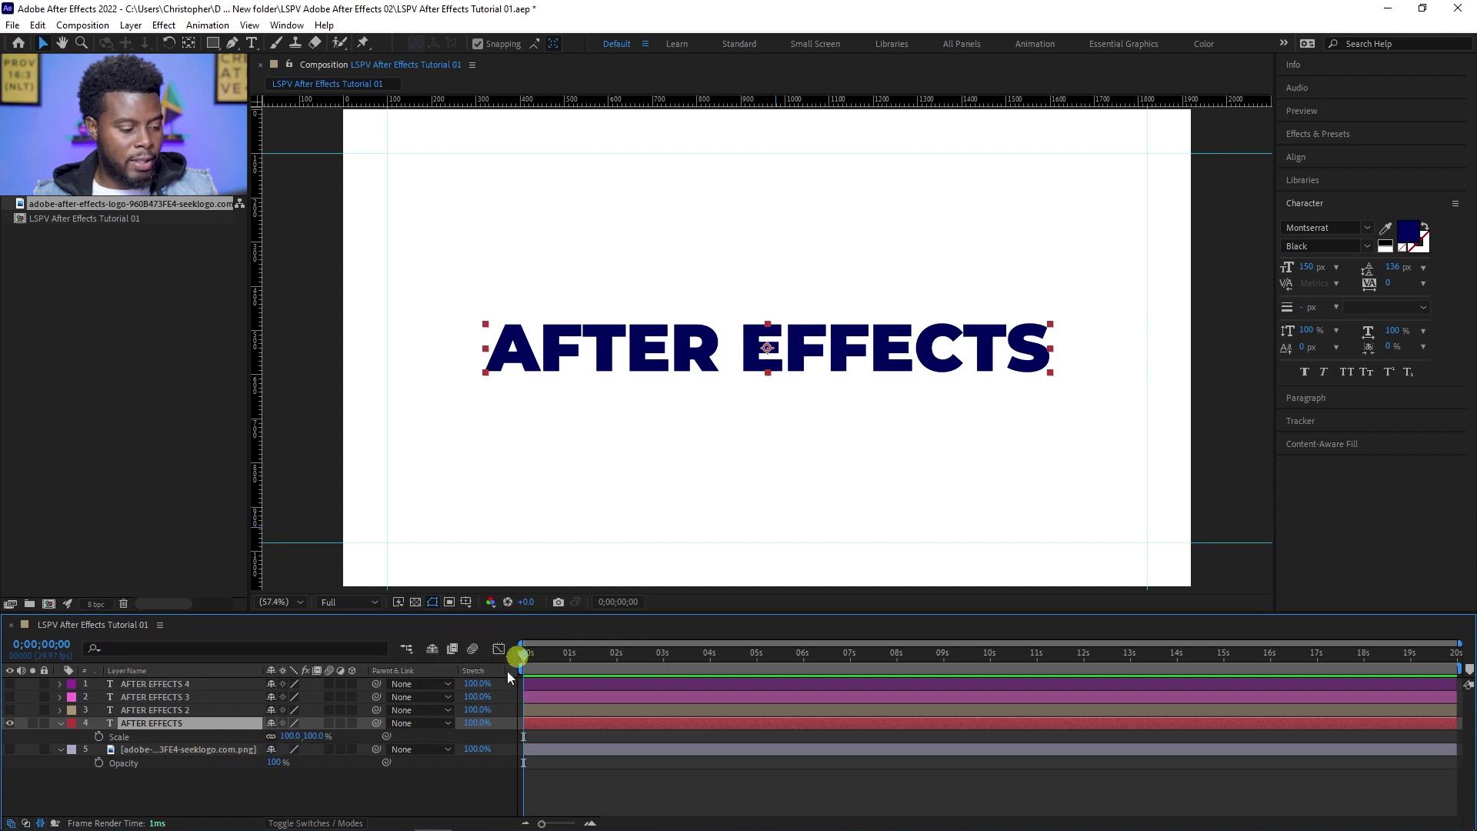
drag(524, 654, 547, 655)
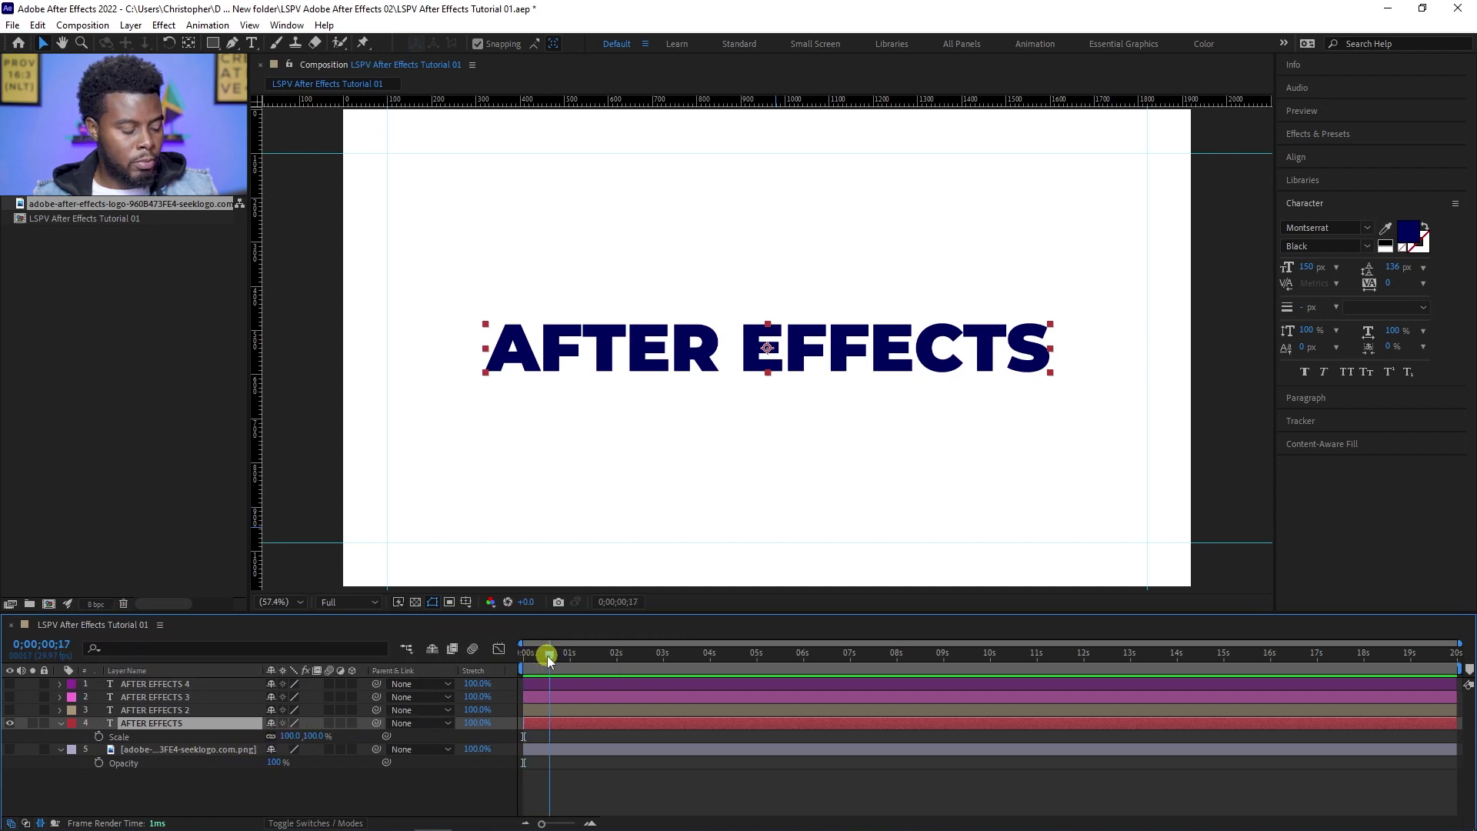
click(99, 737)
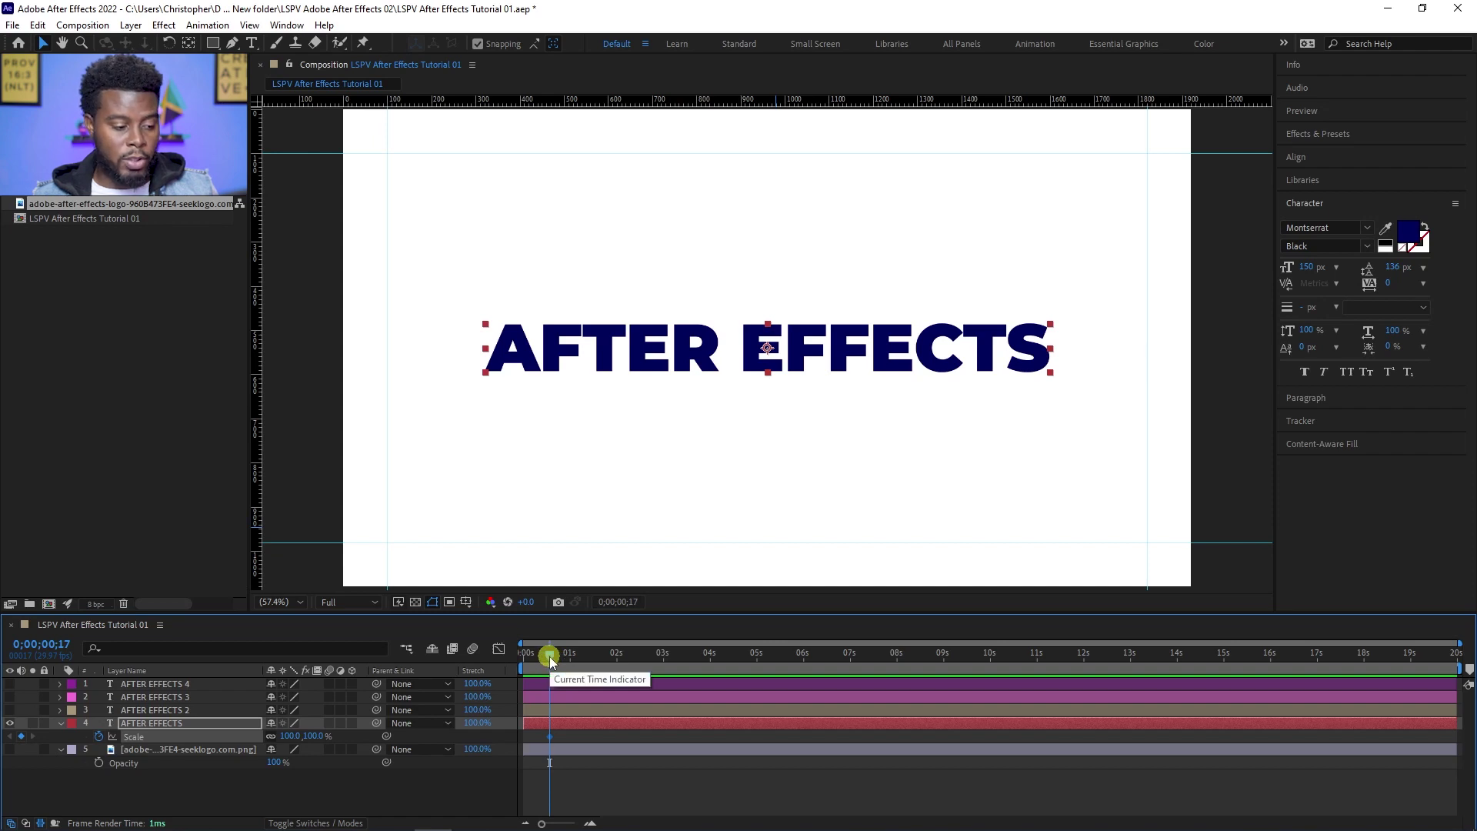
Set the original text layer's Scale to 0% at the start of the timeline
drag(549, 657, 523, 663)
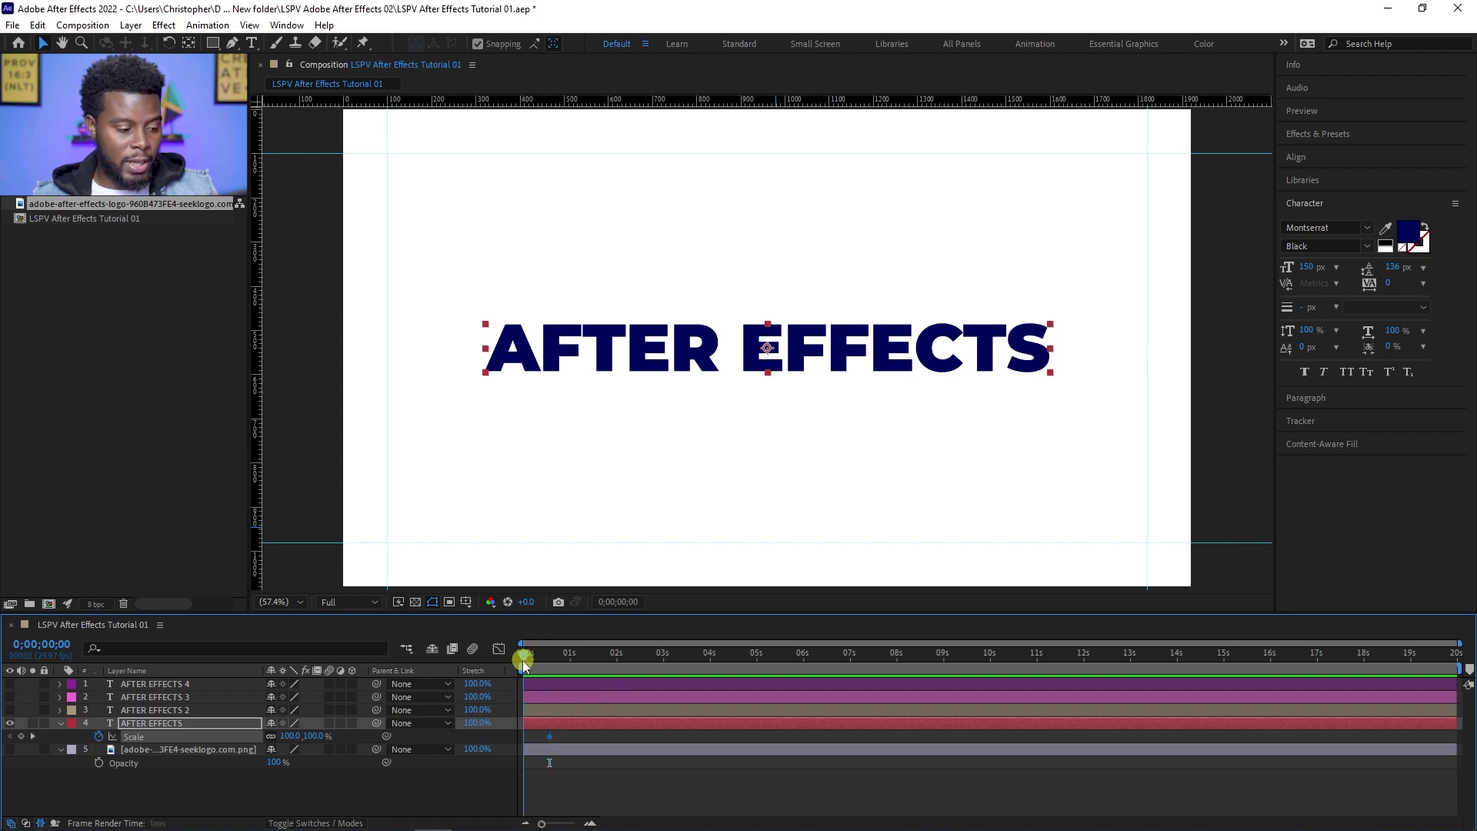
drag(289, 737, 227, 734)
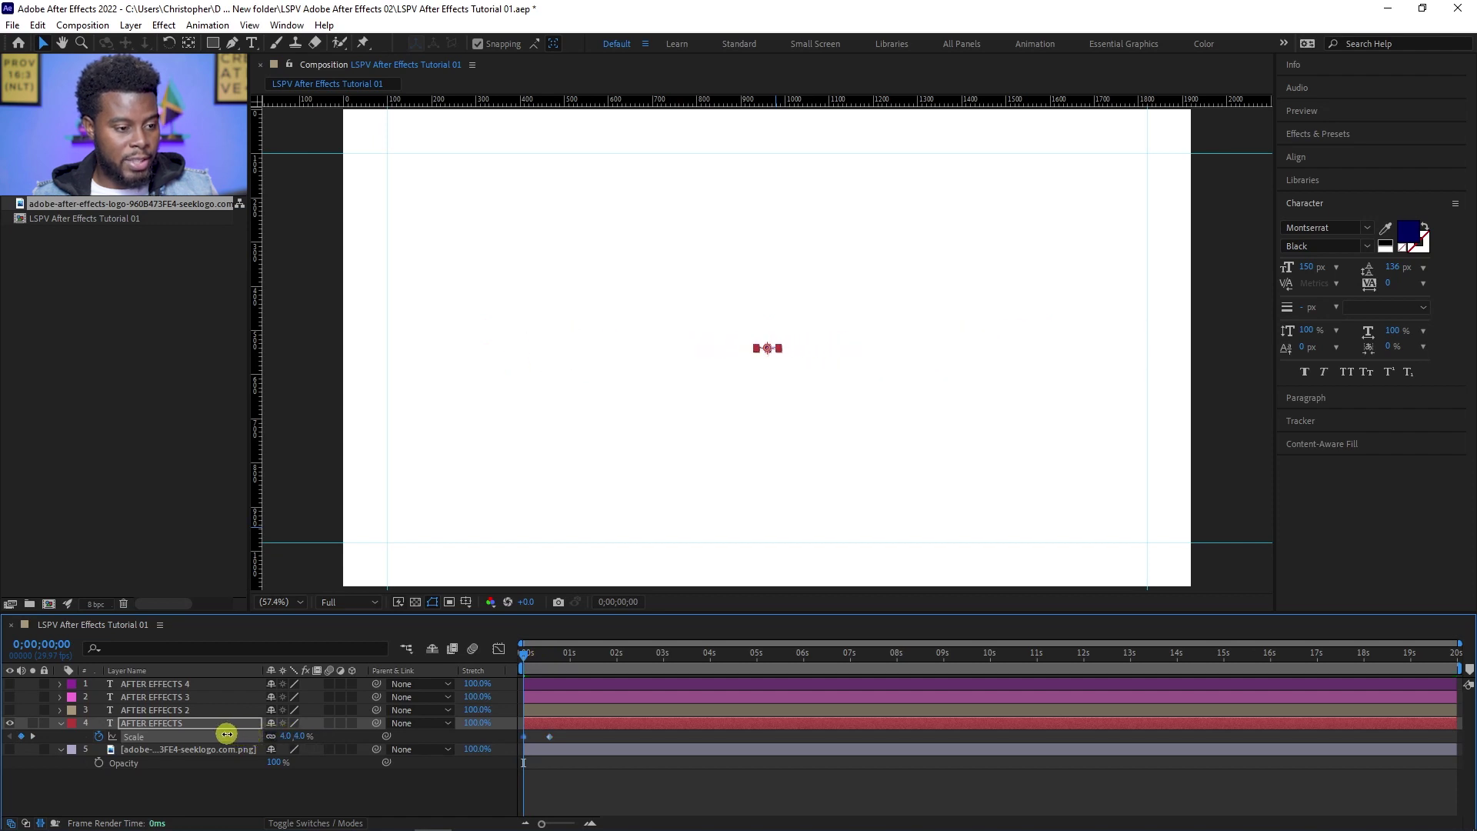
click(287, 737)
text(0)
key(Return)
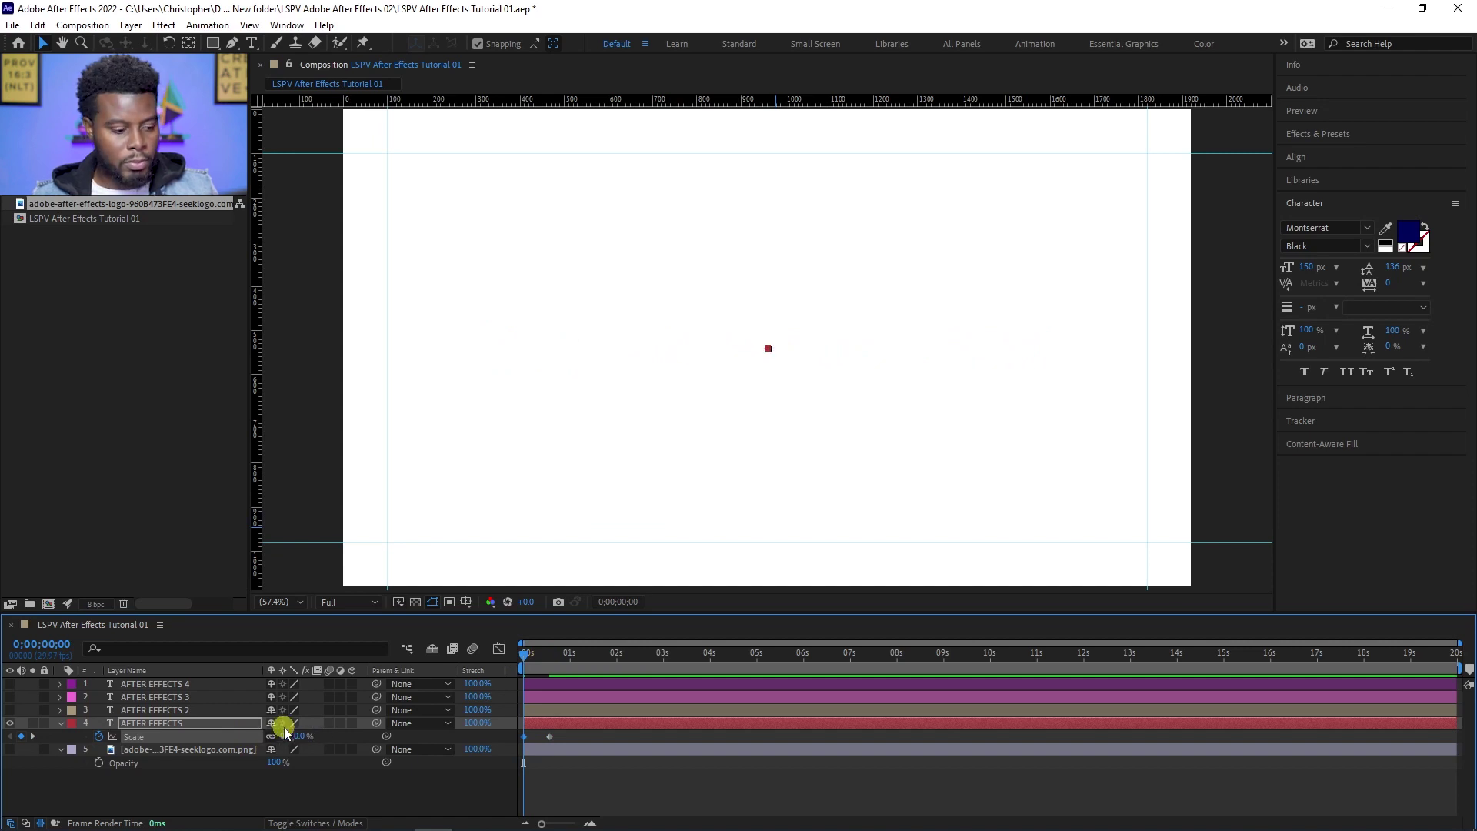
Deselect the layer, save the project, and preview the text's scale animation from the start
click(579, 788)
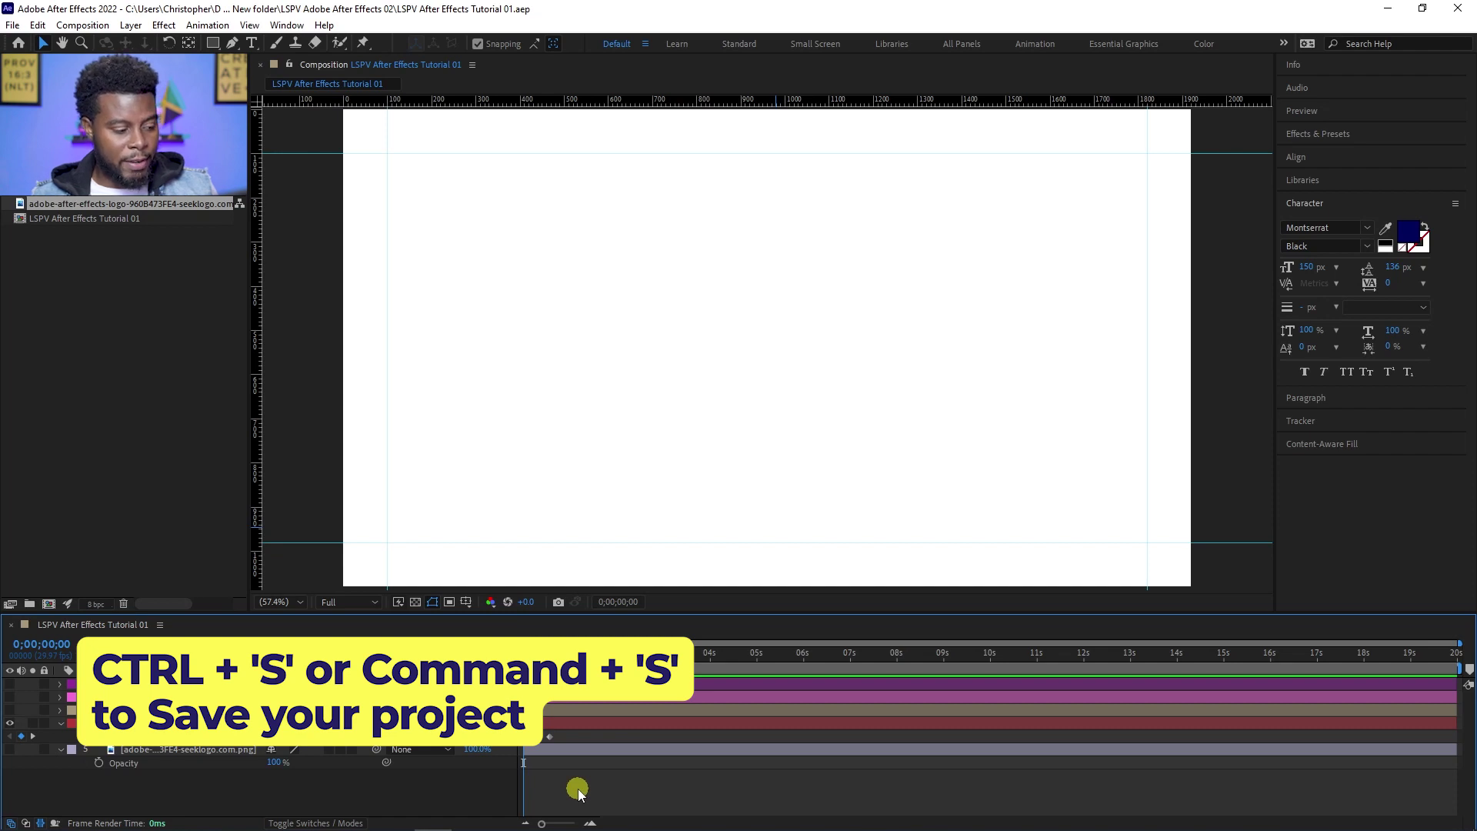
key(space)
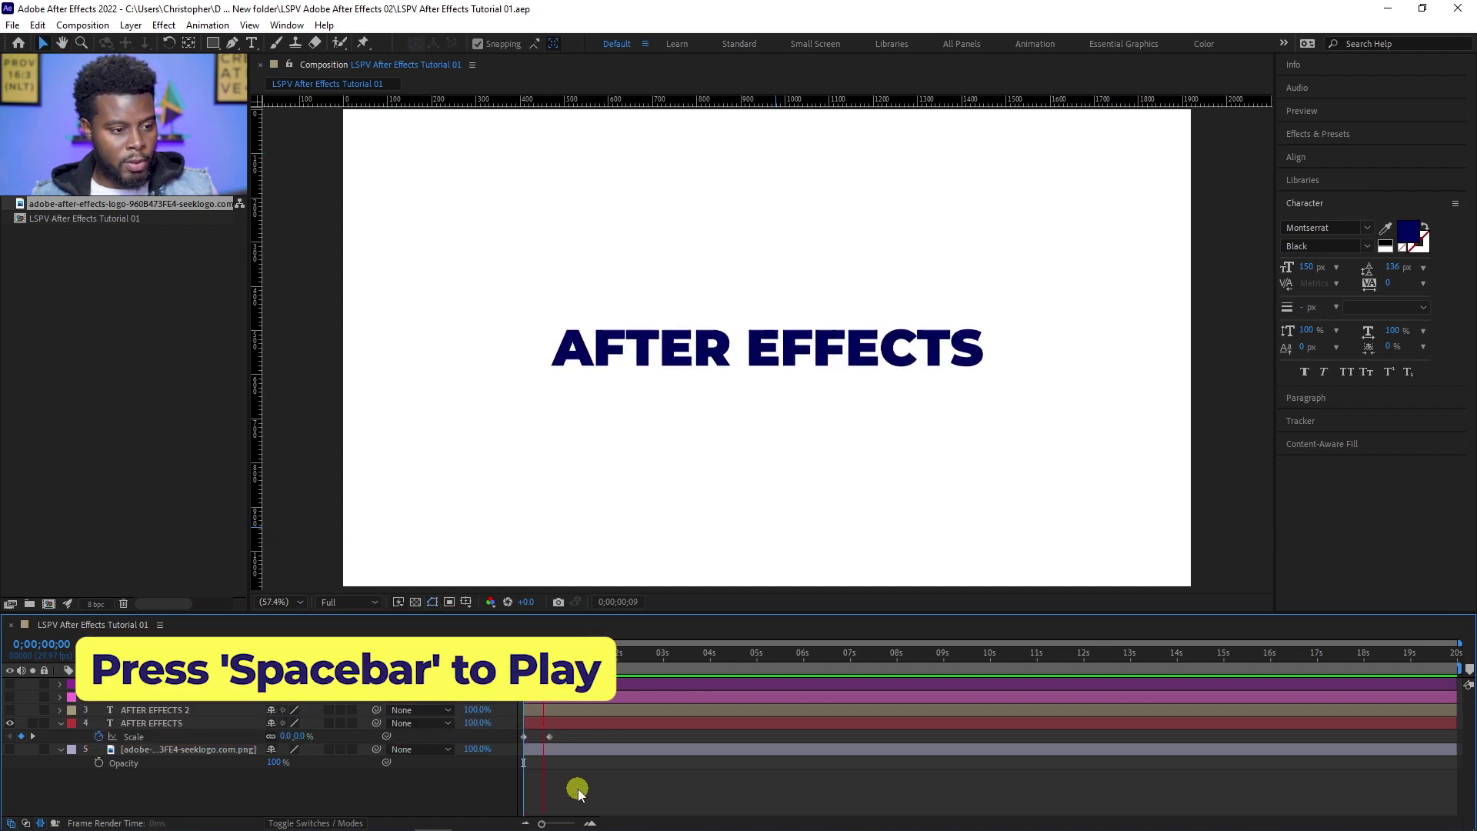
key(space)
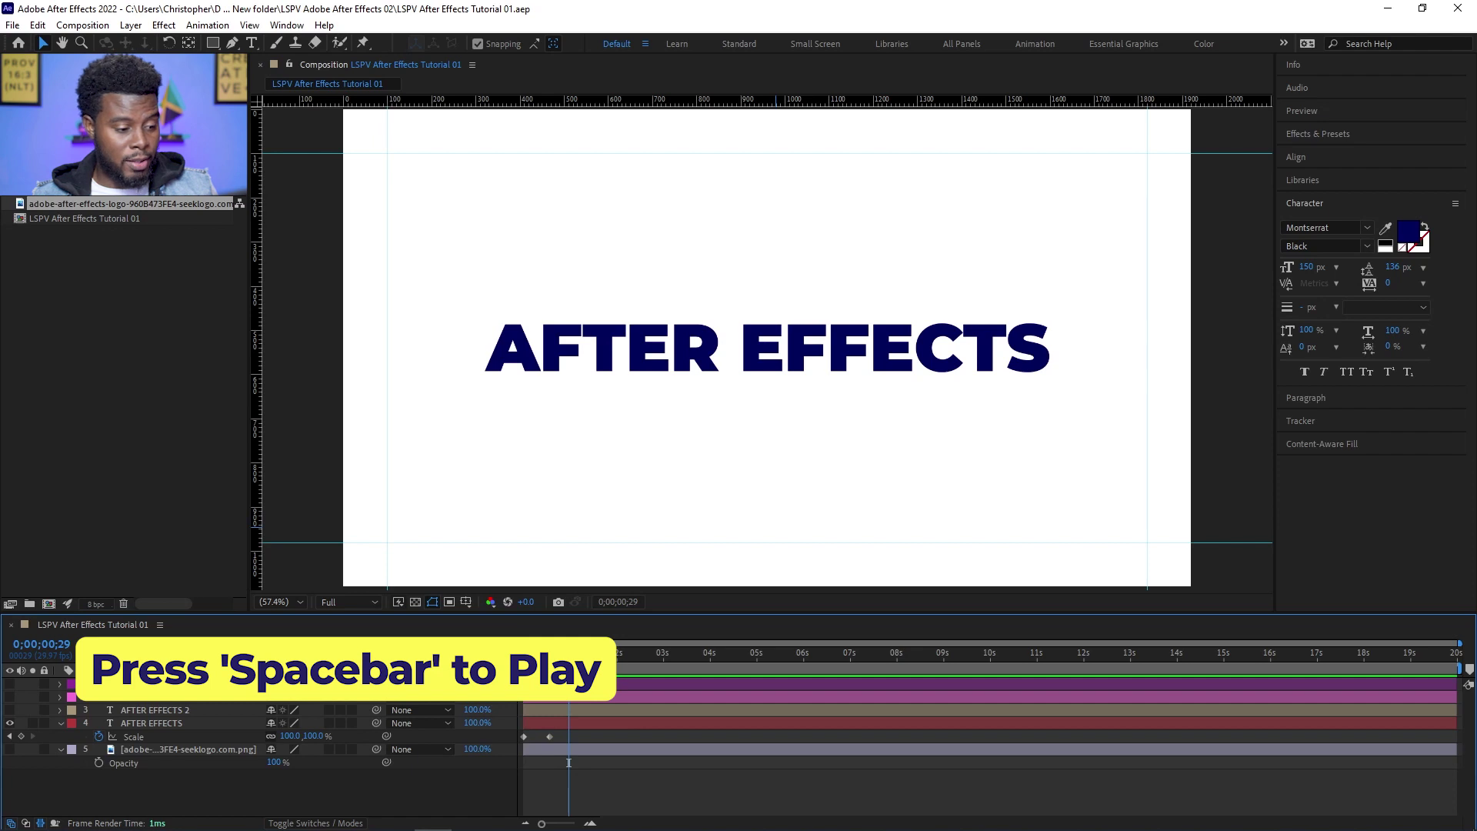
Preview the original text layer's scale animation again from the start of the timeline
key(Home)
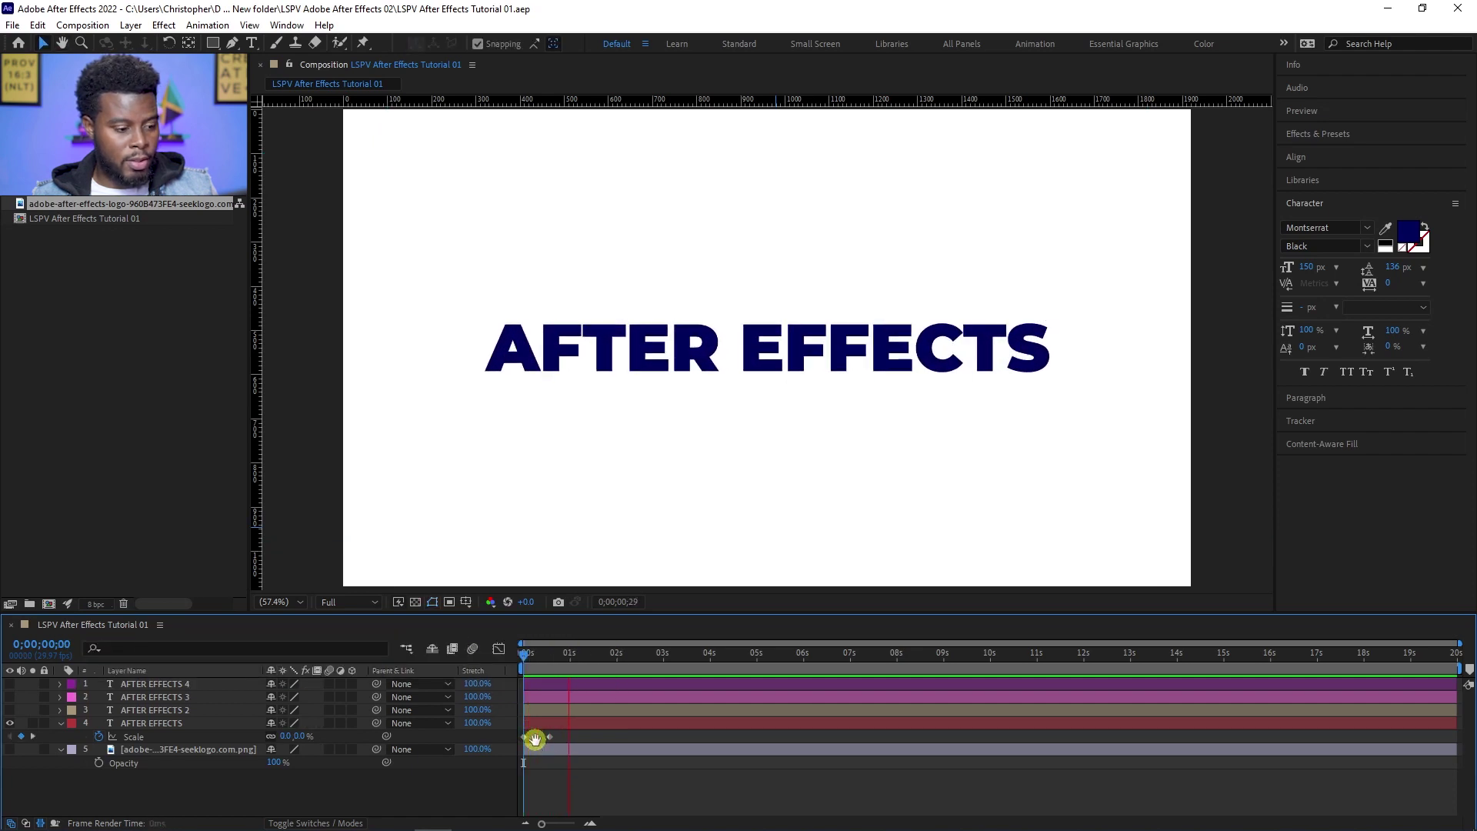
click(565, 734)
click(564, 734)
click(562, 780)
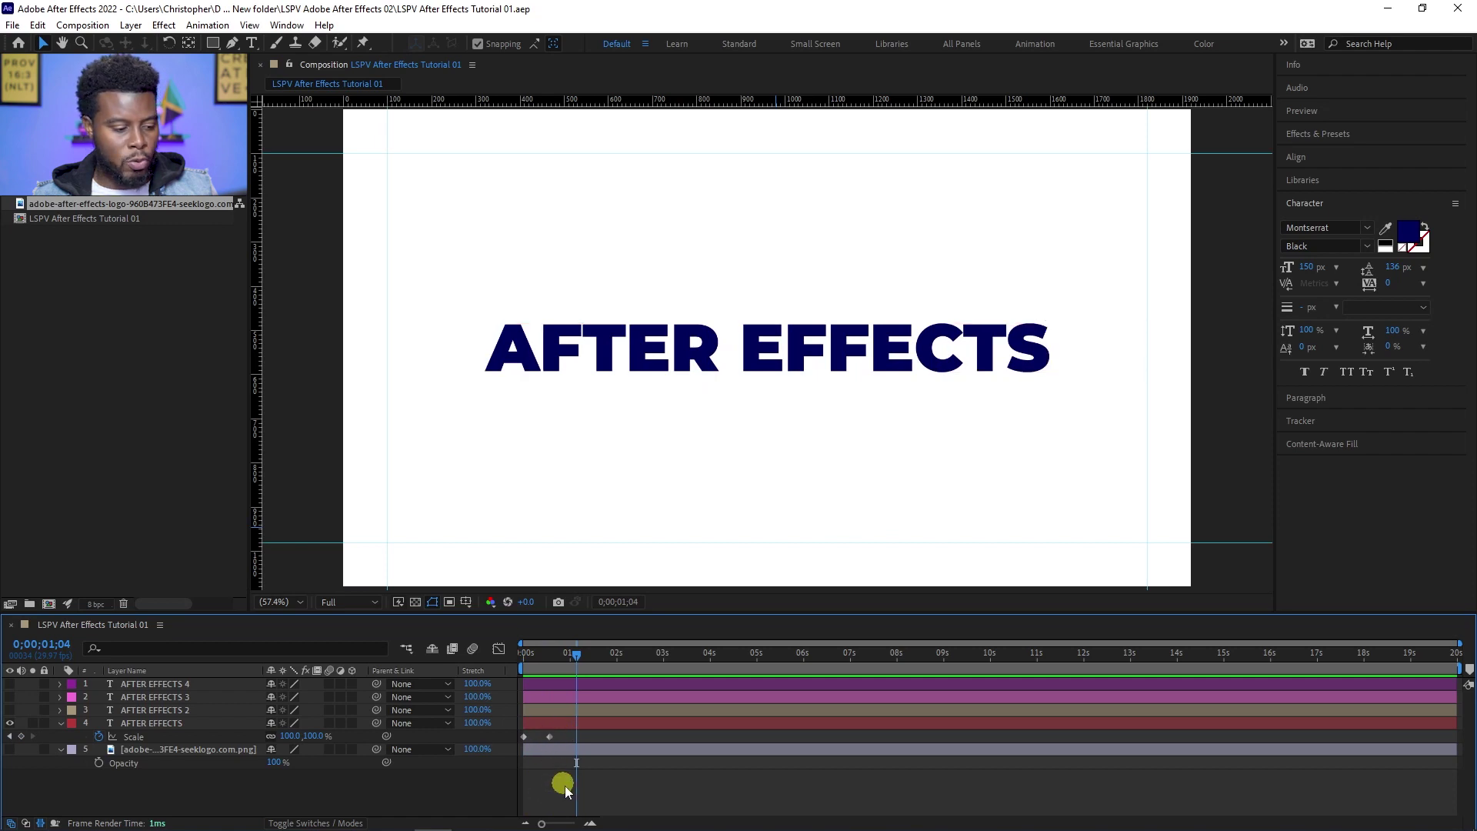
Try the original text's 100% Scale keyframe at 0;00;00;09 and preview the animation from the start
key(equal)
key(equal)
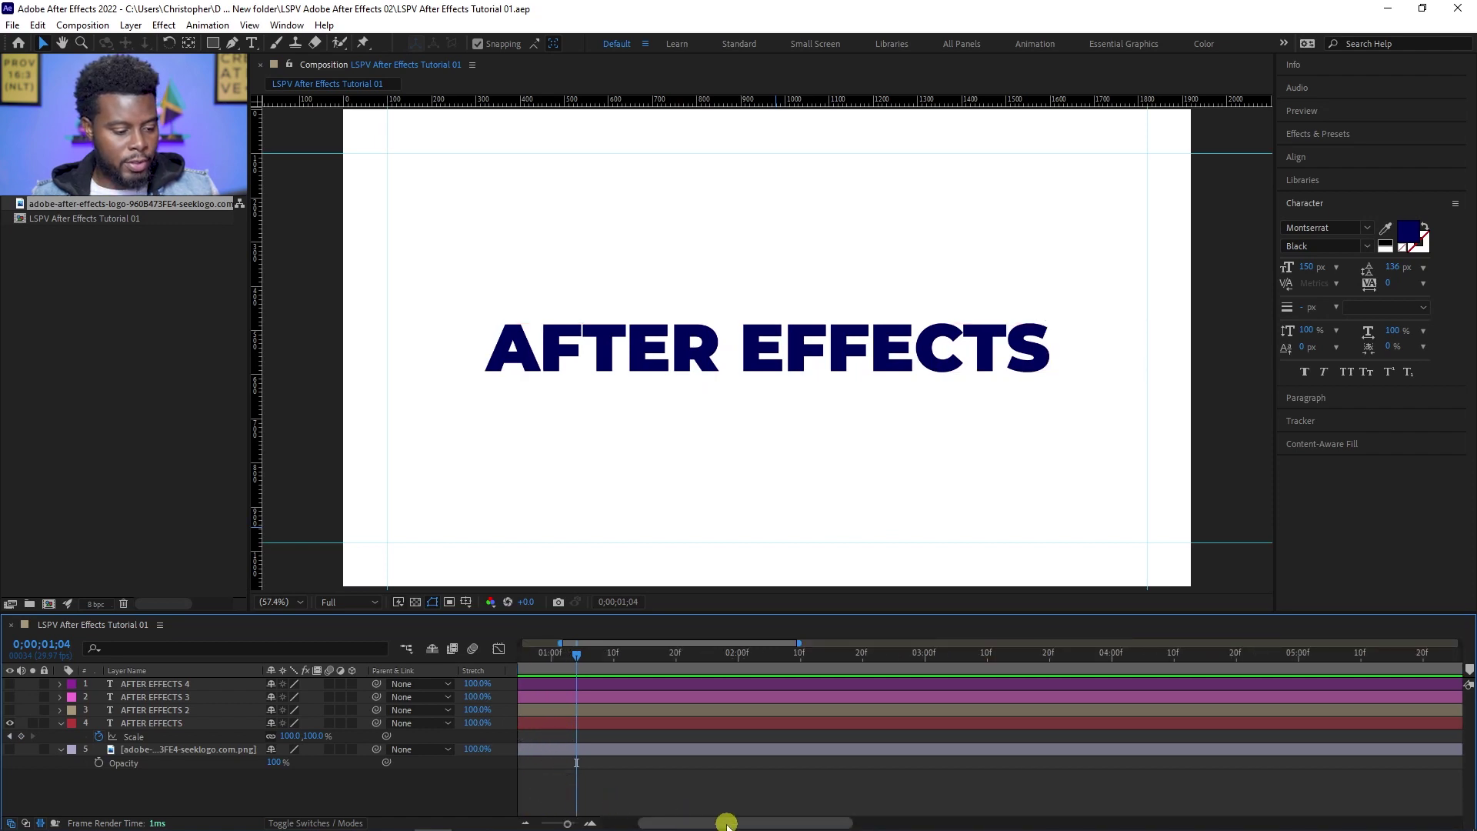
drag(579, 667, 617, 669)
click(629, 737)
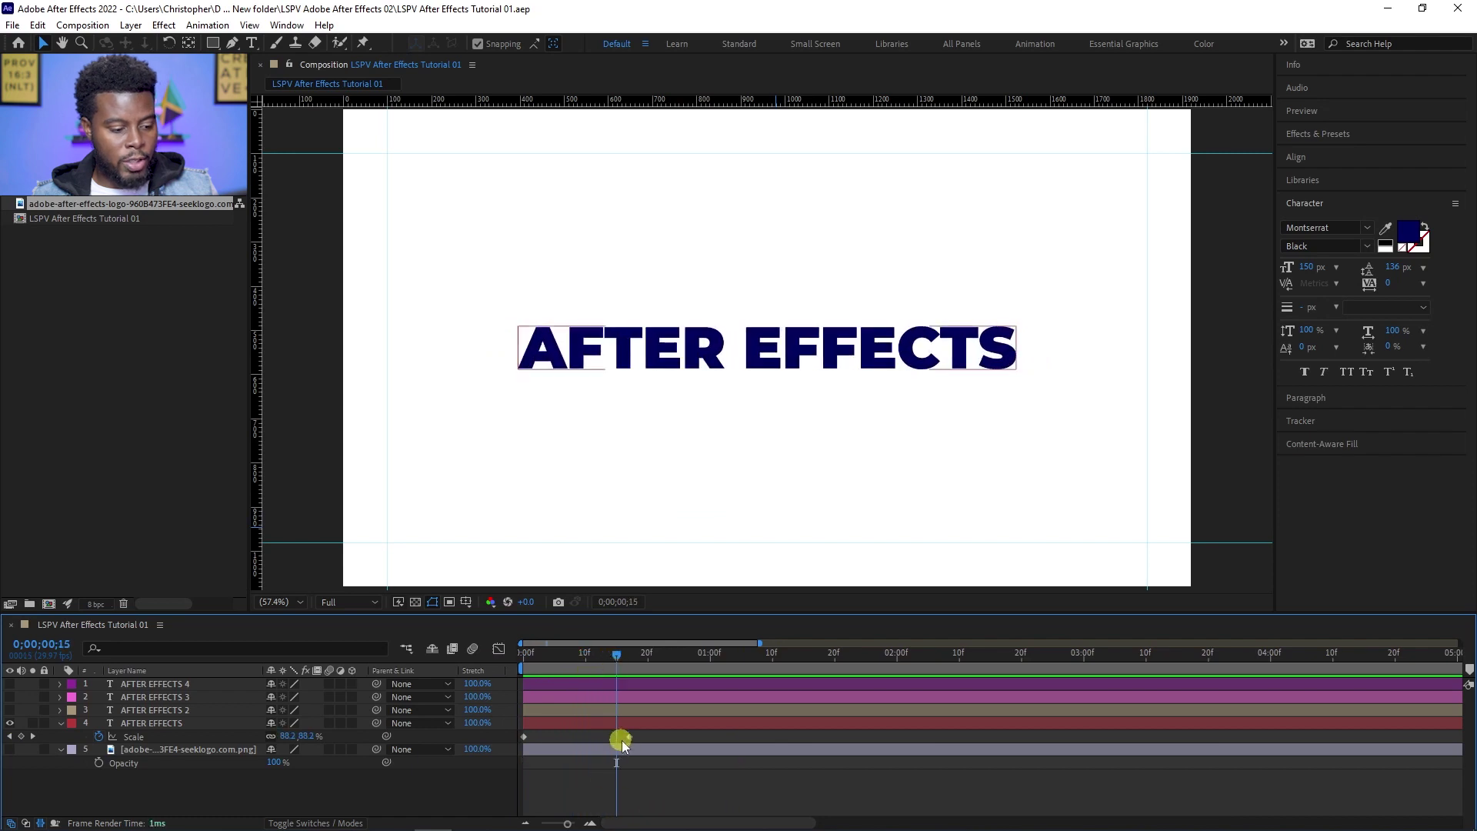
click(524, 736)
shift+click(630, 738)
drag(630, 739, 583, 723)
drag(579, 662, 496, 662)
click(663, 768)
key(space)
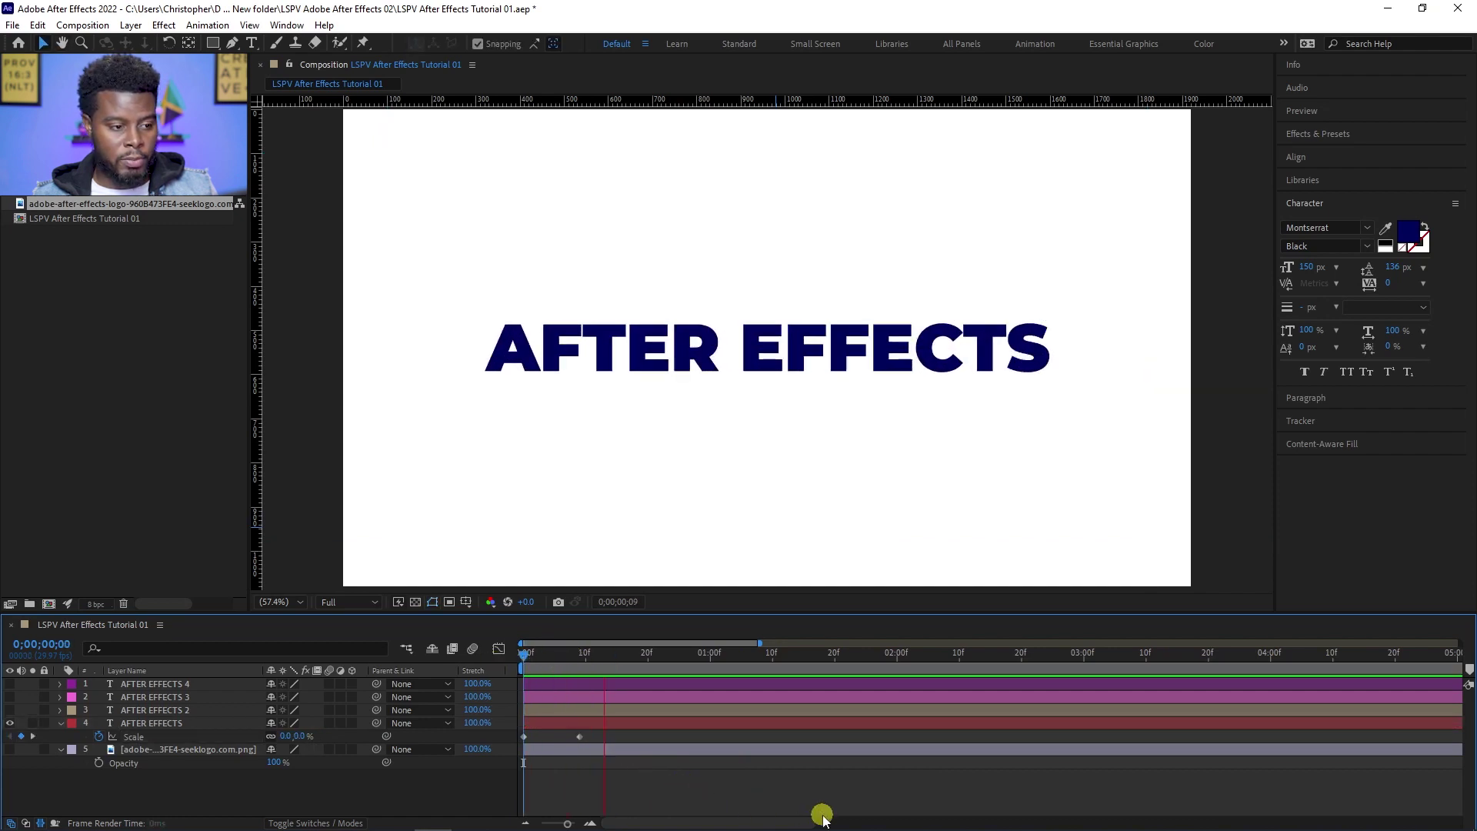
key(space)
Try the original text's 100% Scale keyframe at about frame 5 and preview the faster animation
drag(579, 736, 554, 736)
key(space)
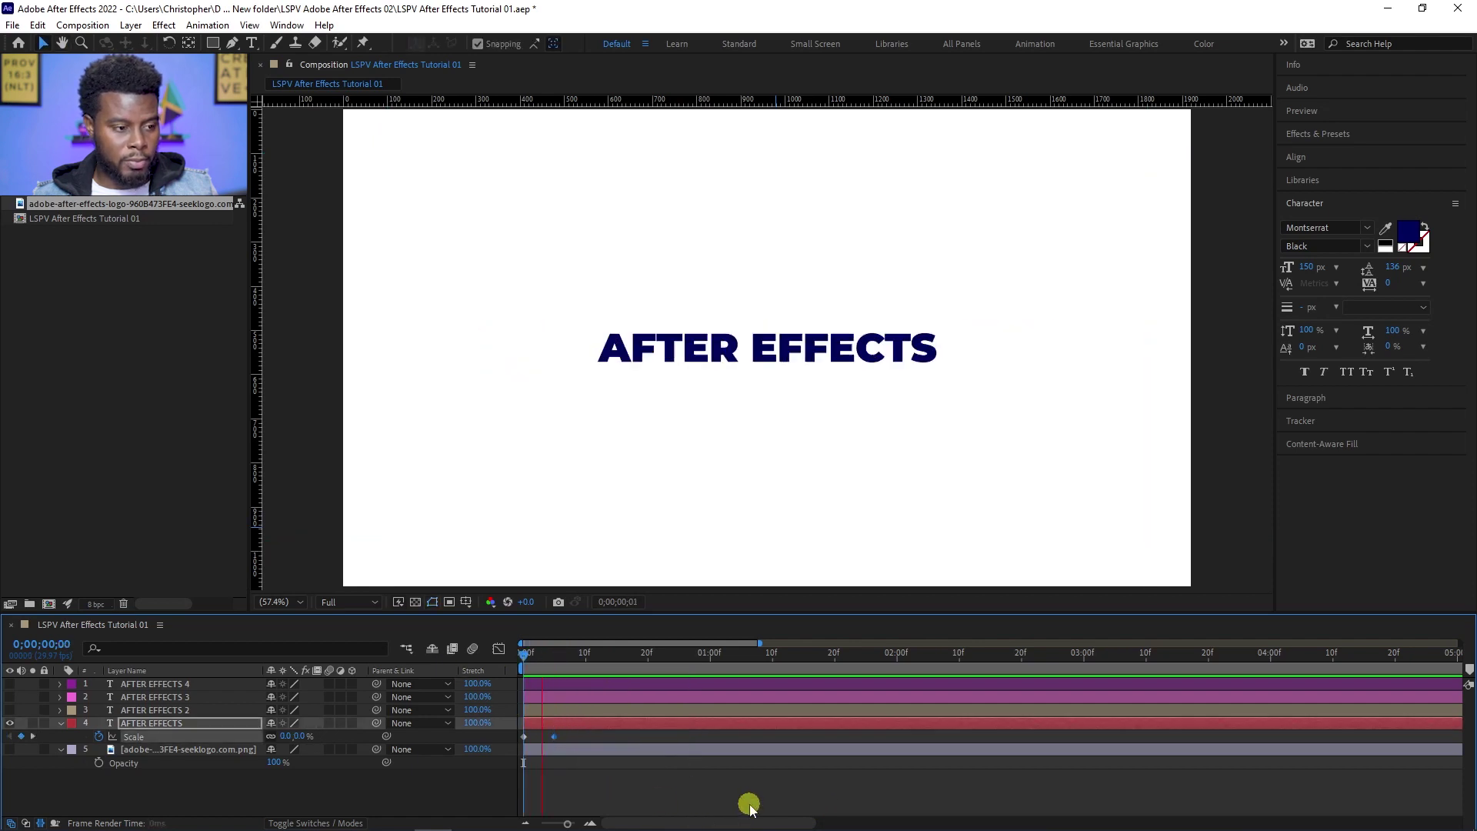
click(605, 727)
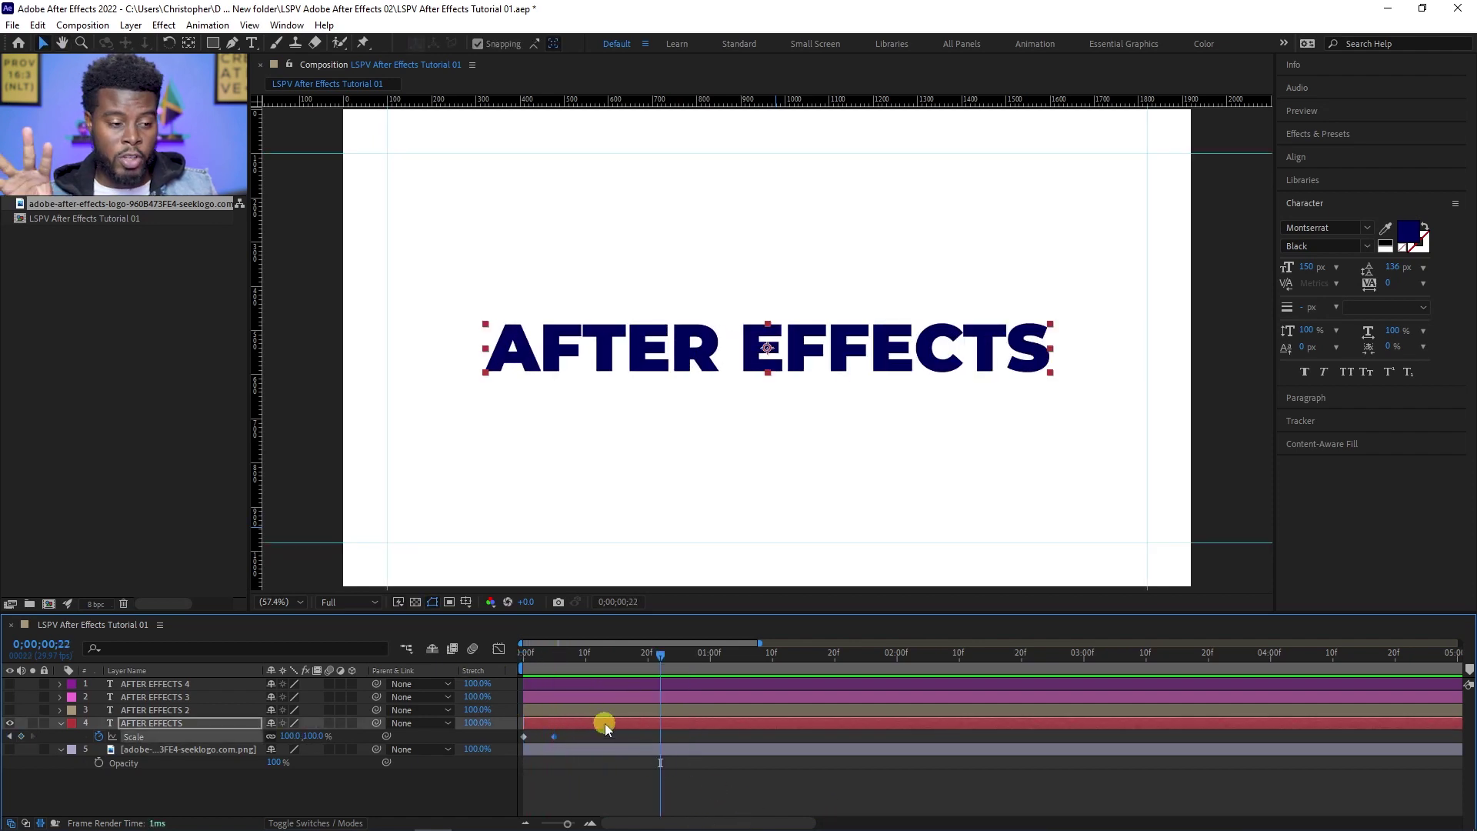
key(Home)
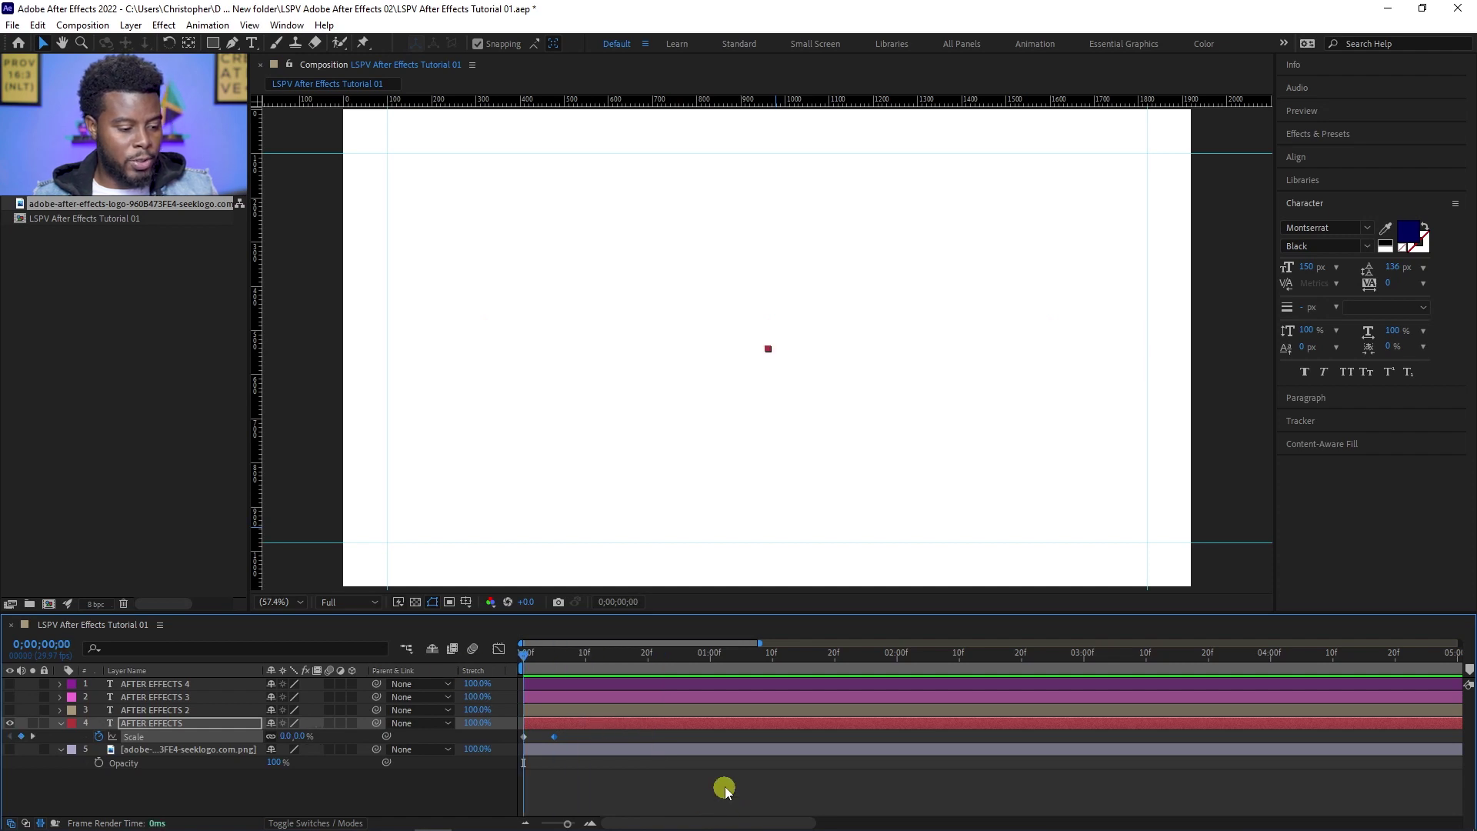
key(space)
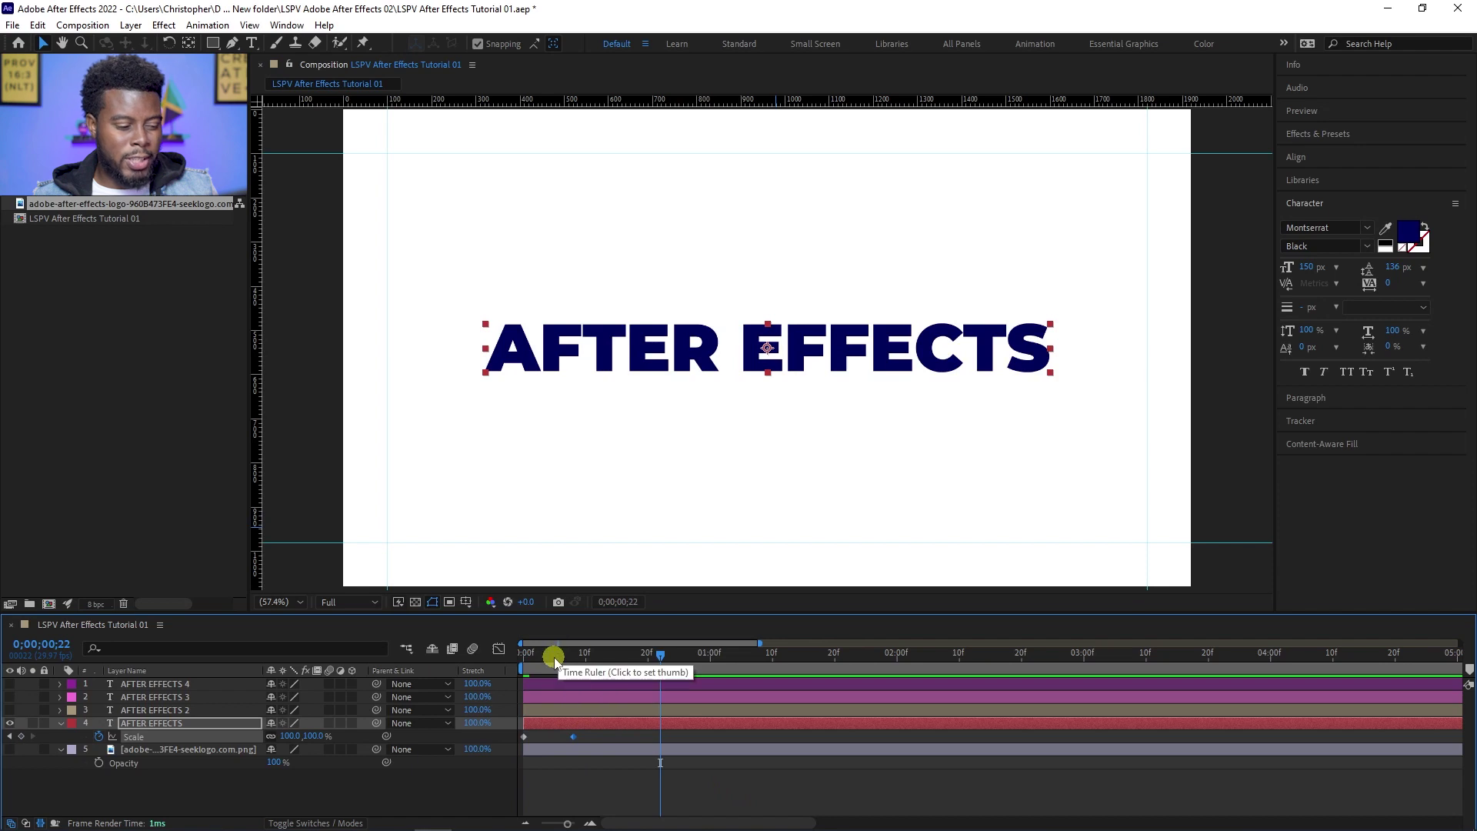
Set the original text's 100% Scale keyframe at 0;00;00;07 and preview the animation
drag(544, 652, 524, 652)
key(space)
drag(579, 737, 572, 737)
key(space)
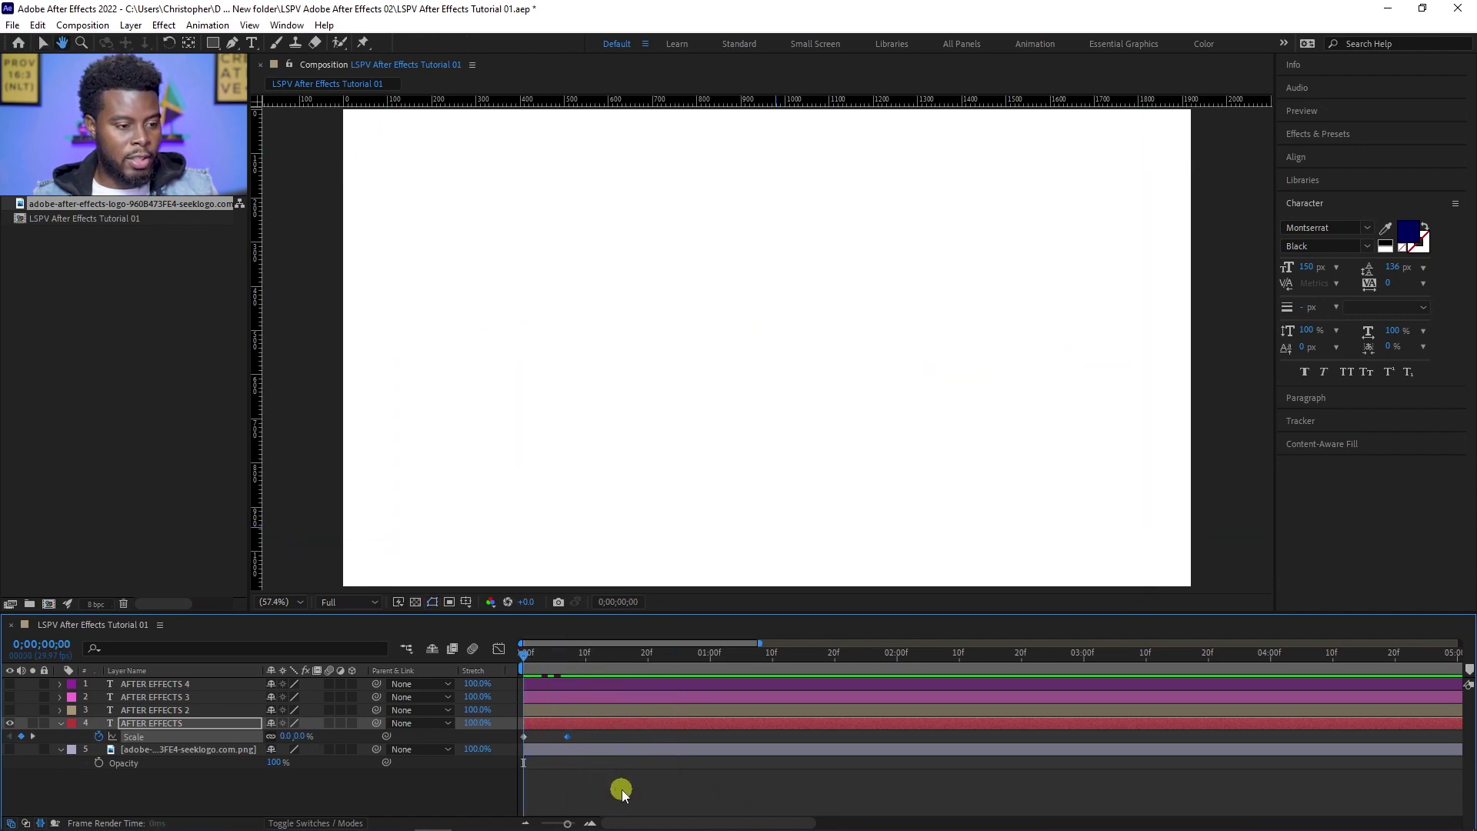
key(space)
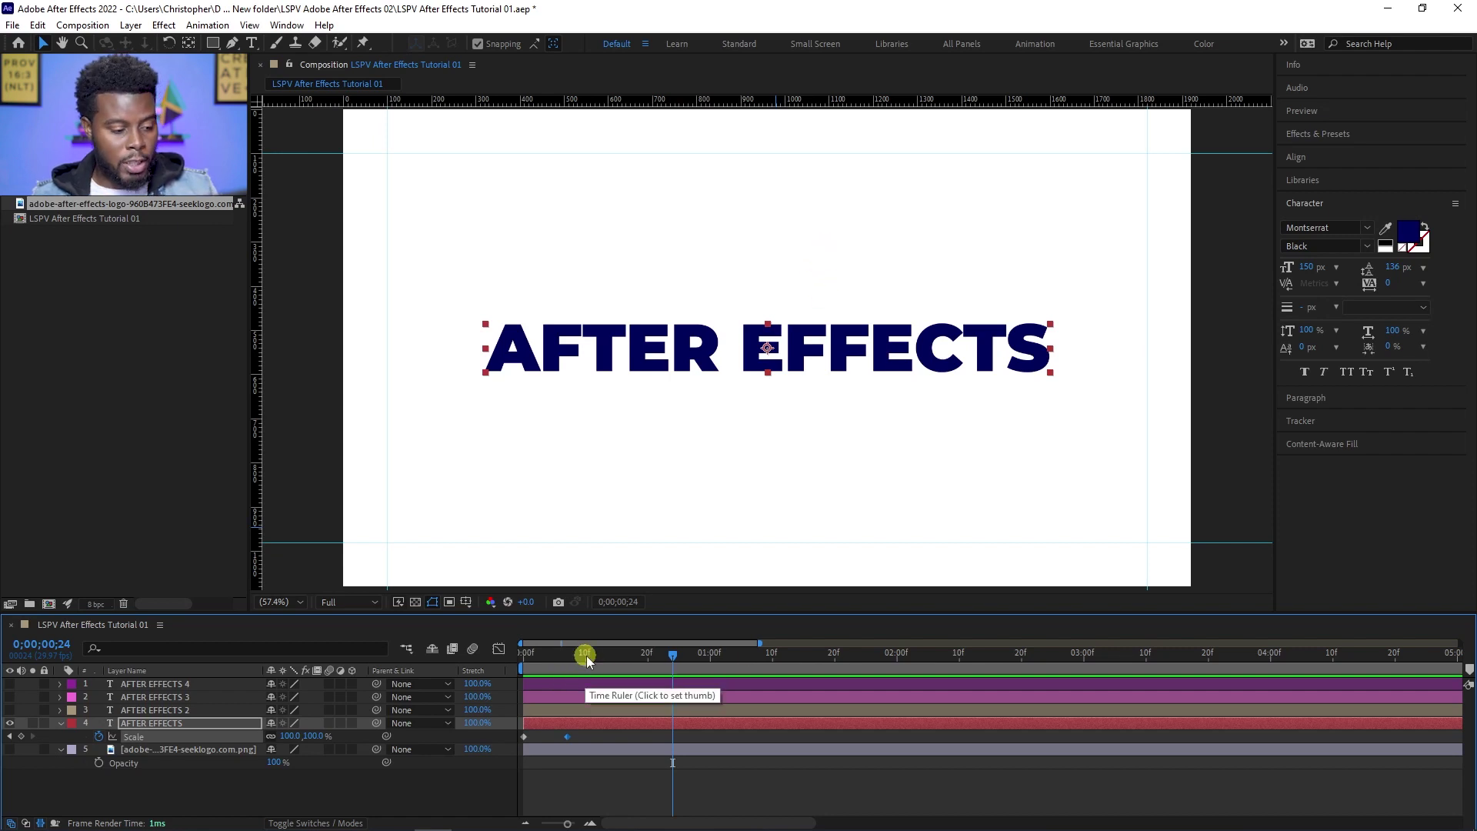
Add a Position keyframe of 960, 540 to the original AFTER EFFECTS layer at 0;00;00;07
drag(609, 656, 568, 654)
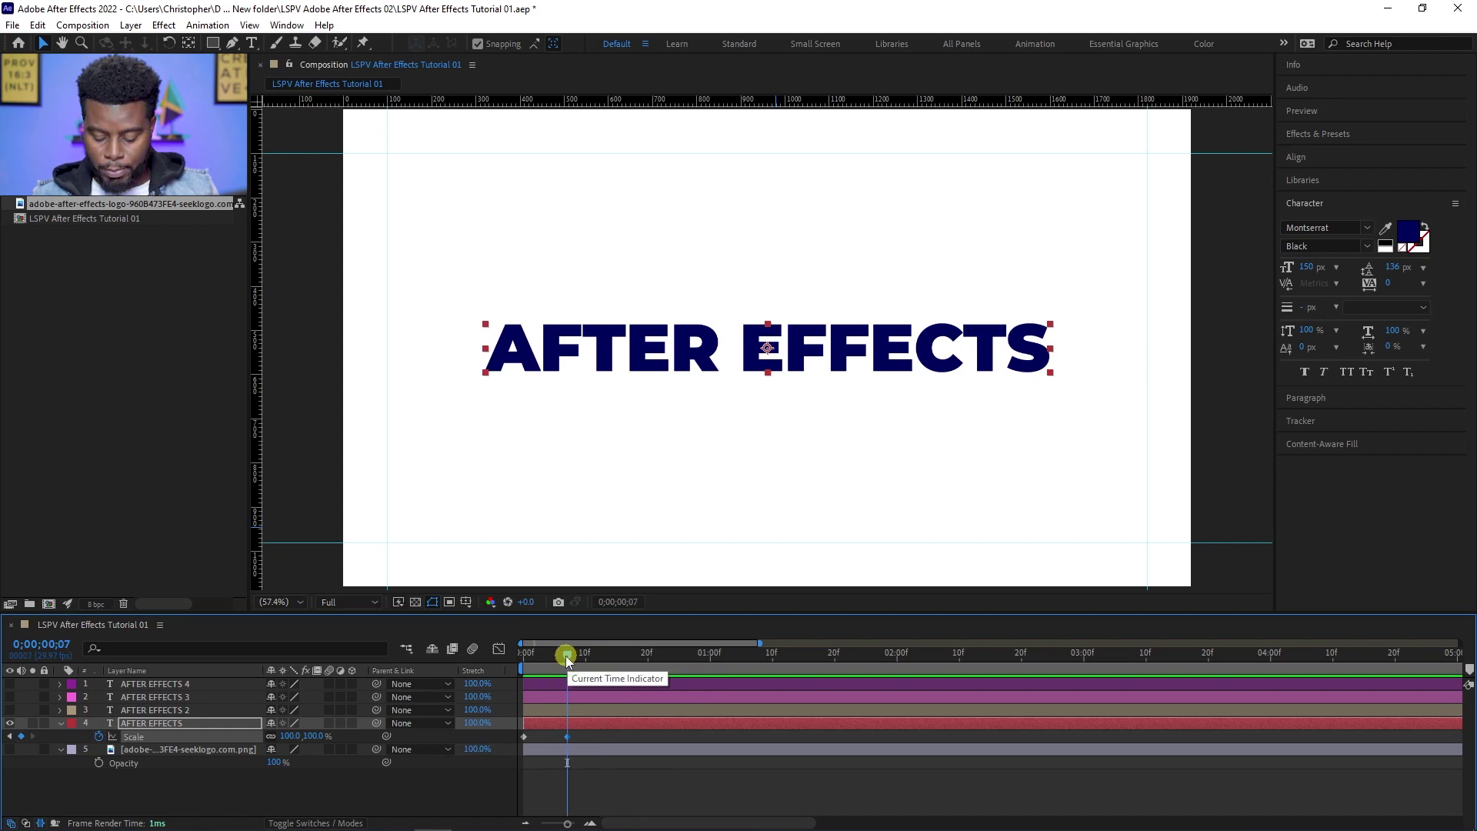
key(p)
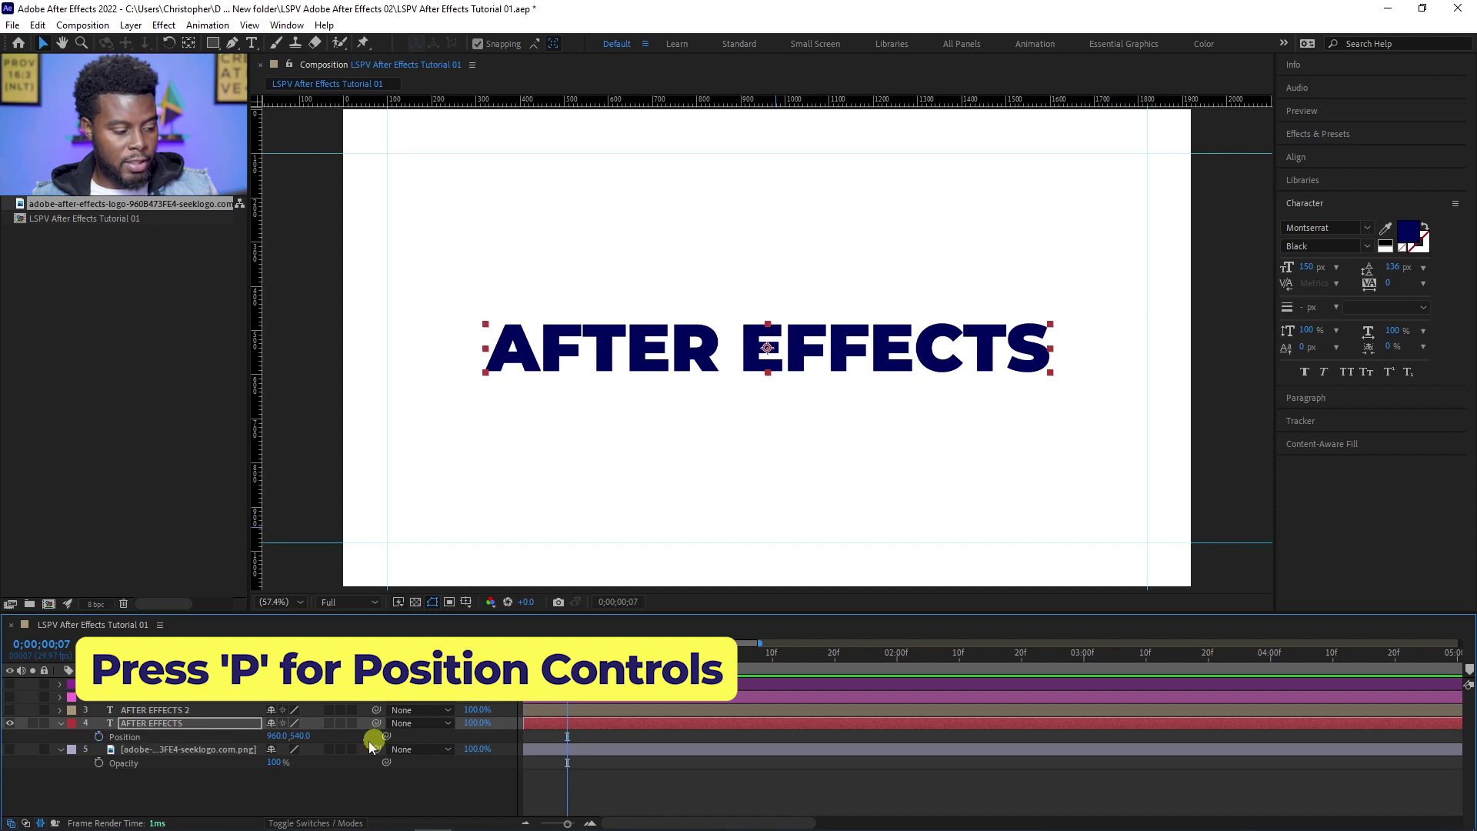
click(99, 736)
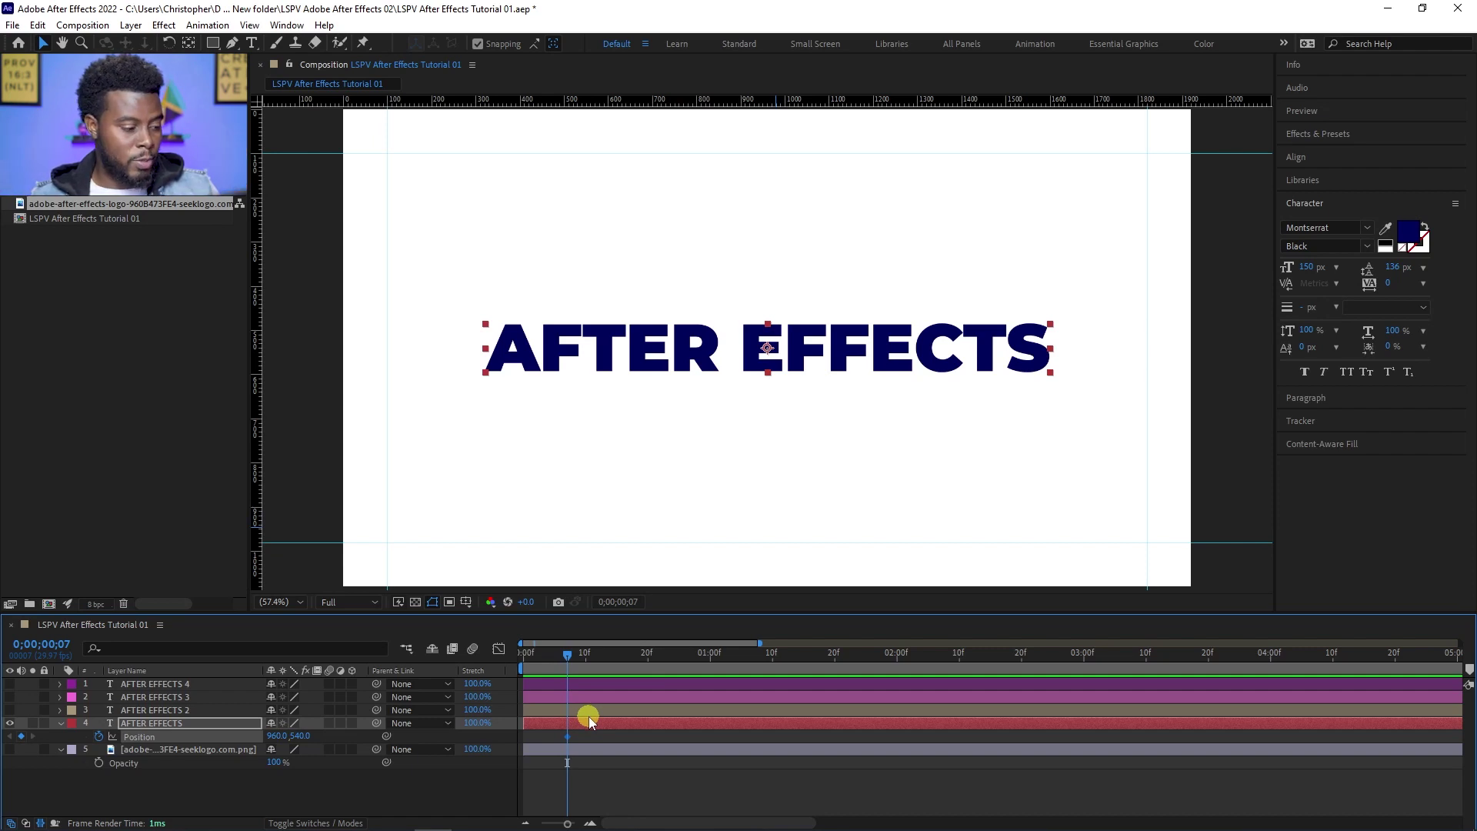
Make the AFTER EFFECTS 2 layer visible and trim its start to 0;00;00;07
click(9, 710)
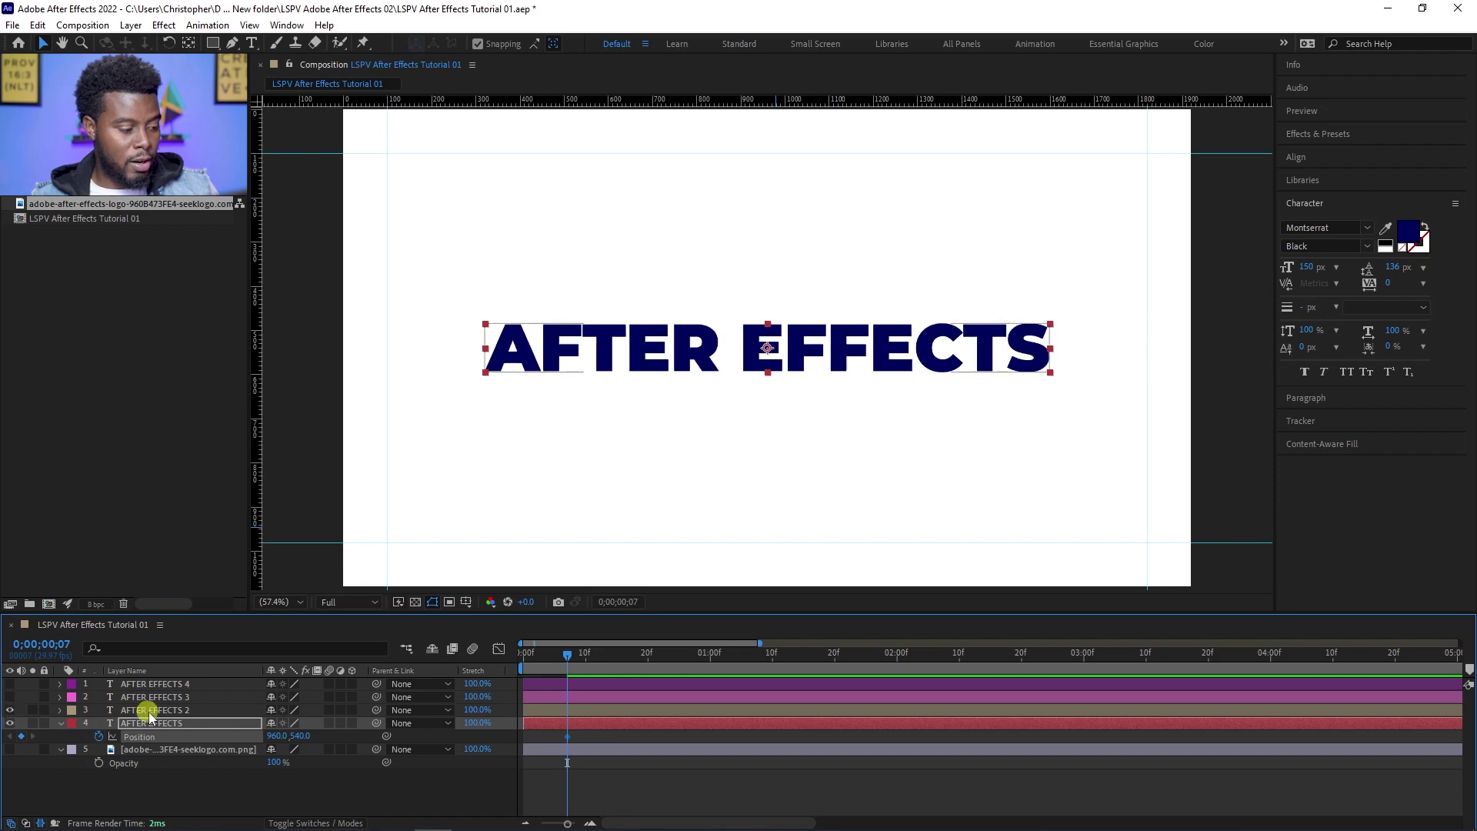
click(149, 710)
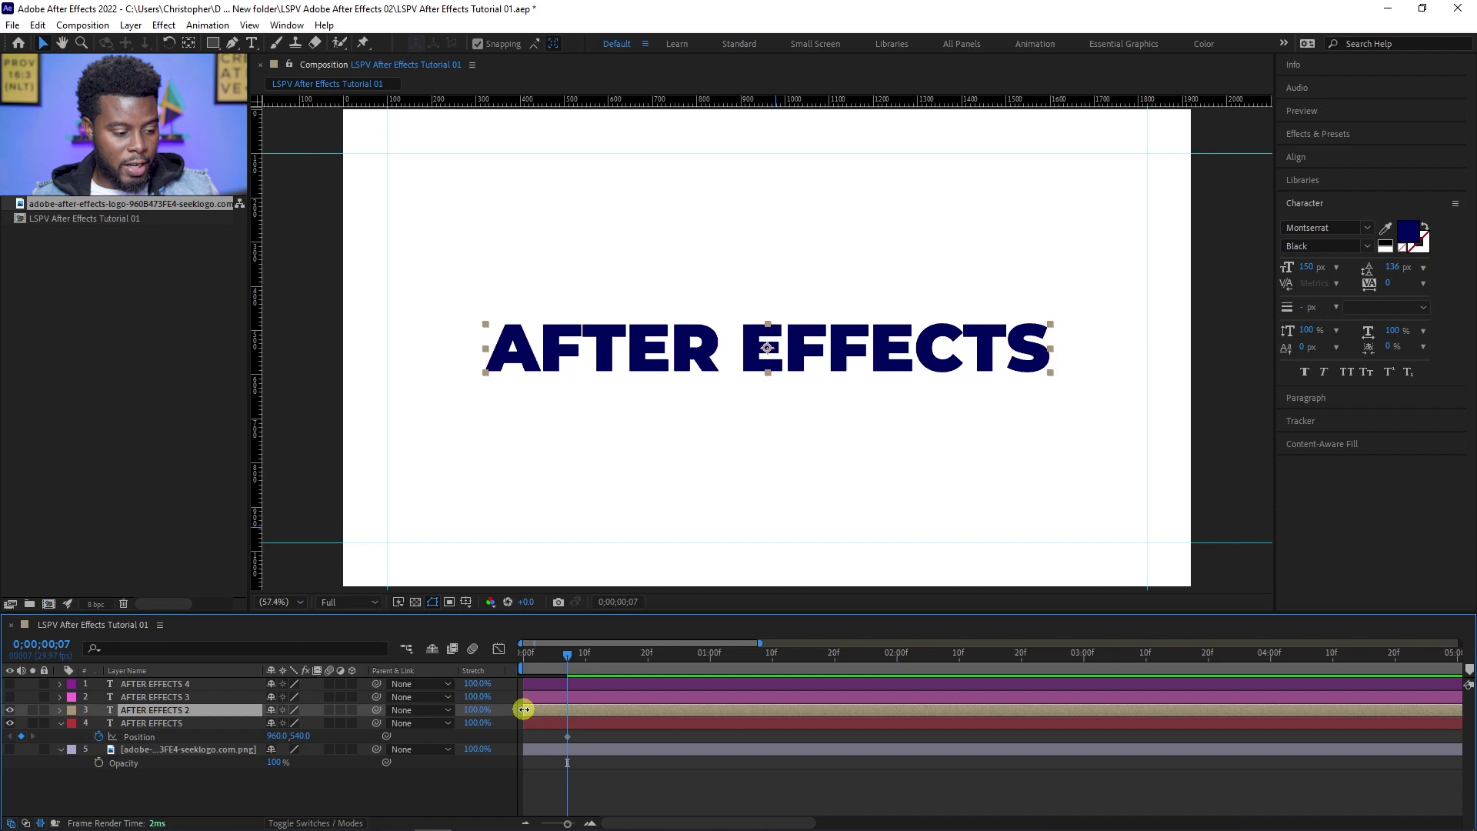
drag(524, 709, 564, 715)
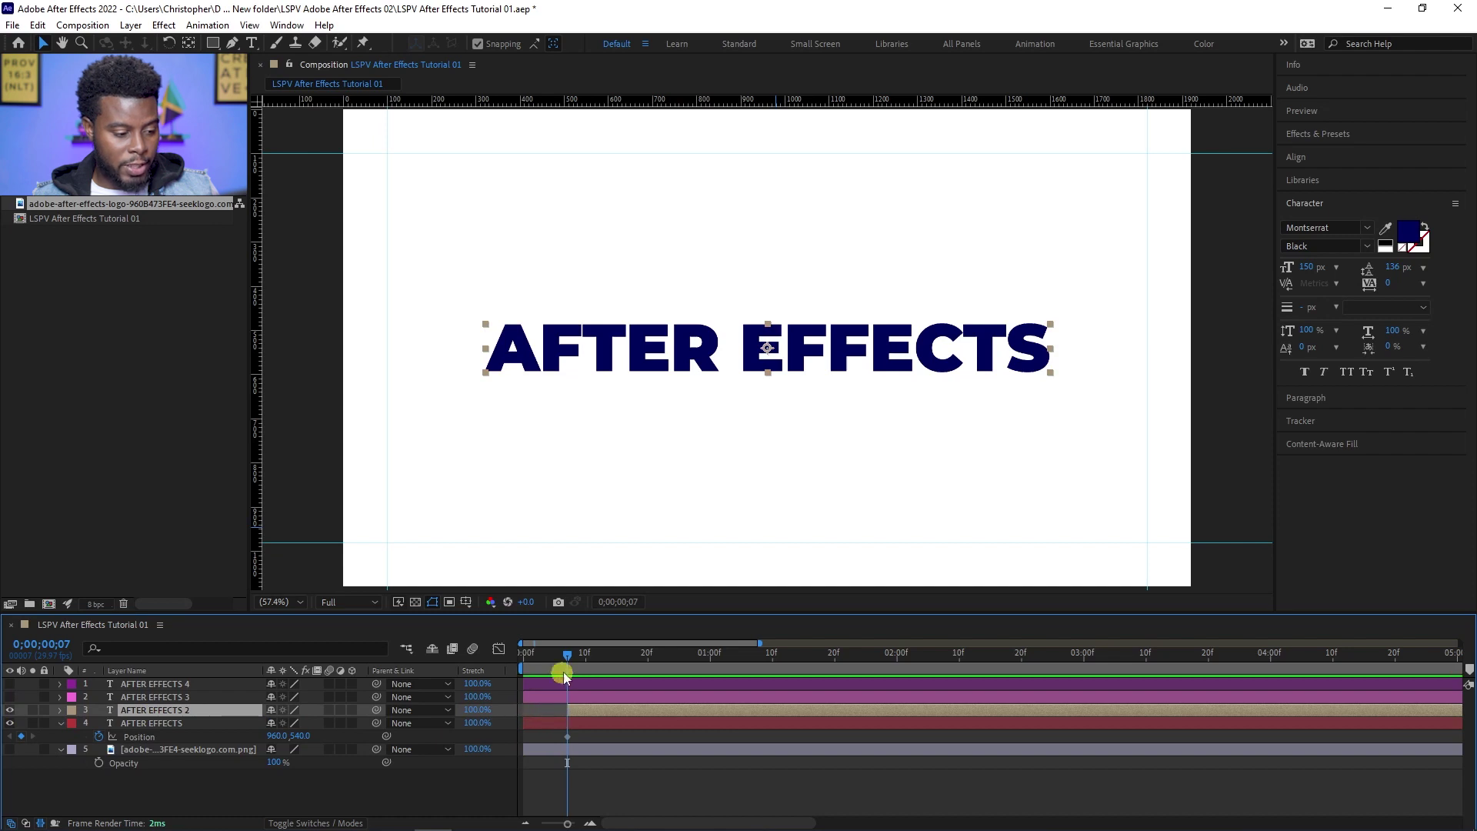
drag(566, 654, 566, 654)
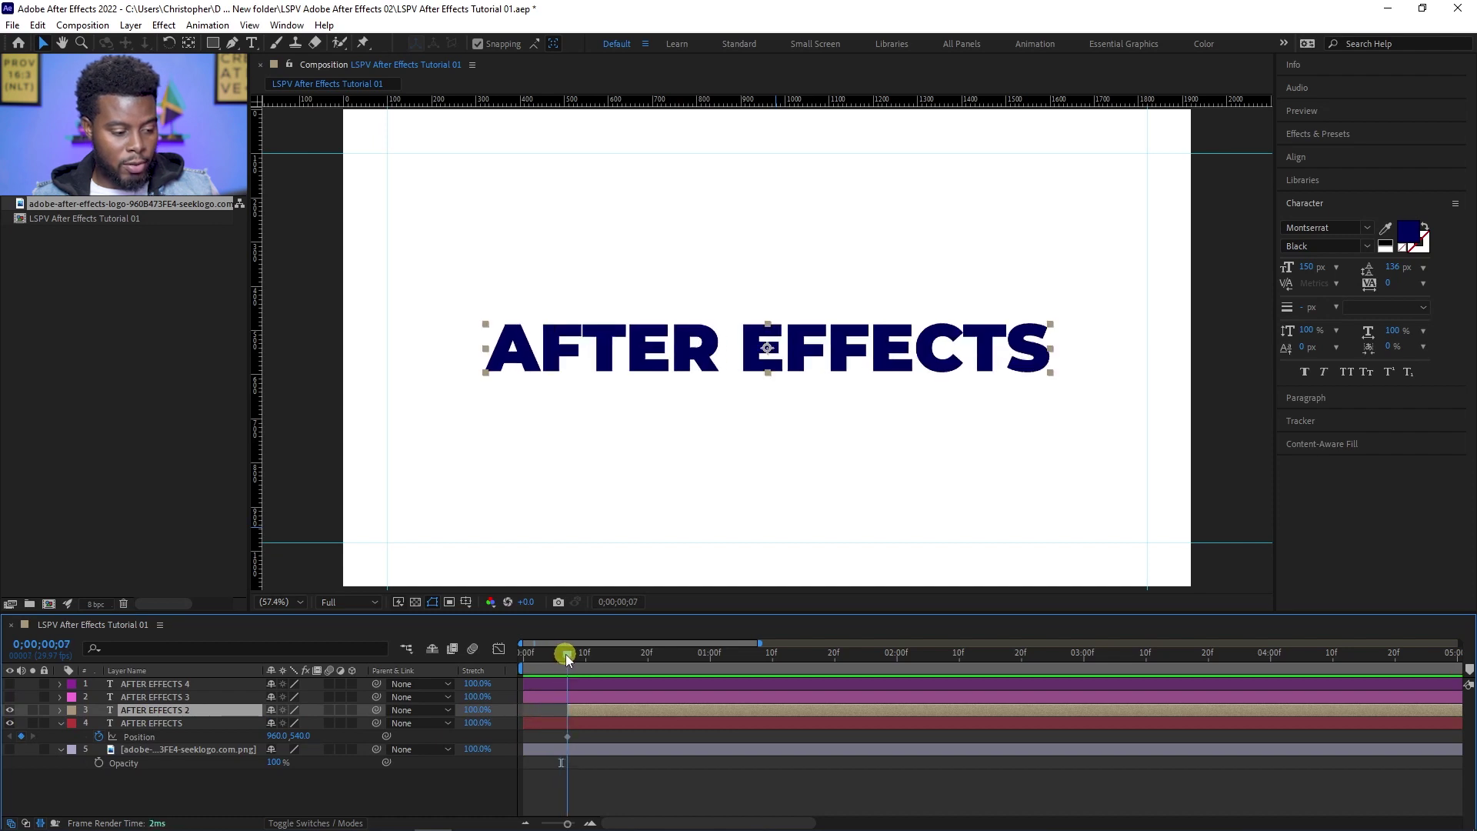
Move the original AFTER EFFECTS text up to Position 960, 420 at 0;00;00;13, keyframing the move
click(594, 725)
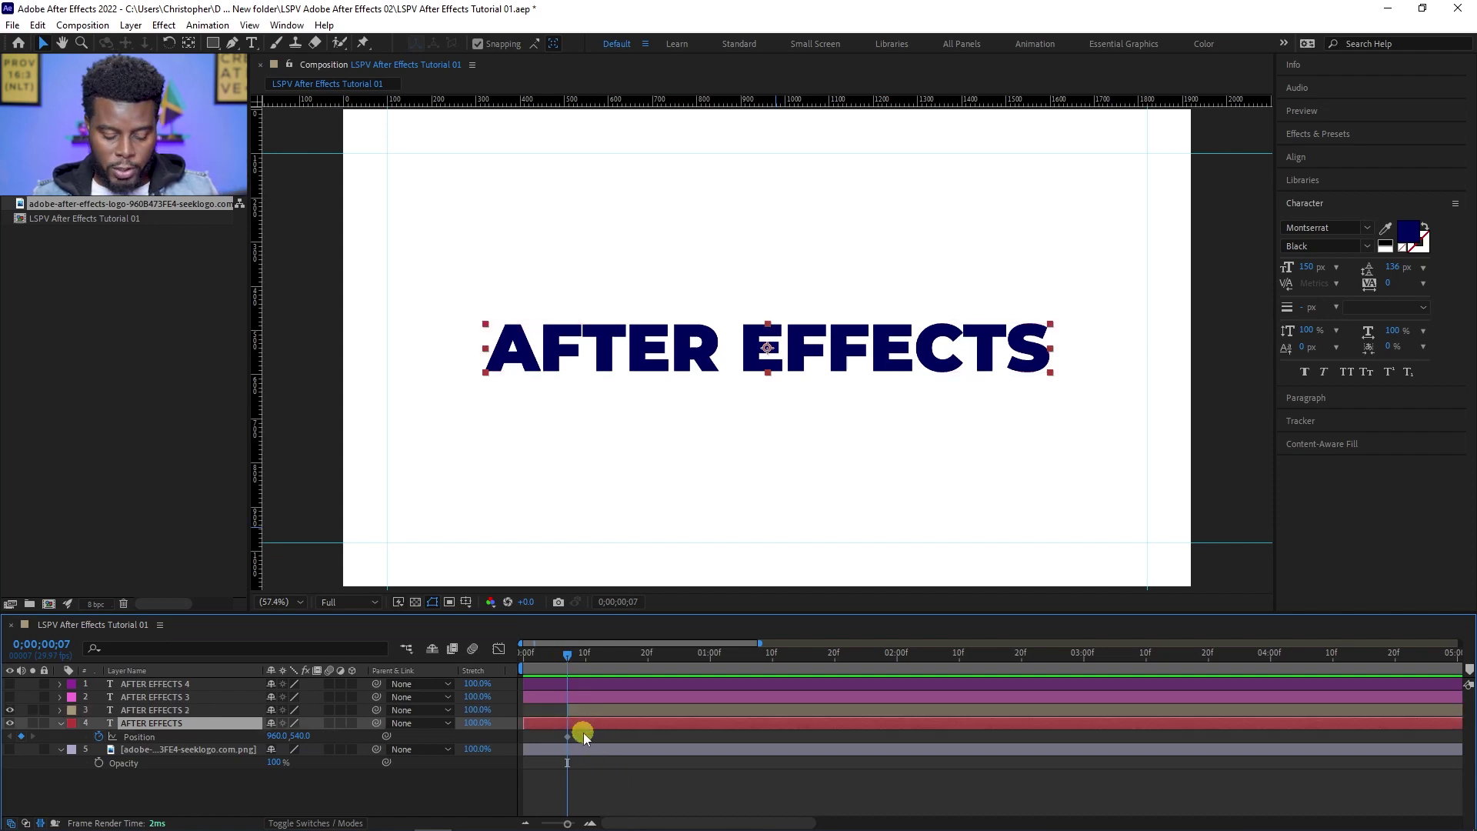
click(561, 662)
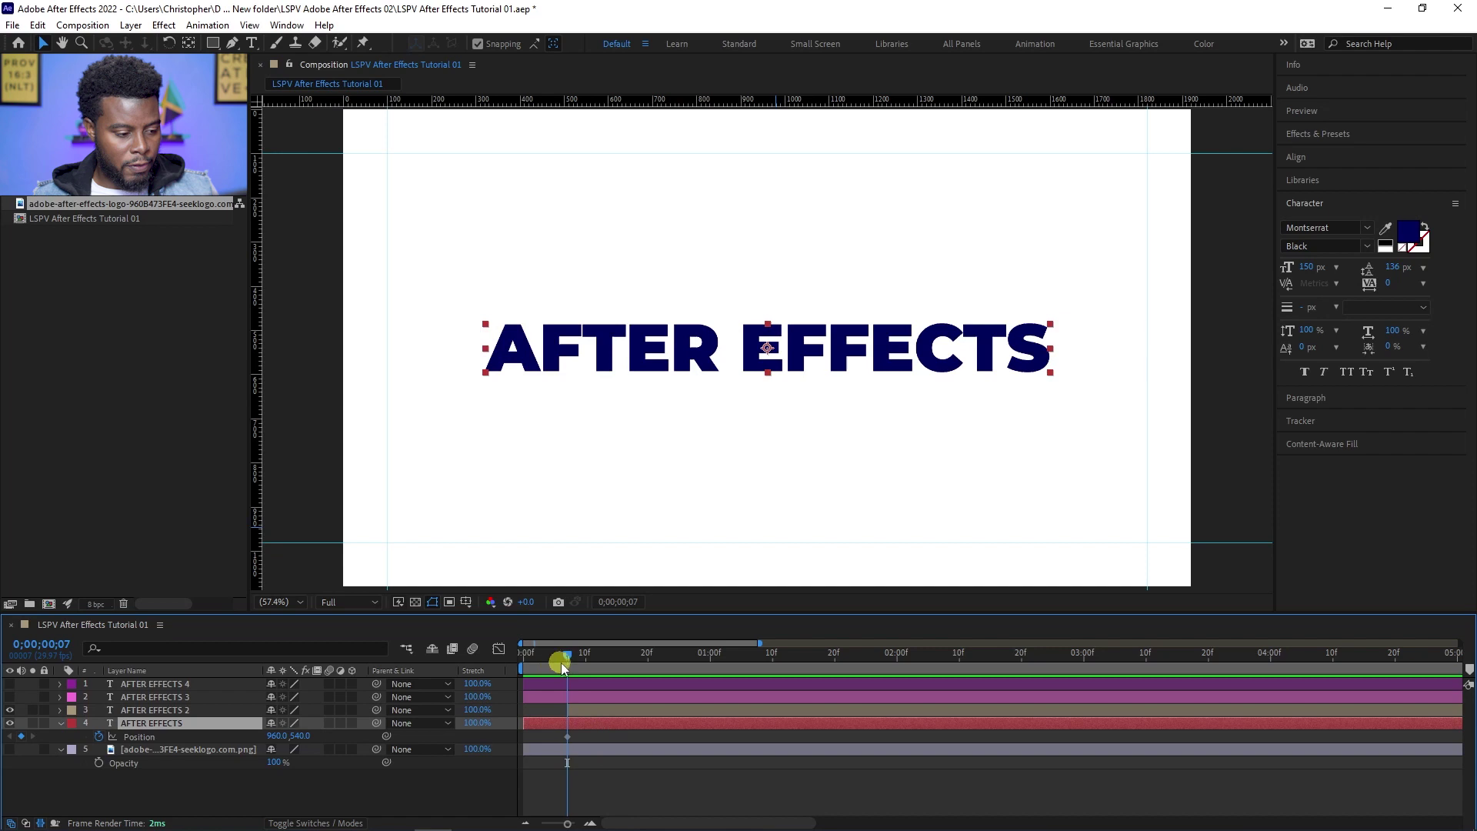
click(582, 764)
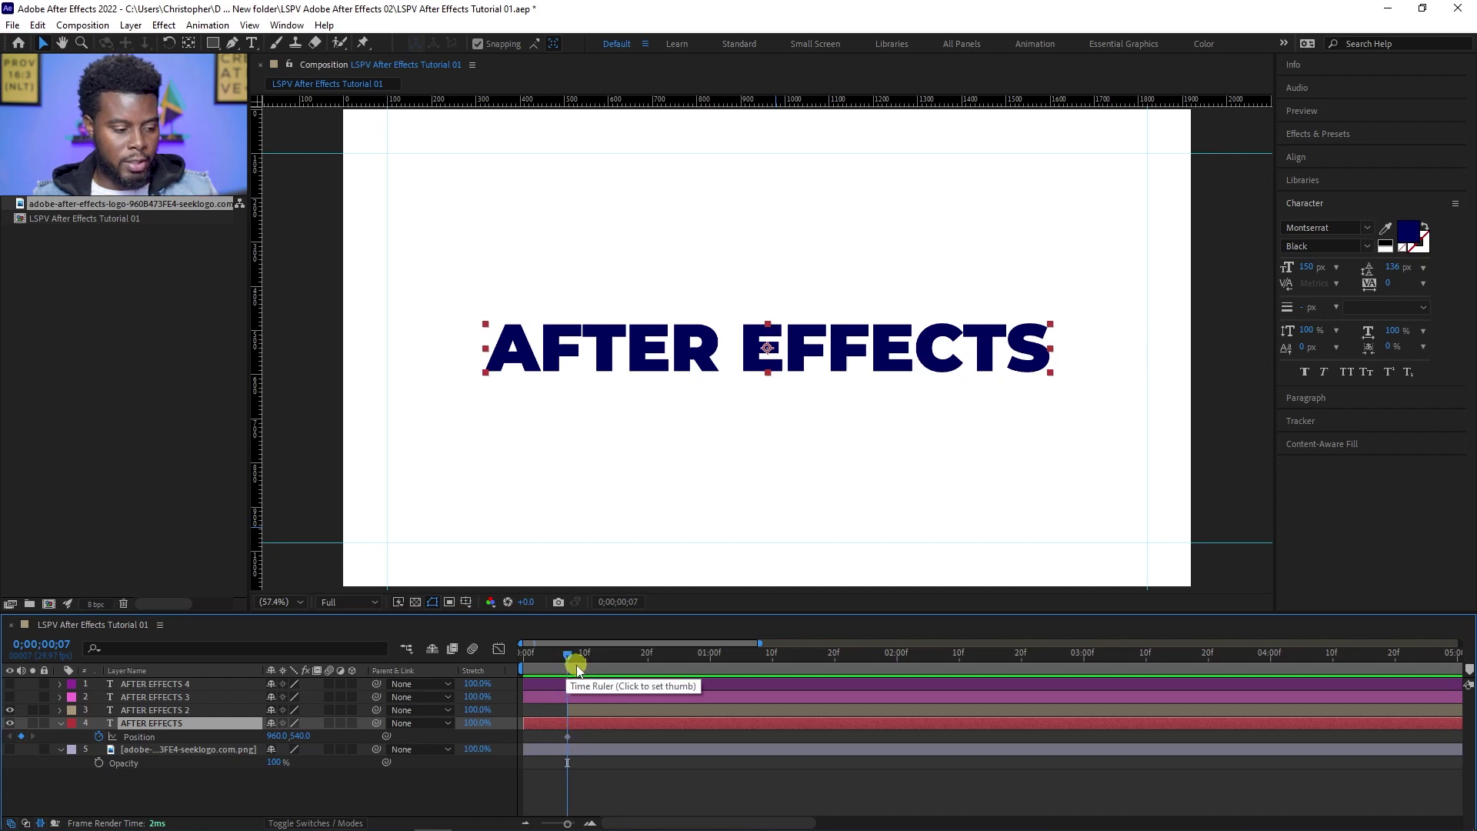
drag(571, 655, 612, 663)
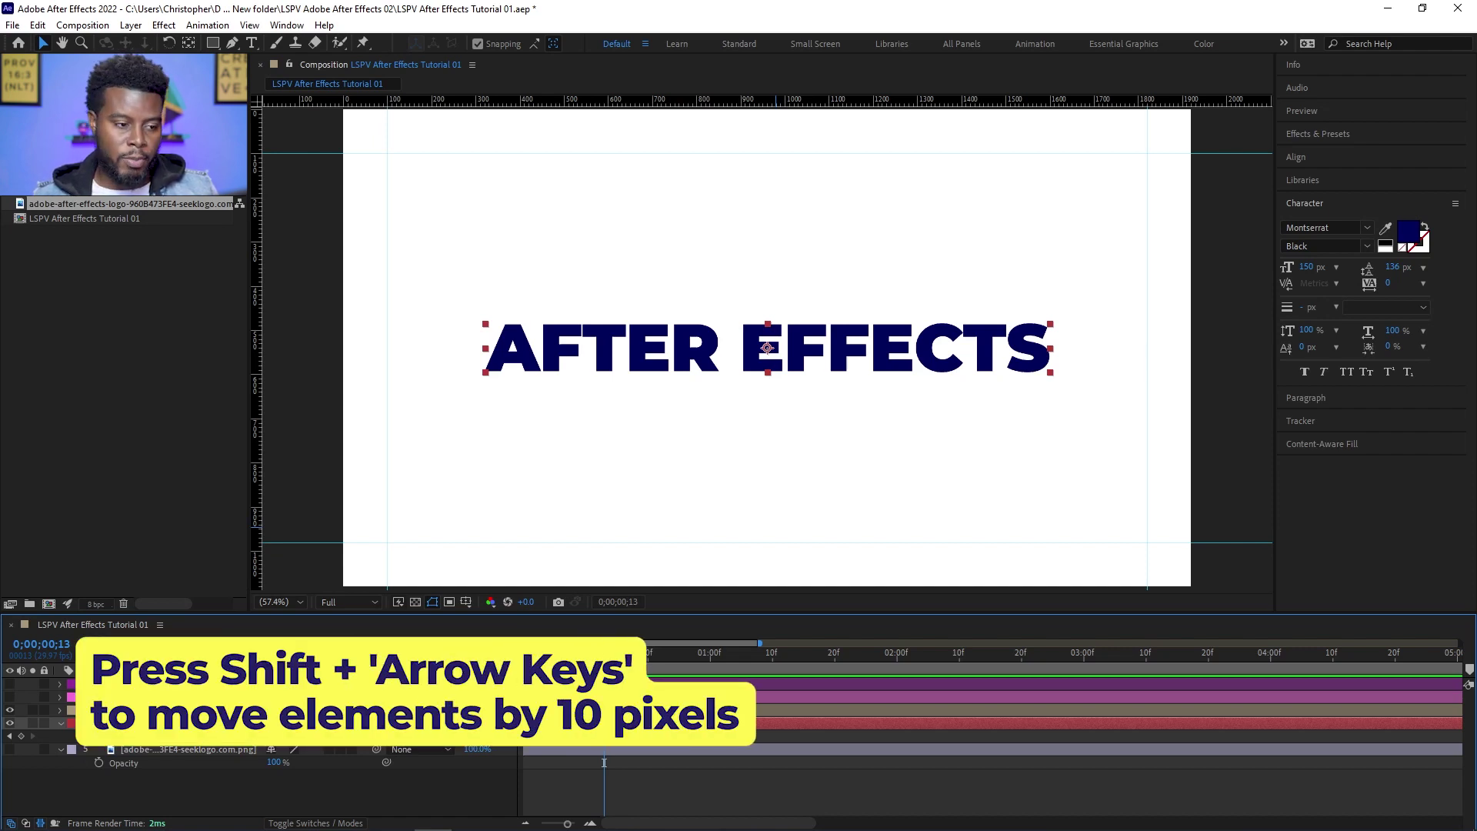
key(shift+Up)
key(shift+Up)
key(shift+Up)
key(shift+Up)
key(shift+Up)
key(shift+Up)
key(shift+Up)
key(shift+Up)
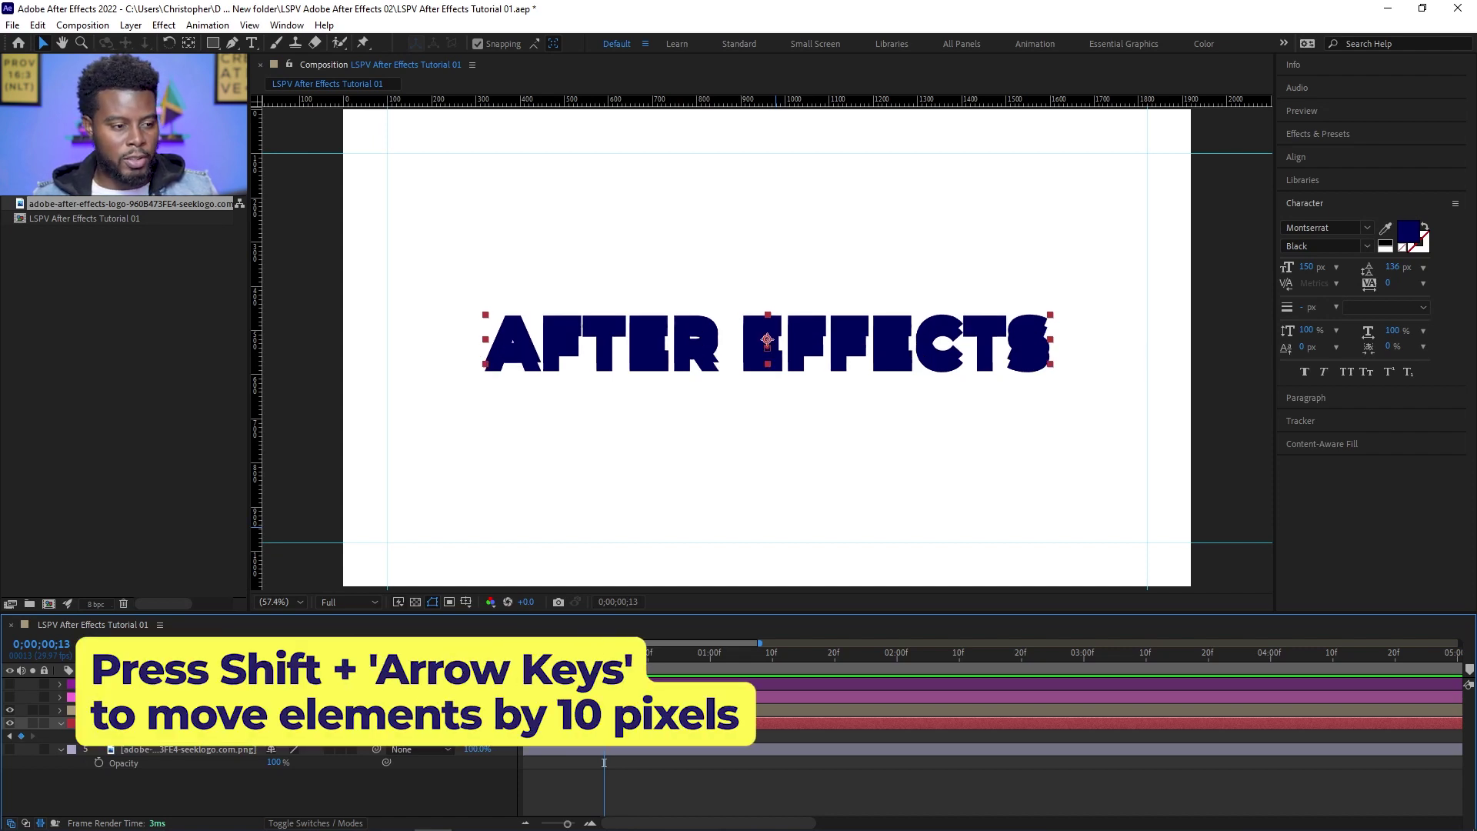
key(shift+Up)
key(shift+Up)
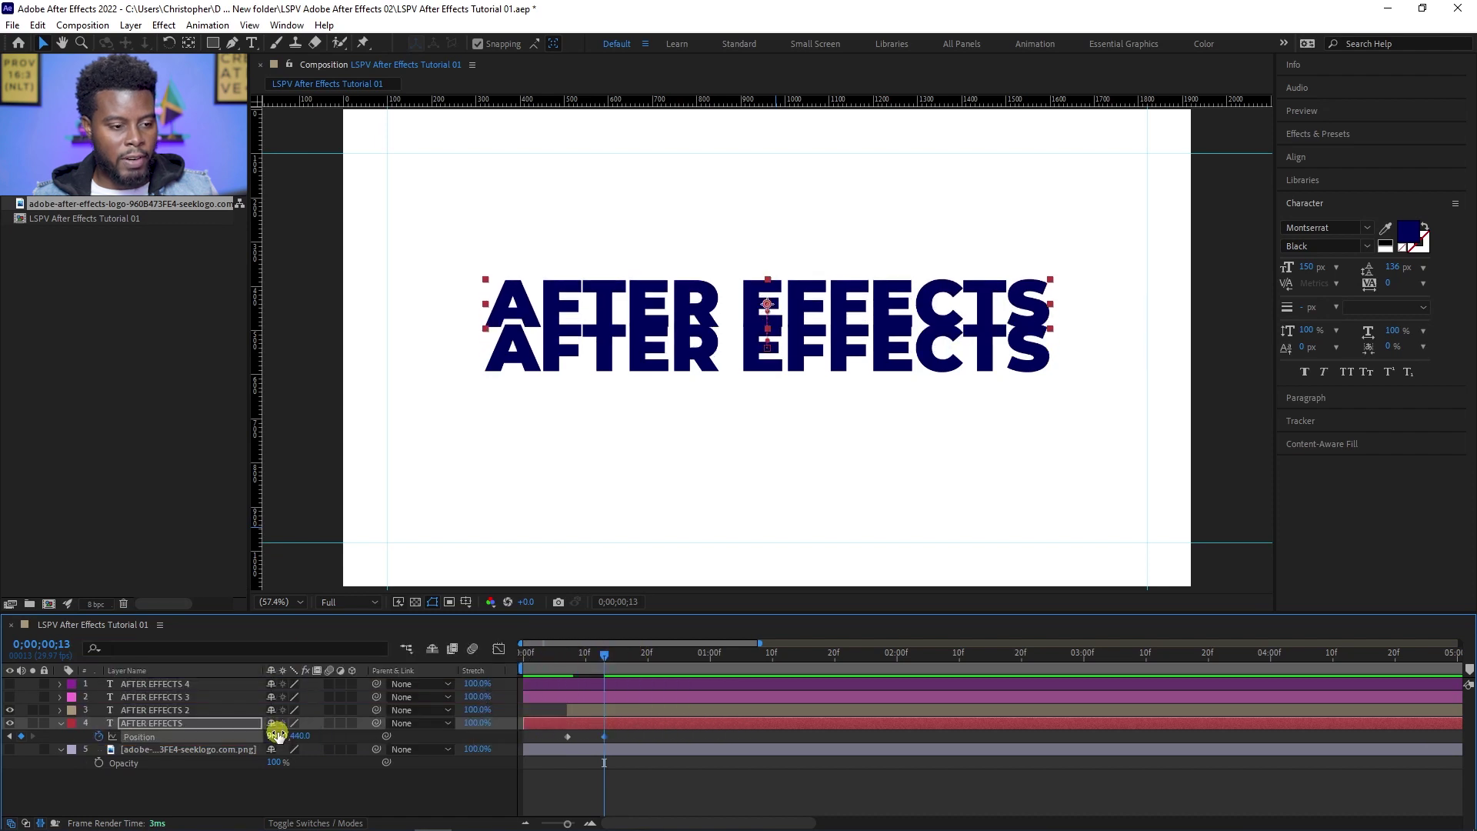
key(shift+Up)
key(shift+Up)
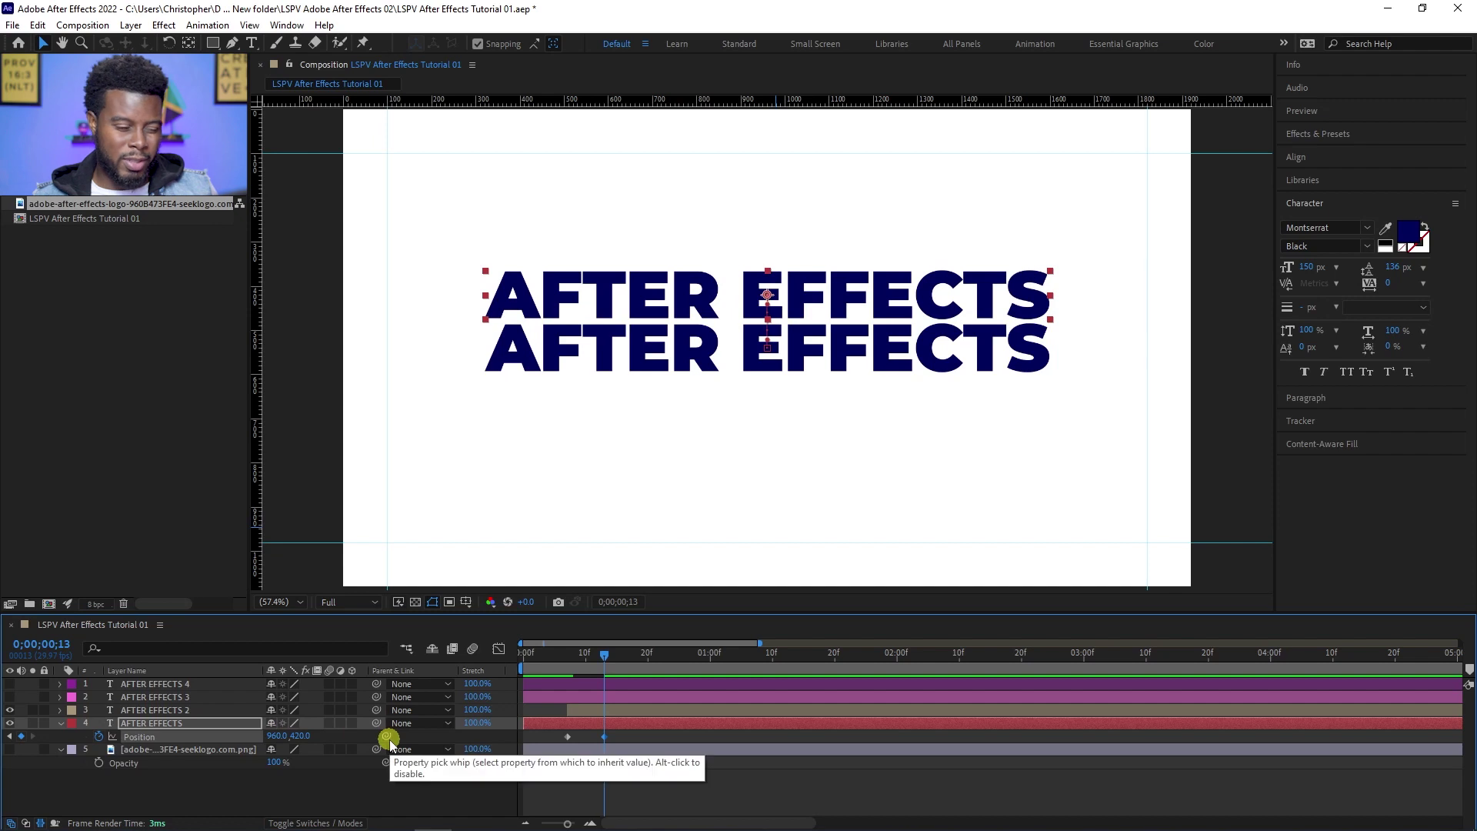
Add a Position keyframe of 960, 540 to the AFTER EFFECTS 2 layer at 0;00;00;07
click(639, 712)
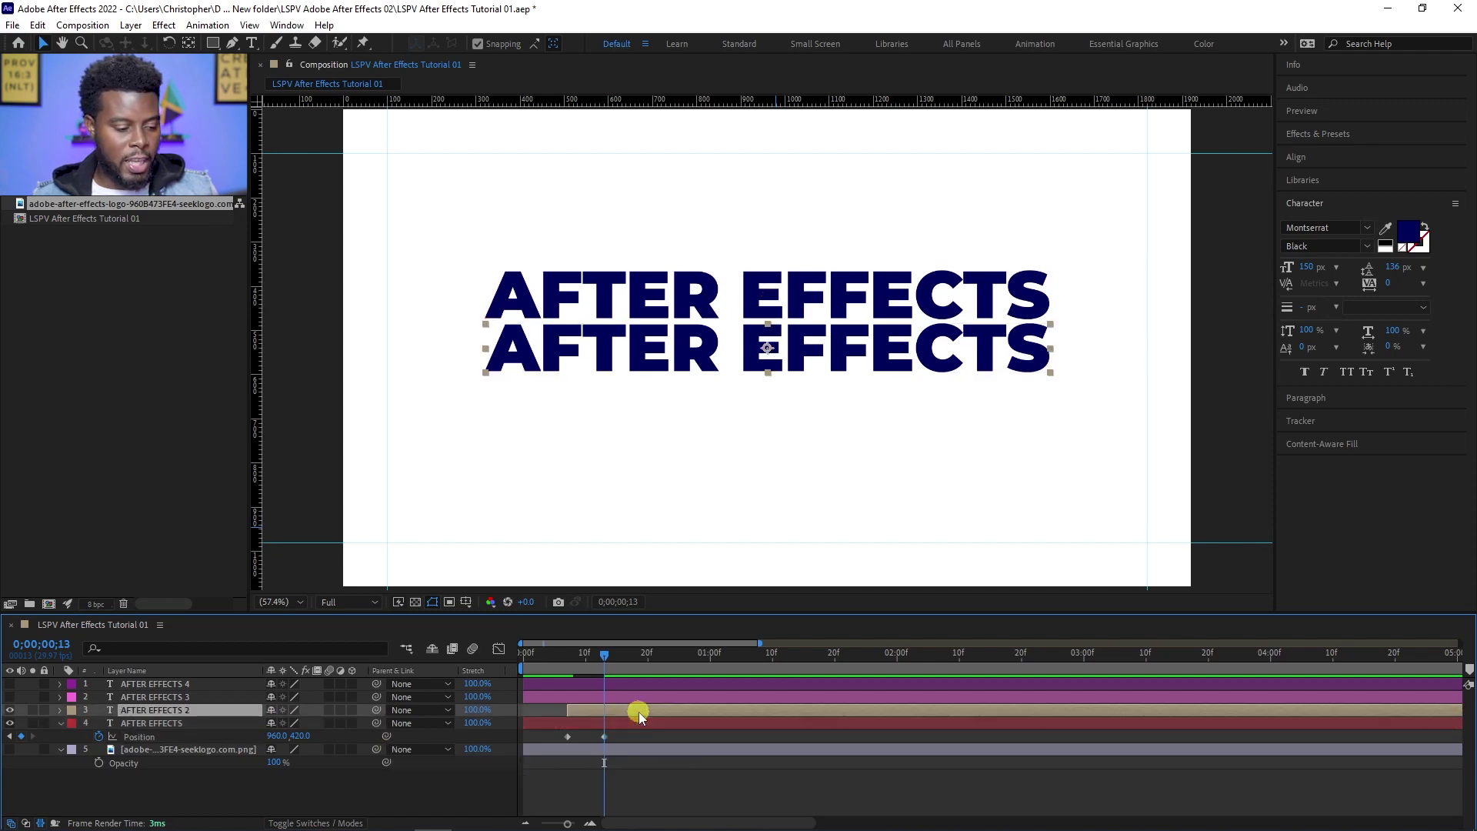
click(568, 655)
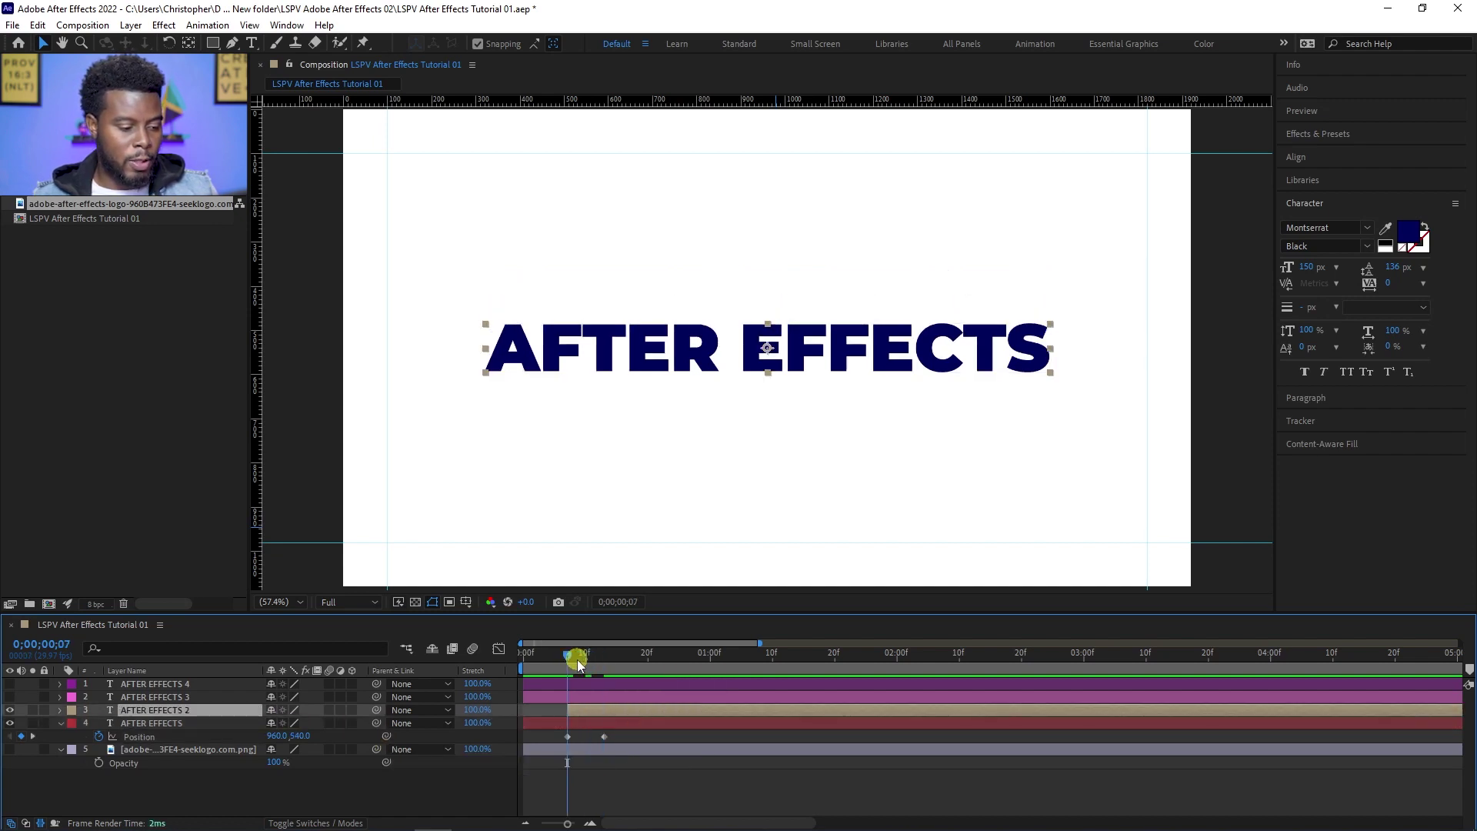
click(224, 709)
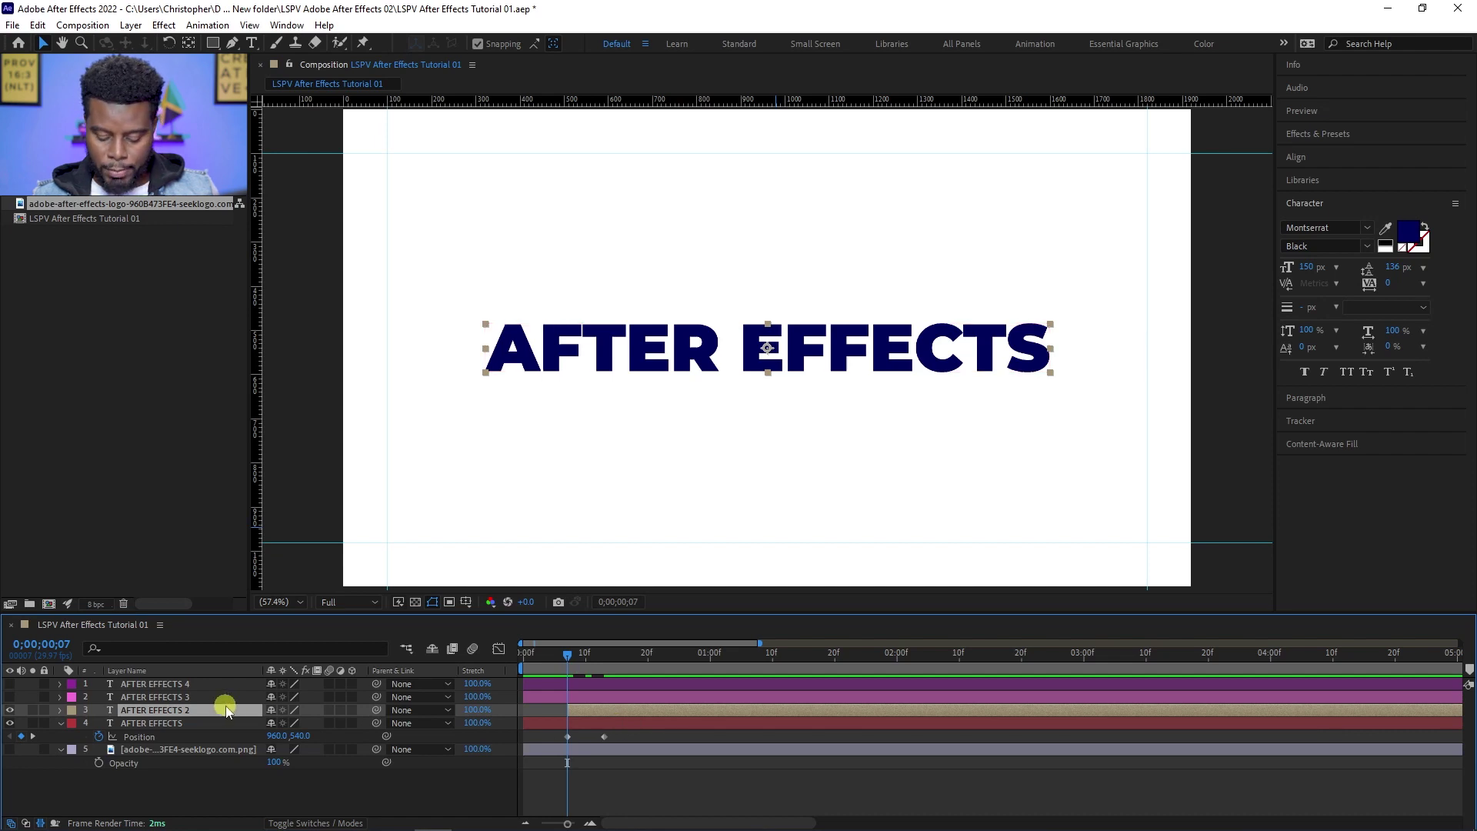
key(p)
click(98, 723)
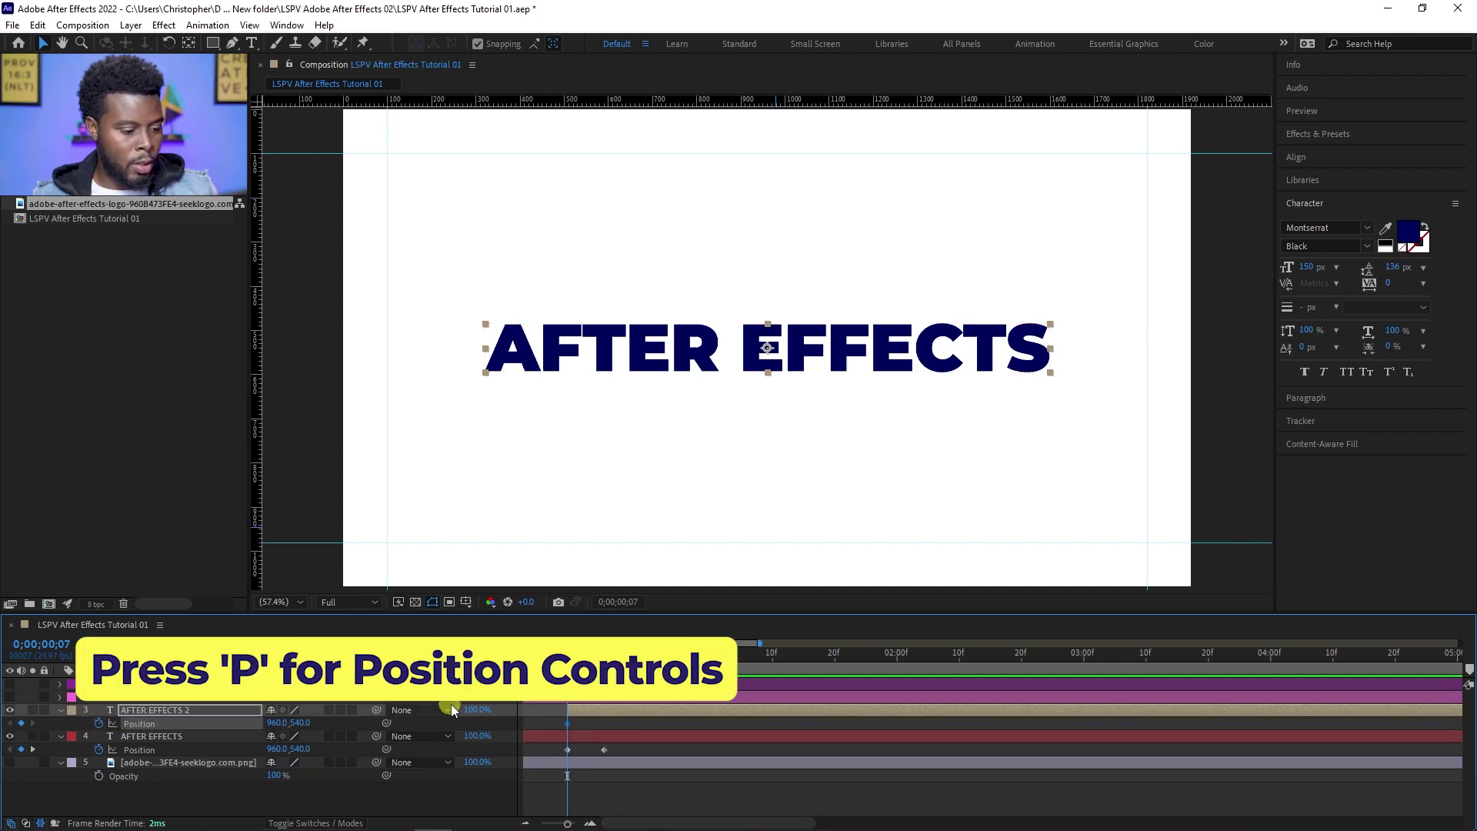
Move the AFTER EFFECTS 2 text down to Position 960, 660 at 0;00;00;13, keyframing the move
click(604, 654)
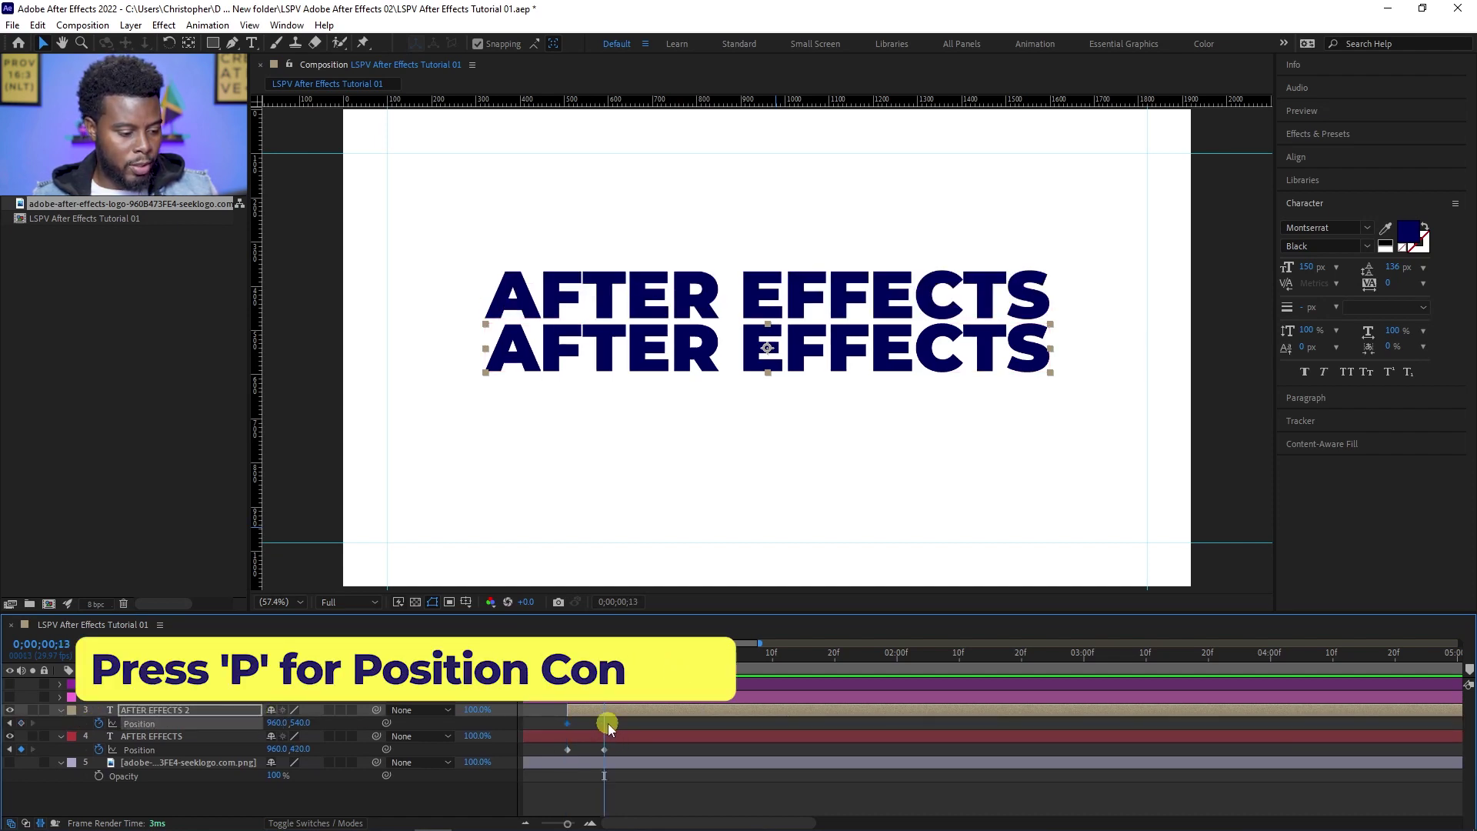
click(649, 785)
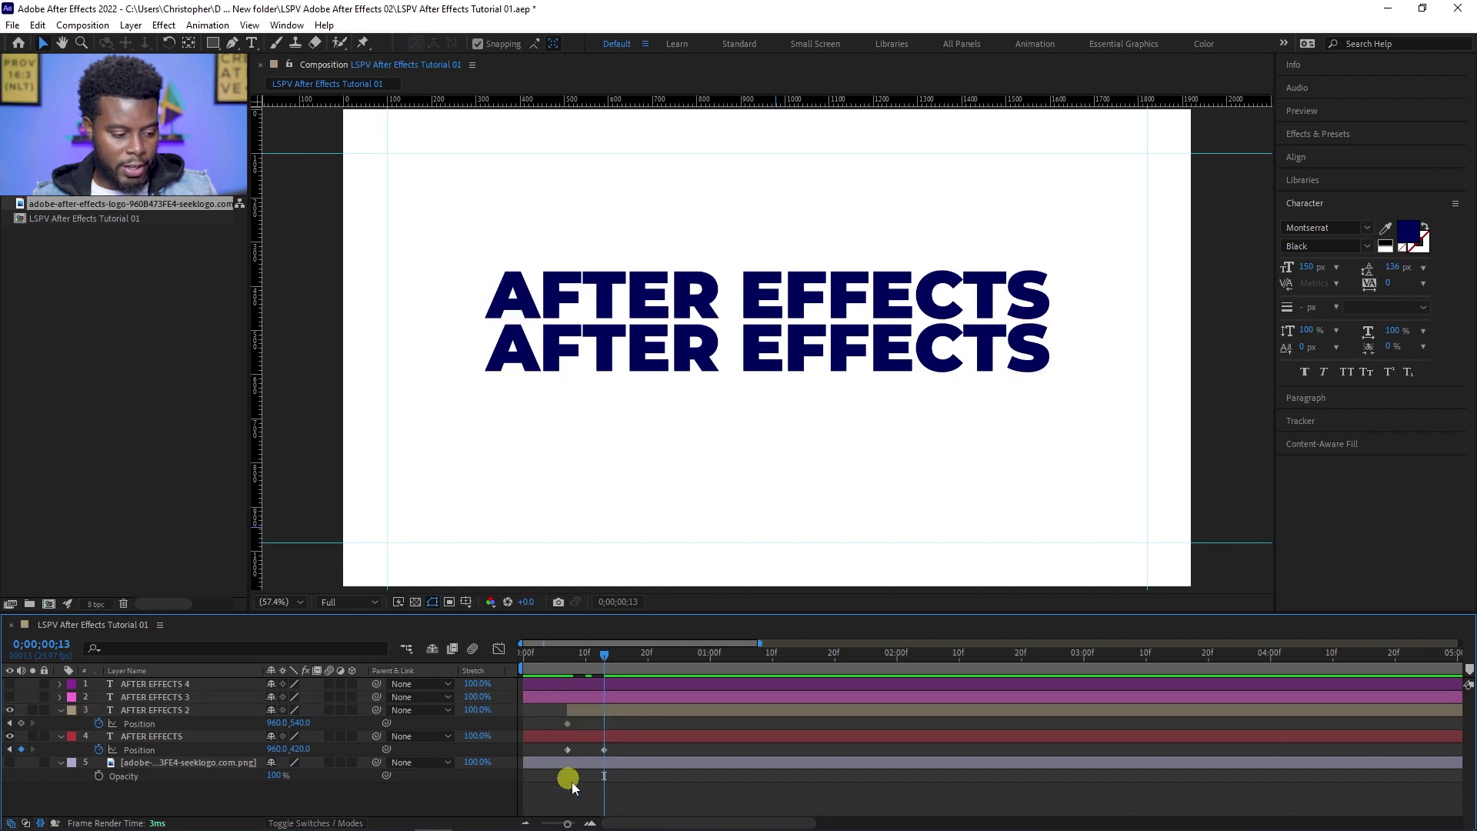
drag(604, 654, 642, 654)
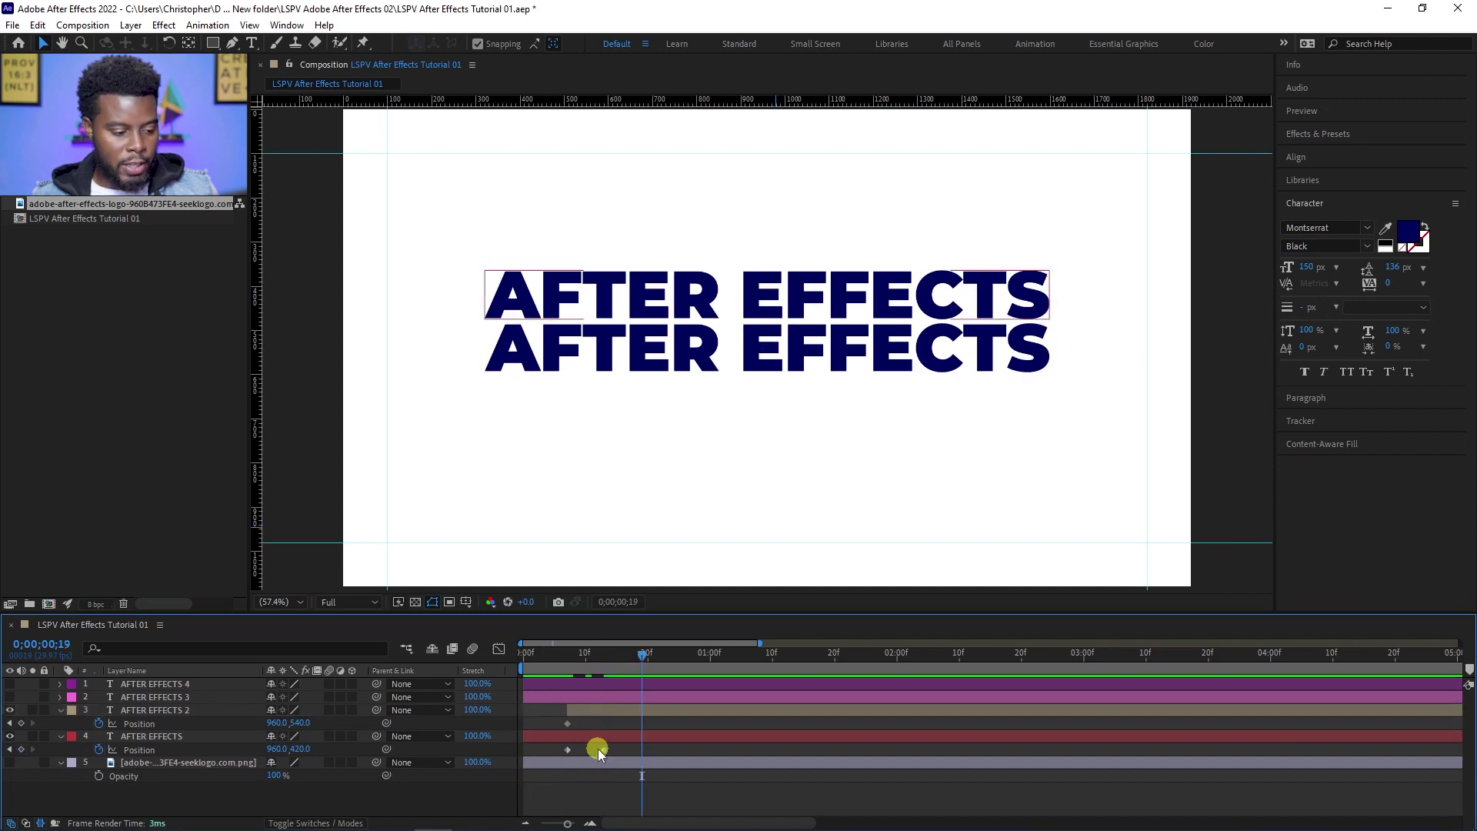
click(594, 739)
click(597, 711)
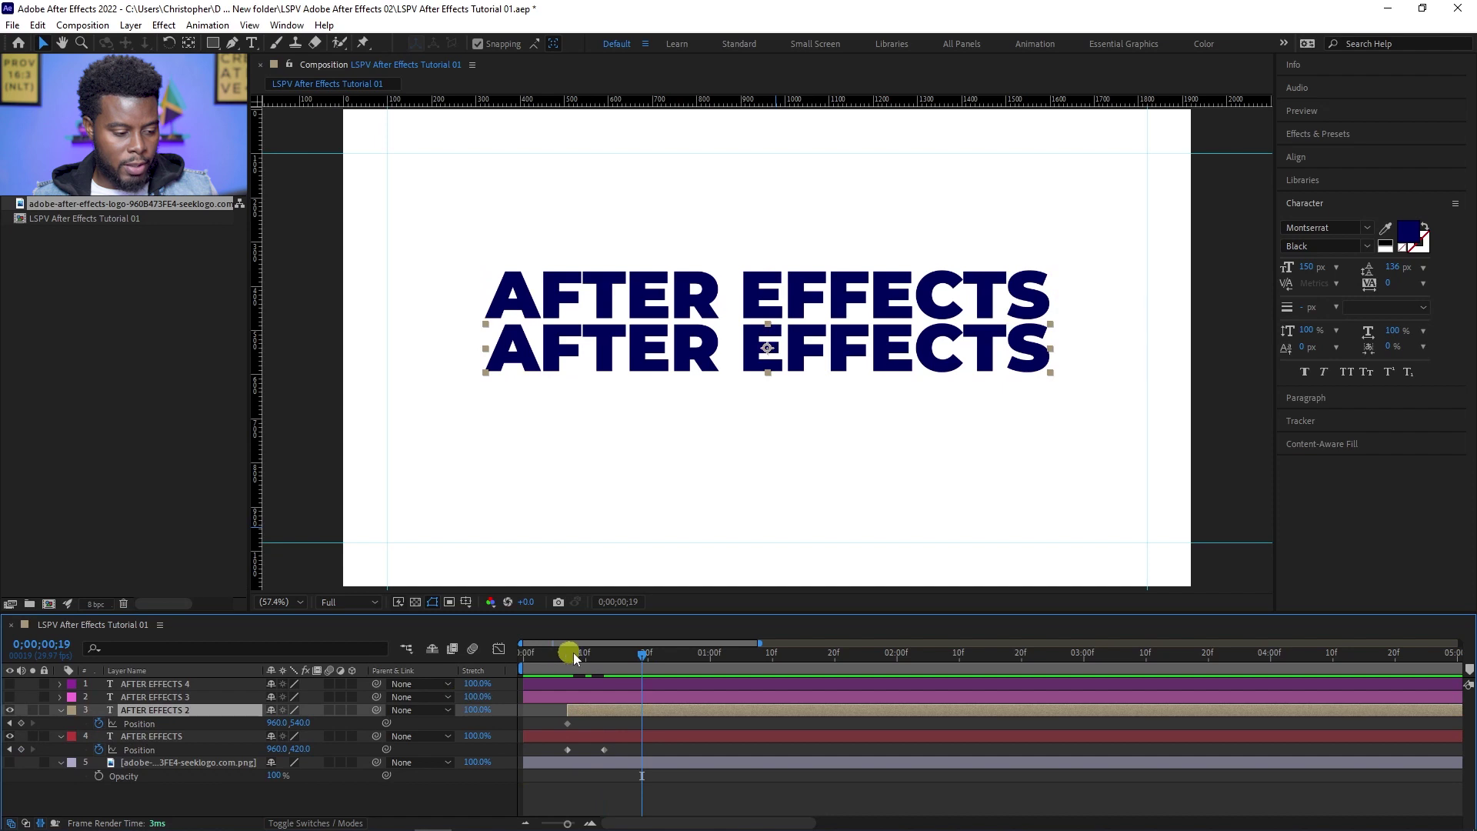
drag(597, 658, 604, 654)
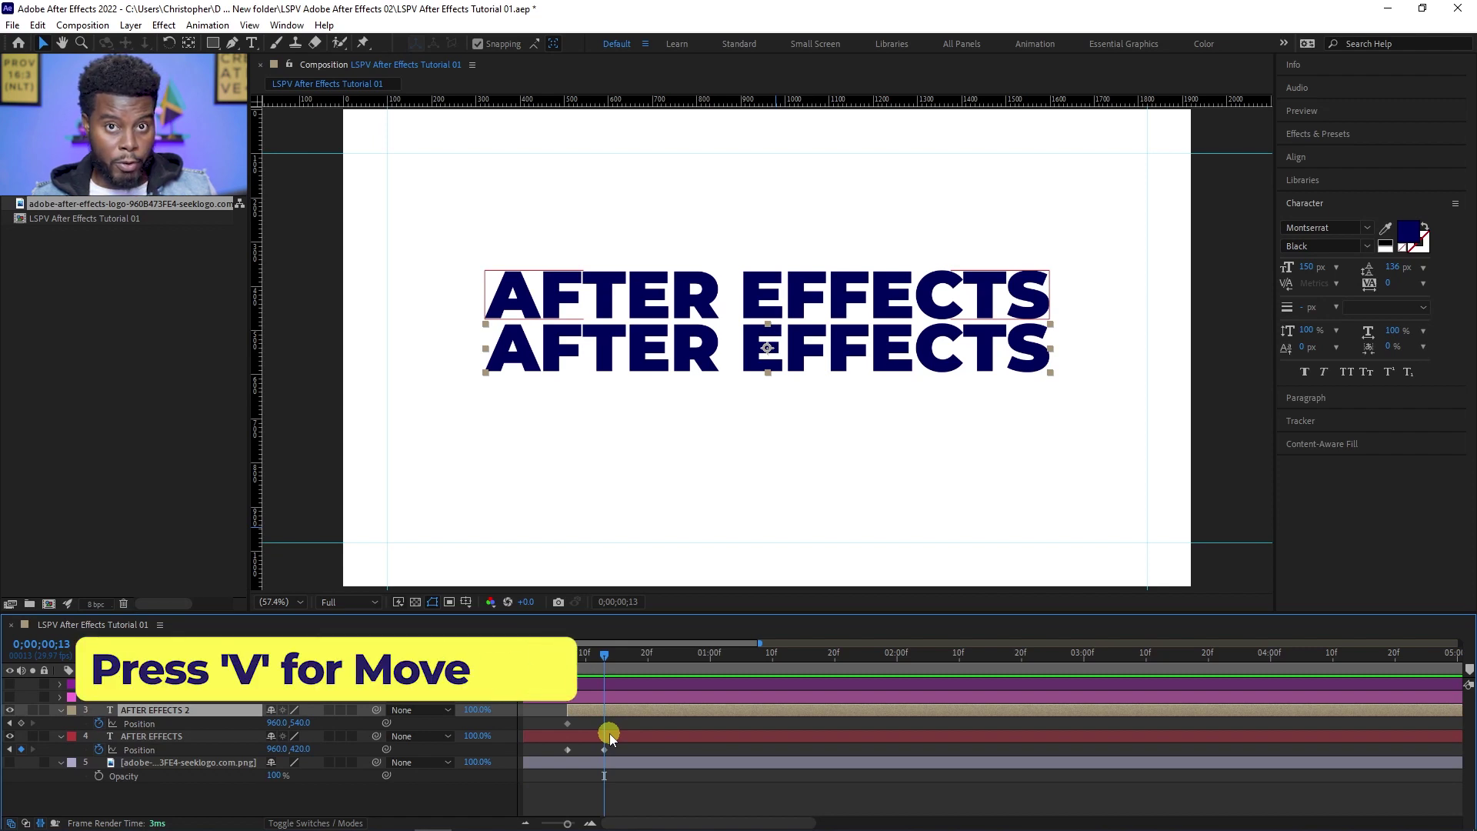
key(shift+Down)
key(shift+Down)
key(shift+Down)
key(shift+Down)
key(shift+Down)
key(shift+Down)
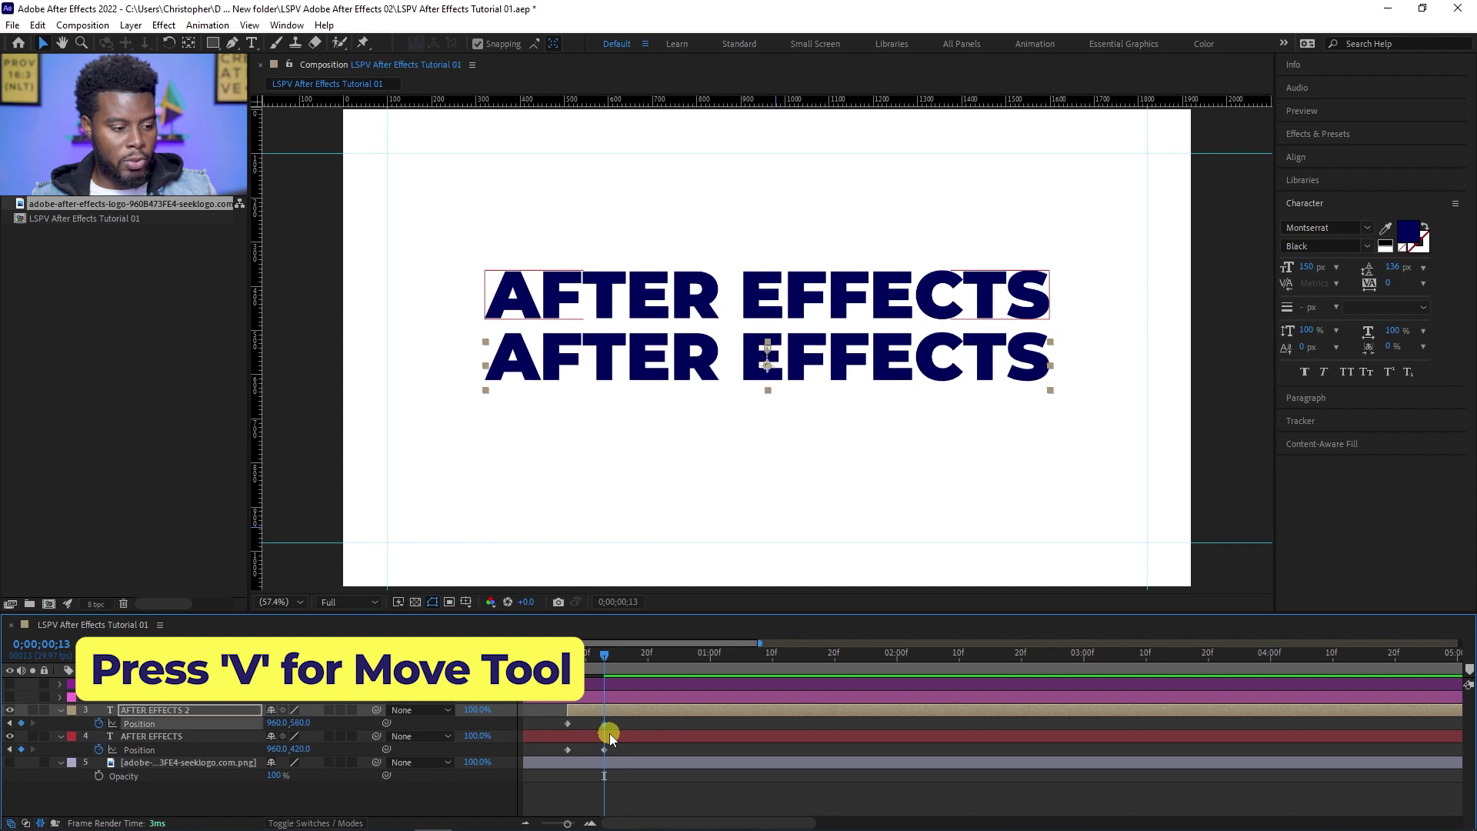
key(shift+Down)
key(shift+Down)
key(shift+Down)
key(shift+Down)
key(shift+Down)
key(shift+Down)
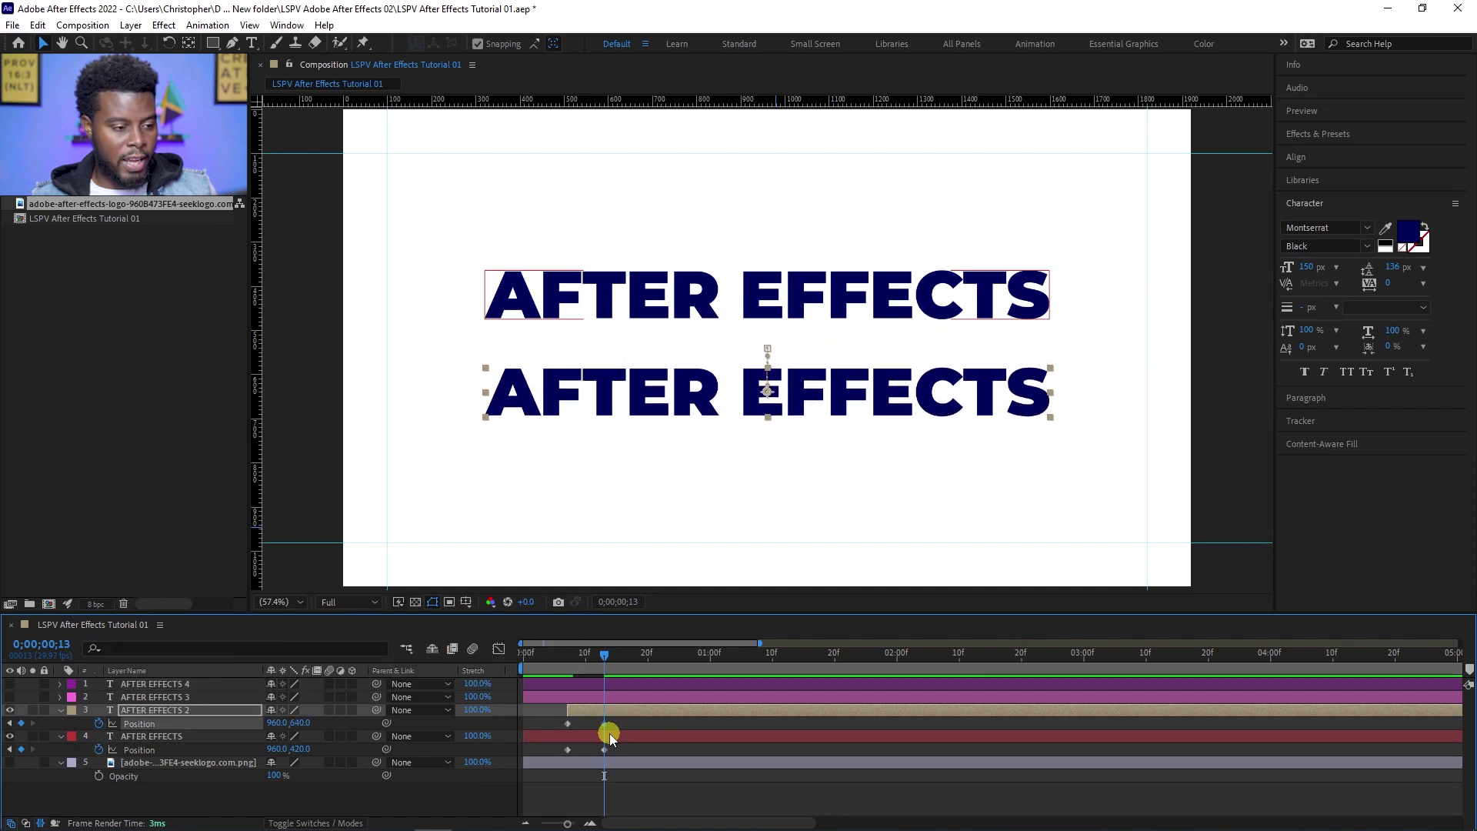
click(639, 784)
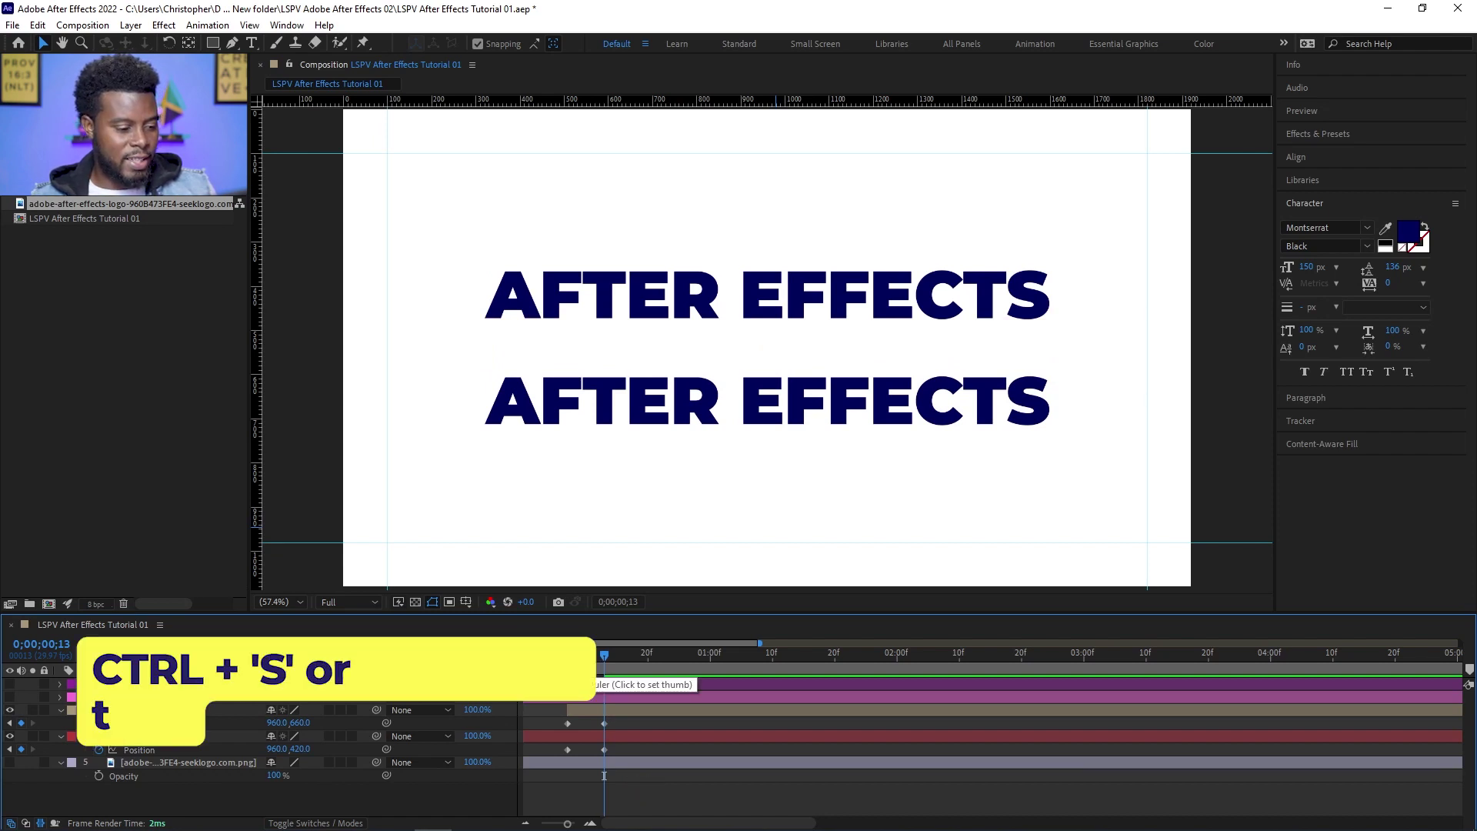
Save the project and preview the title animation from the start, ending with the playhead at 0;00;00;07
key(ctrl+s)
key(Home)
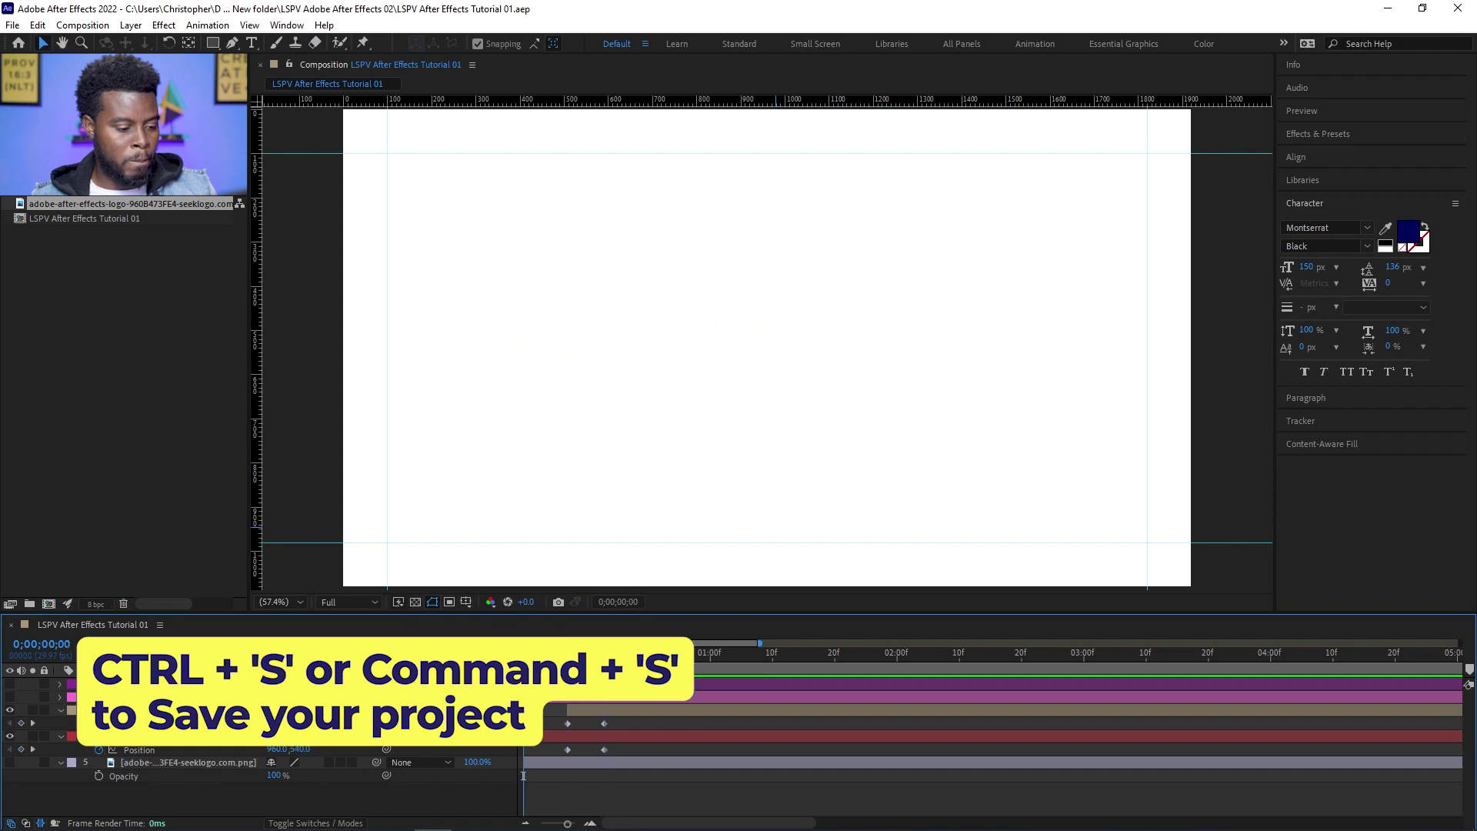
key(space)
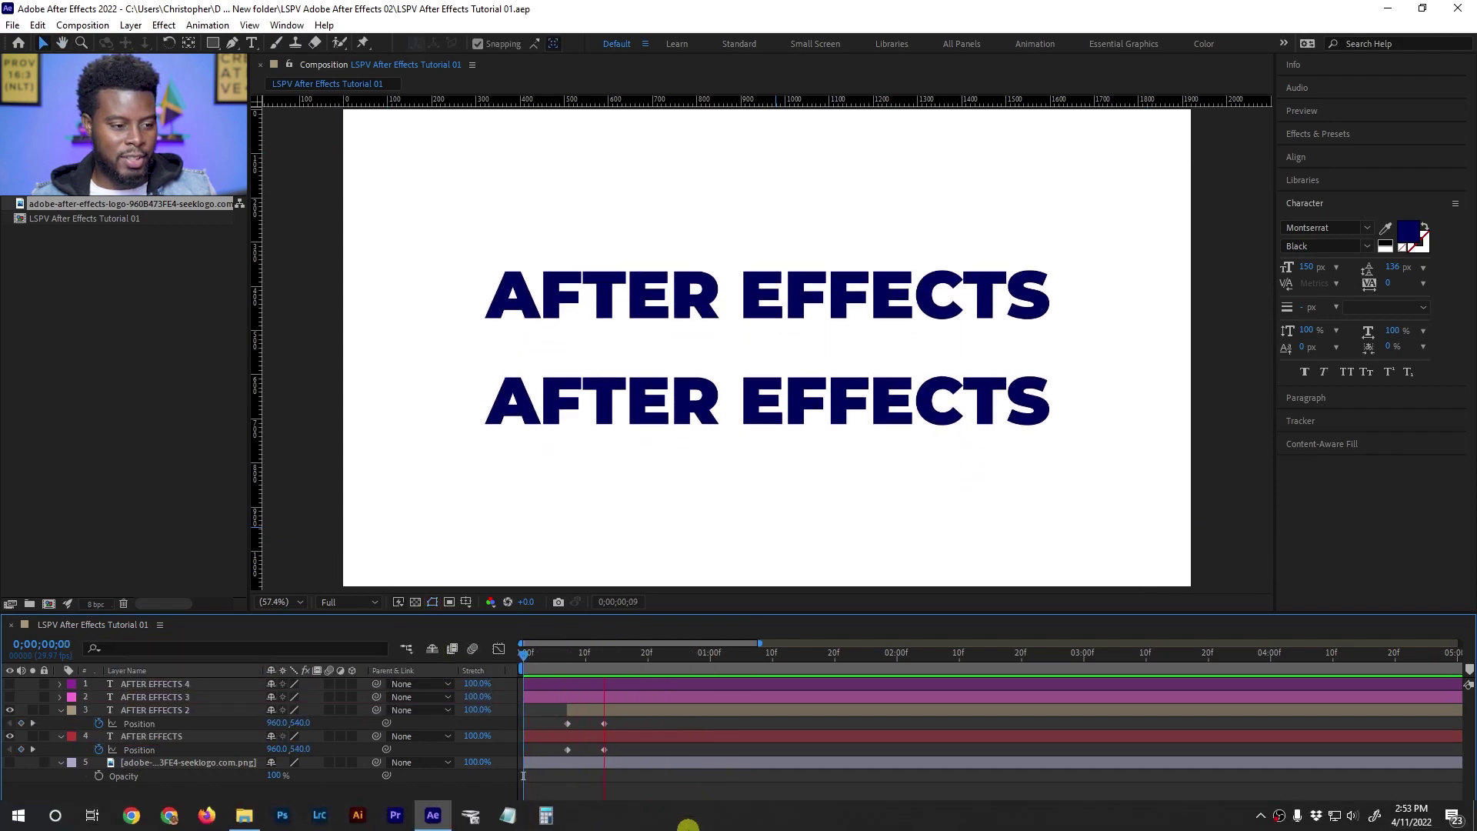
drag(578, 668, 514, 695)
key(space)
drag(692, 654, 569, 660)
key(space)
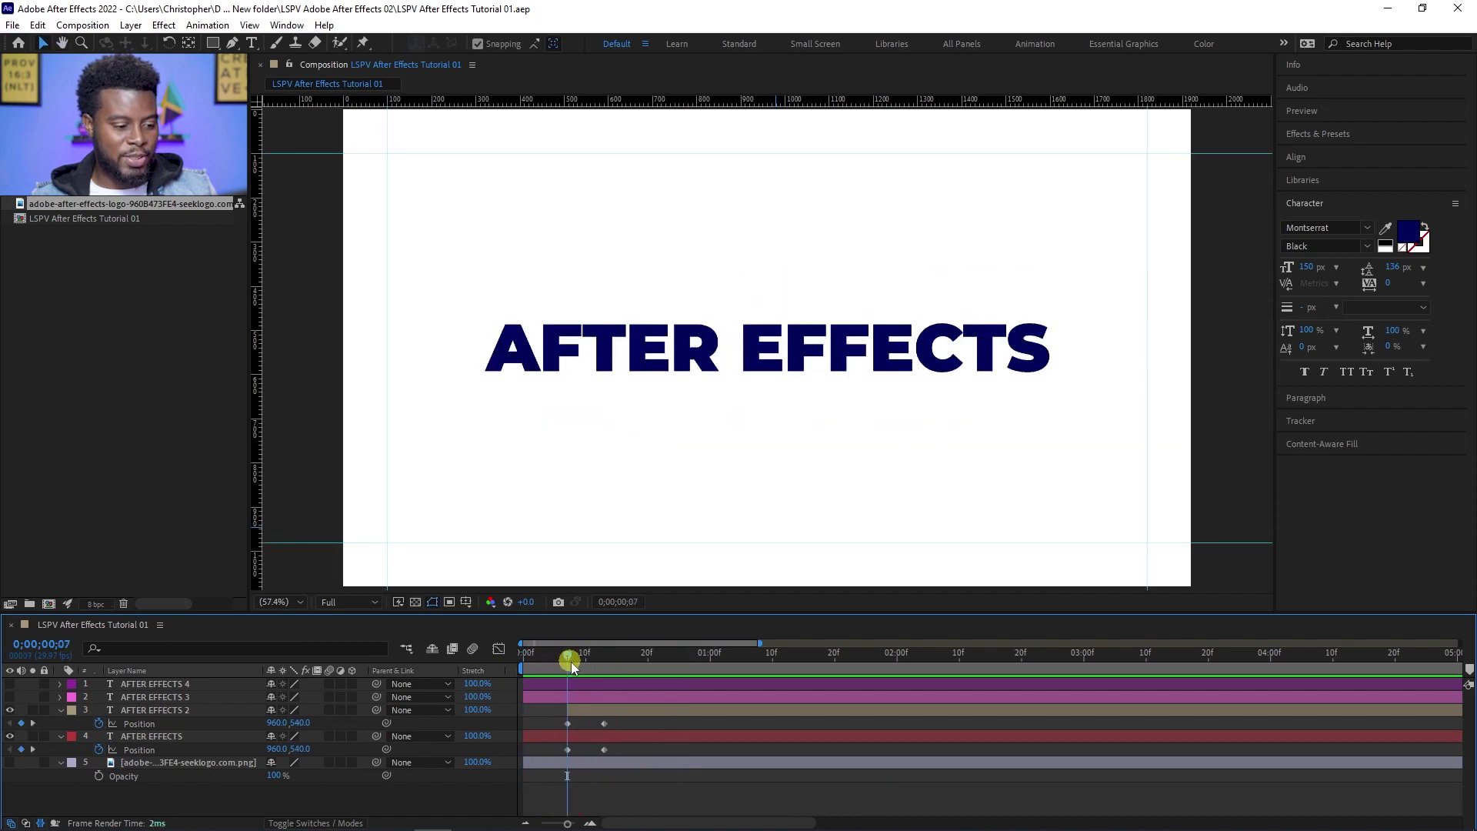
click(620, 754)
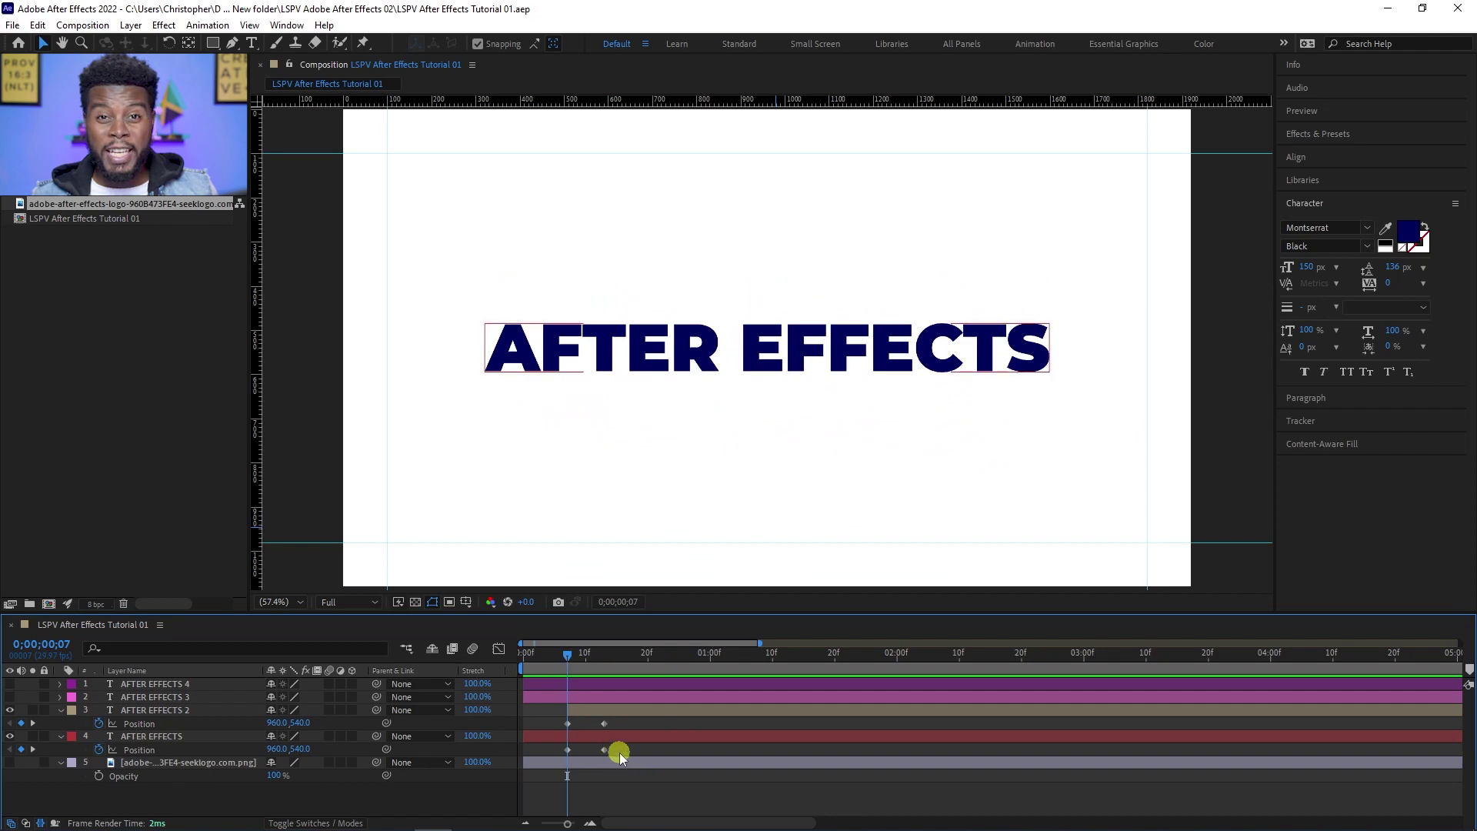
Make the AFTER EFFECTS 3 and AFTER EFFECTS 4 layers visible and trim their starts to 0;00;00;07
key(F2)
click(169, 686)
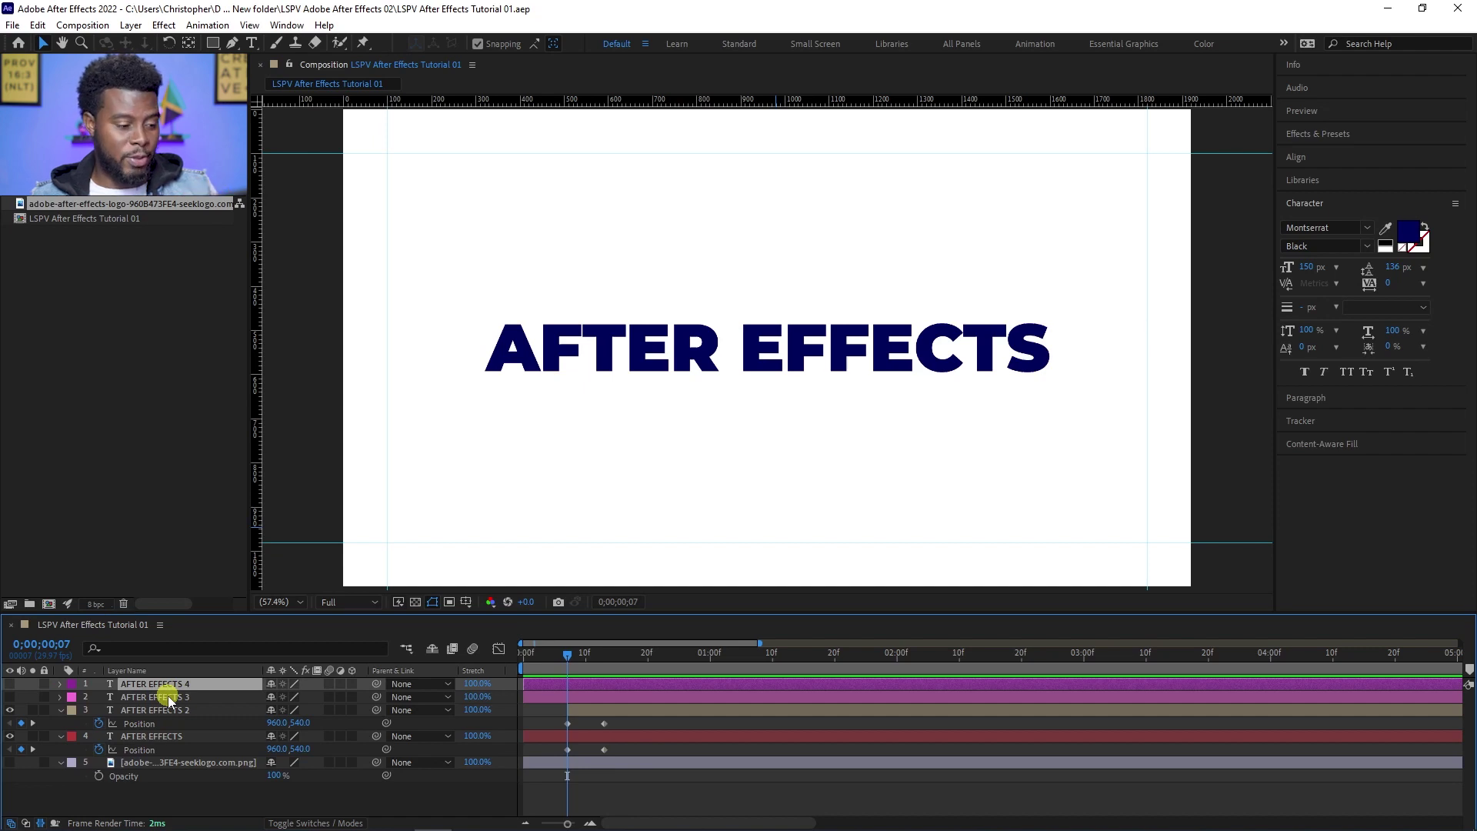
click(138, 695)
click(10, 696)
click(10, 684)
shift+click(560, 686)
drag(528, 690, 560, 693)
click(564, 666)
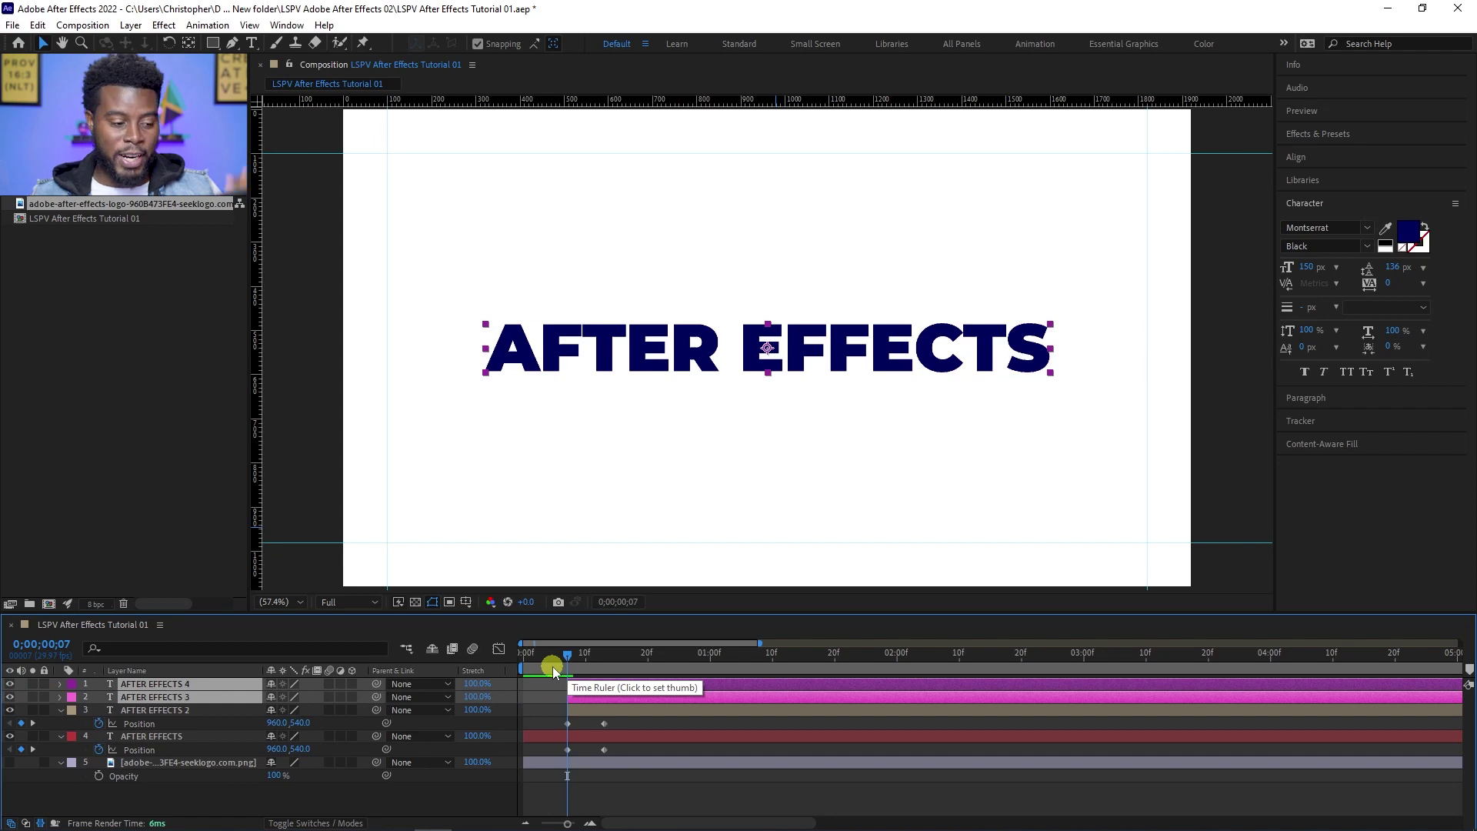
click(686, 786)
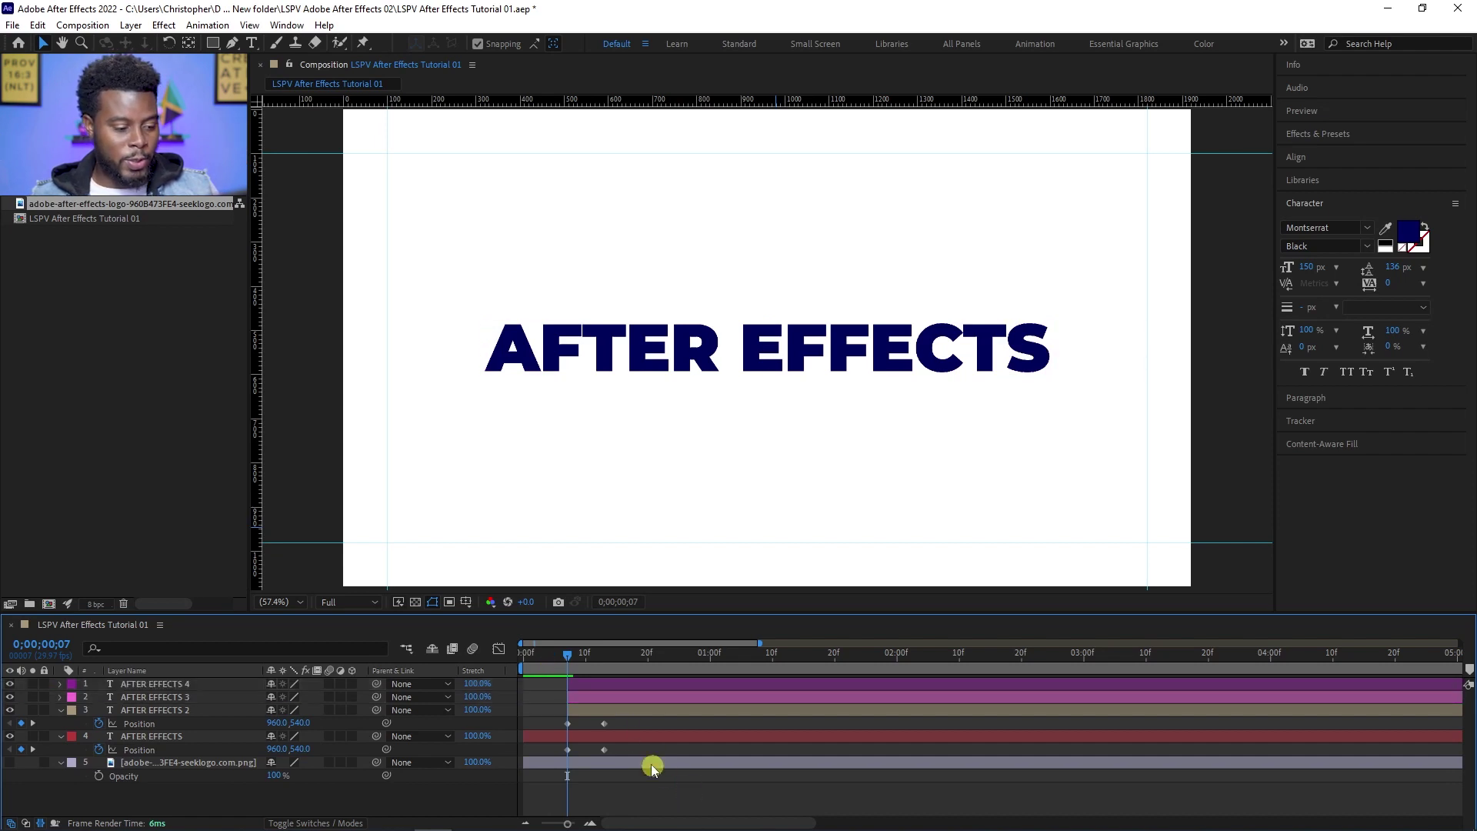
Add a Position keyframe of 960, 540 to the AFTER EFFECTS 3 layer at 0;00;00;07 and move the playhead to 0;00;00;13
click(630, 698)
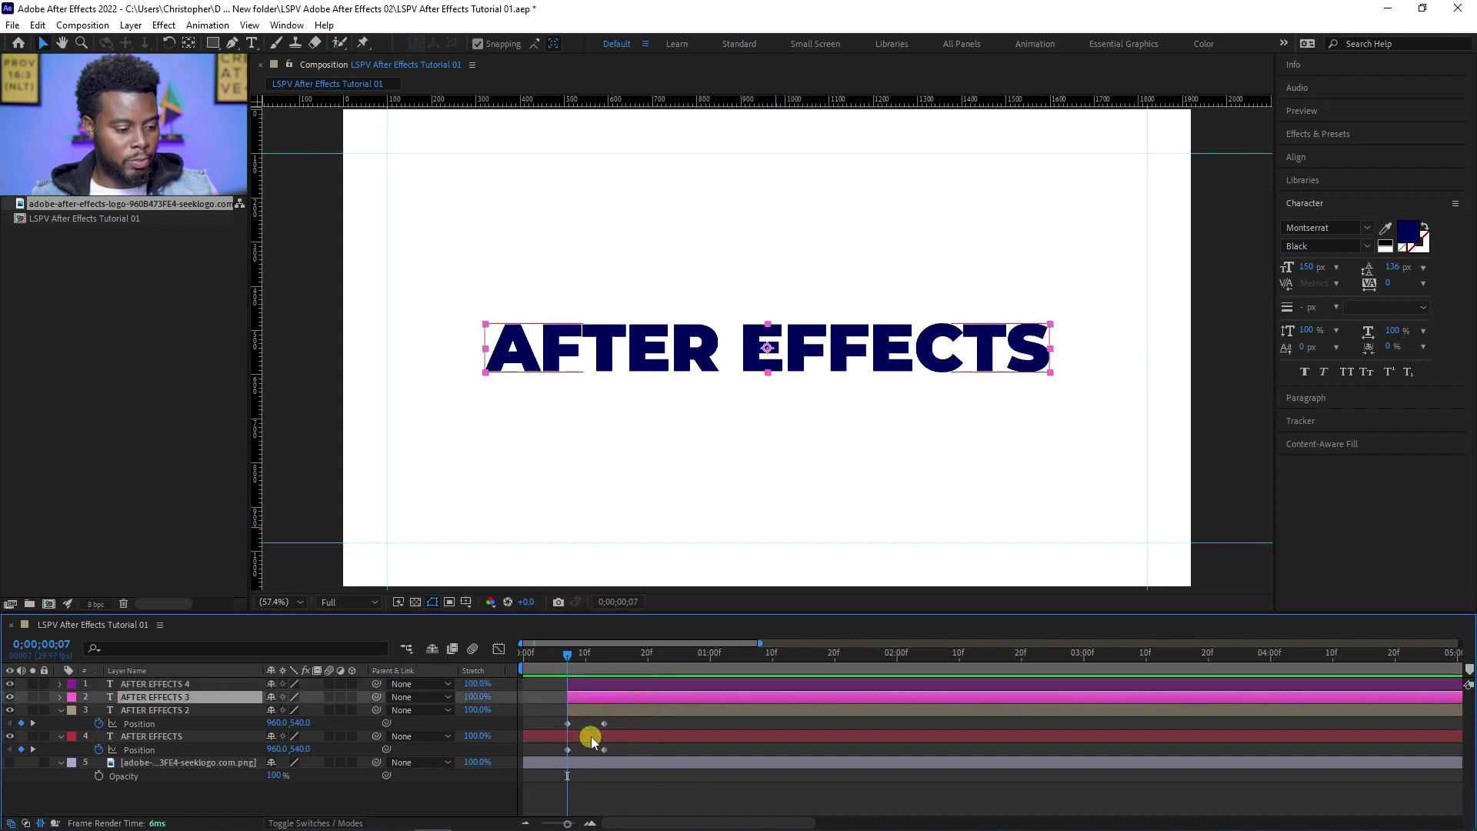
key(p)
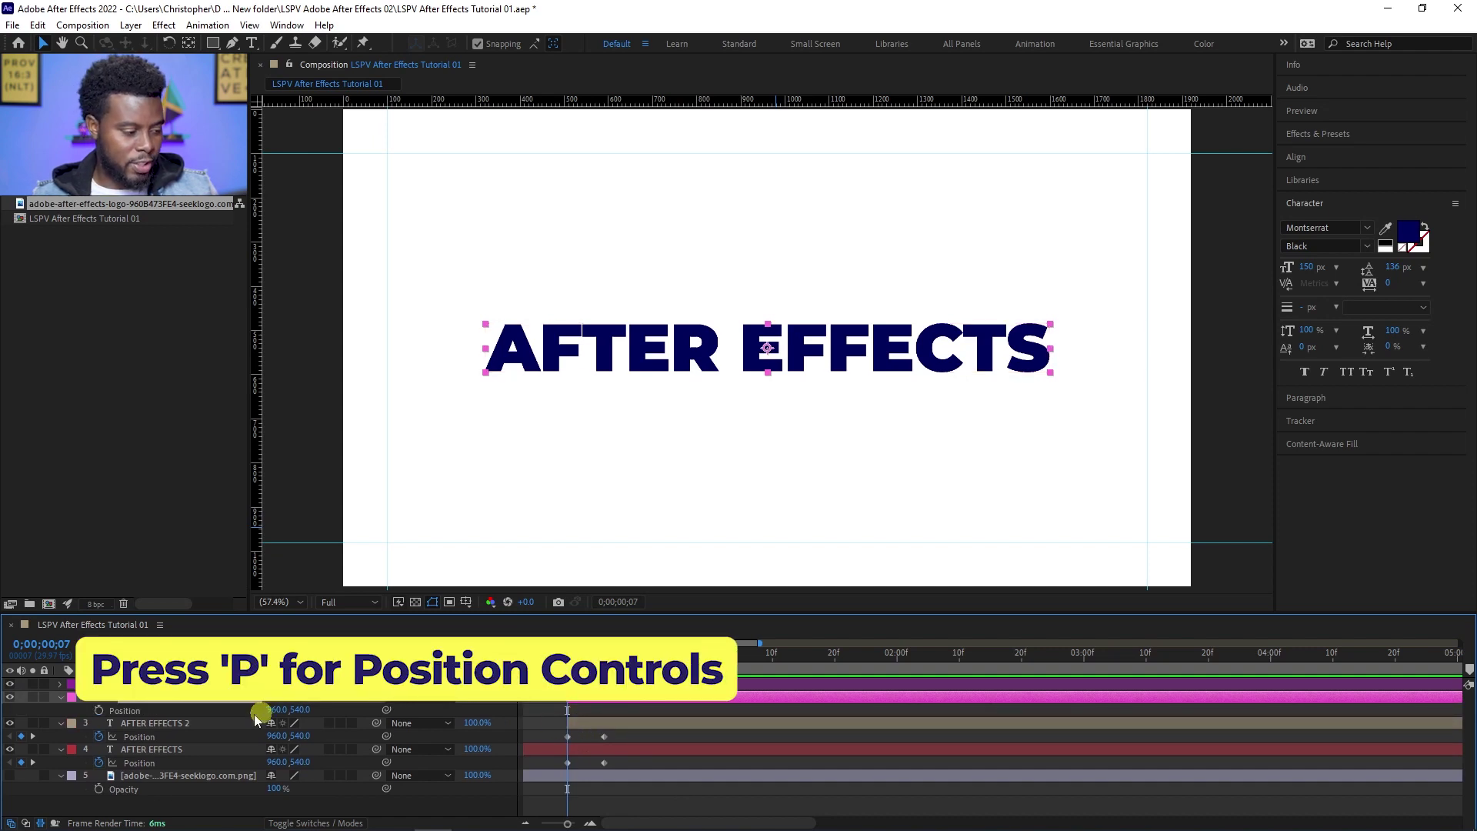
click(100, 709)
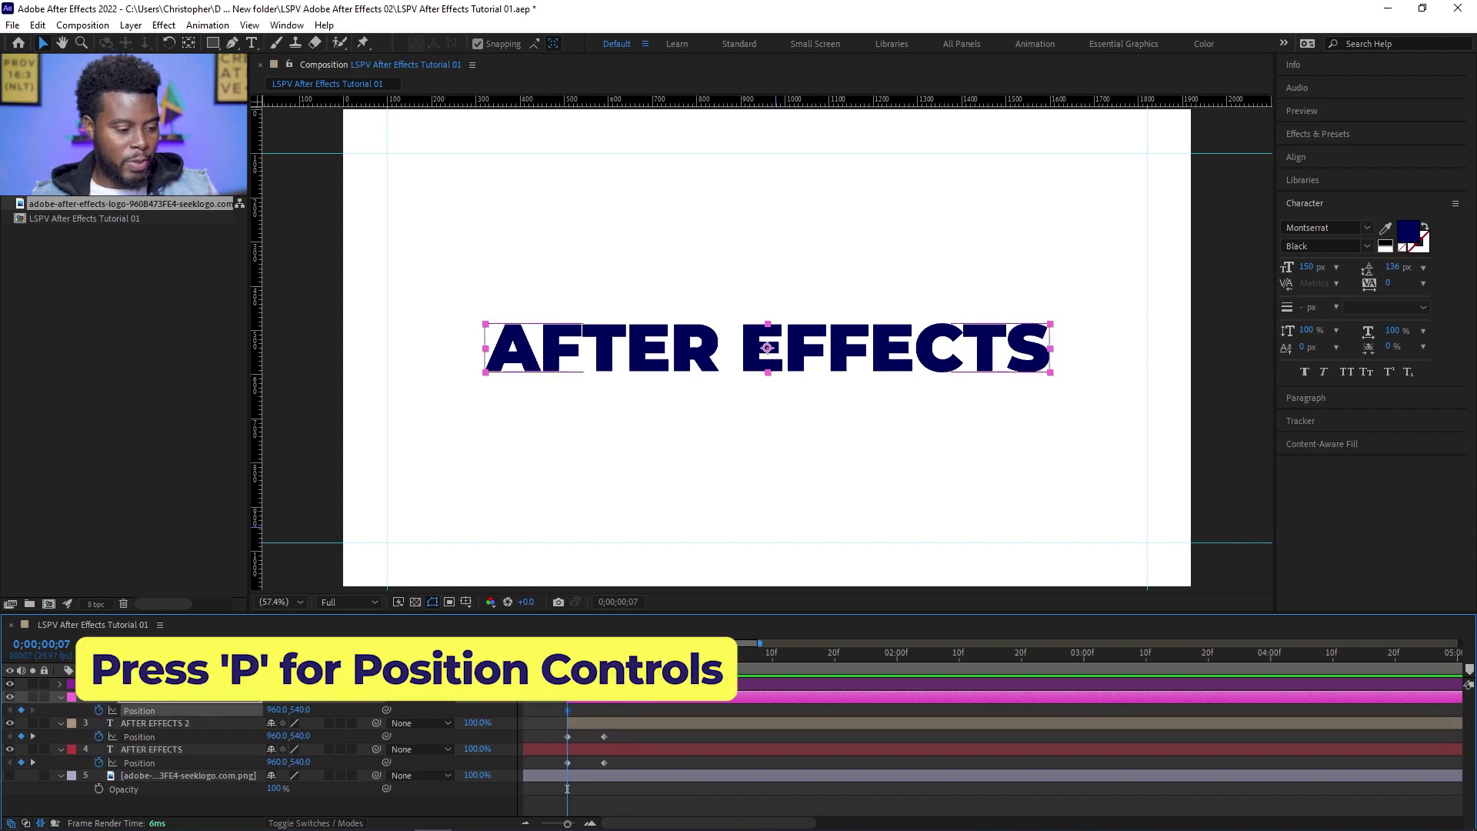
drag(592, 660, 605, 660)
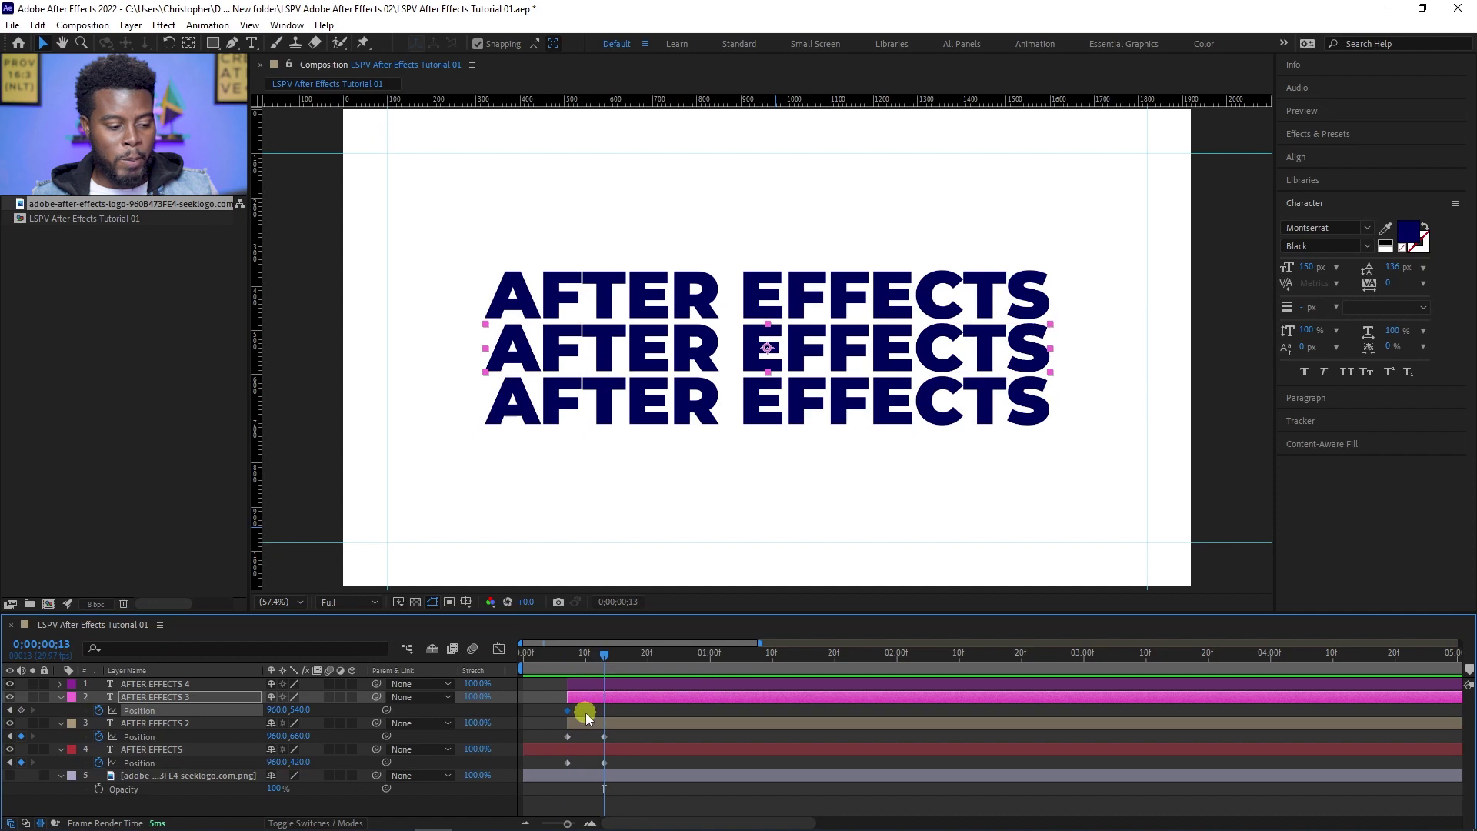
Try shifting the AFTER EFFECTS 3 text left to Position 616, 540 and undo the shift
click(277, 710)
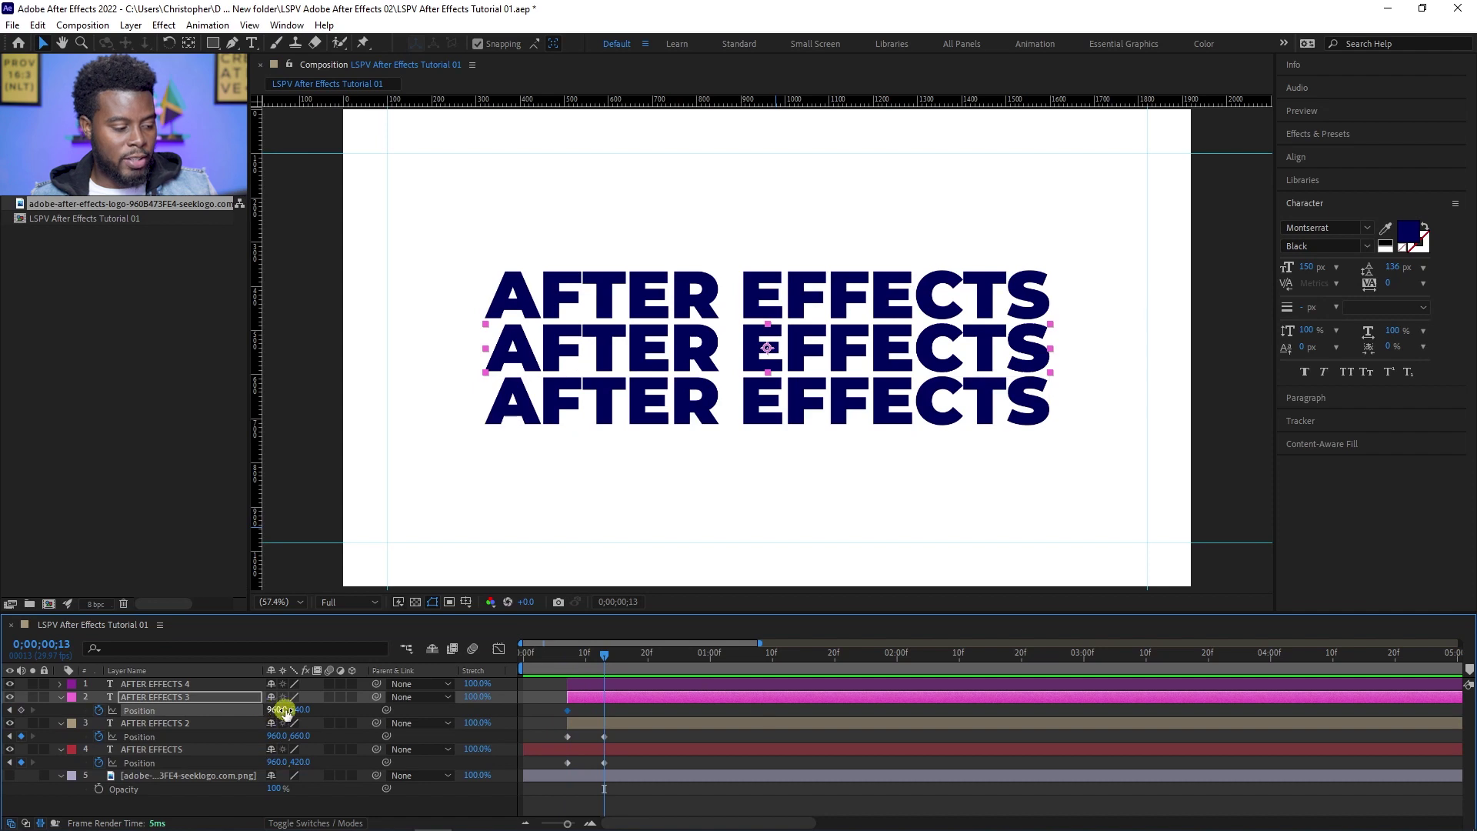
drag(279, 710, 242, 717)
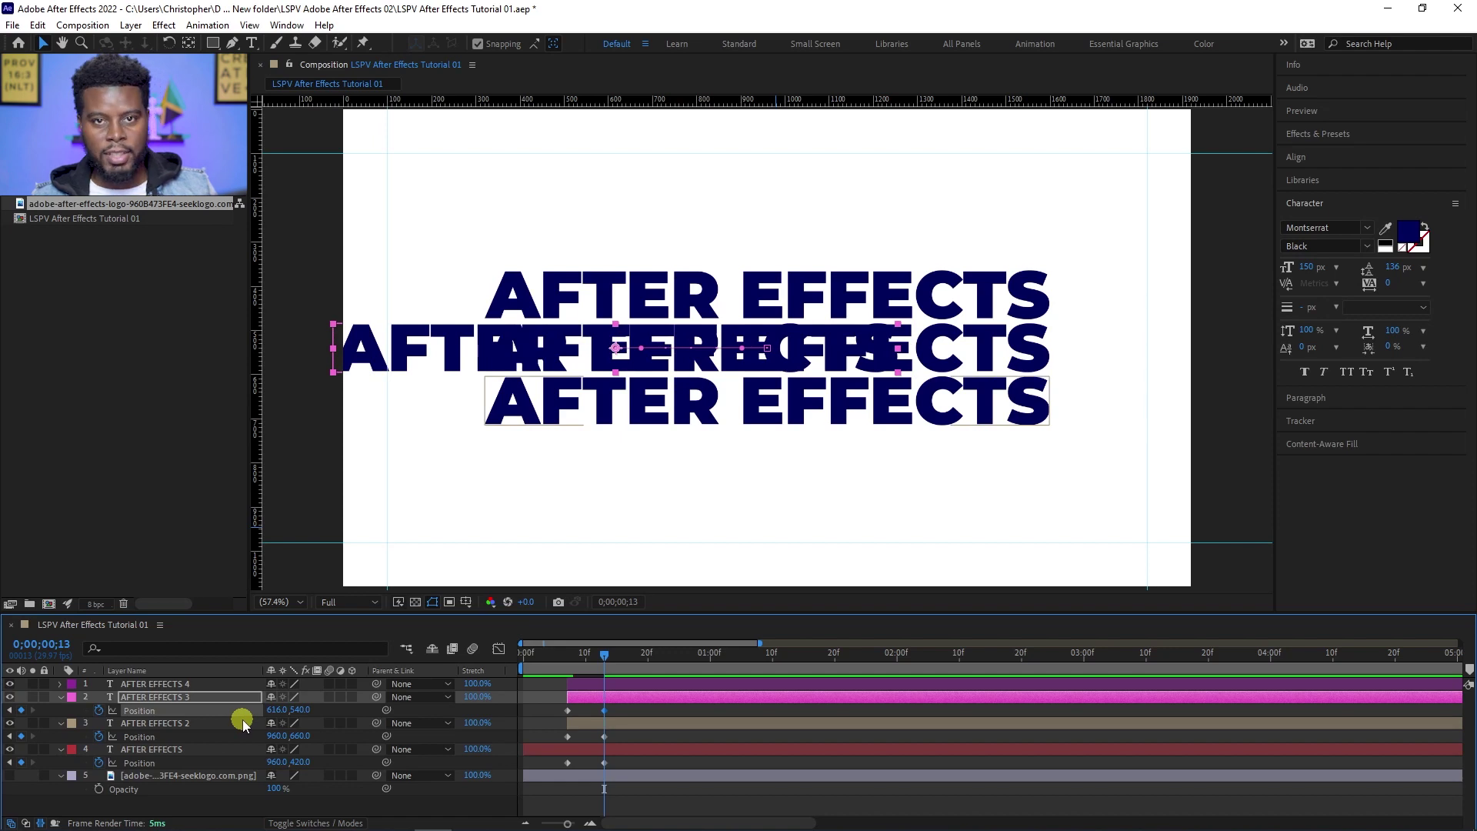
key(ctrl+z)
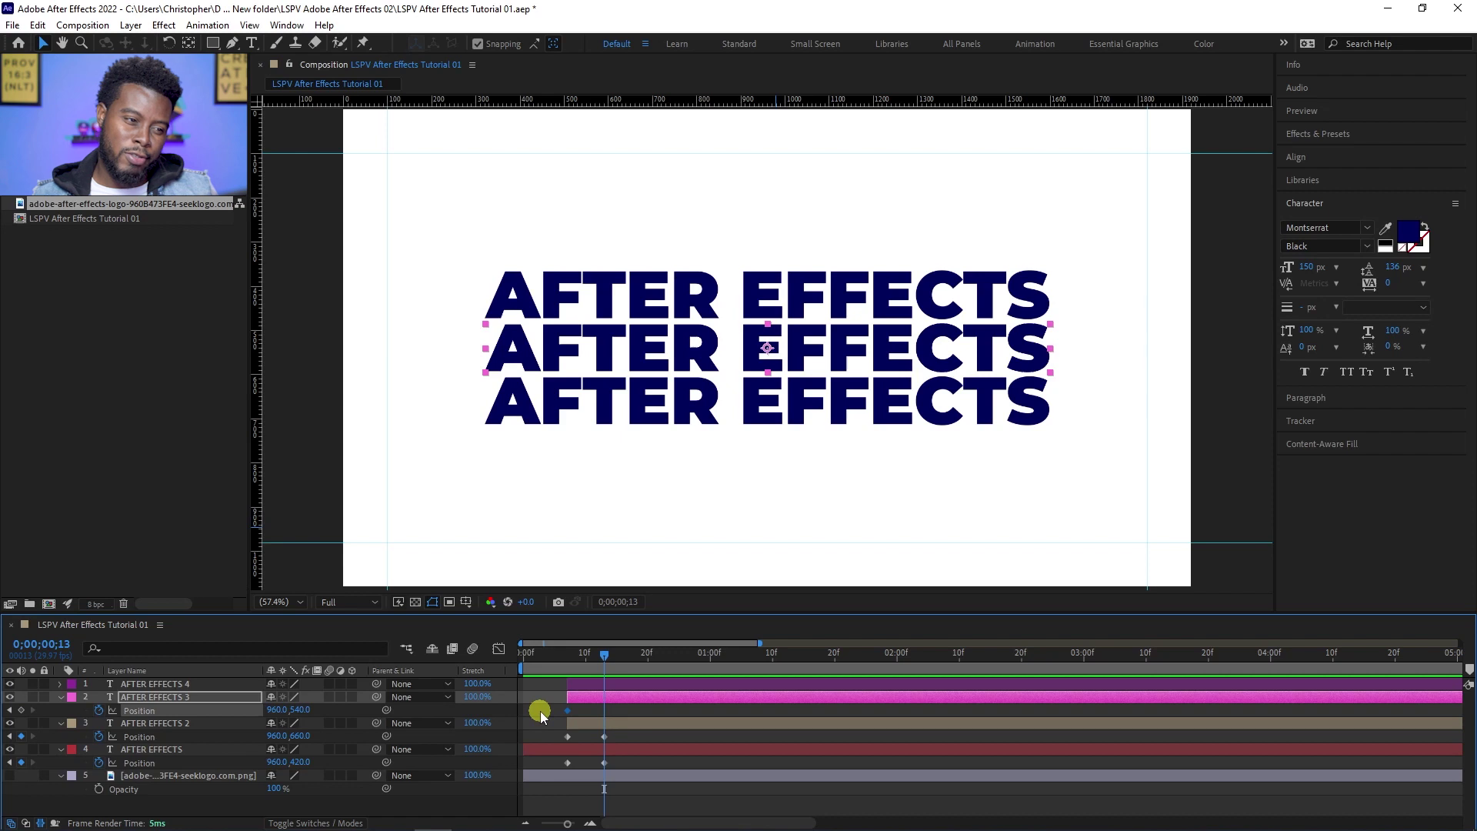
Try nudging the AFTER EFFECTS 3 text left to Position 760, 540 and back right to 900, 540, and discard the resulting keyframe
key(shift+Left)
key(shift+Left)
key(shift+Left)
key(shift+Left)
key(shift+Left)
key(shift+Left)
key(shift+Left)
key(shift+Left)
key(shift+Left)
key(shift+Left)
key(shift+Left)
key(shift+Left)
key(shift+Left)
key(shift+Left)
key(shift+Left)
key(shift+Left)
key(shift+Left)
key(shift+Left)
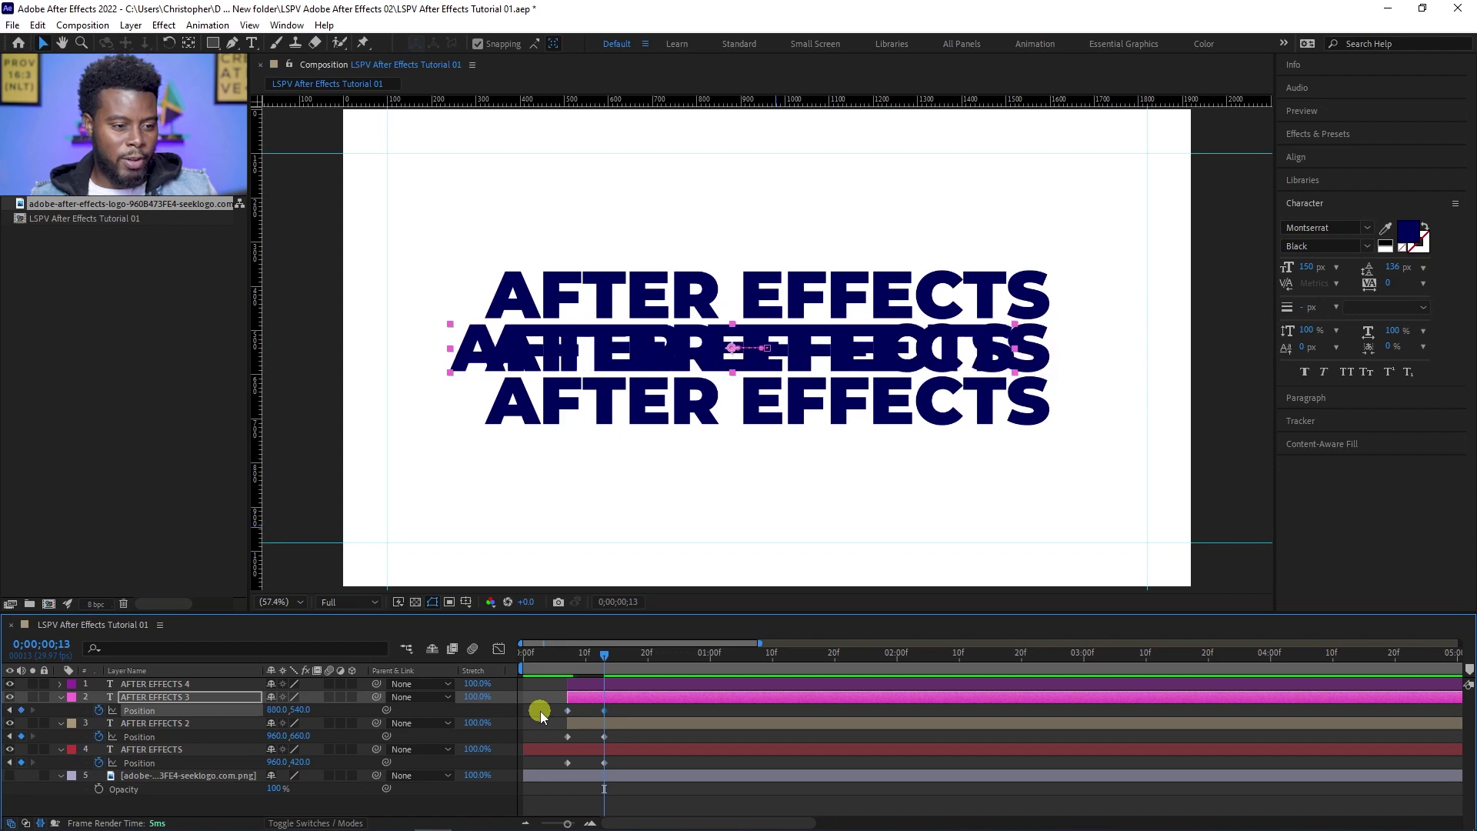
key(shift+Left)
key(shift+Left)
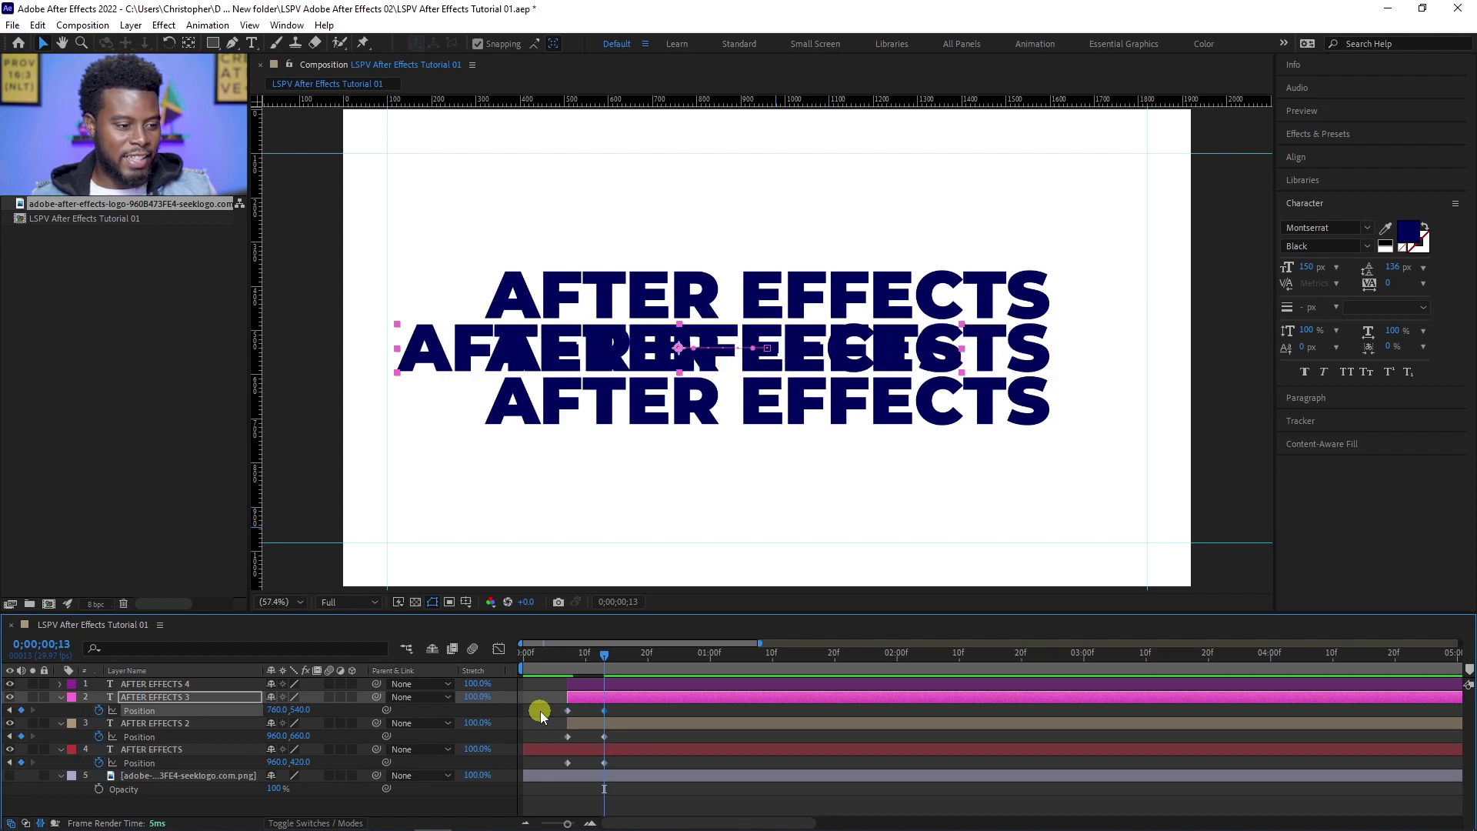
key(shift+Right)
key(shift+Right)
key(shift+Right)
key(shift+Right)
key(shift+Right)
key(shift+Right)
key(shift+Right)
key(shift+Right)
key(shift+Right)
key(shift+Right)
key(shift+Right)
key(shift+Right)
key(shift+Right)
key(shift+Right)
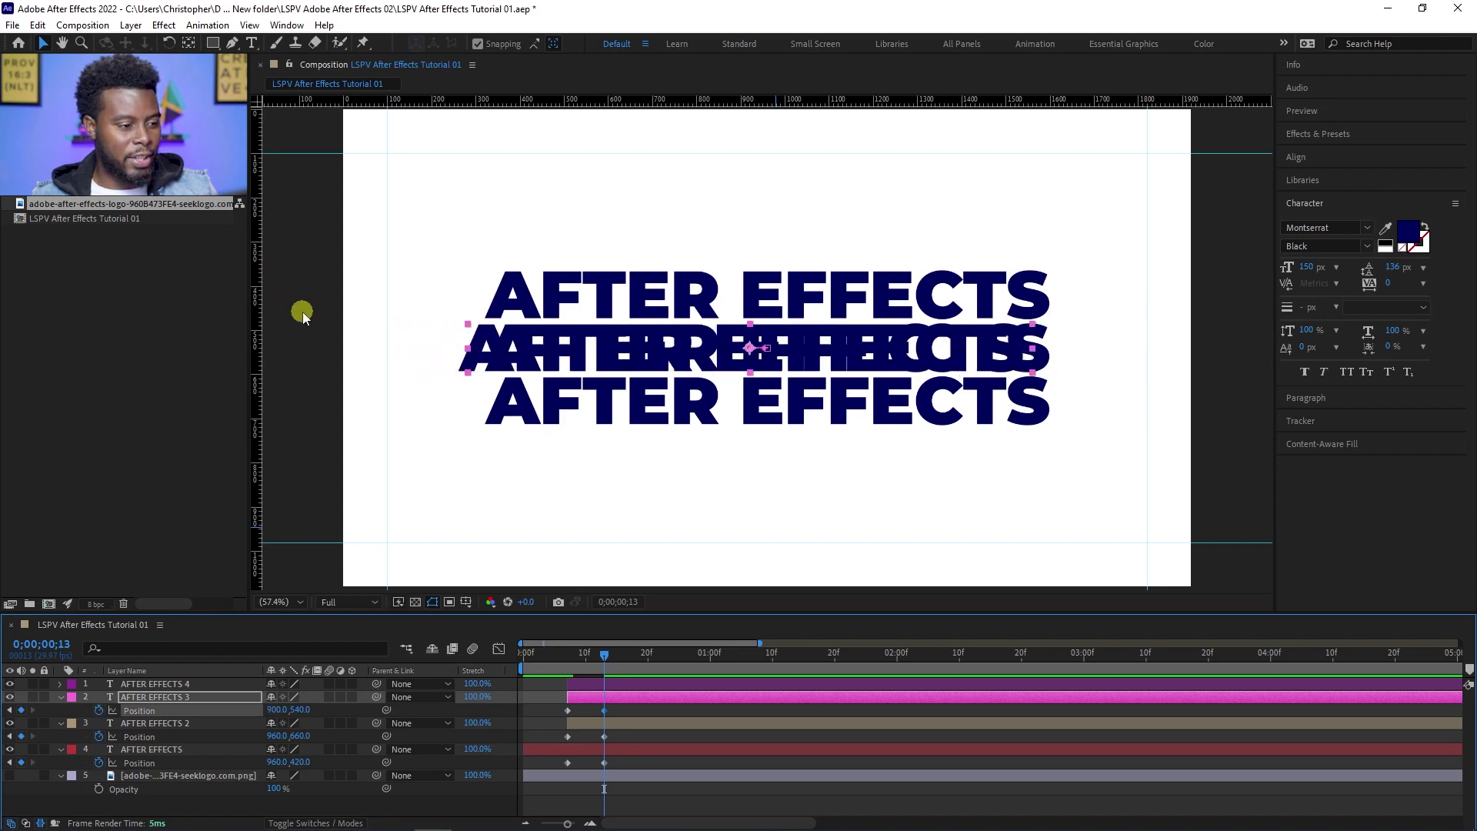
key(Delete)
Add a vertical guide to the composition and set its position to 960
drag(258, 221, 782, 213)
right_click(782, 213)
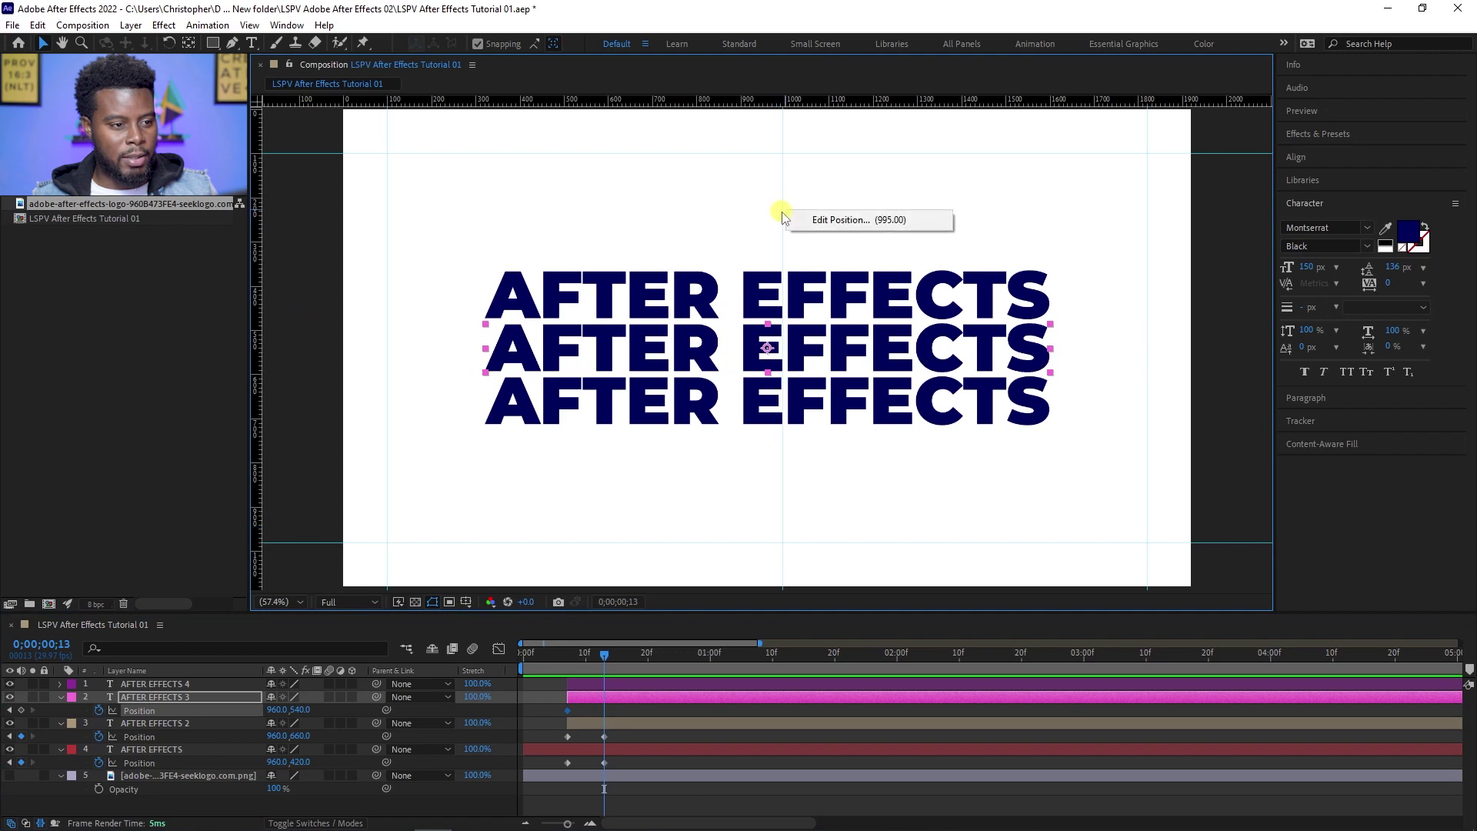
click(839, 220)
text(960)
key(Return)
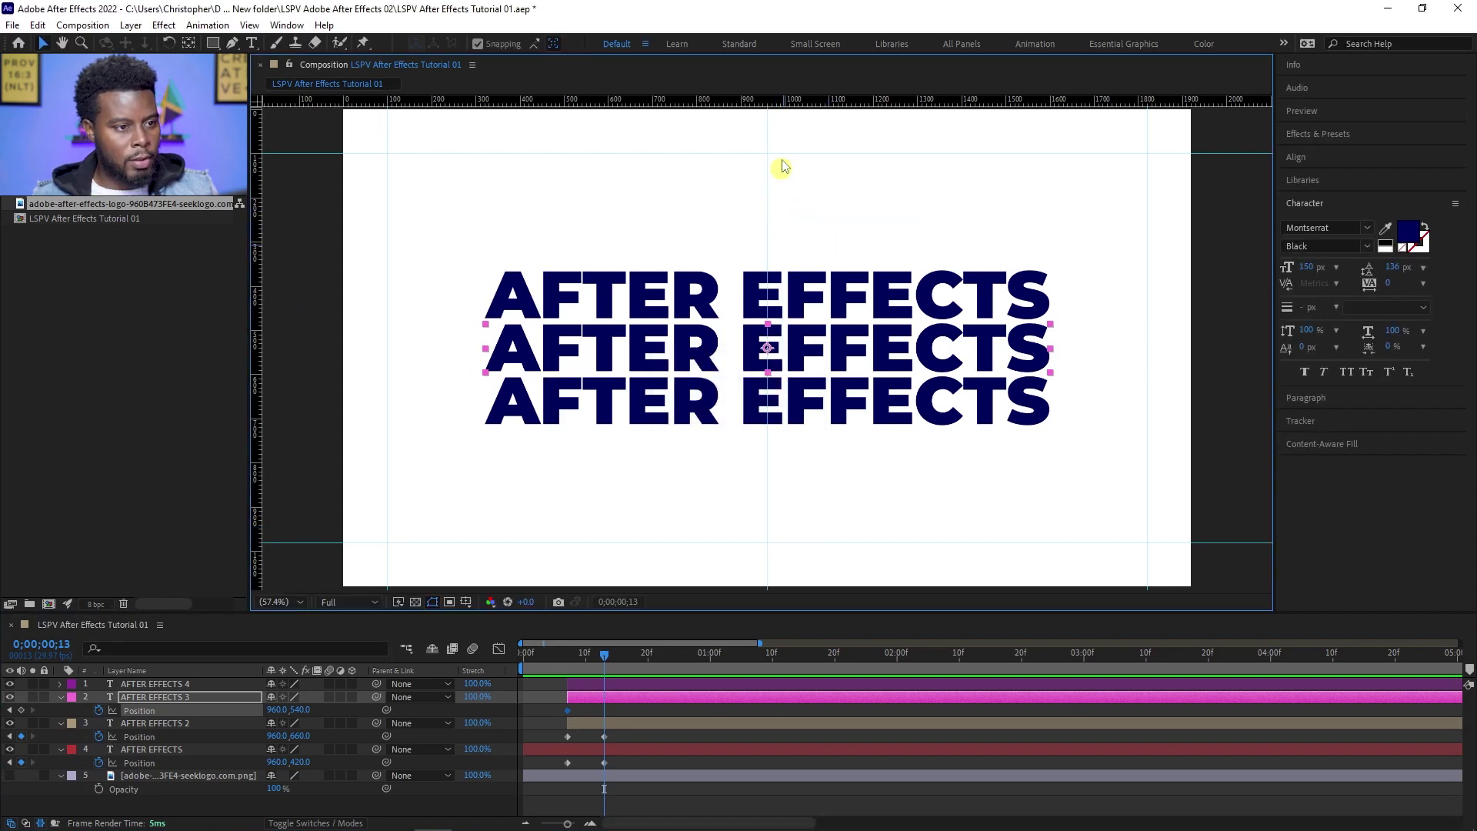
Add a horizontal guide through the vertical centre of the composition and save the project
drag(852, 100, 929, 352)
click(948, 355)
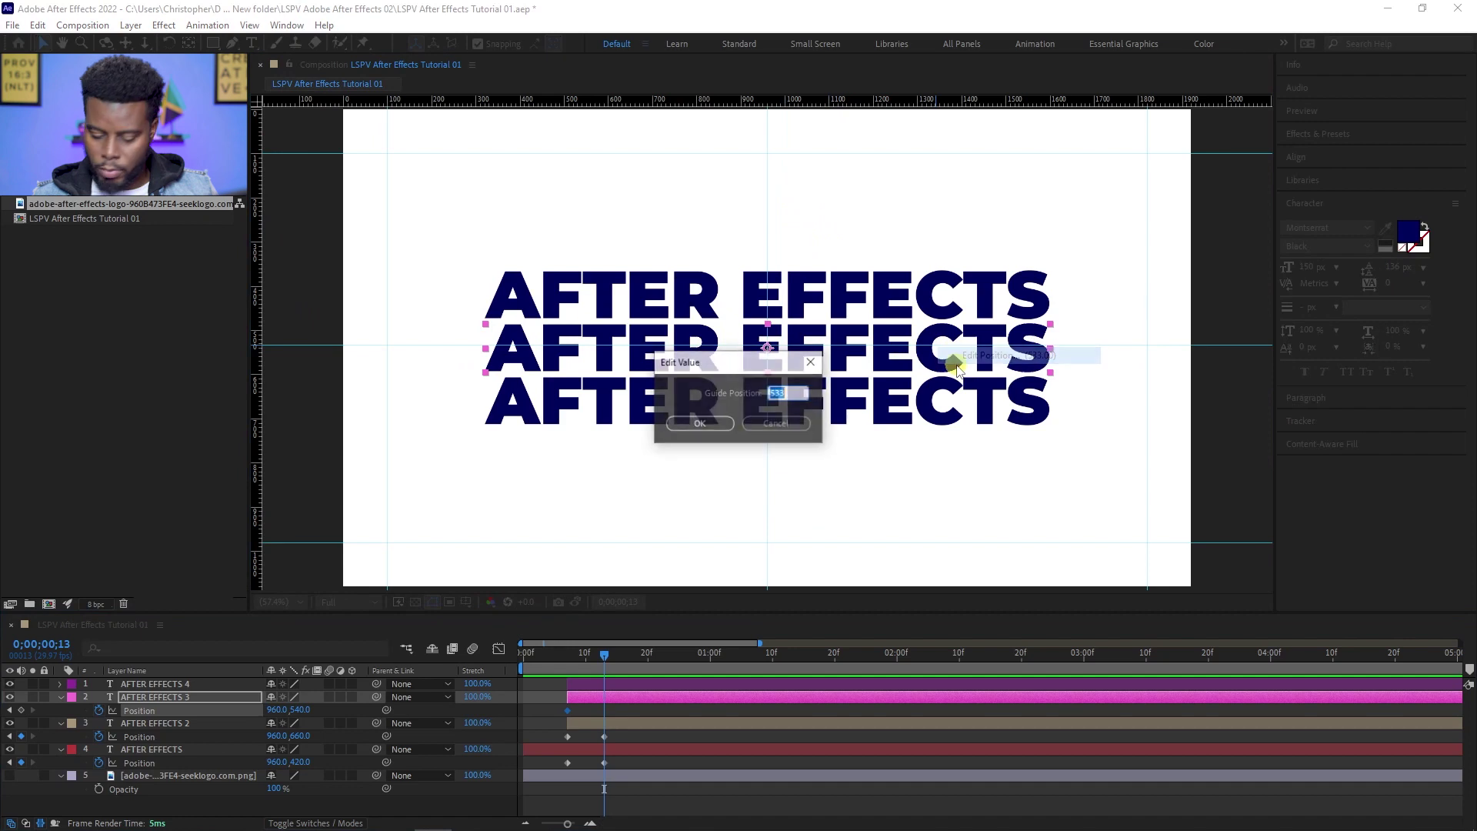
key(Return)
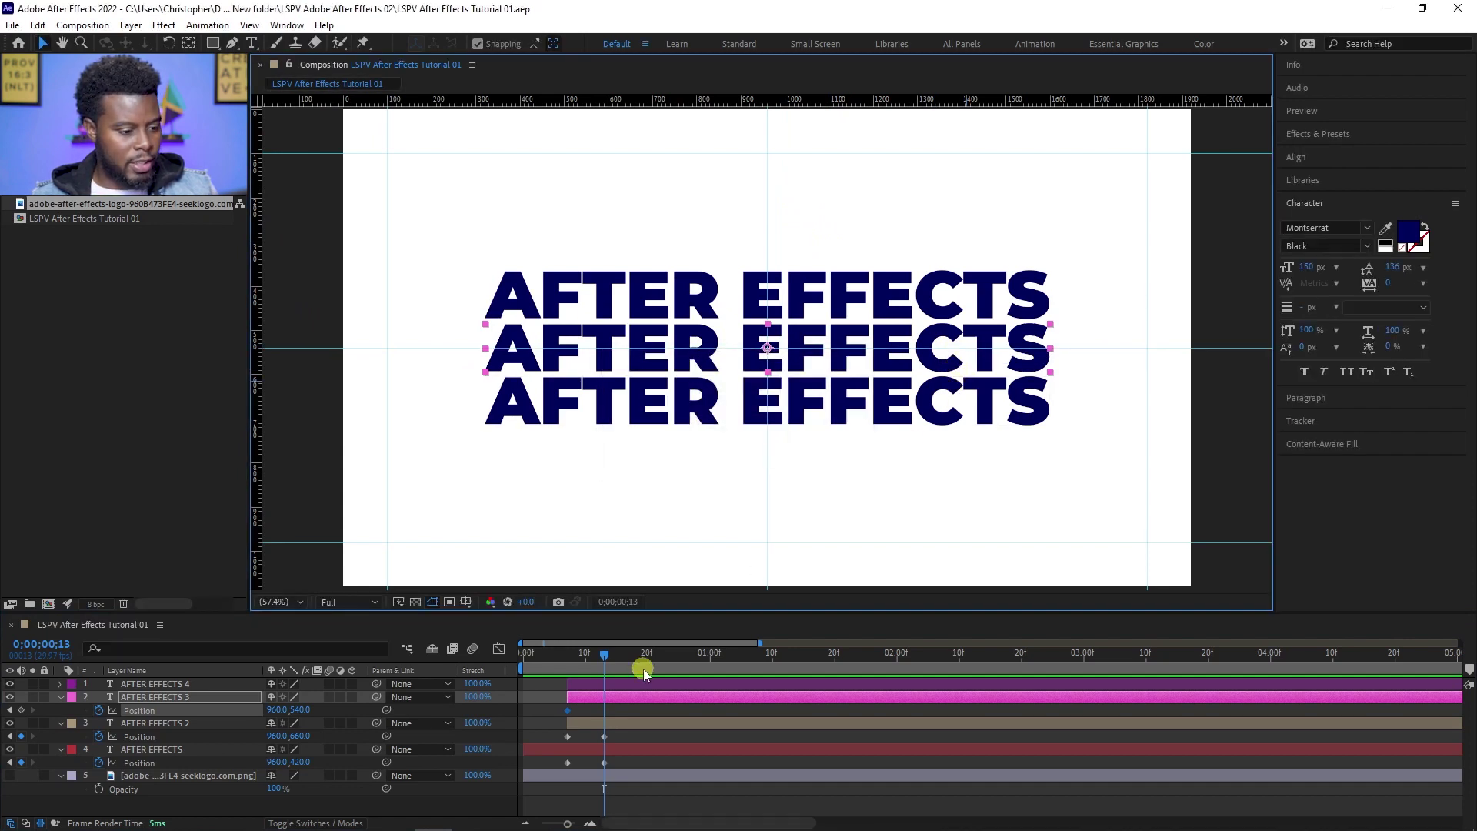
Move the AFTER EFFECTS 3 text left along the centre guide to about Position 321, 540 at 0;00;00;13, keyframing the move
drag(1006, 341, 746, 340)
Add a Position keyframe of 960, 540 to the AFTER EFFECTS 4 layer at 0;00;00;07
click(826, 341)
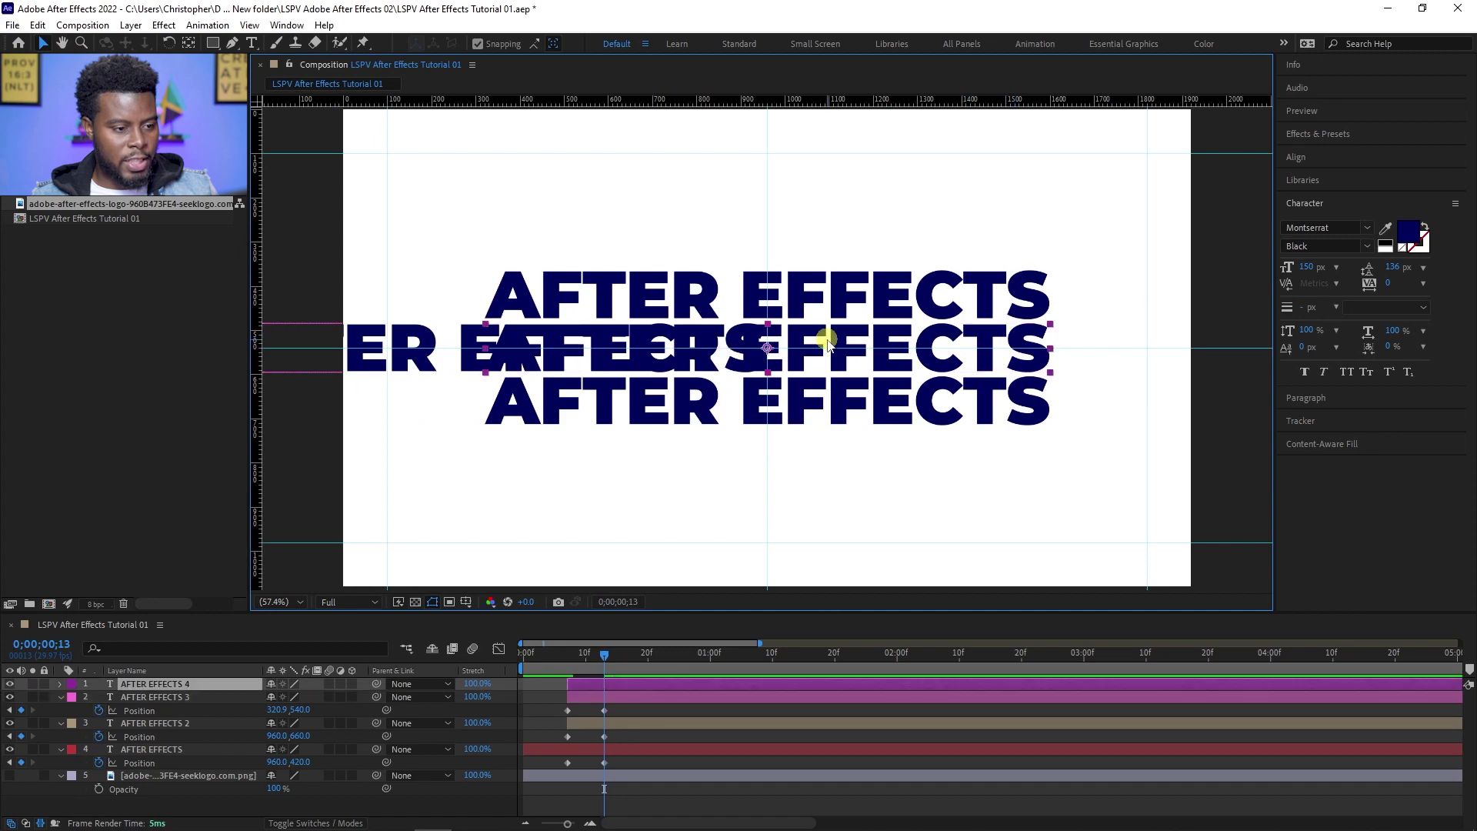
key(p)
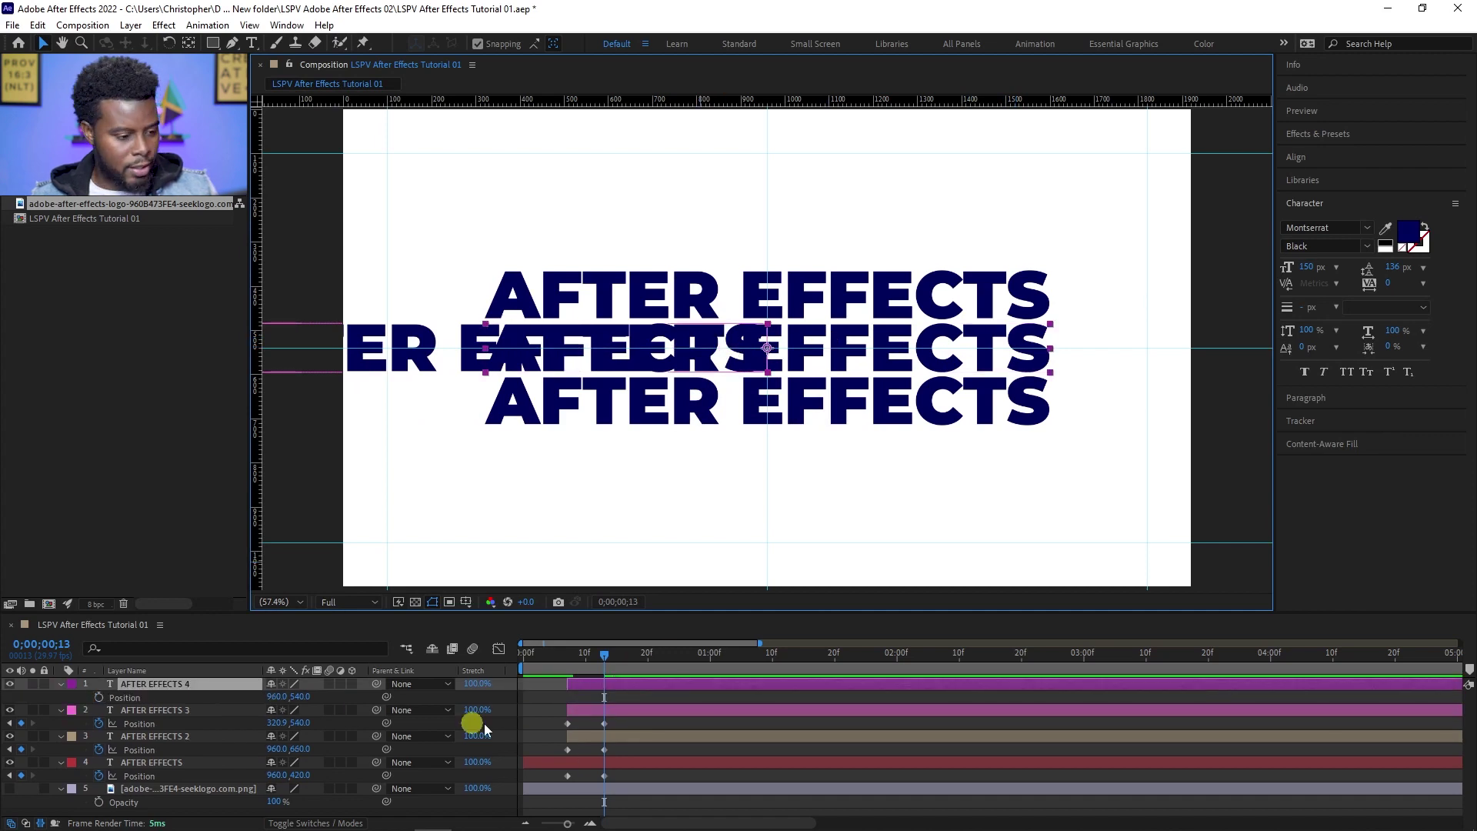
click(570, 659)
click(90, 699)
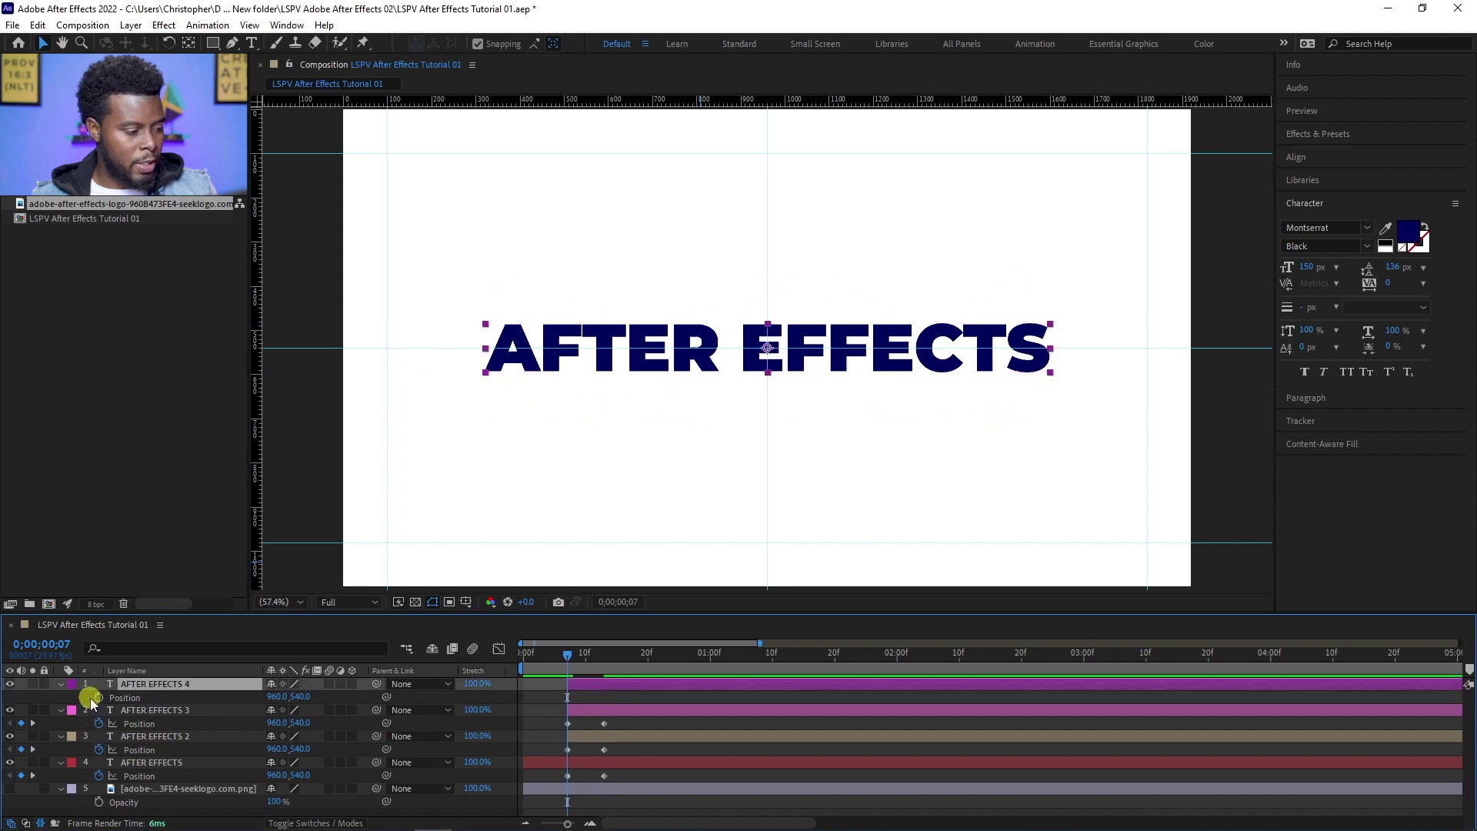
click(604, 724)
click(606, 678)
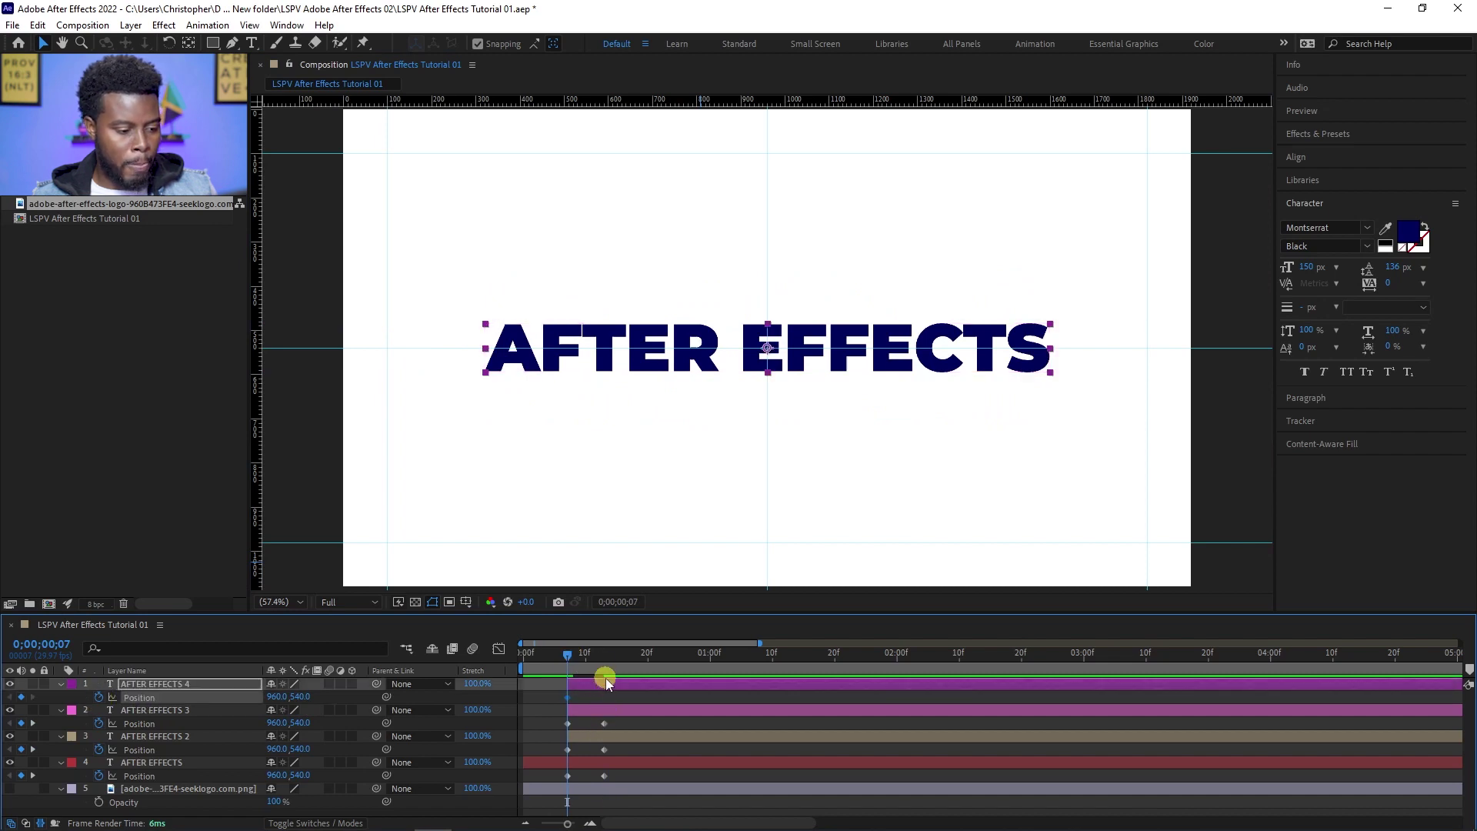
Hide the AFTER EFFECTS 3 layer and move the AFTER EFFECTS 4 text right along the centre guide to about Position 1599, 540 at 0;00;00;13
drag(593, 658, 607, 659)
click(606, 722)
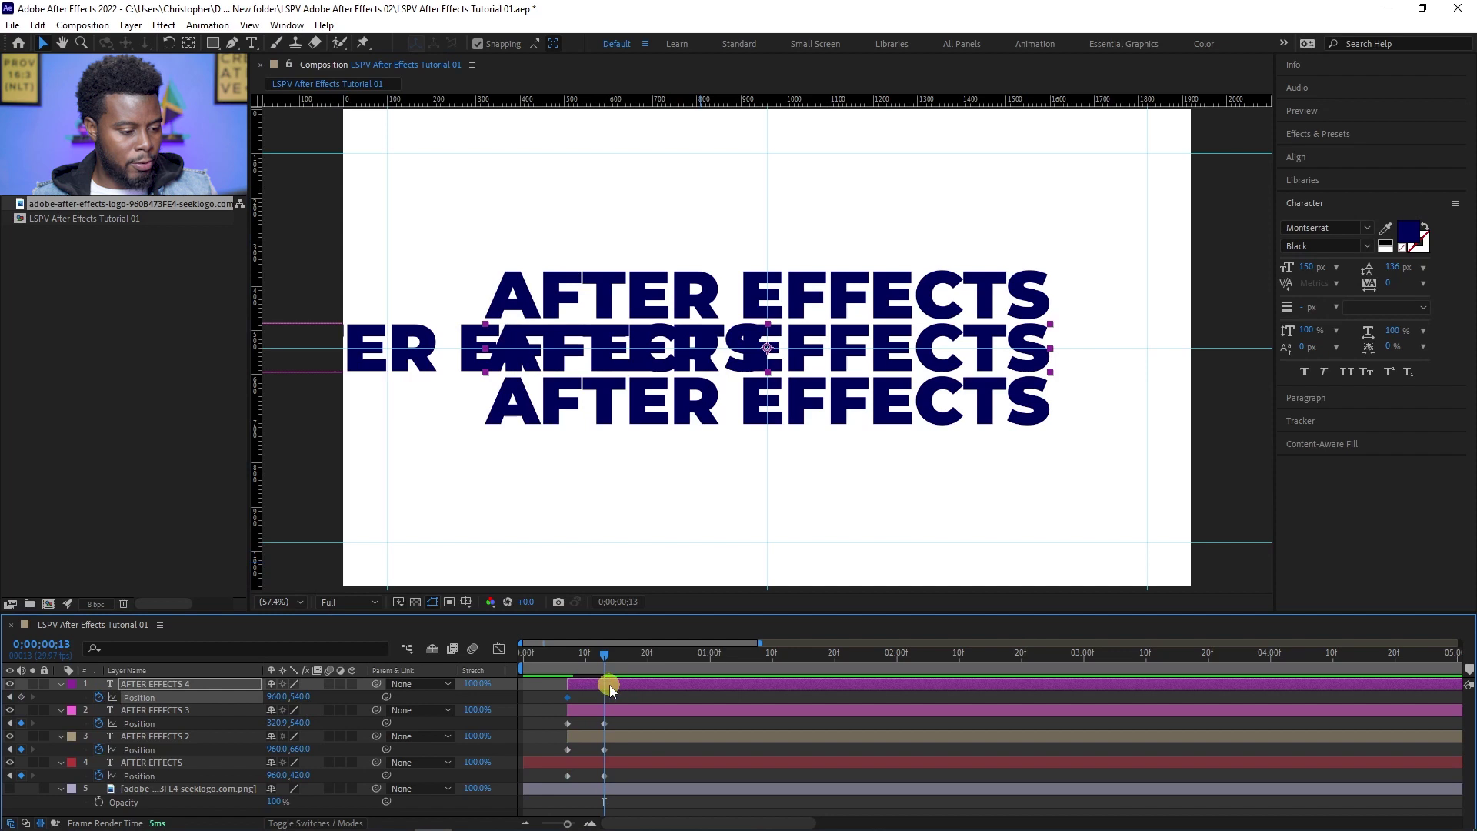
click(823, 349)
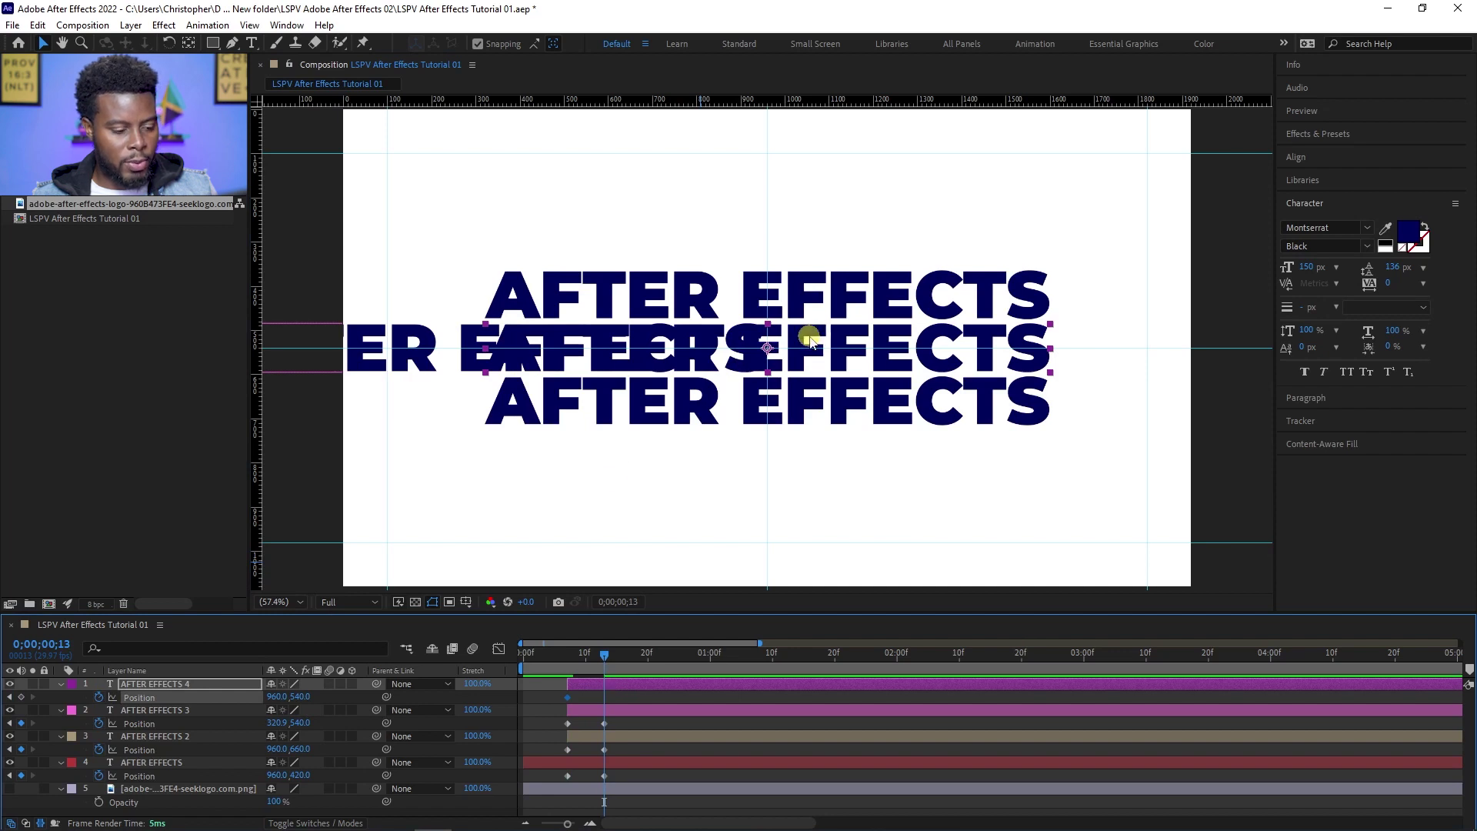
click(9, 709)
click(11, 710)
click(11, 711)
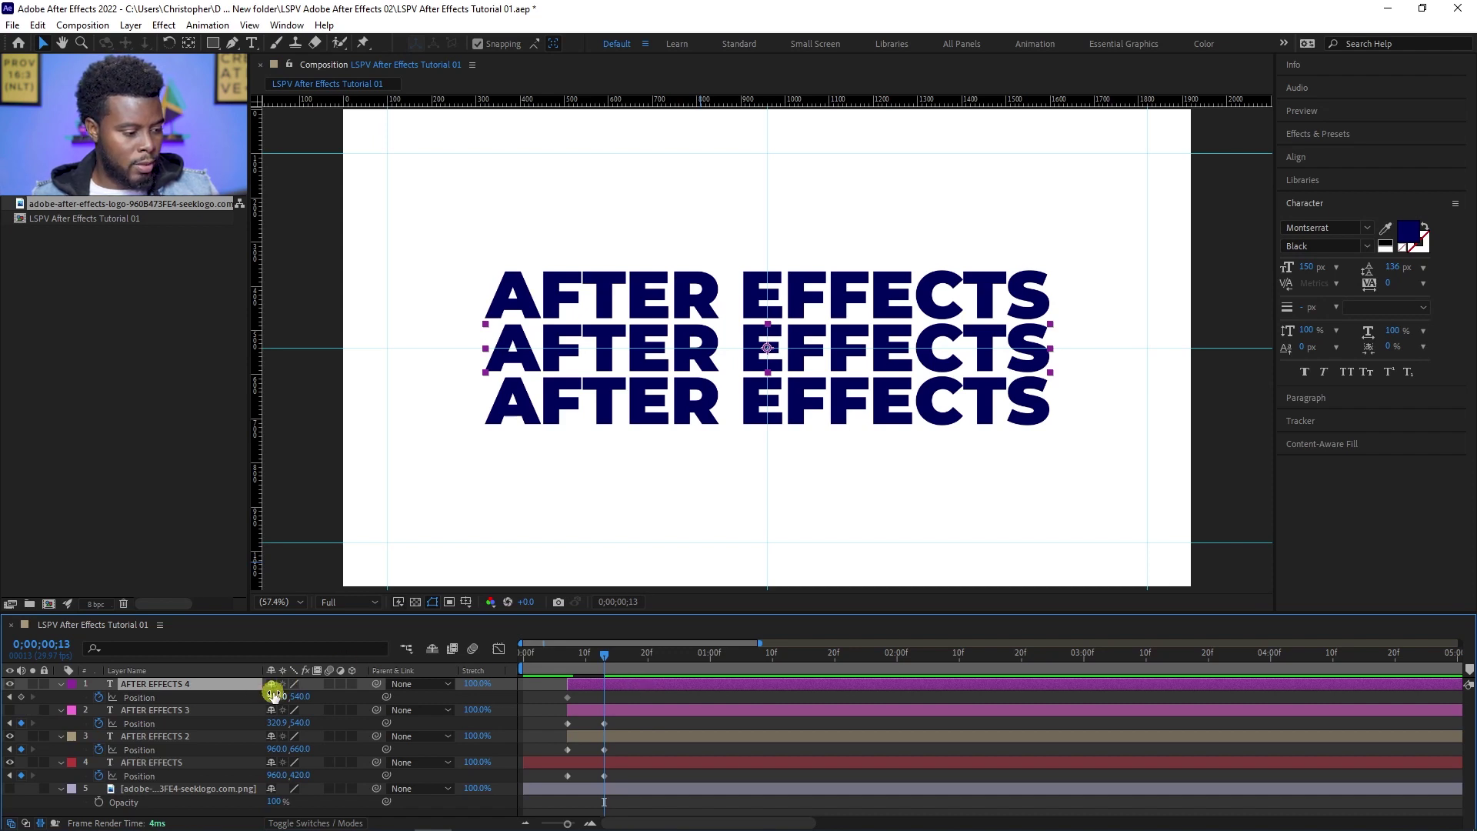
drag(636, 335, 922, 352)
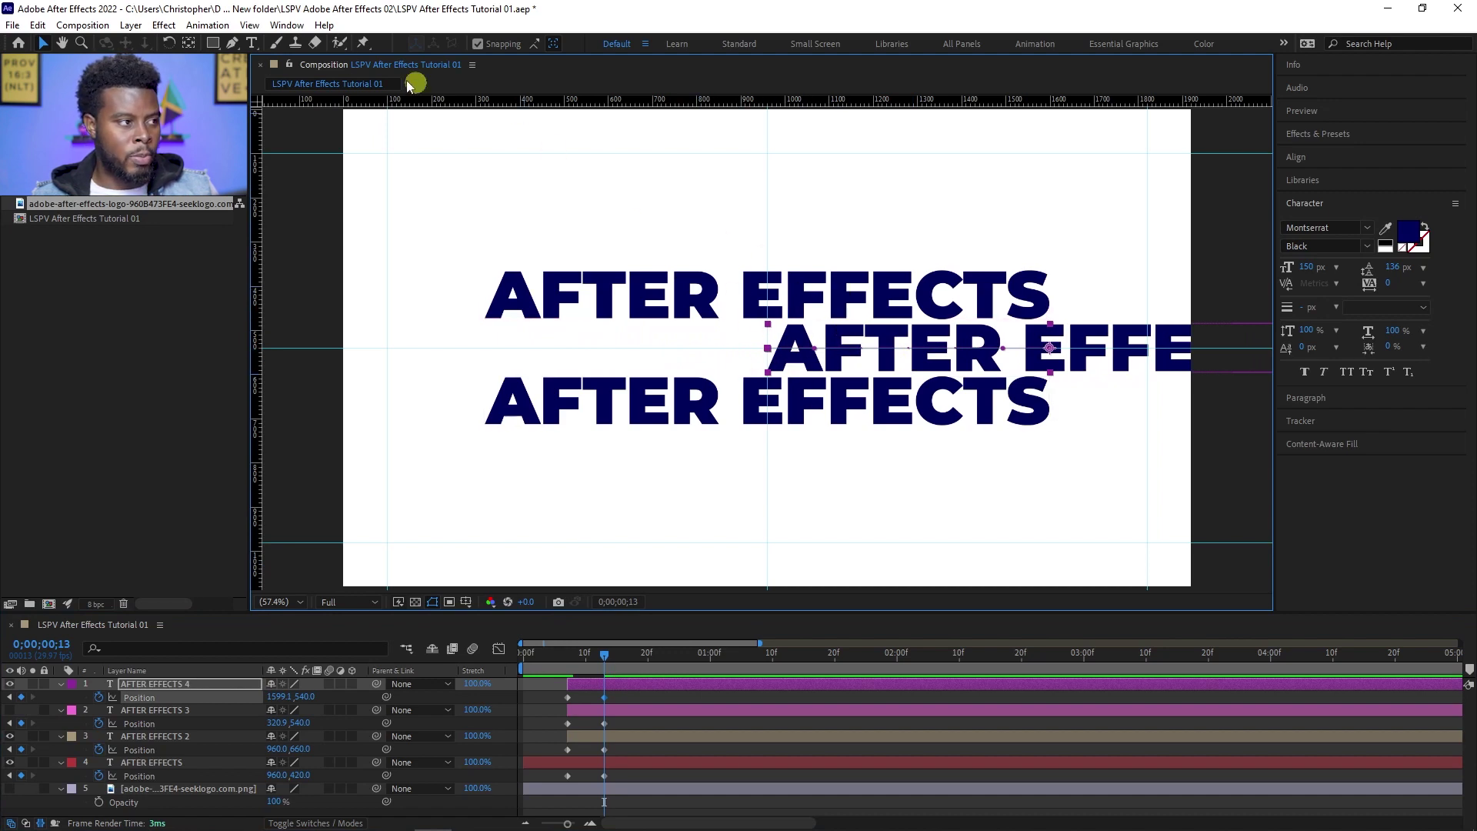
click(248, 25)
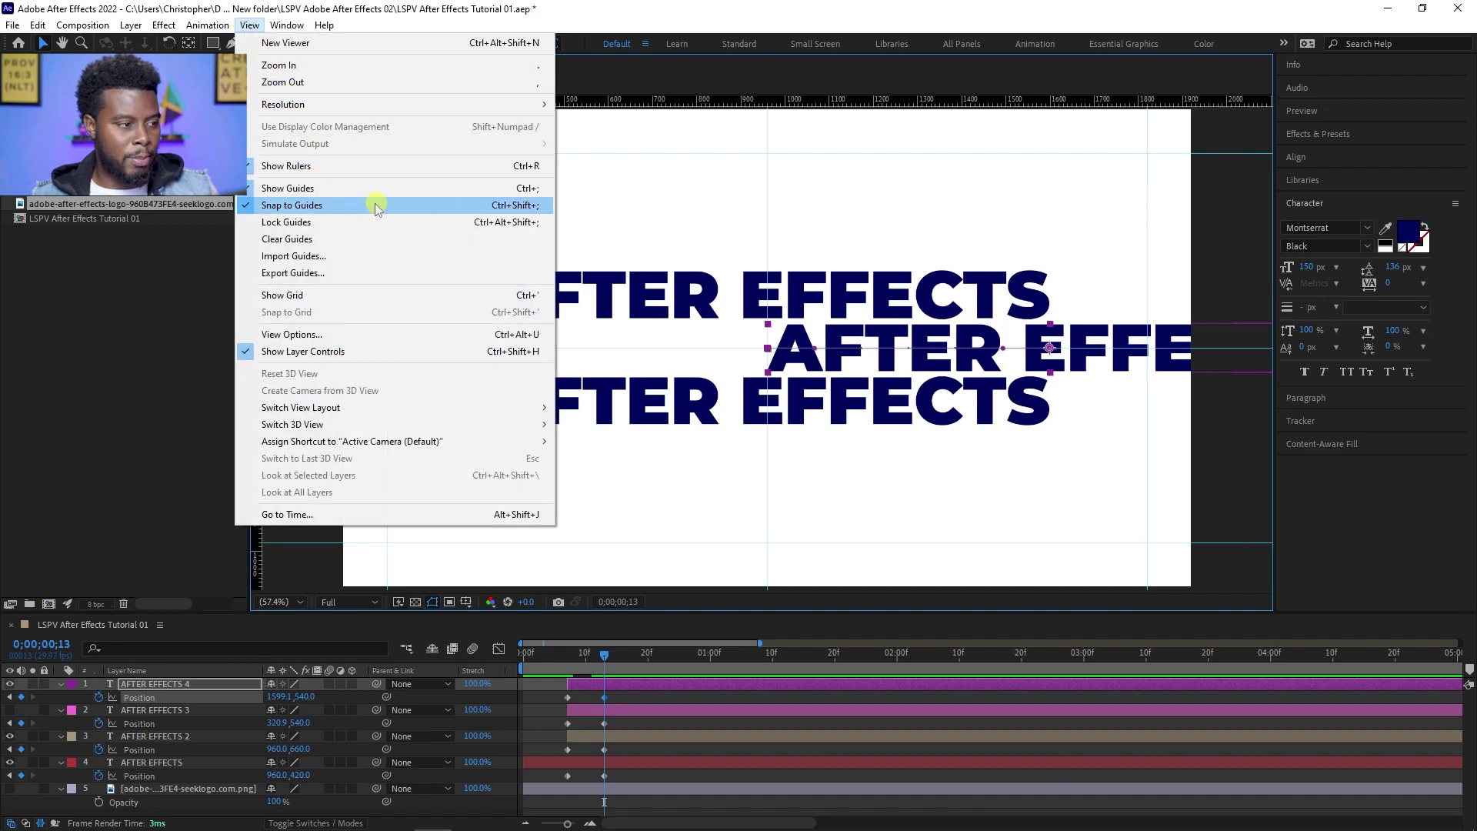
click(758, 314)
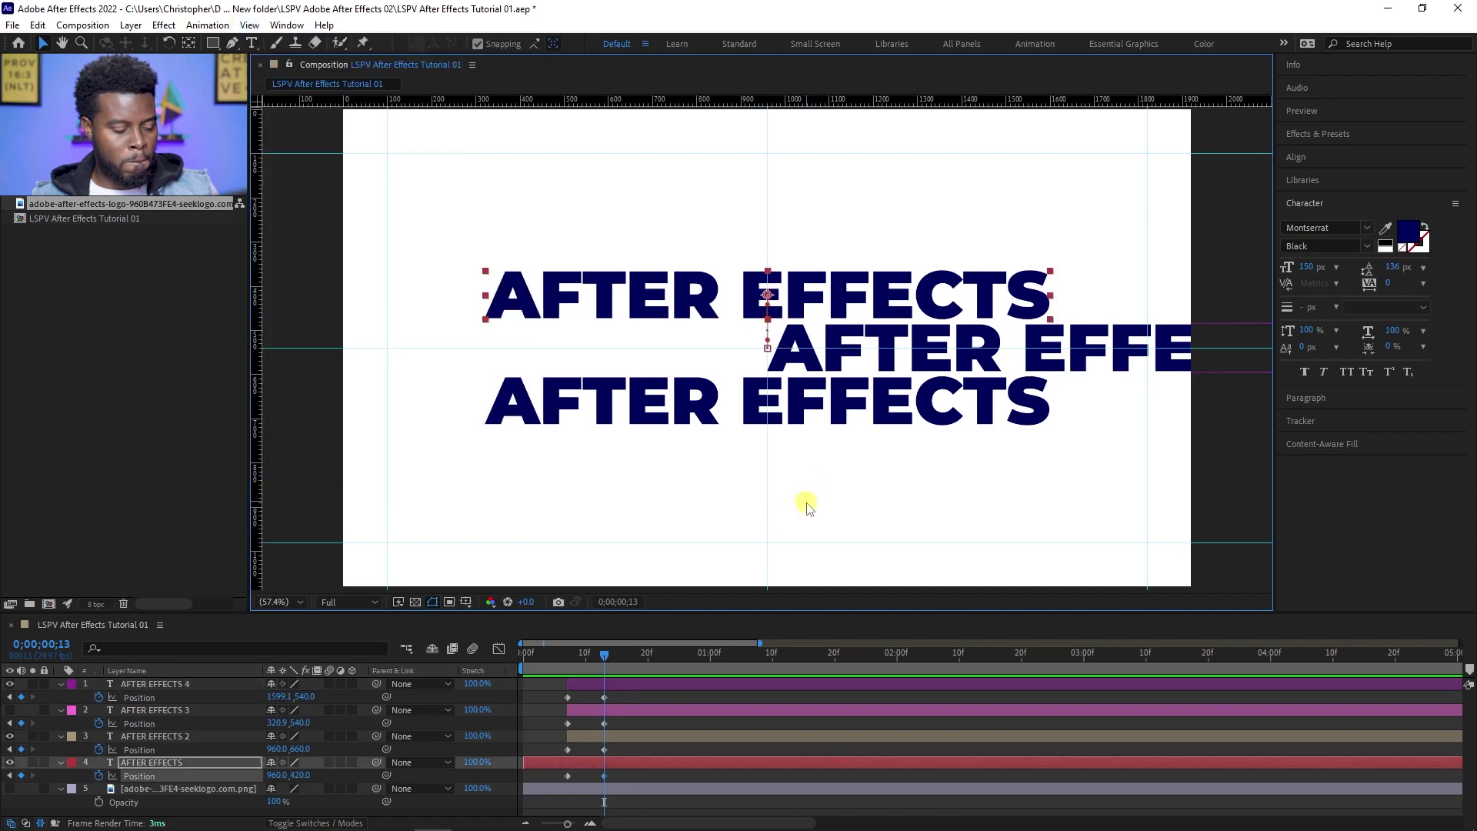
Collapse the layer properties and preview the animation from the first frame
drag(580, 669, 522, 670)
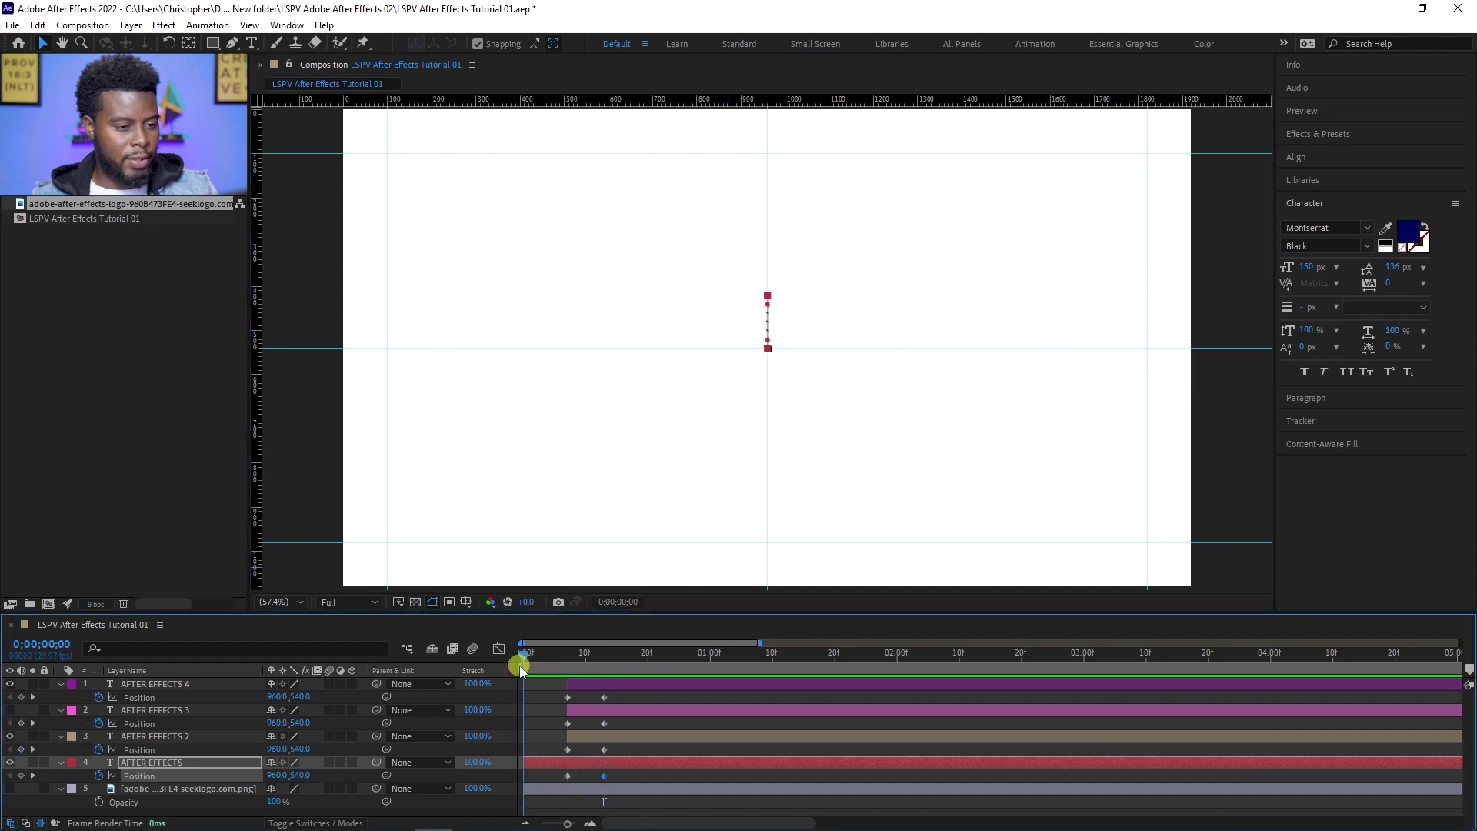
click(717, 700)
key(u)
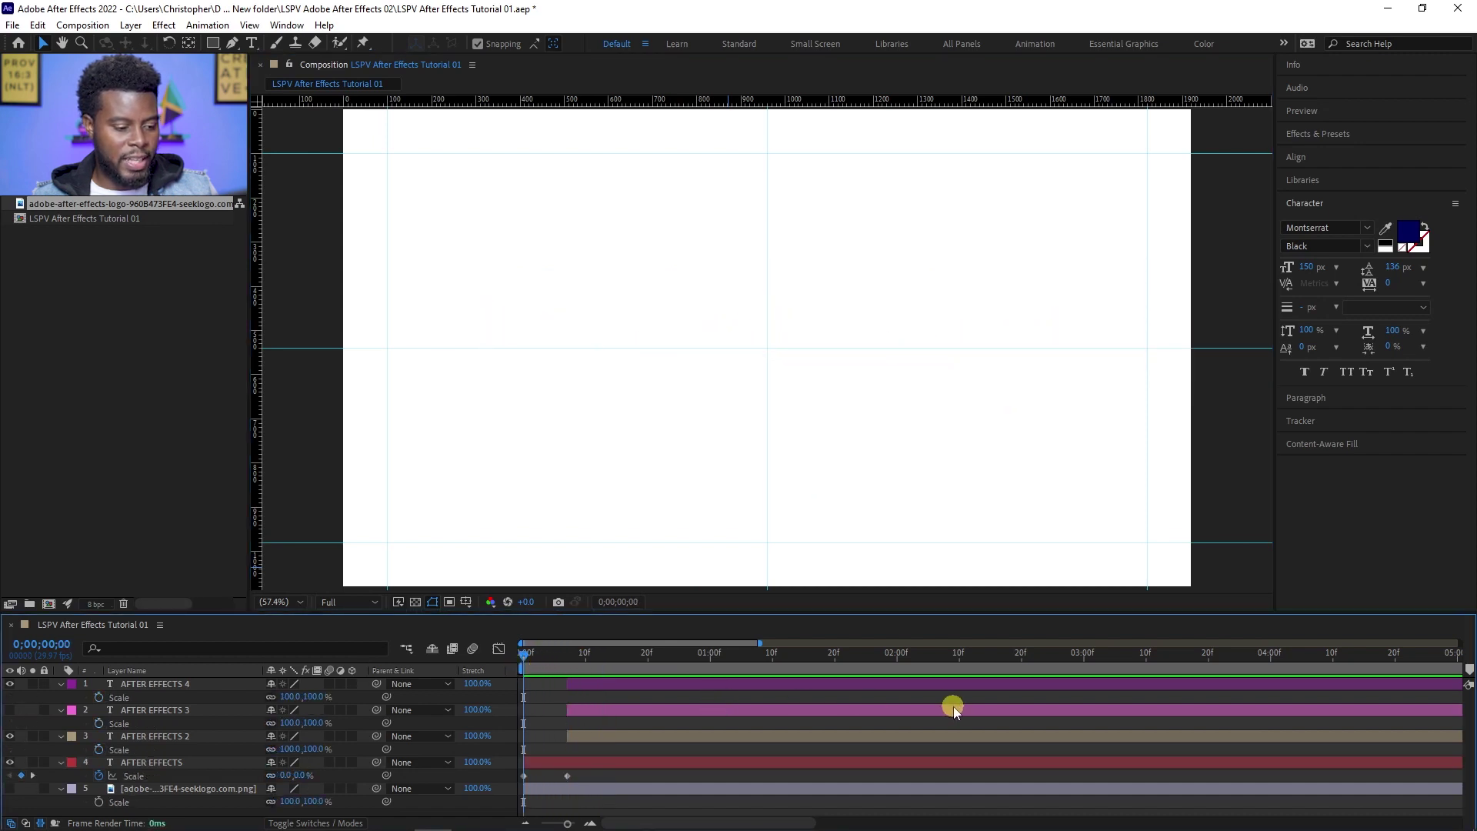
key(space)
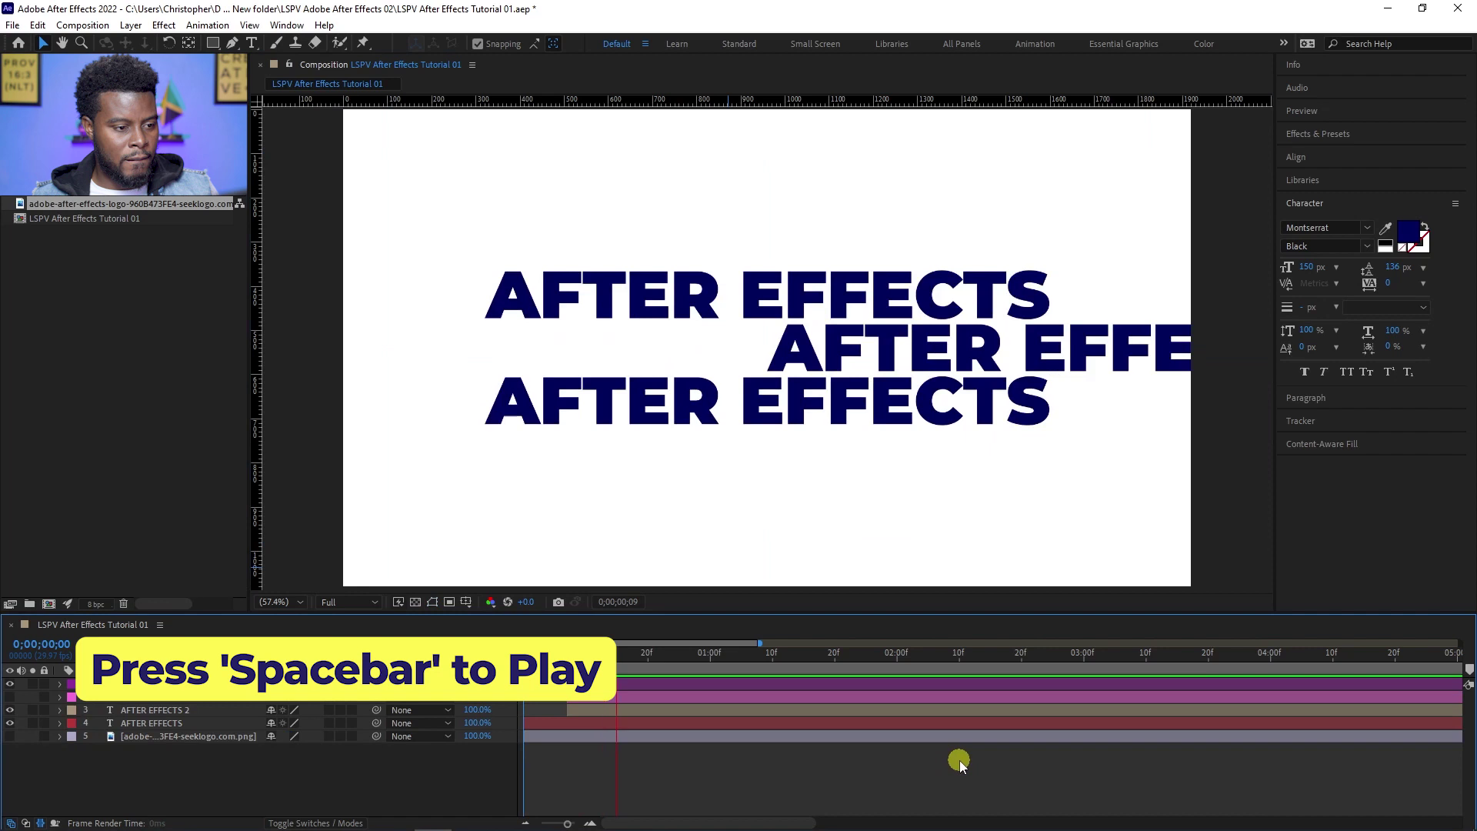
key(space)
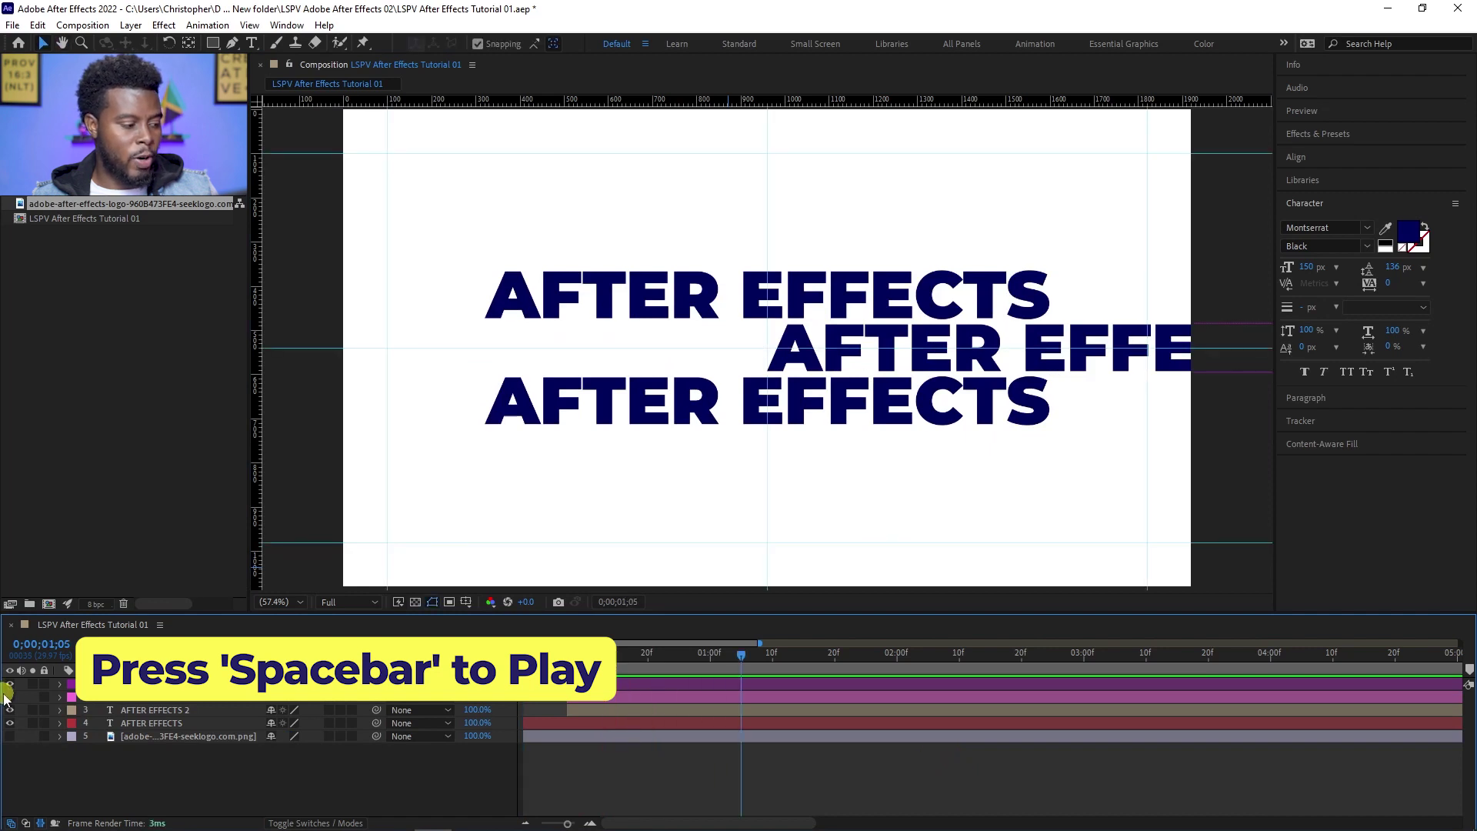
Make the AFTER EFFECTS 3 layer visible again and replay the animation from the start several times
click(596, 653)
drag(595, 649, 408, 661)
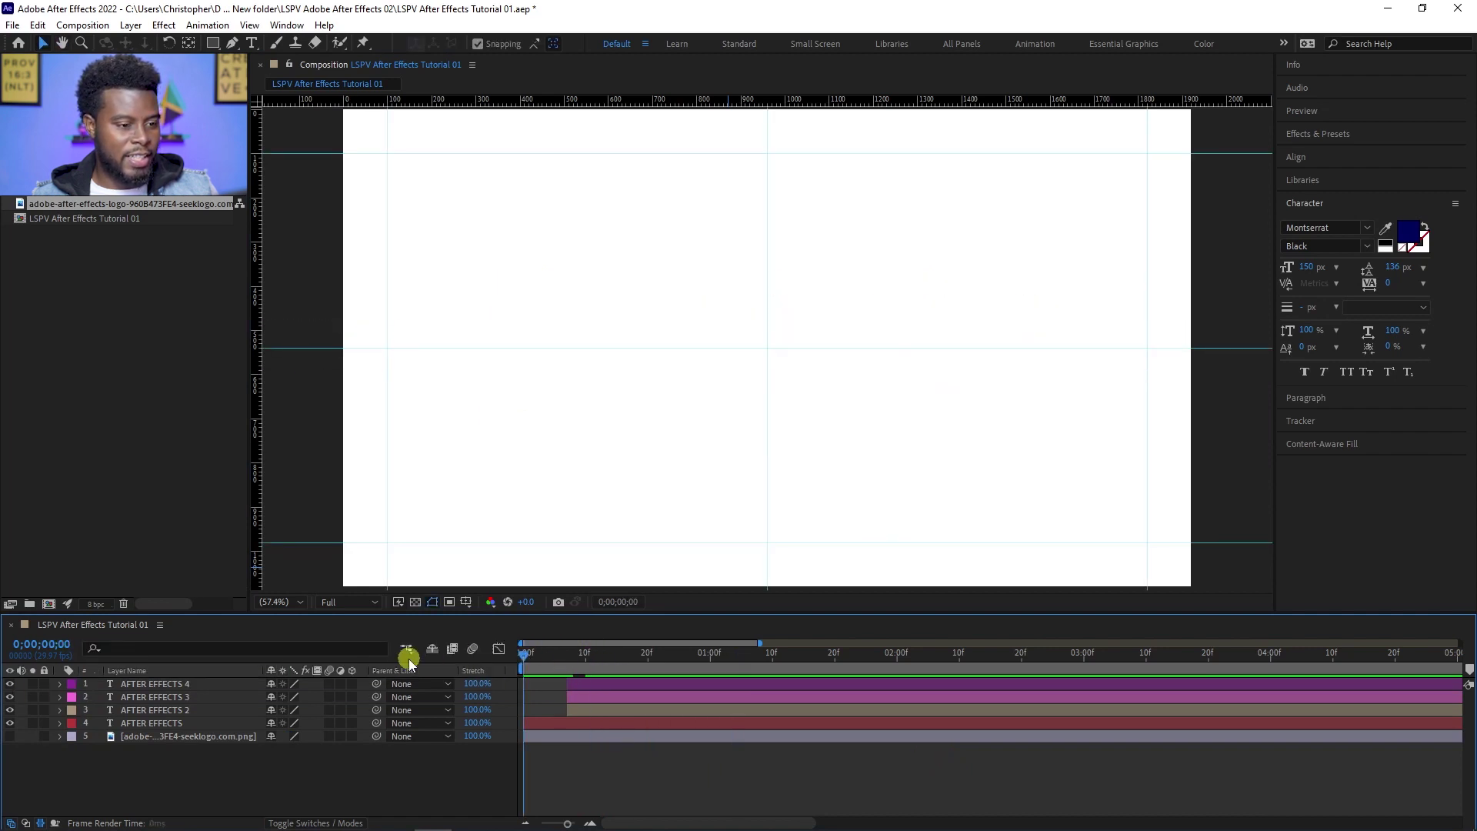
key(space)
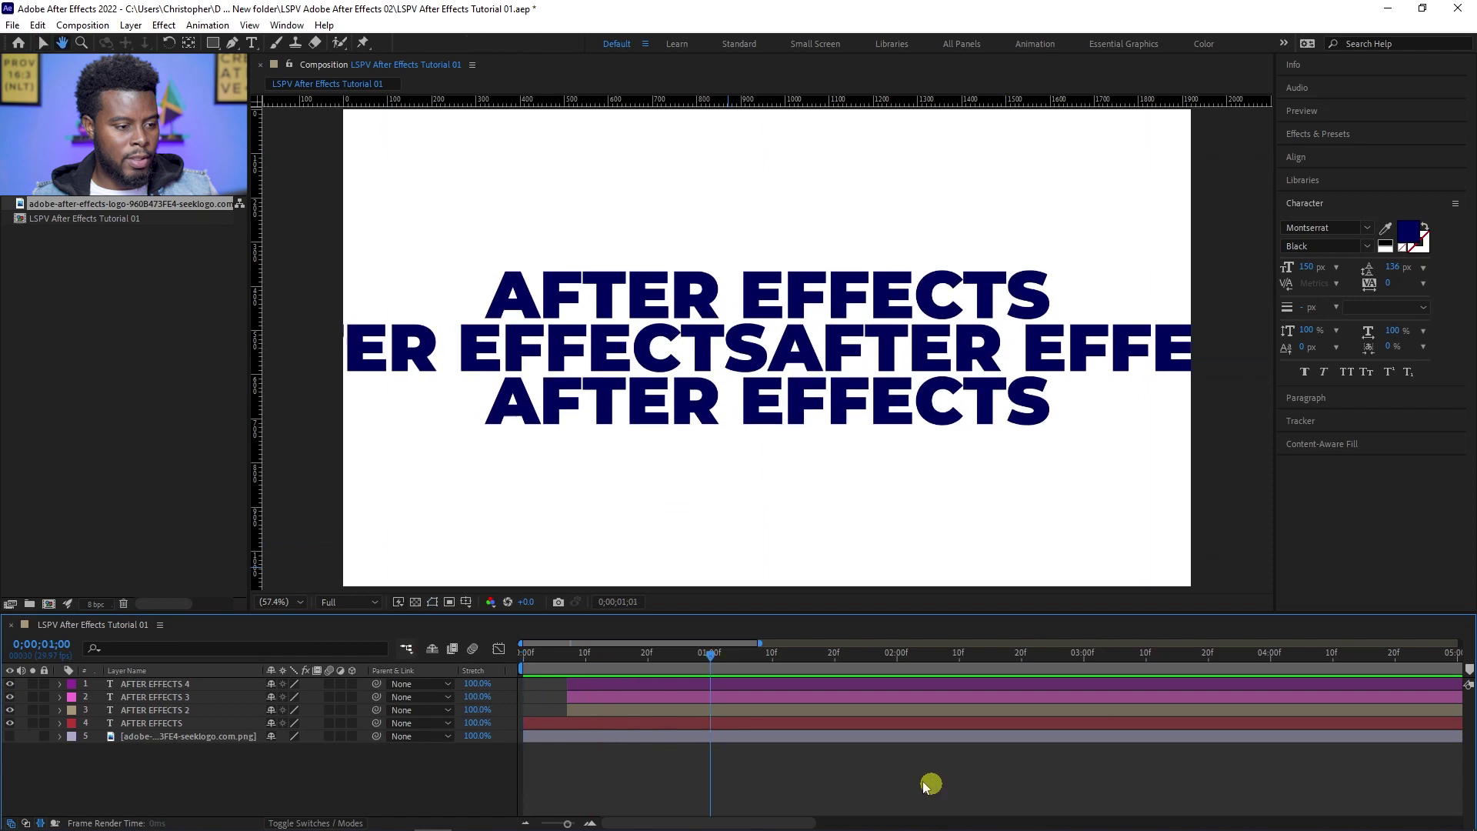
drag(630, 658, 524, 655)
key(space)
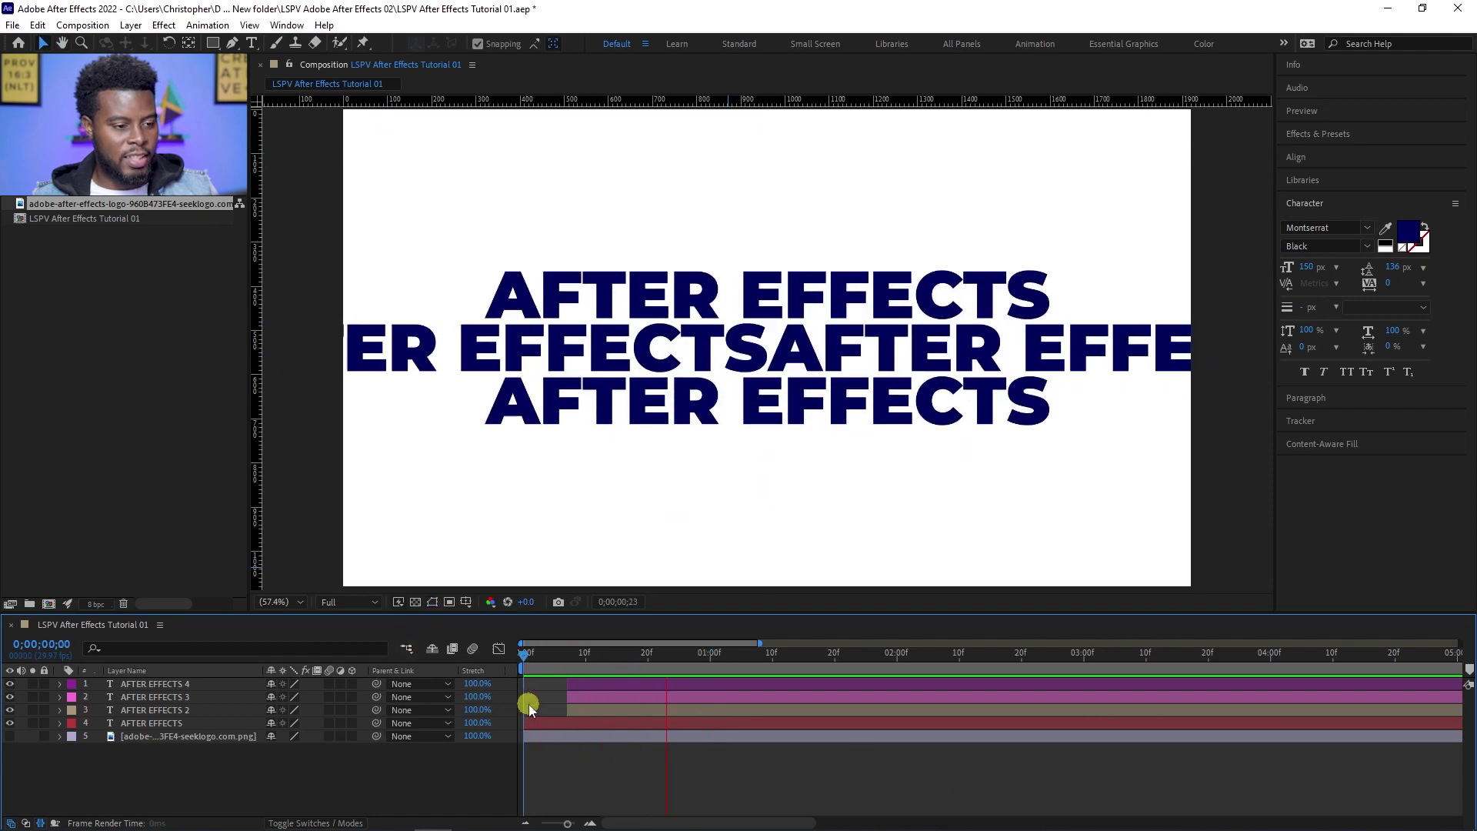
drag(606, 660, 464, 658)
key(space)
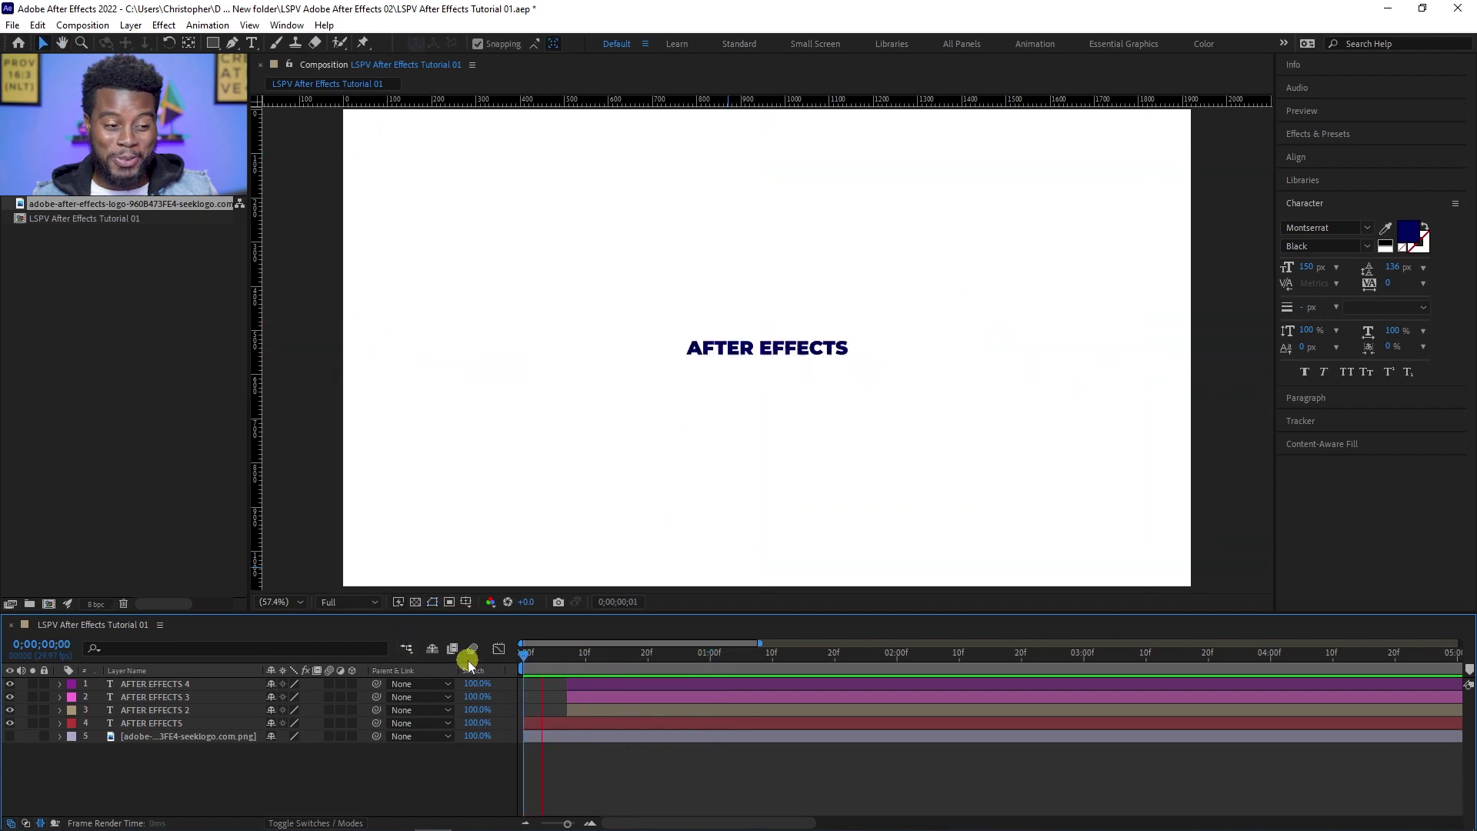
key(space)
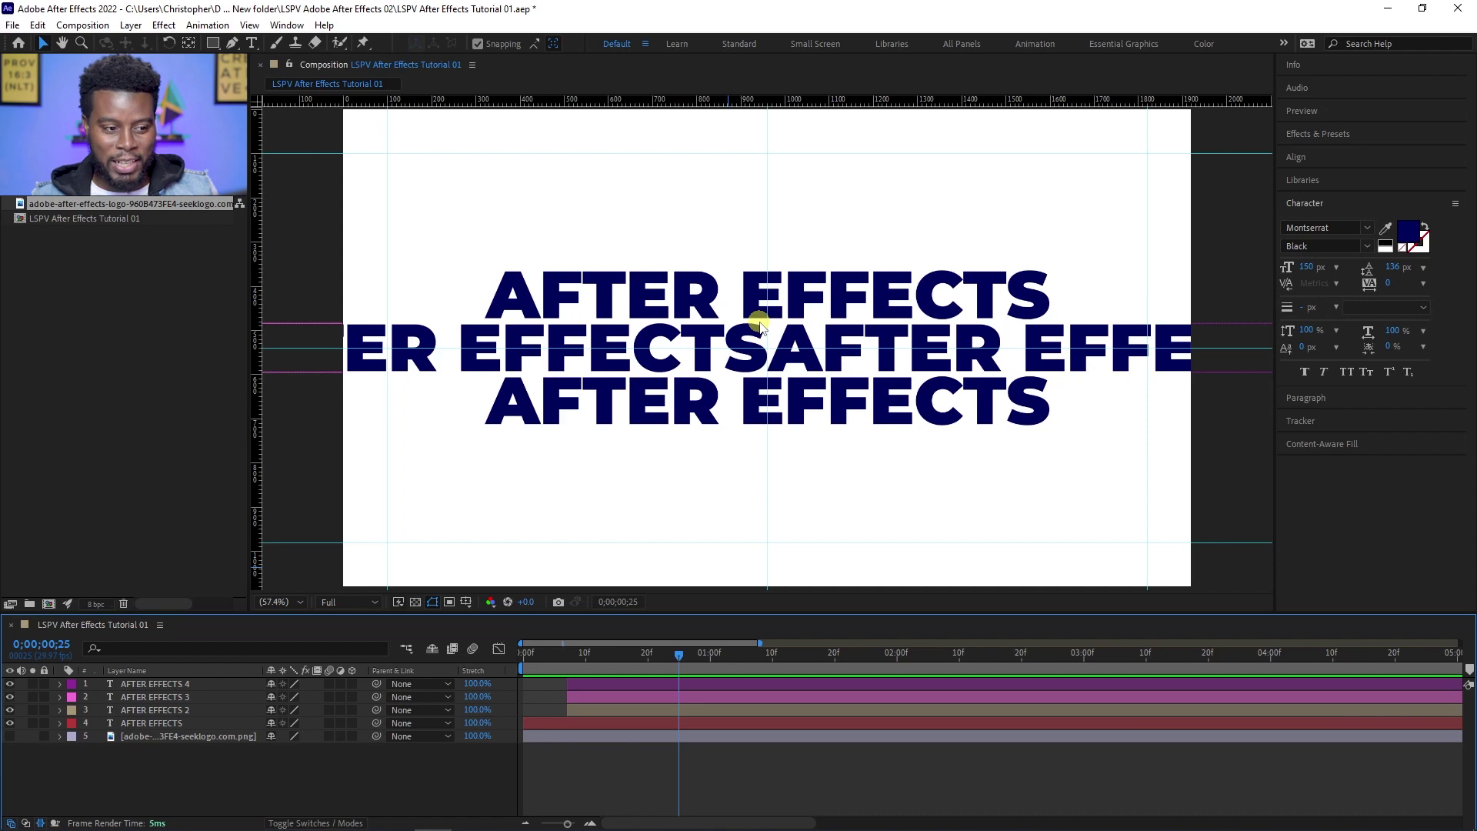
Set the current time to 0;00;00;15 and select the AFTER EFFECTS 3 text
mouse_move(616, 655)
mouse_down()
mouse_move(523, 654)
mouse_move(611, 657)
mouse_up()
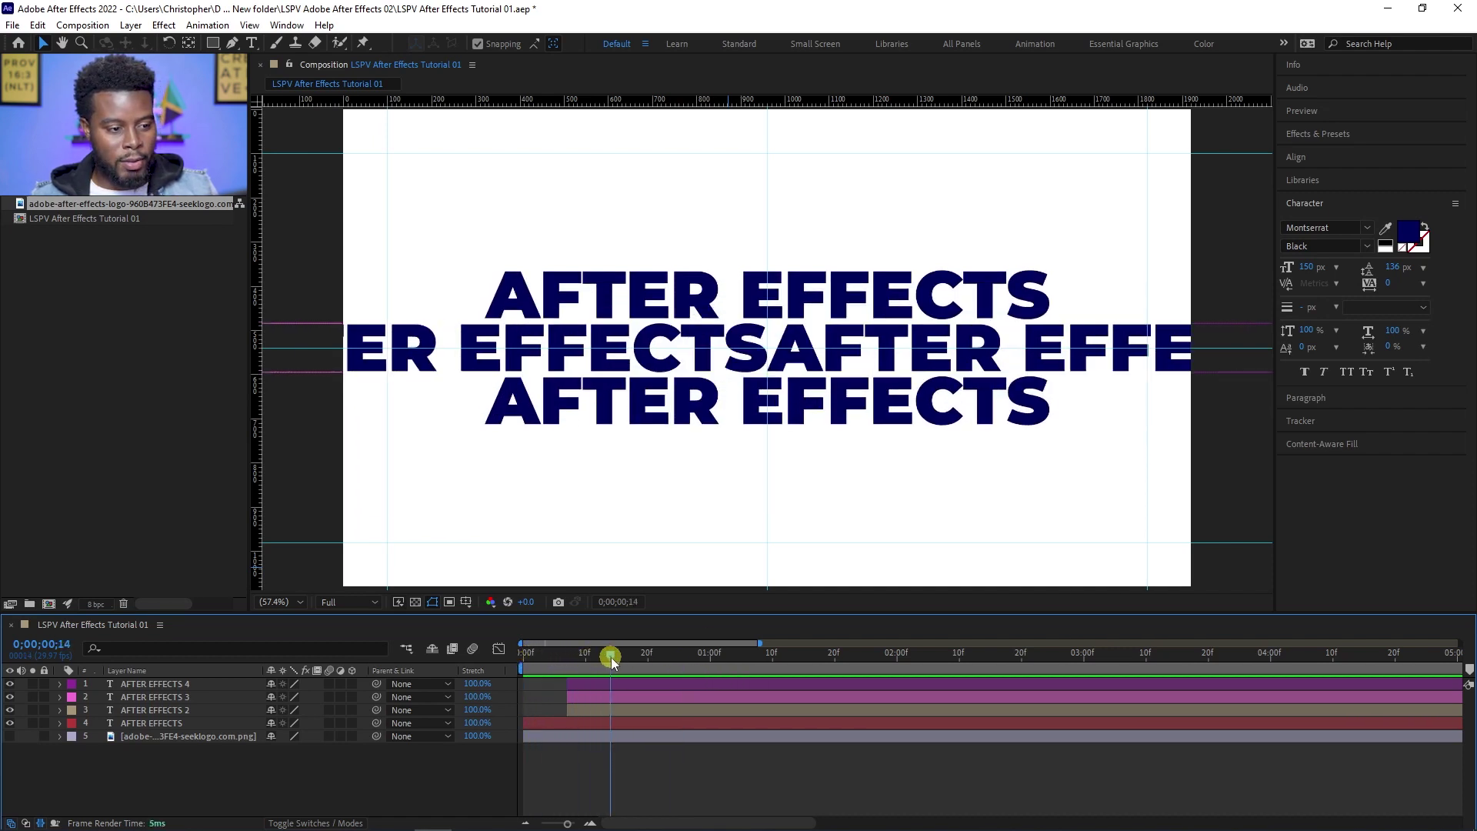
click(606, 339)
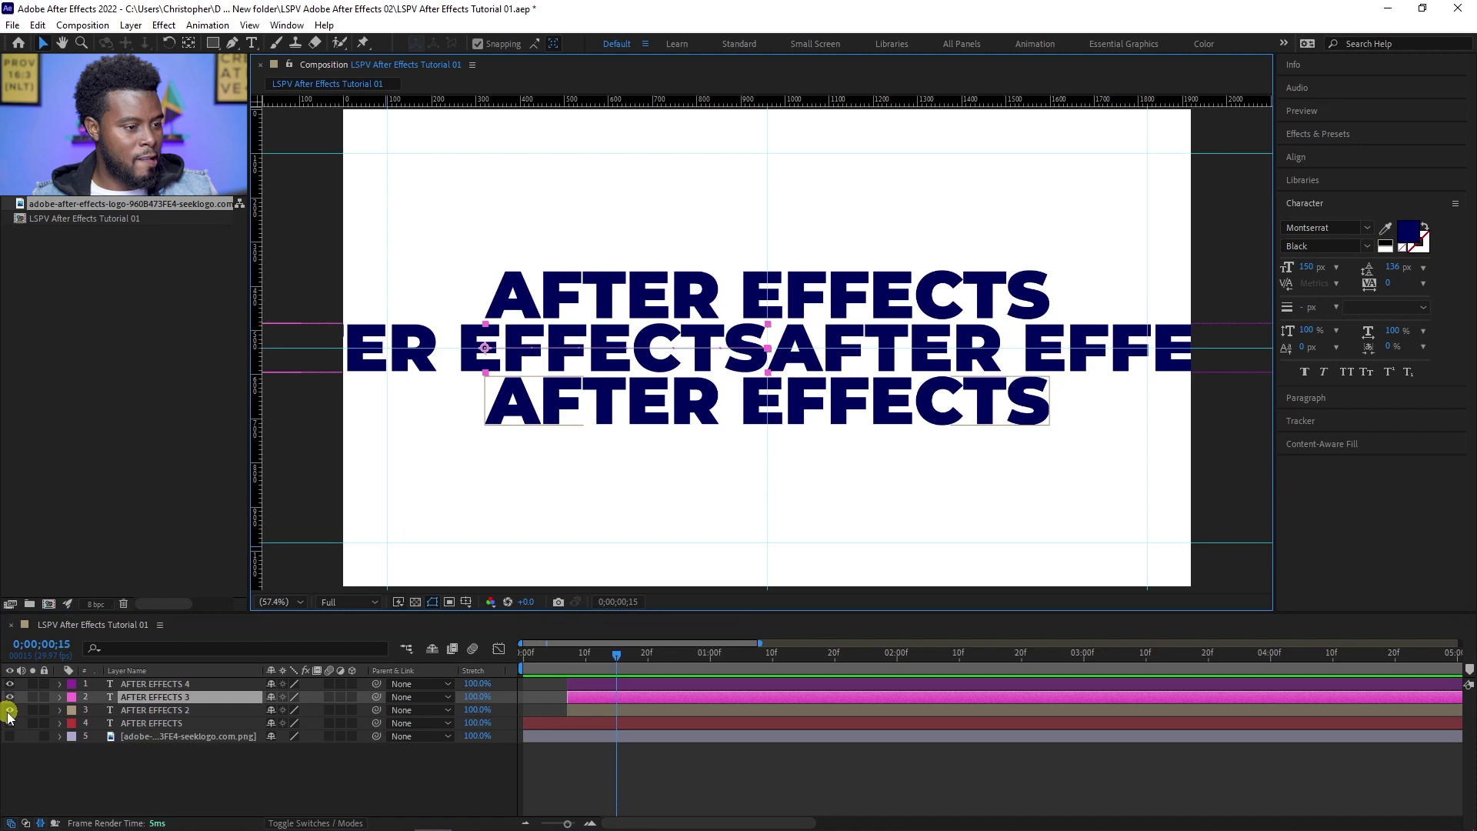
Show the hidden logo layer, try moving the logo below the text, and restore its position and hidden state
click(9, 737)
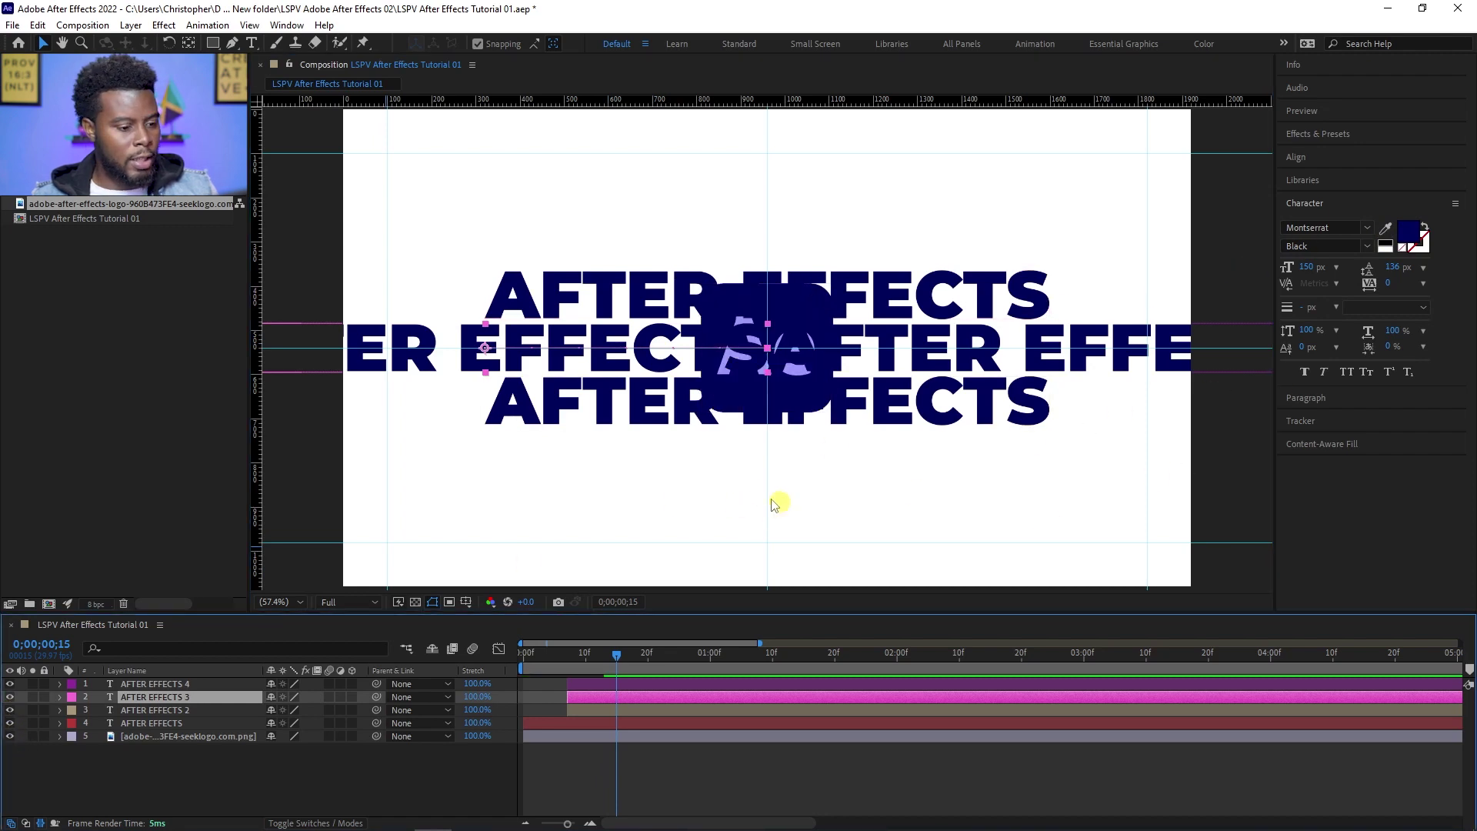
click(154, 736)
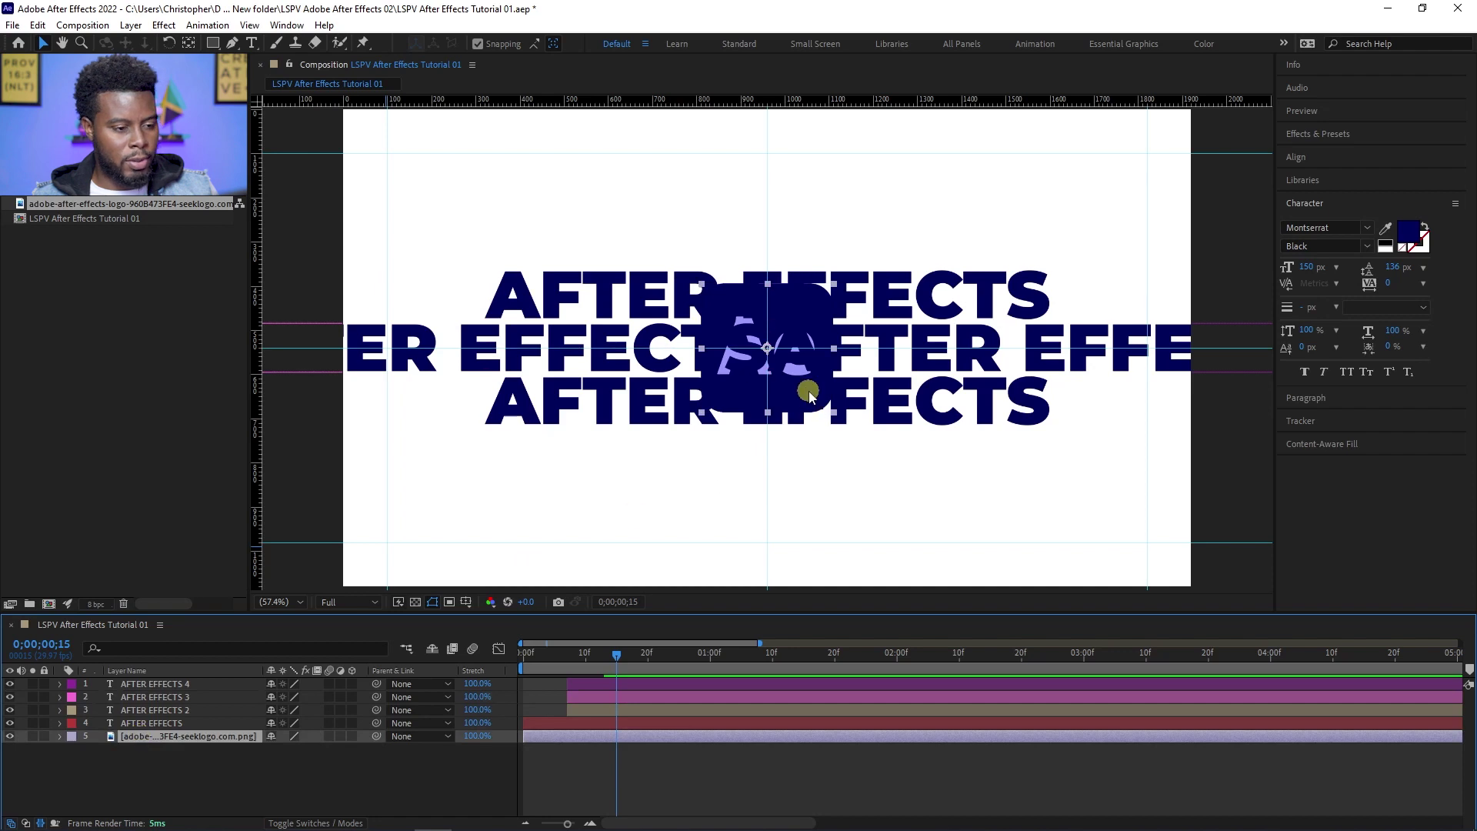
drag(809, 399, 838, 529)
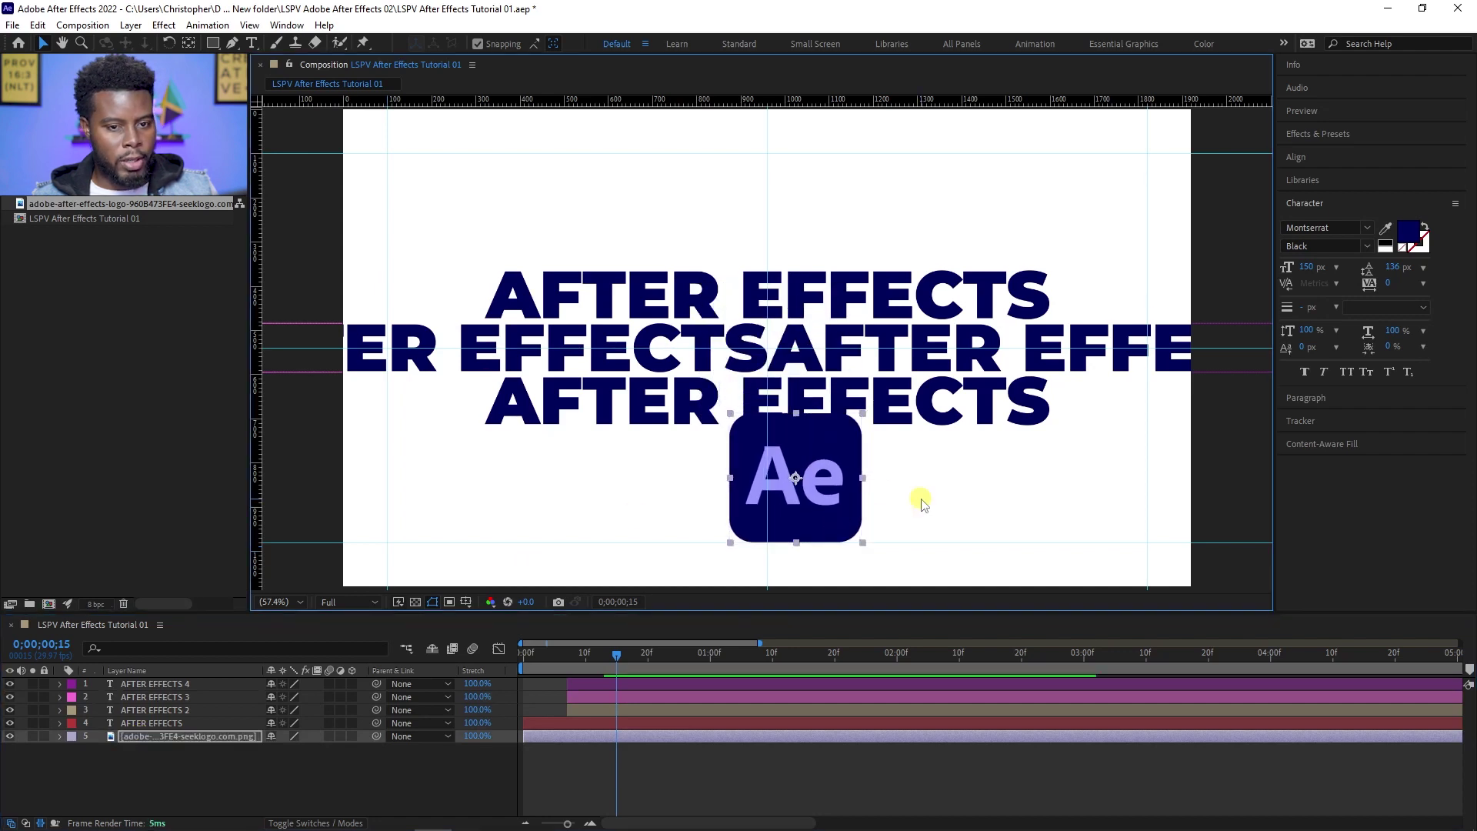
key(ctrl+z)
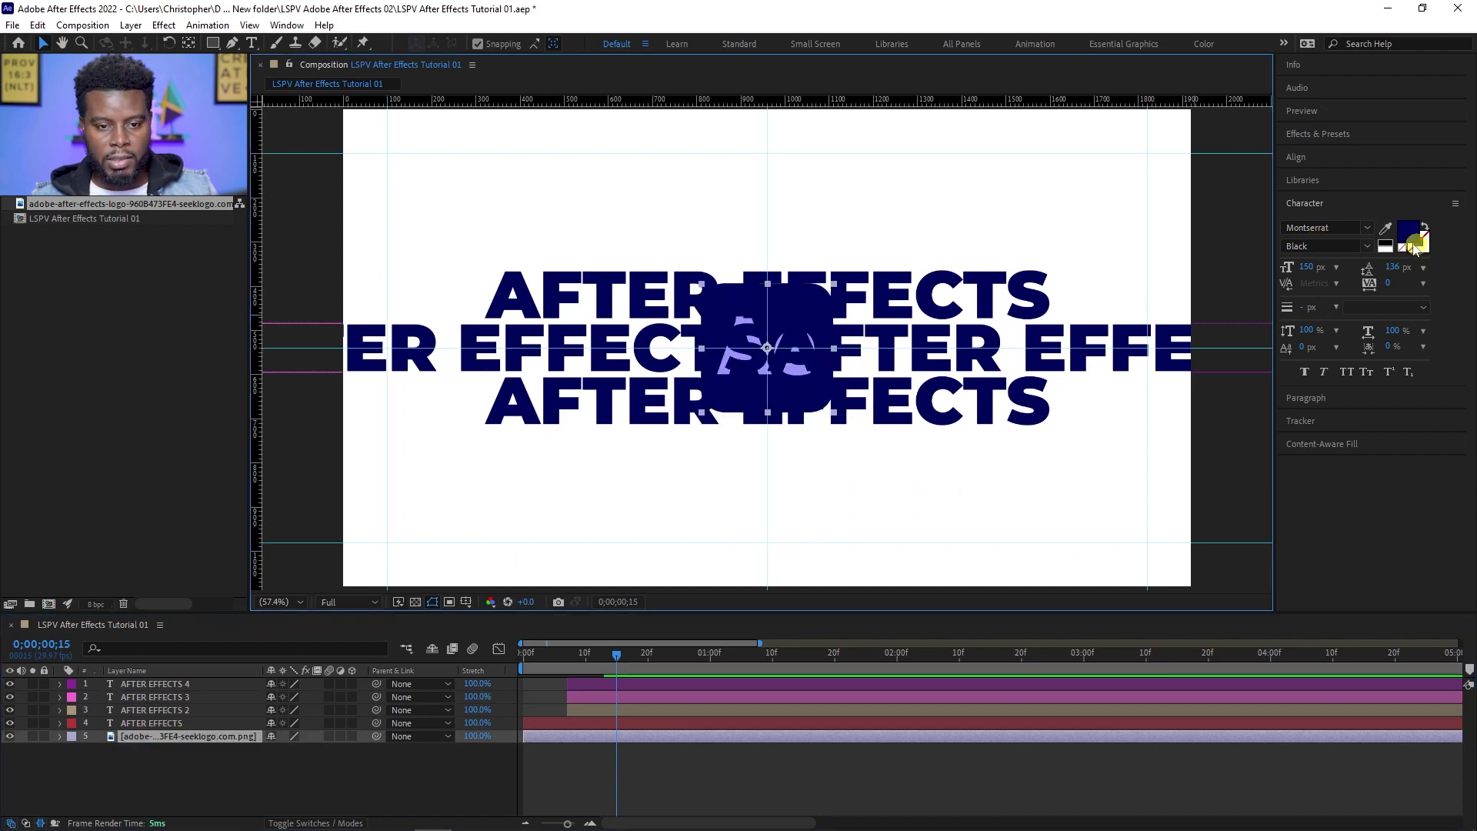
click(9, 736)
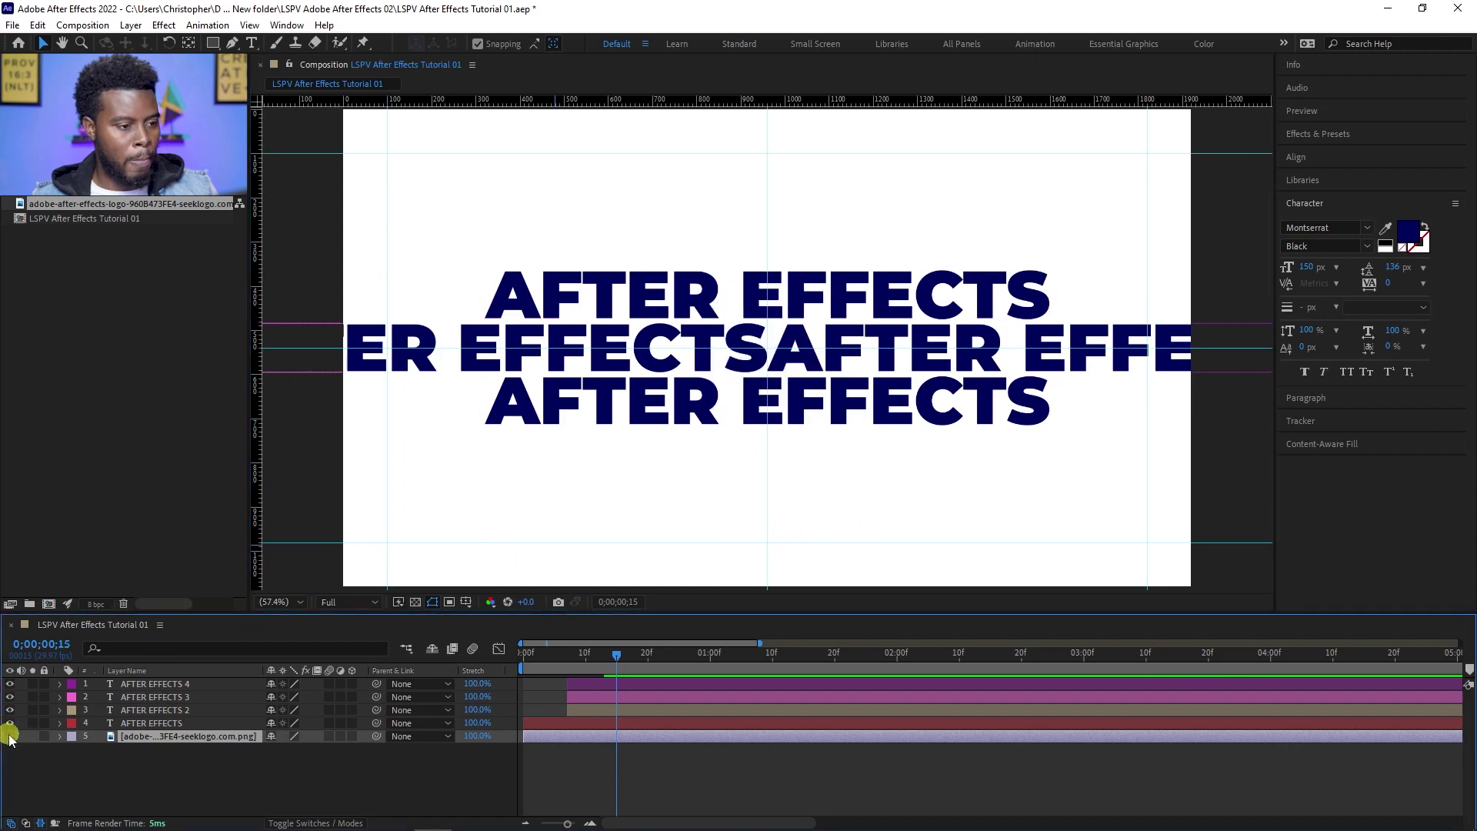
Change the fill colour of the AFTER EFFECTS 3 text to dark grey 151515
click(669, 348)
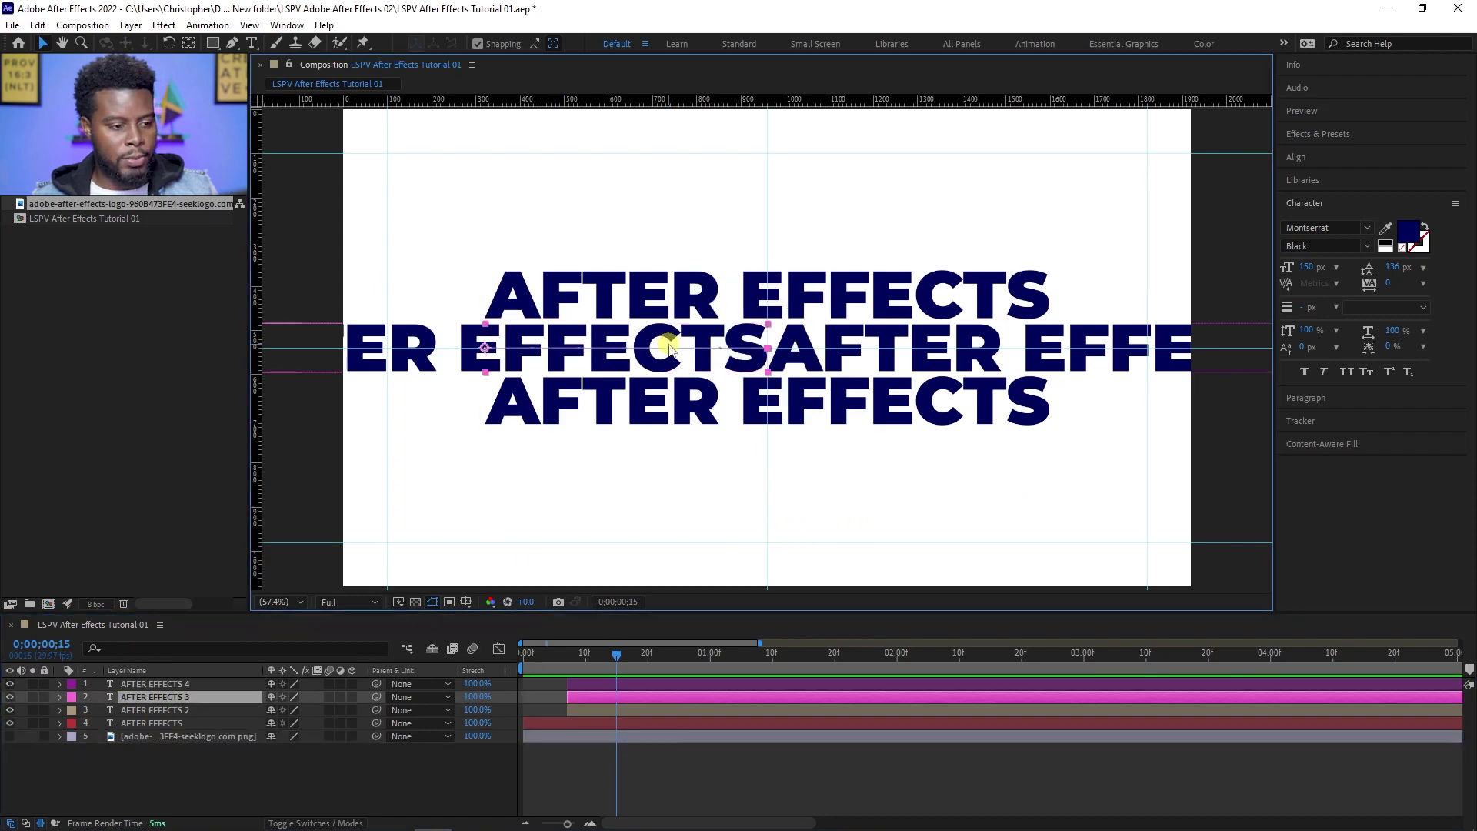
click(1405, 233)
mouse_move(946, 257)
mouse_down()
mouse_move(982, 306)
mouse_move(1000, 310)
mouse_move(1010, 283)
mouse_move(992, 307)
mouse_move(976, 290)
mouse_move(1013, 347)
mouse_move(993, 317)
mouse_move(981, 323)
mouse_up()
mouse_move(1071, 233)
mouse_down()
mouse_move(1056, 353)
mouse_move(1068, 184)
mouse_move(1061, 356)
mouse_move(1041, 351)
mouse_up()
click(1024, 271)
click(1027, 338)
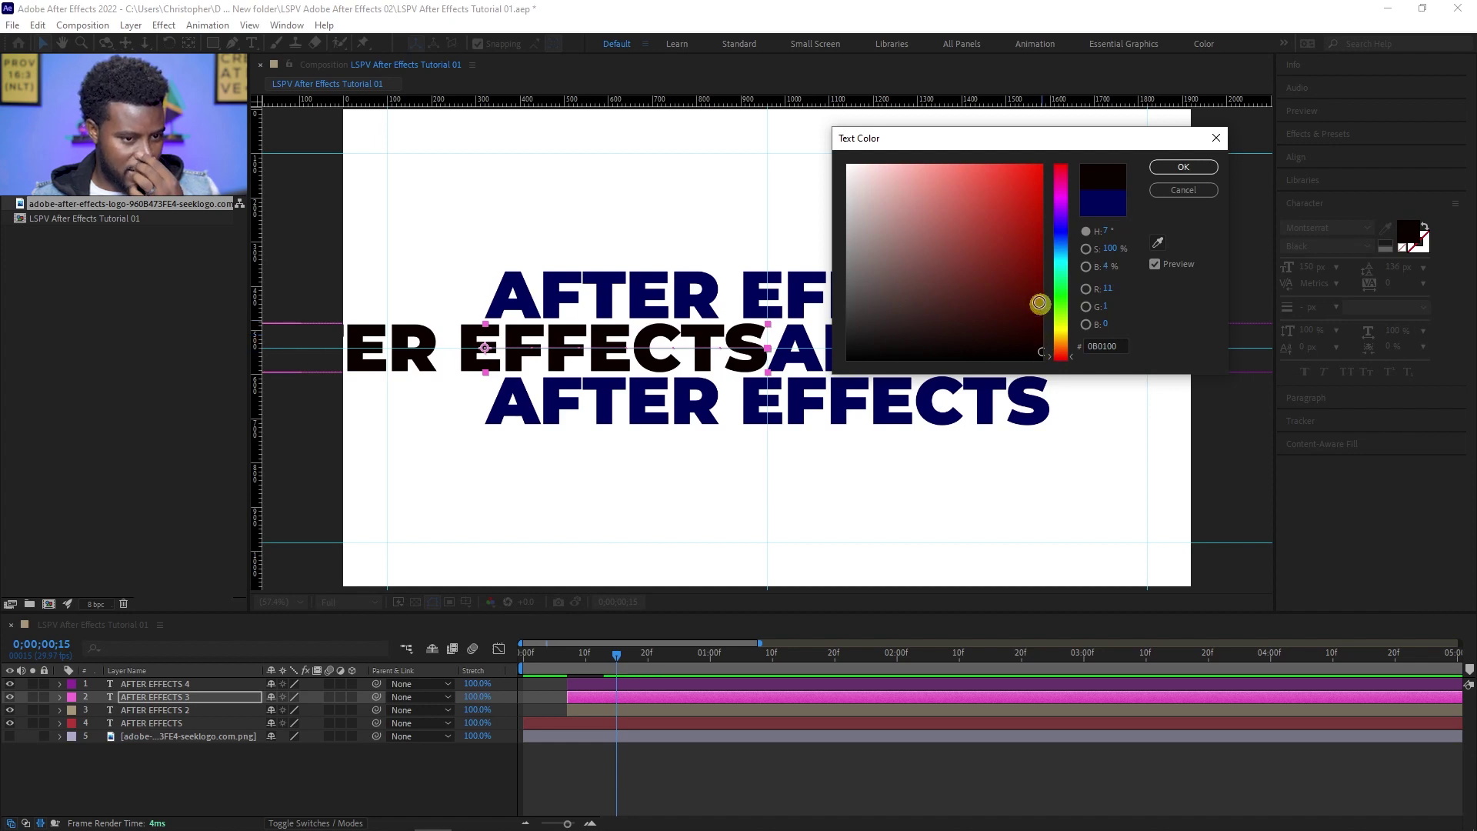
drag(1068, 300, 848, 344)
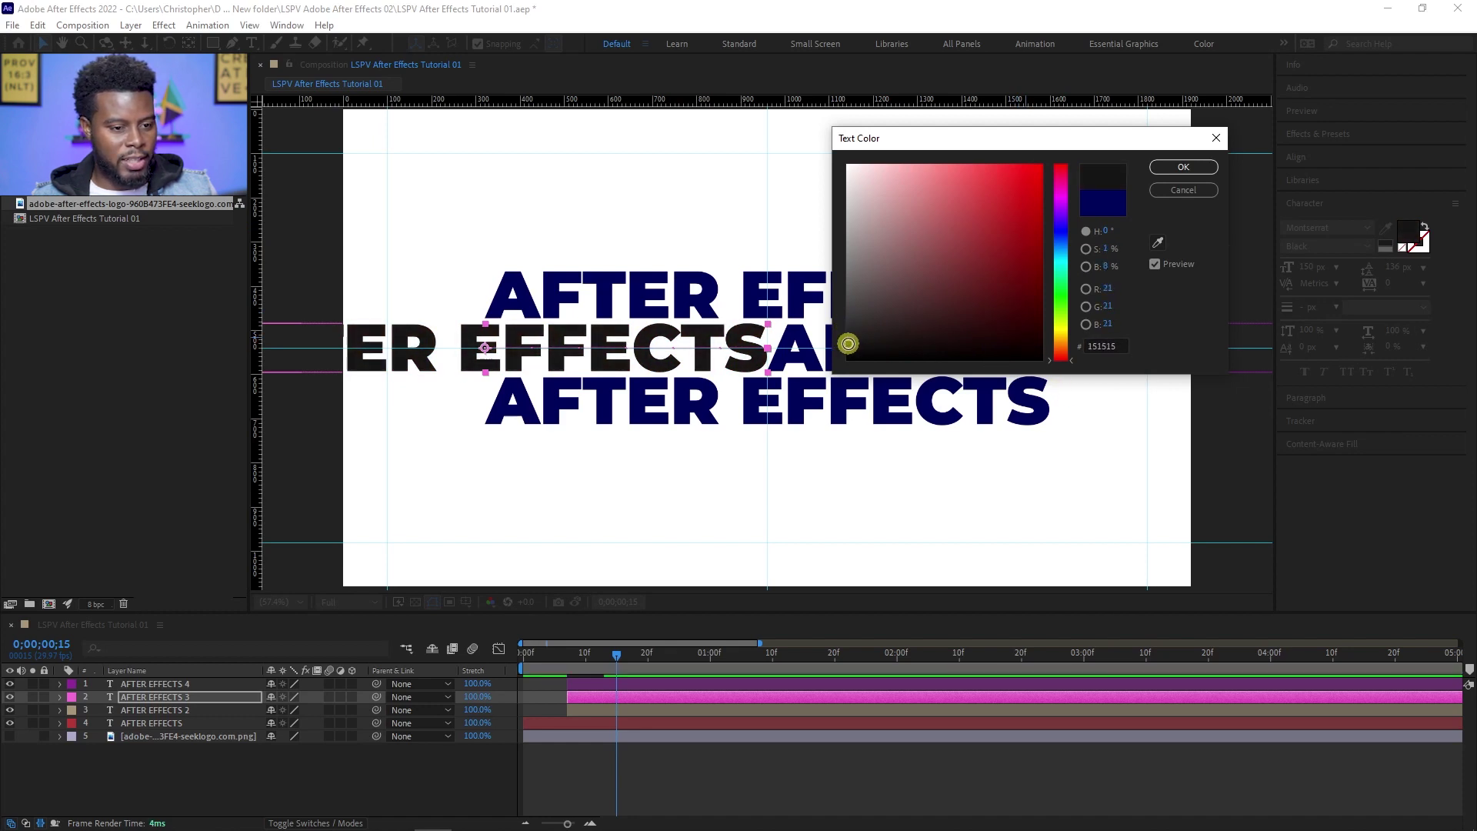
click(1187, 170)
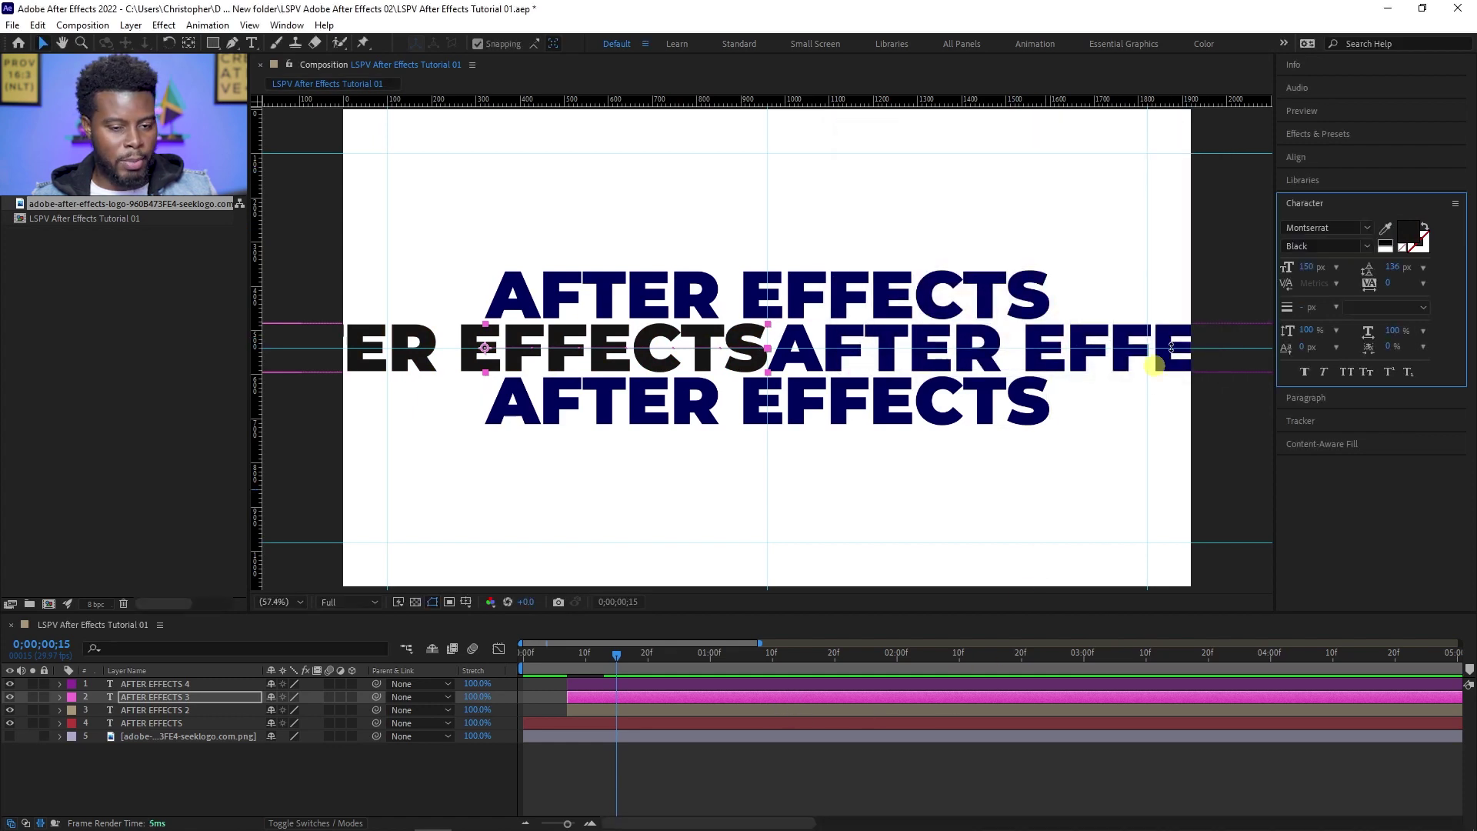
Match the fill colour of the AFTER EFFECTS 4 text to AFTER EFFECTS 3 by sampling its dark grey with the eyedropper
click(205, 684)
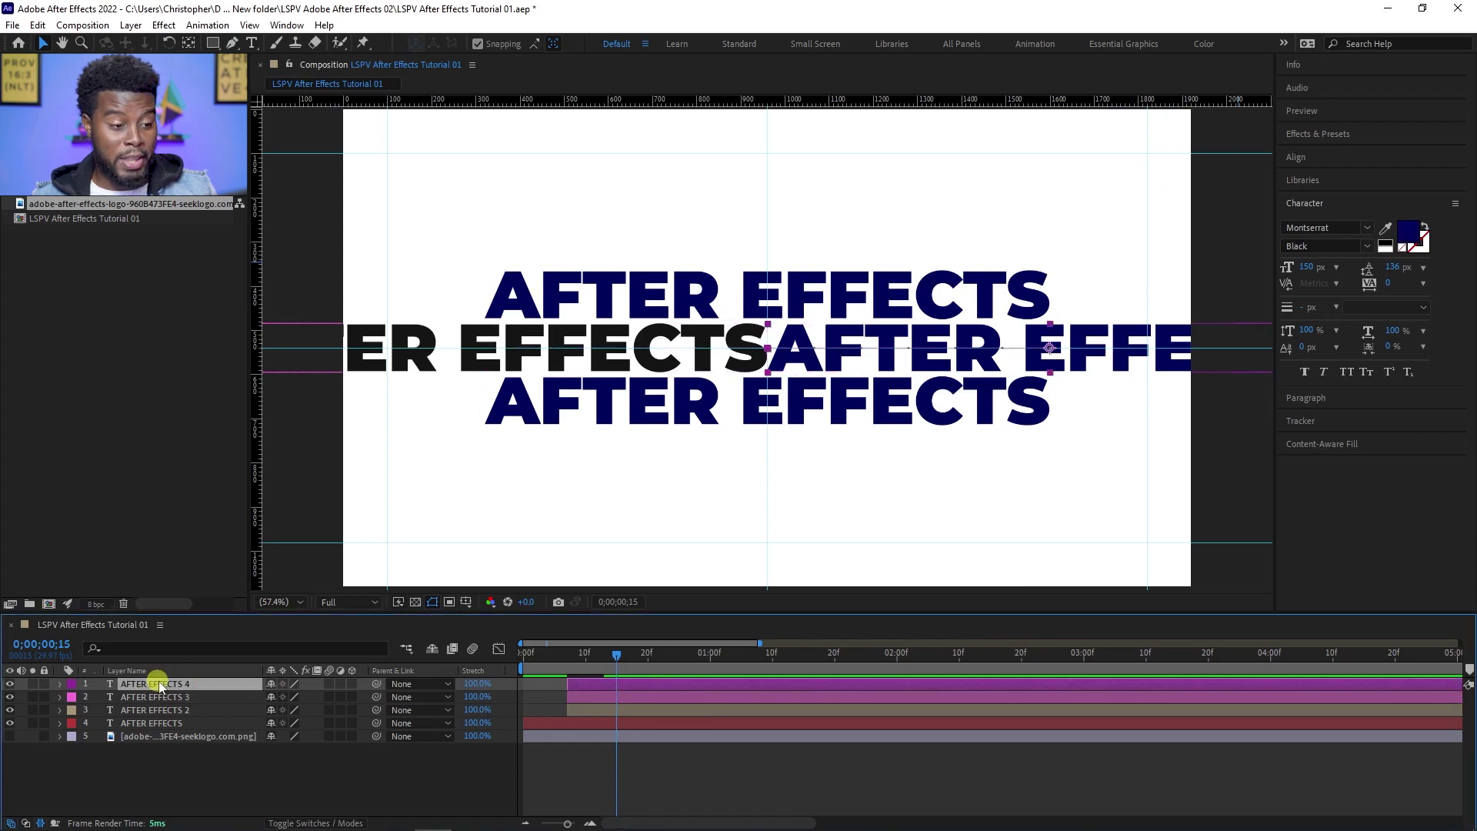
click(1385, 228)
click(737, 335)
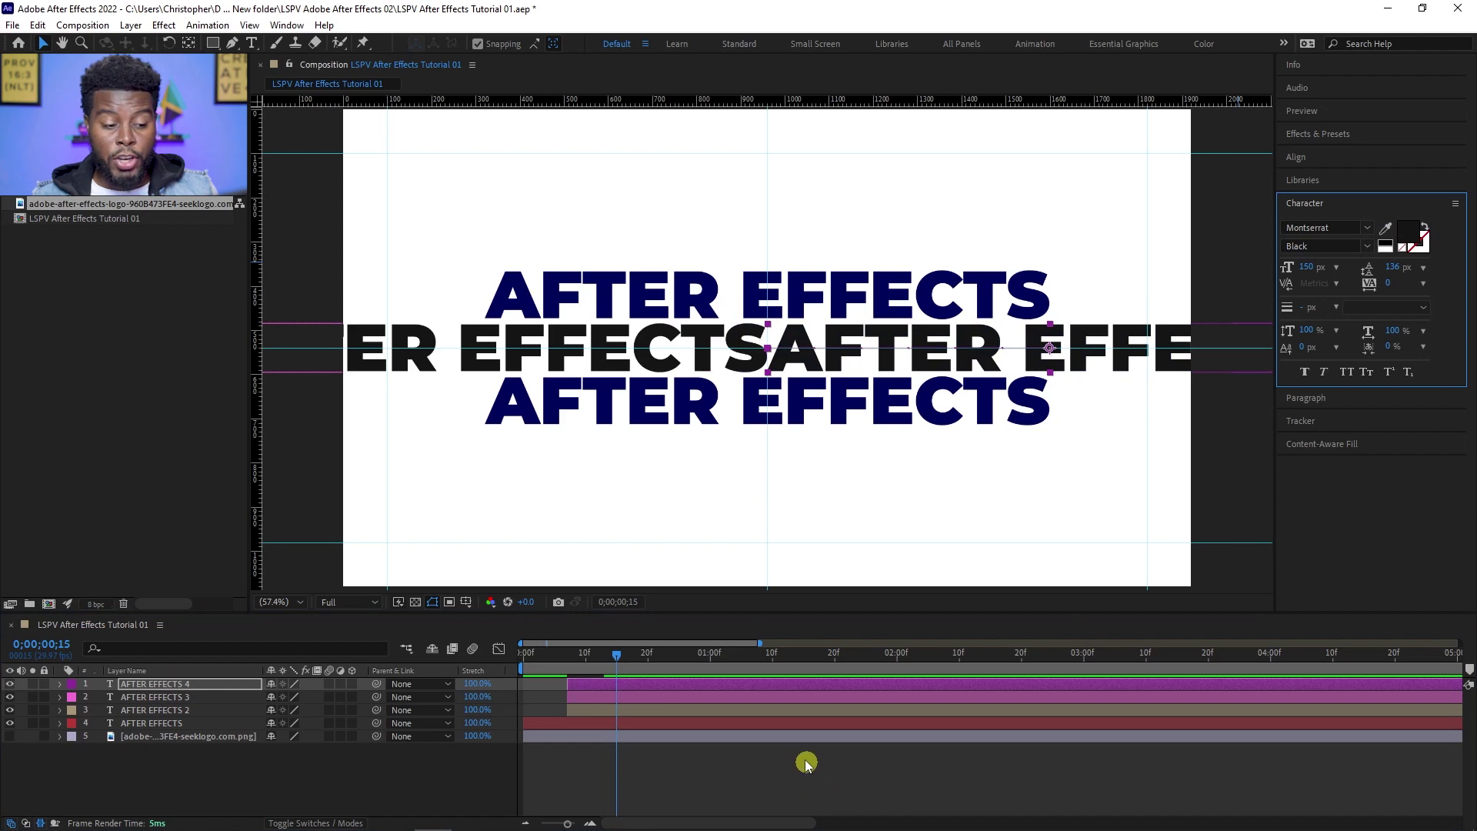
Nudge the AFTER EFFECTS 4 text right in 10-pixel steps to about Position 1739, 540 at 0;00;00;15
click(963, 362)
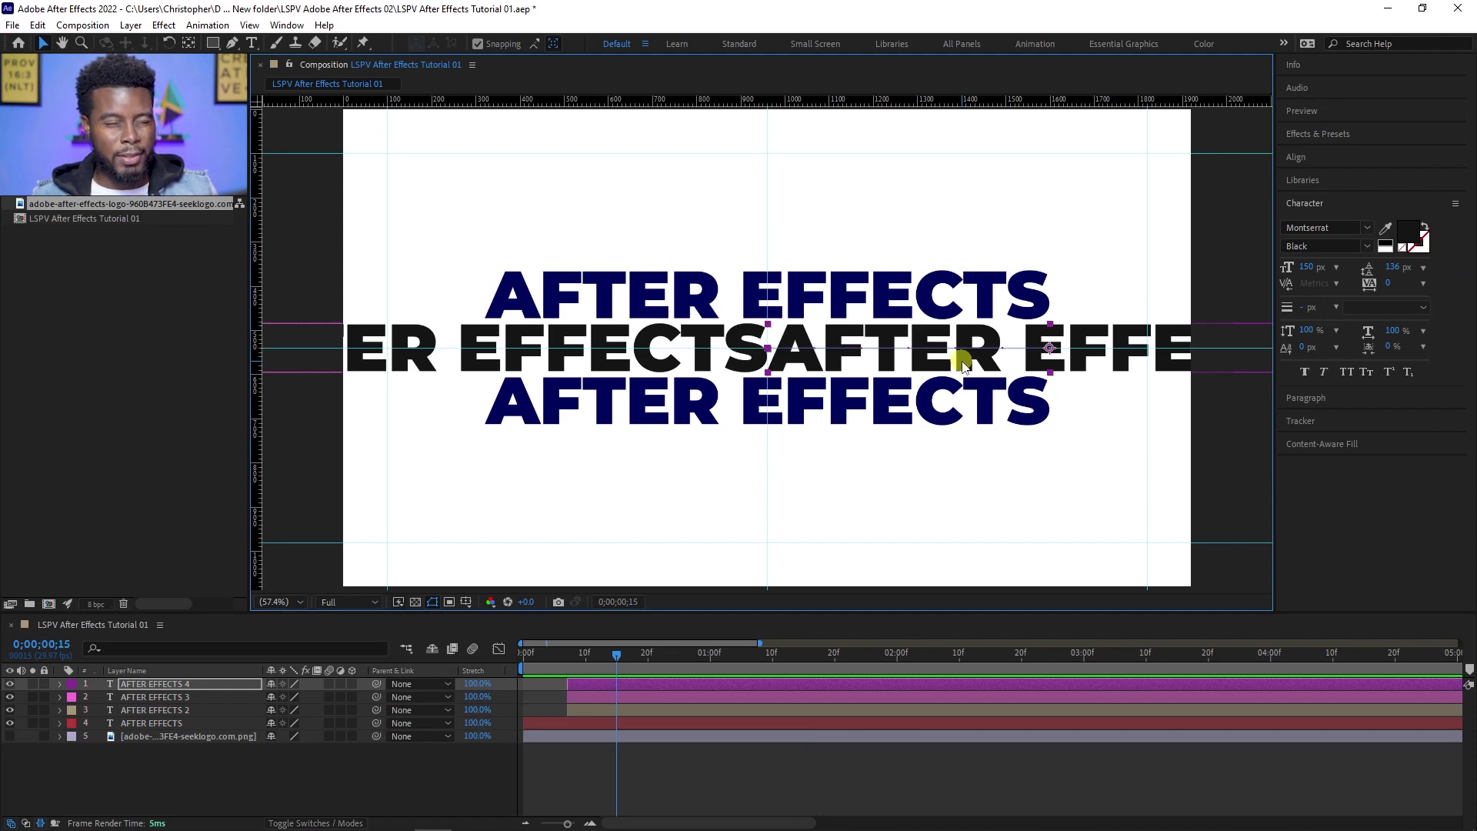
key(shift+Right)
key(shift+Right)
key(shift+Right)
key(shift+Right)
key(shift+Right)
key(shift+Right)
key(shift+Right)
key(shift+Right)
key(shift+Right)
key(shift+Right)
key(shift+Right)
key(shift+Right)
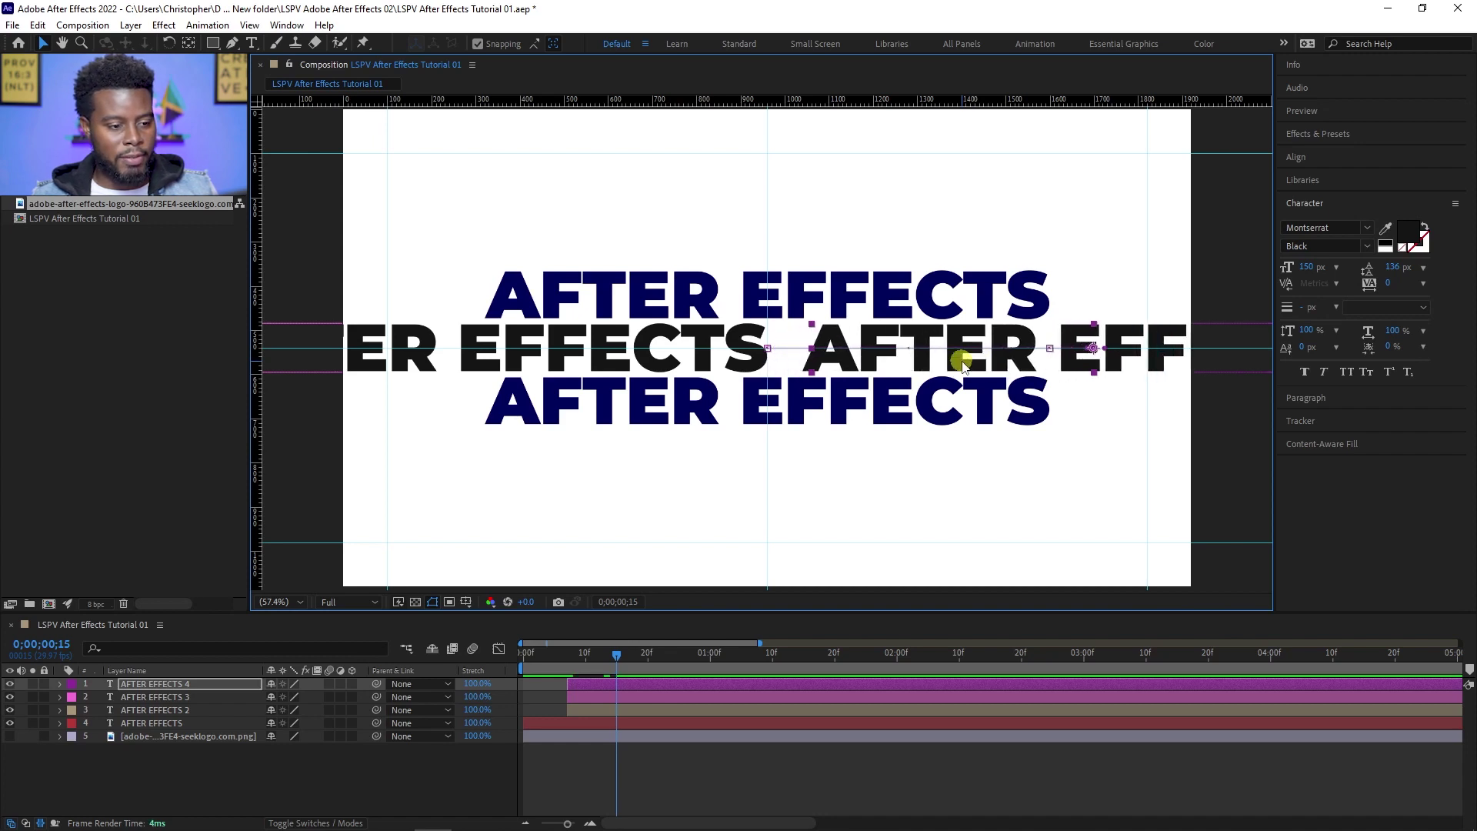
key(shift+Right)
key(shift+Right)
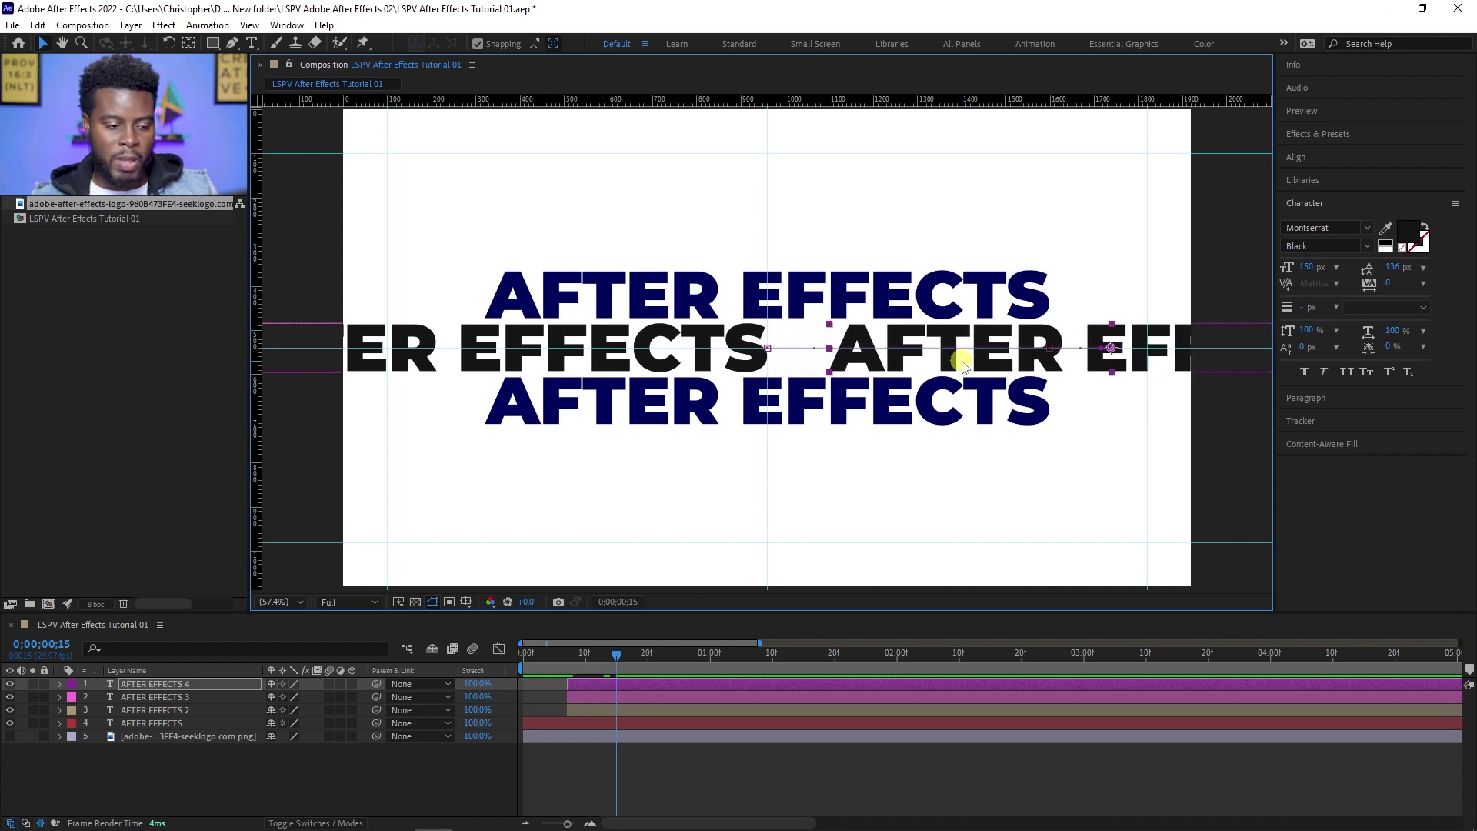
Nudge the AFTER EFFECTS 3 text left in 10-pixel steps to about Position 181, 540 at 0;00;00;15
click(660, 342)
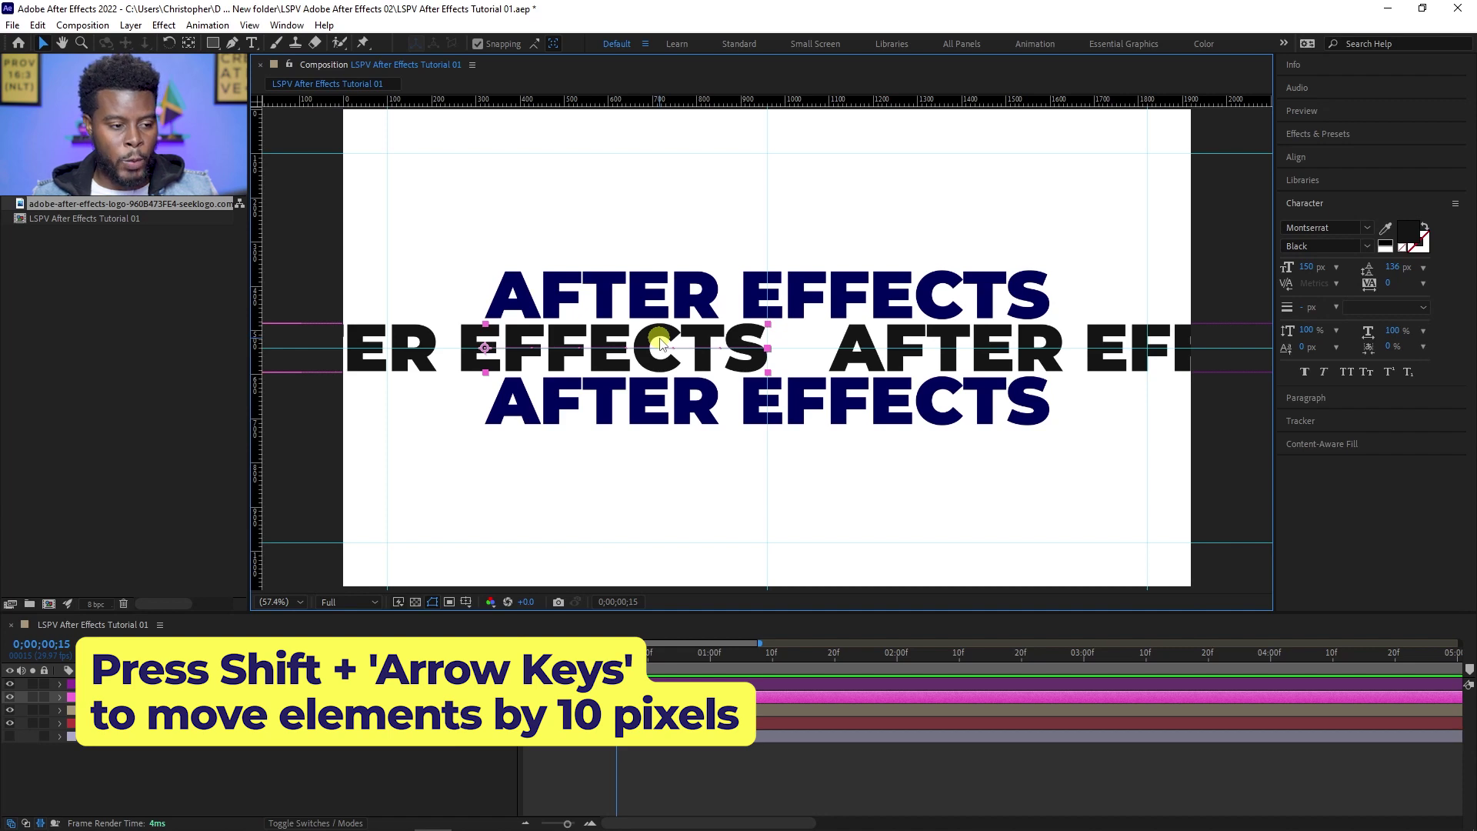
key(shift+Left)
key(shift+Left)
key(shift+Left)
key(shift+Left)
key(shift+Left)
key(shift+Left)
key(shift+Left)
key(shift+Left)
key(shift+Left)
key(shift+Left)
key(shift+Left)
key(shift+Left)
key(shift+Left)
key(shift+Left)
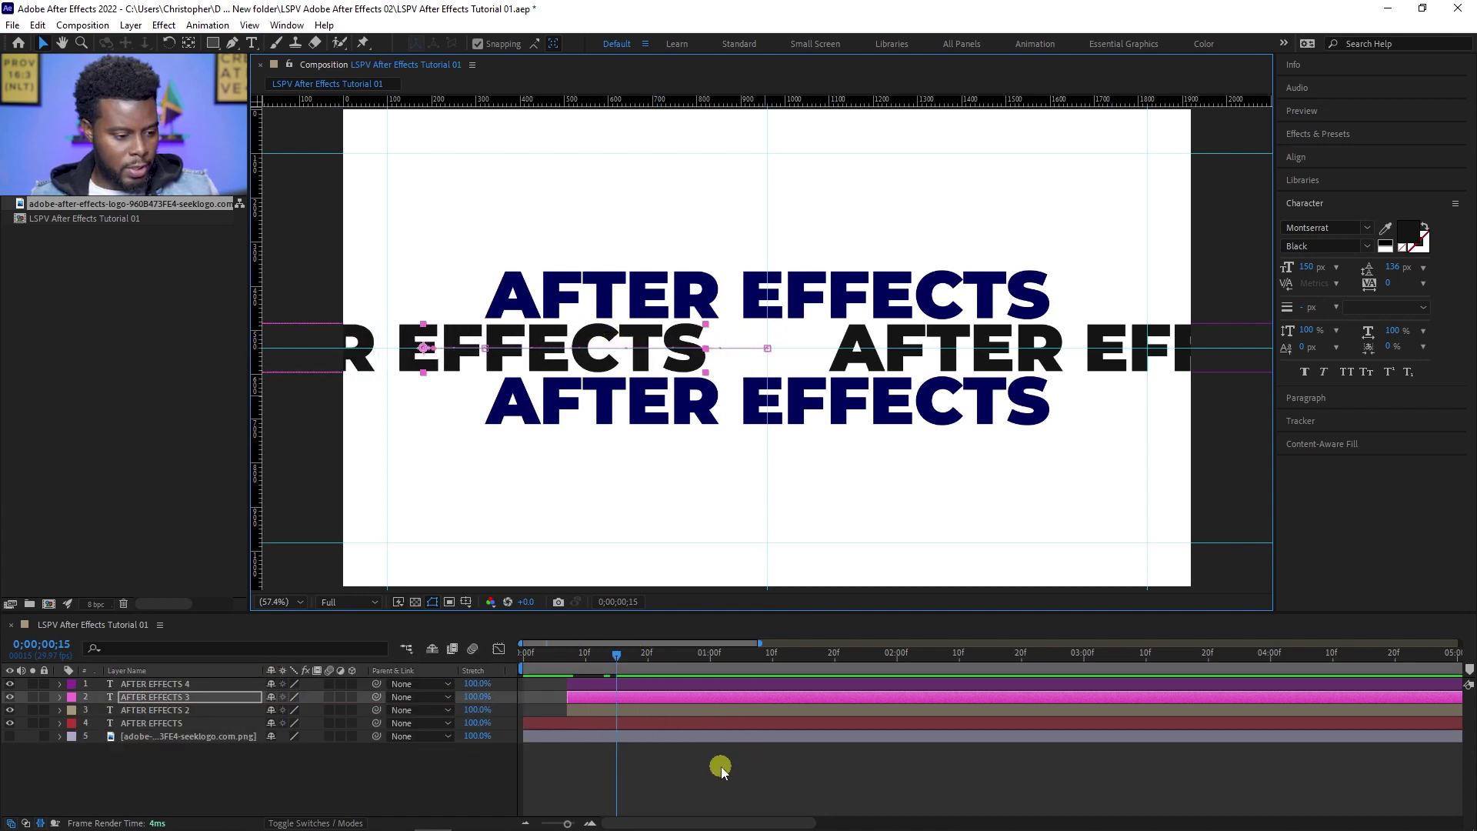
Reveal the Position keyframes of the AFTER EFFECTS 3 and AFTER EFFECTS 4 layers and deselect everything
key(p)
click(649, 686)
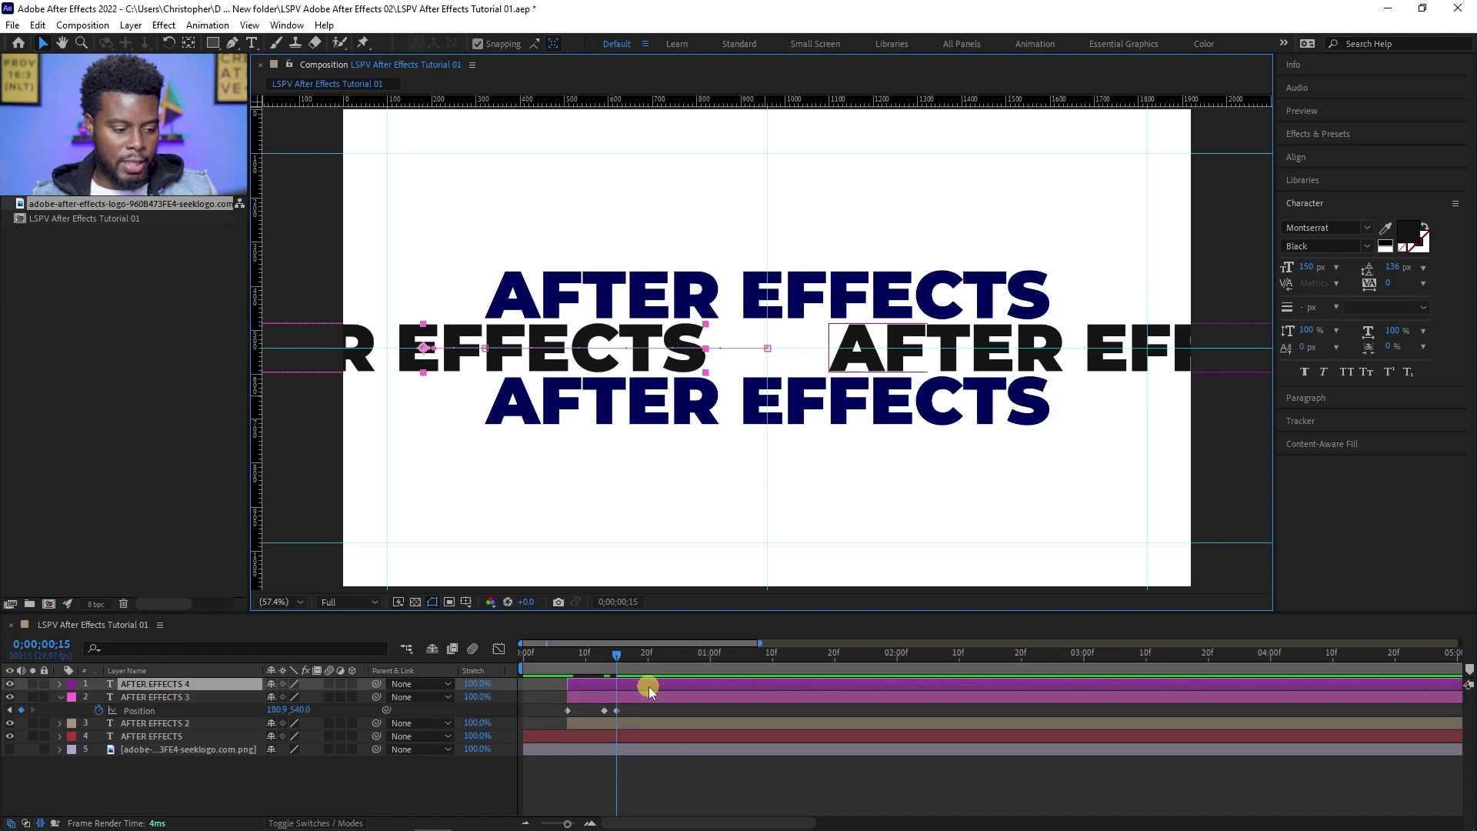
key(p)
click(704, 800)
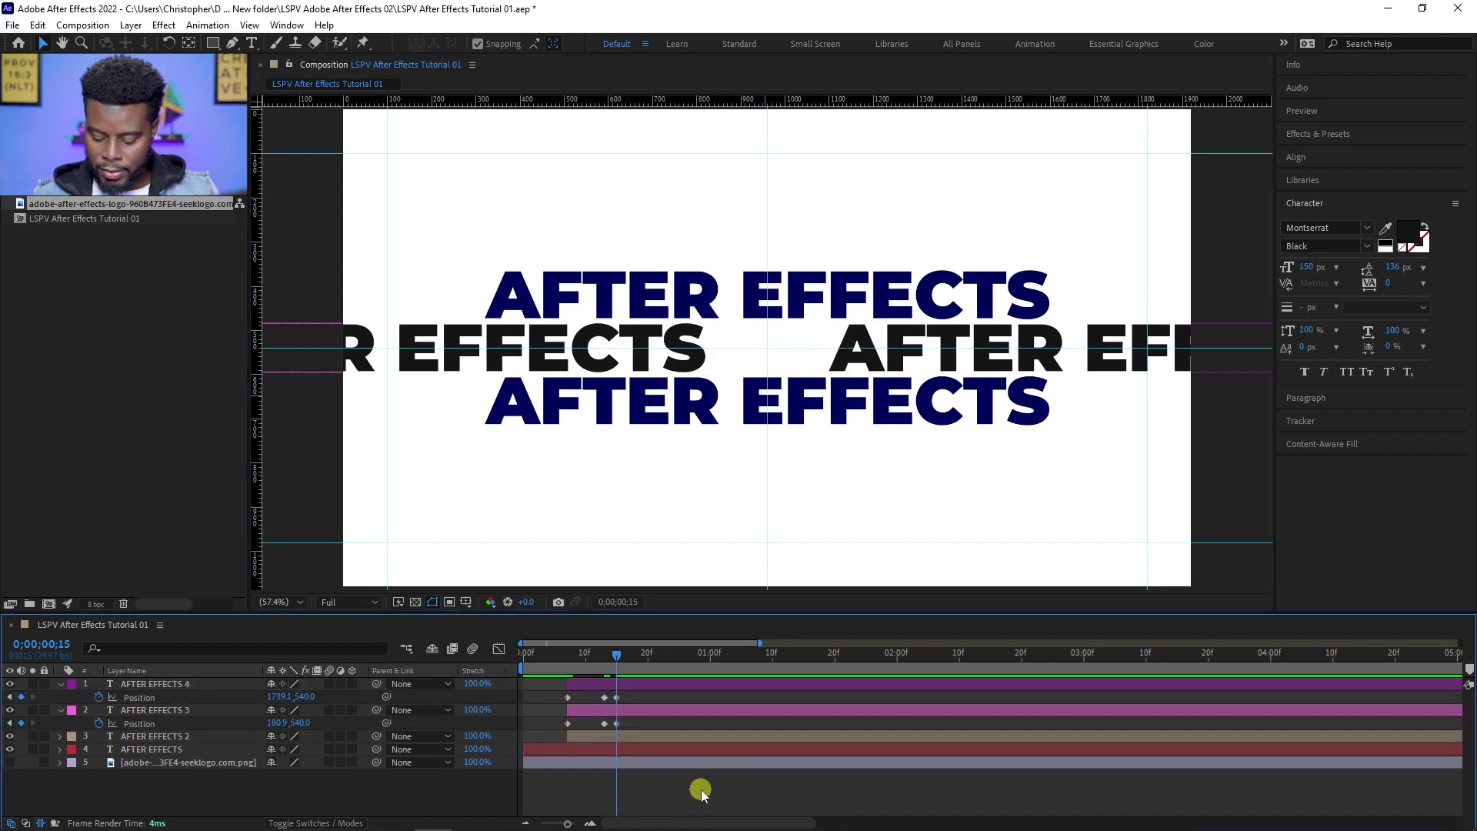
Scrub and play back the horizontal spread of the AFTER EFFECTS 3 and 4 layers to check the motion between their Position keyframes
key(equal)
key(equal)
key(minus)
key(minus)
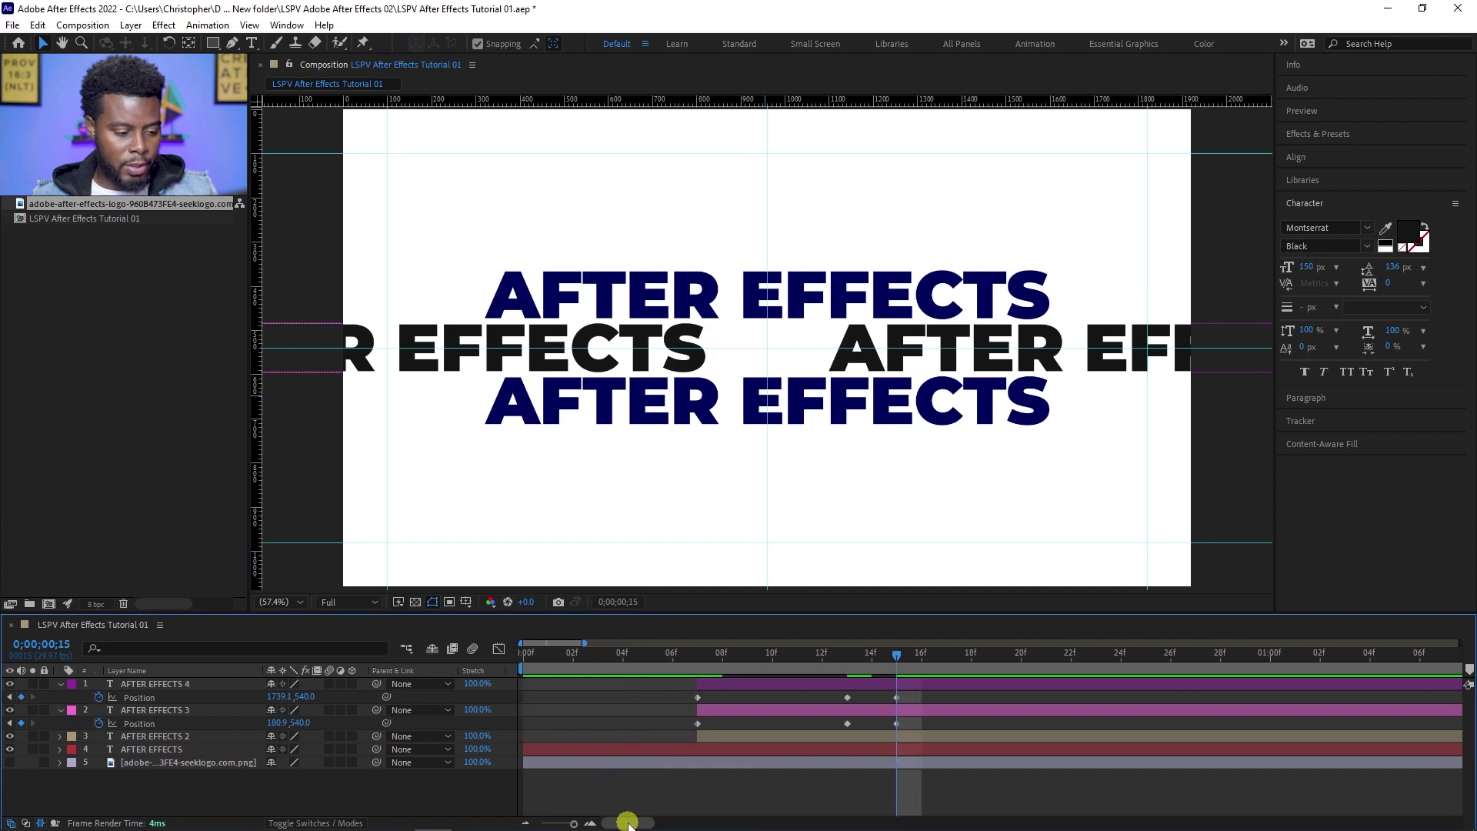
key(equal)
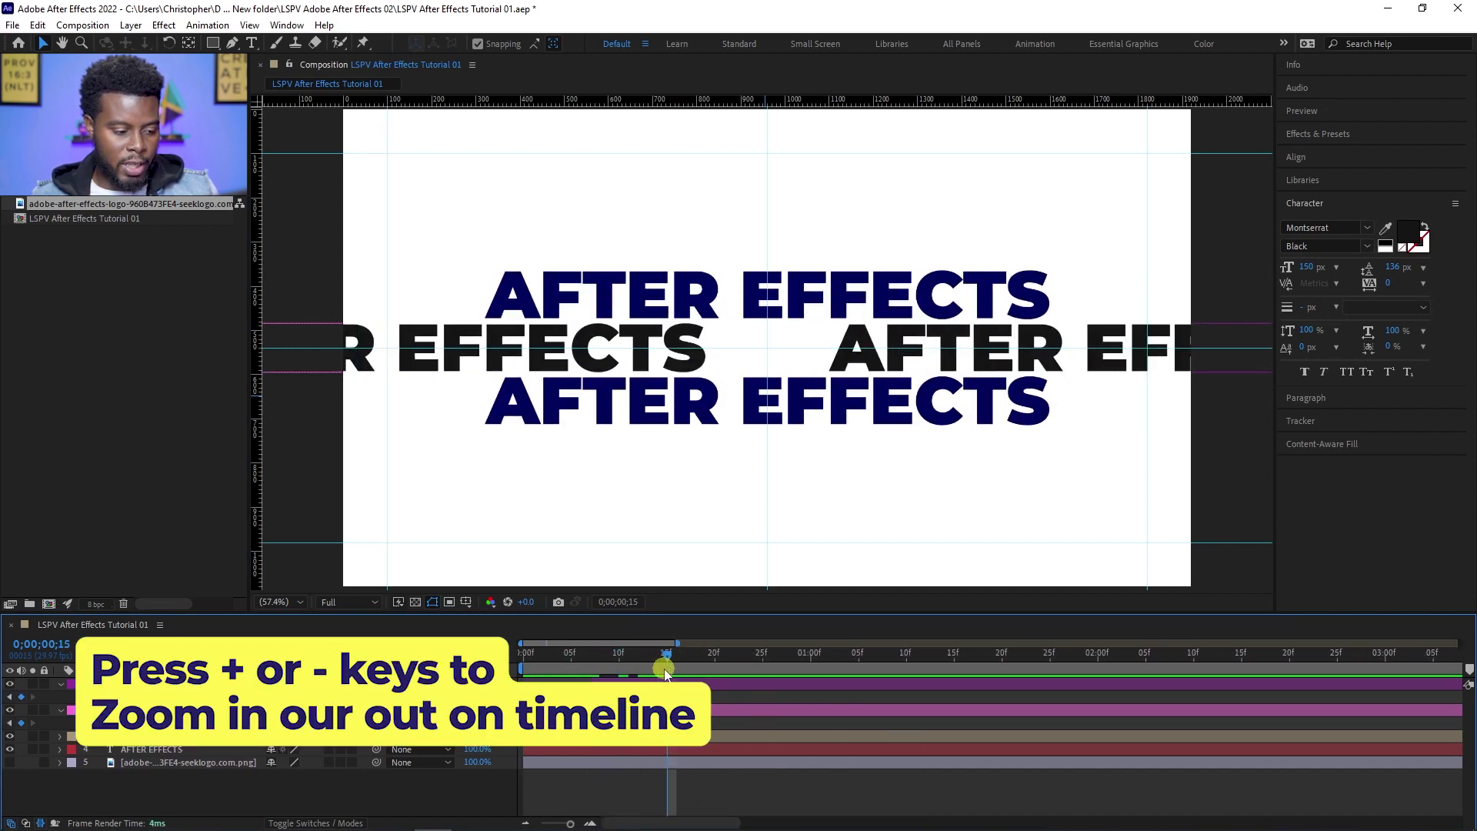
click(585, 654)
key(equal)
drag(654, 661, 718, 666)
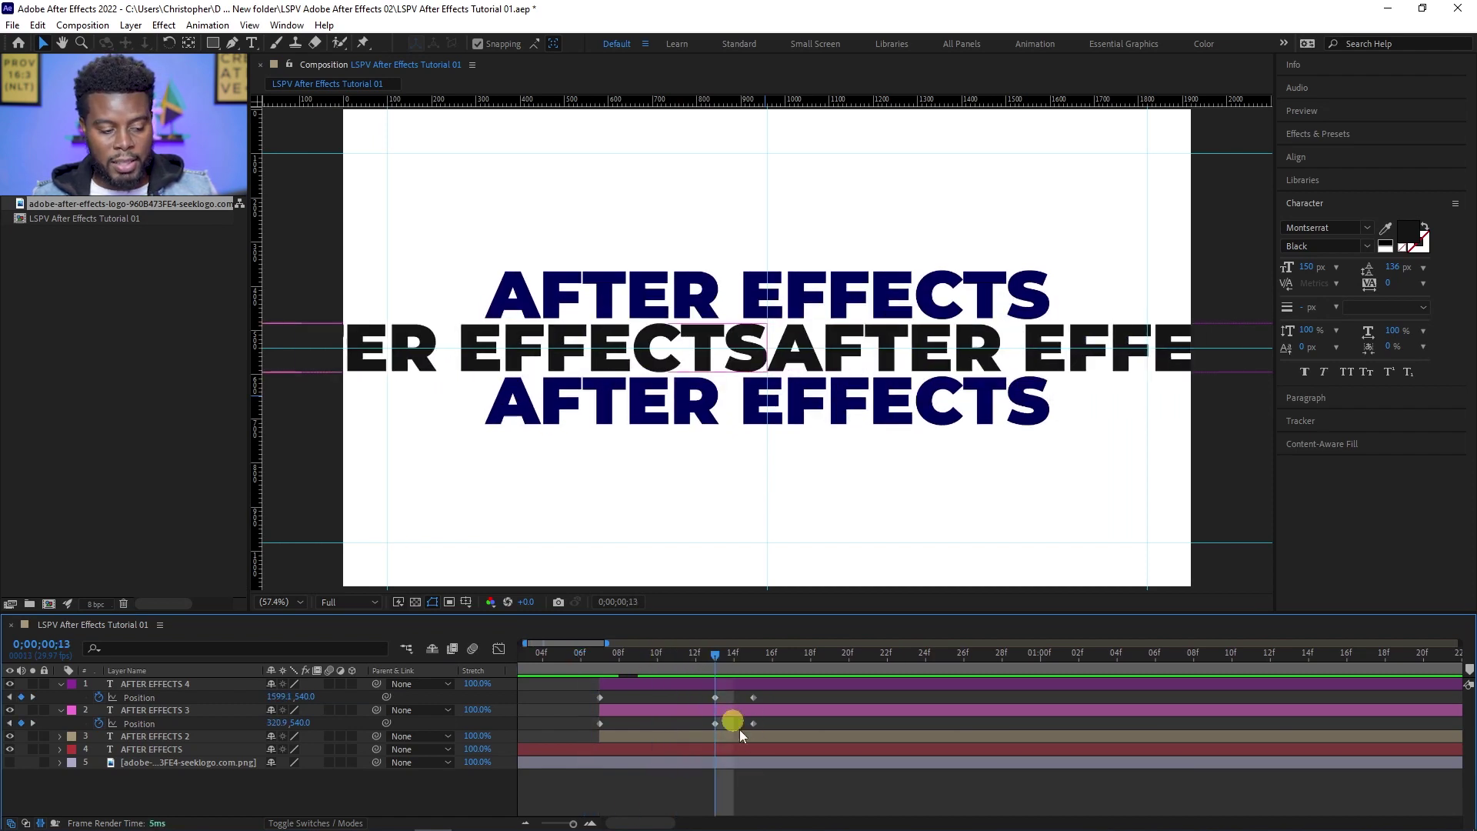
drag(715, 663, 638, 666)
key(space)
click(808, 749)
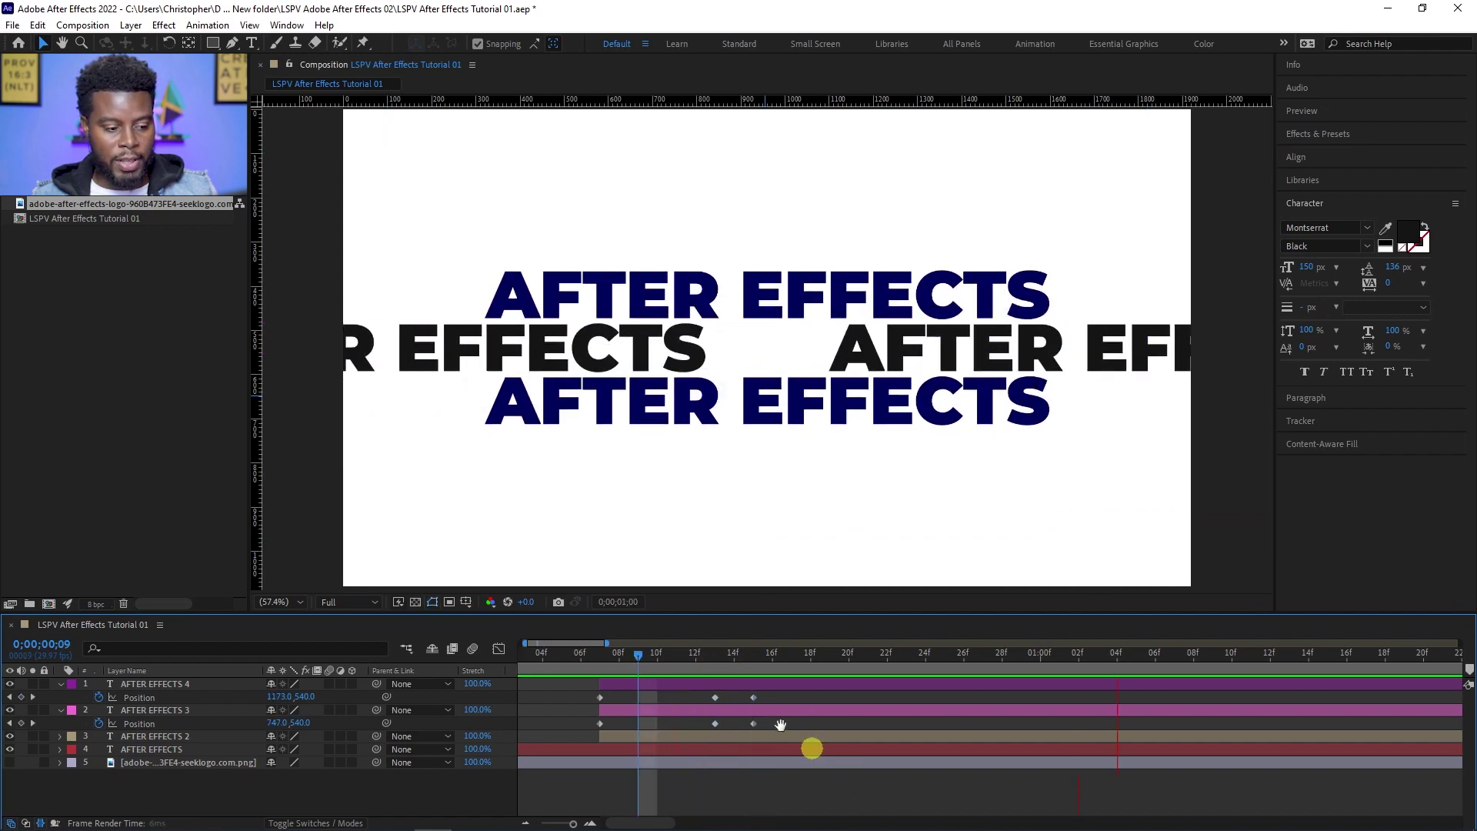
click(717, 658)
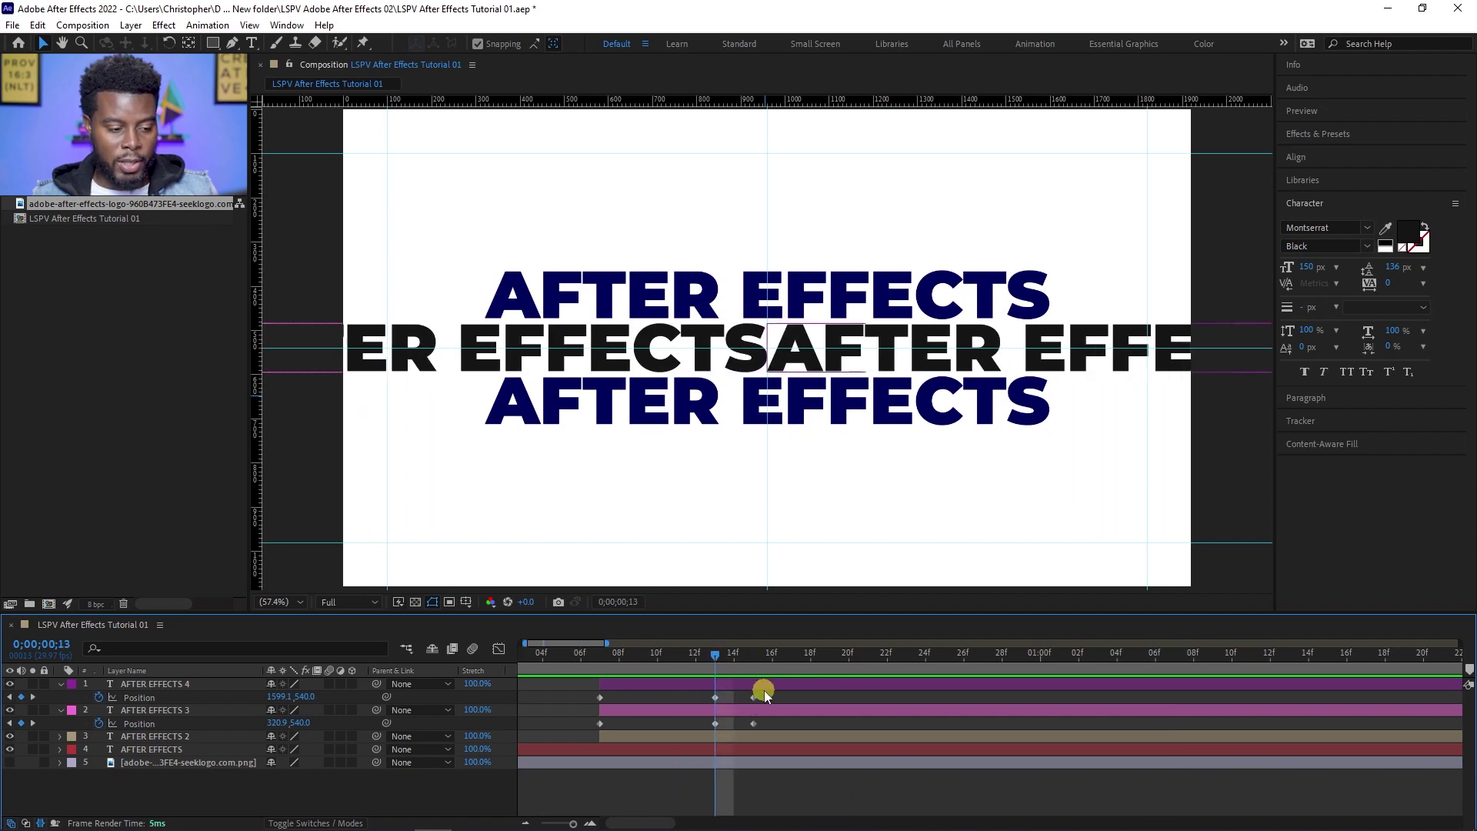
Undo the horizontal nudges made to the AFTER EFFECTS 3 and AFTER EFFECTS 4 layers at 0;00;00;15
click(764, 666)
key(ctrl+z)
key(ctrl+z)
key(ctrl+z)
key(ctrl+z)
key(ctrl+z)
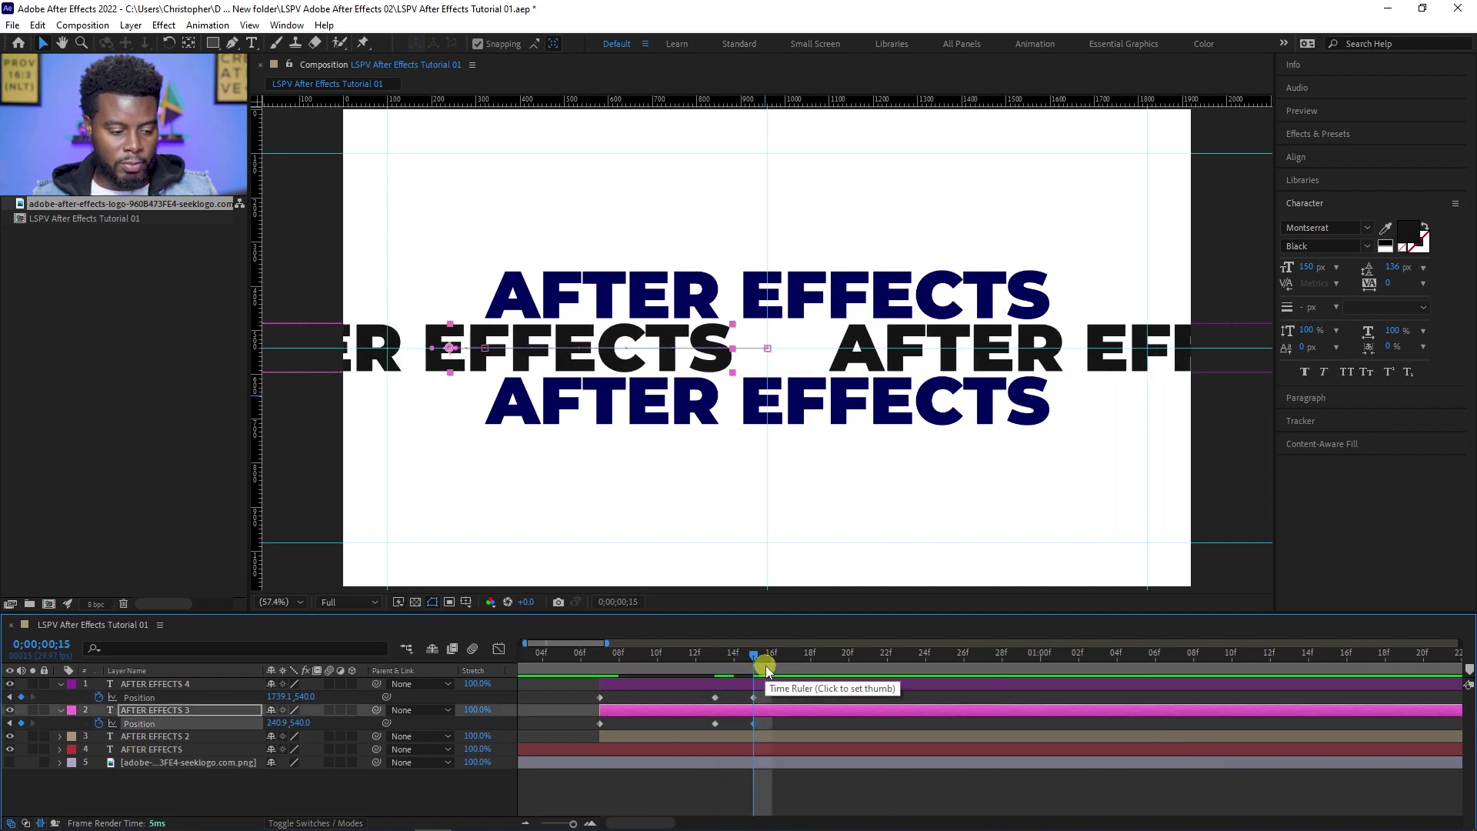
key(ctrl+z)
key(ctrl+z)
key(ctrl+z)
key(ctrl+z)
key(ctrl+z)
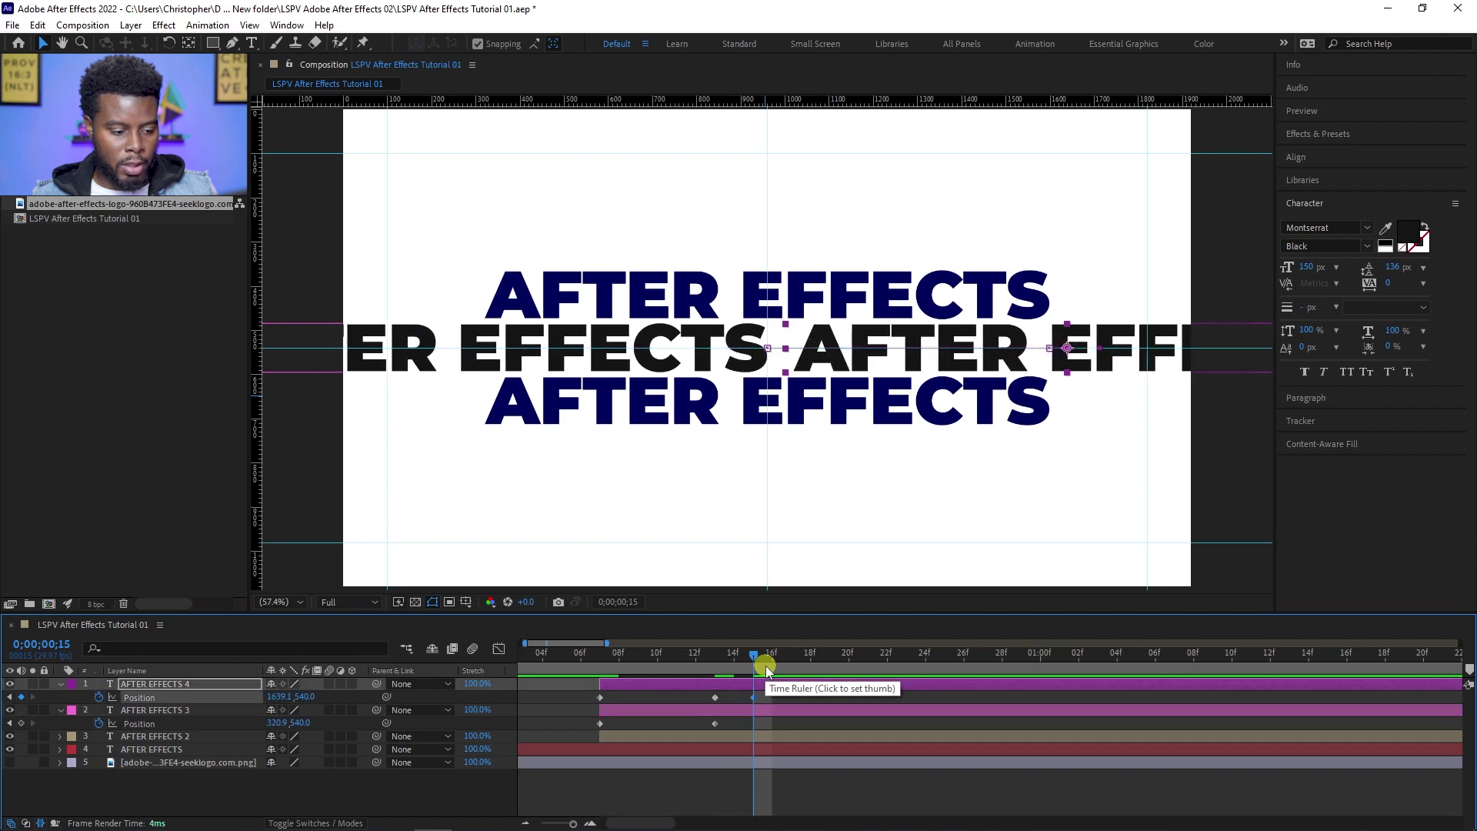
At 0;00;00;13, nudge the AFTER EFFECTS 4 text right in 10-pixel steps to about Position 1759, 540
drag(726, 665, 715, 663)
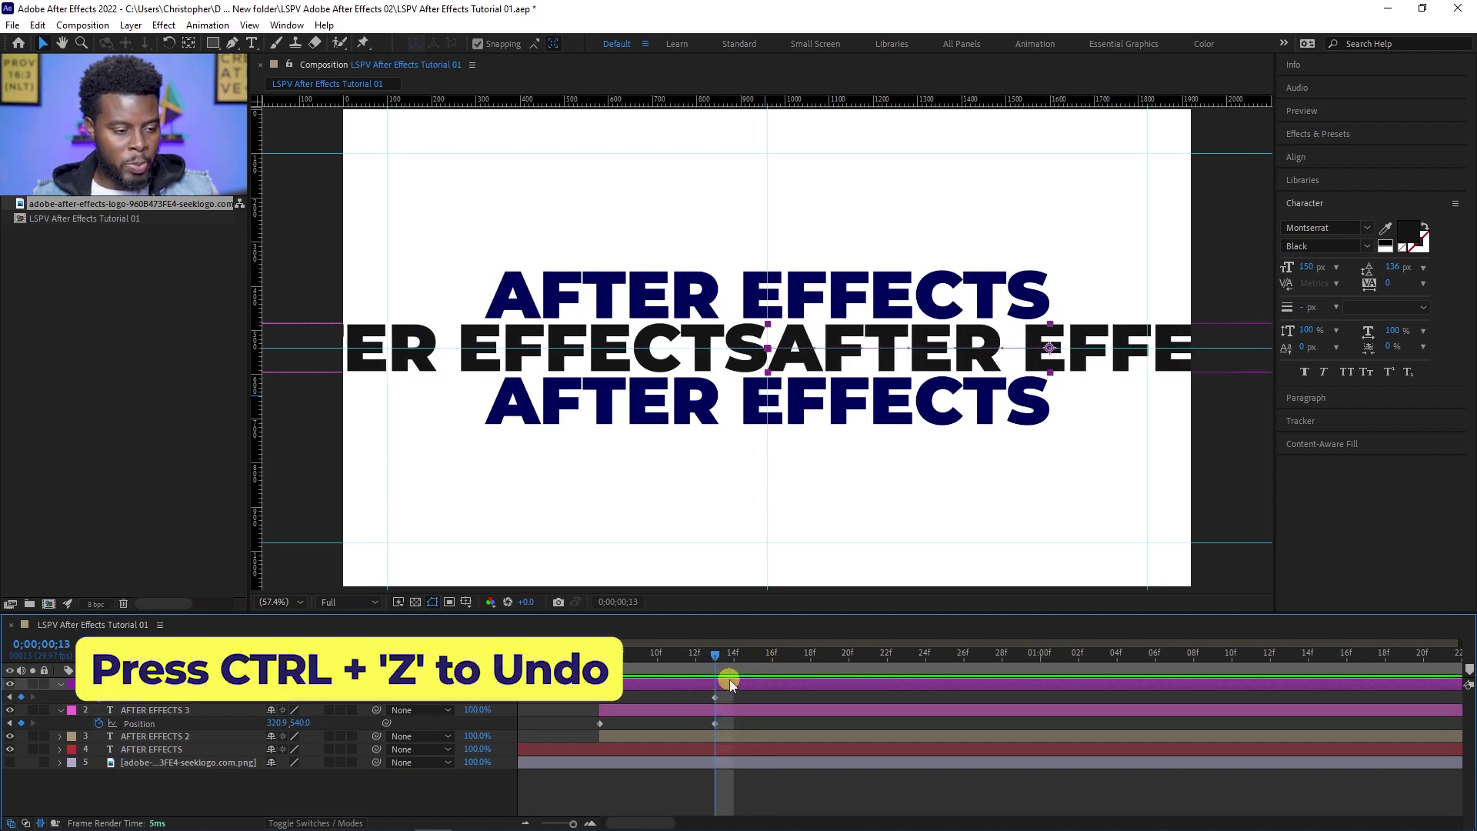
key(ctrl+shift+z)
key(shift+Right)
key(shift+Right)
key(shift+Right)
key(shift+Right)
key(shift+Right)
key(shift+Right)
key(shift+Right)
key(shift+Right)
key(shift+Right)
key(shift+Right)
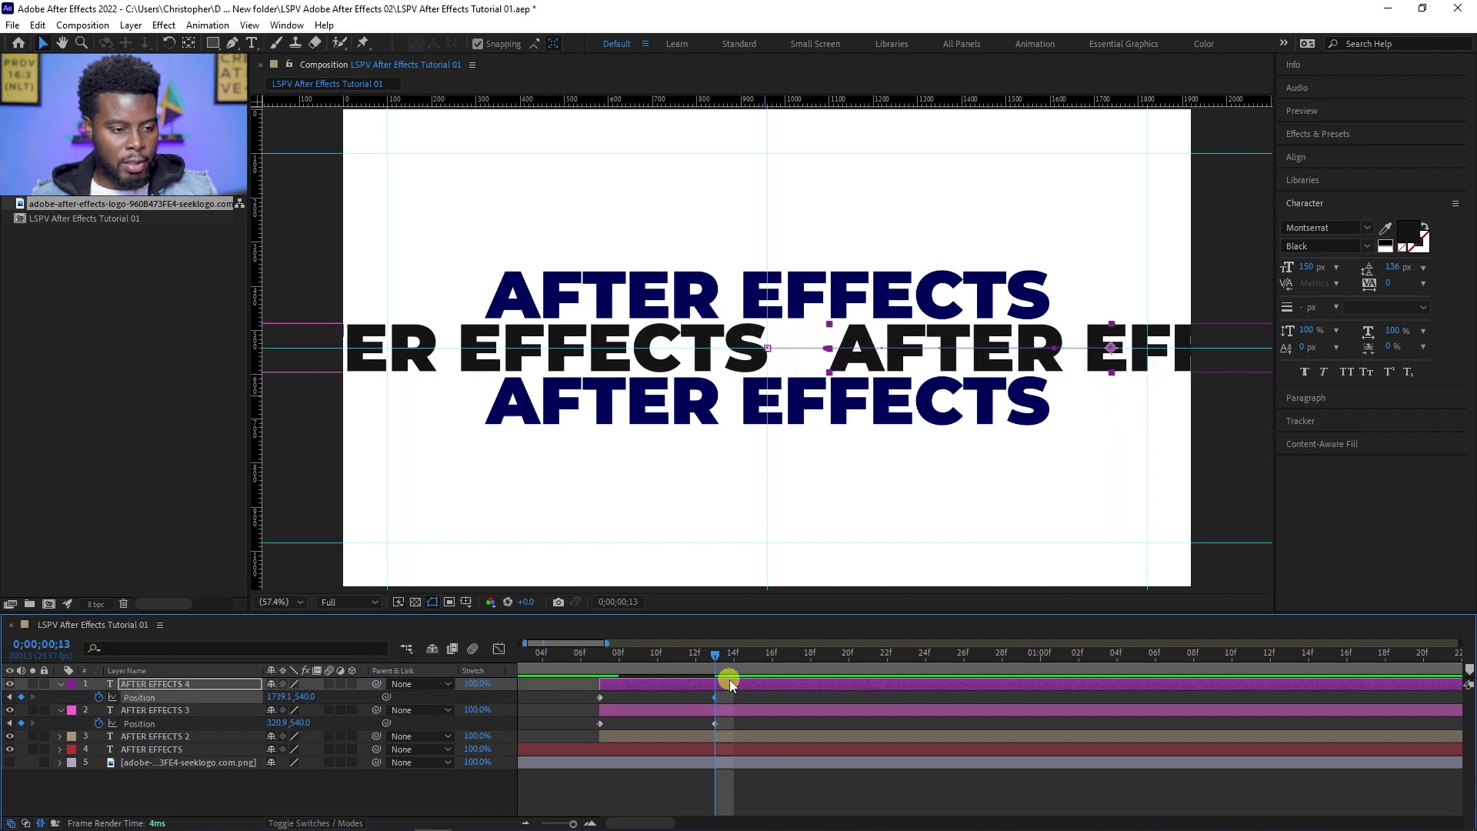
key(shift+Right)
key(shift+Right)
Nudge the AFTER EFFECTS 3 text left in 10-pixel steps to about Position 161, 540 at 0;00;00;13
click(714, 724)
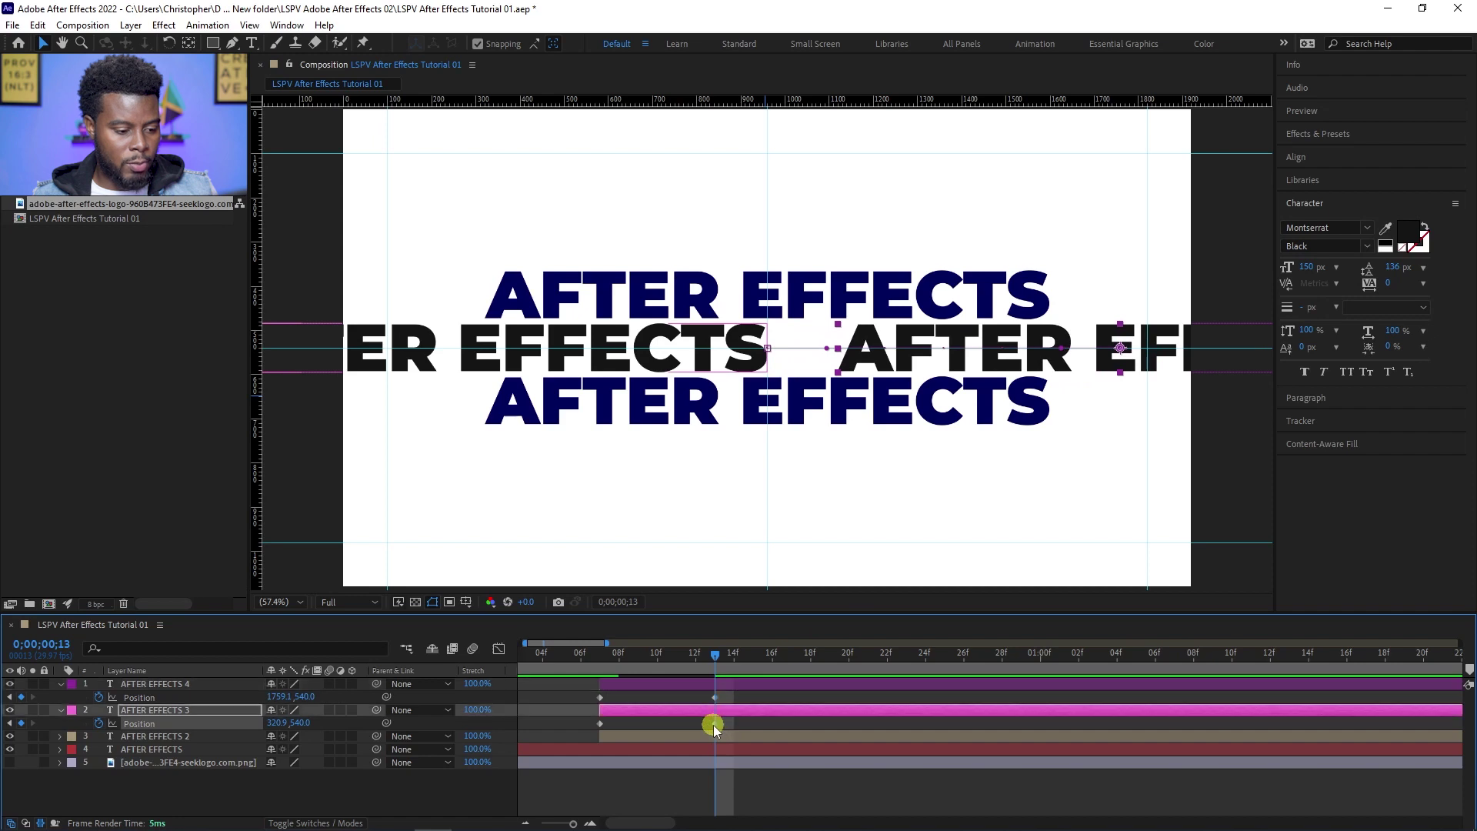
key(shift+Left)
key(shift+Left)
key(shift+Left)
key(shift+Left)
key(shift+Left)
key(shift+Left)
key(shift+Left)
key(shift+Left)
key(shift+Left)
key(shift+Left)
key(shift+Left)
key(shift+Left)
key(shift+Left)
key(shift+Left)
key(shift+Left)
key(shift+Left)
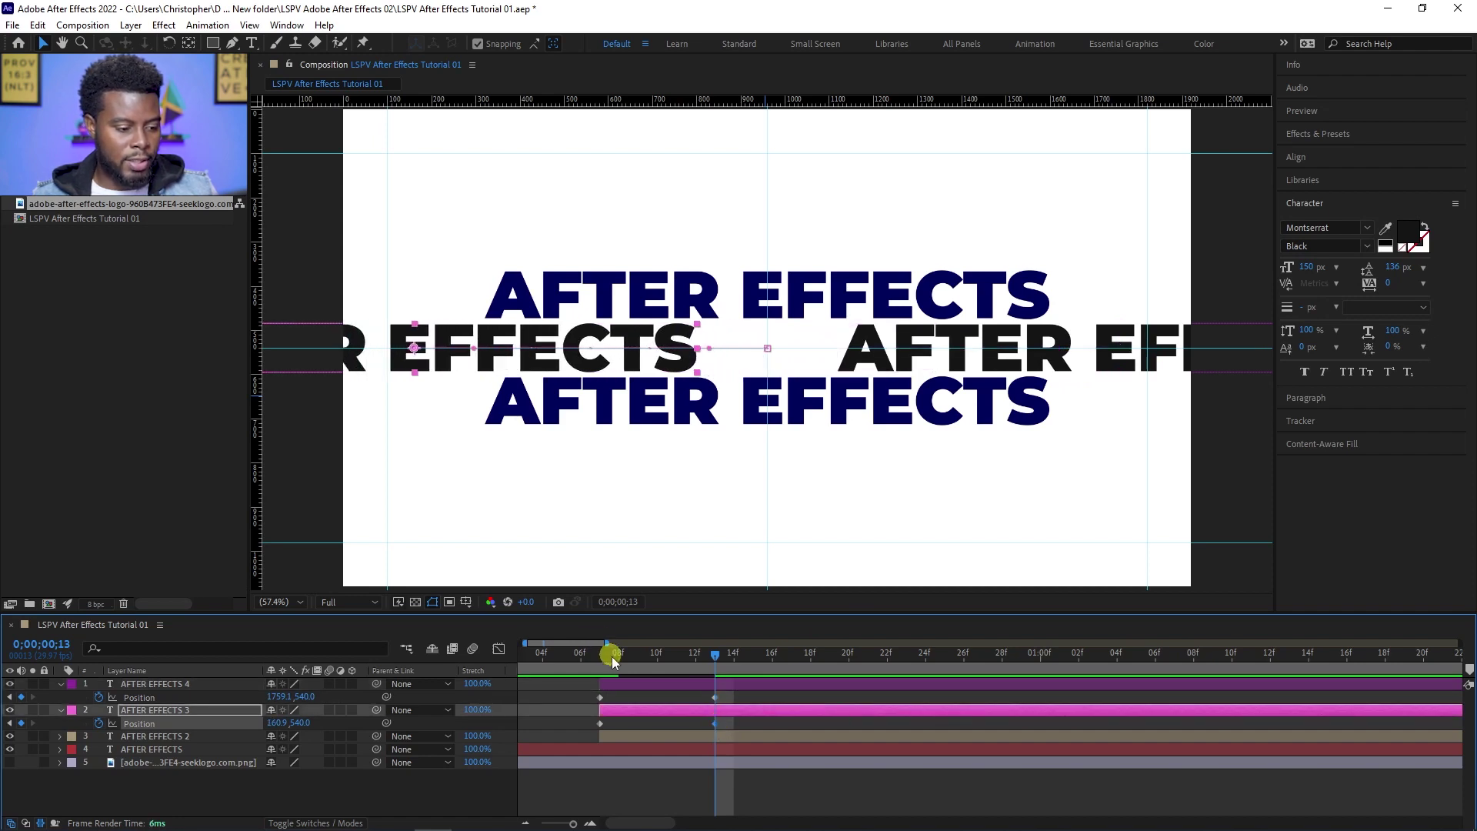
Play the title animation from the beginning to review the vertical and horizontal spread of the text
key(Home)
click(768, 783)
key(minus)
key(space)
drag(600, 663, 647, 662)
key(space)
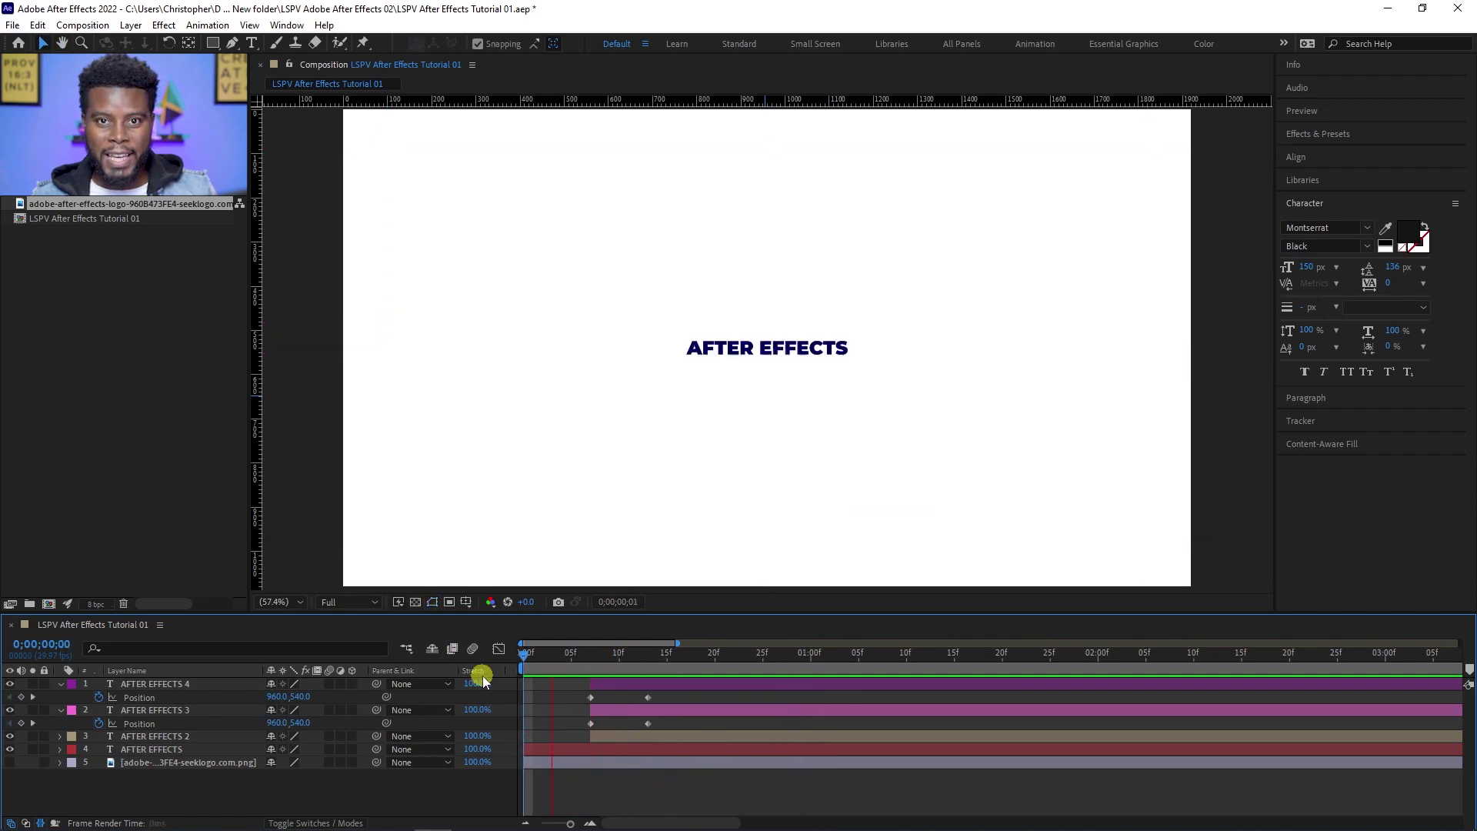
click(524, 653)
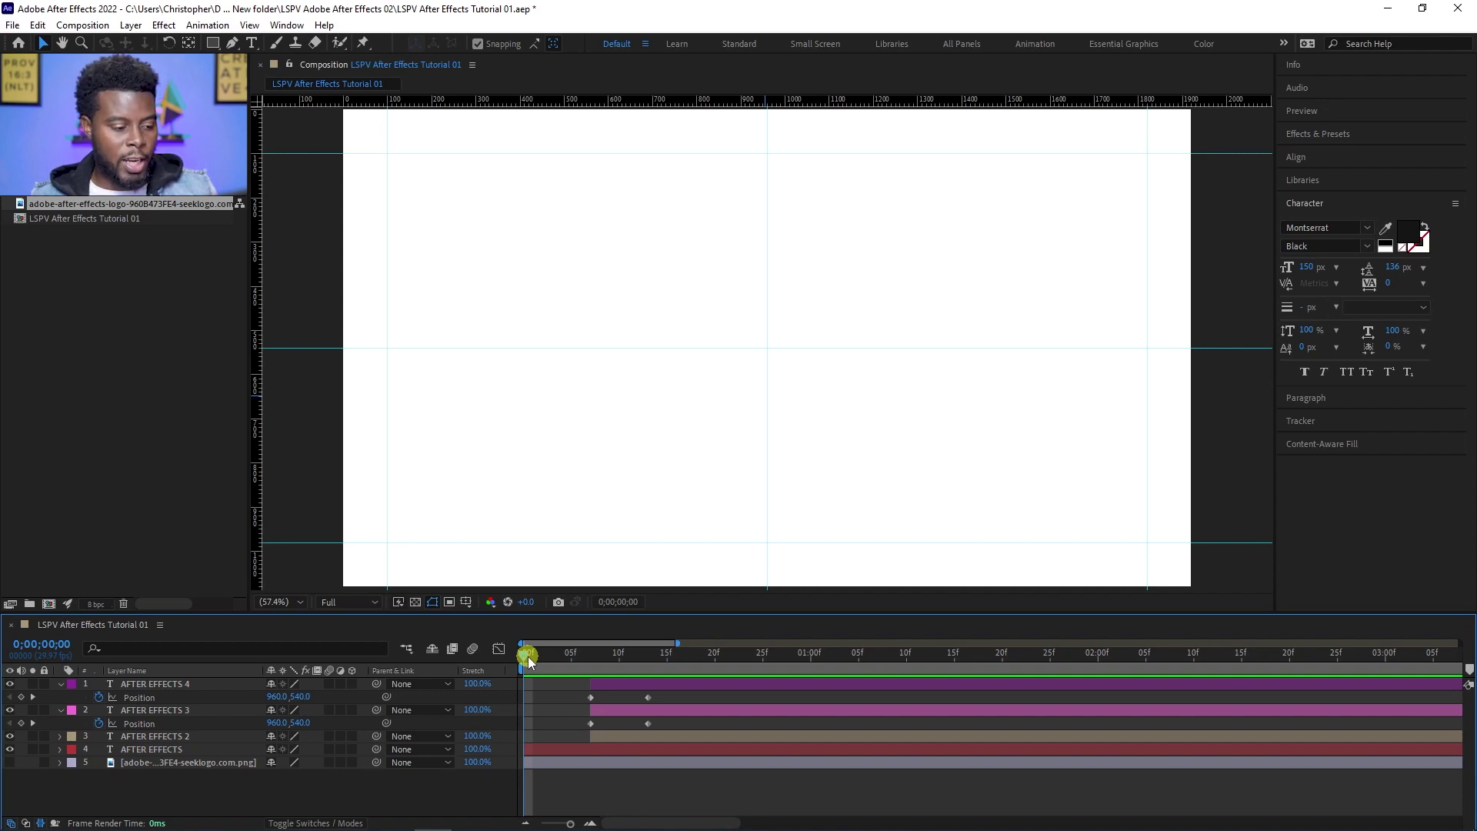
key(space)
key(space)
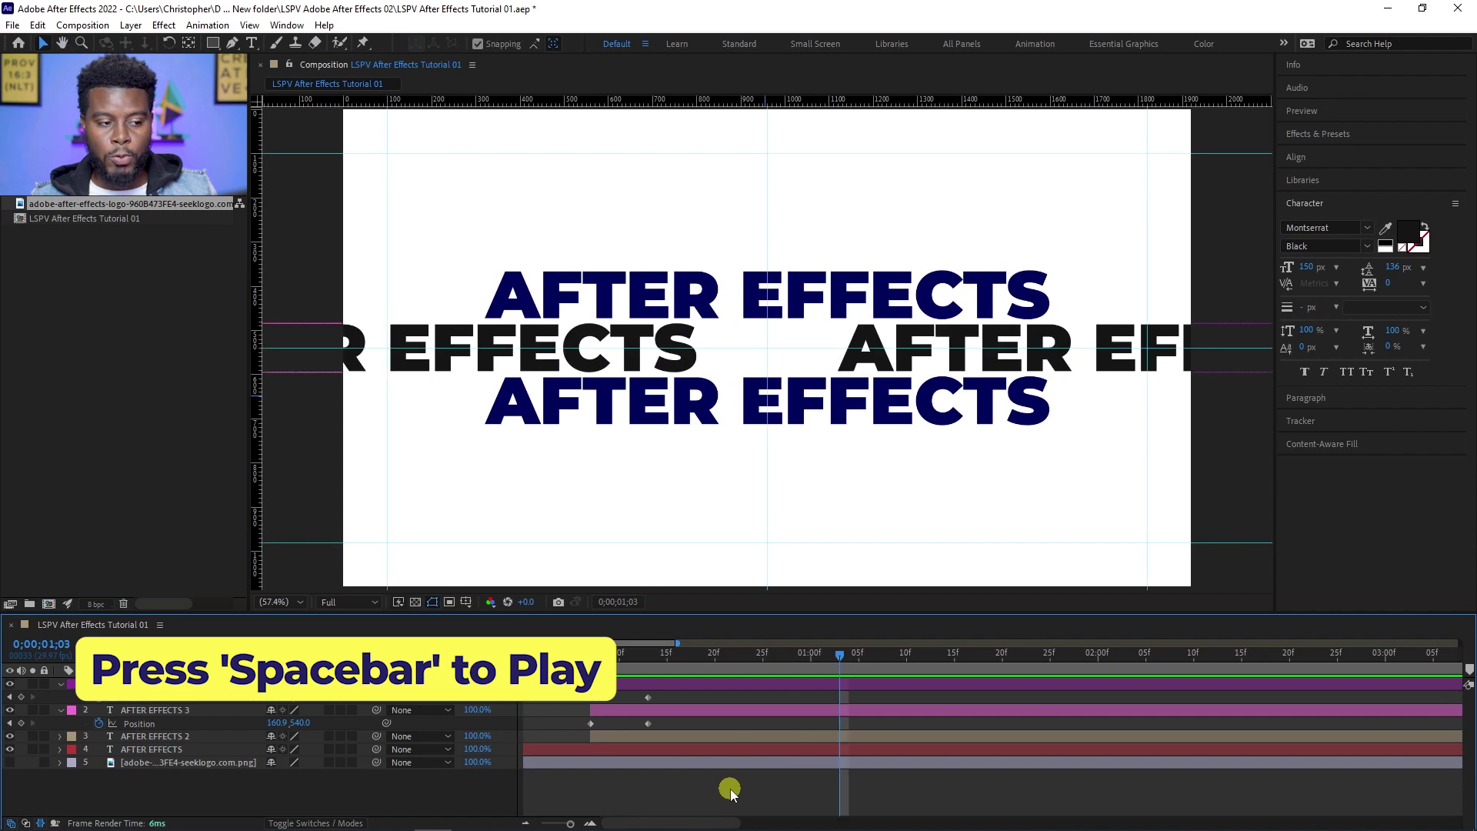
Move the playhead to 0;00;00;13 and reveal the Position keyframes of the AFTER EFFECTS and AFTER EFFECTS 2 layers
click(811, 375)
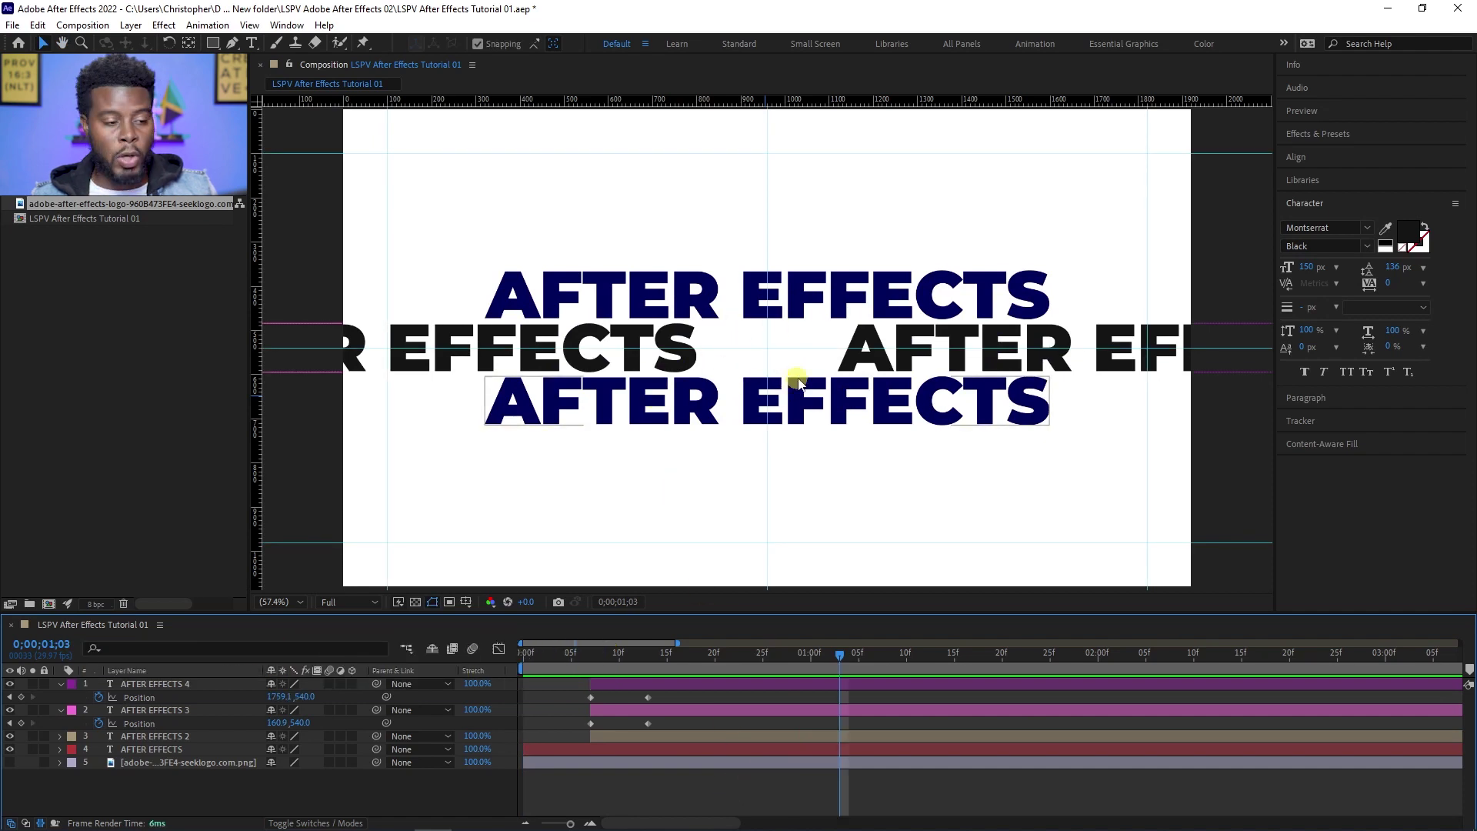
click(724, 286)
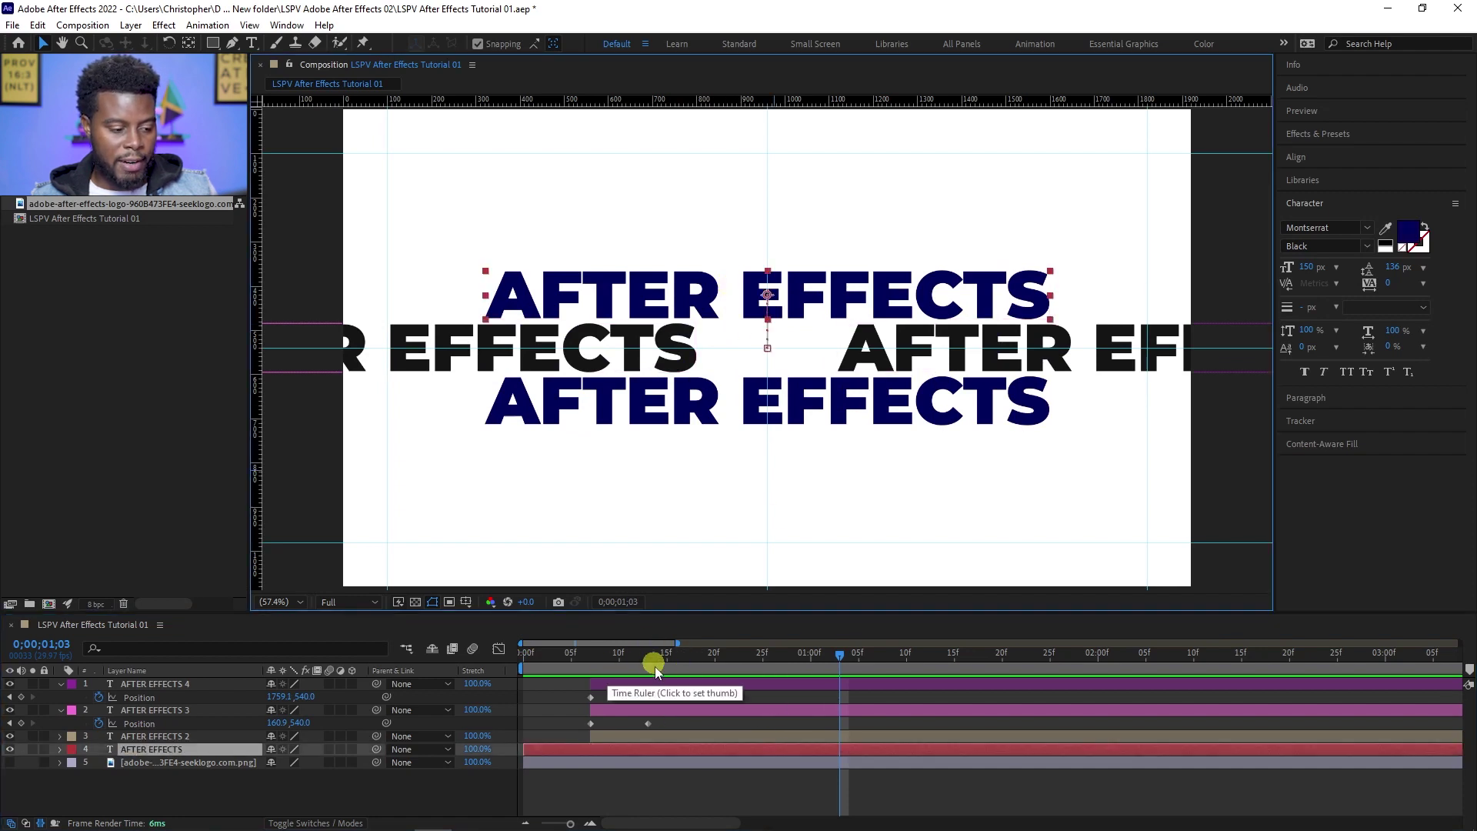
drag(666, 658, 646, 662)
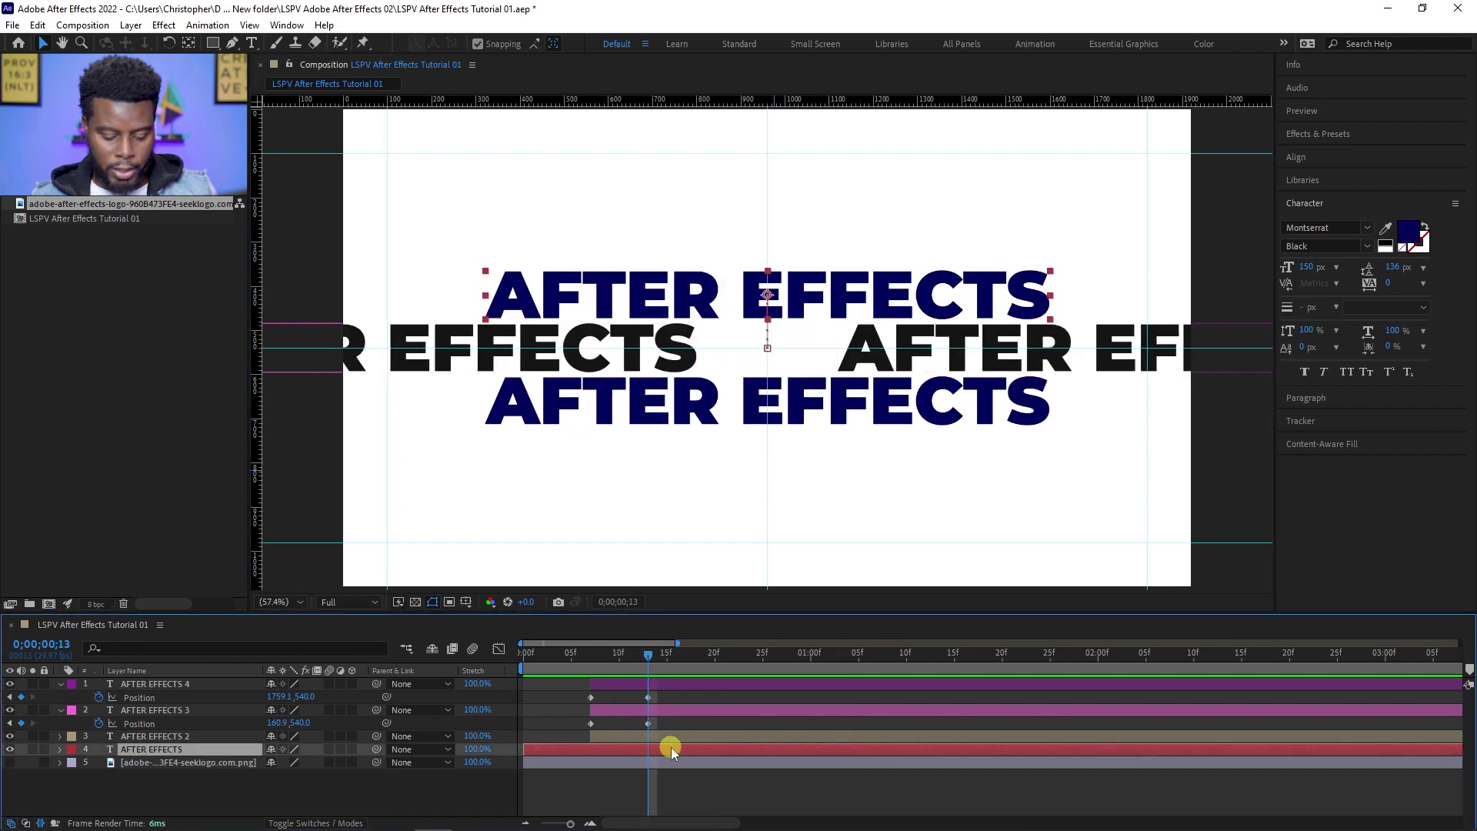
key(p)
key(ctrl+Up)
key(p)
click(751, 803)
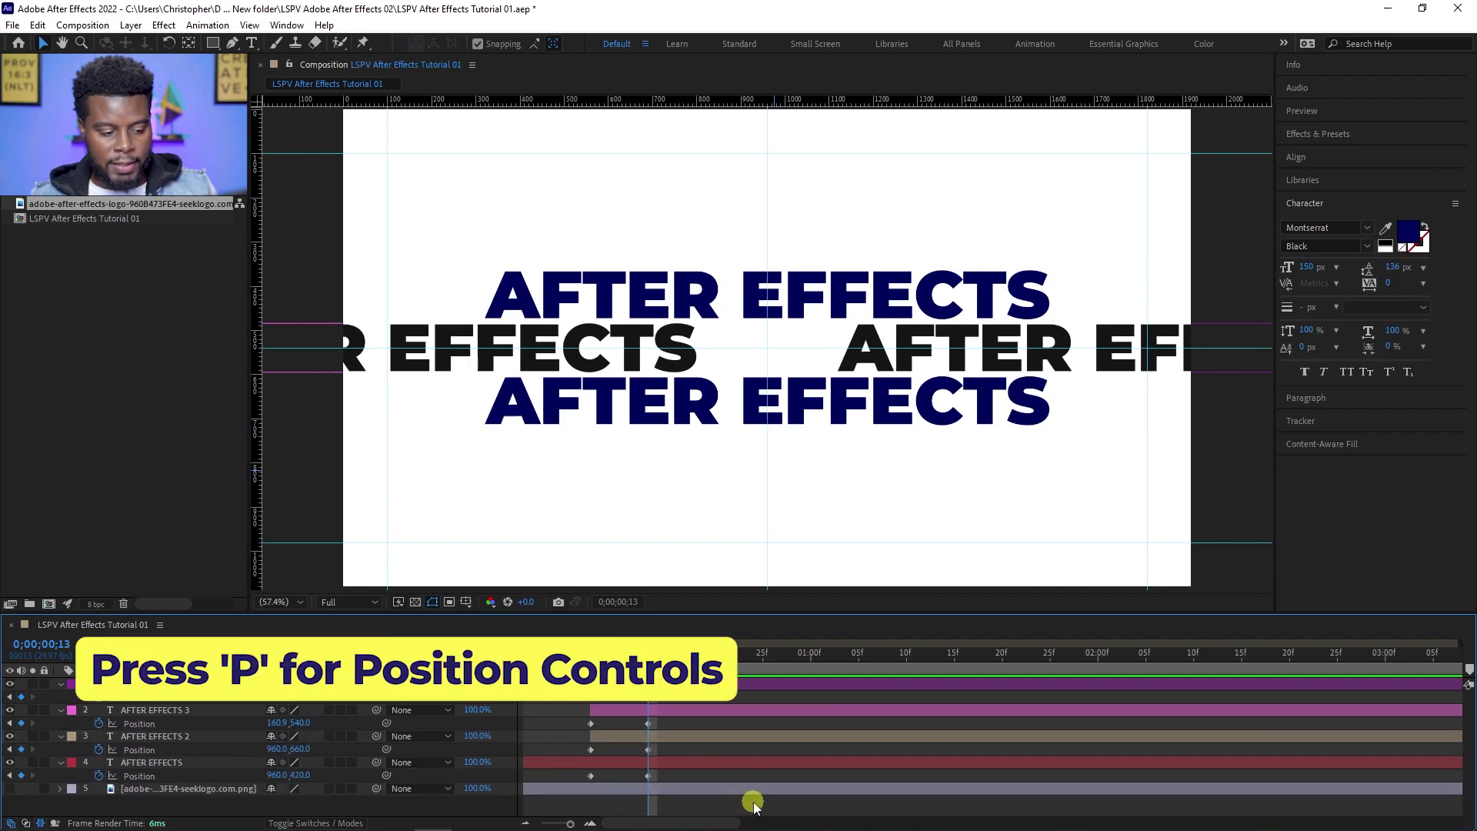
Collapse all layers and reveal Position individually for each of the four AFTER EFFECTS text layers
key(ctrl+a)
key(p)
click(691, 696)
click(691, 697)
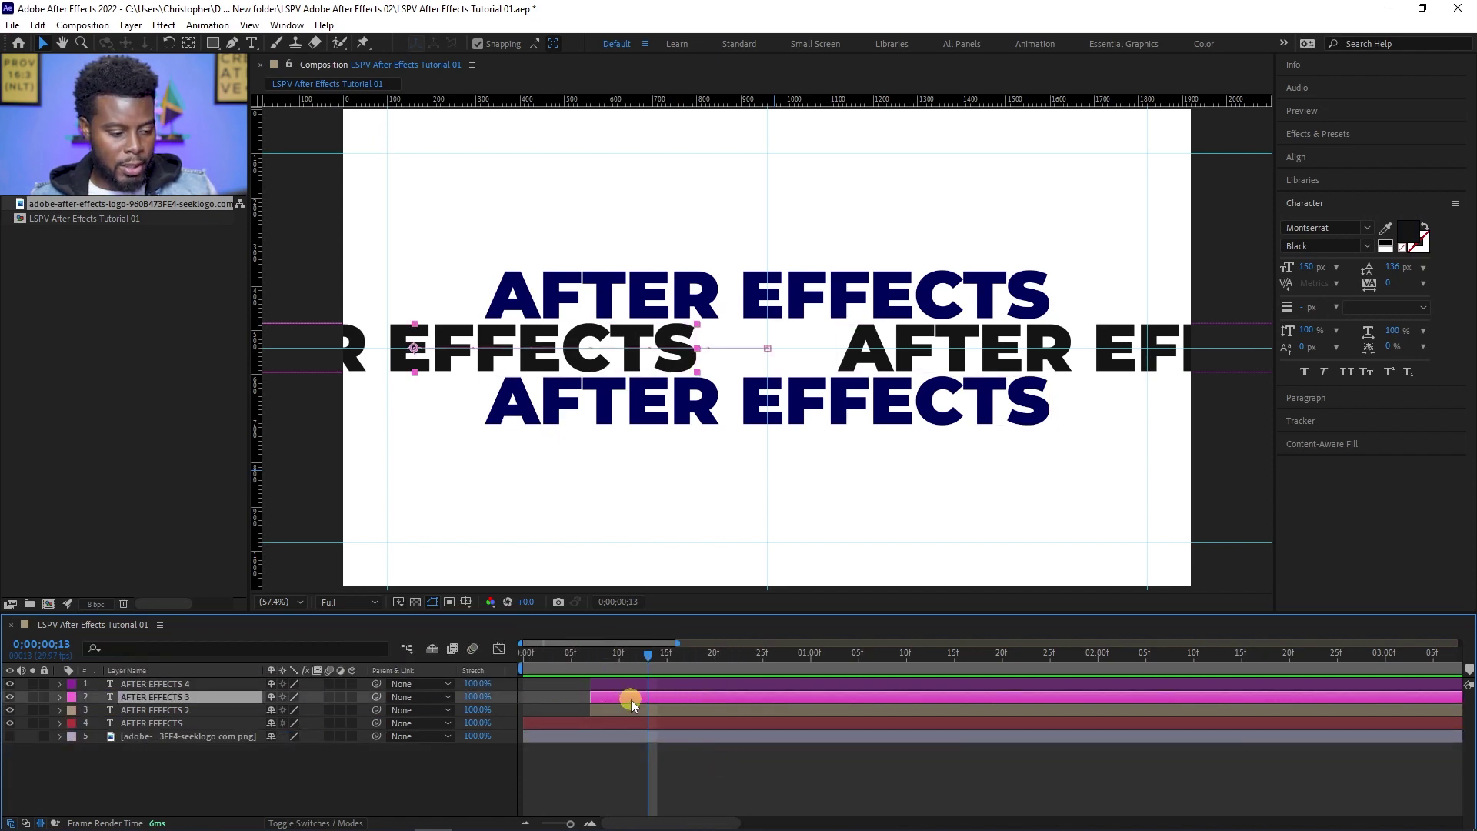
key(p)
click(692, 723)
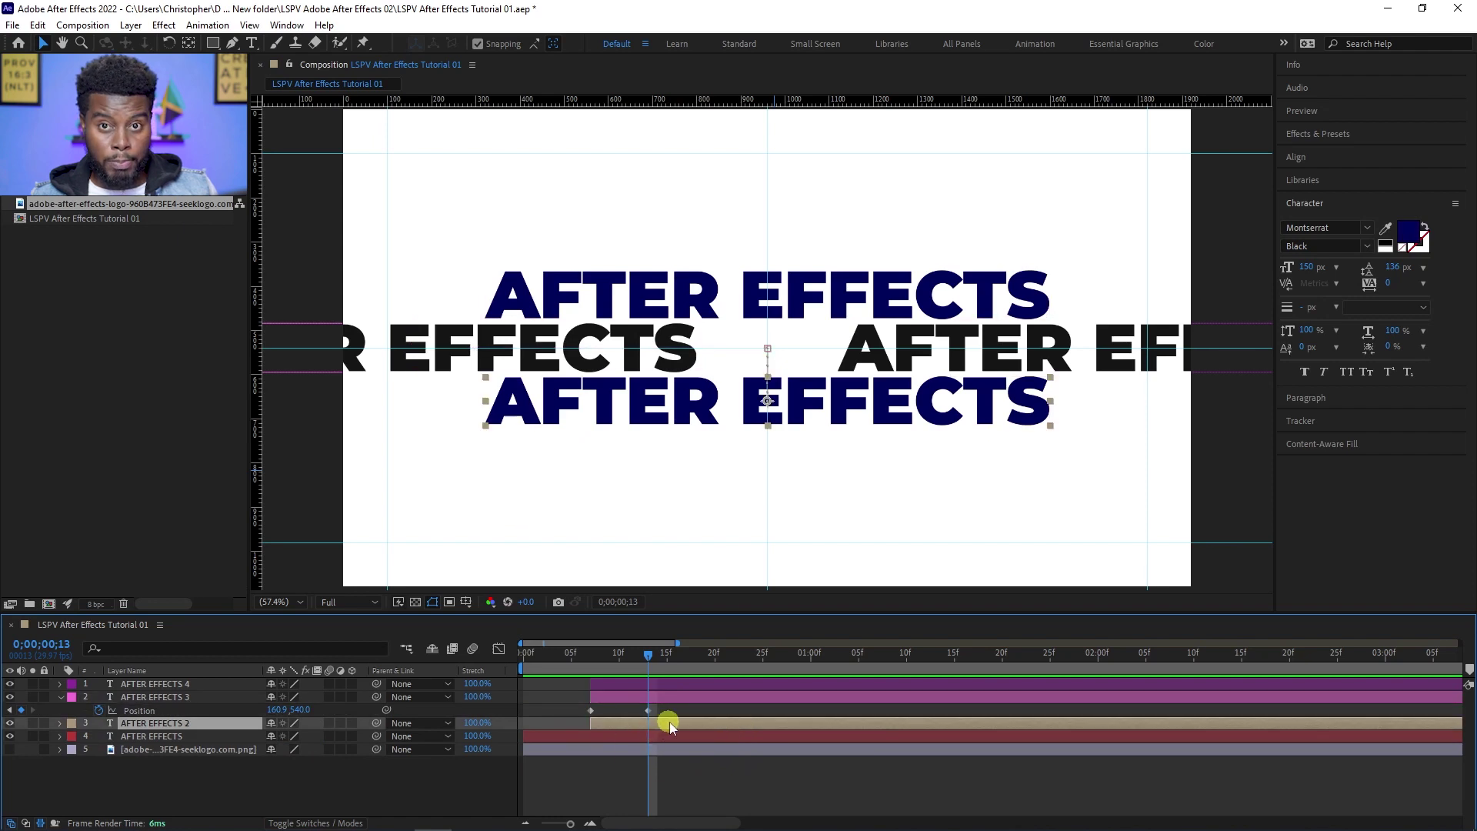
key(p)
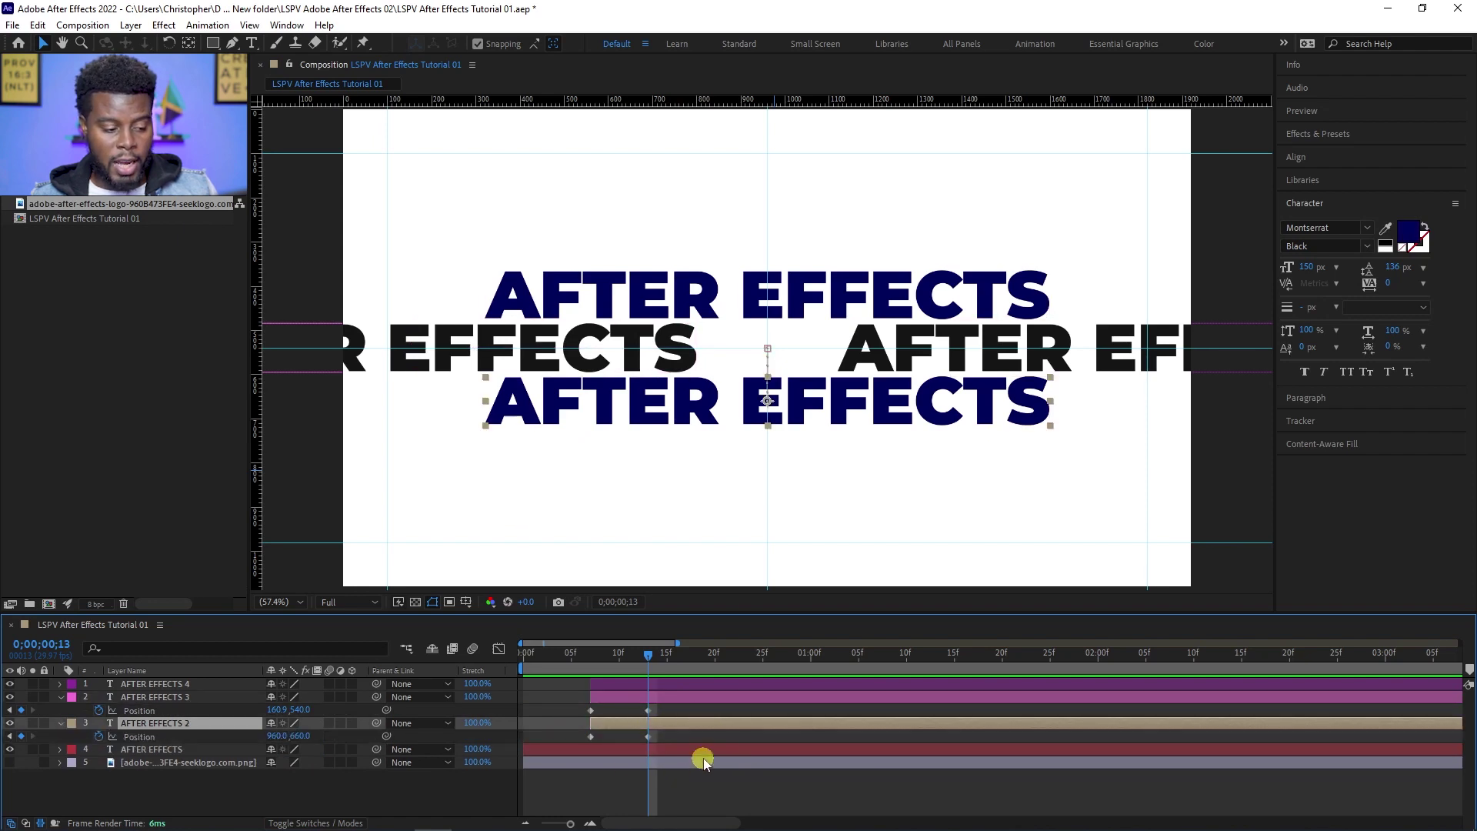
click(664, 697)
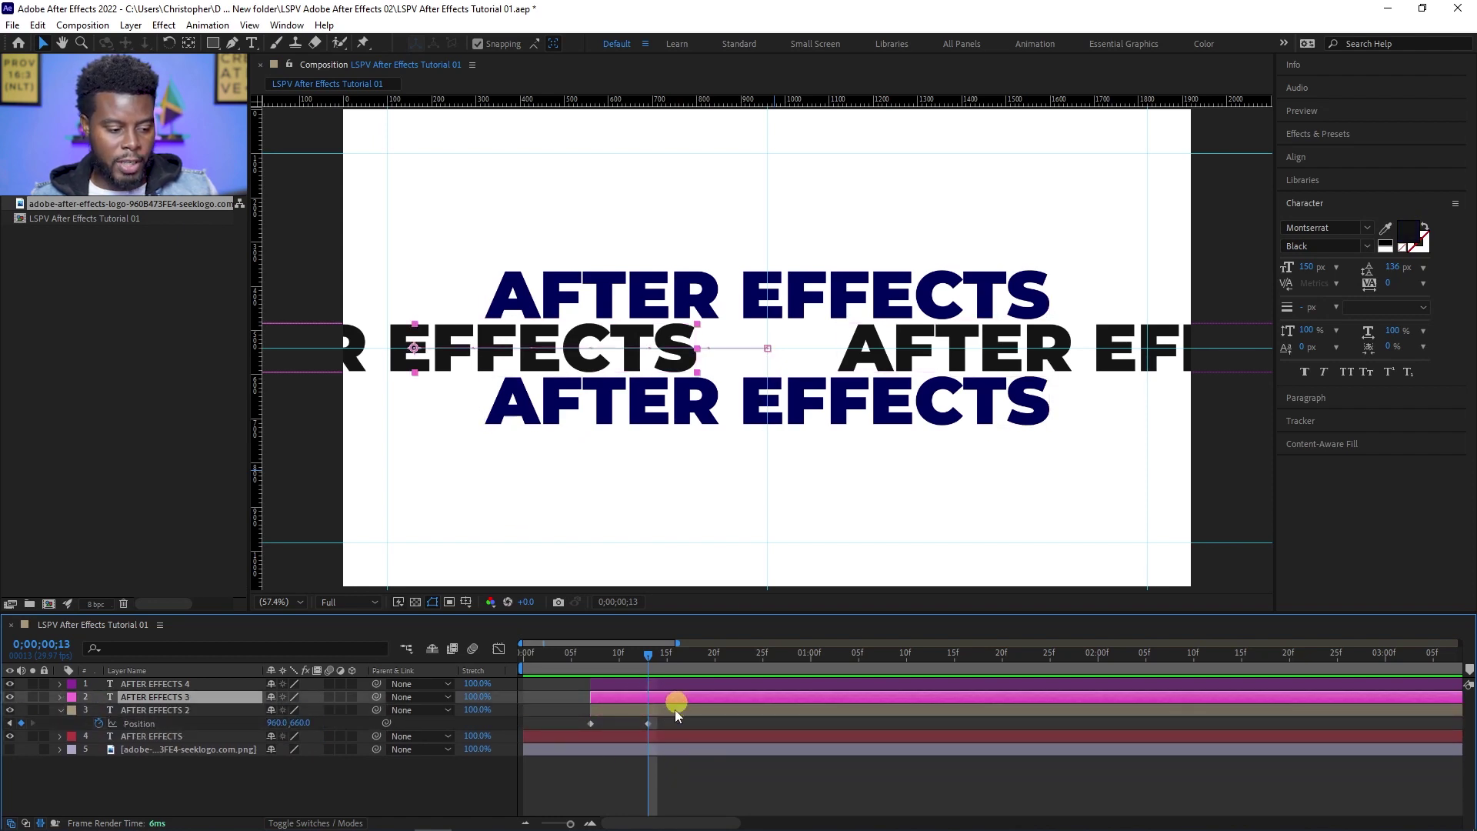
key(p)
click(669, 684)
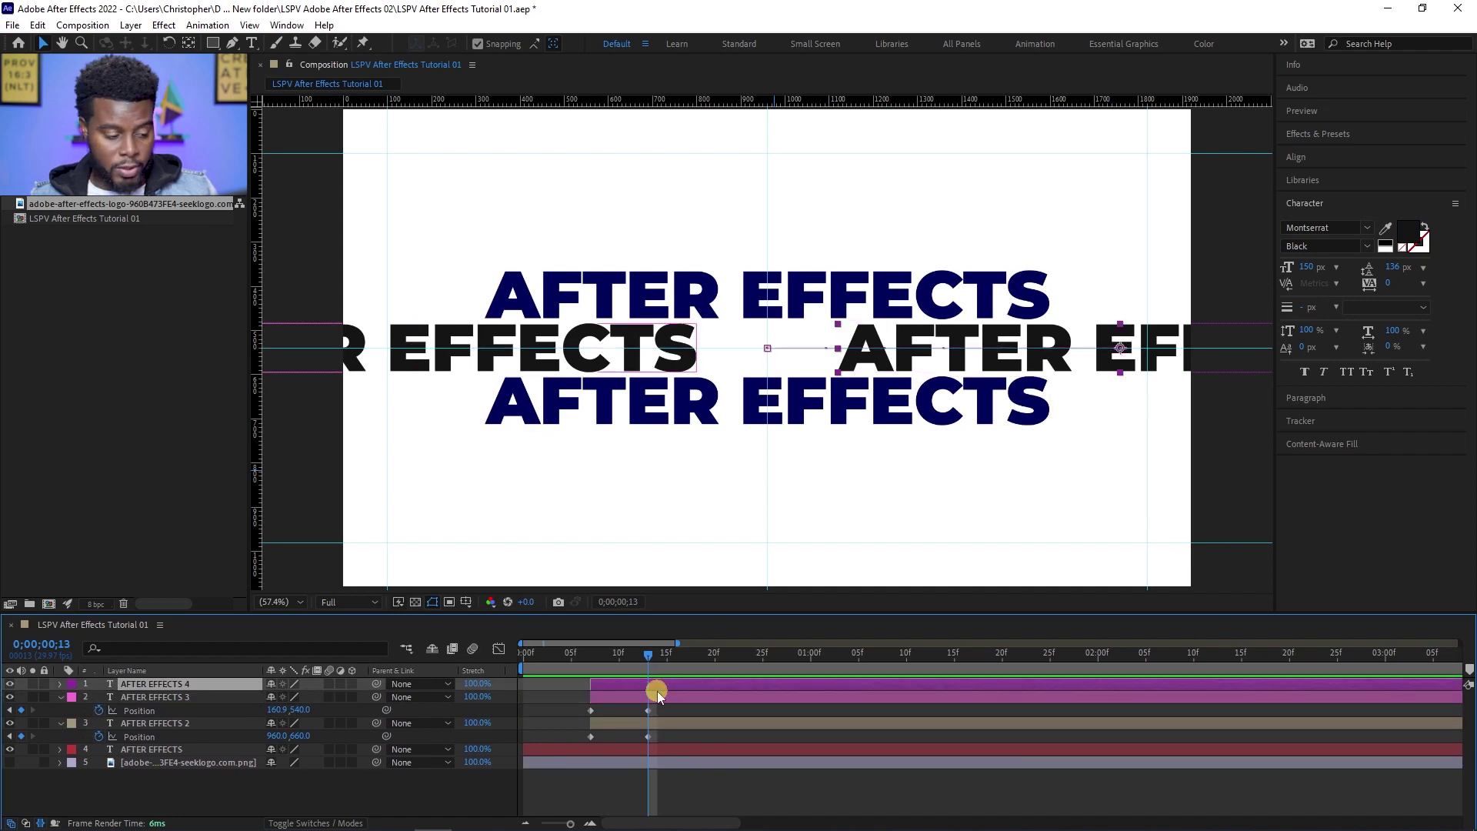
key(p)
click(663, 762)
key(p)
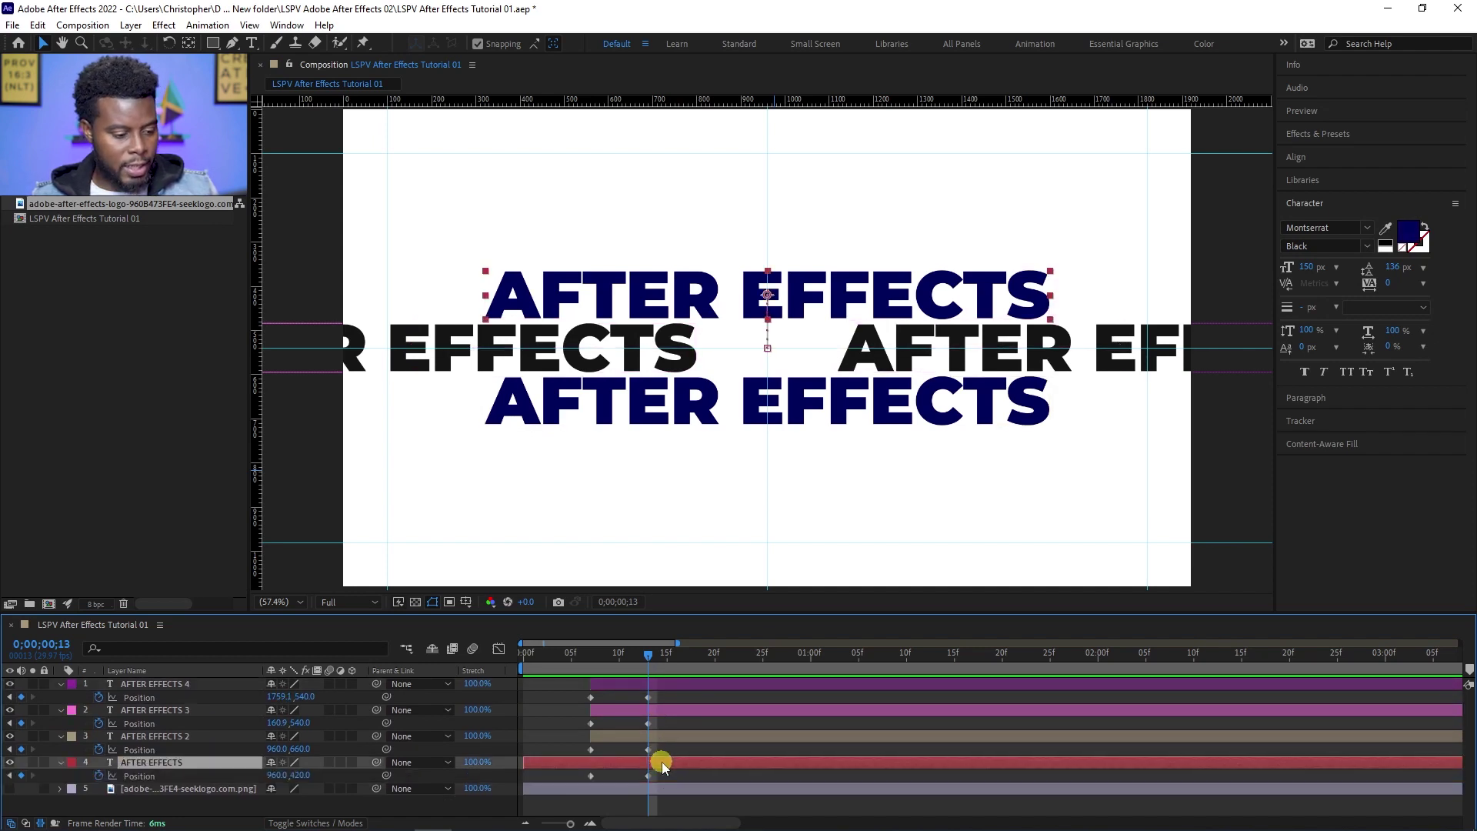
Make the After Effects logo layer visible while keeping the original AFTER EFFECTS text layer selected
click(664, 759)
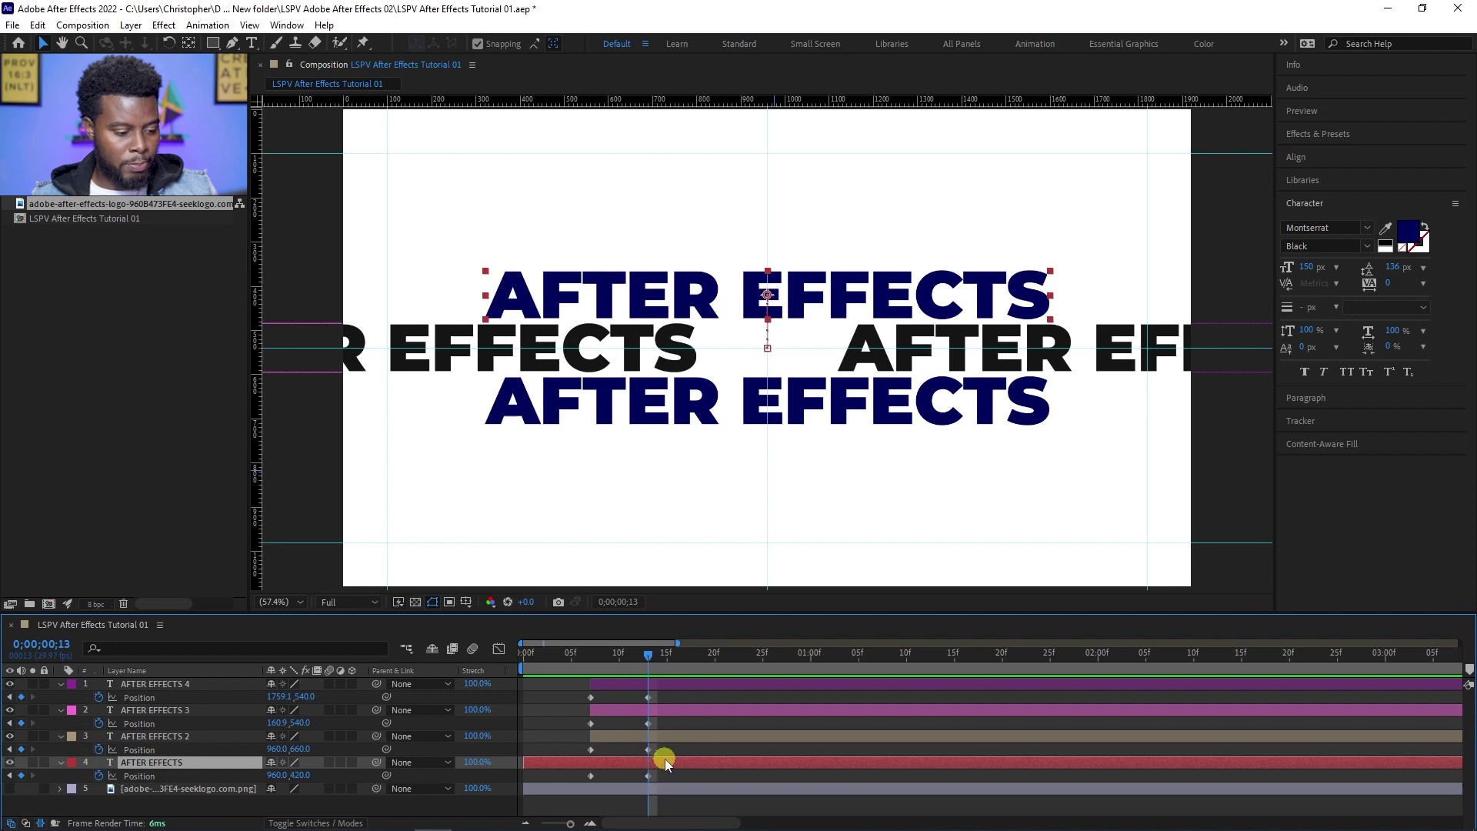
click(10, 789)
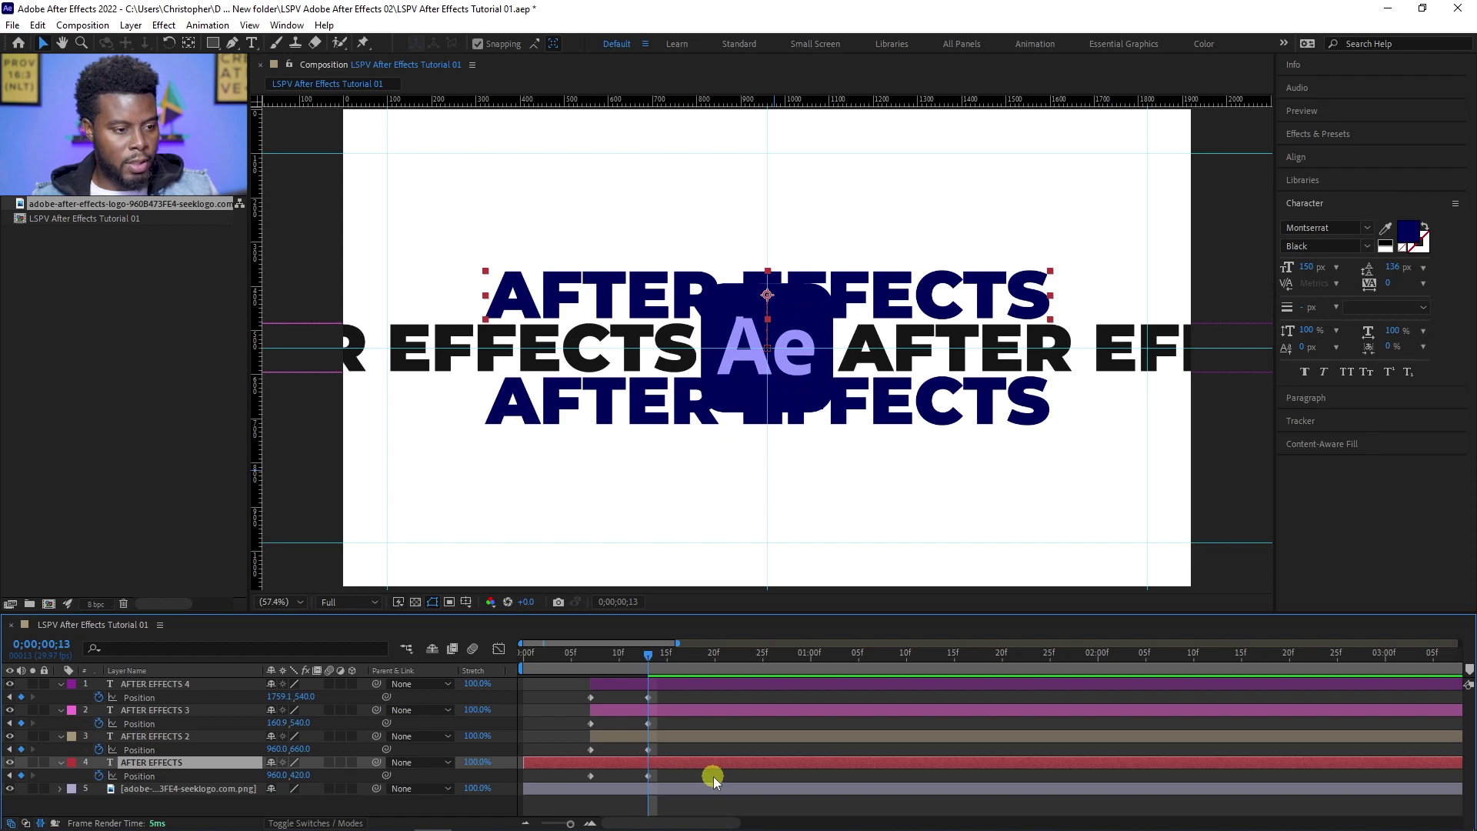
key(shift+Up)
key(shift+Up)
key(shift+Up)
key(shift+Up)
key(shift+Up)
key(shift+Up)
key(shift+Up)
key(shift+Up)
key(shift+Up)
key(shift+Up)
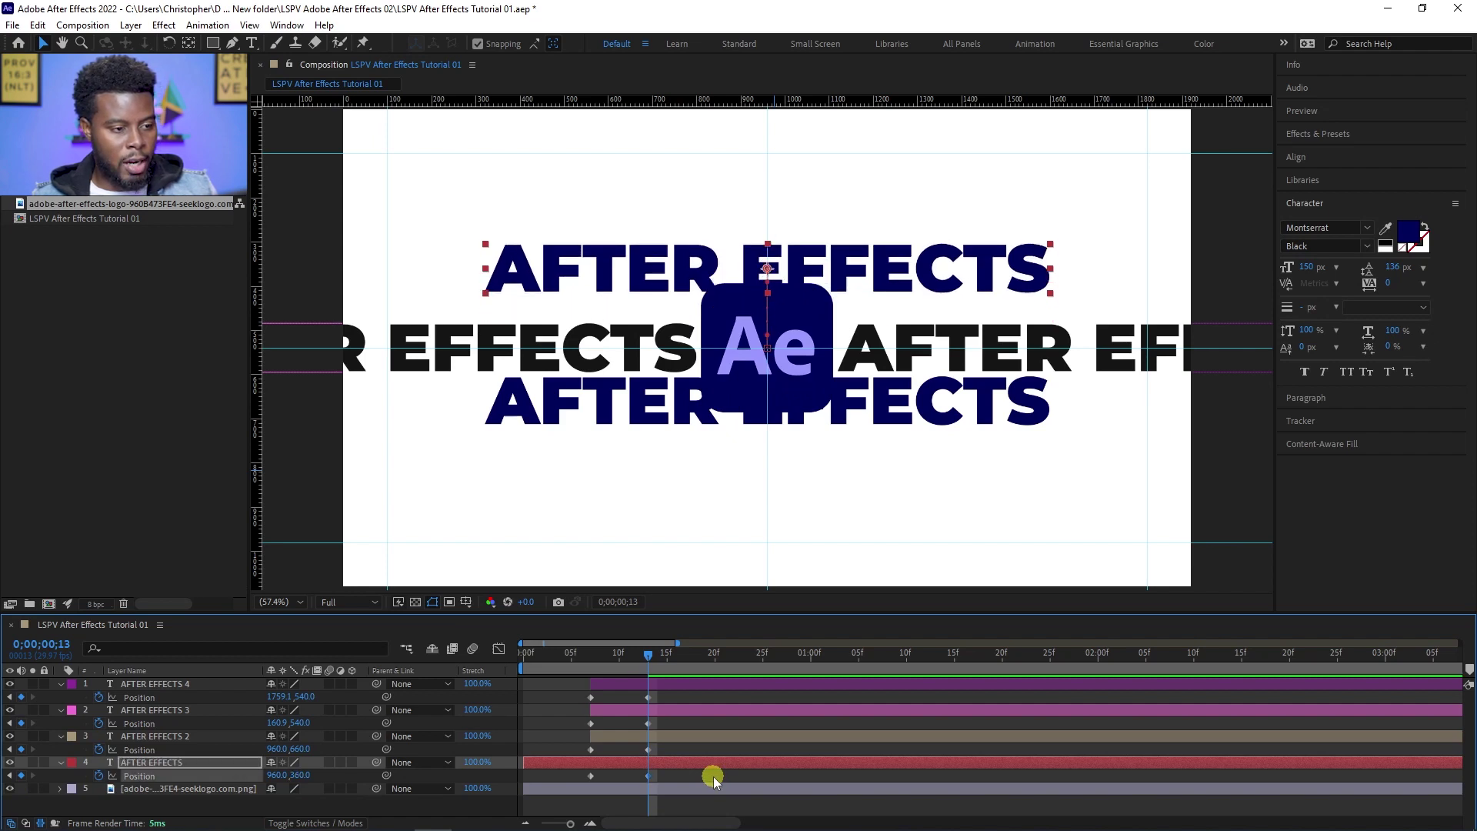
key(shift+Up)
key(shift+Up)
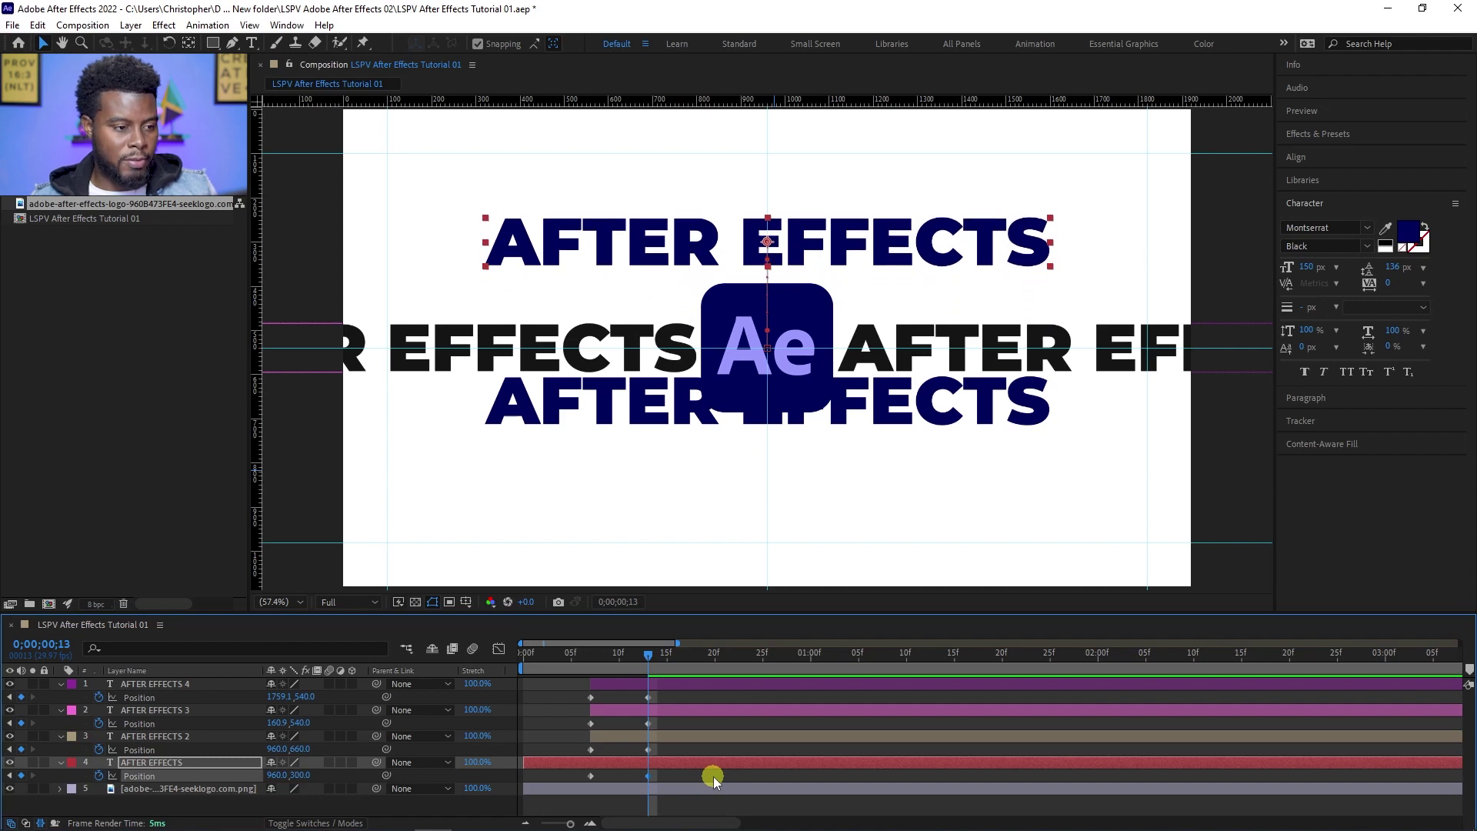
key(ctrl+z)
key(ctrl+z)
key(ctrl+z)
key(ctrl+z)
key(ctrl+z)
key(ctrl+z)
key(ctrl+z)
key(ctrl+z)
key(ctrl+z)
key(ctrl+z)
key(ctrl+z)
key(ctrl+z)
key(ctrl+z)
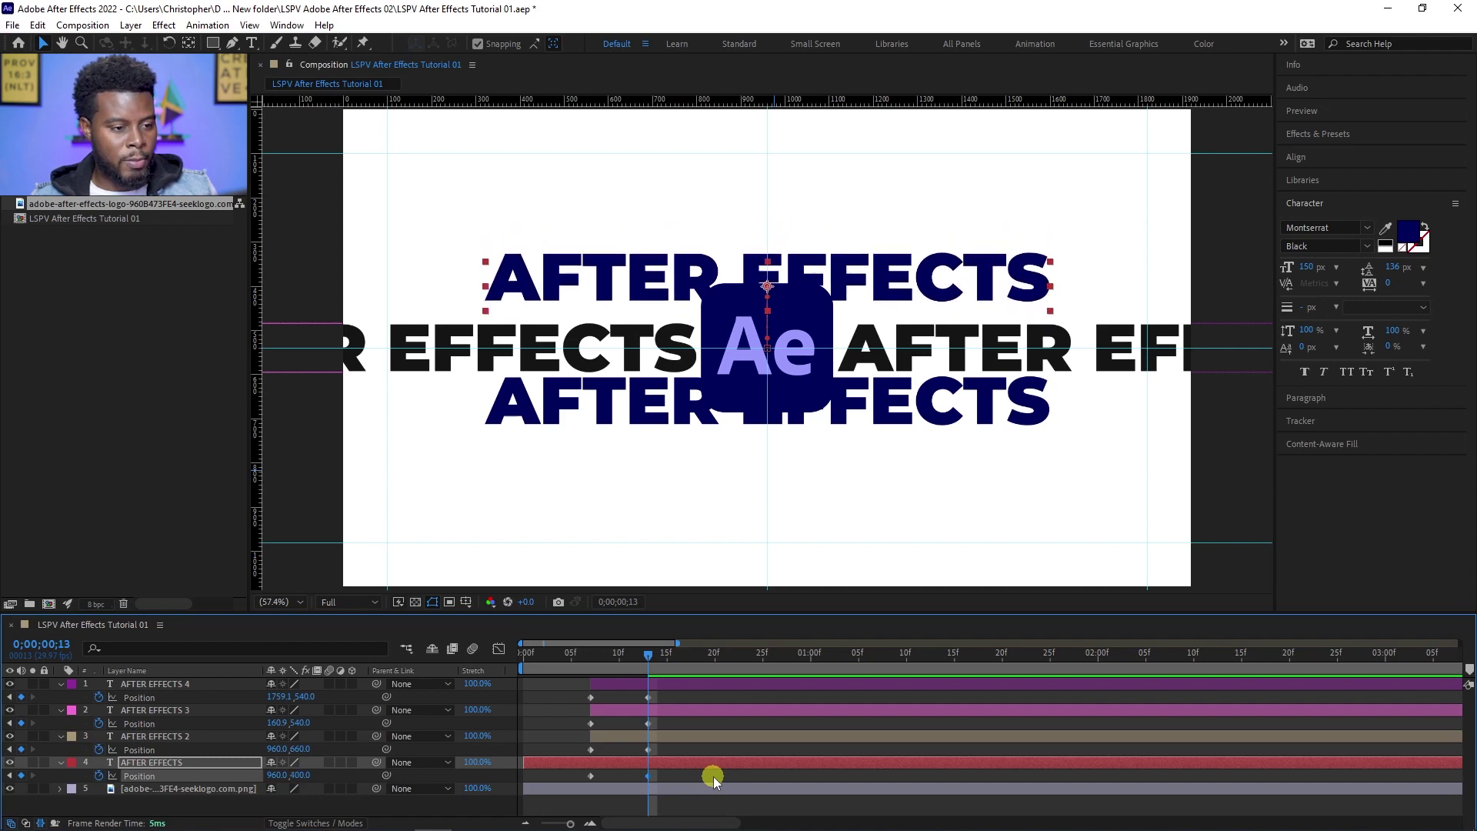
key(ctrl+z)
key(ctrl+z)
key(ctrl+z)
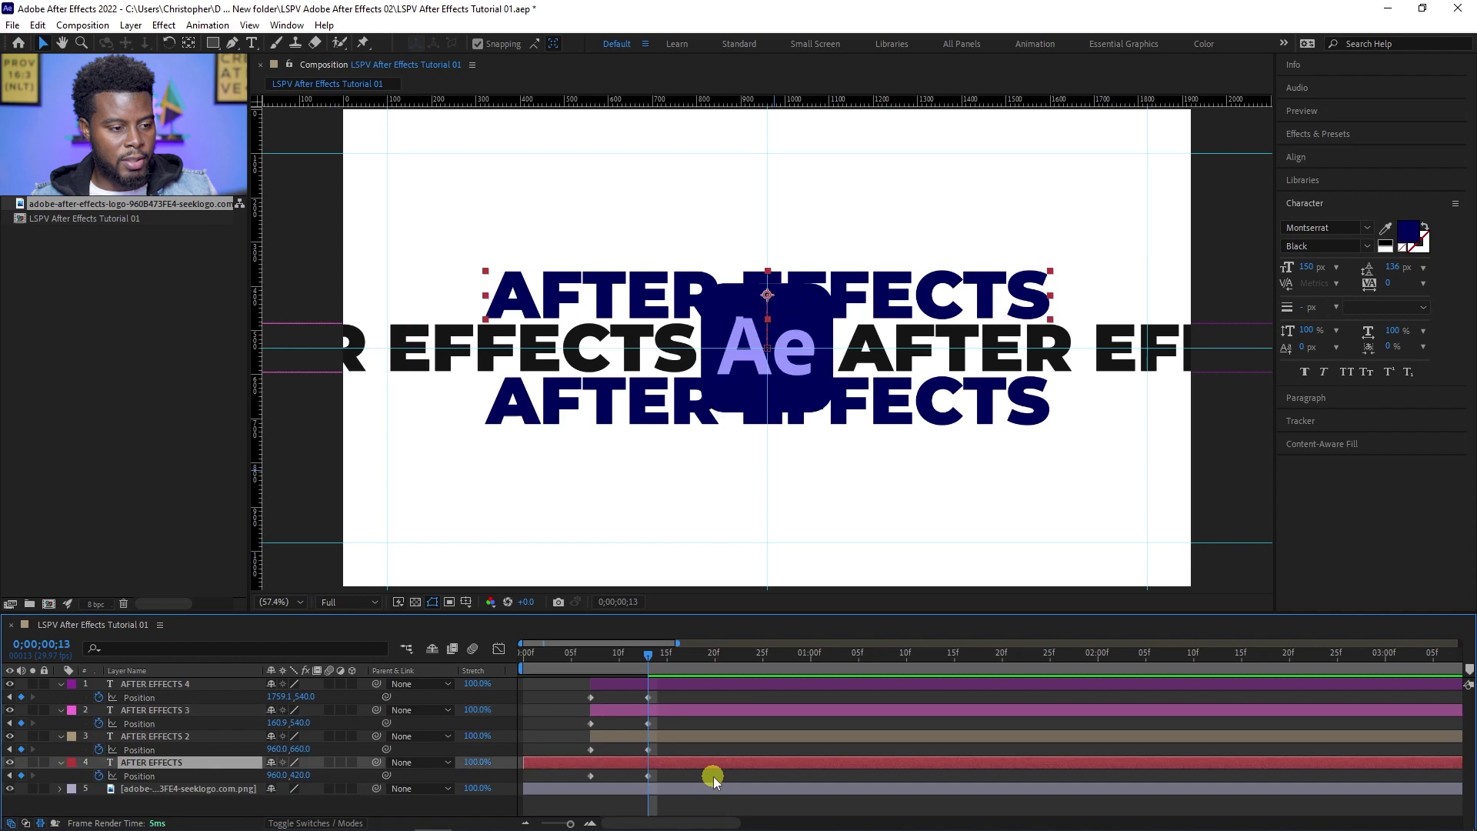
Nudge the original AFTER EFFECTS text up in 10-pixel steps to Position 960, 300 at 0;00;00;13
key(shift+Up)
key(shift+Up)
key(shift+Up)
key(shift+Up)
key(shift+Up)
key(shift+Up)
key(shift+Up)
key(shift+Up)
key(shift+Up)
key(shift+Up)
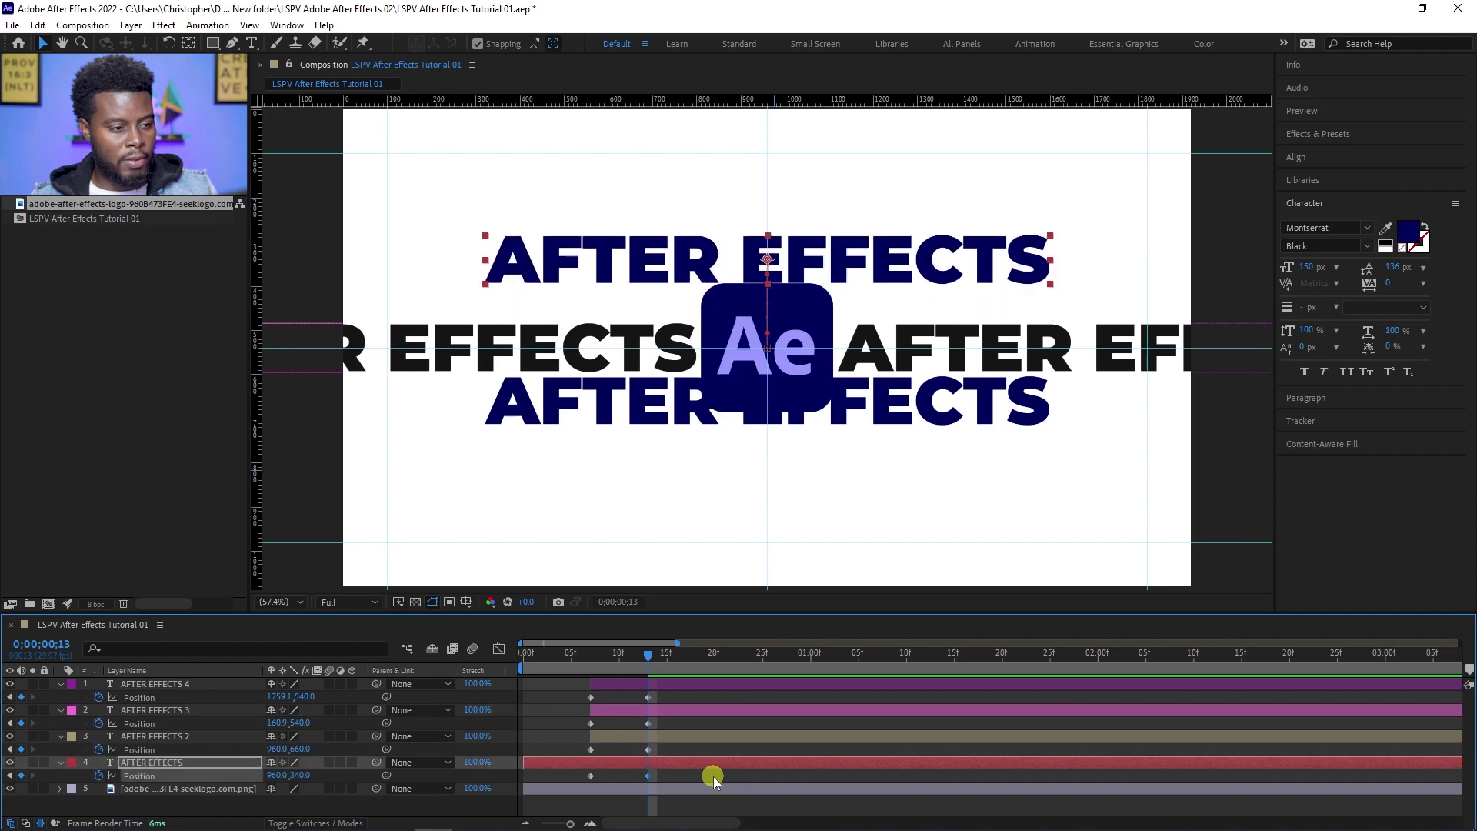
key(shift+Up)
key(shift+Up)
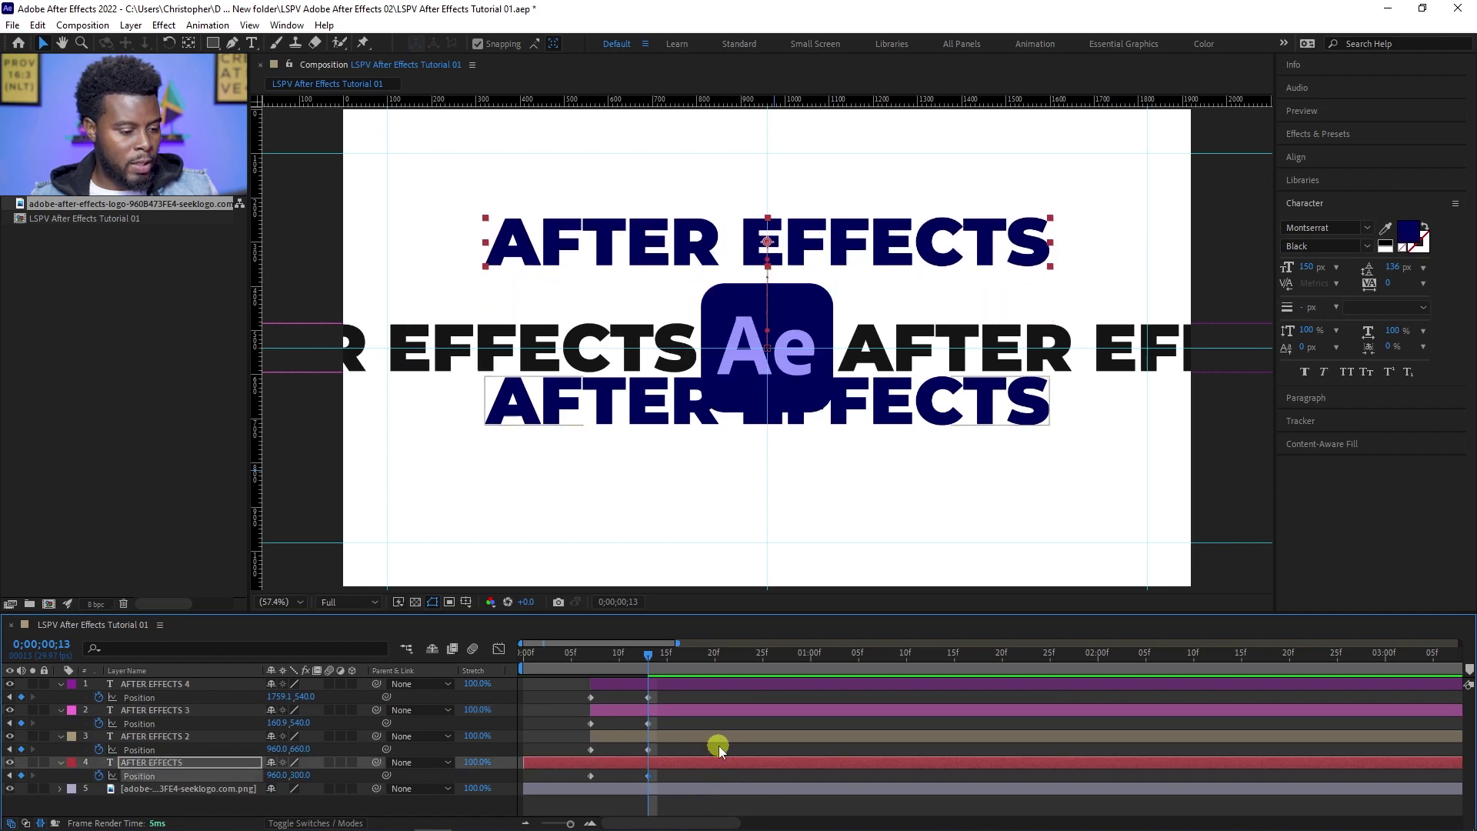
Select the AFTER EFFECTS 2 text layer at 0;00;00;13
click(726, 788)
click(727, 740)
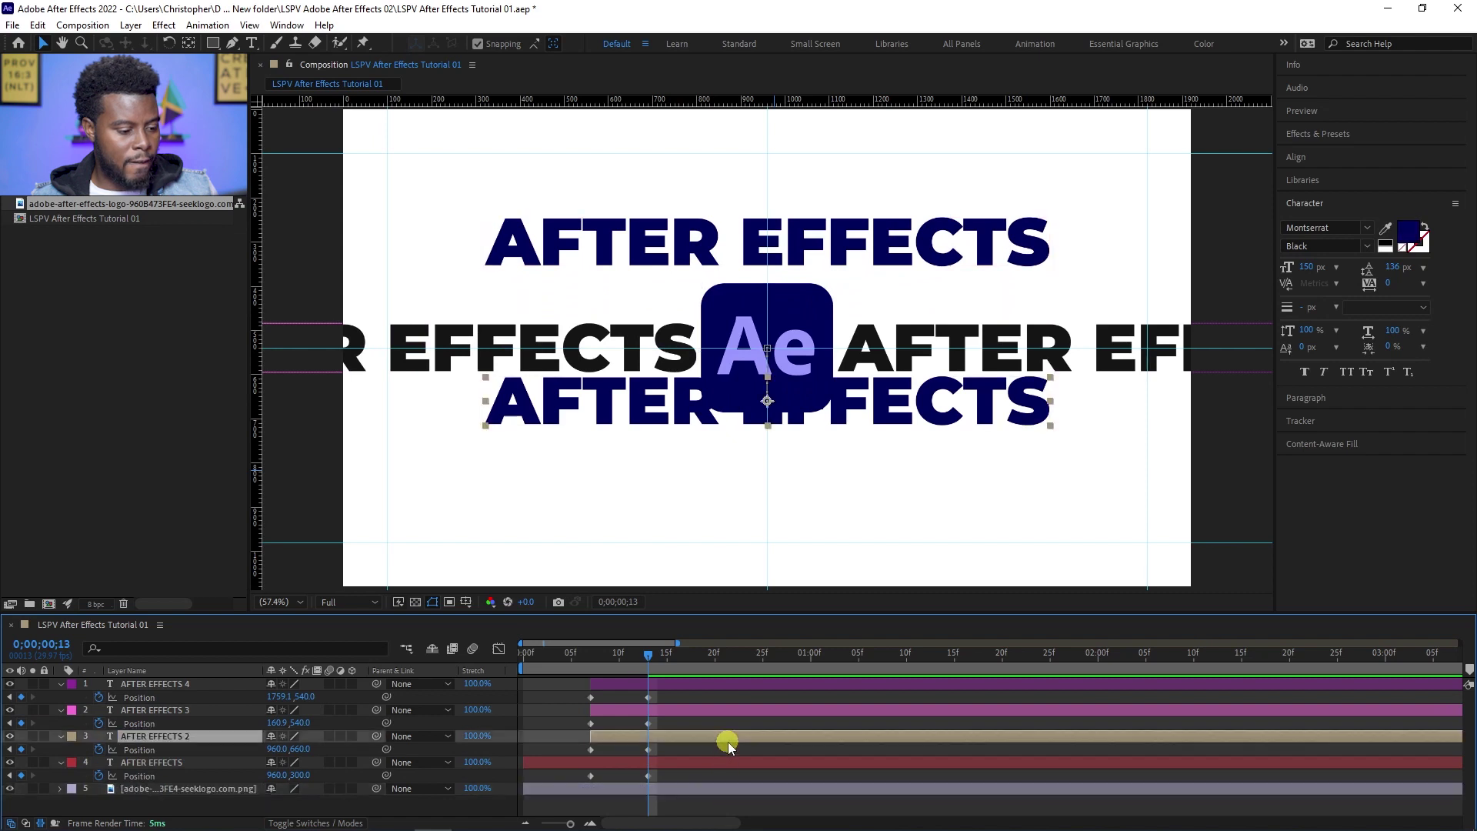
click(602, 763)
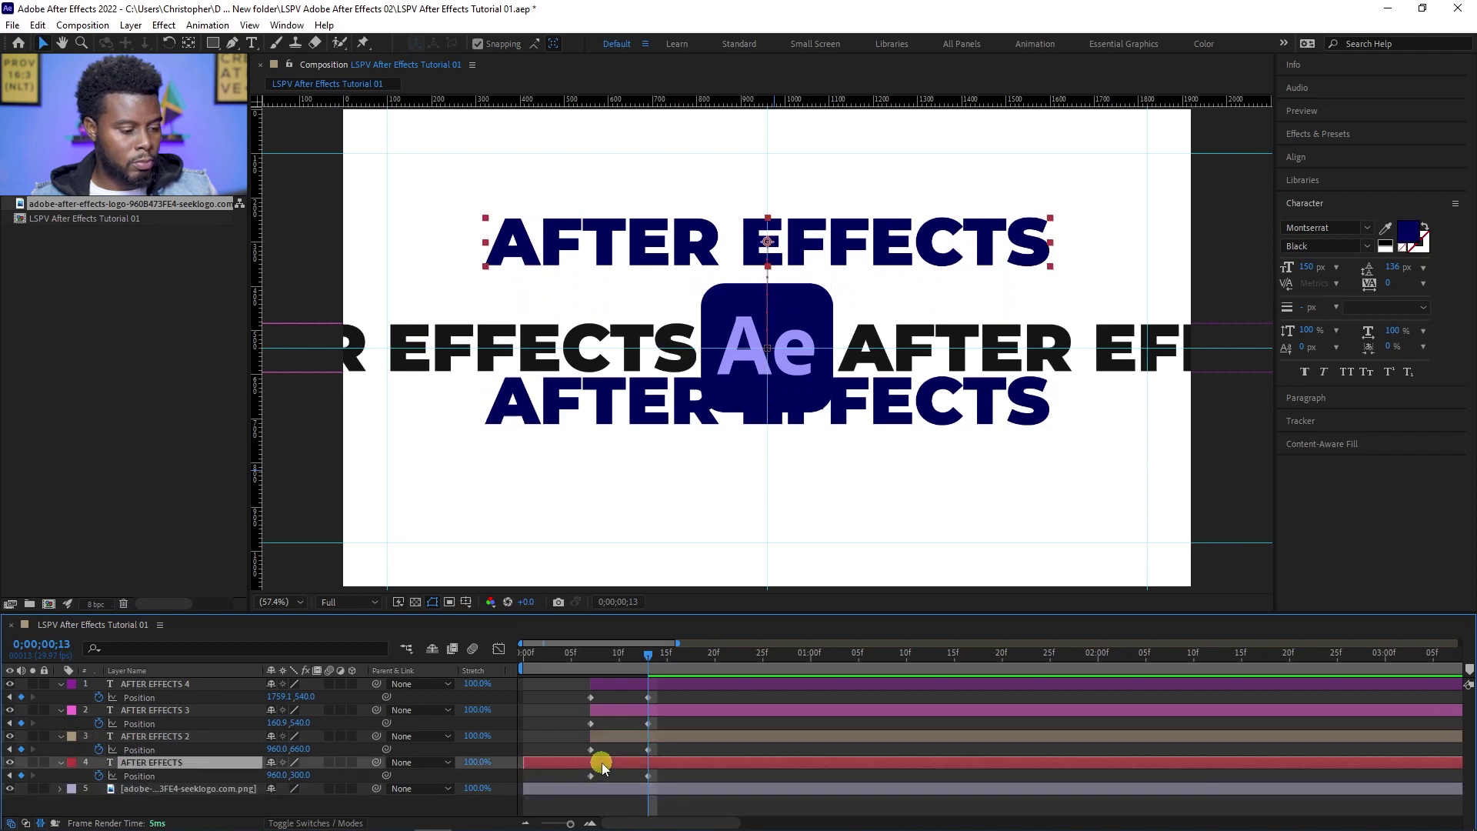
click(699, 737)
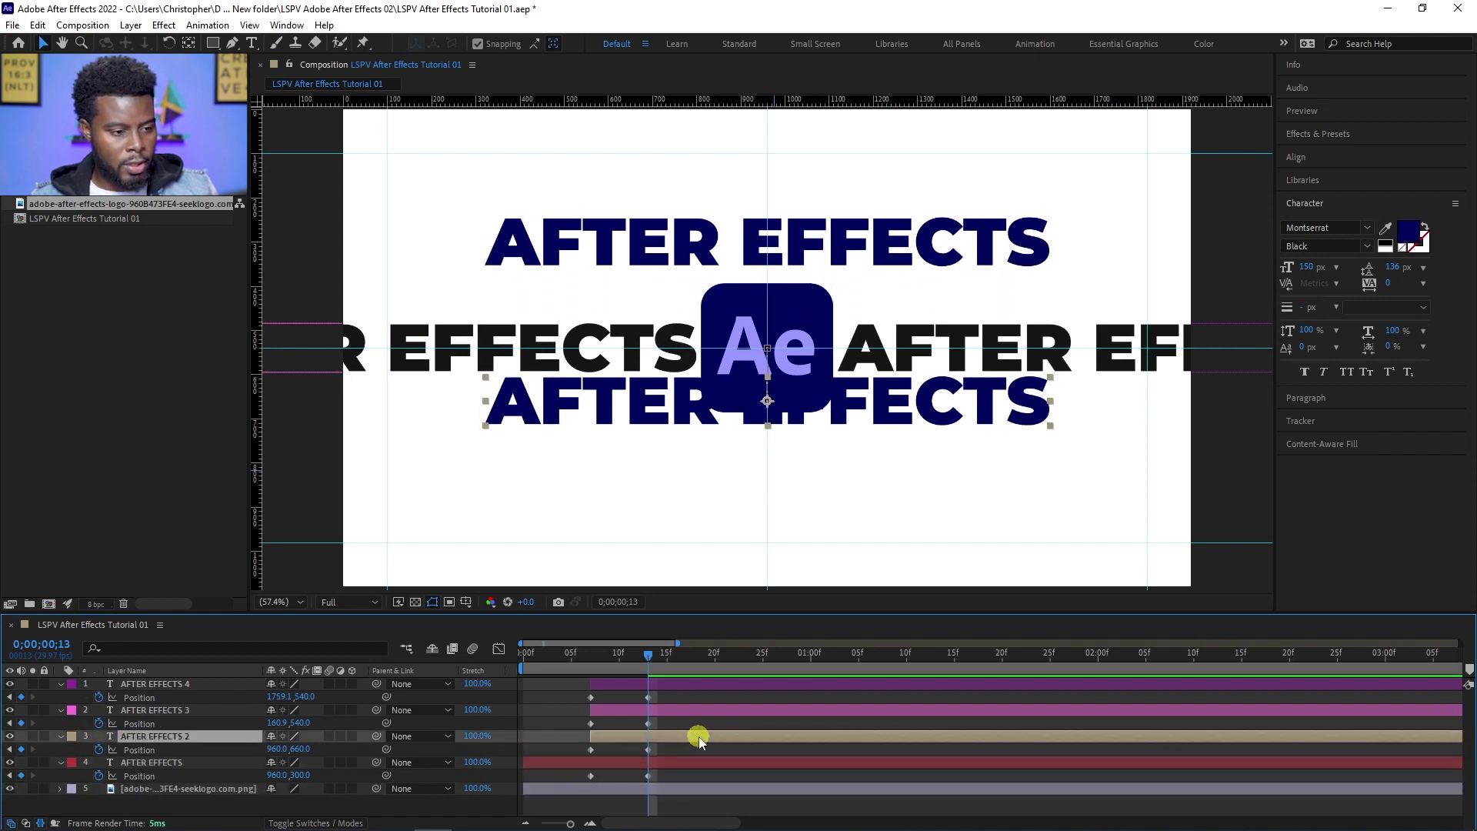
Lower the AFTER EFFECTS 2 layer below the logo to position 960, 780 at frame 13, leaving all layers deselected
key(shift+Down)
key(shift+Down)
key(shift+Down)
key(shift+Down)
key(shift+Down)
key(shift+Down)
key(shift+Down)
key(shift+Down)
key(shift+Down)
key(shift+Down)
key(shift+Down)
key(shift+Down)
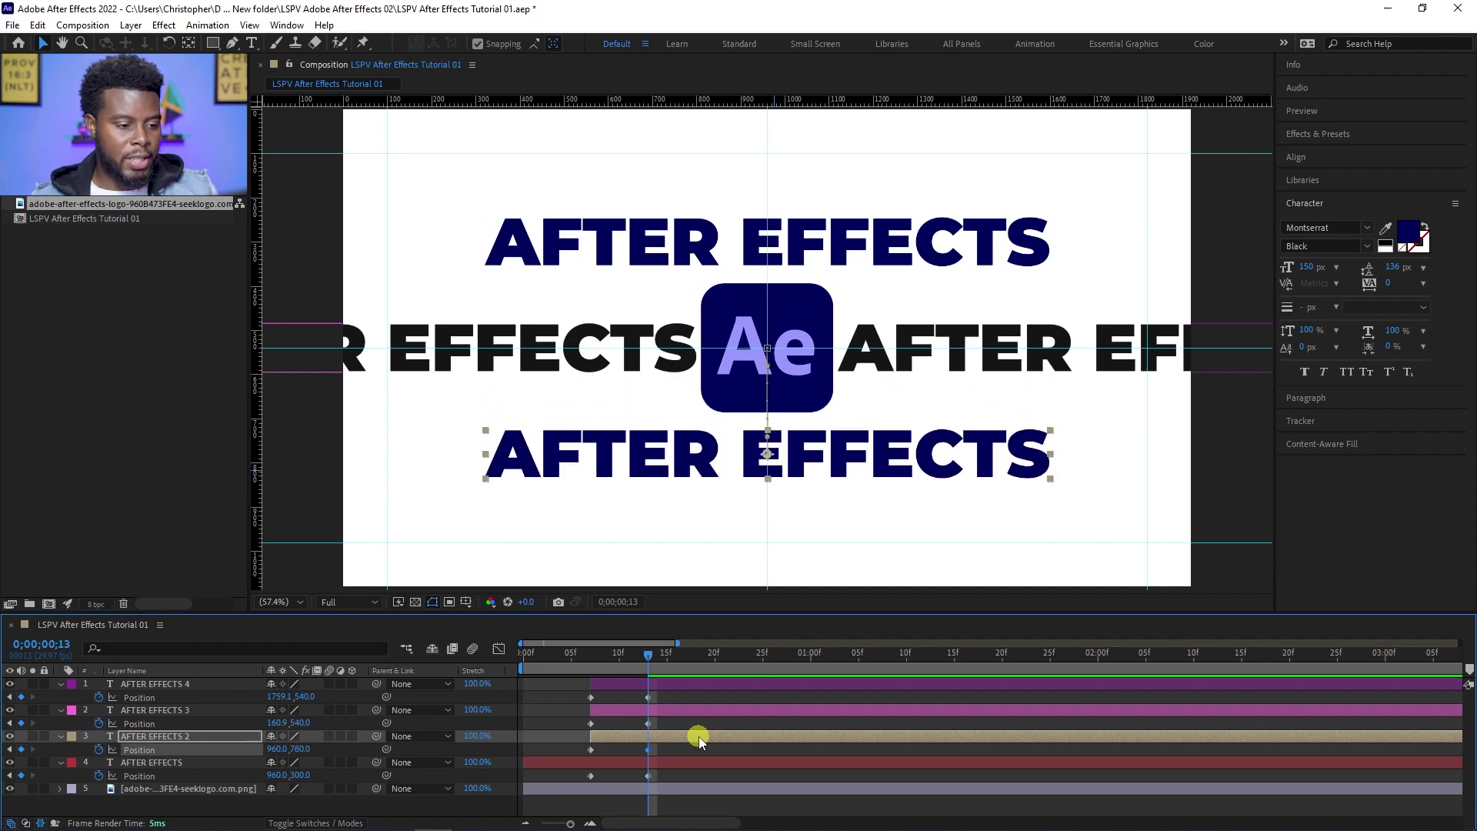
key(F2)
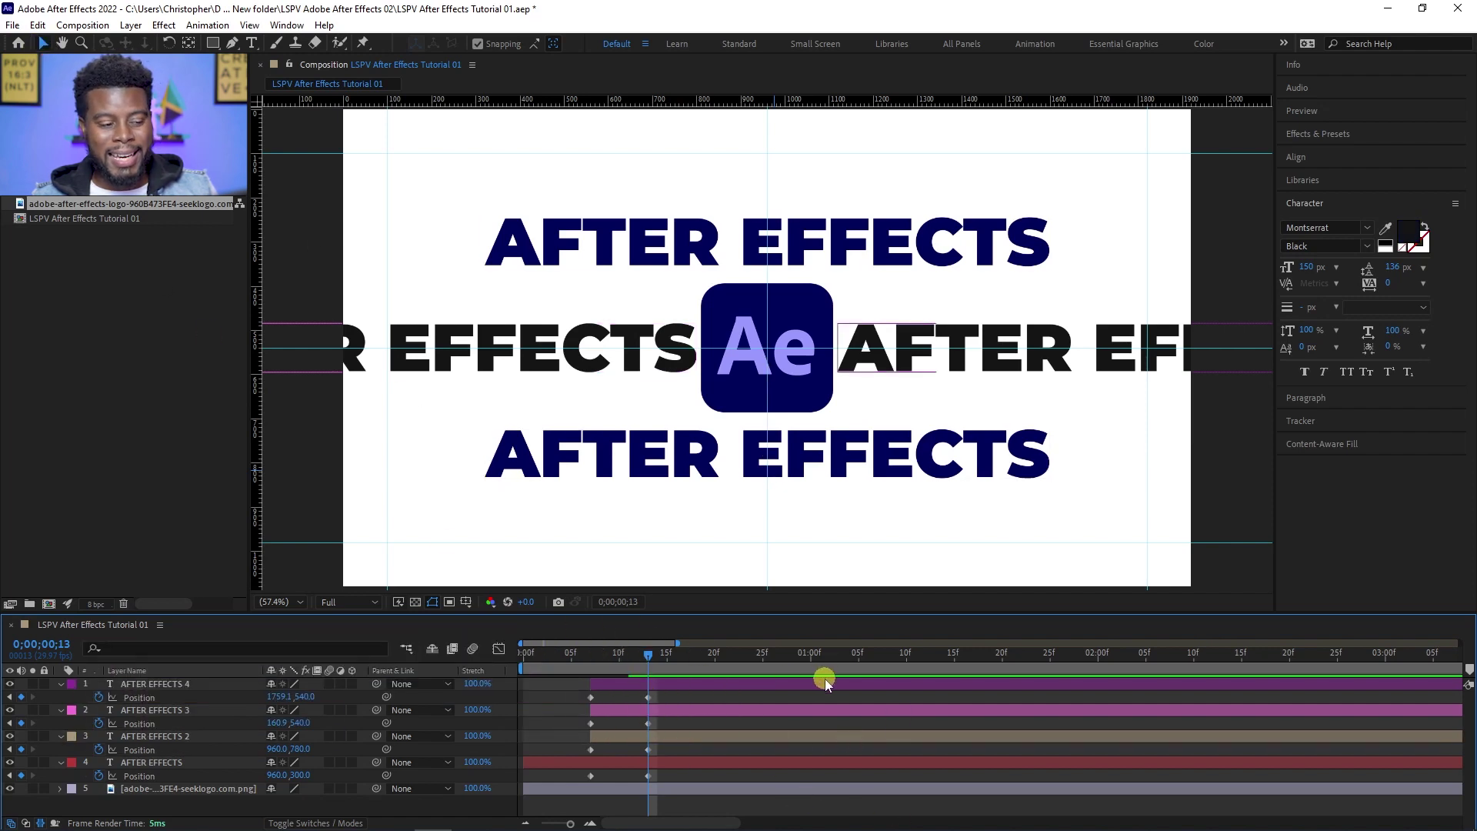
Start Scale keyframing on the AFTER EFFECTS 3 layer at frame 7, with the scale at 100%
drag(603, 657, 674, 665)
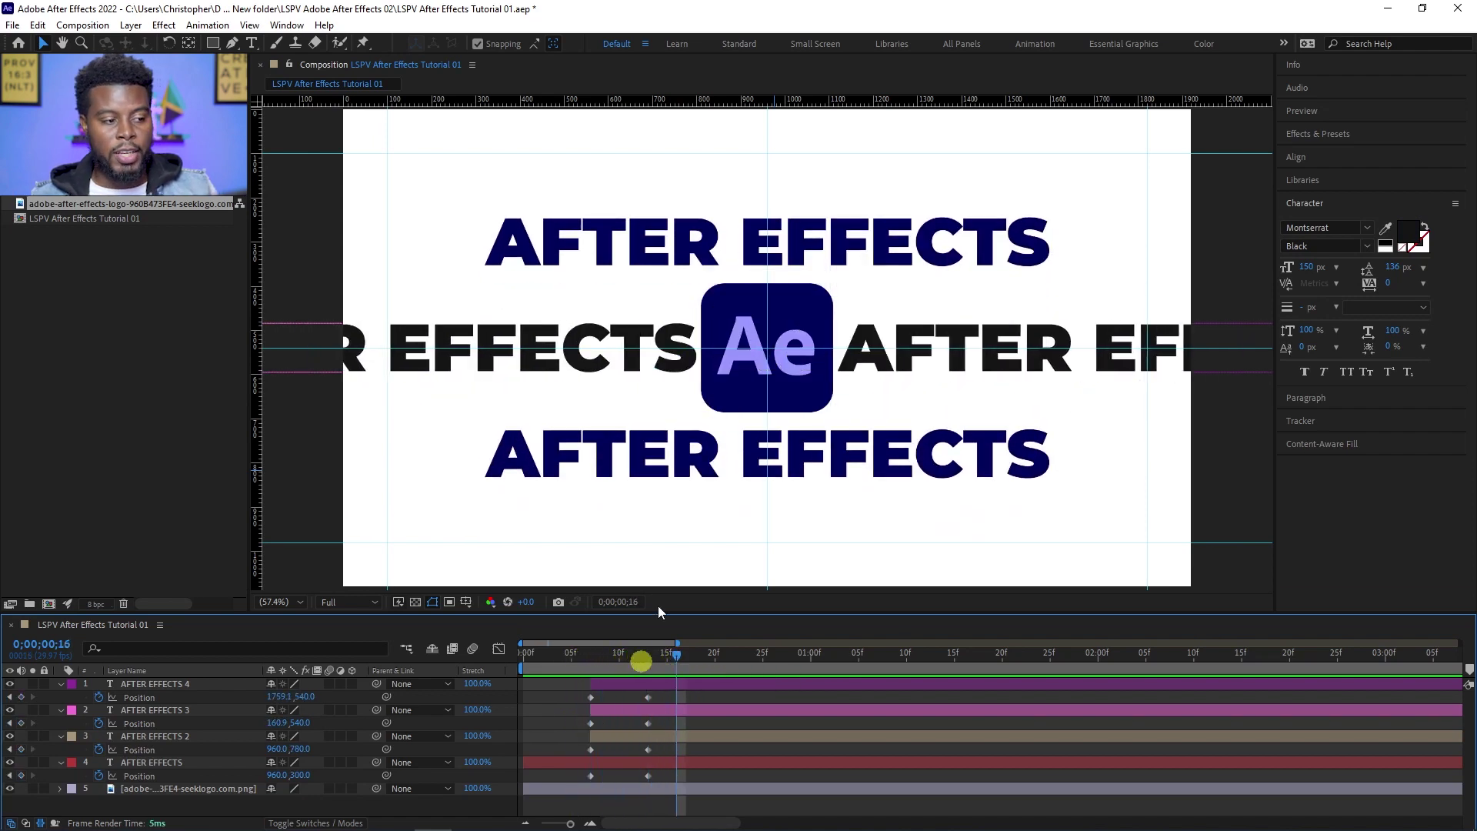
click(646, 336)
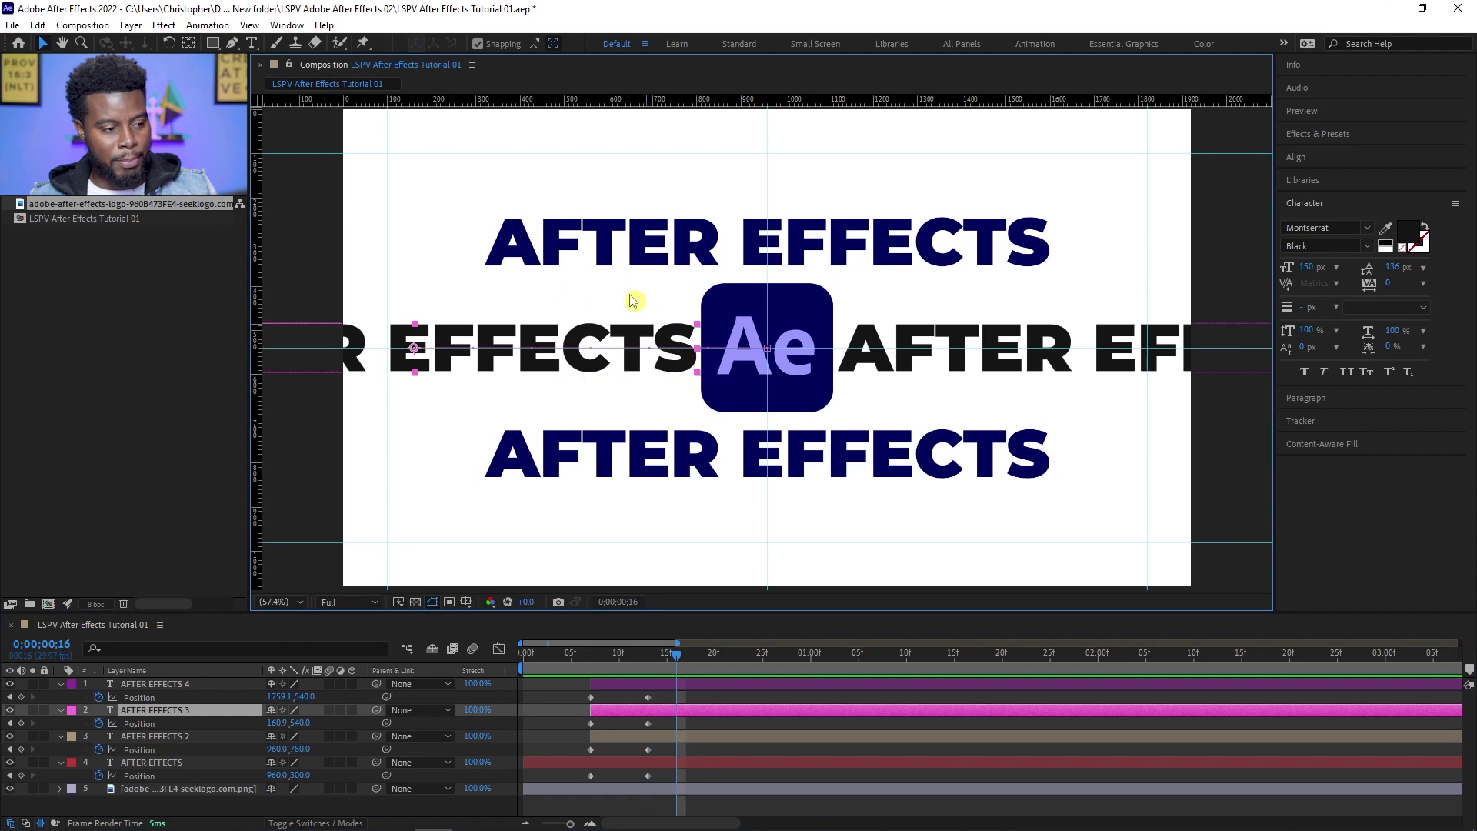
drag(616, 651, 647, 657)
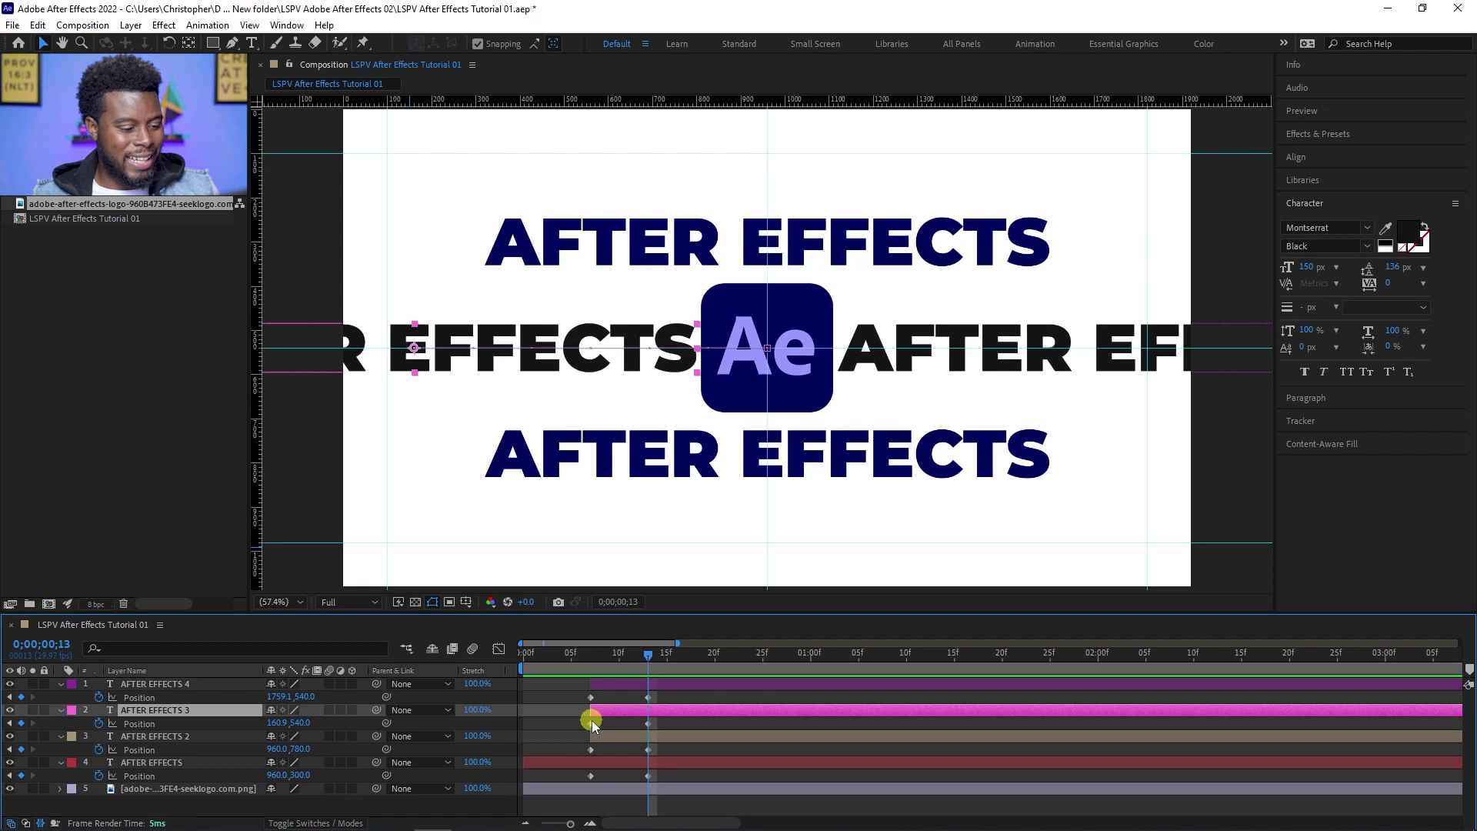
key(s)
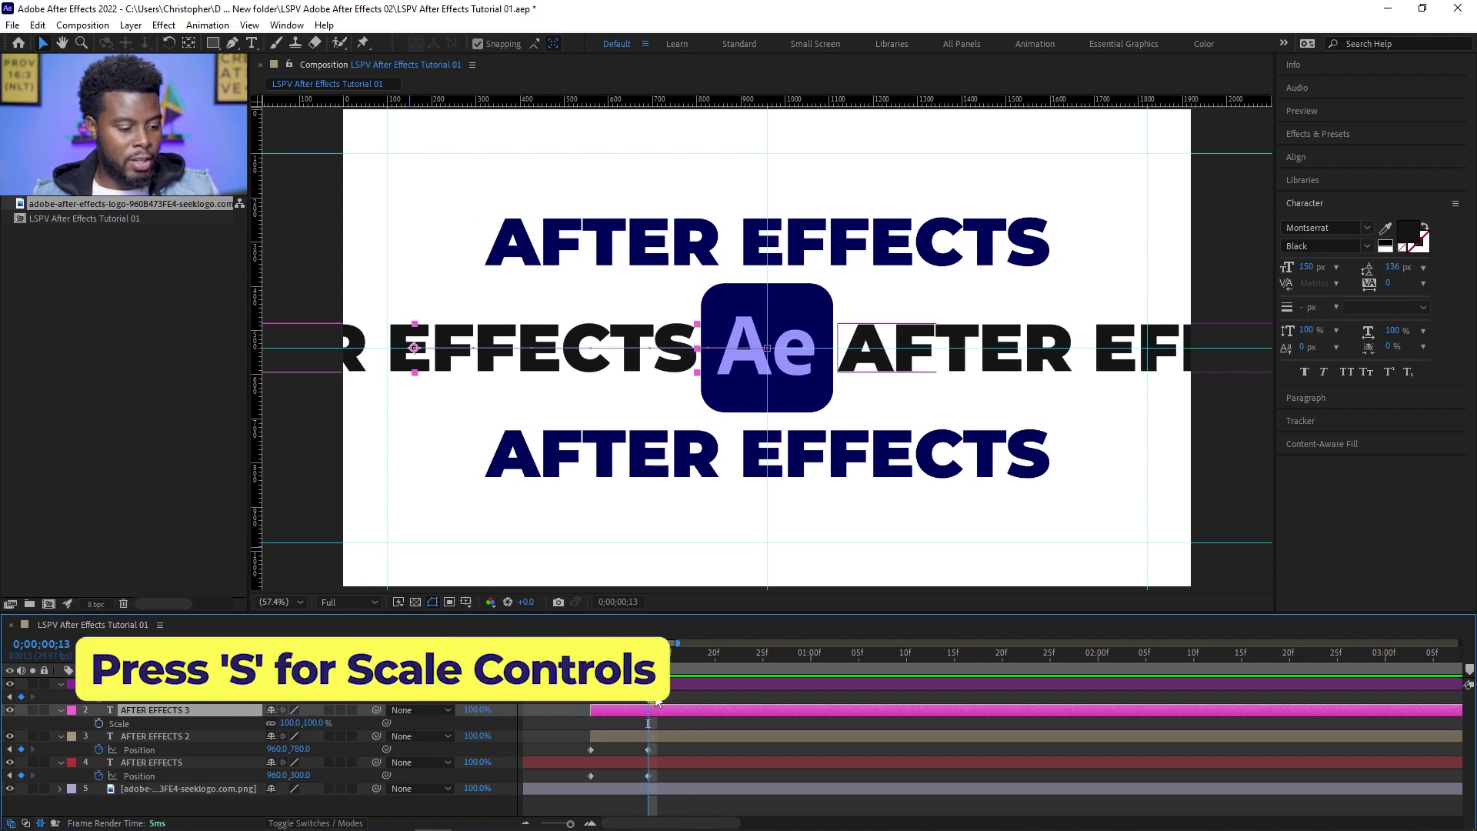
click(627, 655)
drag(627, 657, 590, 656)
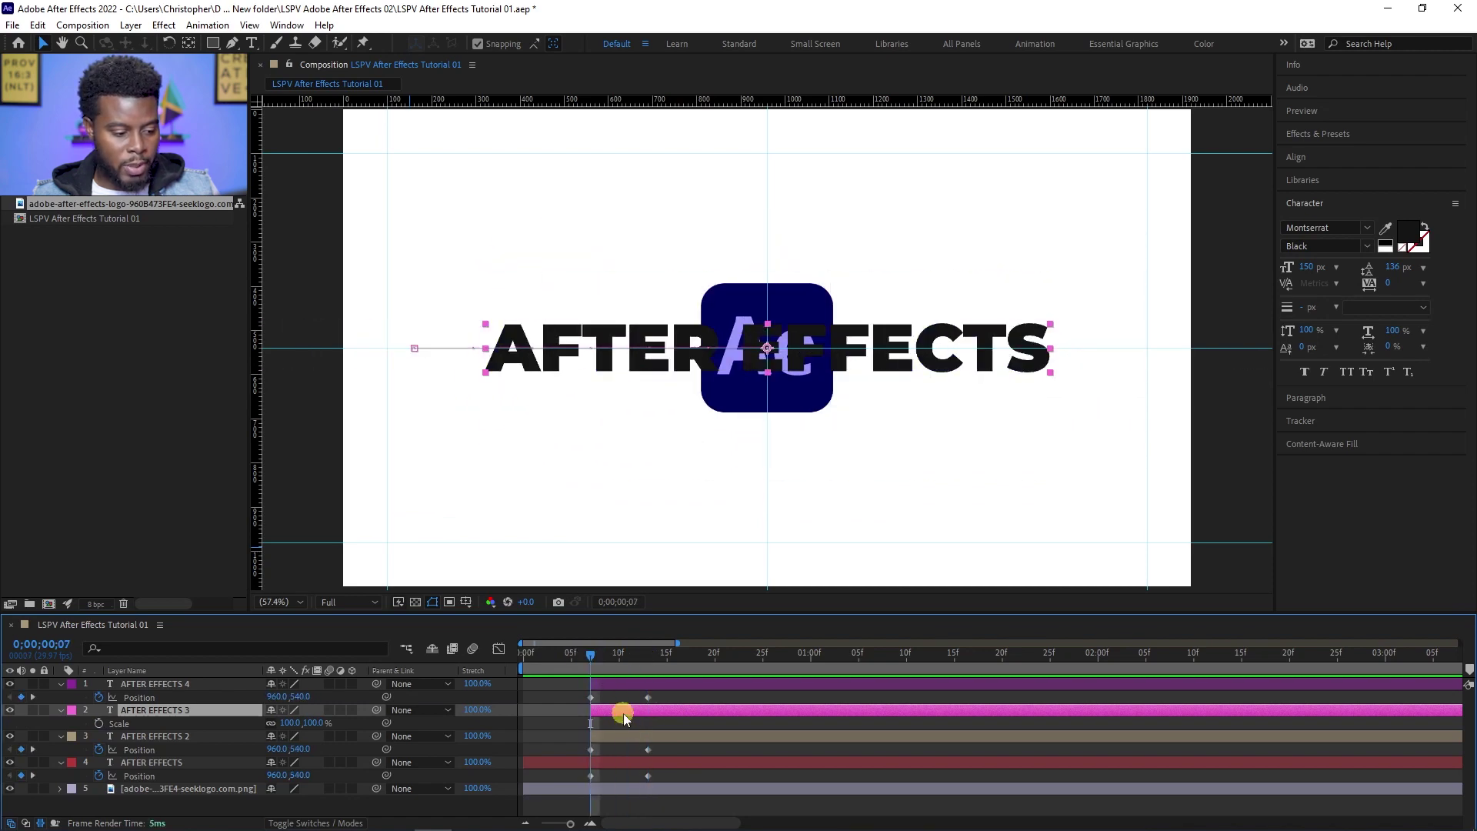
click(102, 722)
Set the AFTER EFFECTS 3 layer's Scale to 276% at frame 13
drag(593, 656, 651, 663)
click(312, 724)
drag(312, 723, 433, 708)
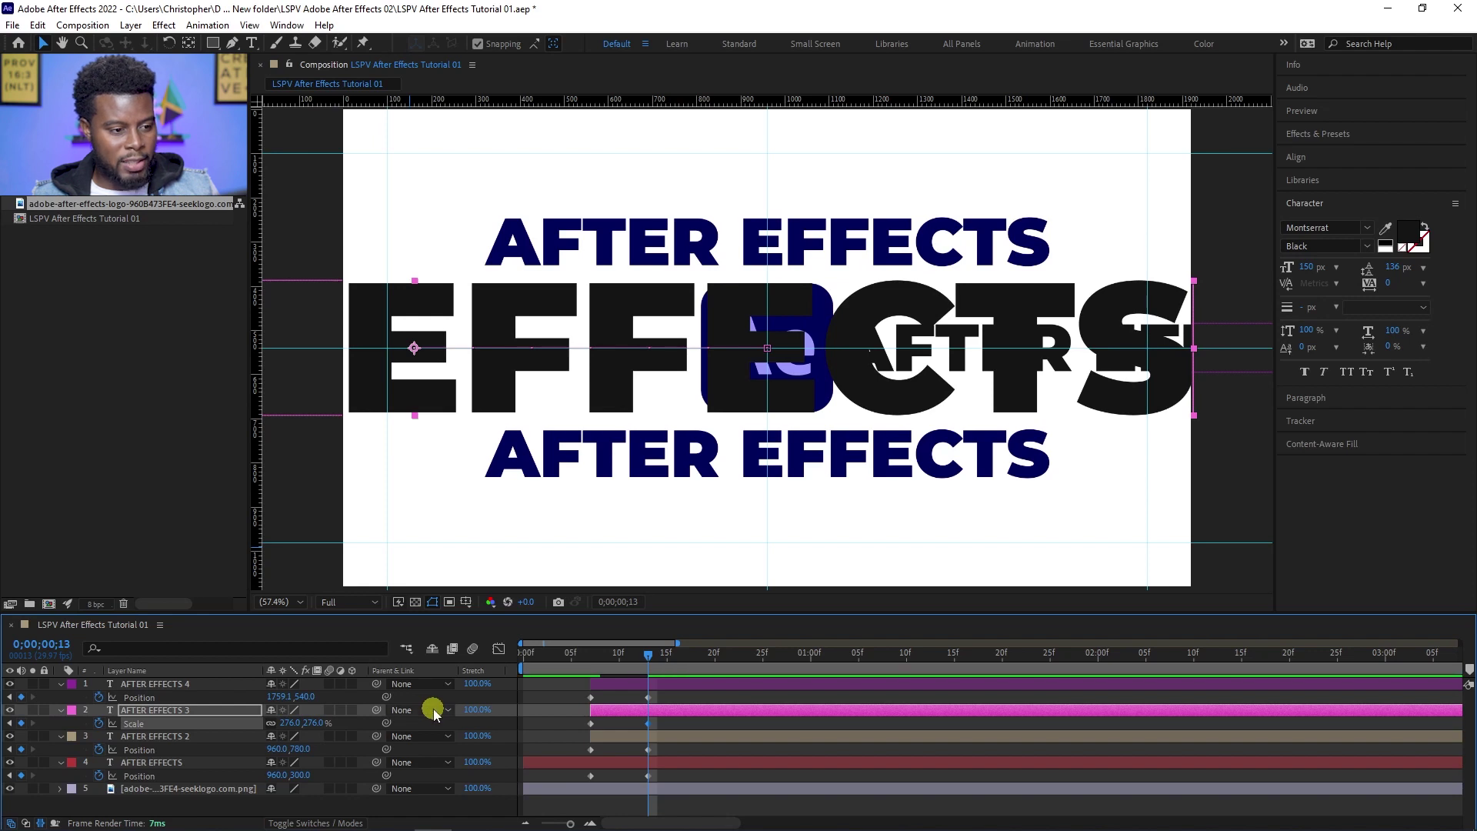
Shift the enlarged AFTER EFFECTS 3 text left at frame 13 to position -984, 540, so it clears the logo
key(p)
click(644, 709)
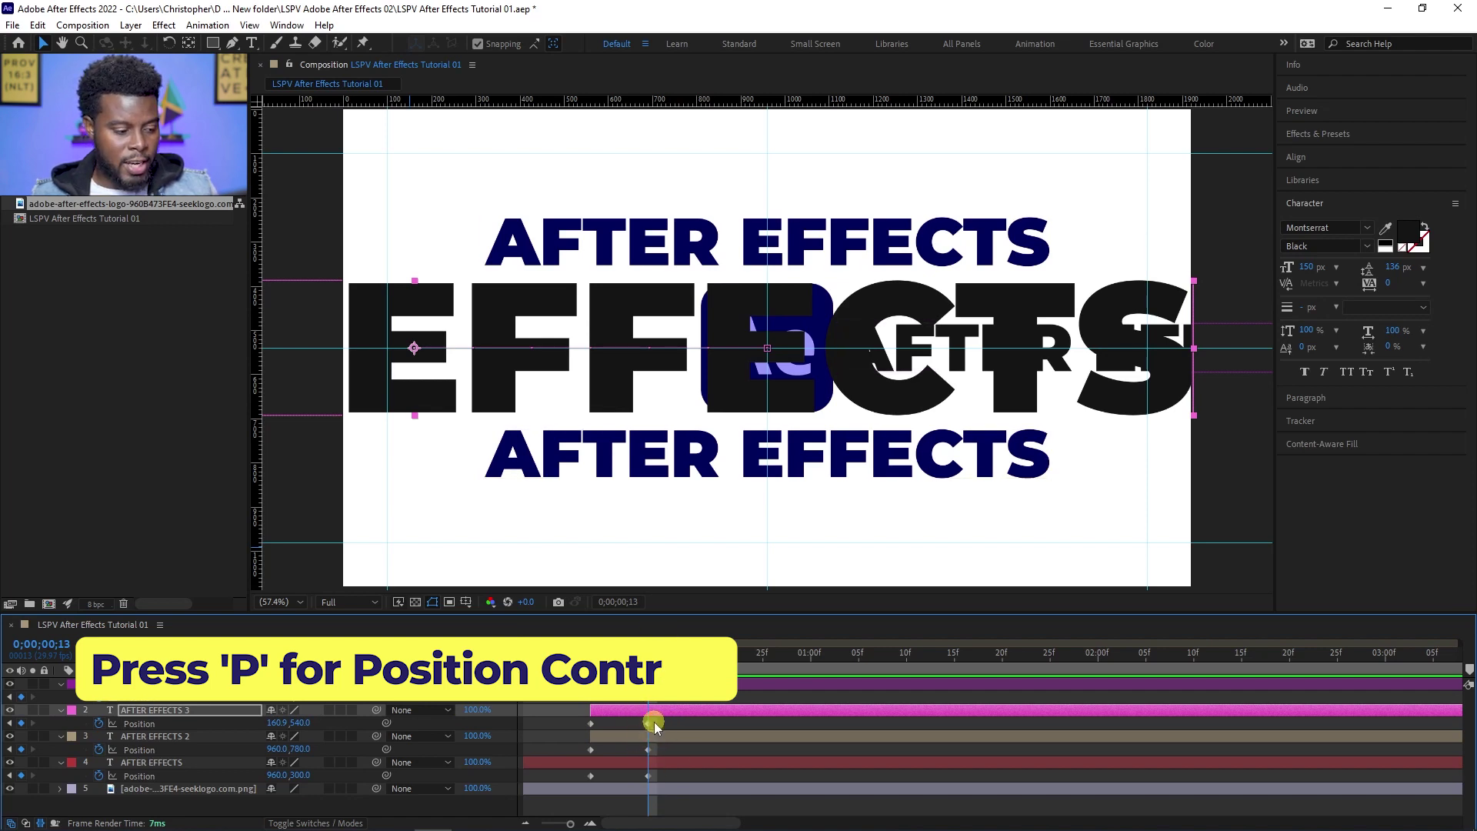
click(283, 723)
mouse_move(283, 723)
mouse_down()
mouse_move(149, 719)
mouse_move(282, 721)
mouse_up()
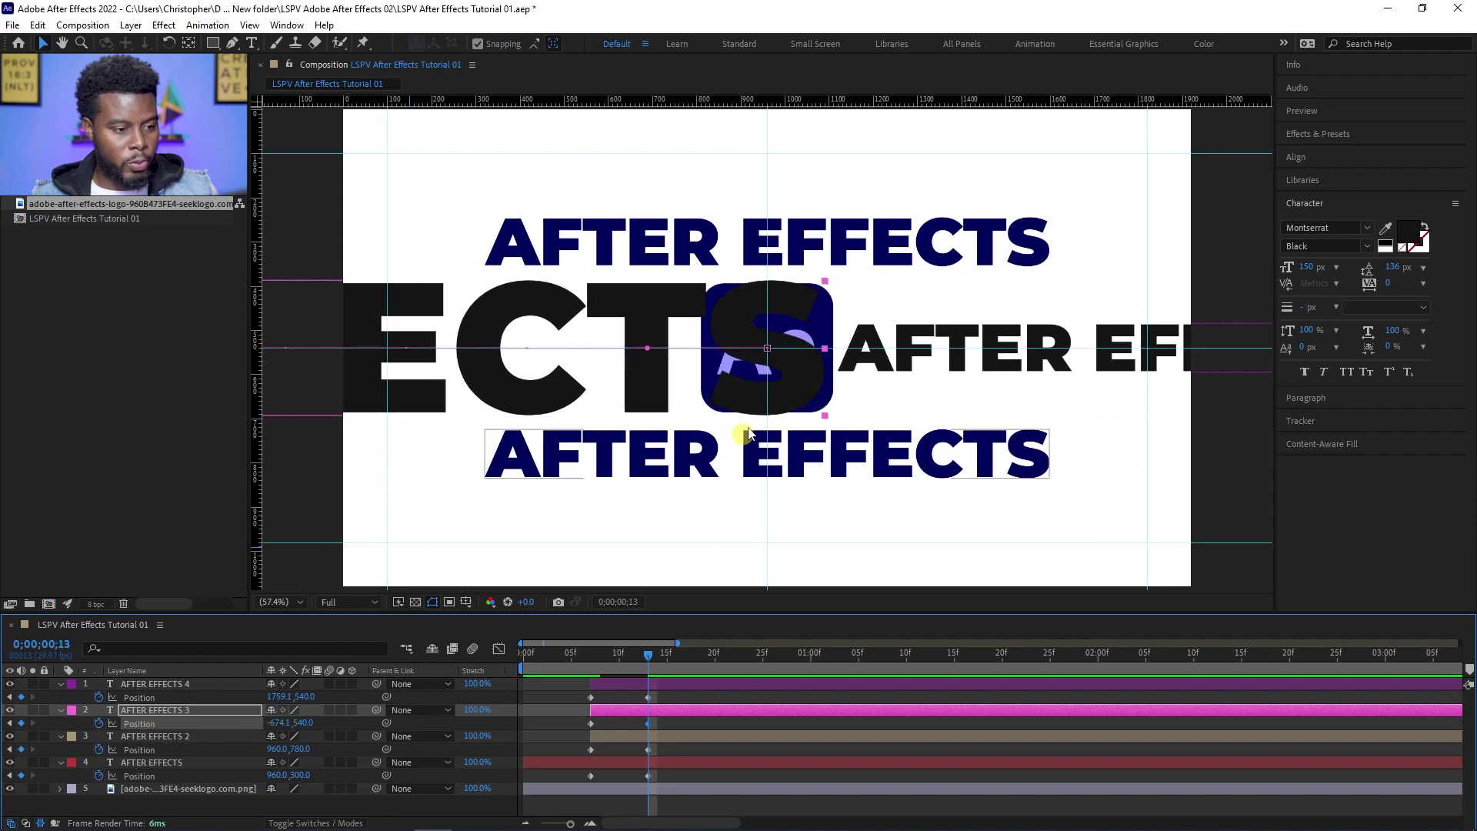
click(766, 391)
drag(802, 389, 747, 395)
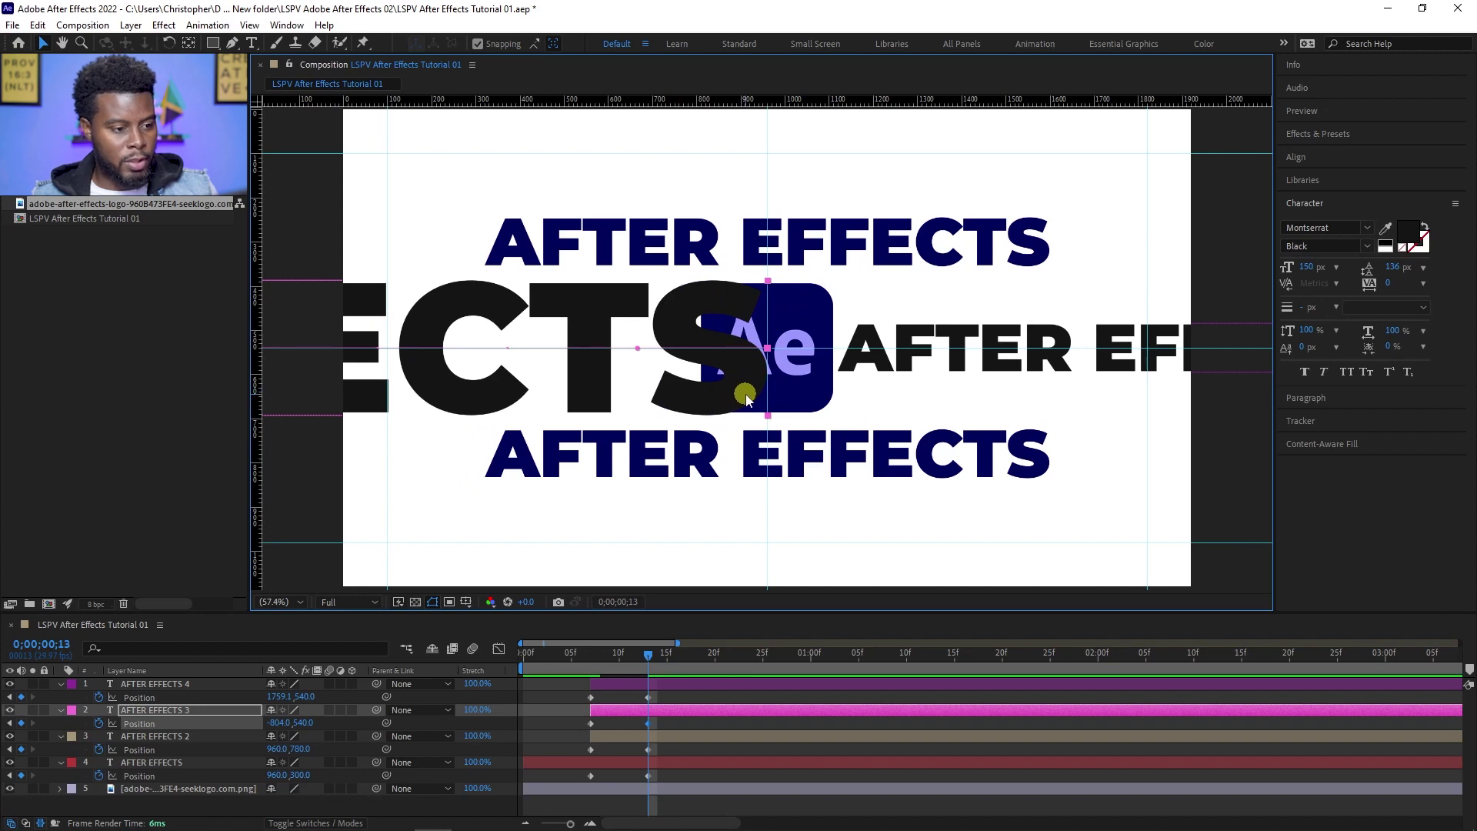
key(shift+Left)
key(shift+Left)
key(shift+Left)
key(shift+Left)
key(shift+Left)
key(shift+Left)
key(shift+Left)
key(shift+Left)
key(shift+Left)
key(shift+Left)
key(shift+Left)
key(shift+Left)
key(shift+Left)
key(shift+Left)
key(shift+Left)
key(shift+Left)
key(shift+Left)
key(shift+Left)
key(shift+Left)
key(shift+Left)
key(shift+Right)
key(shift+Right)
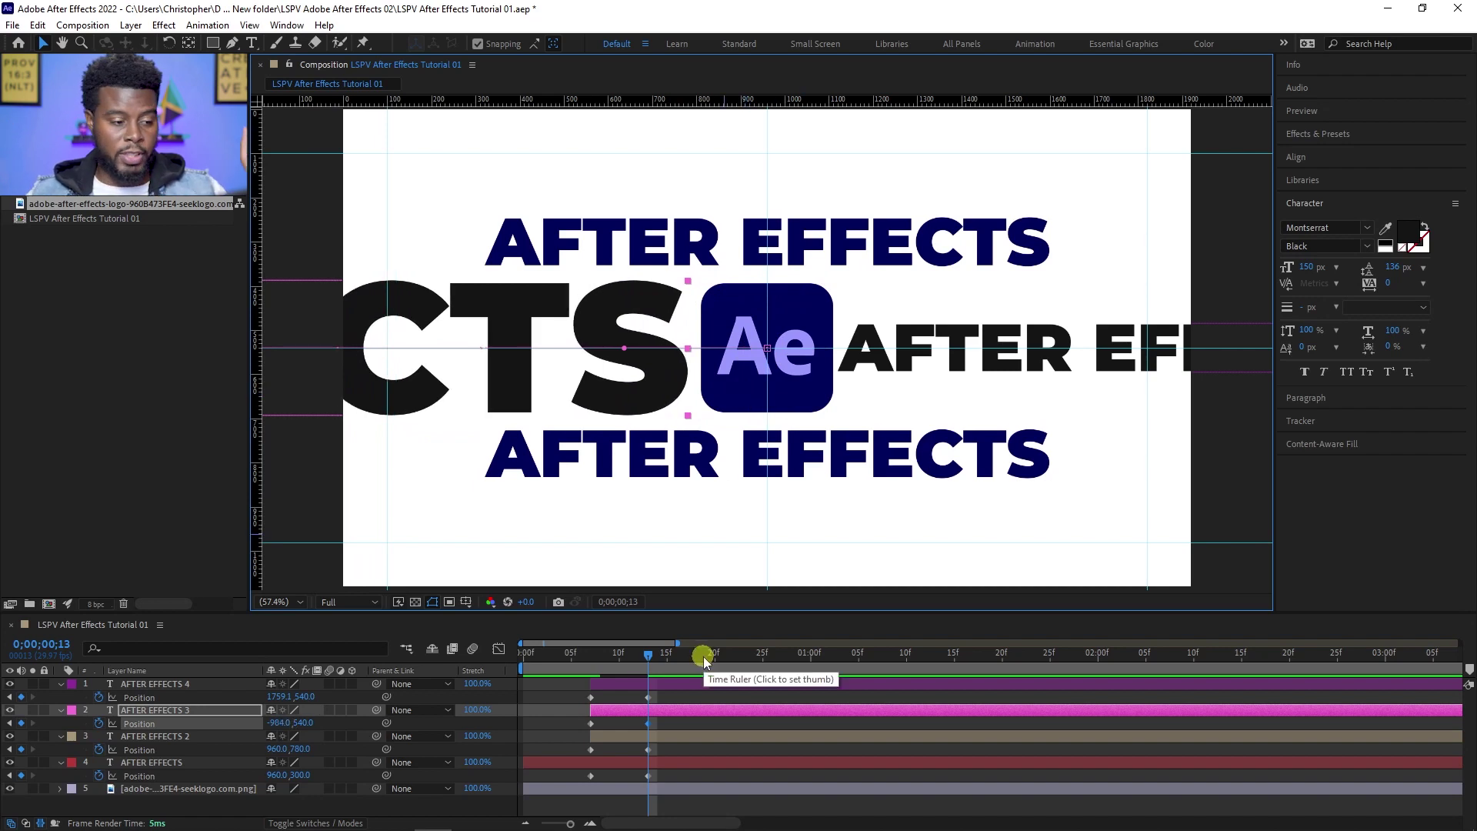
Preview the text animation from the start with the logo layer hidden, and show the logo again at frame 13
drag(584, 655, 525, 656)
drag(120, 809, 10, 792)
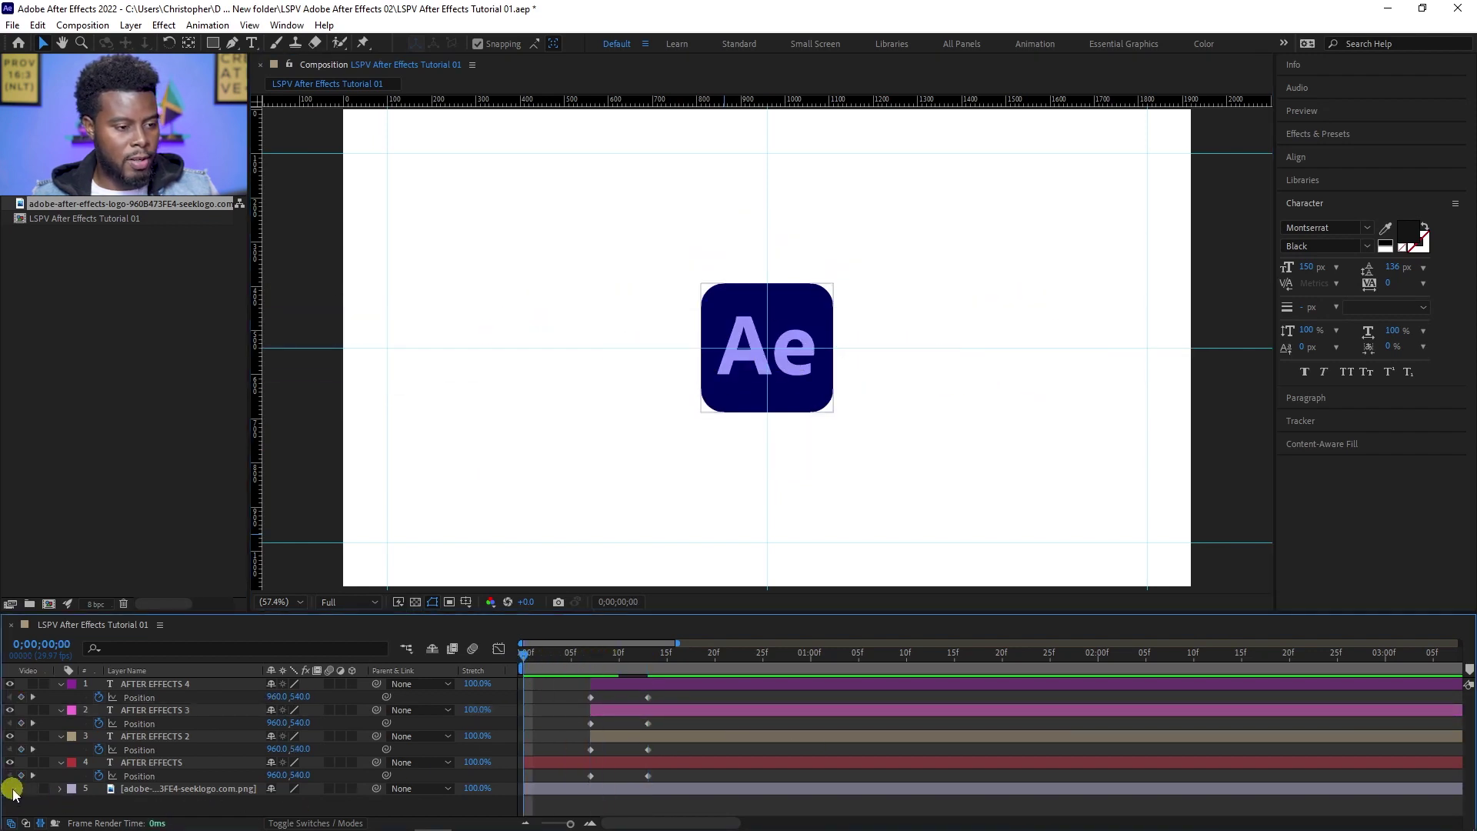
click(10, 789)
key(space)
key(space)
mouse_move(649, 654)
mouse_down()
mouse_move(531, 658)
mouse_move(646, 675)
mouse_up()
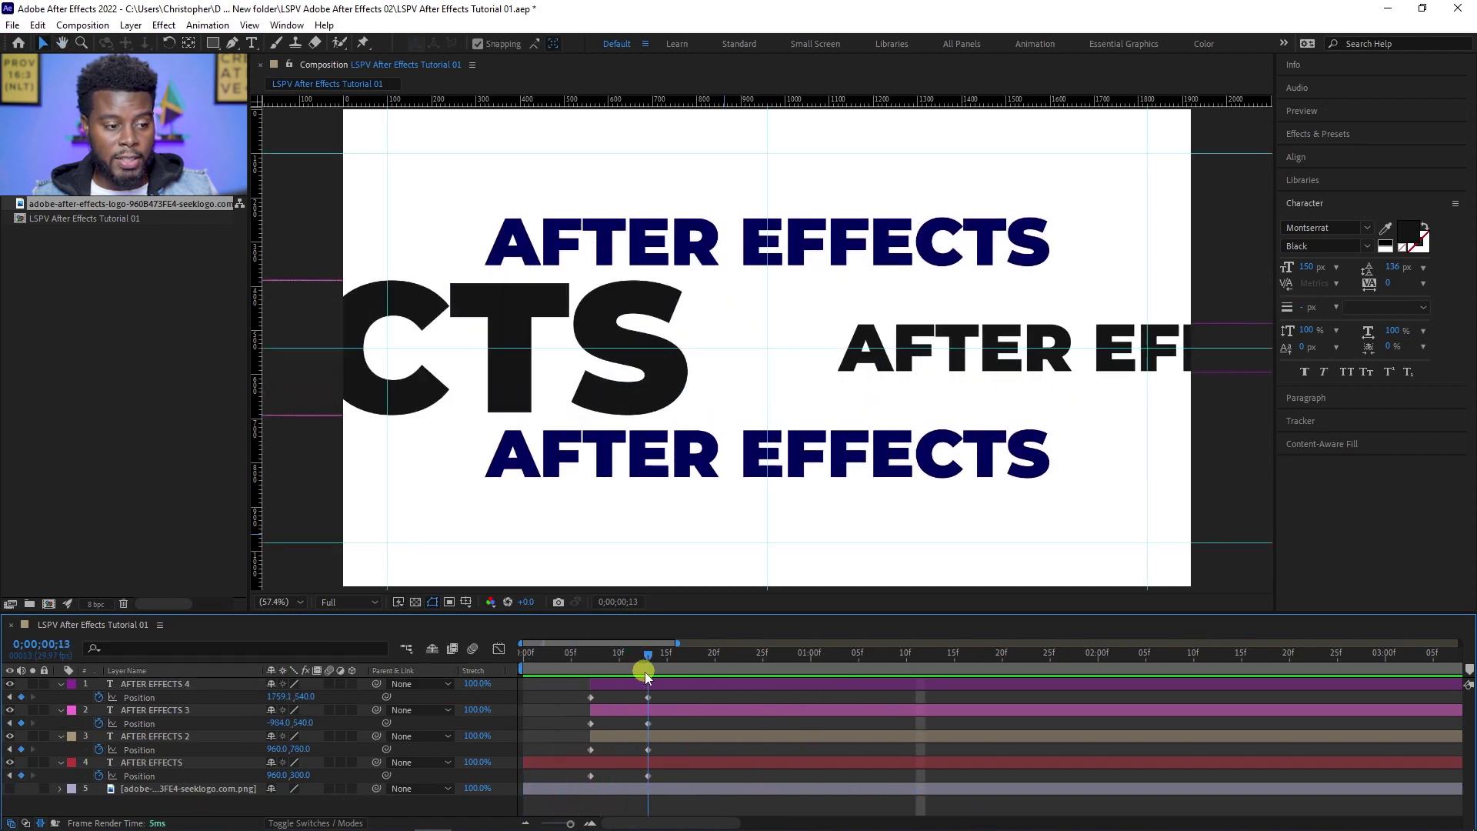
click(10, 788)
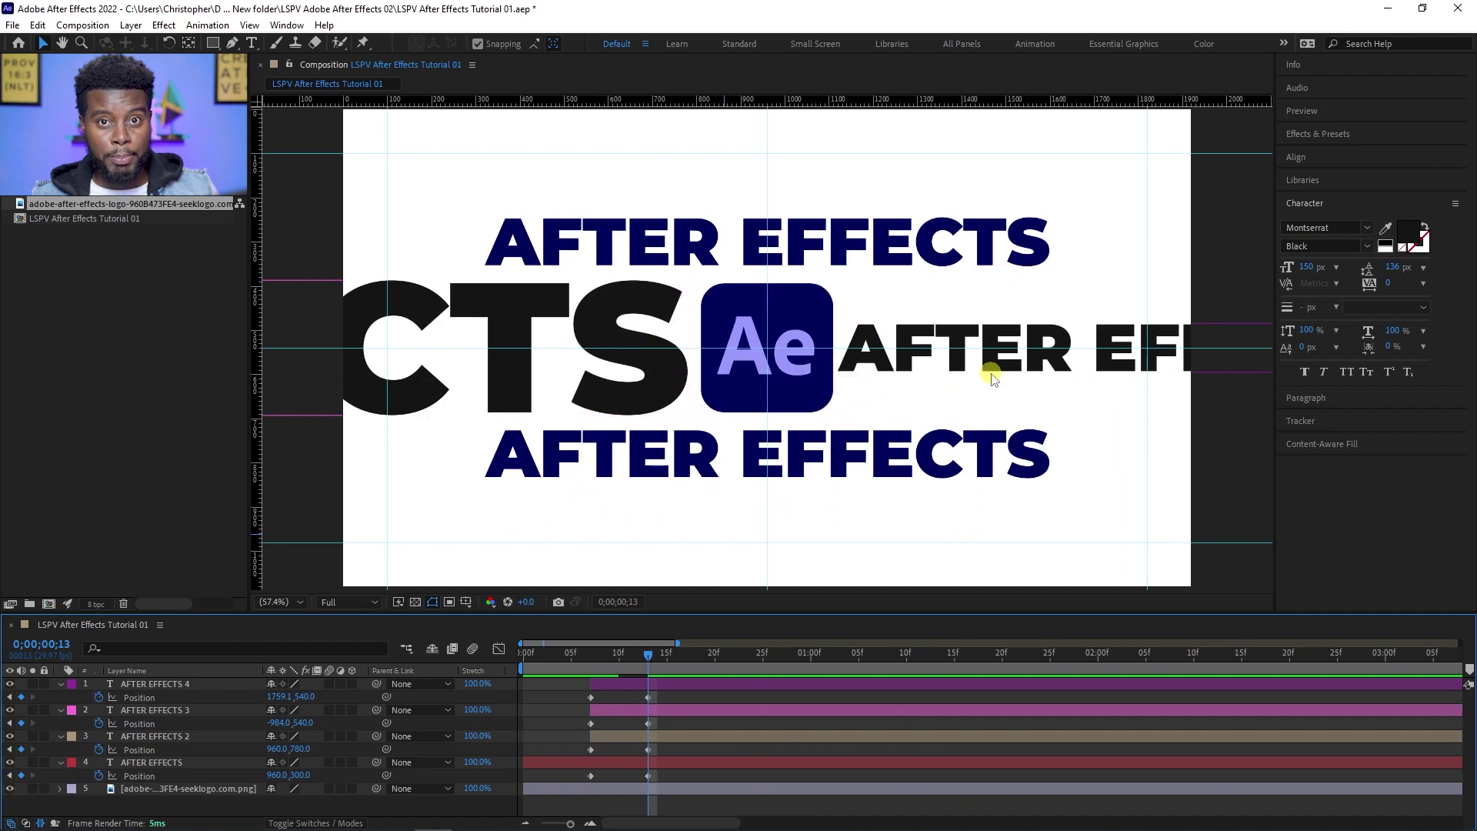
Reveal the Scale property on the AFTER EFFECTS 3 and AFTER EFFECTS 4 layers
click(650, 709)
click(670, 684)
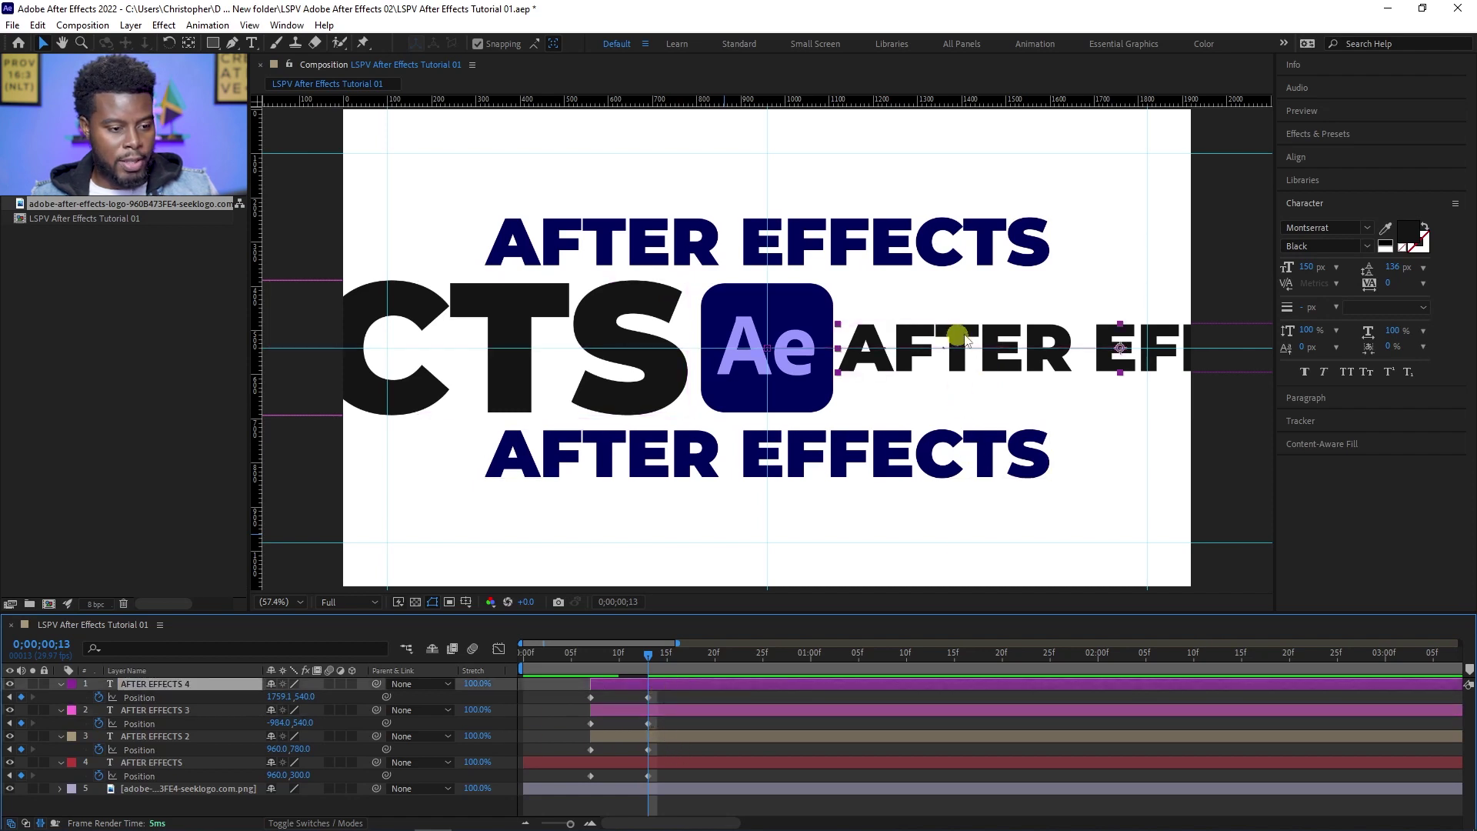
click(611, 713)
key(s)
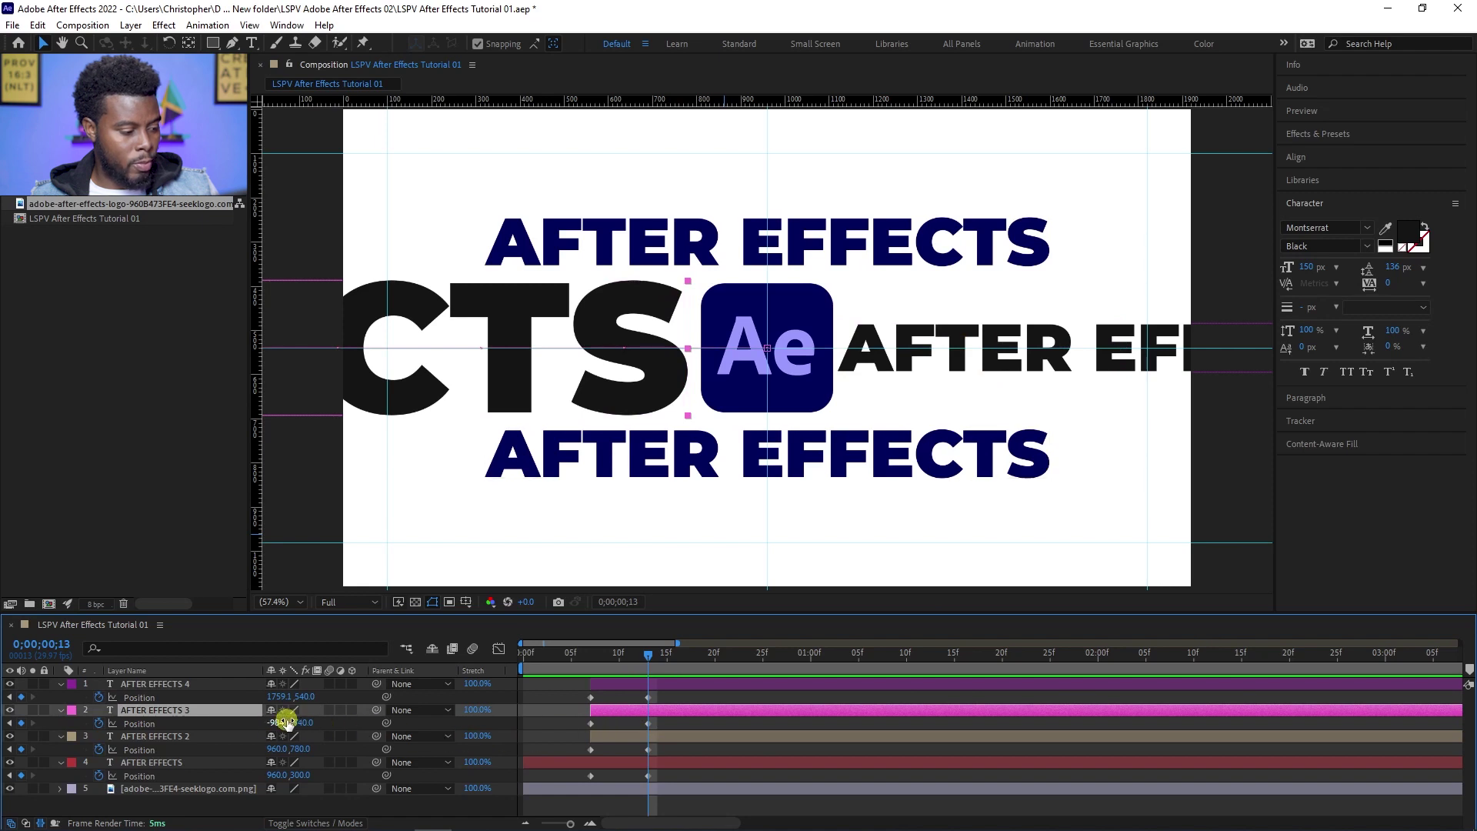
click(597, 724)
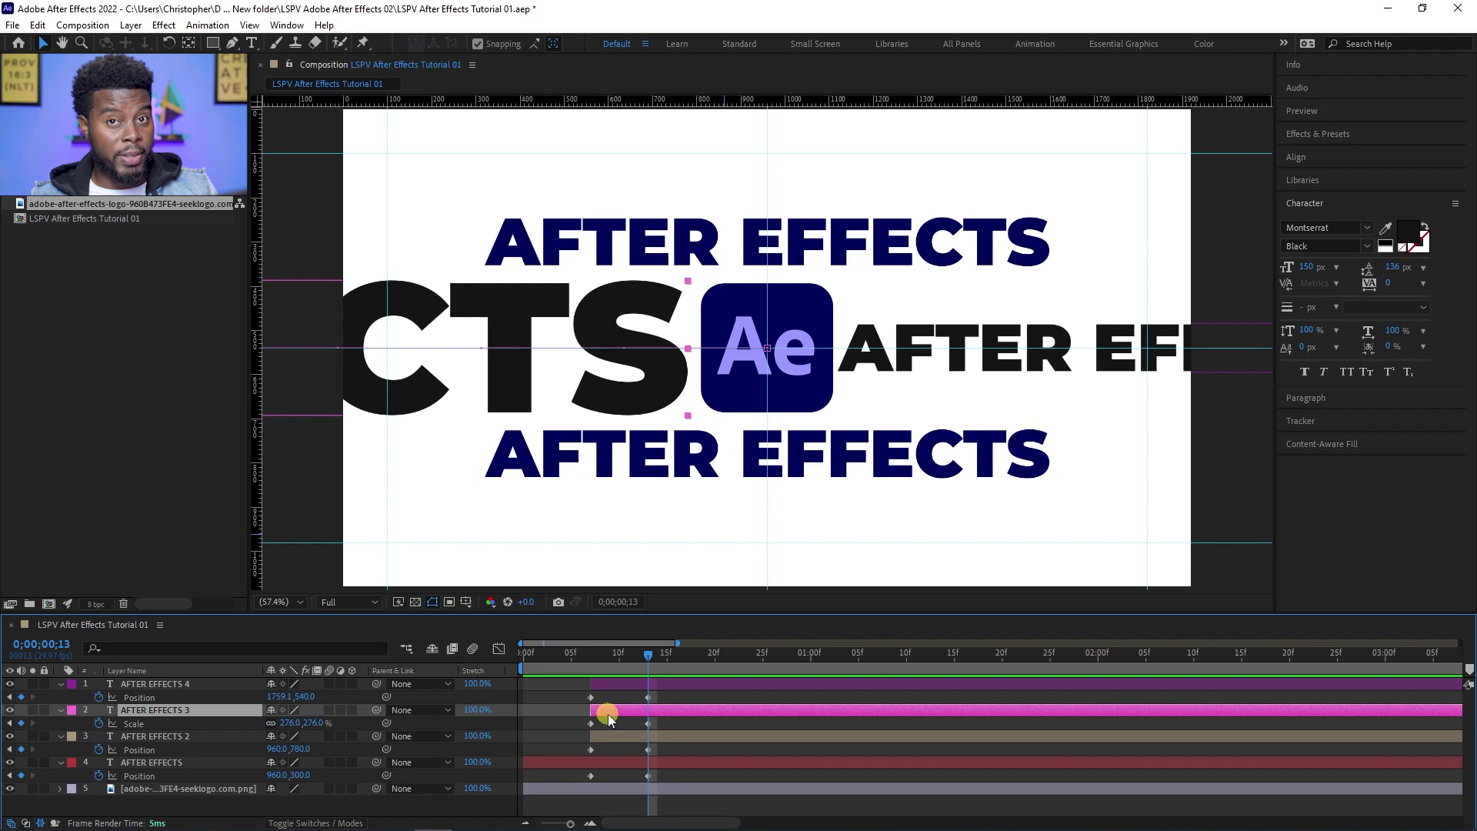
click(633, 685)
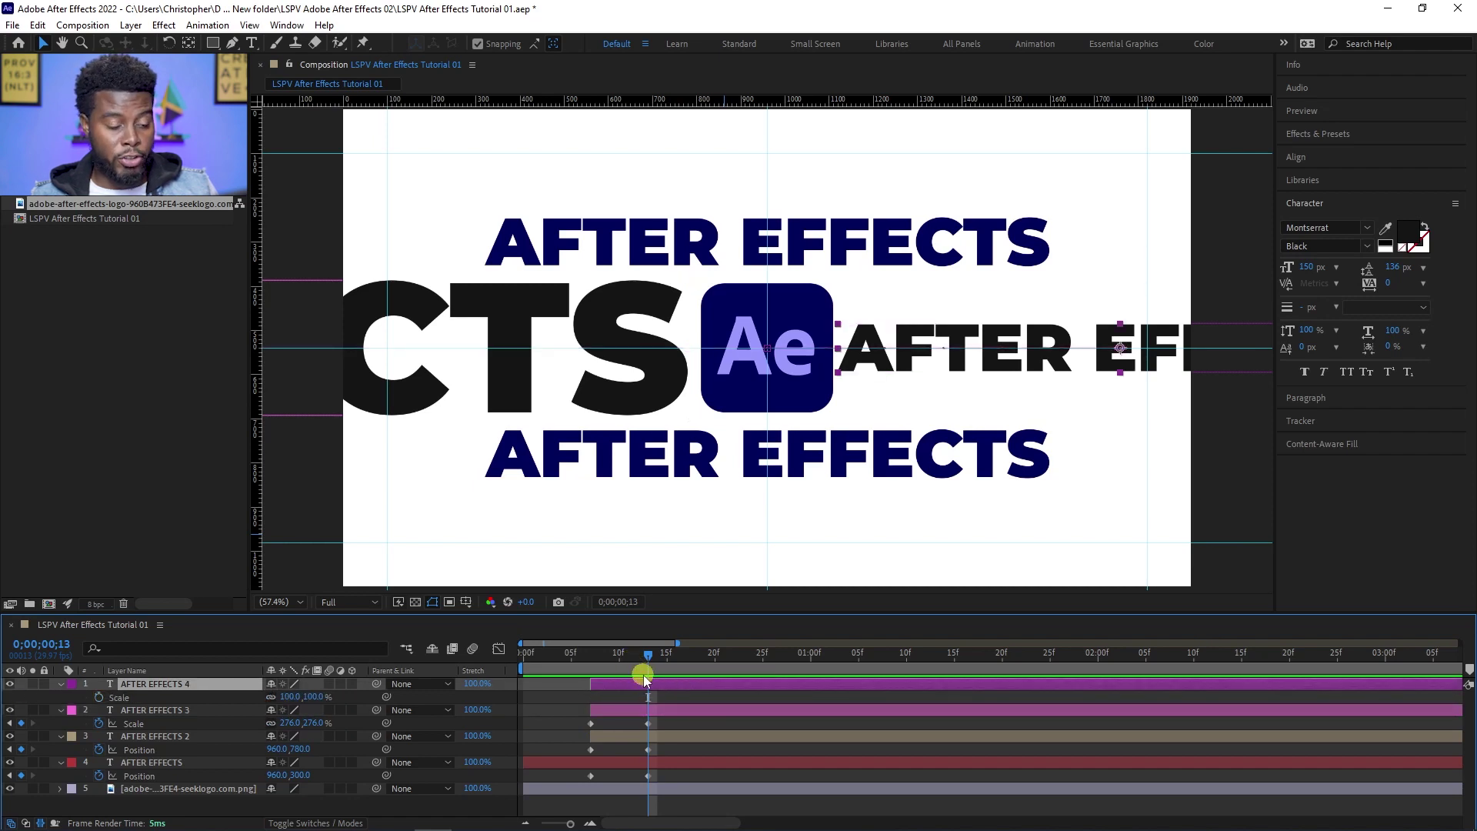
click(239, 721)
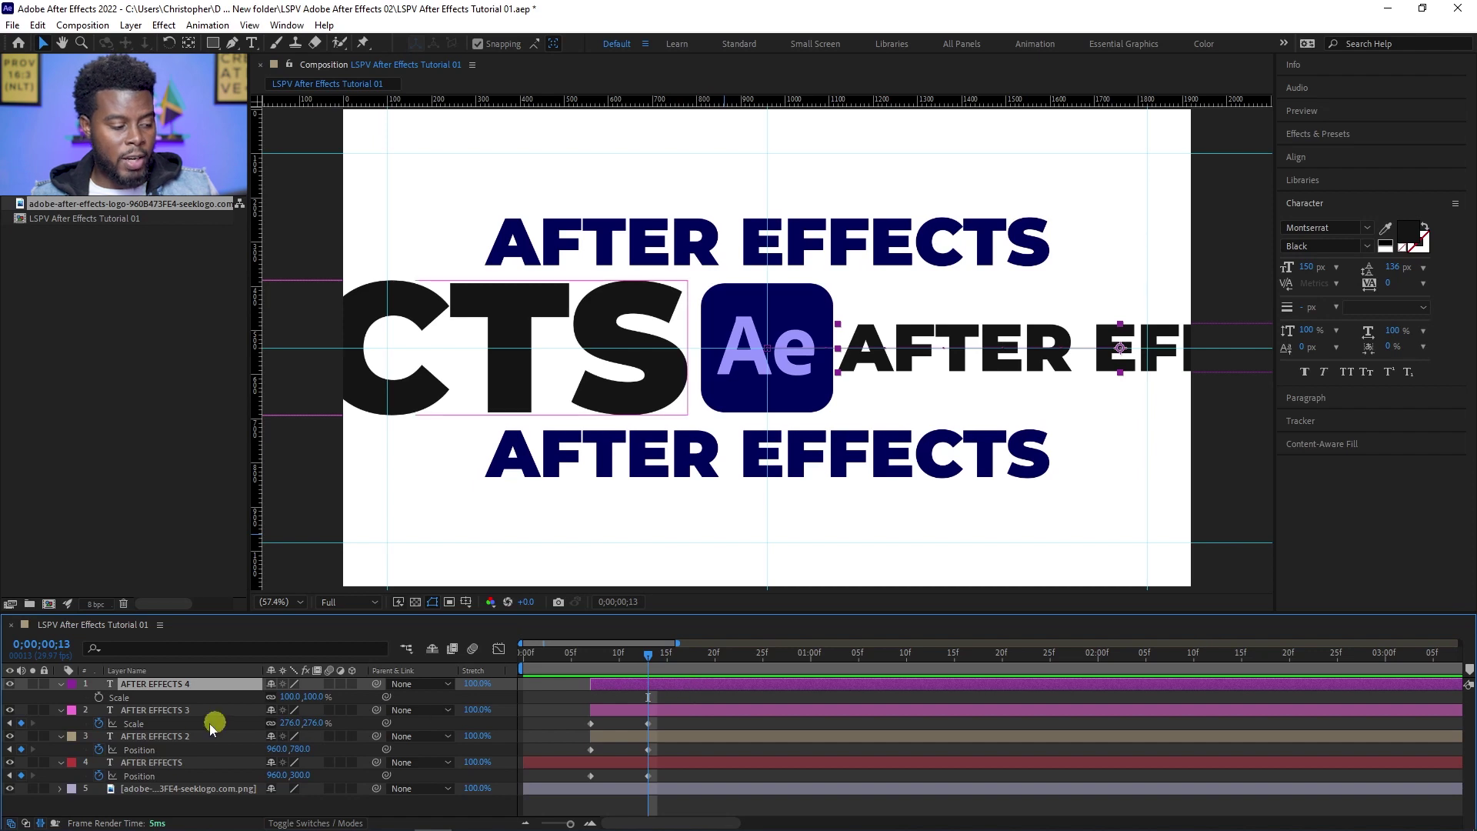
Copy the Scale keyframes of AFTER EFFECTS 3 and paste them onto the Scale of AFTER EFFECTS 4 at frame 7
click(137, 724)
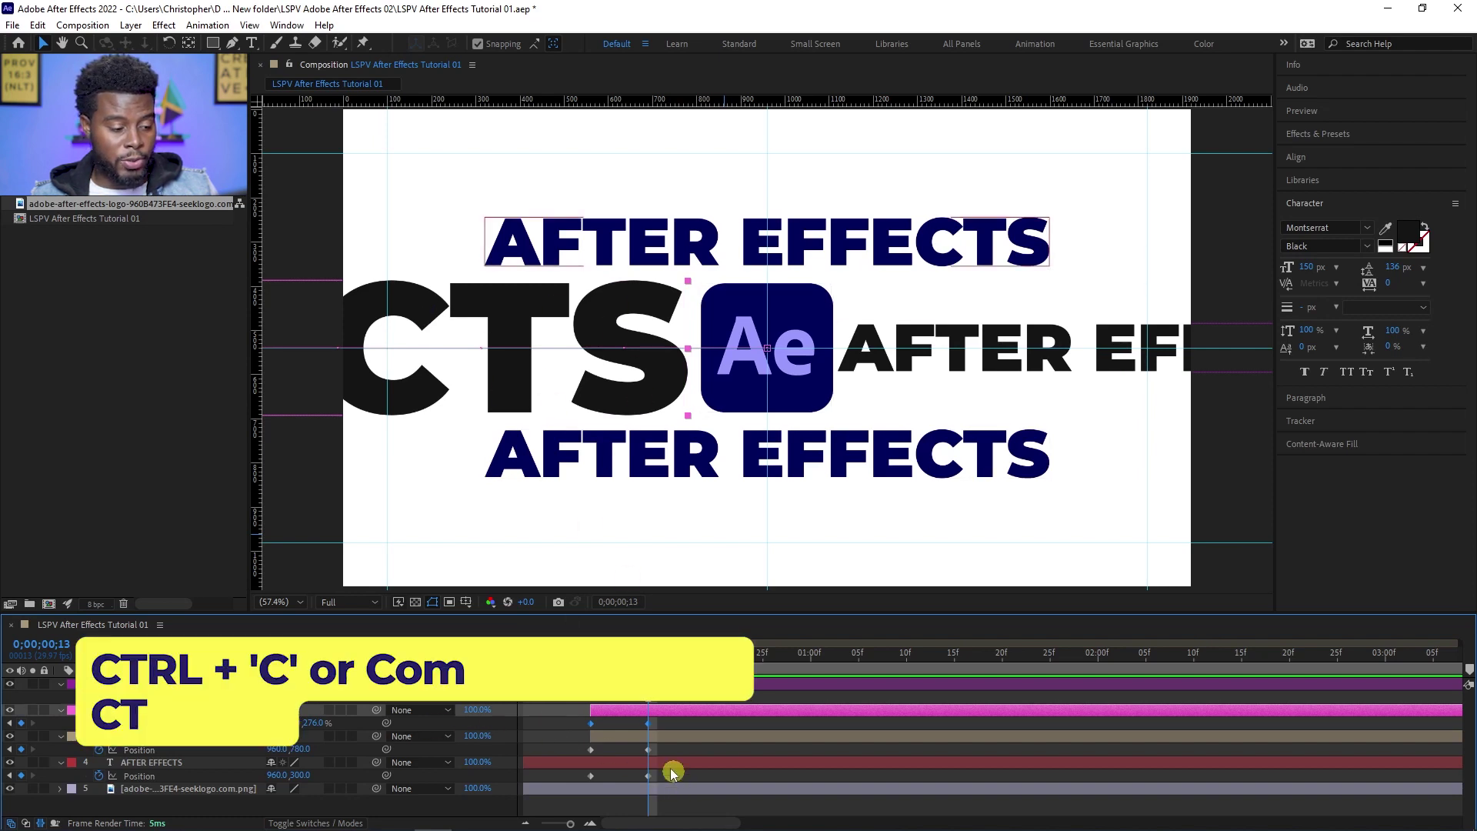
key(Page_Up)
key(Page_Up)
key(Page_Up)
key(Page_Up)
key(Page_Up)
key(Page_Up)
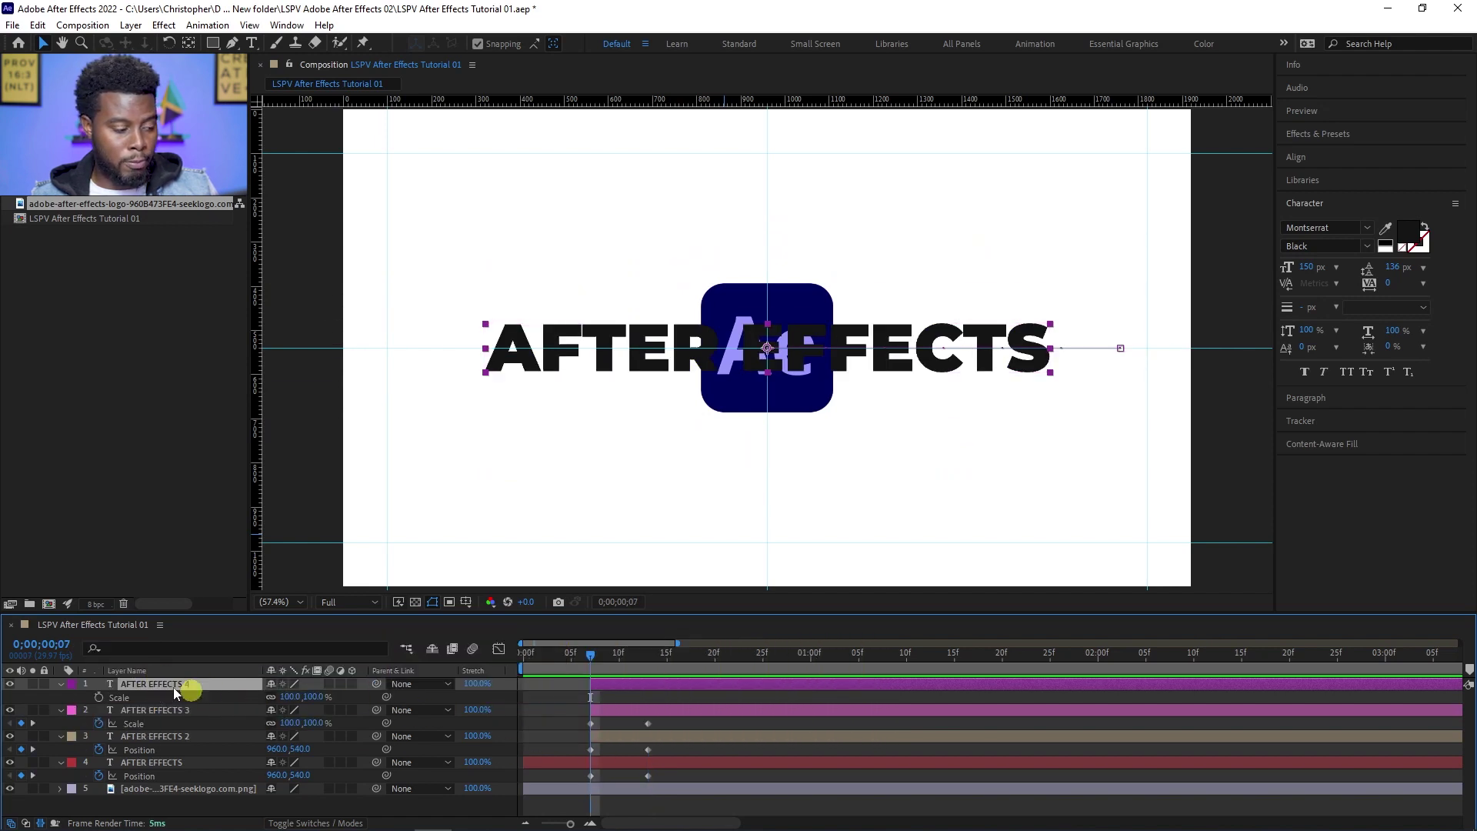
click(10, 683)
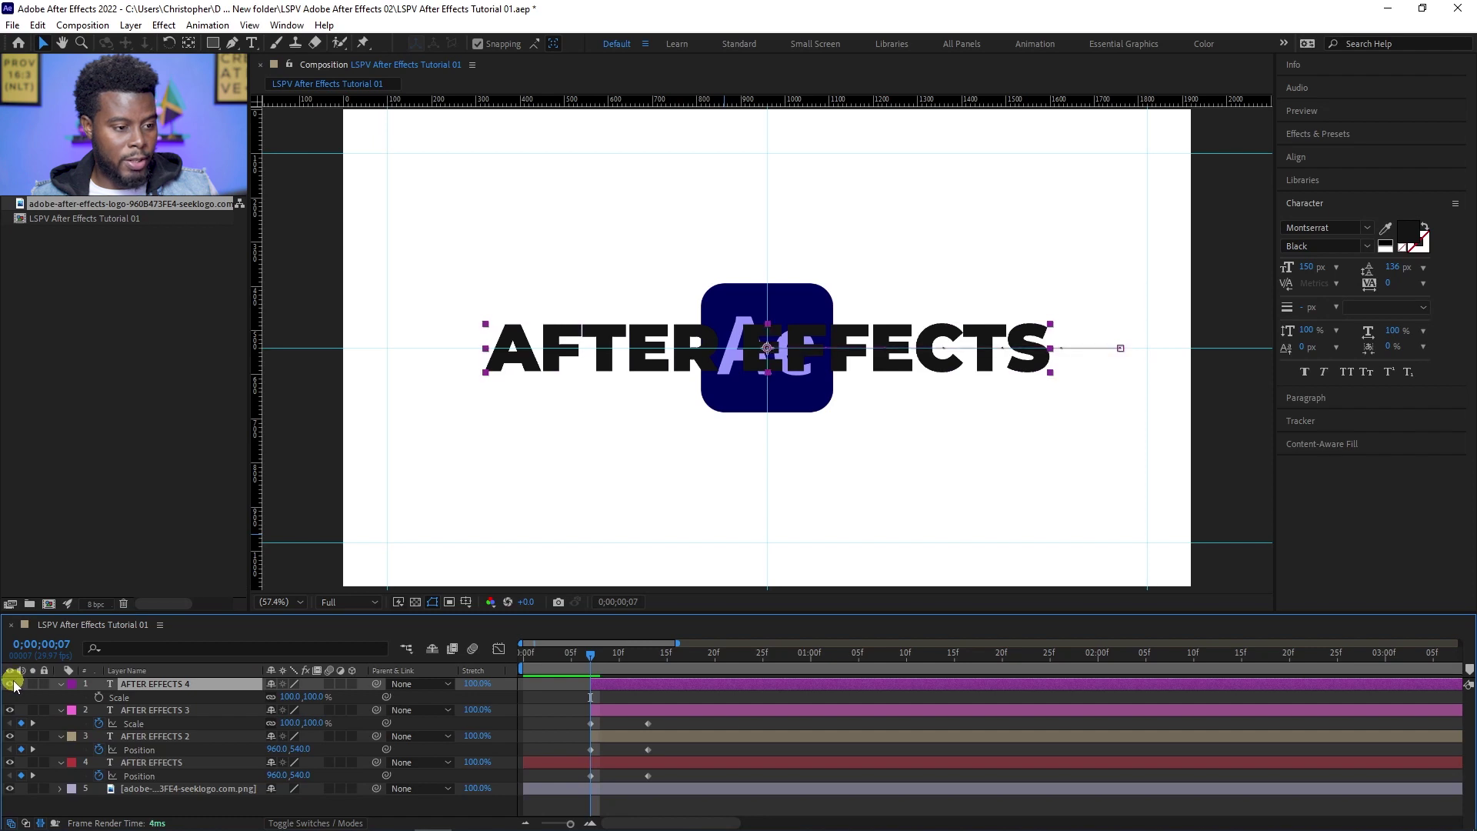
click(159, 697)
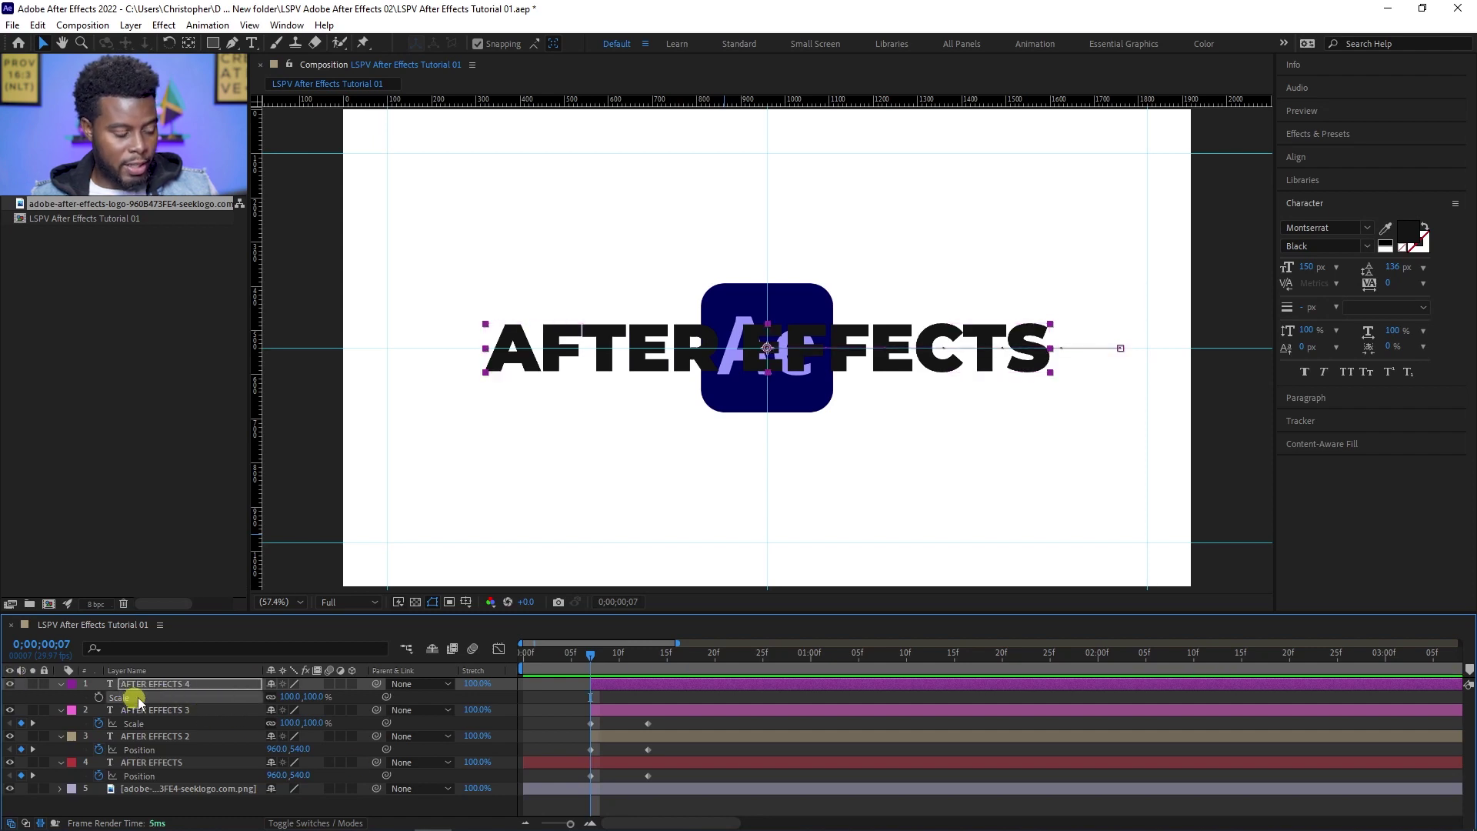
key(ctrl+v)
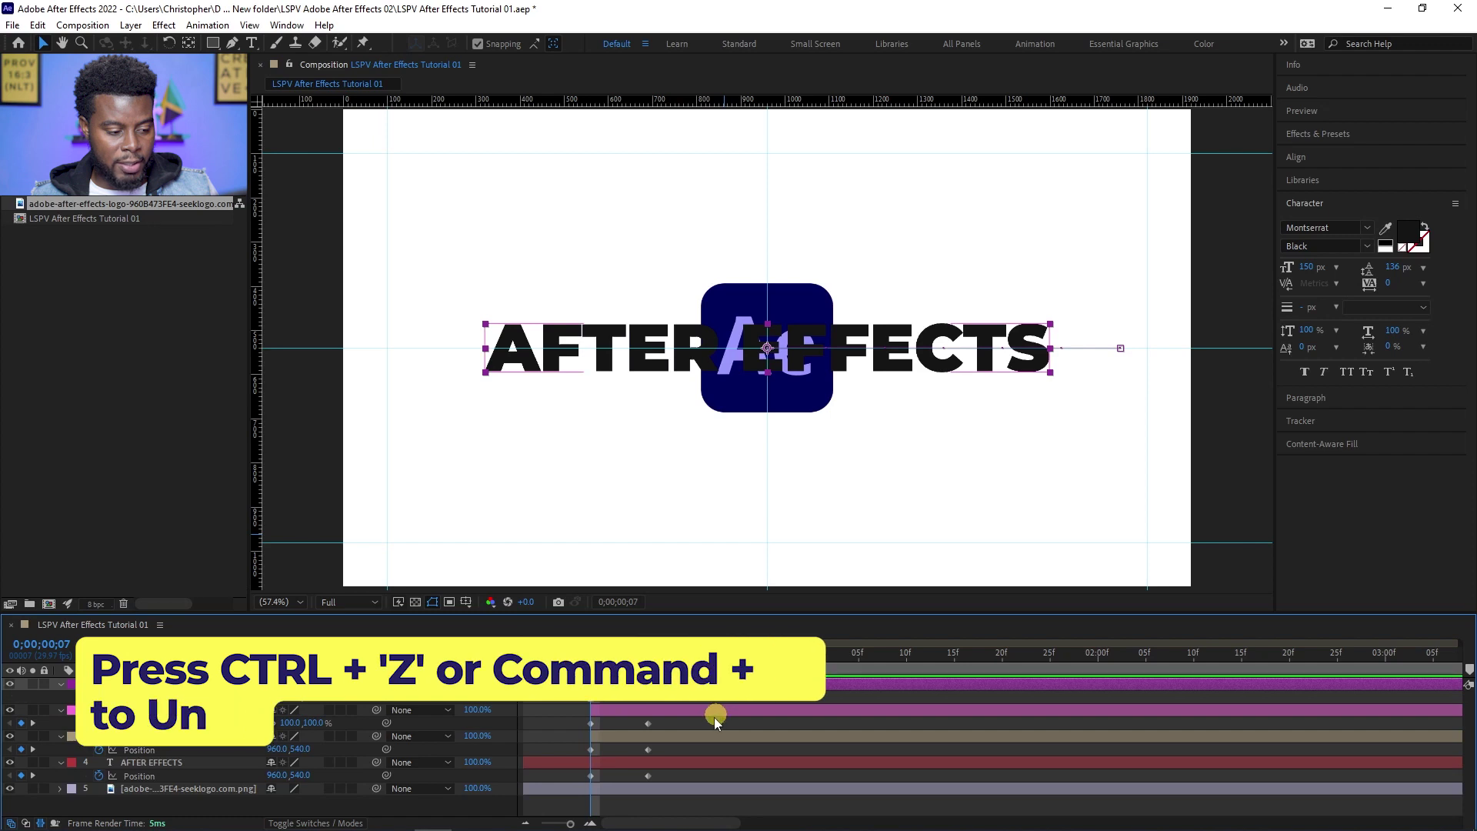
key(ctrl+z)
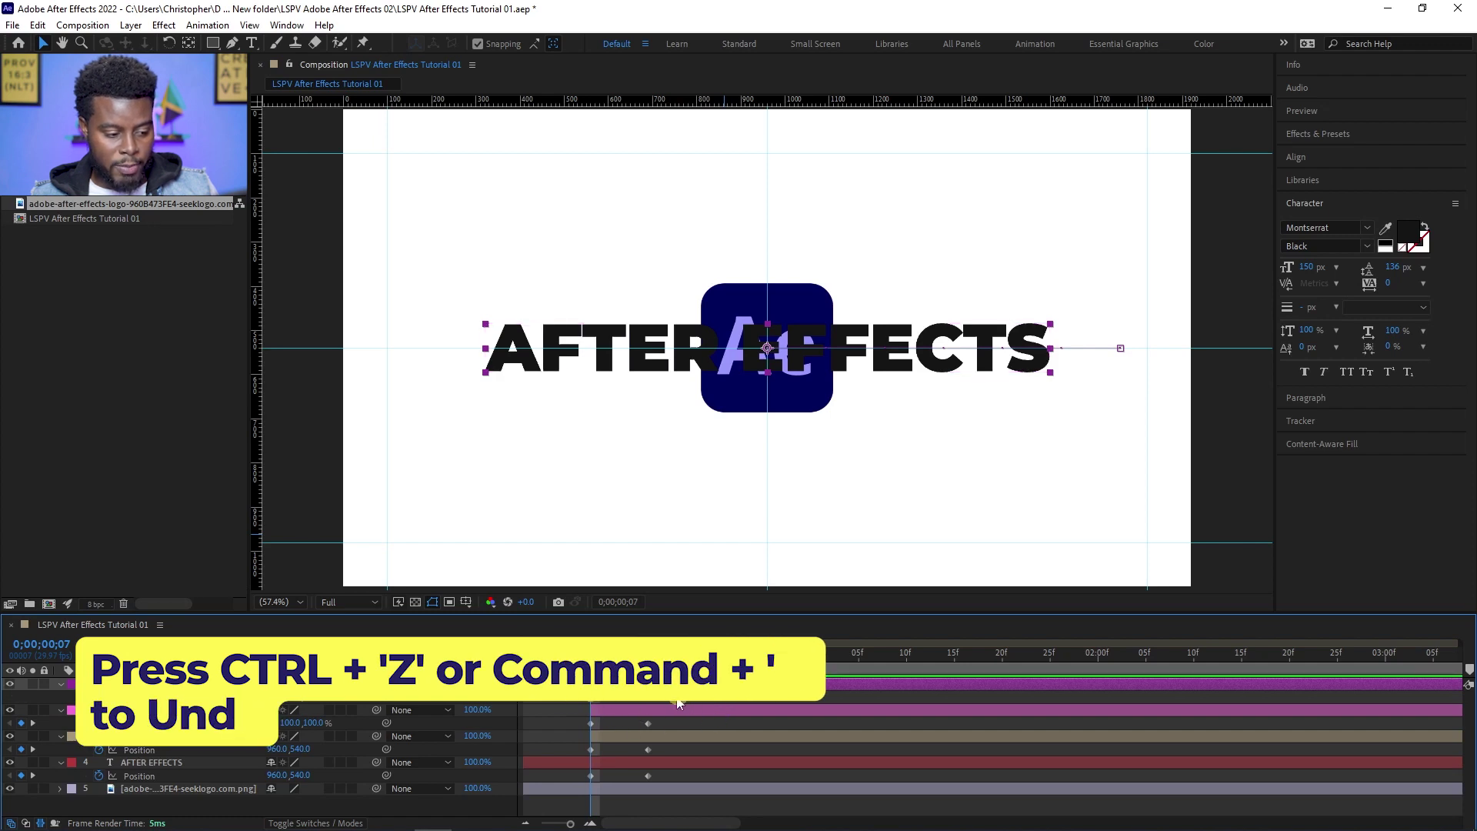
key(ctrl+shift+z)
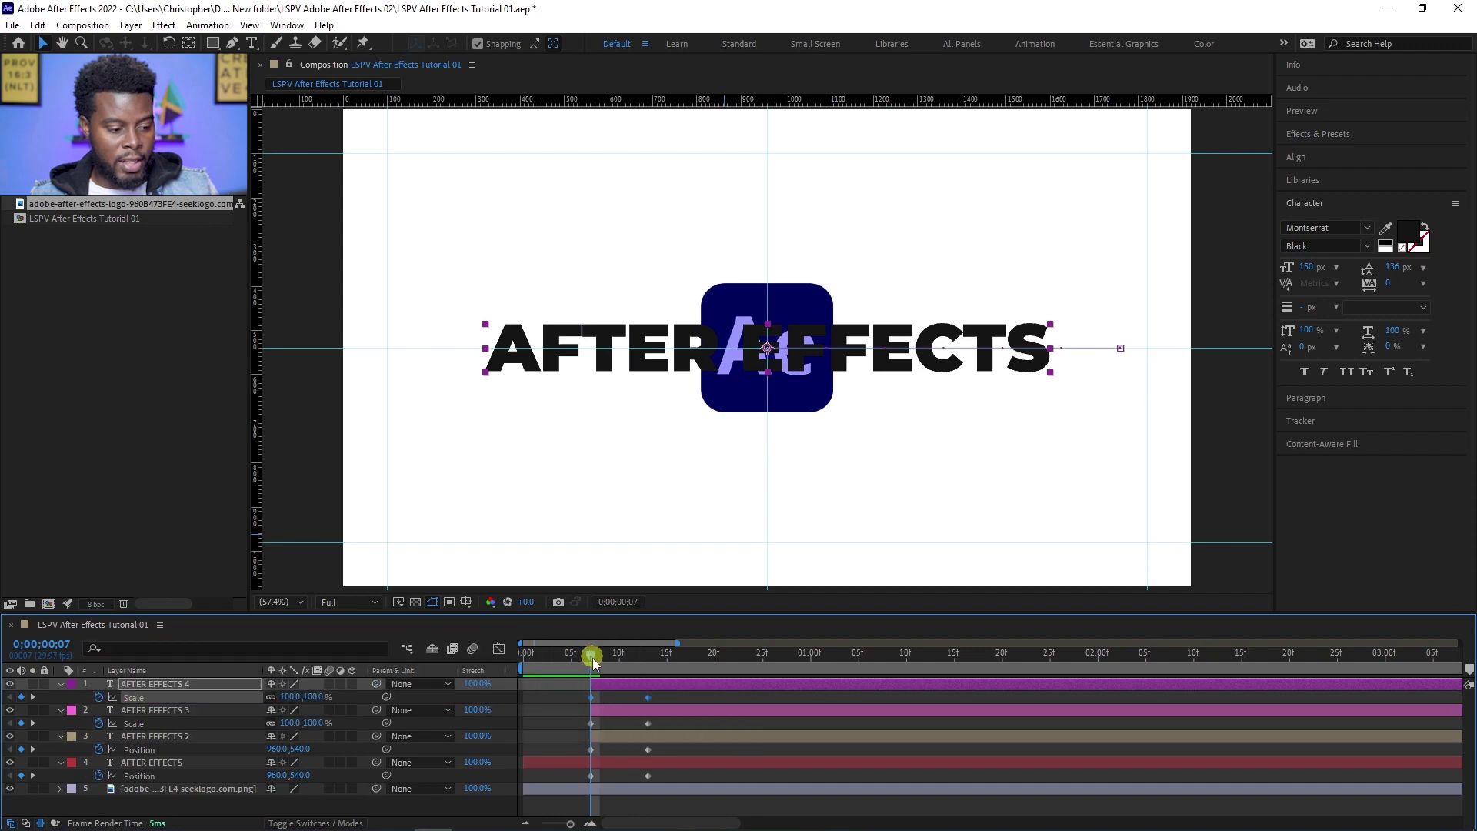
Play the animation from the first frame to check the scaling of both middle texts
click(599, 659)
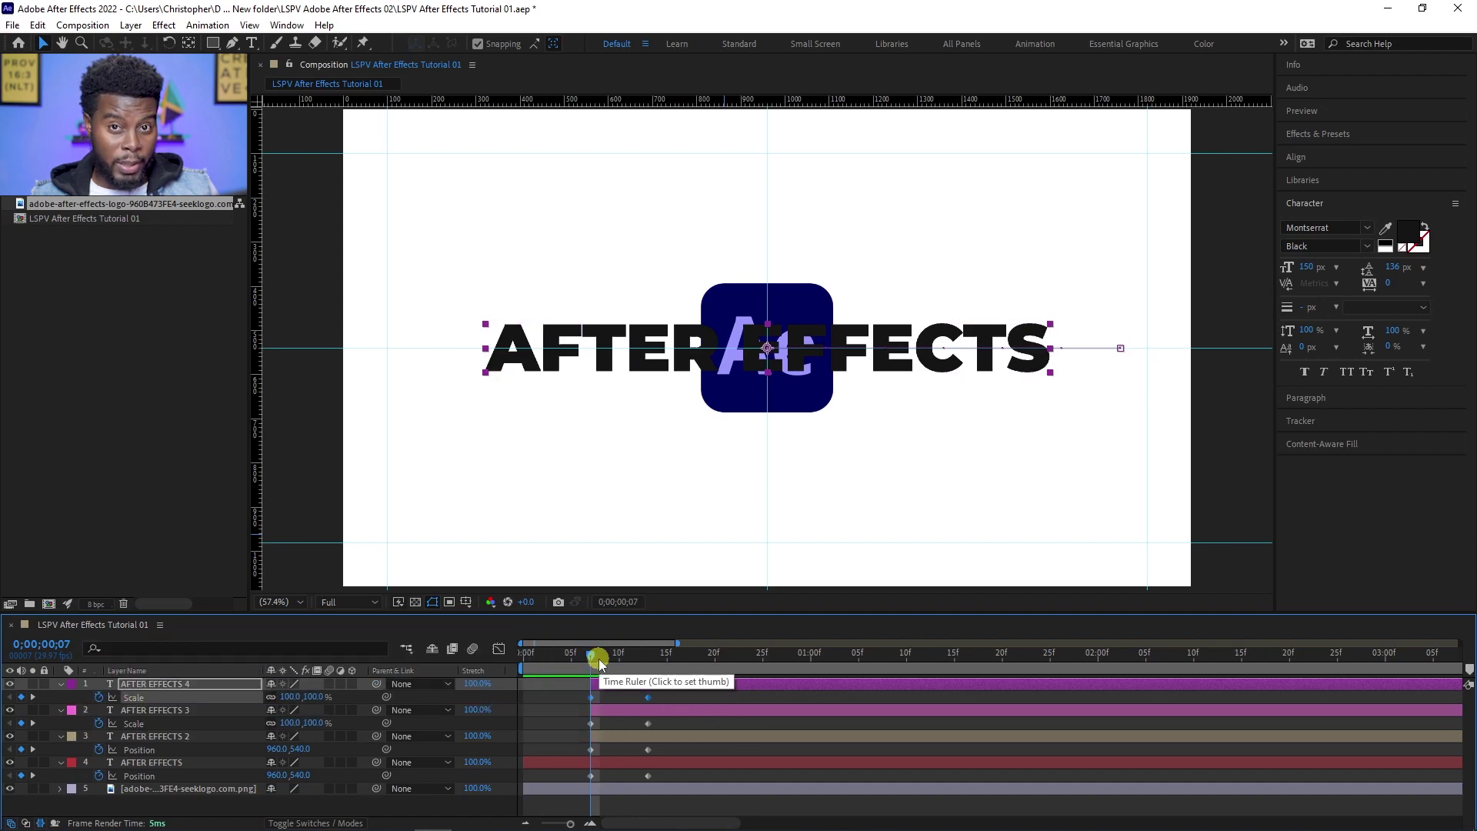
drag(599, 659, 525, 659)
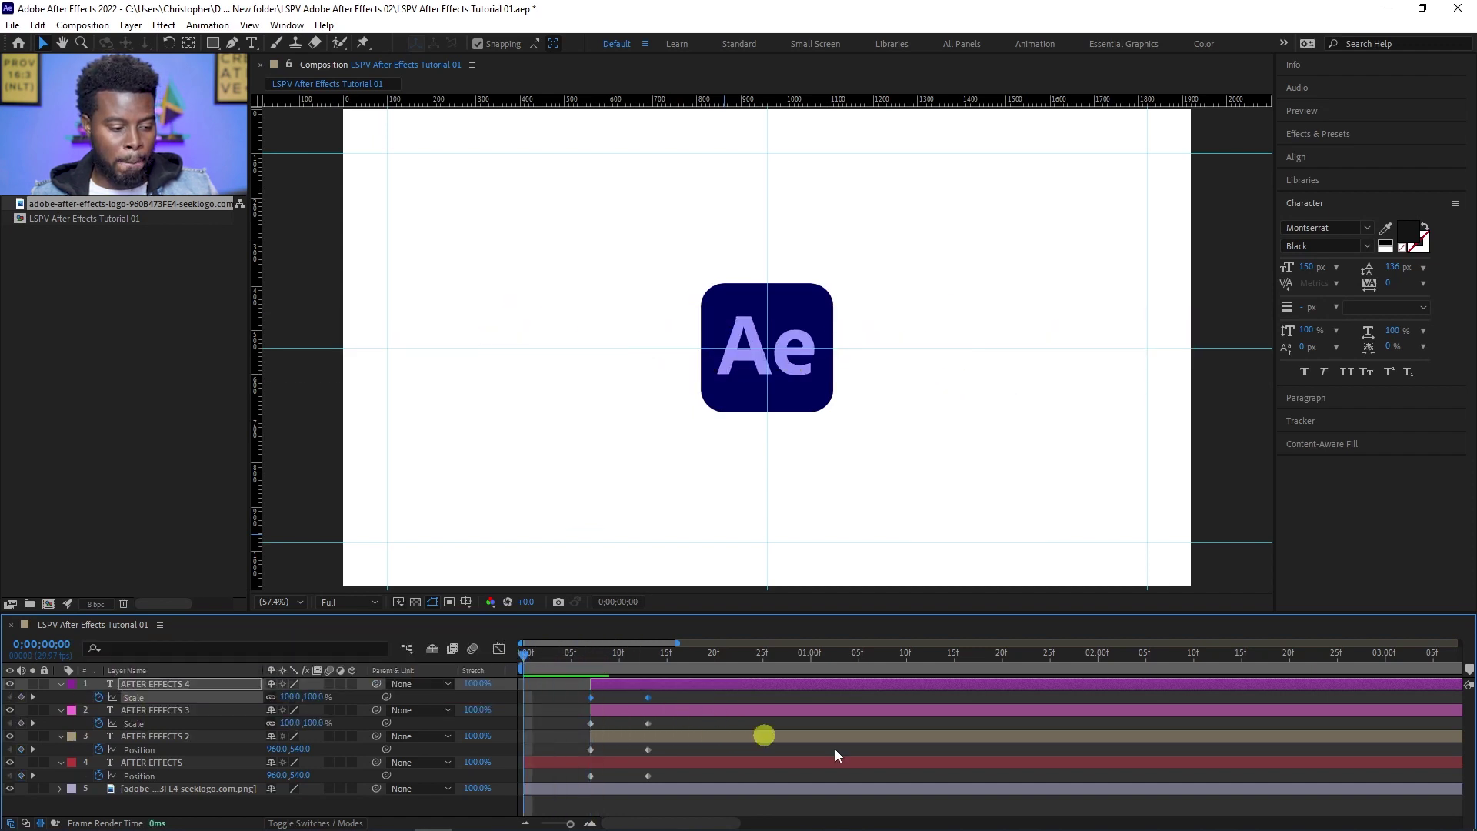
key(space)
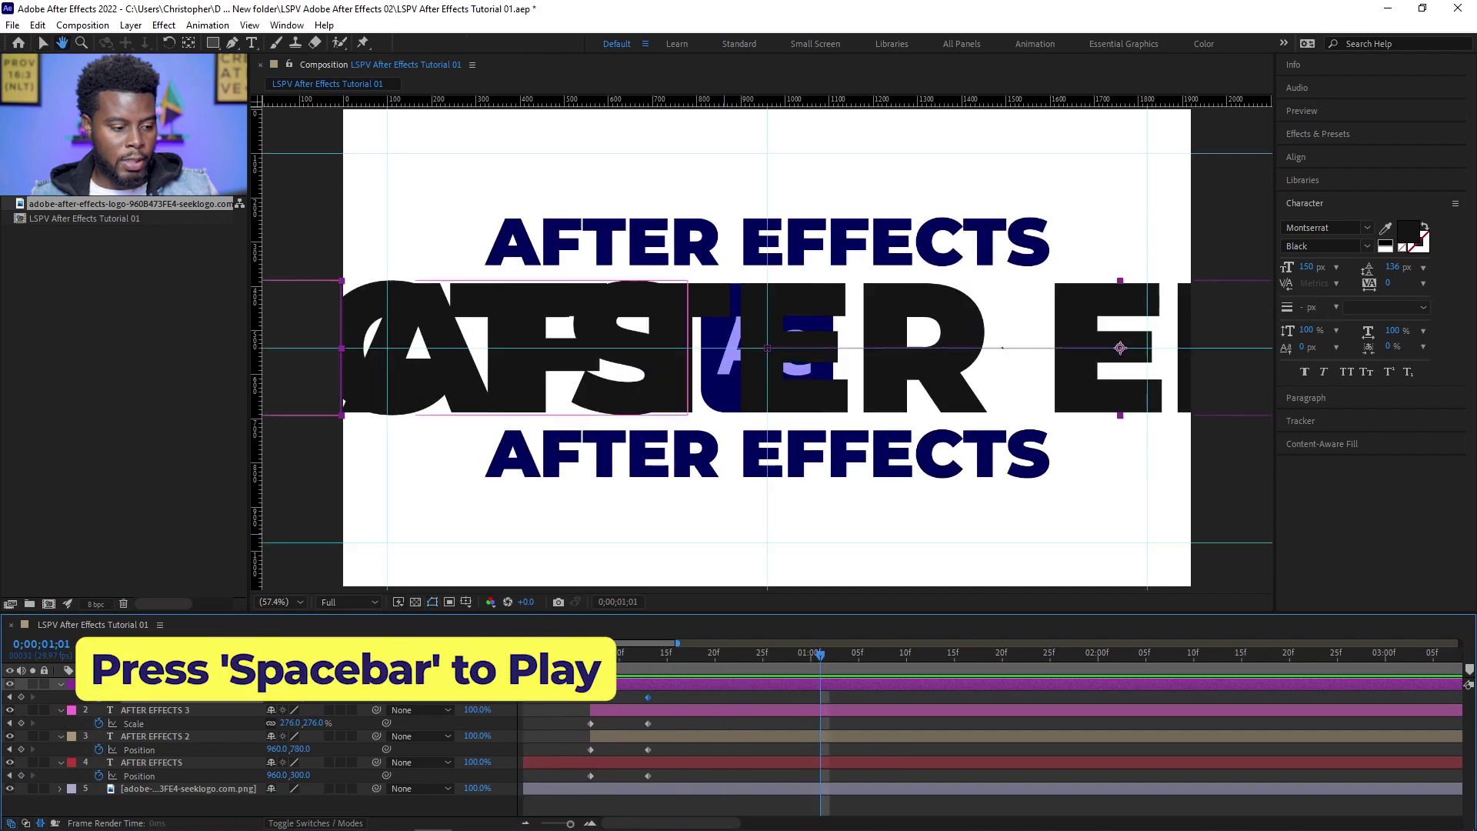
key(space)
Shift the enlarged AFTER EFFECTS 4 text right at frame 13 until its first letter sits just clear of the logo
click(589, 657)
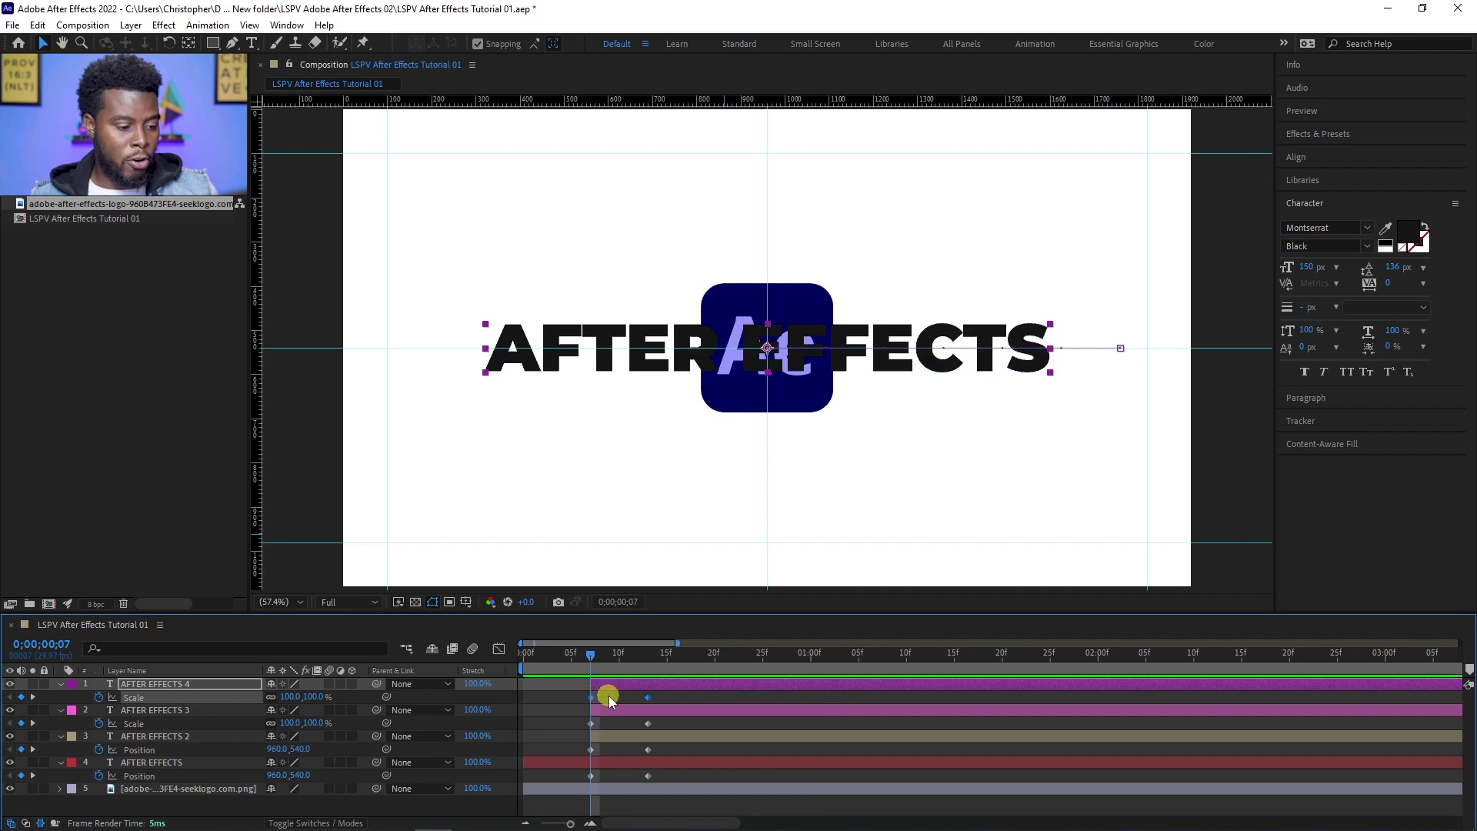
click(706, 702)
drag(589, 658, 649, 669)
click(650, 683)
drag(606, 333, 795, 342)
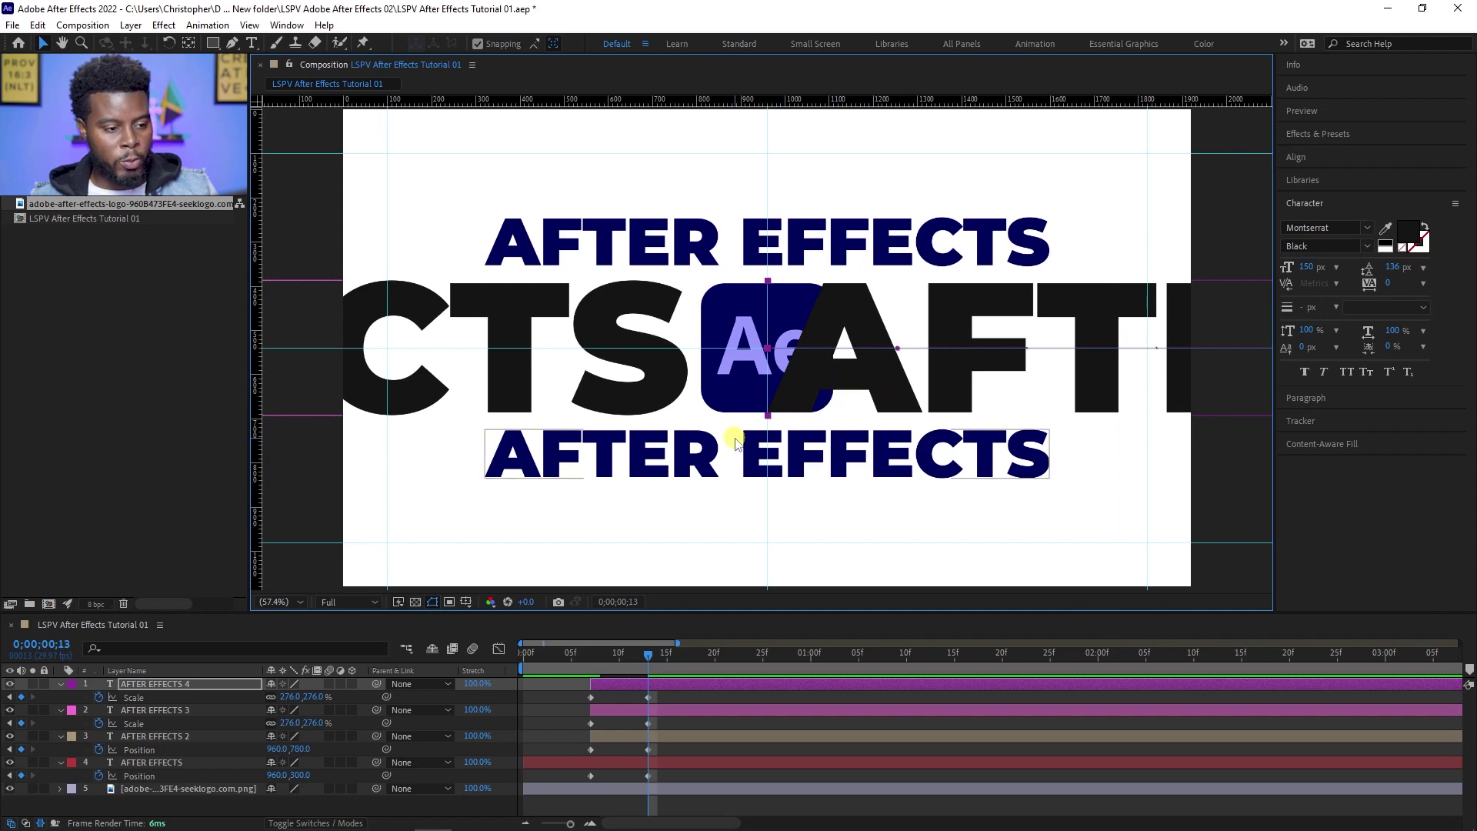
key(shift+Right)
key(shift+Right)
key(shift+Right)
key(shift+Right)
key(shift+Right)
key(shift+Right)
key(shift+Right)
key(shift+Right)
key(shift+Right)
key(shift+Right)
key(shift+Right)
key(shift+Right)
key(shift+Right)
key(shift+Right)
key(shift+Right)
key(shift+Right)
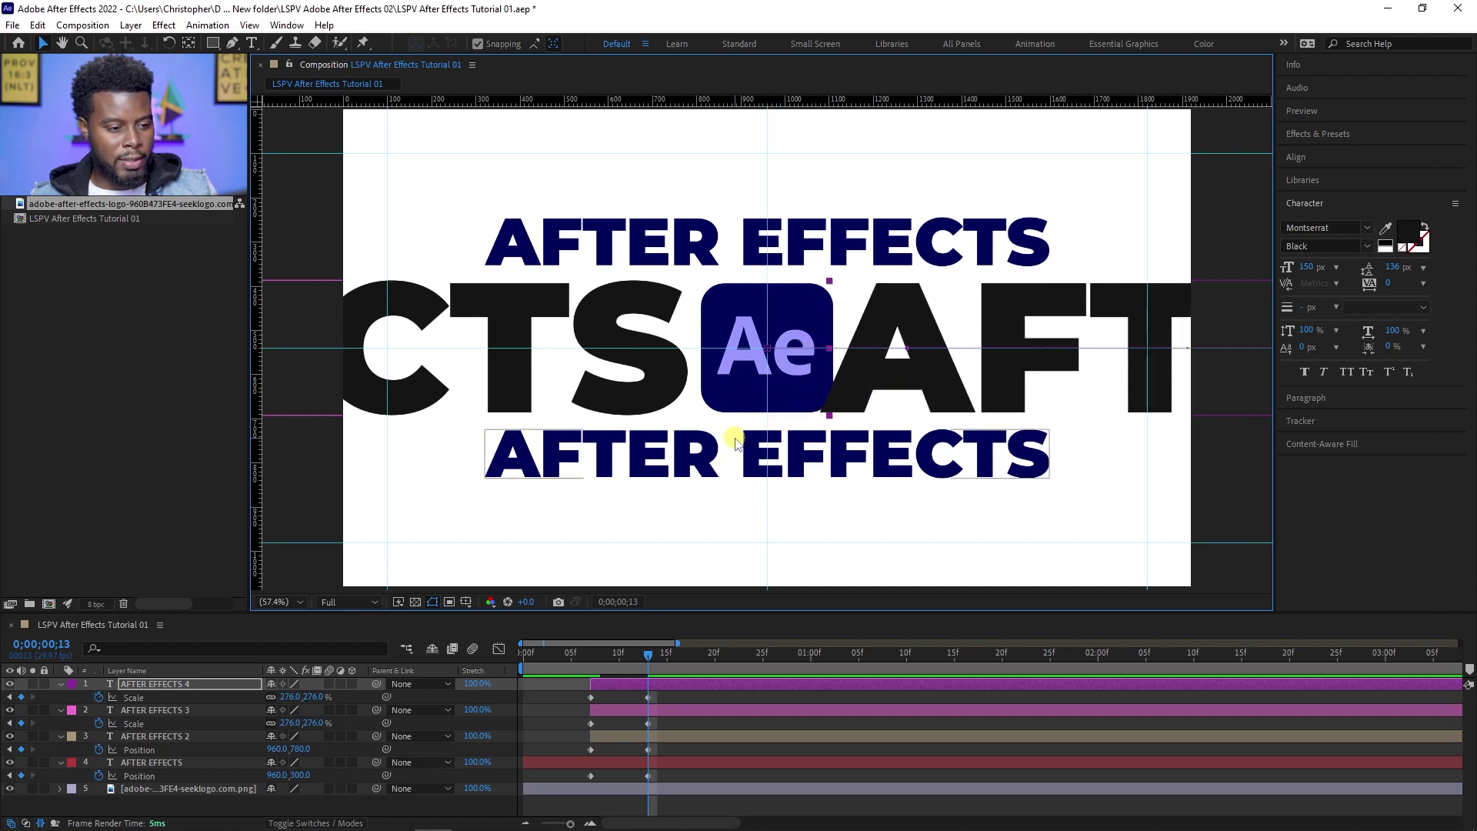
key(shift+Right)
key(shift+Right)
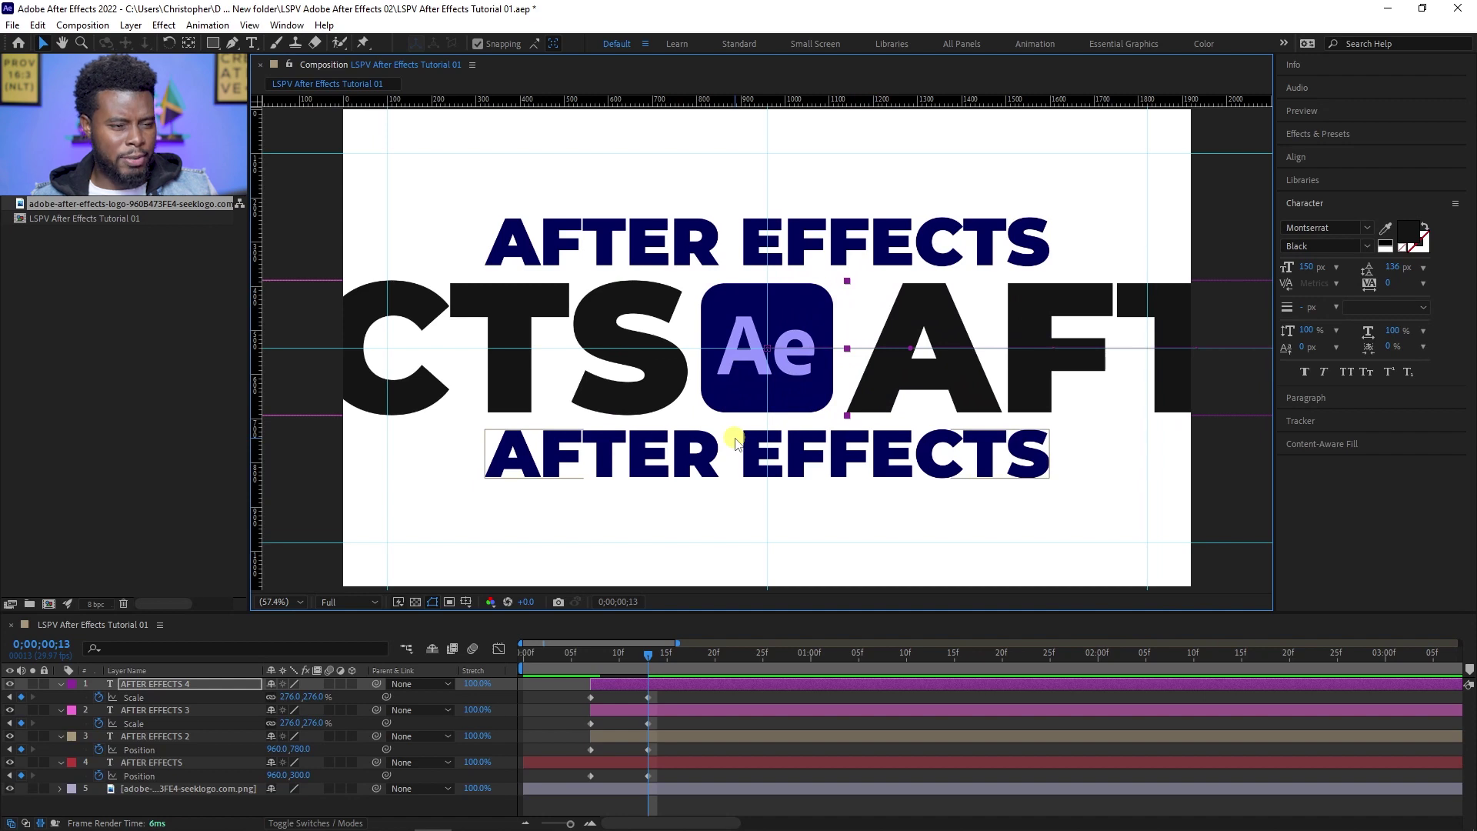
Move the start of the logo layer to frame 13, where the text keyframes end
drag(588, 651, 505, 653)
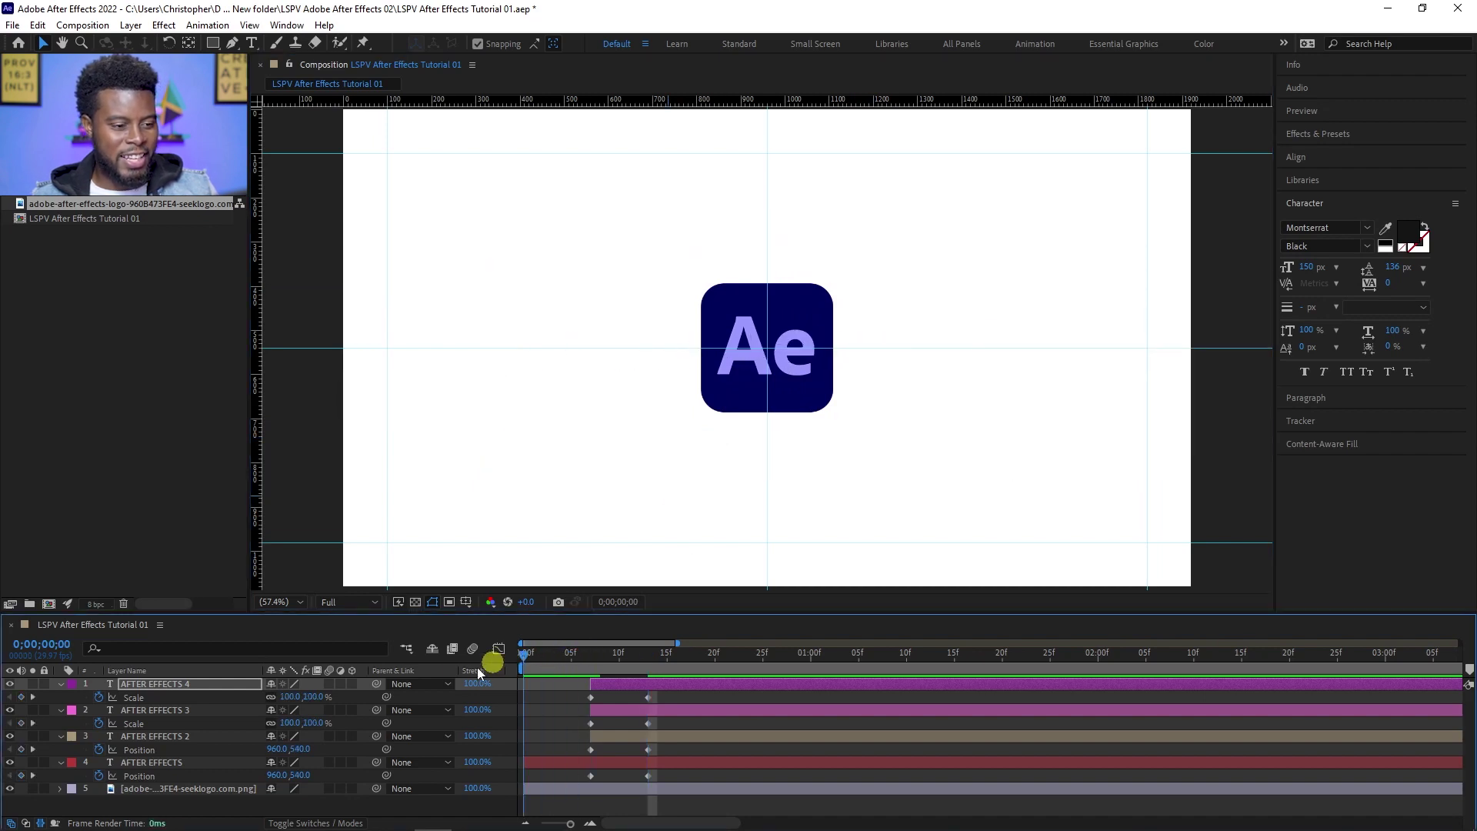
click(768, 696)
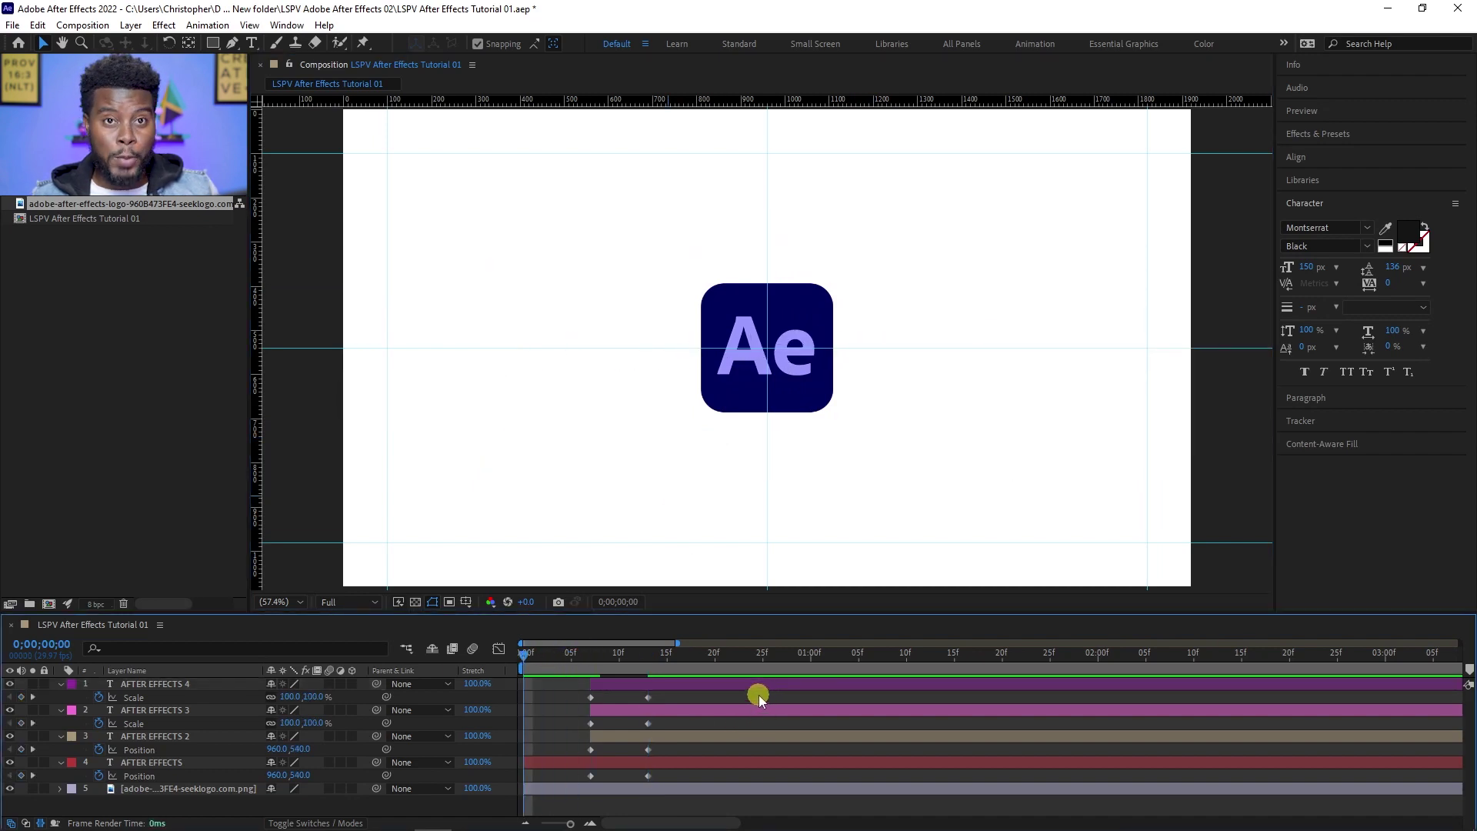
click(612, 790)
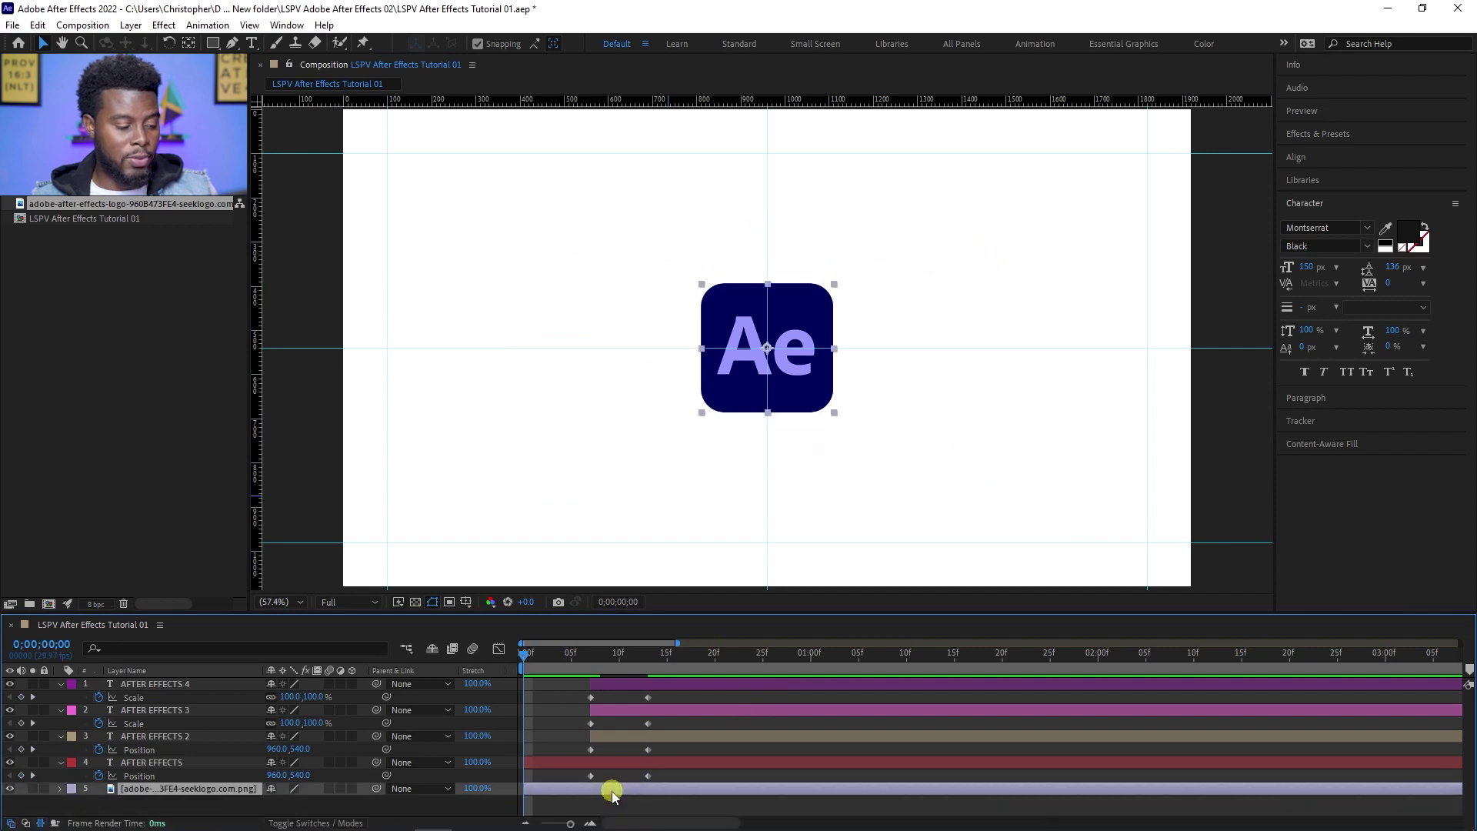
click(530, 656)
drag(531, 660, 528, 797)
drag(612, 657, 647, 661)
drag(530, 787, 647, 785)
click(643, 691)
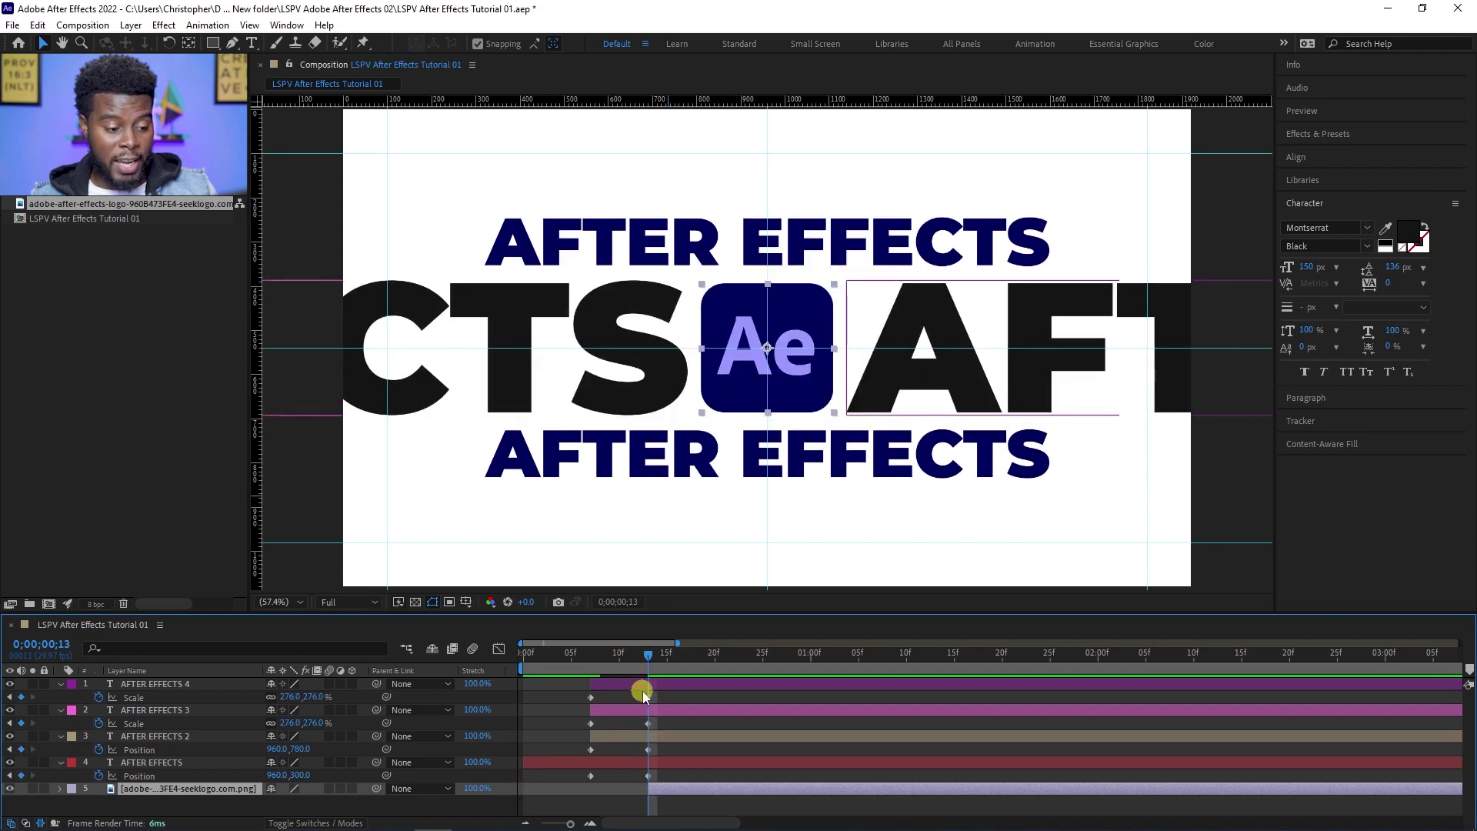
click(650, 766)
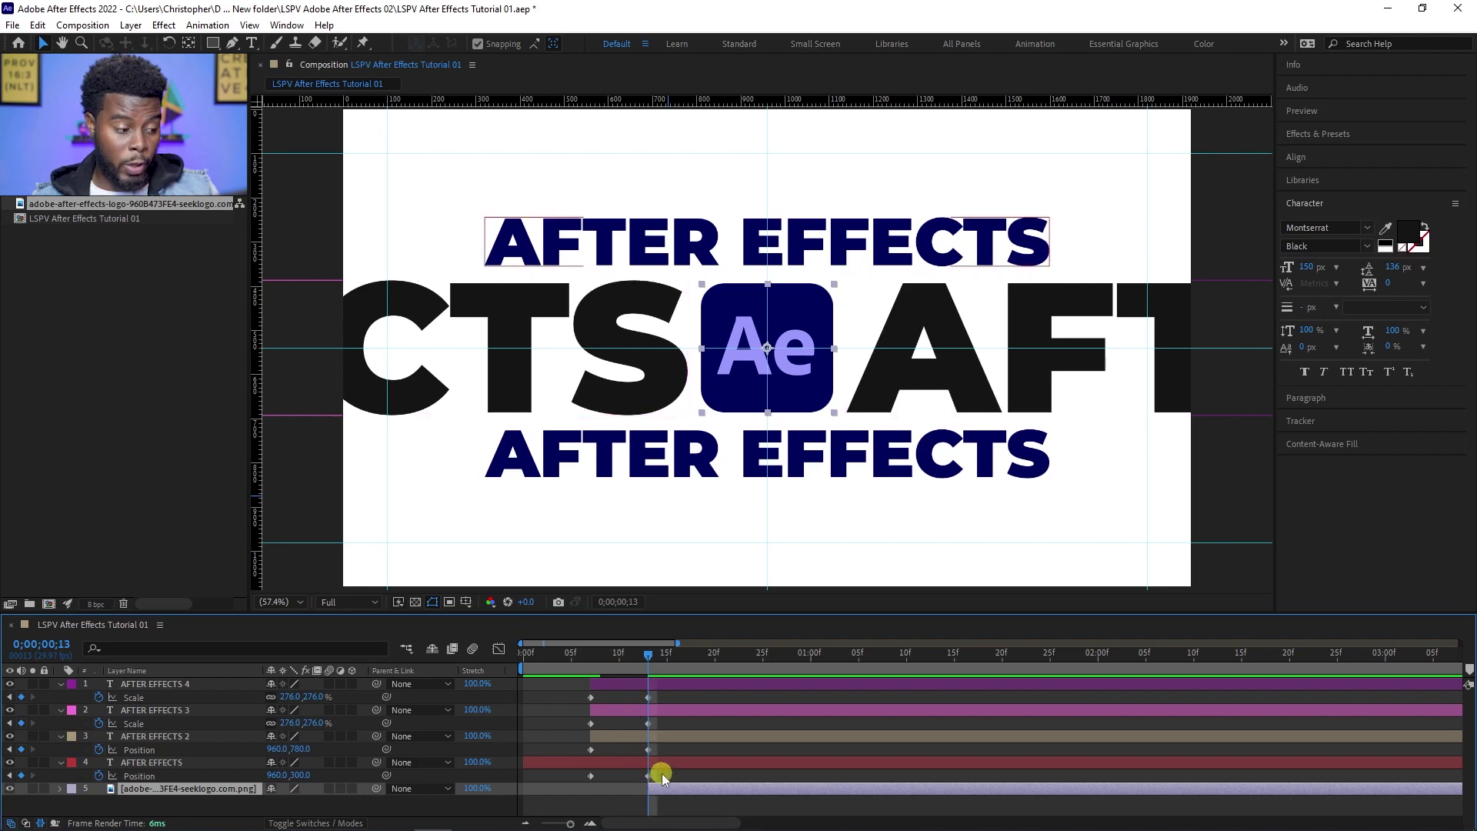
Reveal the logo layer's Scale and add 100% keyframes at frames 13 and 17
click(266, 787)
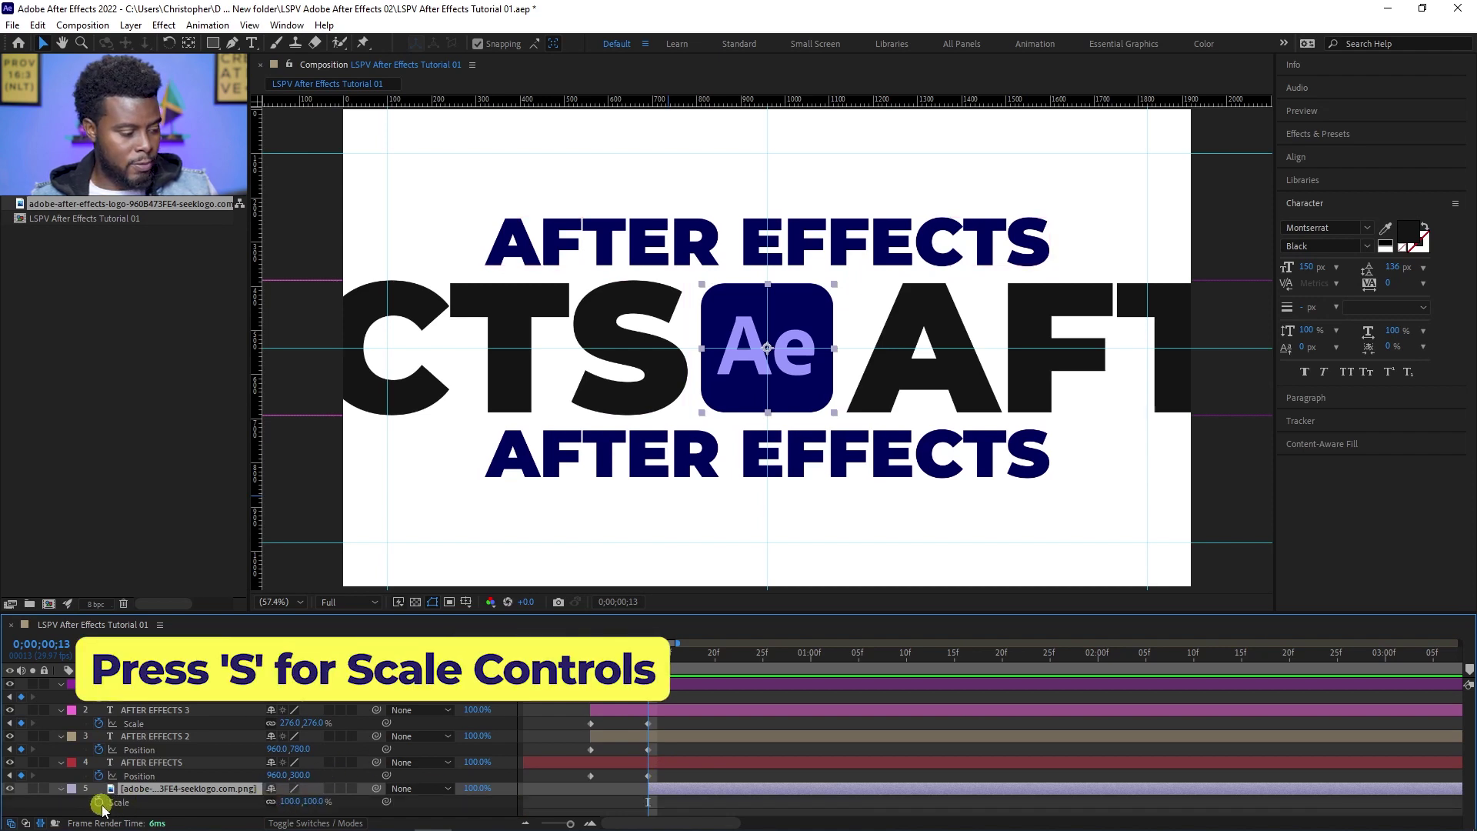
key(s)
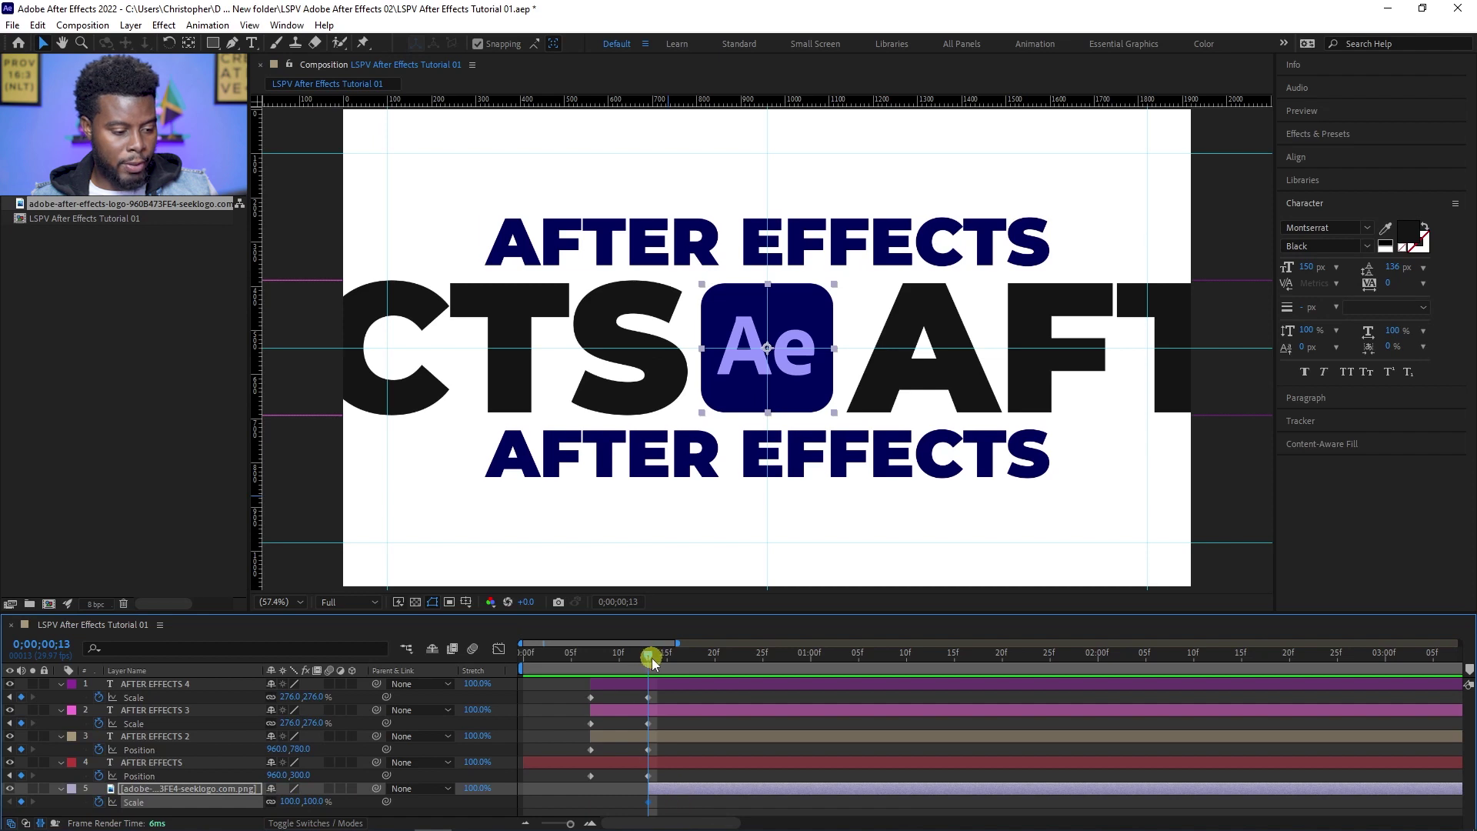
drag(664, 663, 686, 662)
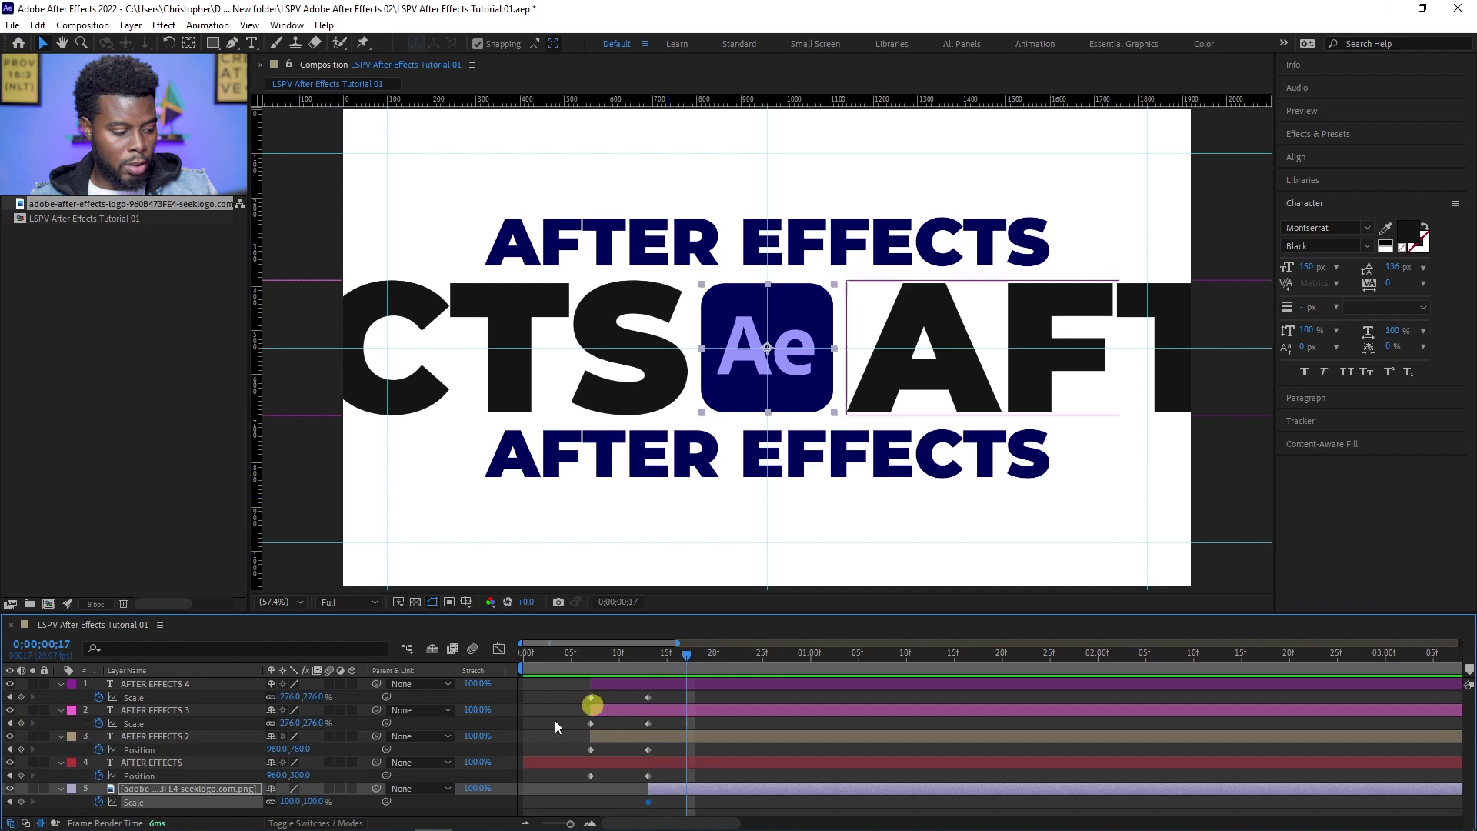
click(13, 802)
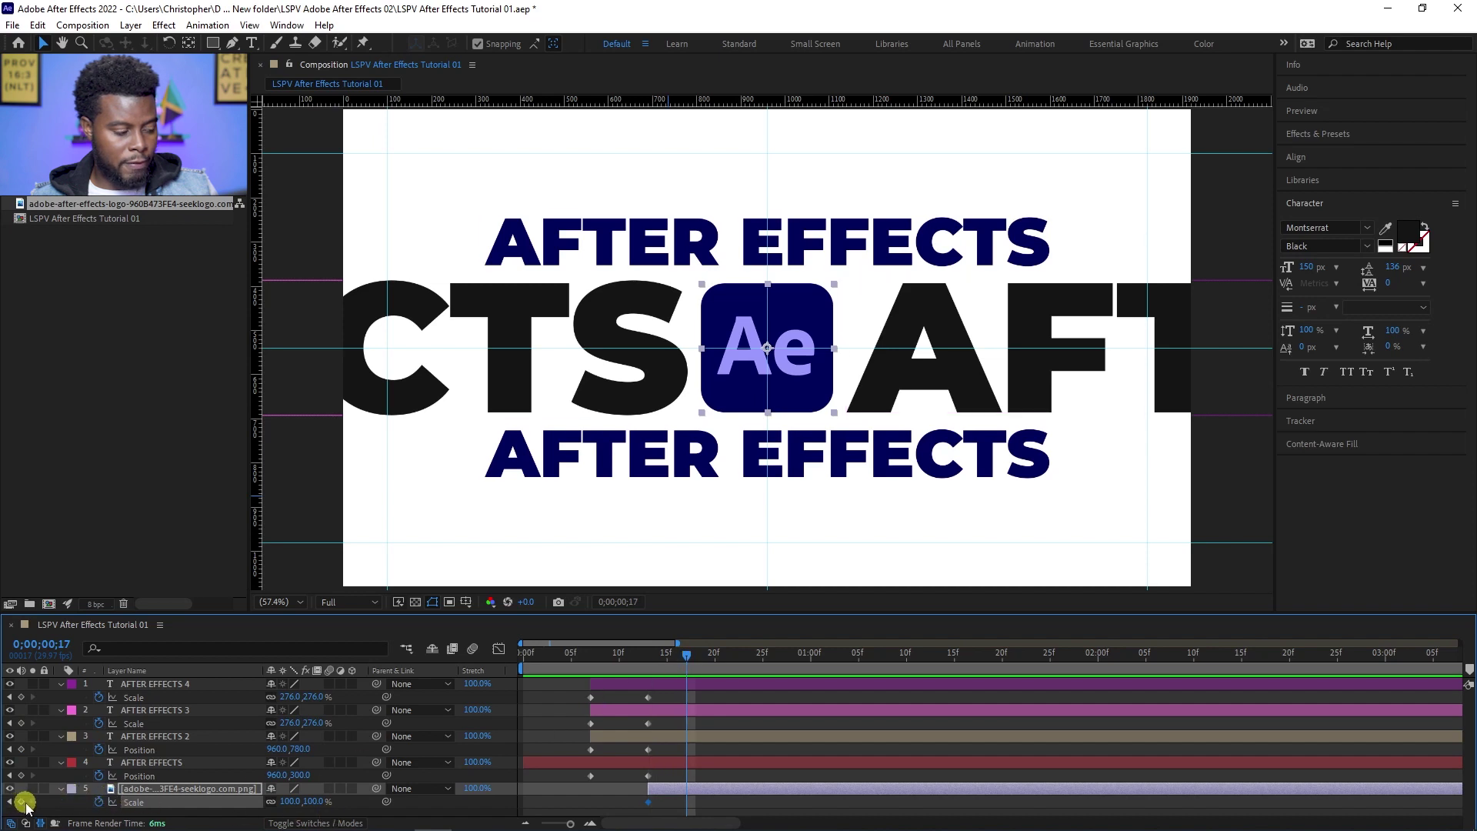
click(21, 801)
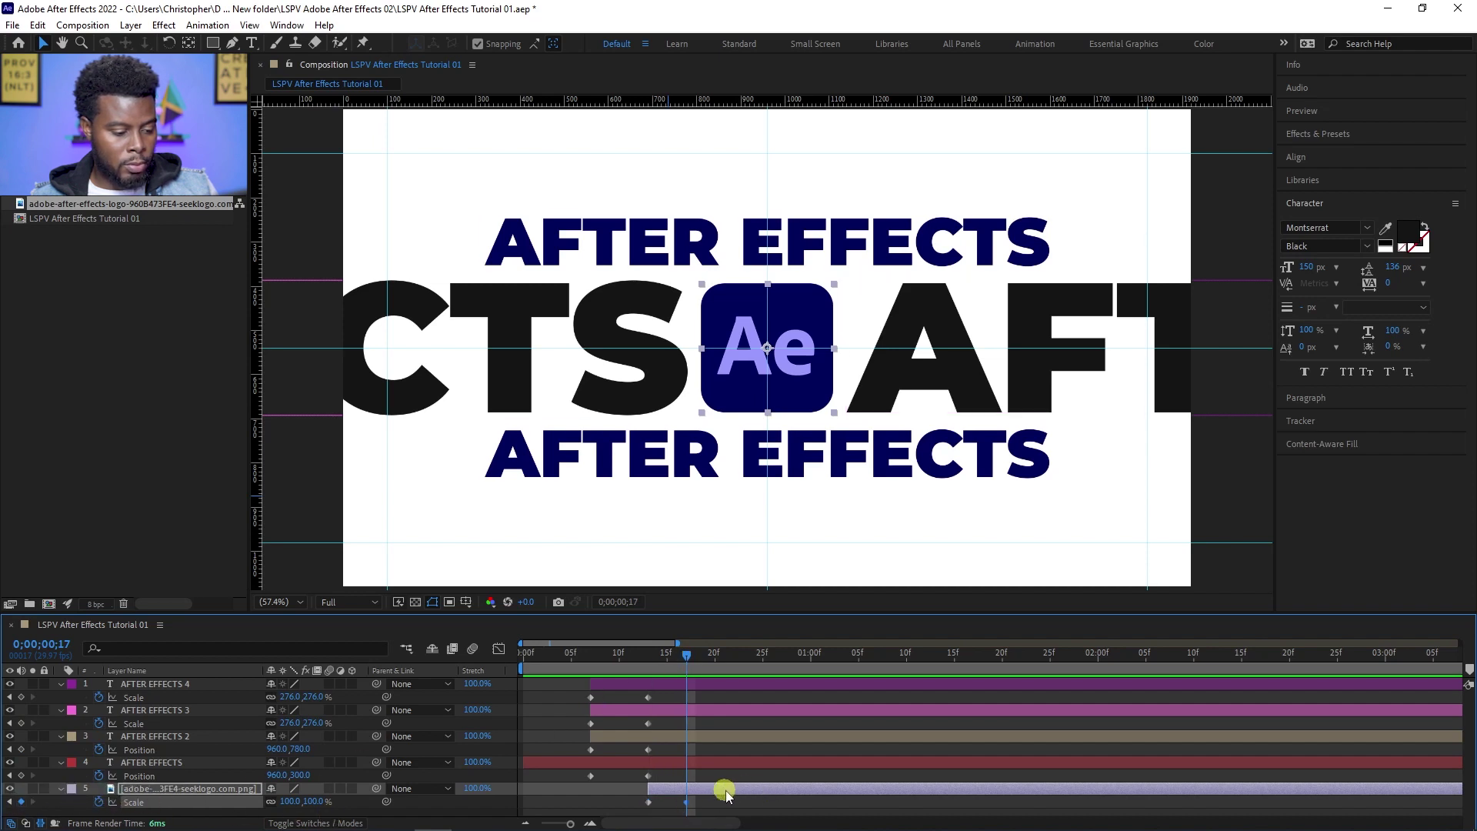
Set the logo layer's Scale to 0% at frame 13
drag(679, 676, 647, 669)
click(115, 800)
drag(291, 802, 266, 802)
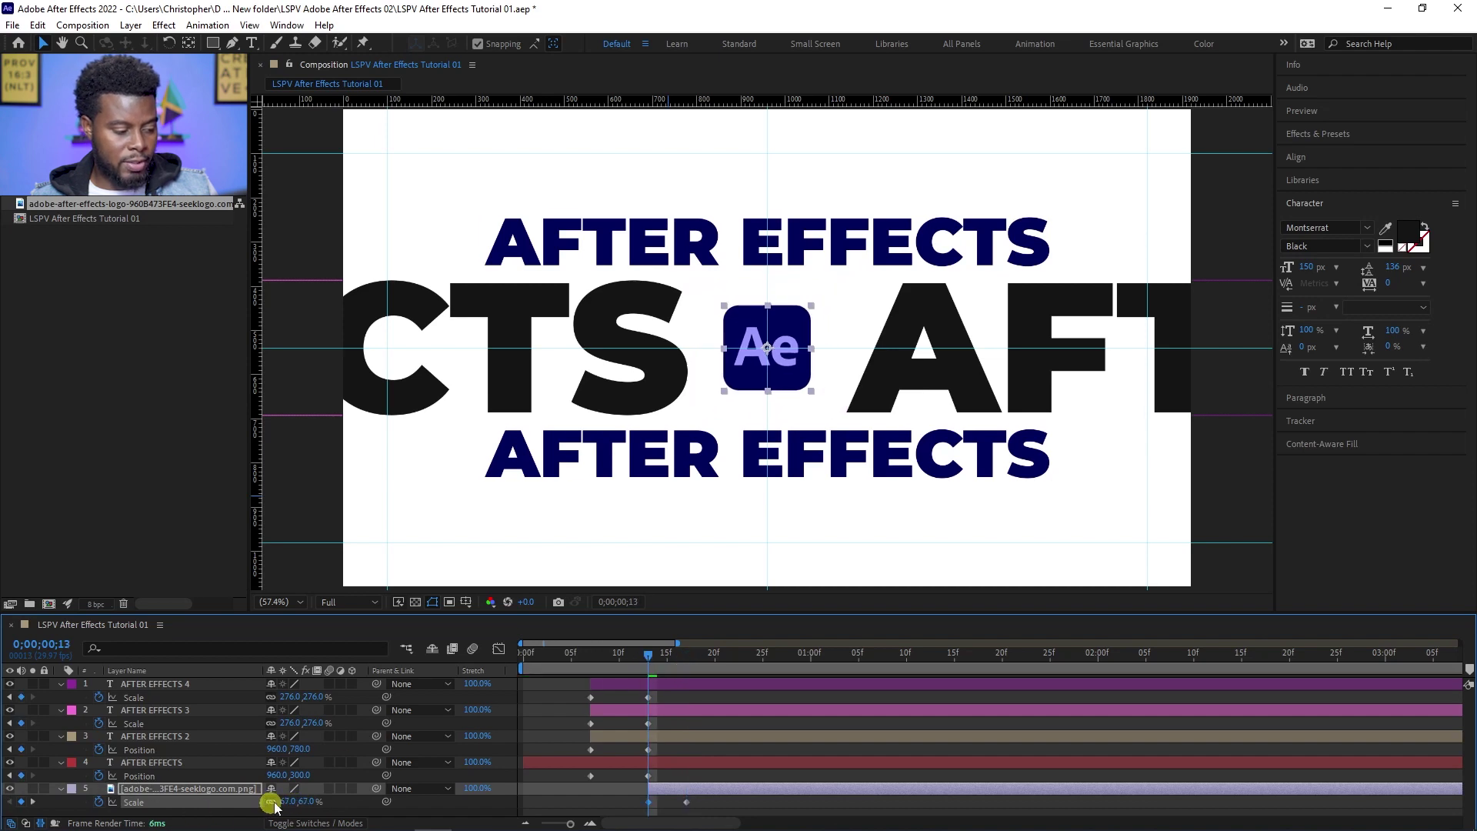
click(292, 801)
text(0)
key(Return)
Play the animation from the first frame to check how the logo scales in
drag(616, 653, 524, 660)
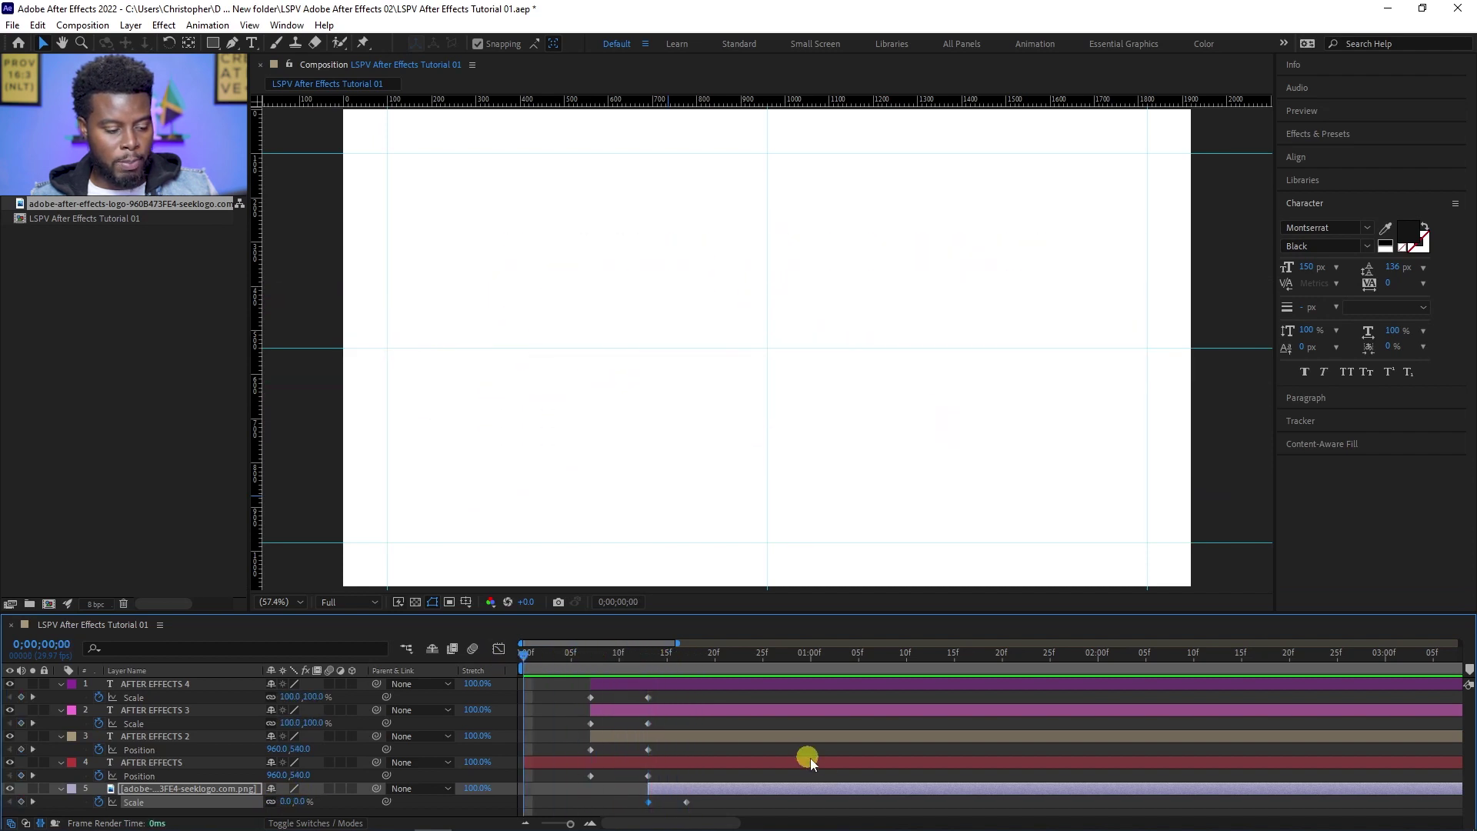
click(848, 750)
key(space)
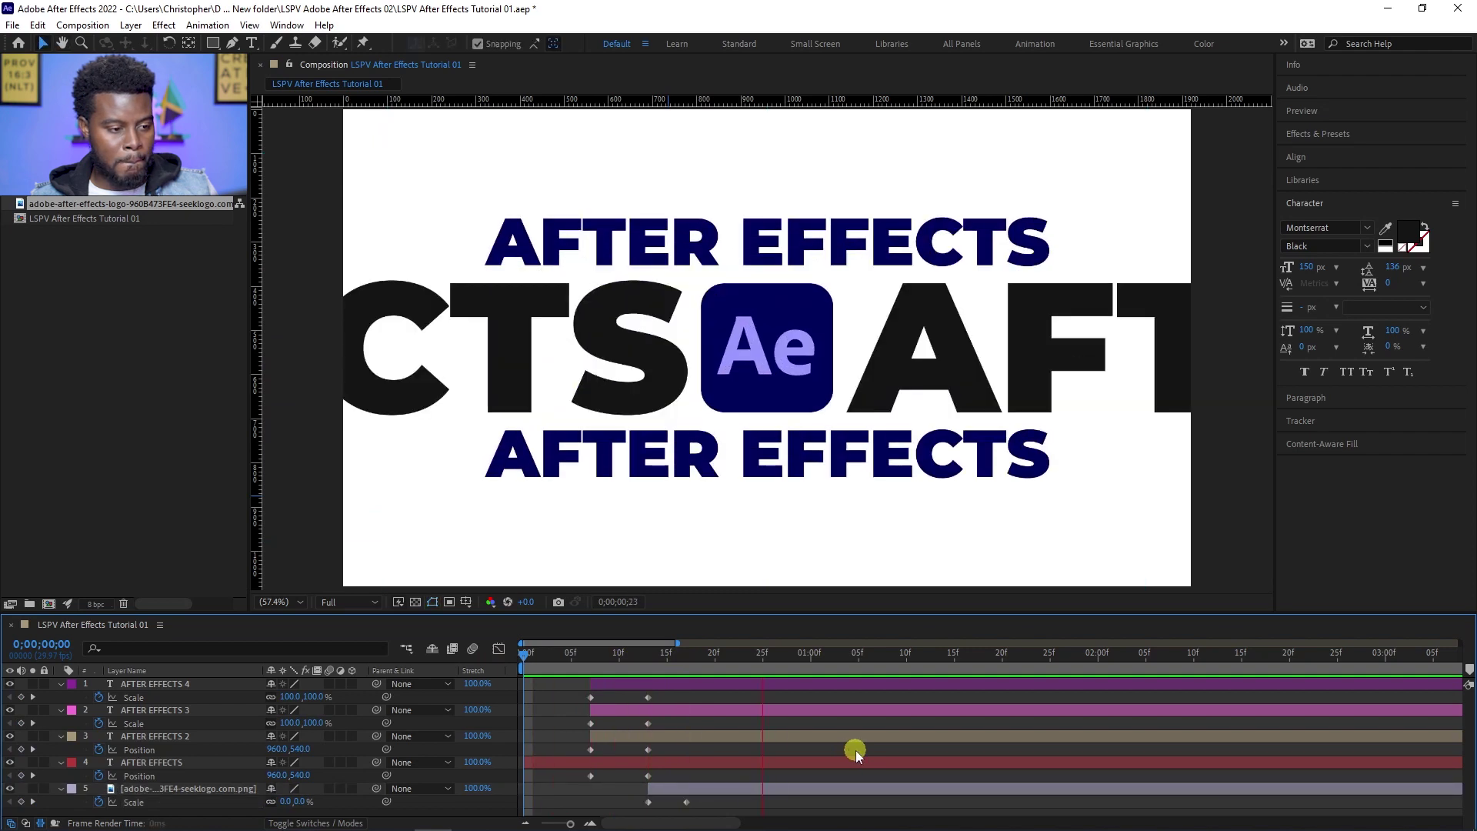
Shift the logo layer earlier, together with its keyframes, so it starts at frame 11
drag(583, 662, 658, 662)
click(760, 790)
click(791, 790)
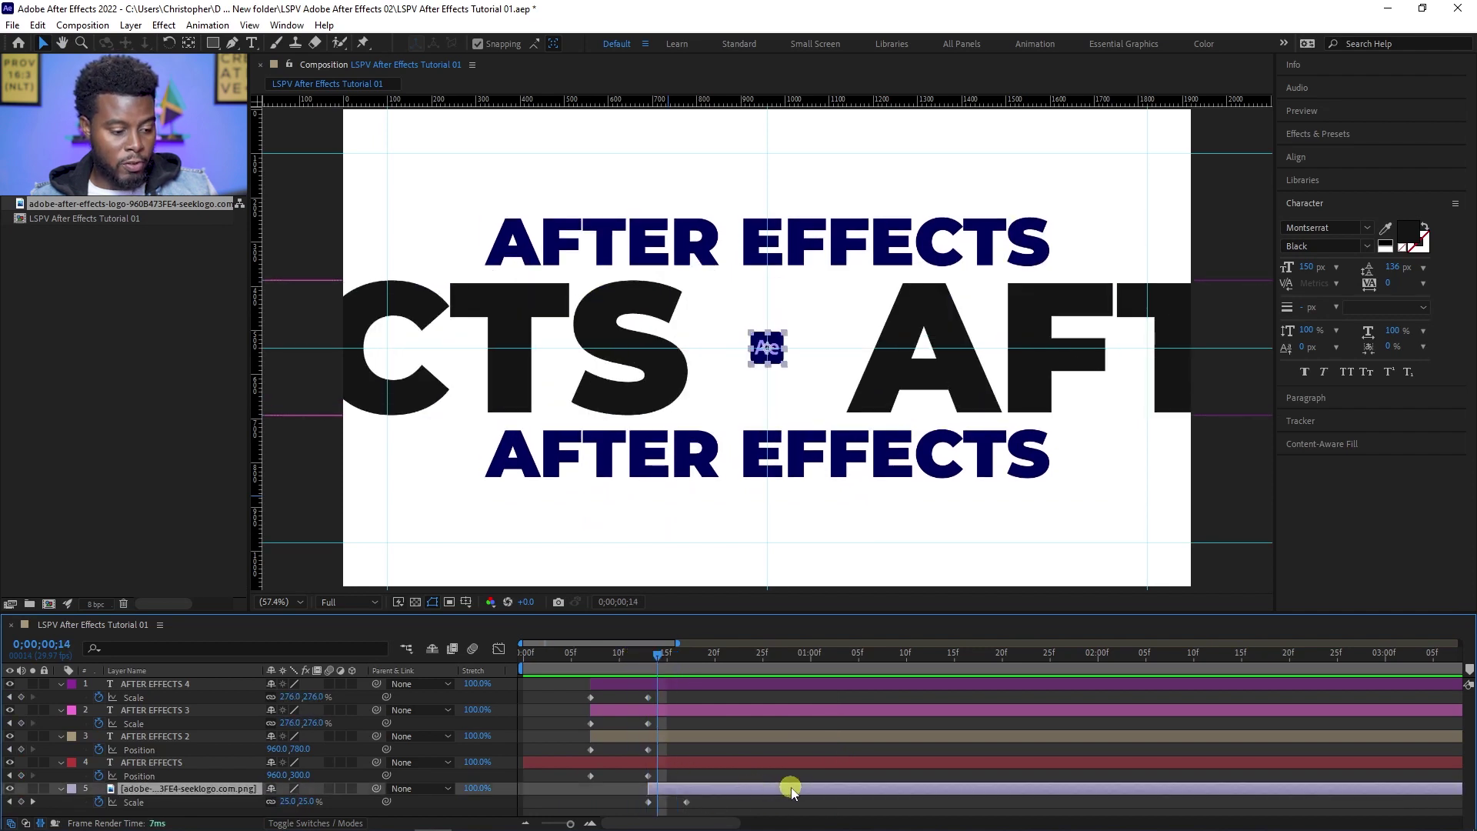
drag(789, 792, 759, 785)
mouse_move(621, 657)
mouse_down()
mouse_move(600, 658)
mouse_move(643, 666)
mouse_up()
click(711, 791)
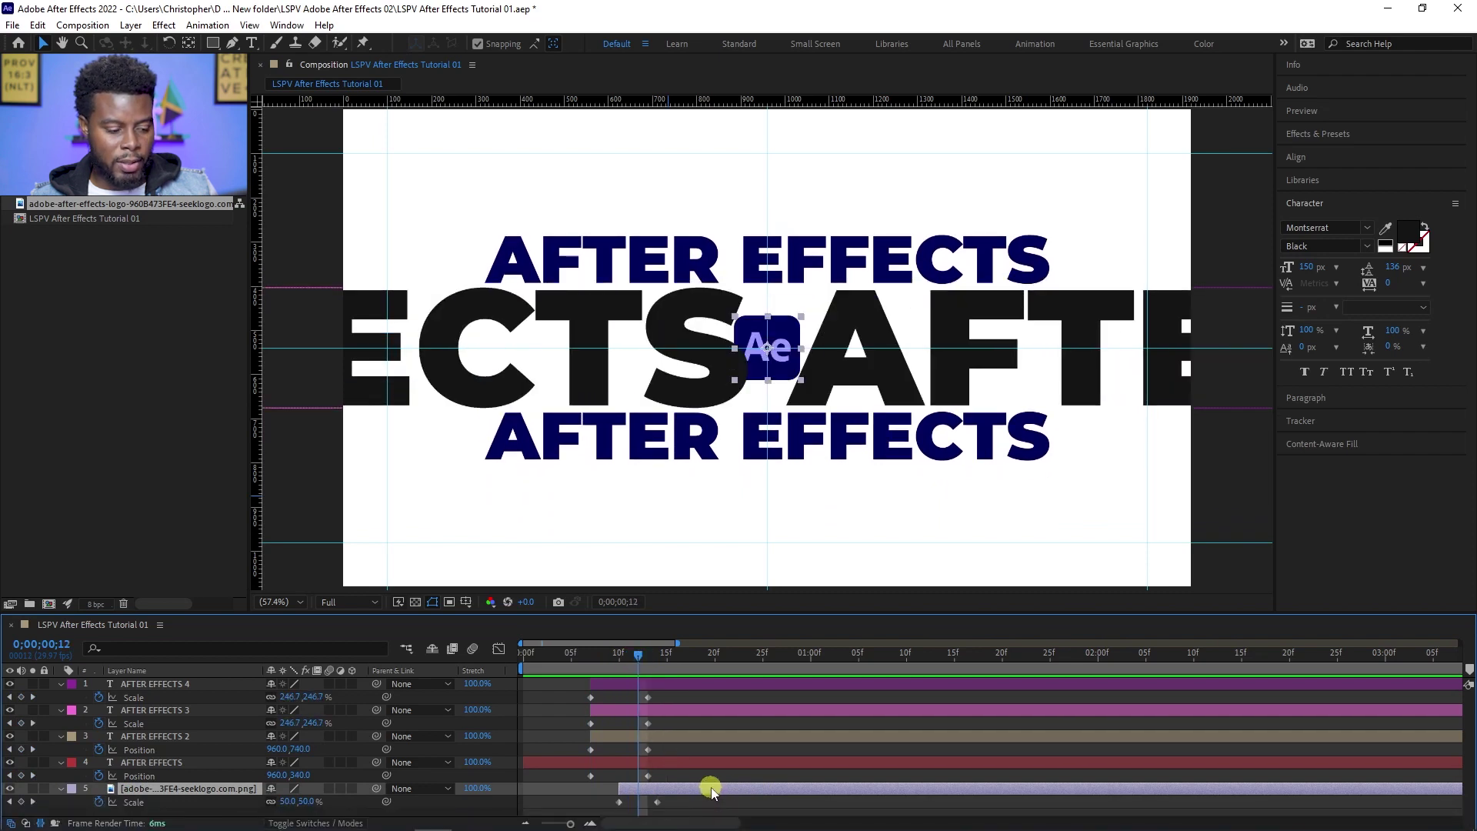
drag(712, 791, 718, 792)
click(637, 668)
Play from the first frame and scrub to frame 15 to check the logo's timing against the texts
drag(643, 663, 501, 662)
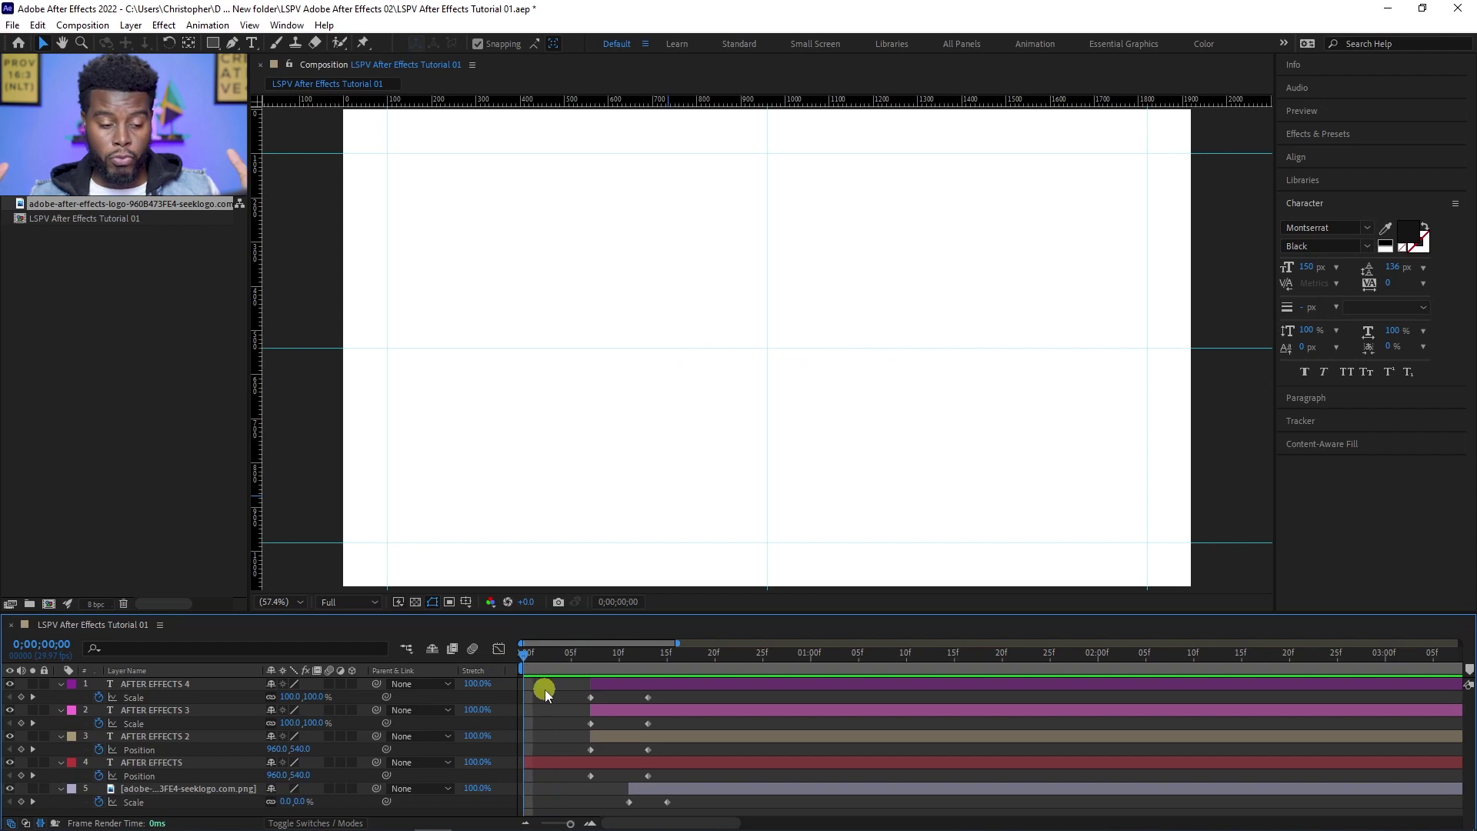
key(space)
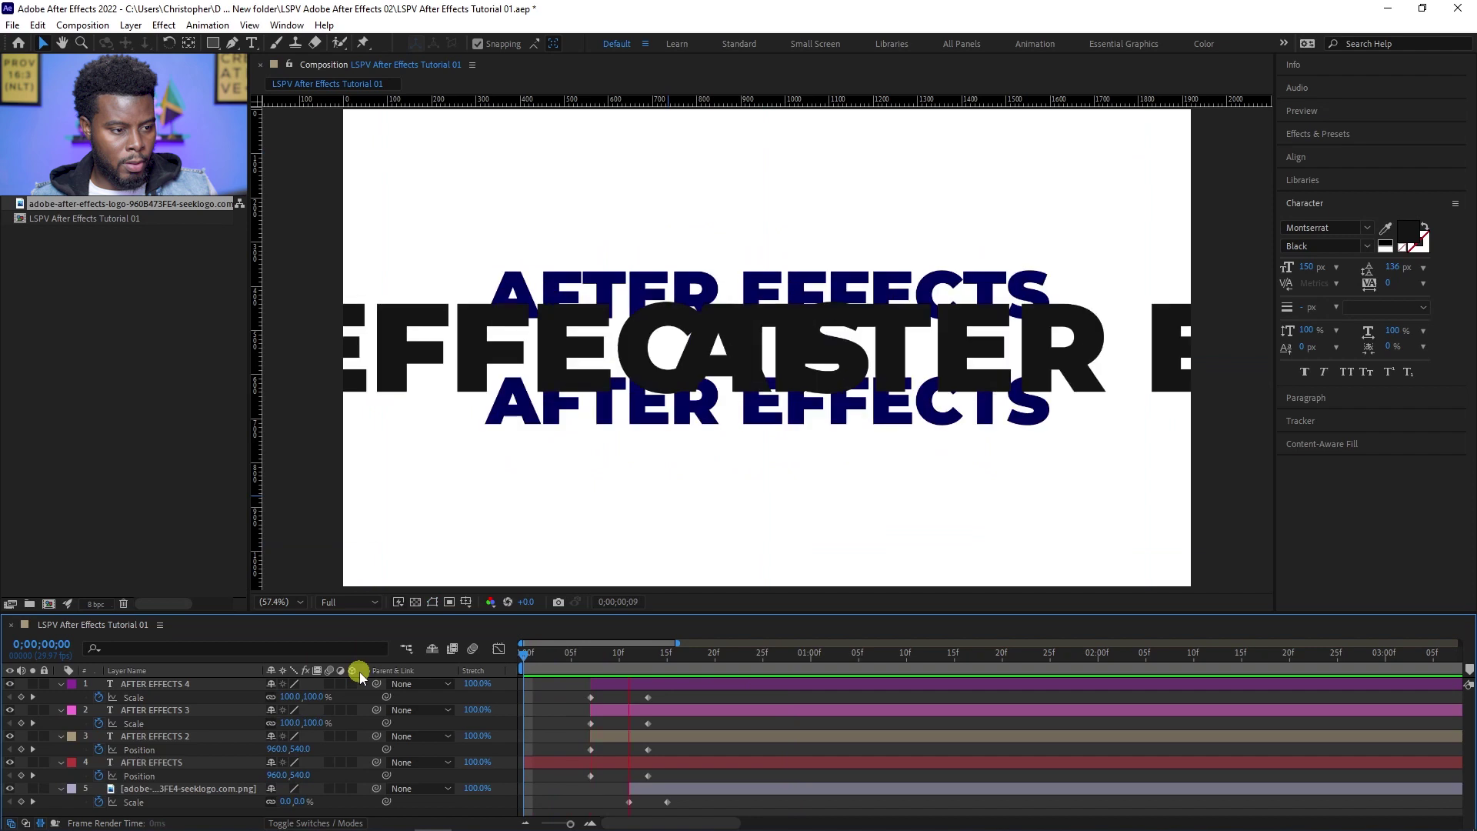
drag(524, 655, 666, 685)
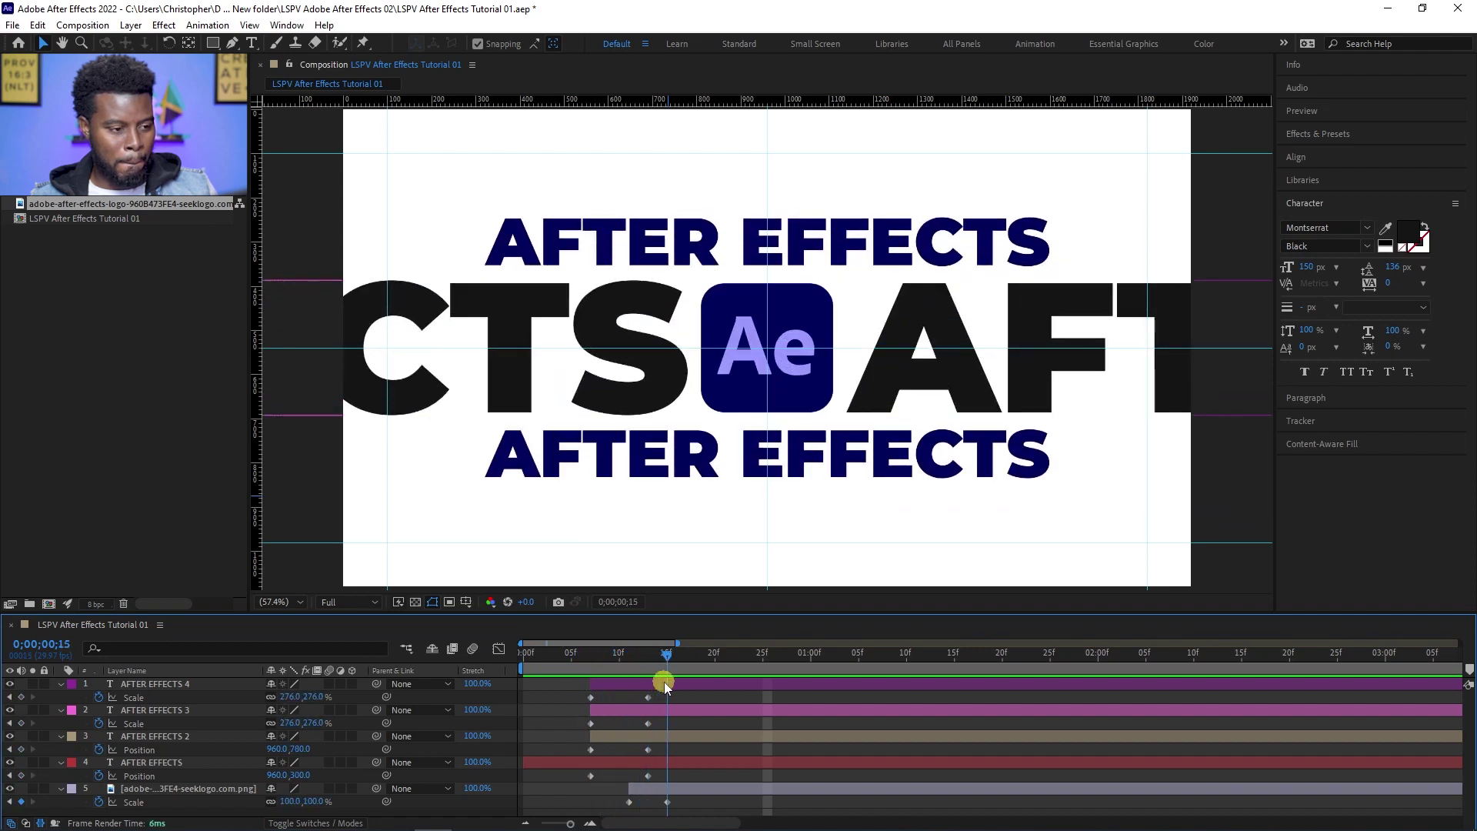
Shift the AFTER EFFECTS 4 and AFTER EFFECTS 3 layers together so they start at frame 10
click(612, 743)
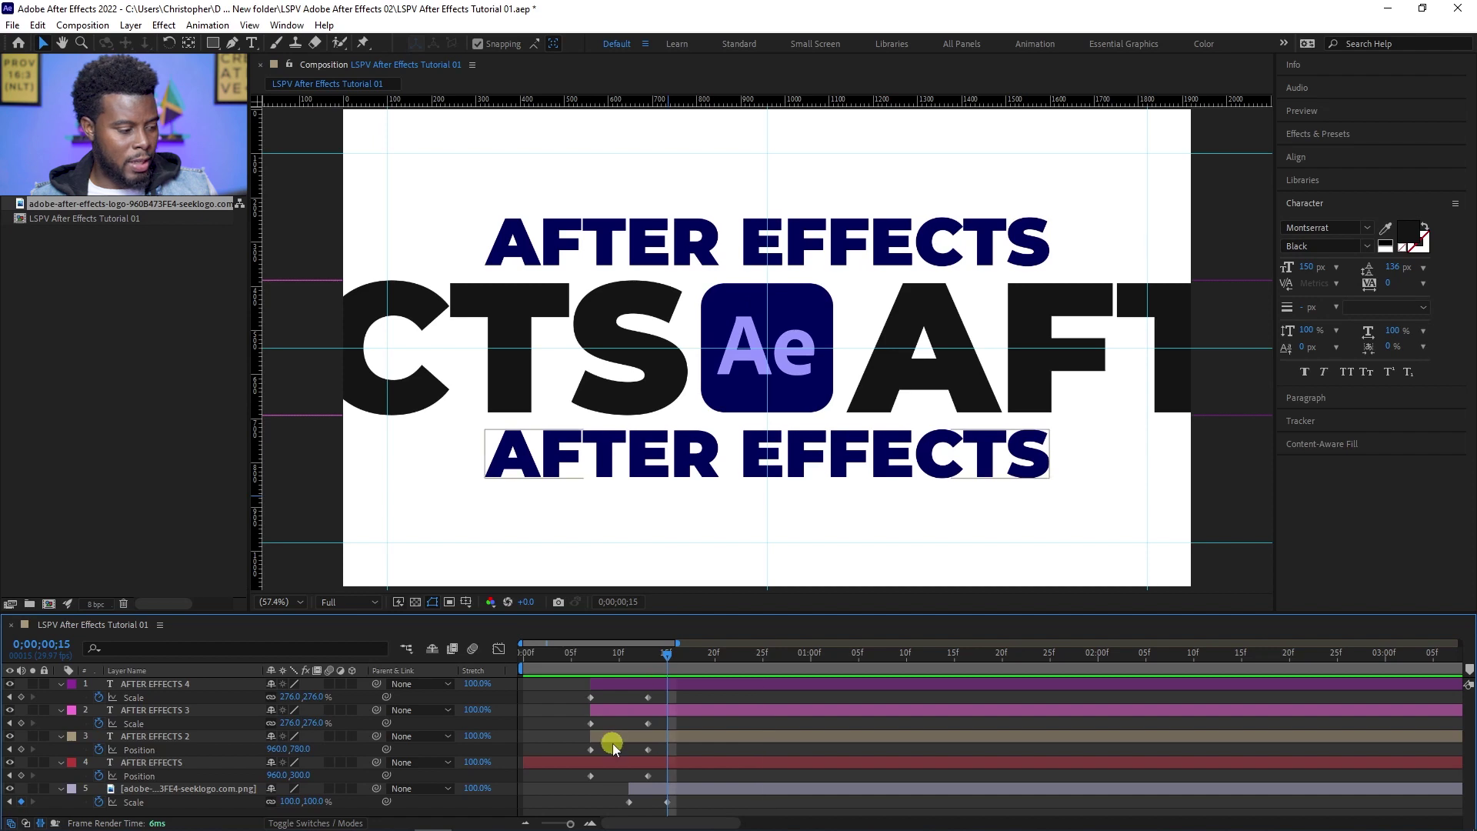
click(689, 685)
shift+click(700, 710)
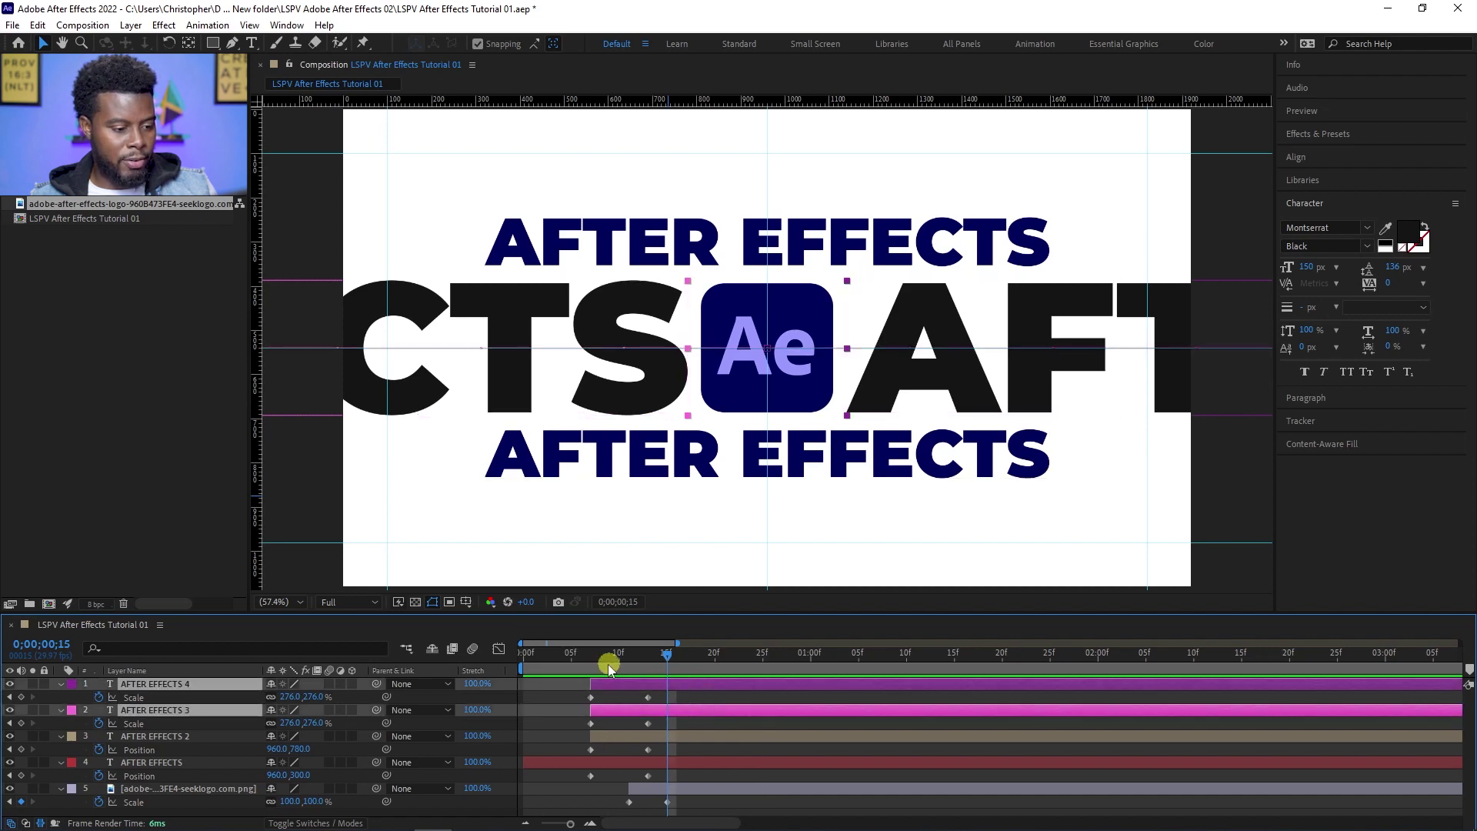
click(582, 655)
drag(607, 683, 635, 684)
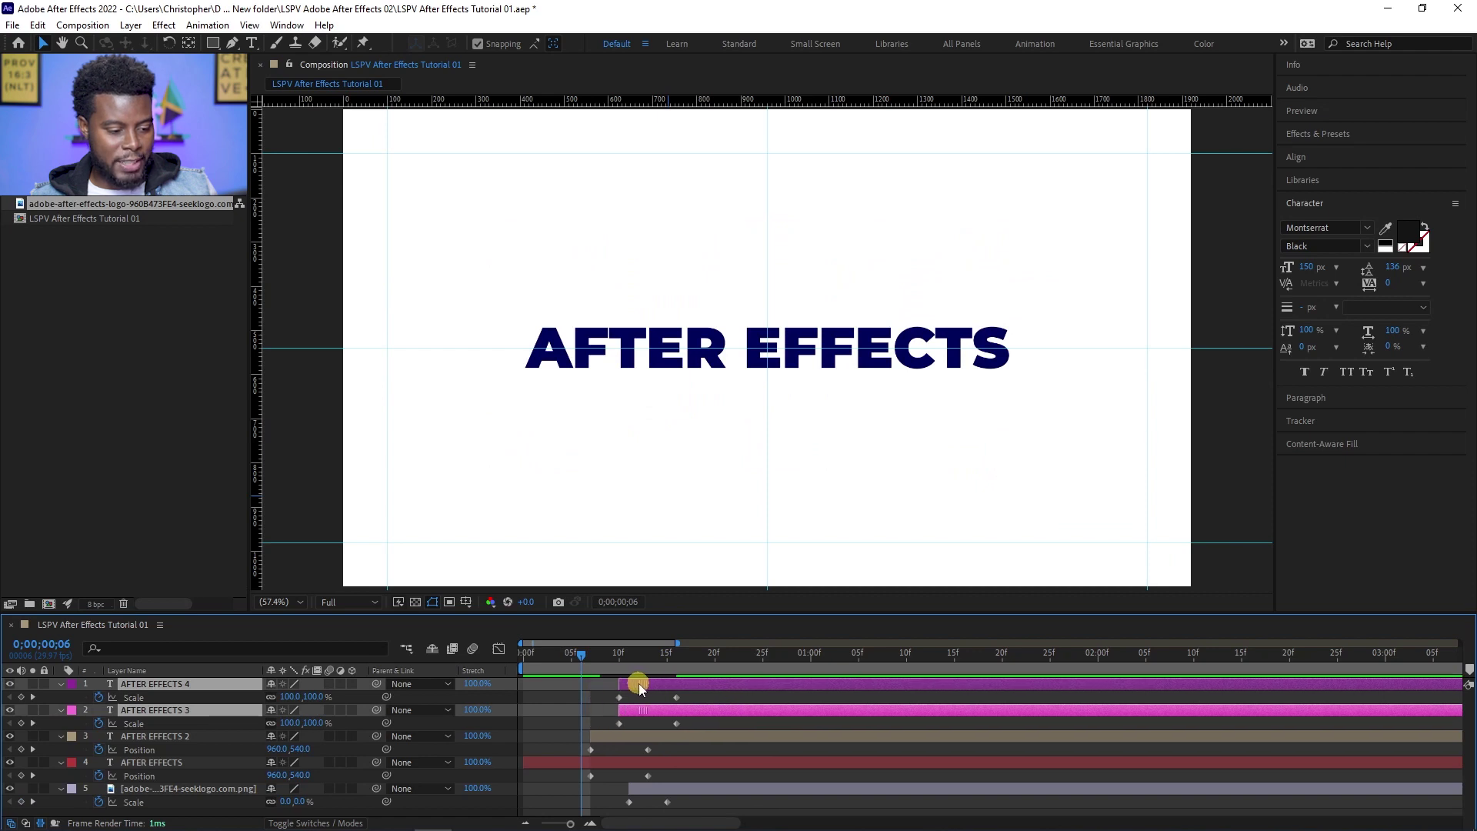
drag(638, 683, 644, 683)
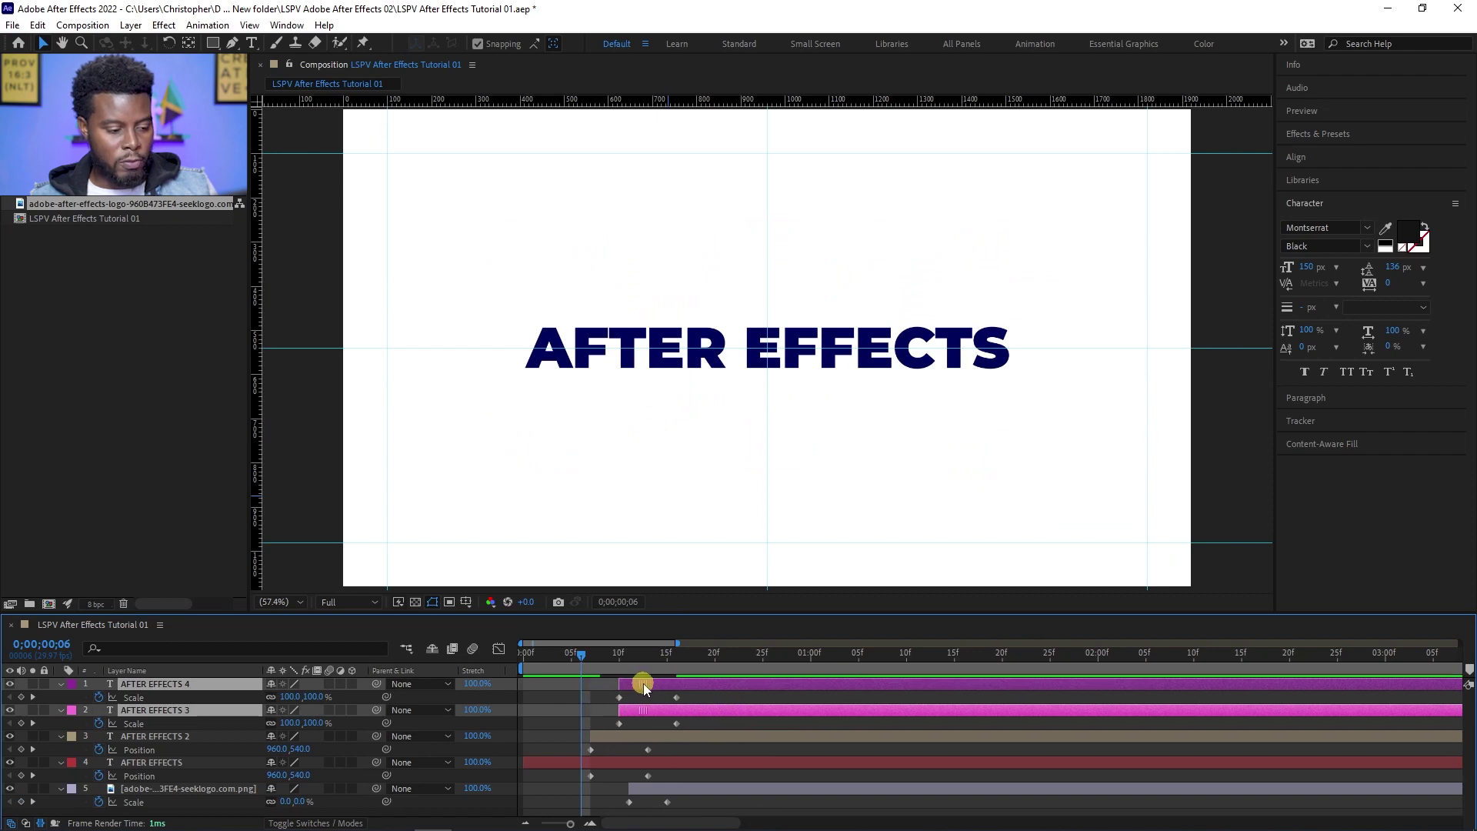
Play the animation from the start and scrub through to frame 15 to check the delayed middle texts
key(Home)
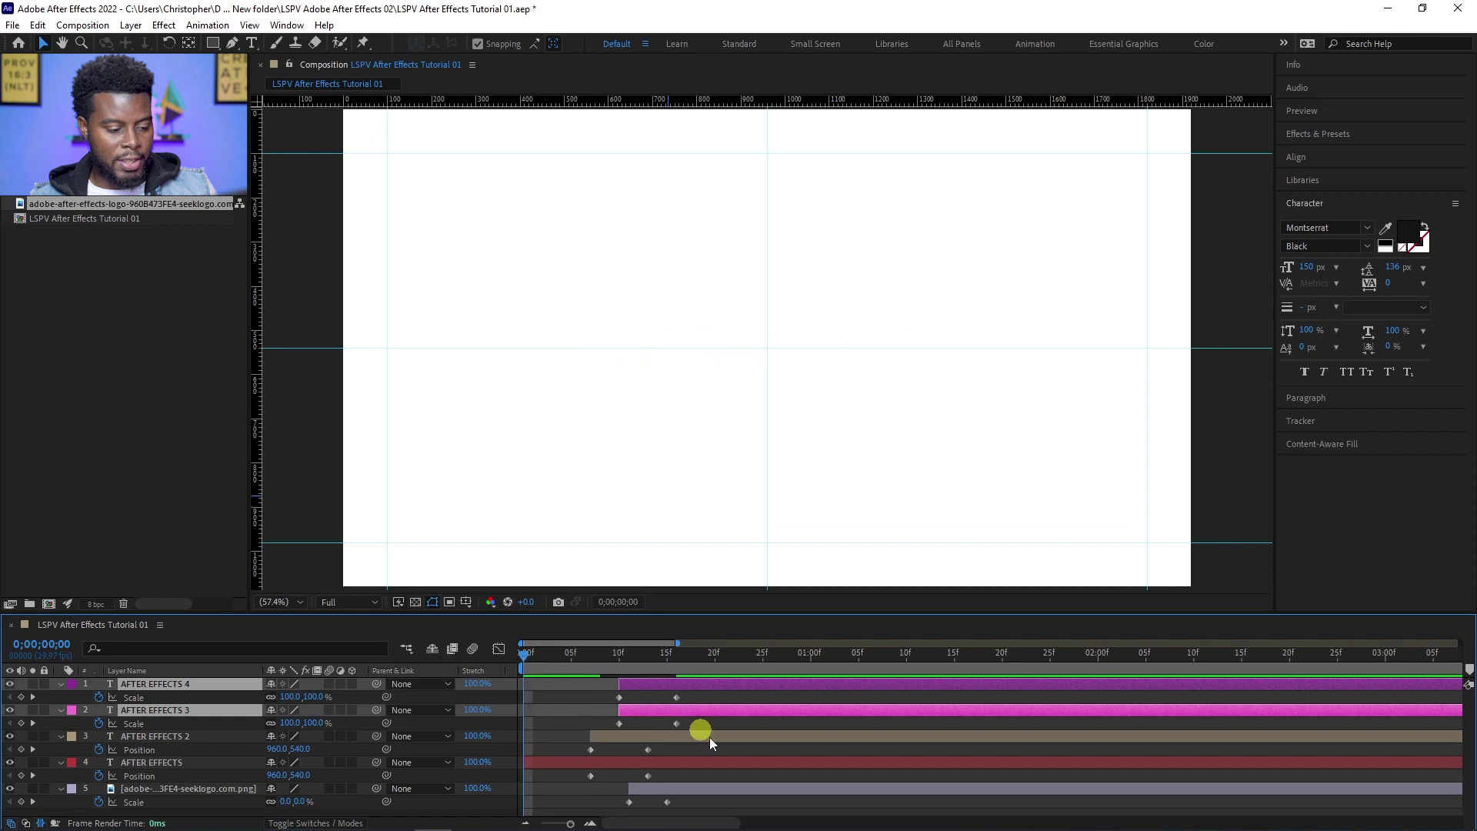
click(556, 788)
key(space)
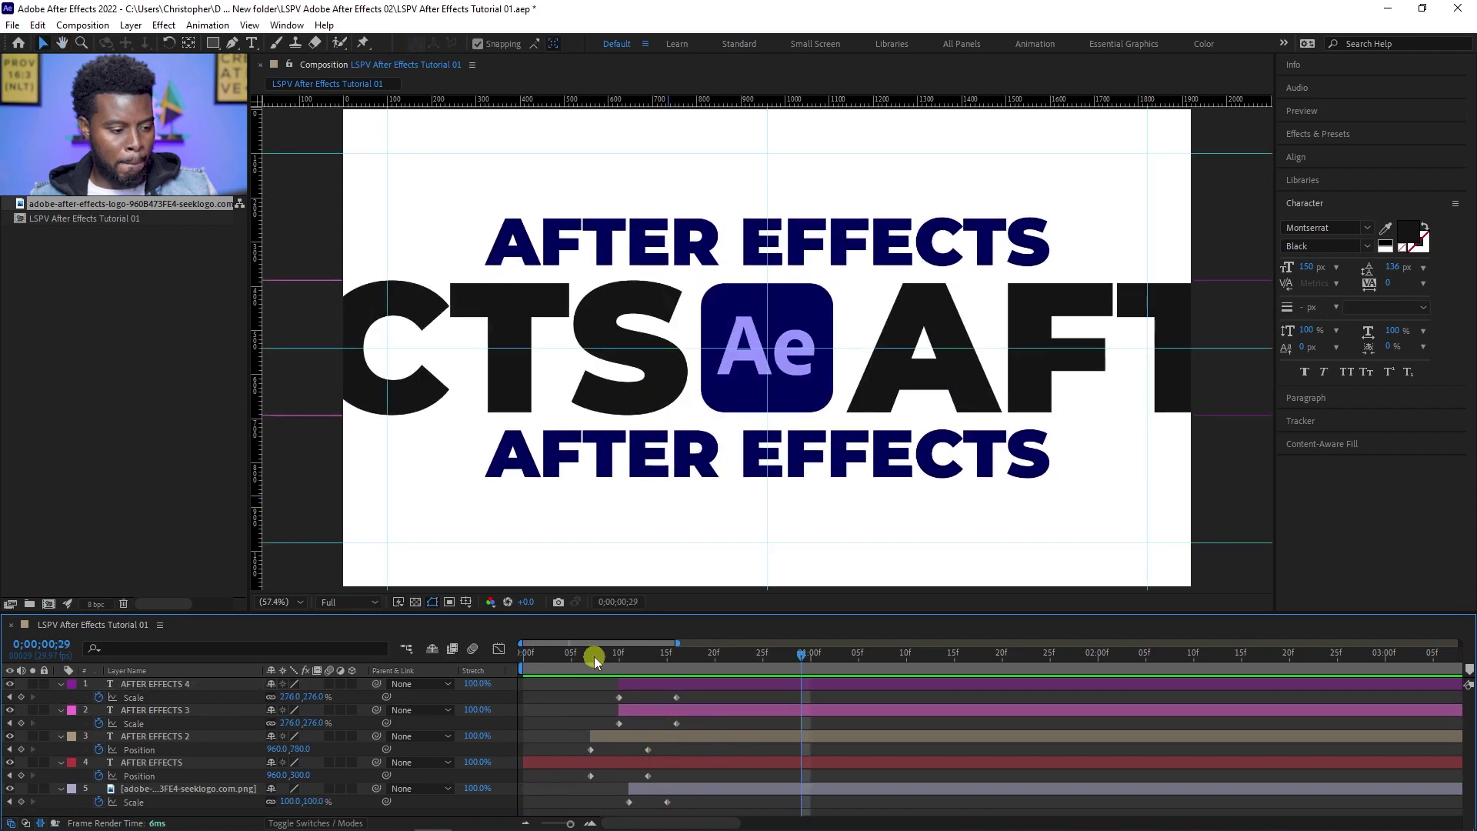
click(578, 667)
drag(579, 668, 620, 682)
key(space)
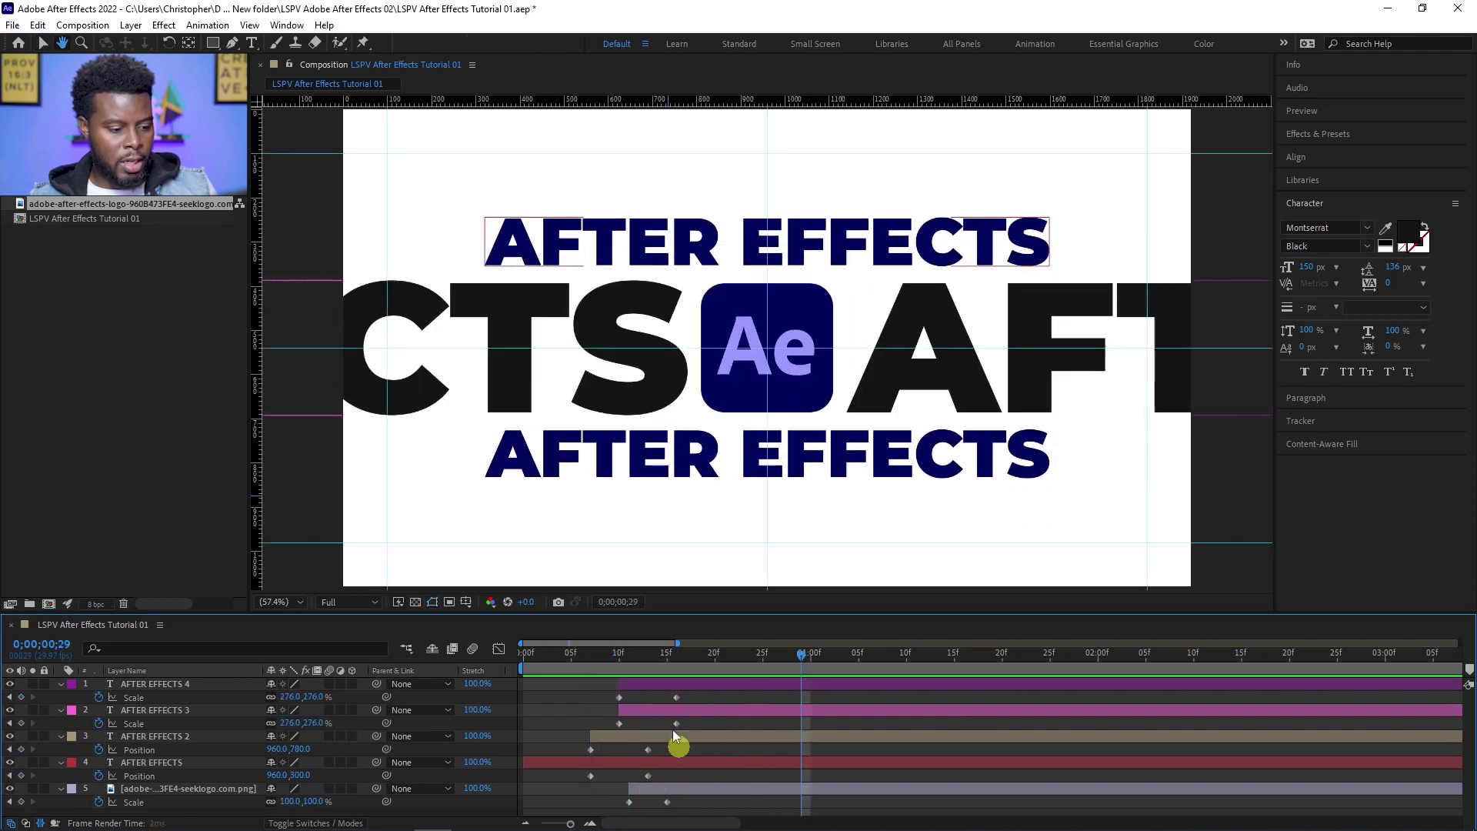
drag(609, 660, 668, 667)
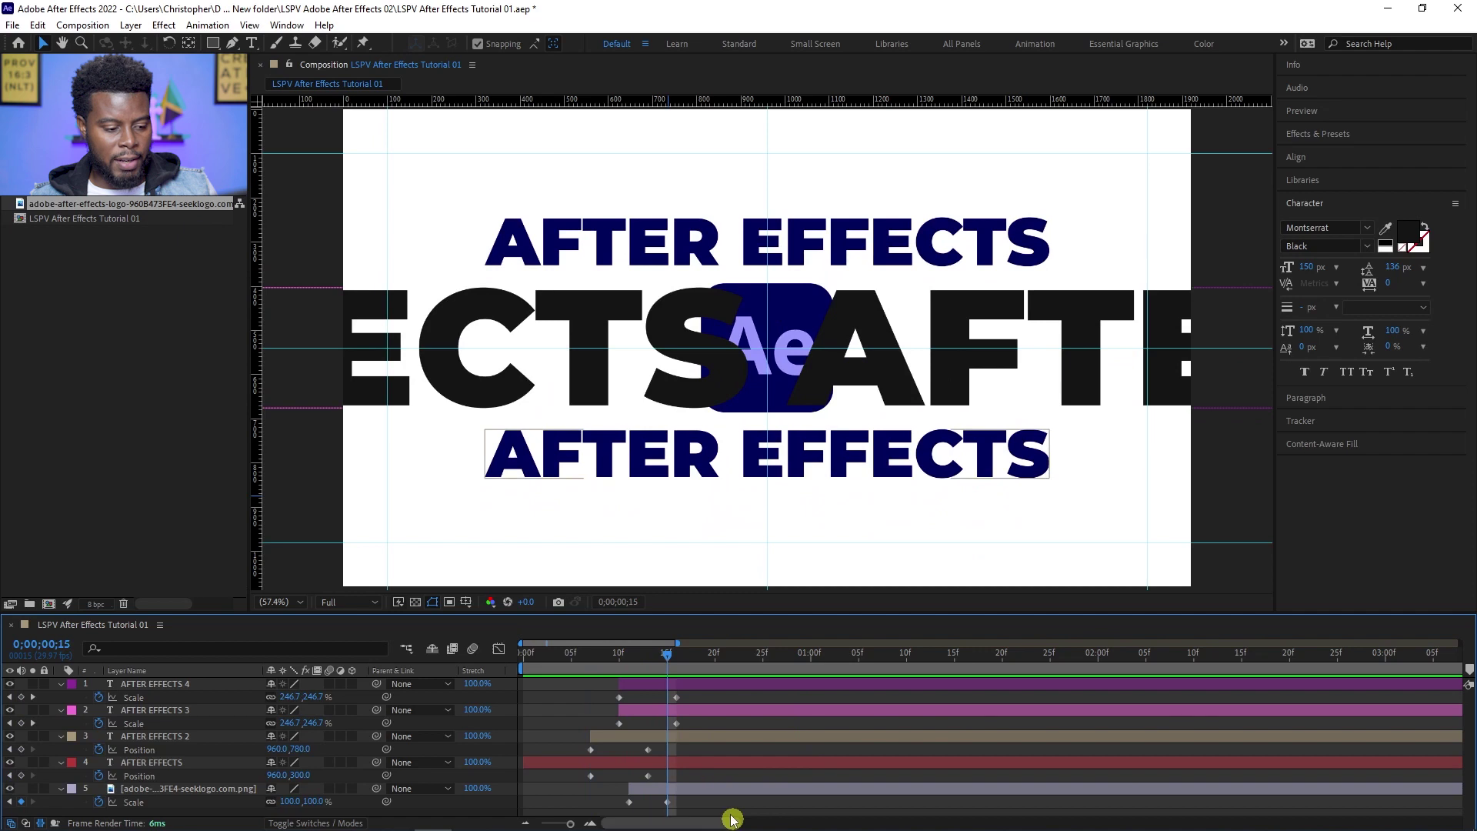
Shift the logo layer, together with its keyframes, back to start at frame 13
click(707, 791)
drag(707, 792, 735, 792)
mouse_move(662, 659)
mouse_down()
mouse_move(623, 661)
mouse_move(672, 658)
mouse_move(660, 660)
mouse_up()
drag(709, 792, 700, 793)
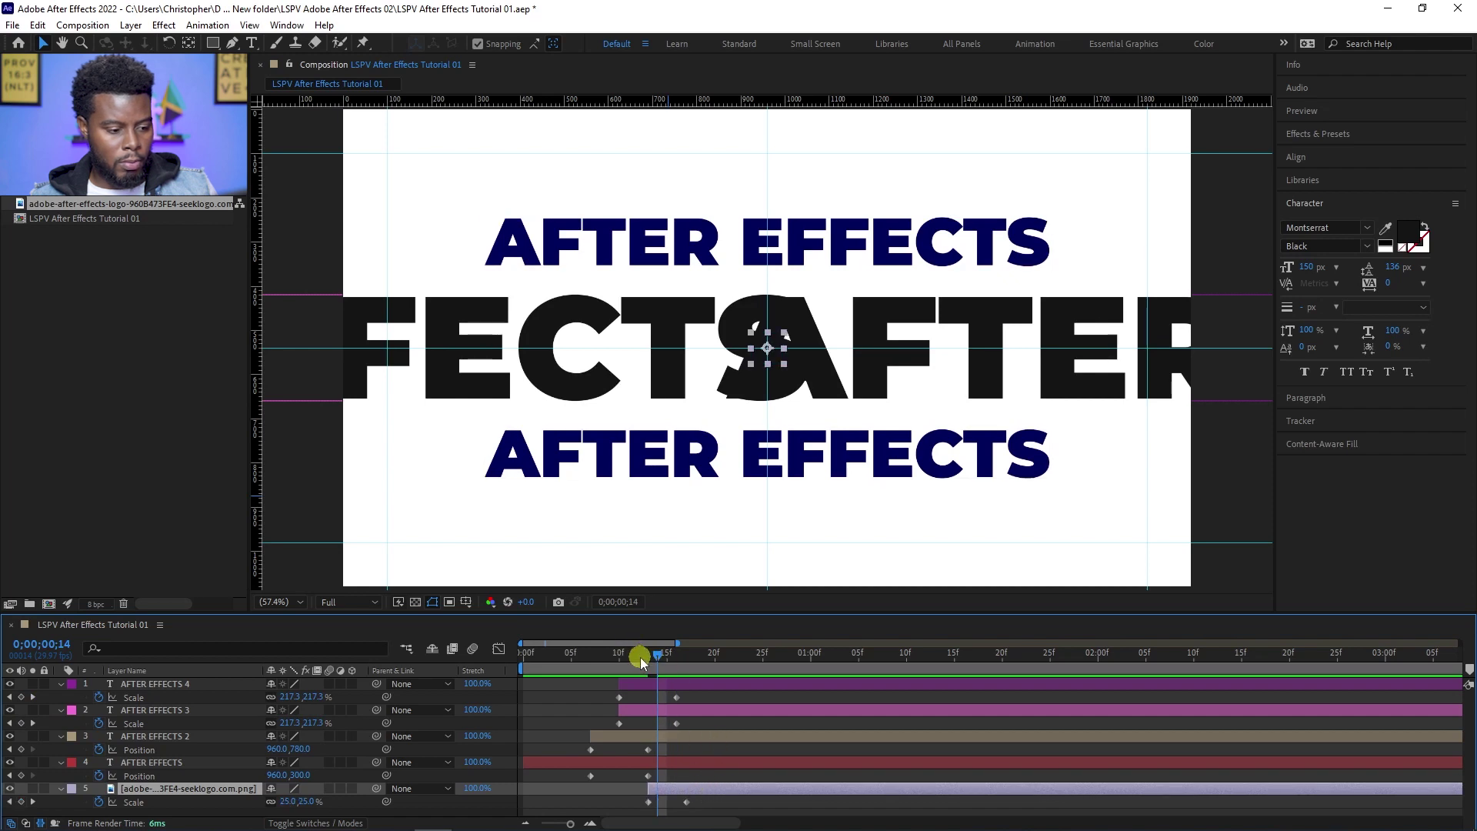
Play the animation and scrub back to frame 13 to check the logo's entrance between the middle texts
key(space)
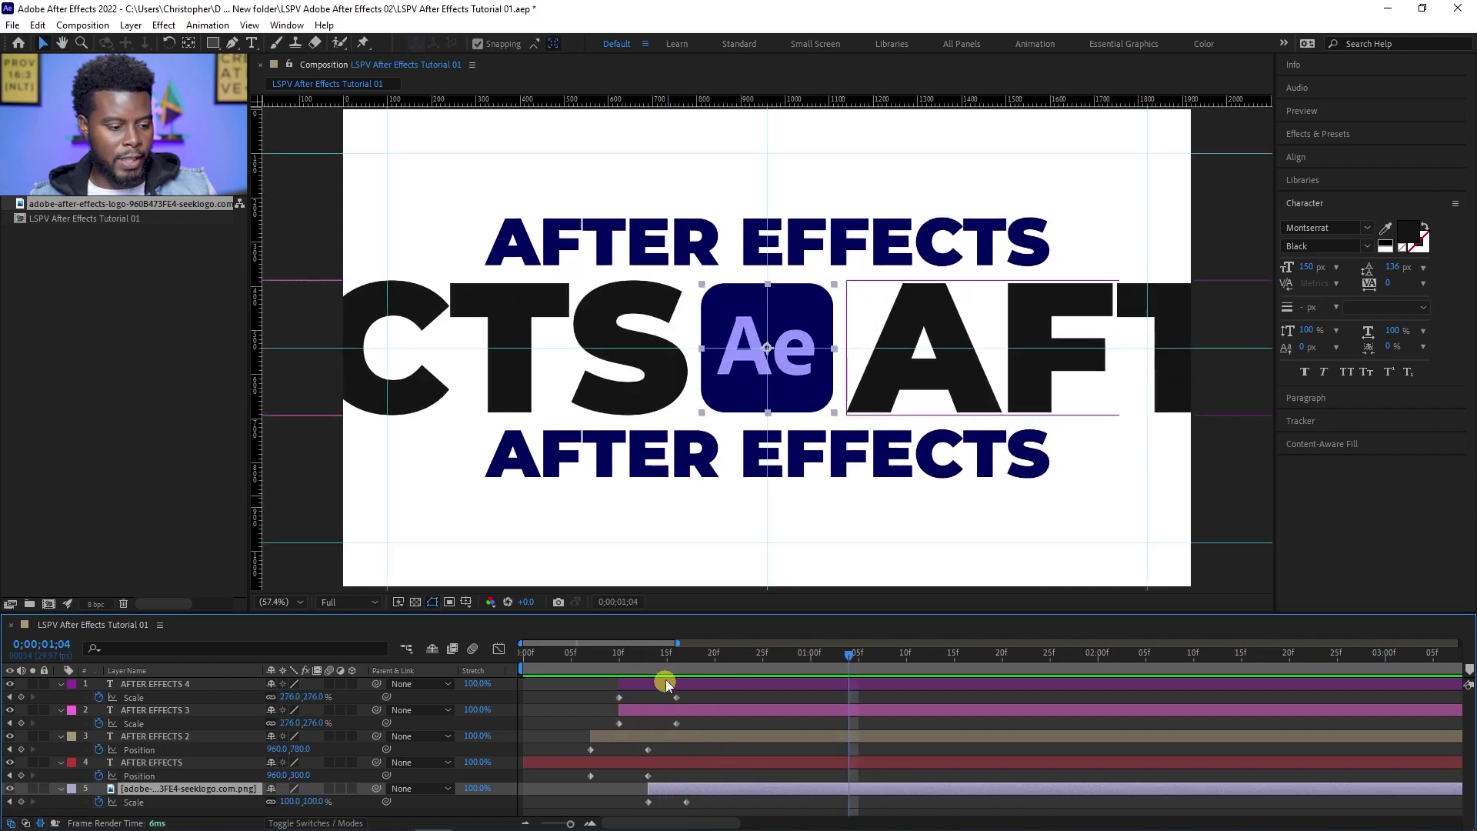
click(631, 761)
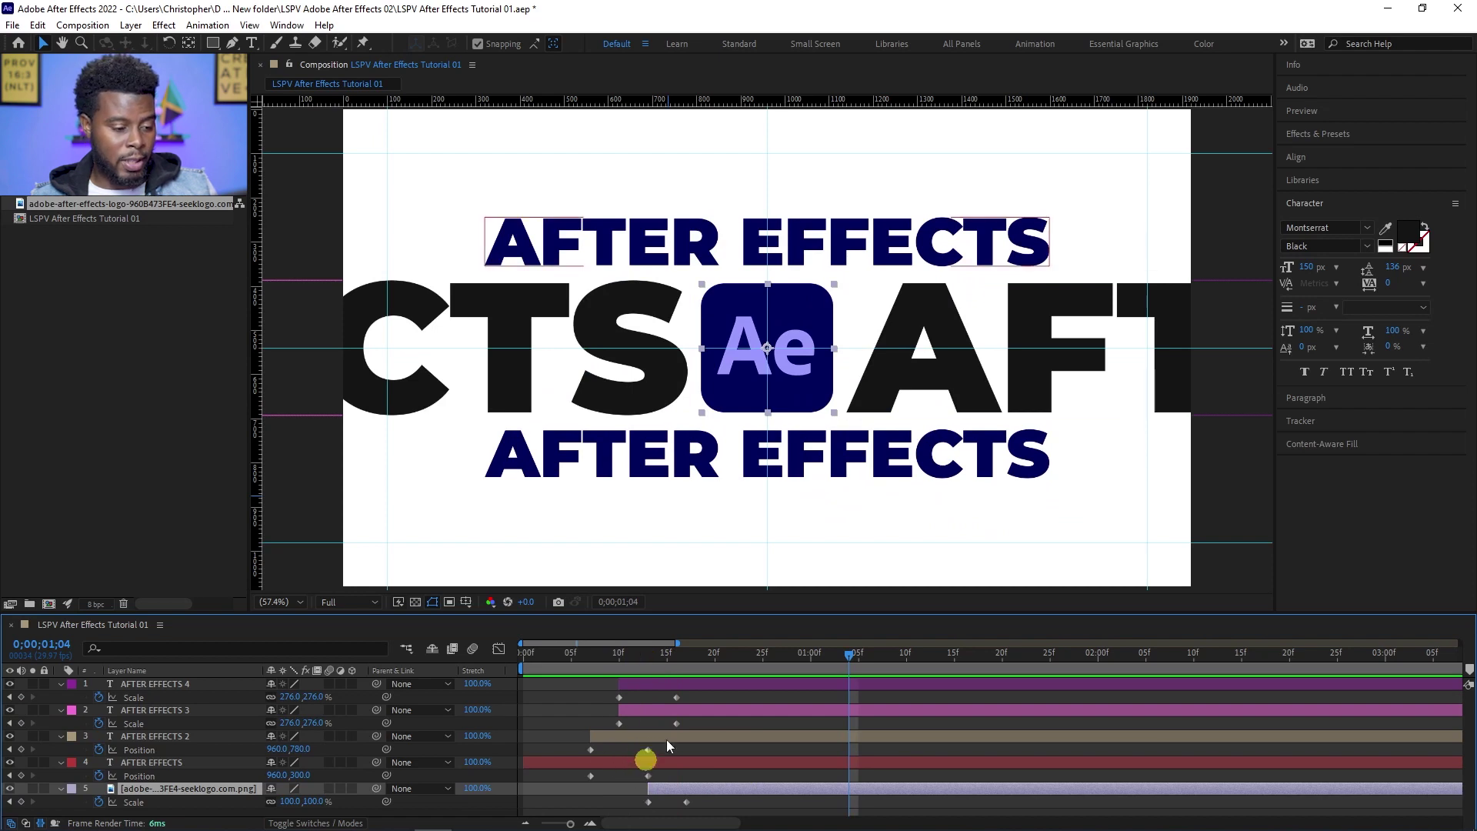
drag(667, 662, 644, 660)
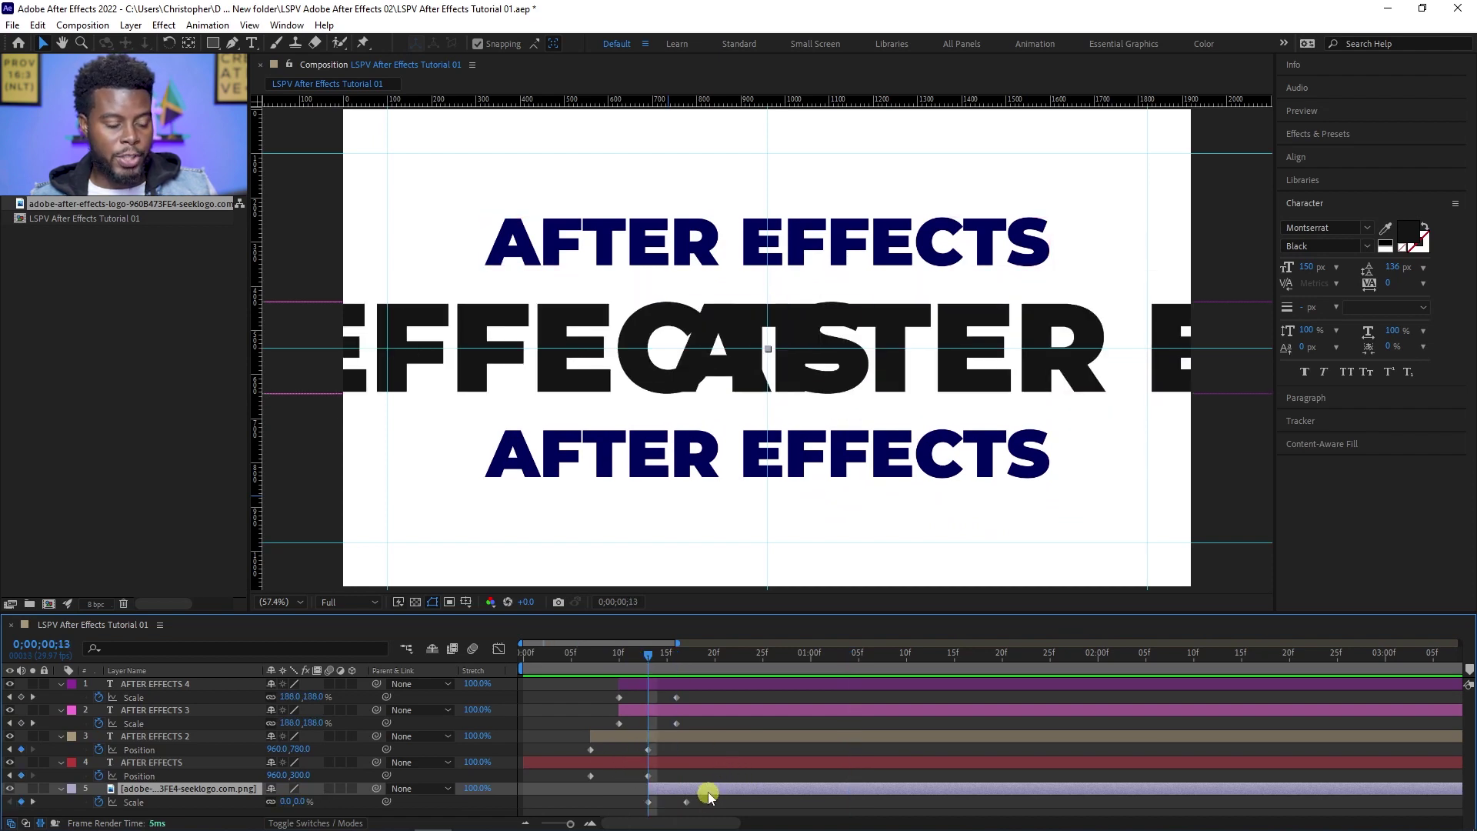
Add an Opacity keyframe of 0% to the logo layer and place it at frame 13
drag(629, 661, 746, 671)
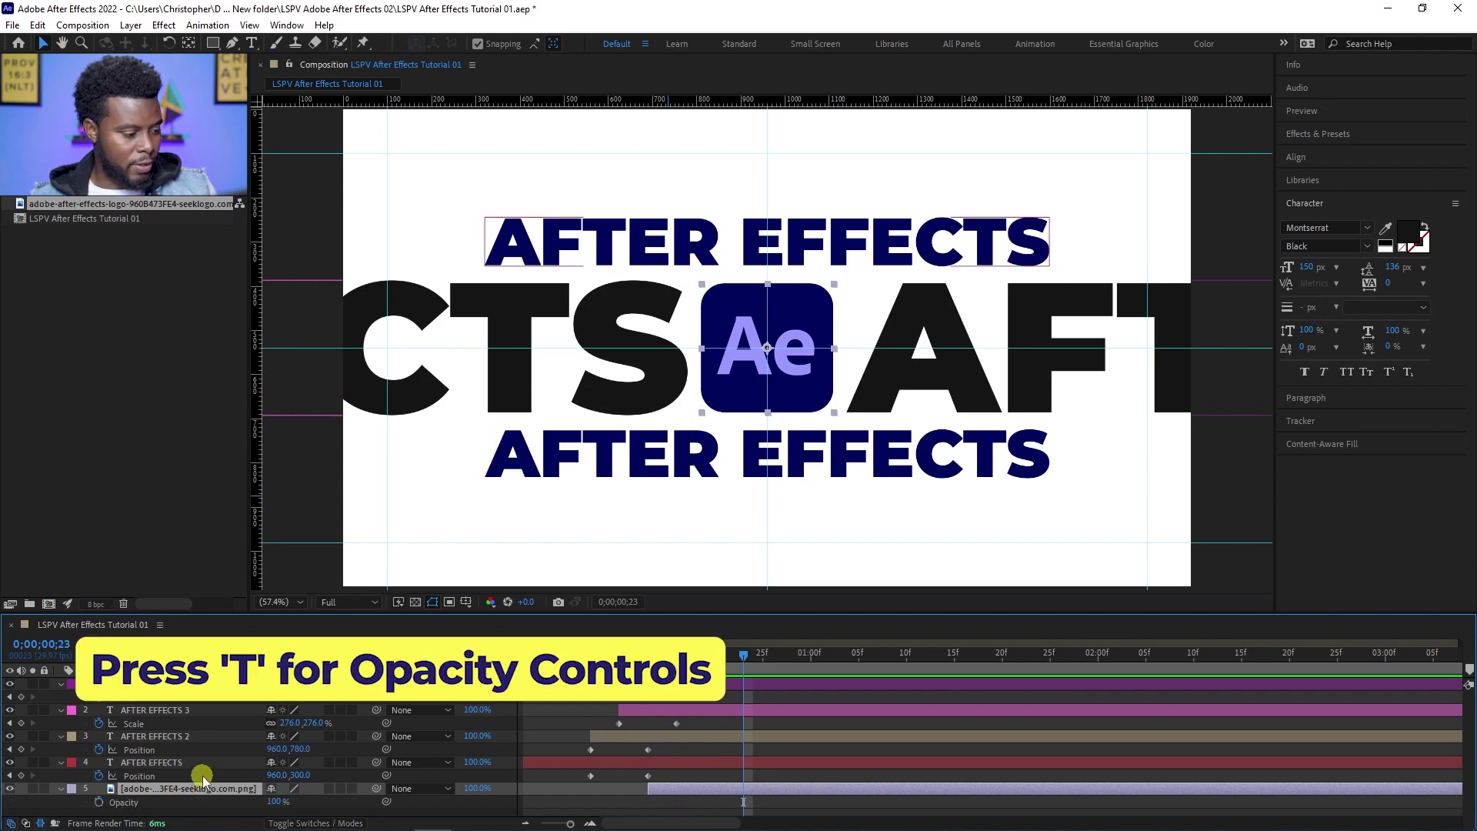
key(t)
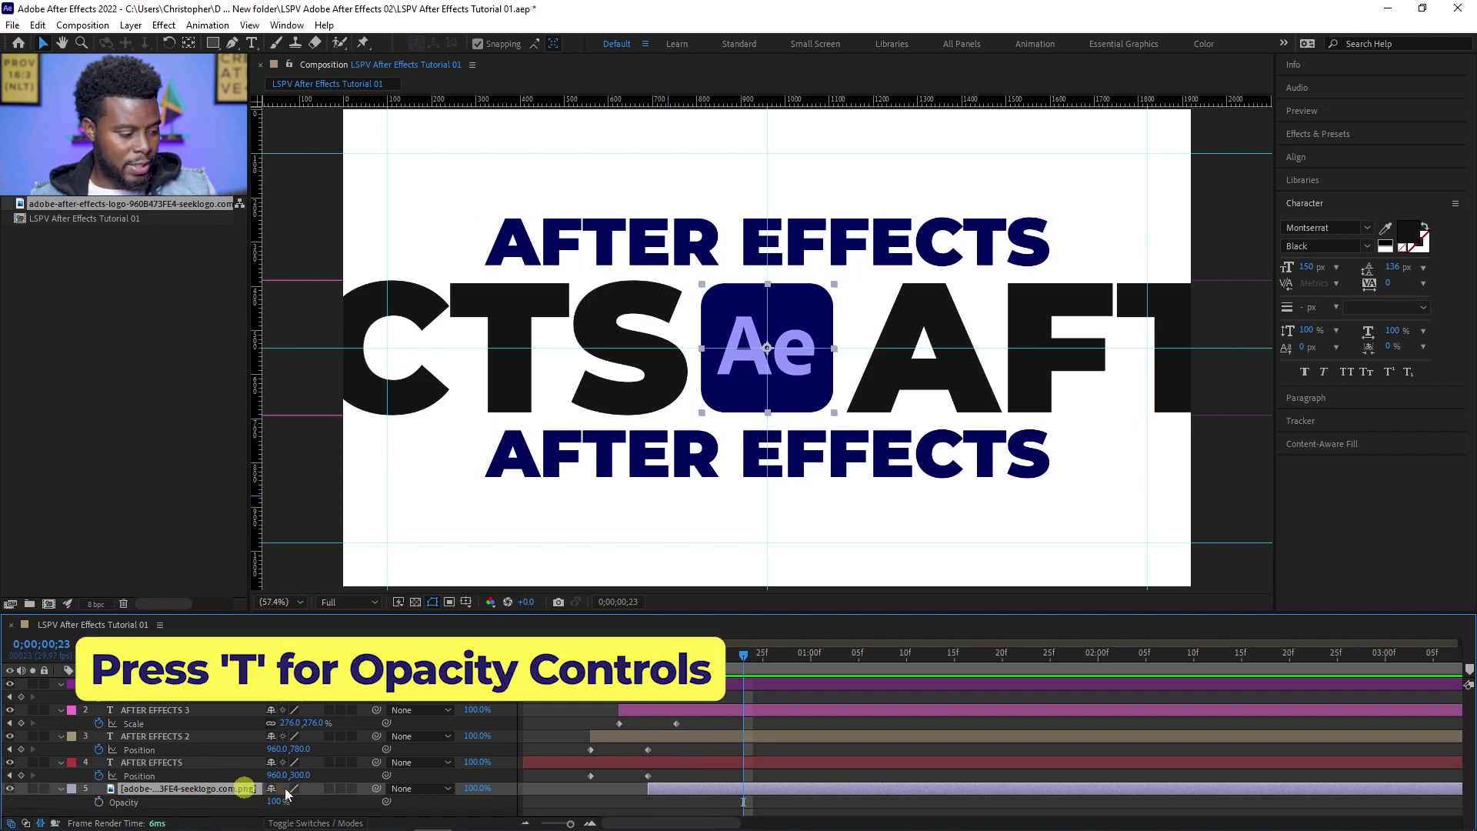
click(99, 802)
click(275, 802)
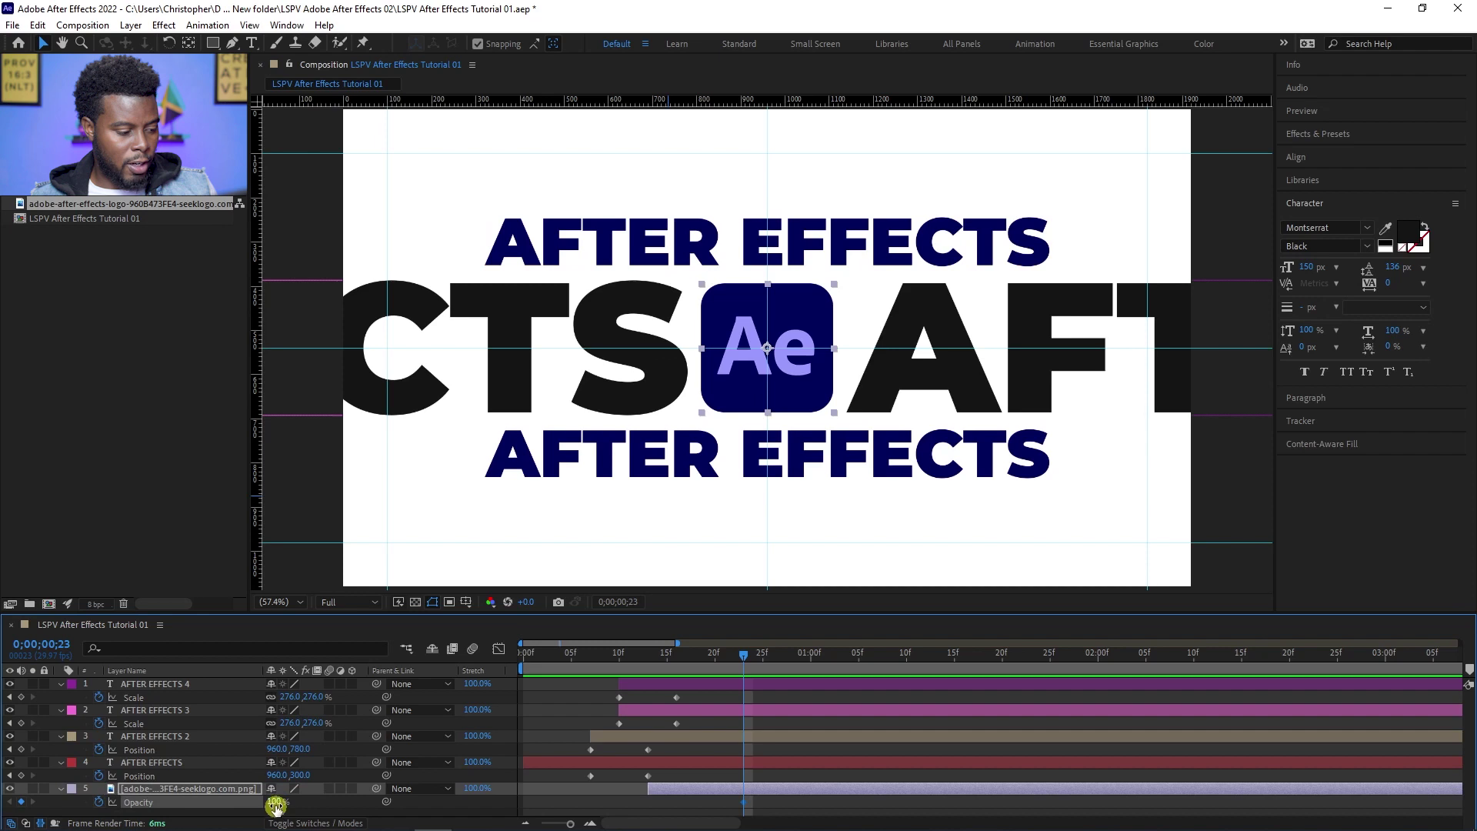
text(0)
key(Return)
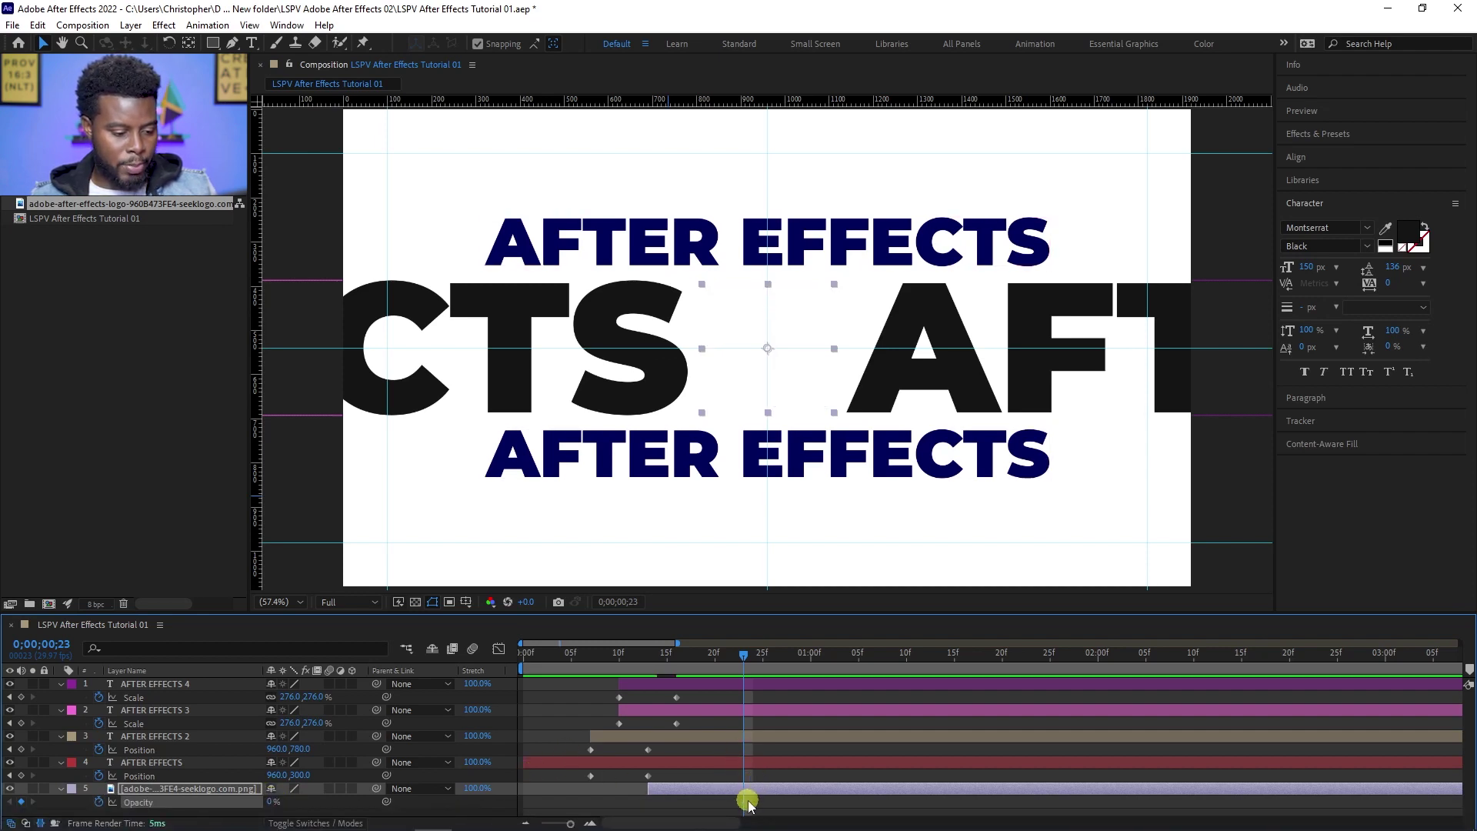
drag(745, 802, 650, 801)
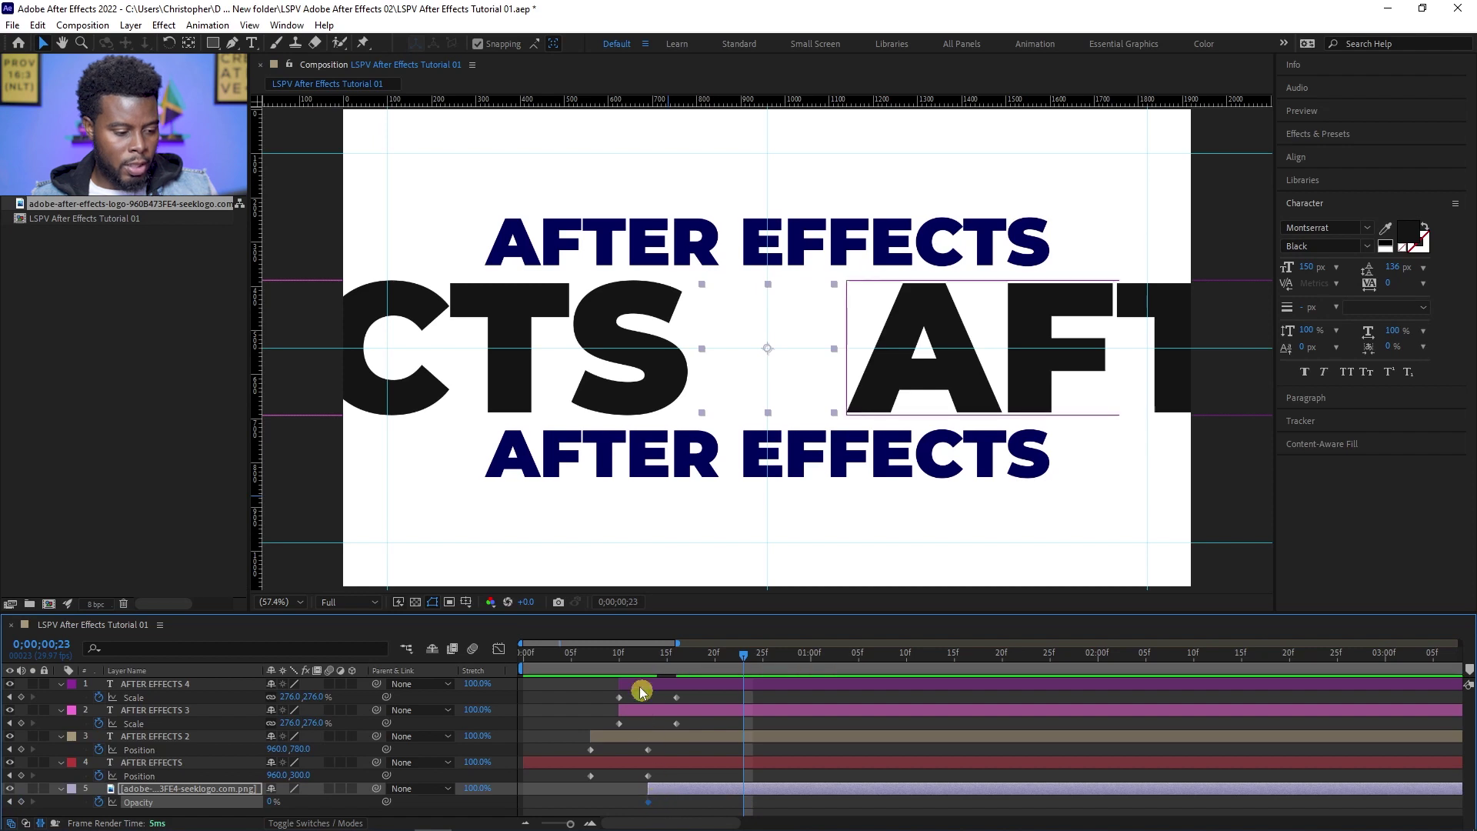
Add a 100% Opacity keyframe to the logo layer at frame 16 and play the animation to check the fade-in
drag(644, 666, 676, 667)
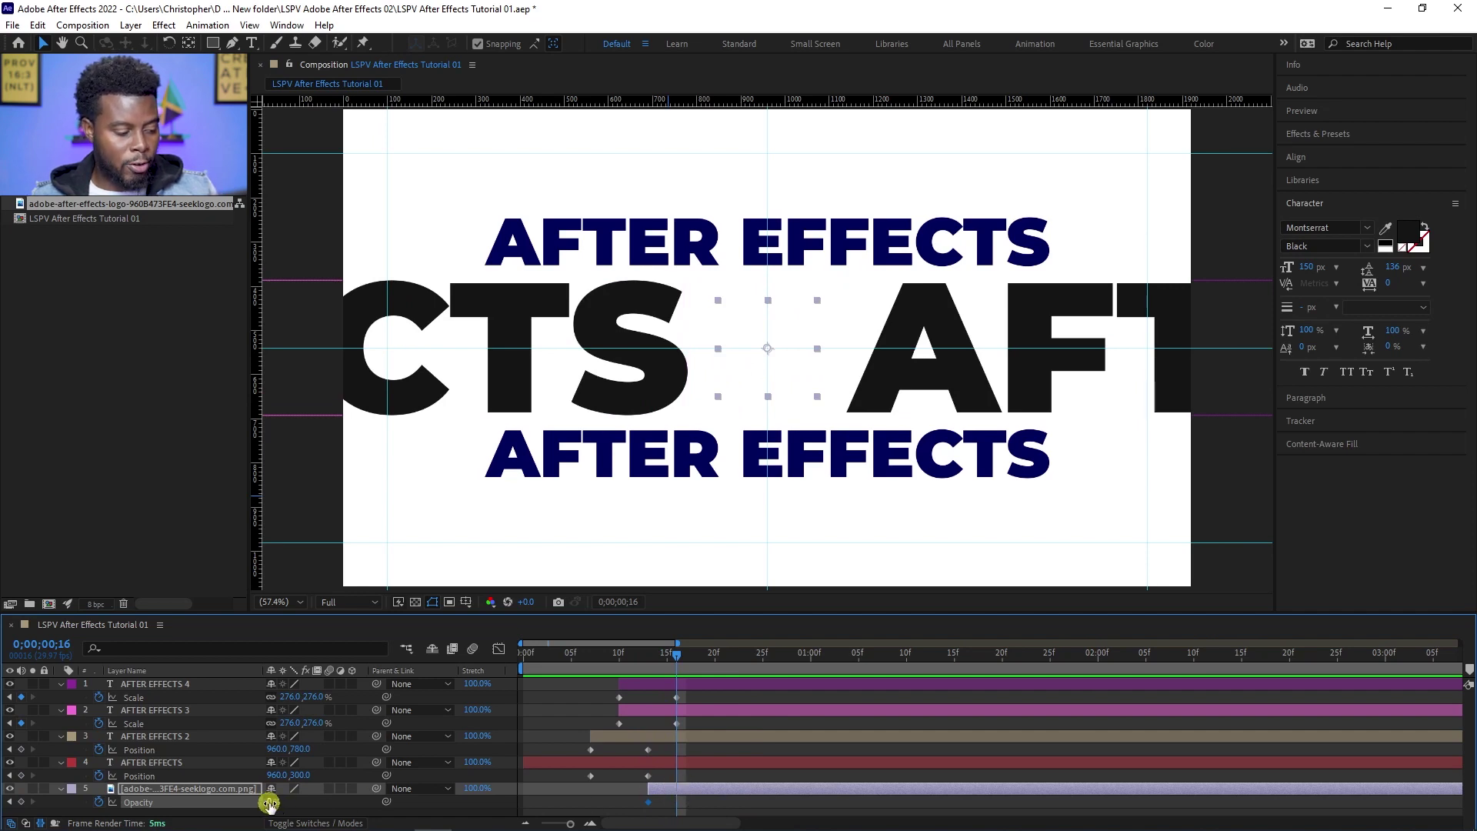
drag(269, 803, 428, 797)
drag(641, 659, 586, 661)
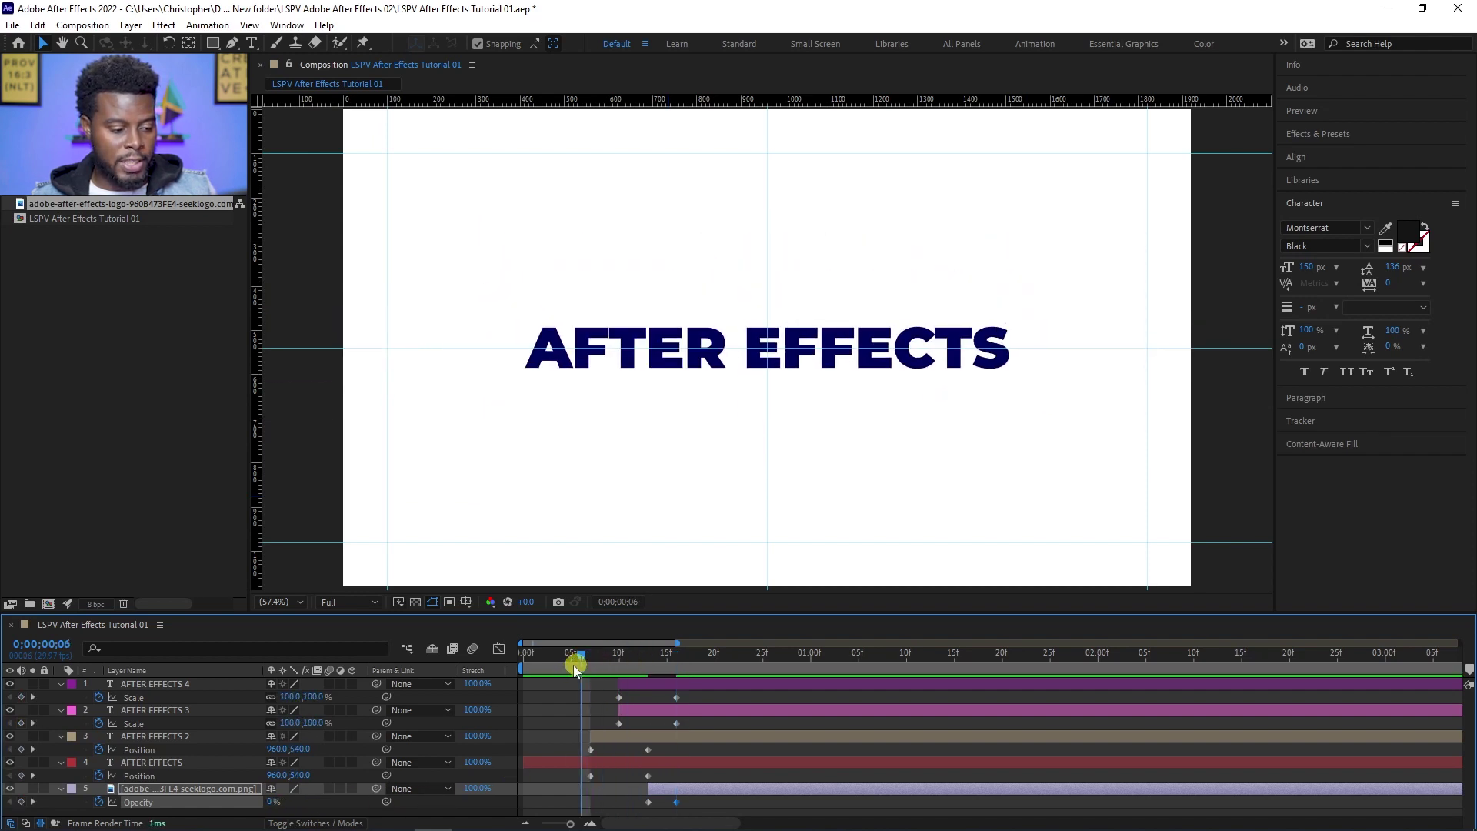
key(Home)
key(space)
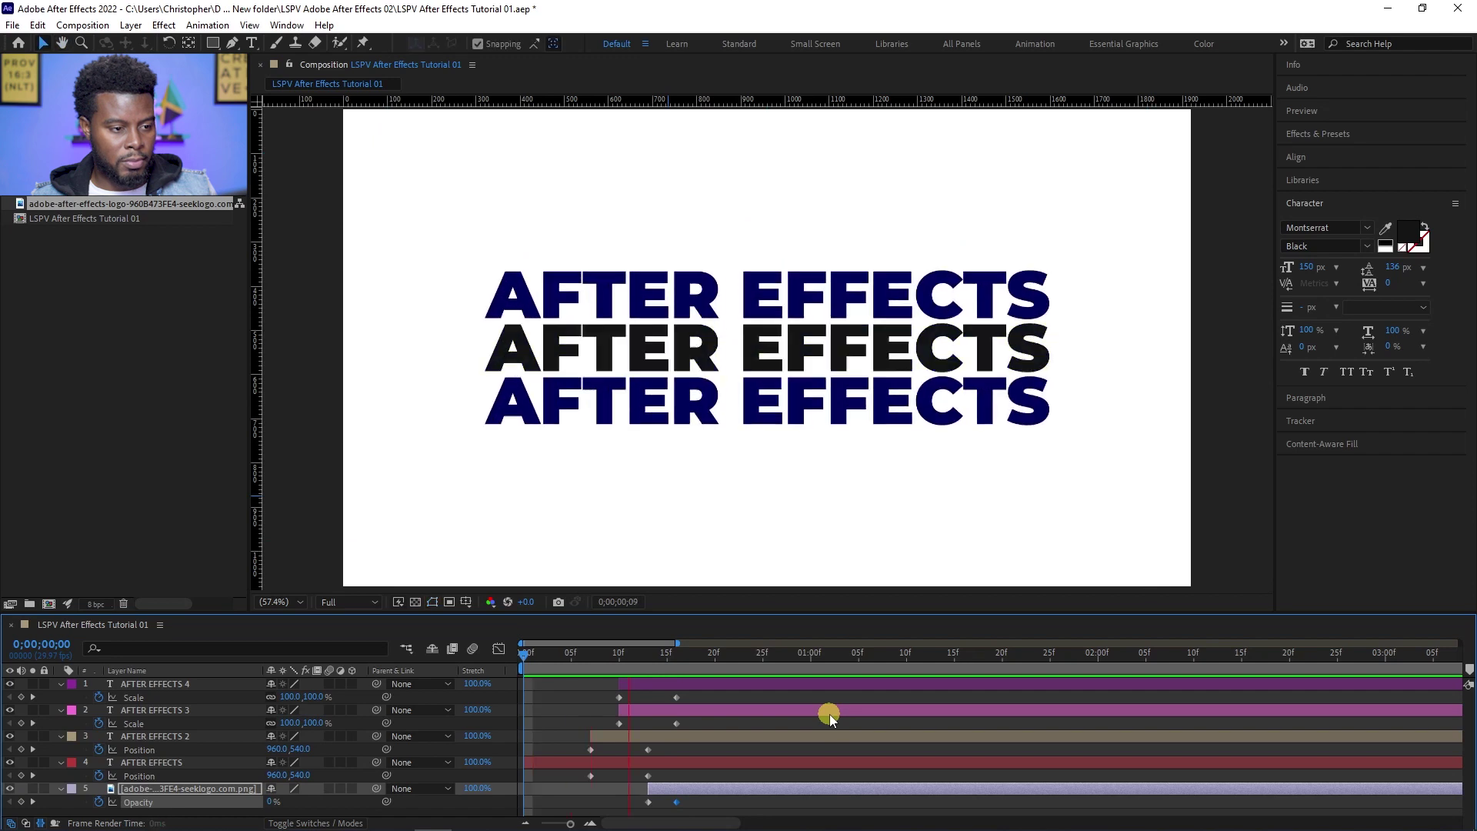
drag(643, 668, 729, 665)
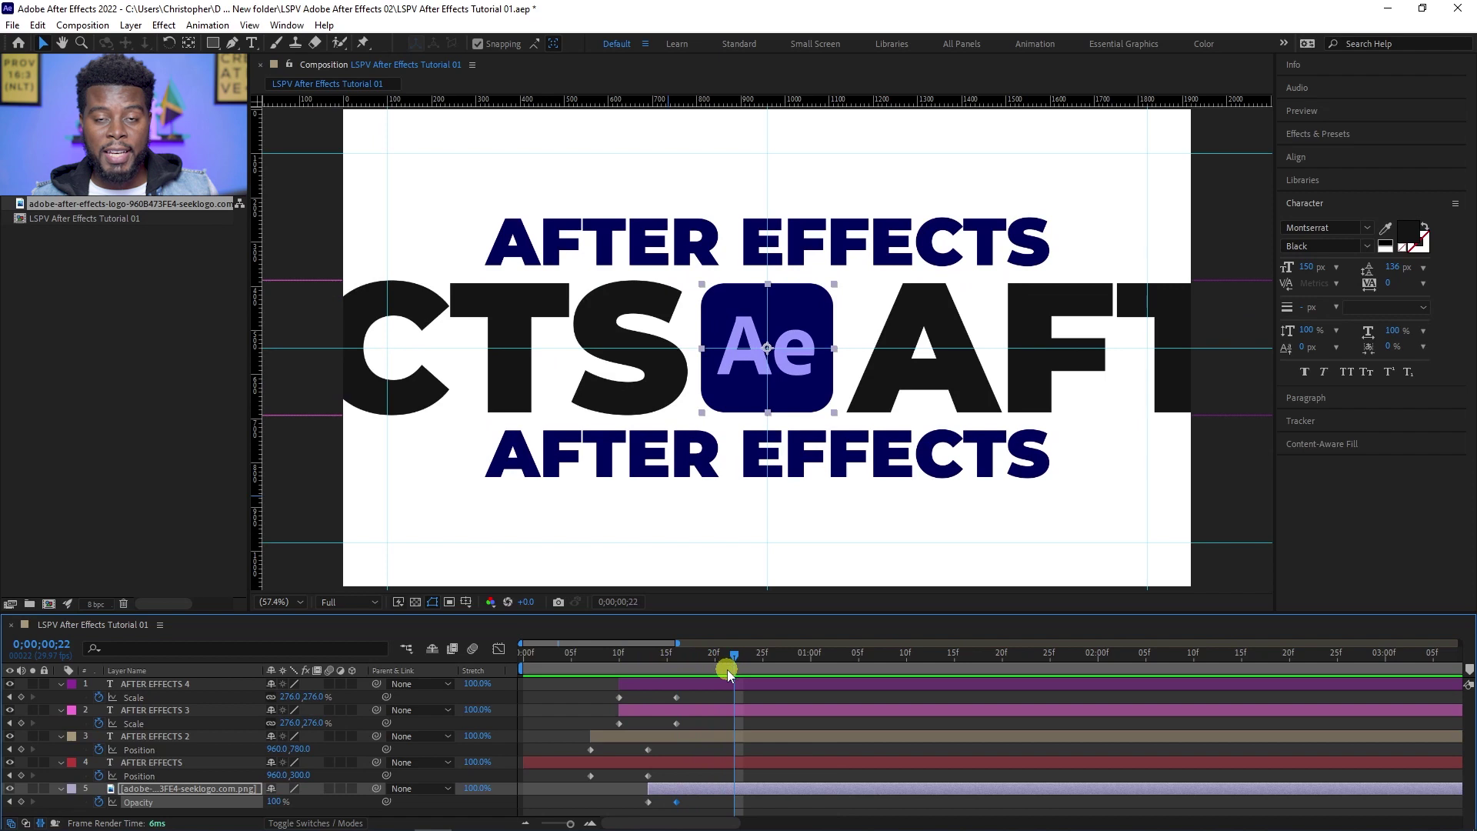
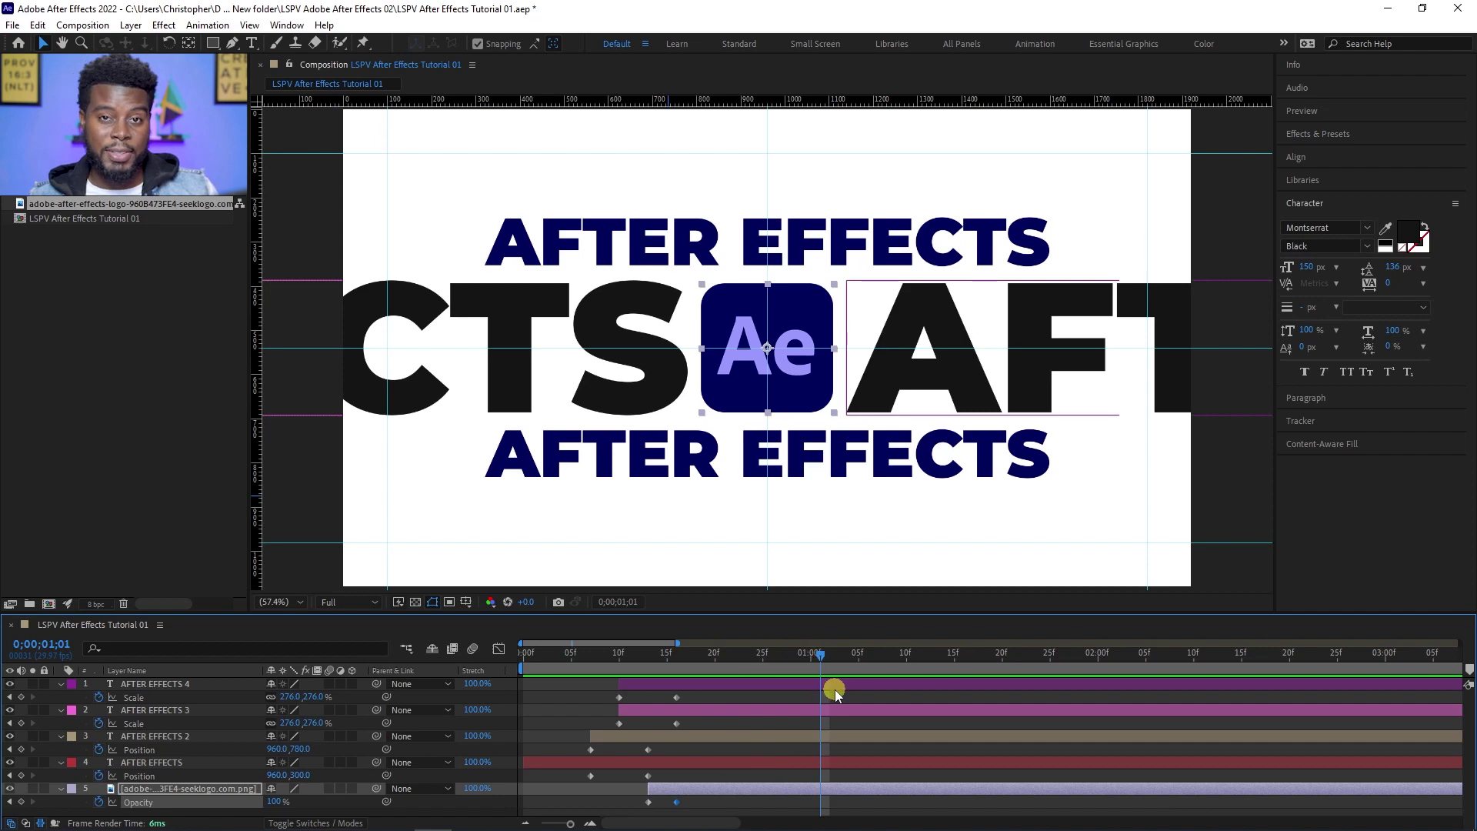
Remove the Opacity keyframes from the logo layer, keep it at 100%, and replay the animation from the start
drag(811, 662, 695, 680)
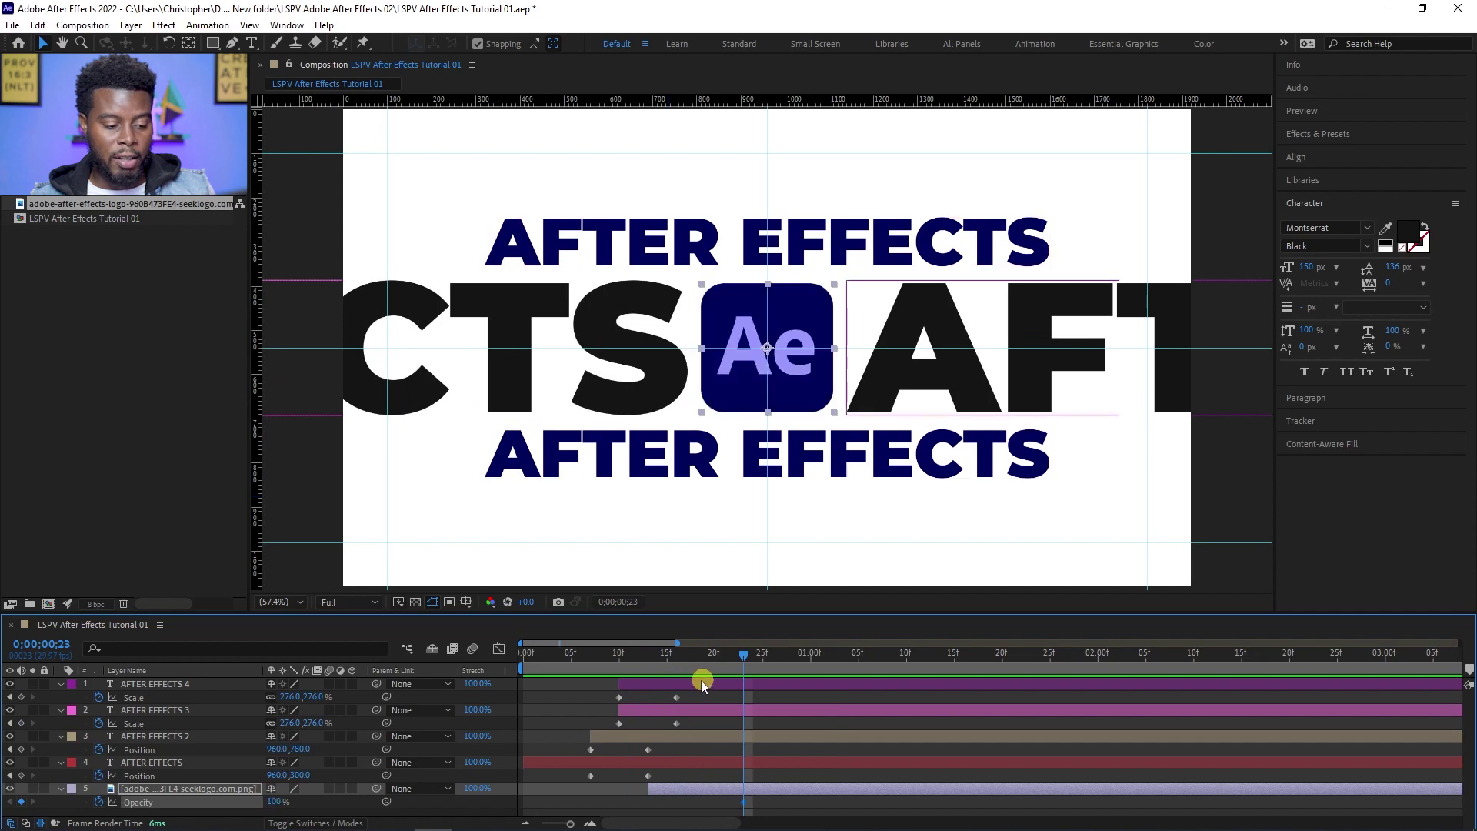
drag(707, 684, 455, 658)
key(space)
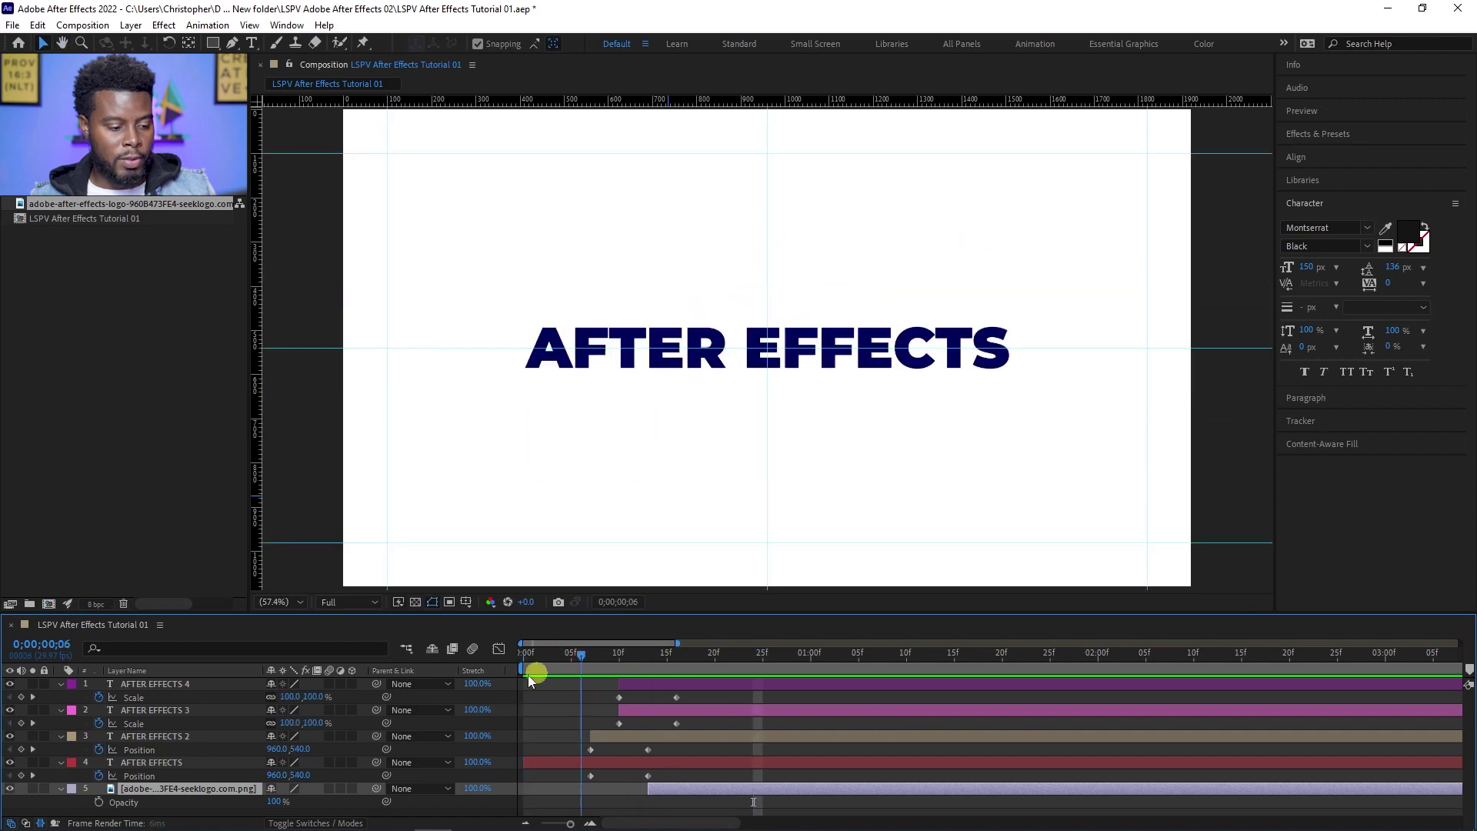
drag(627, 686, 687, 694)
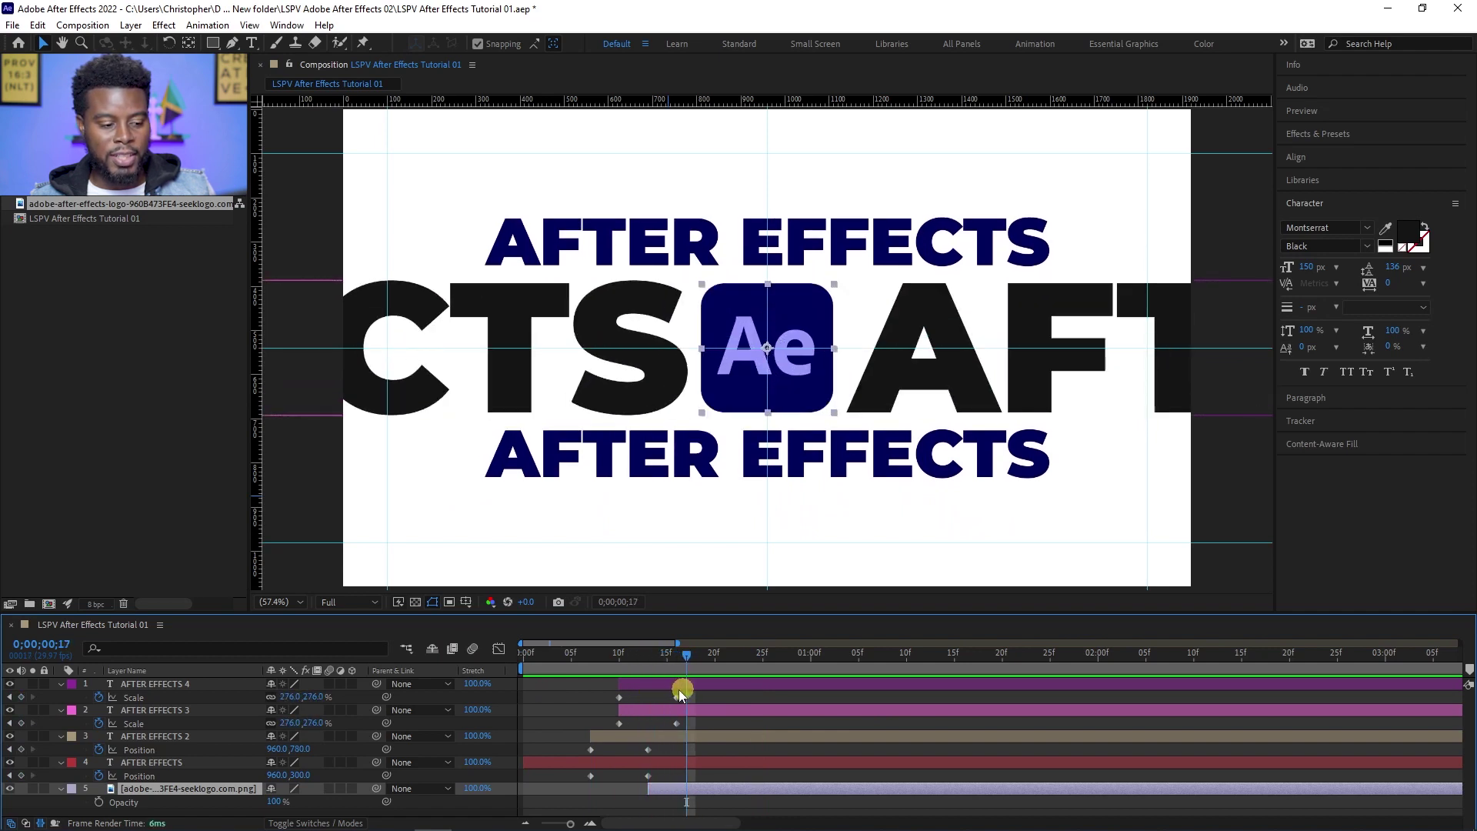
Add Position keyframes at frame 16 to the AFTER EFFECTS 2 and AFTER EFFECTS layers without moving them
click(799, 245)
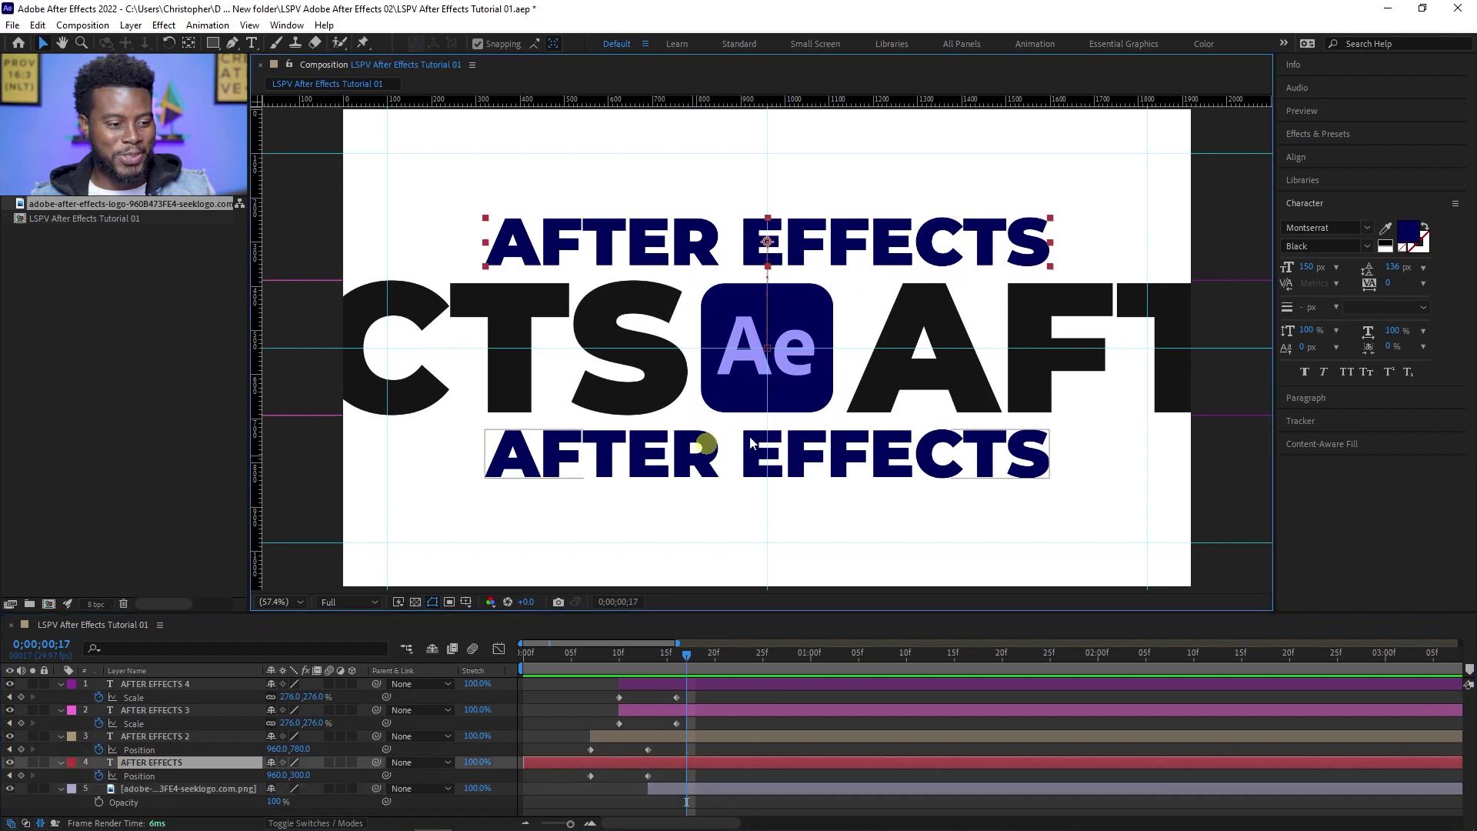
drag(690, 655, 680, 656)
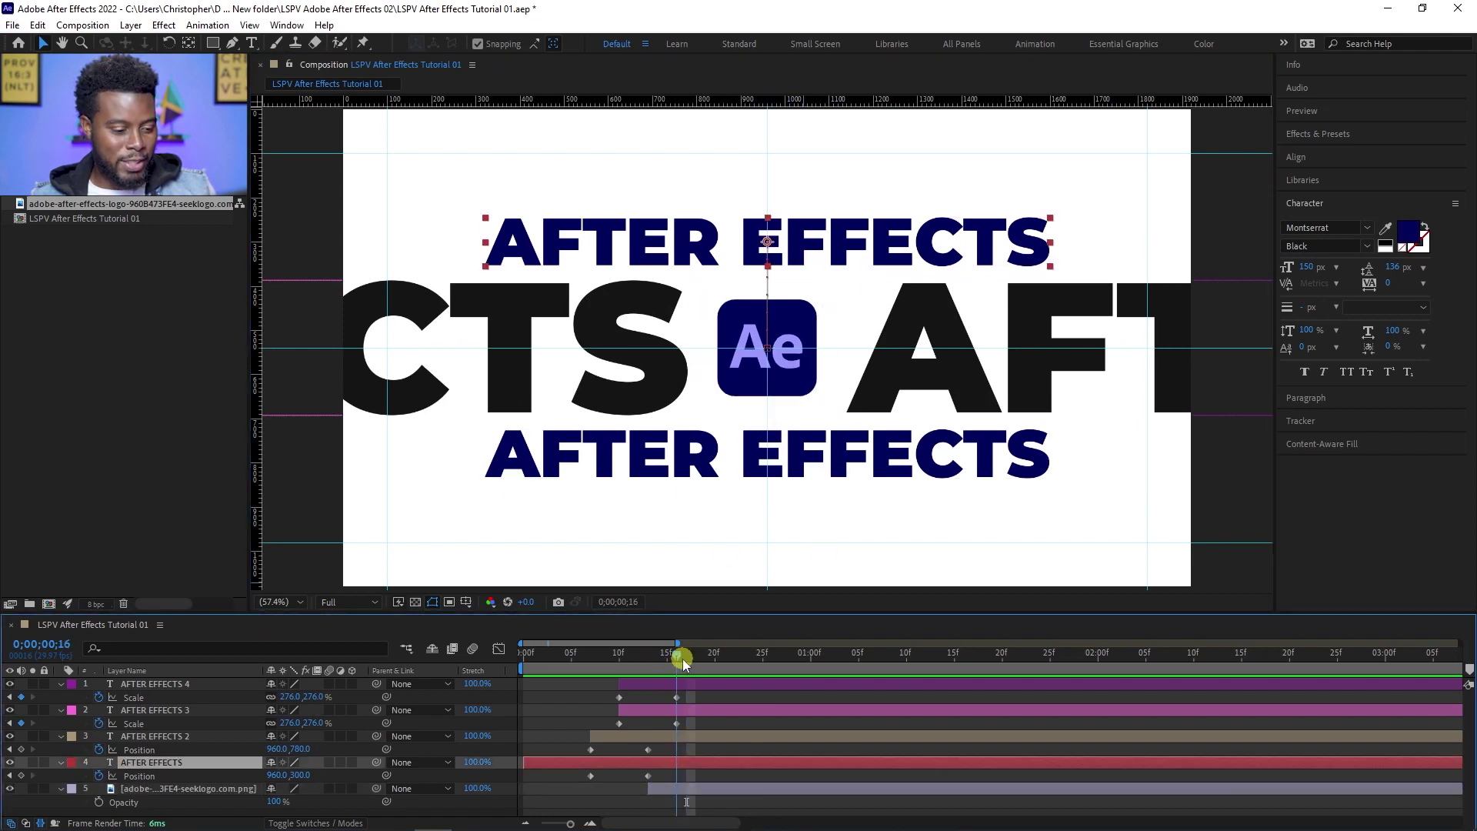
click(190, 685)
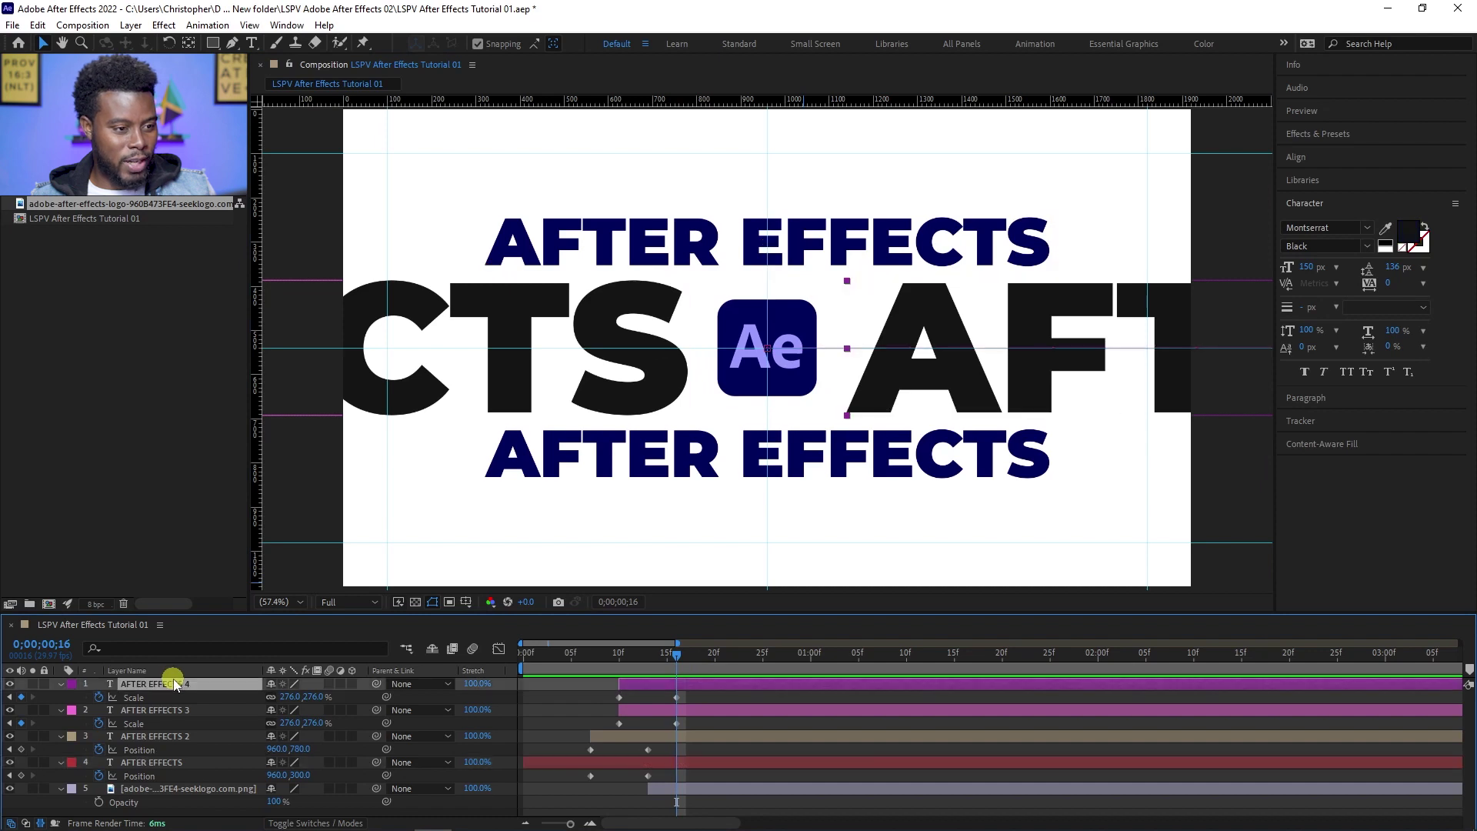
click(627, 737)
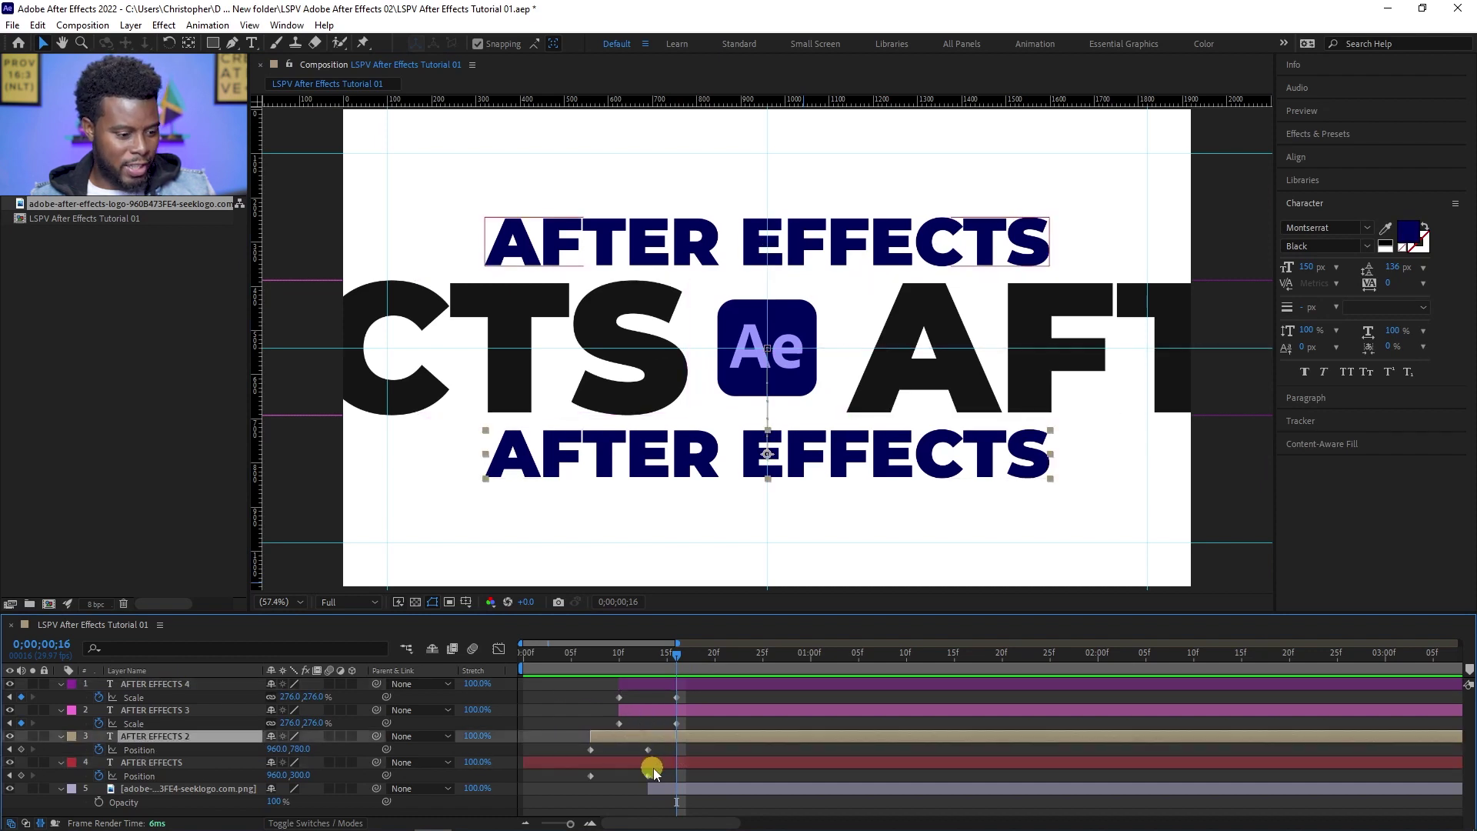
mouse_move(674, 657)
mouse_down()
mouse_move(650, 659)
mouse_move(676, 662)
mouse_up()
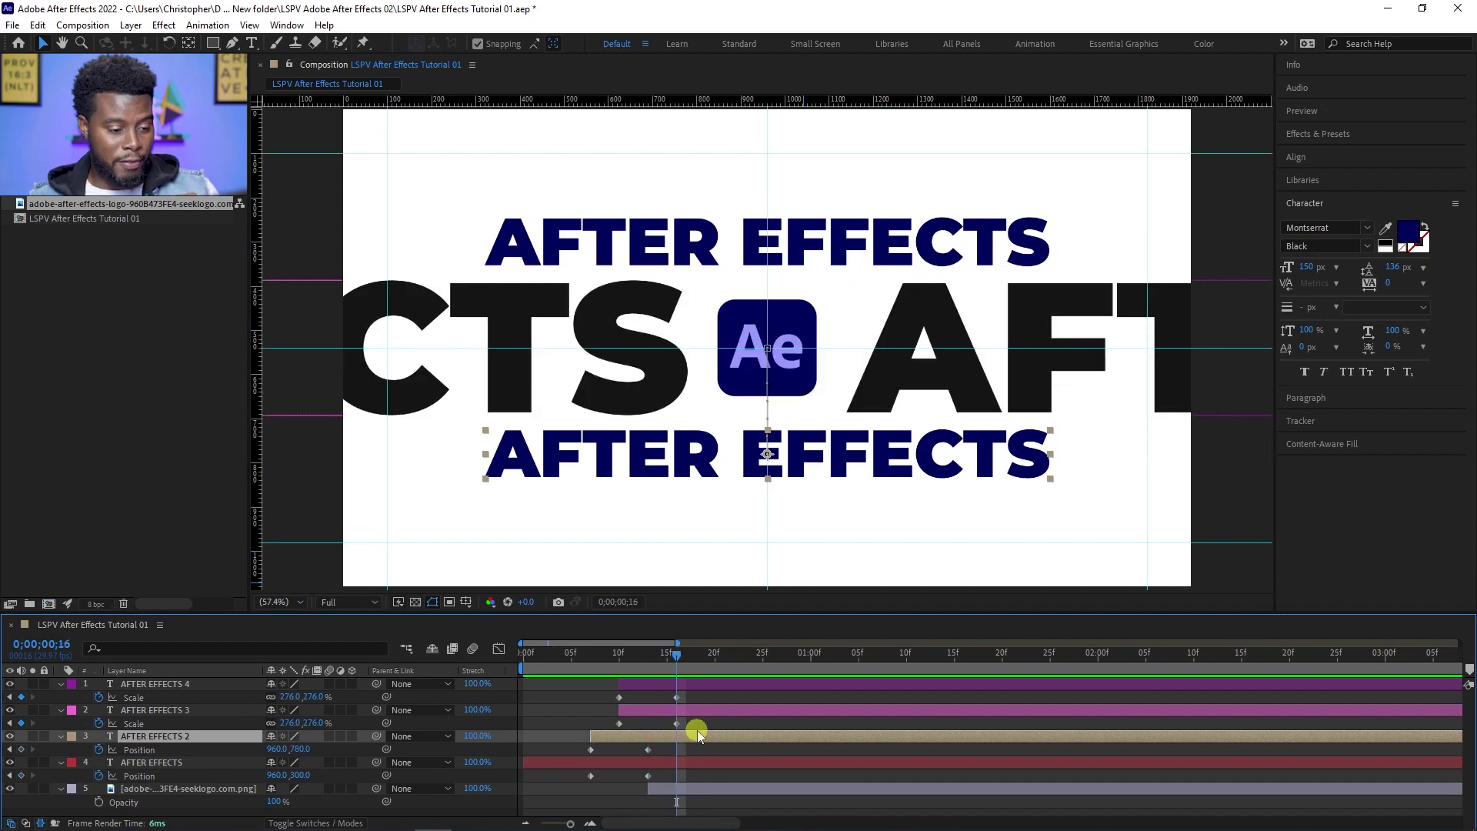
click(24, 754)
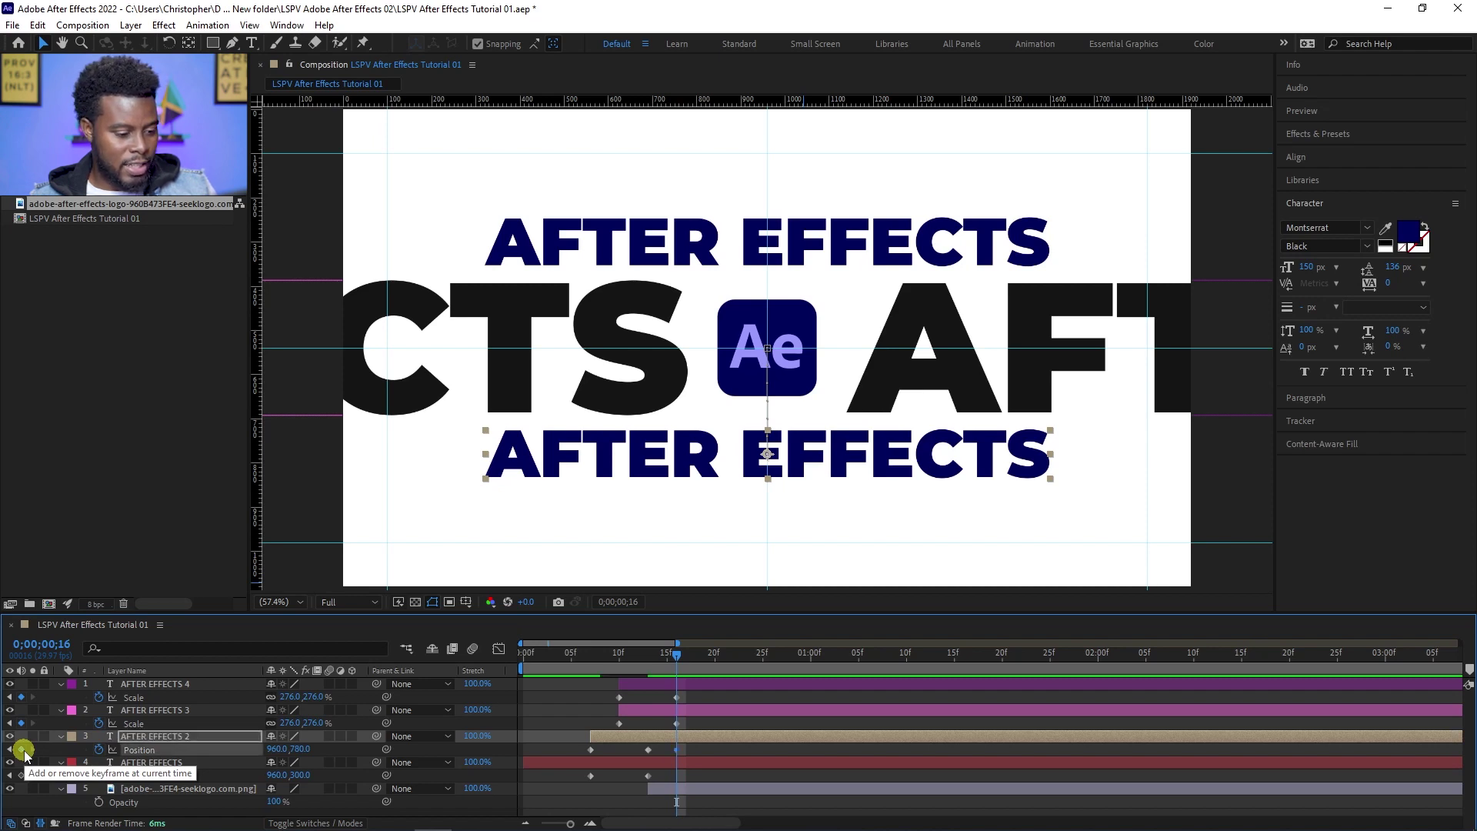
click(625, 735)
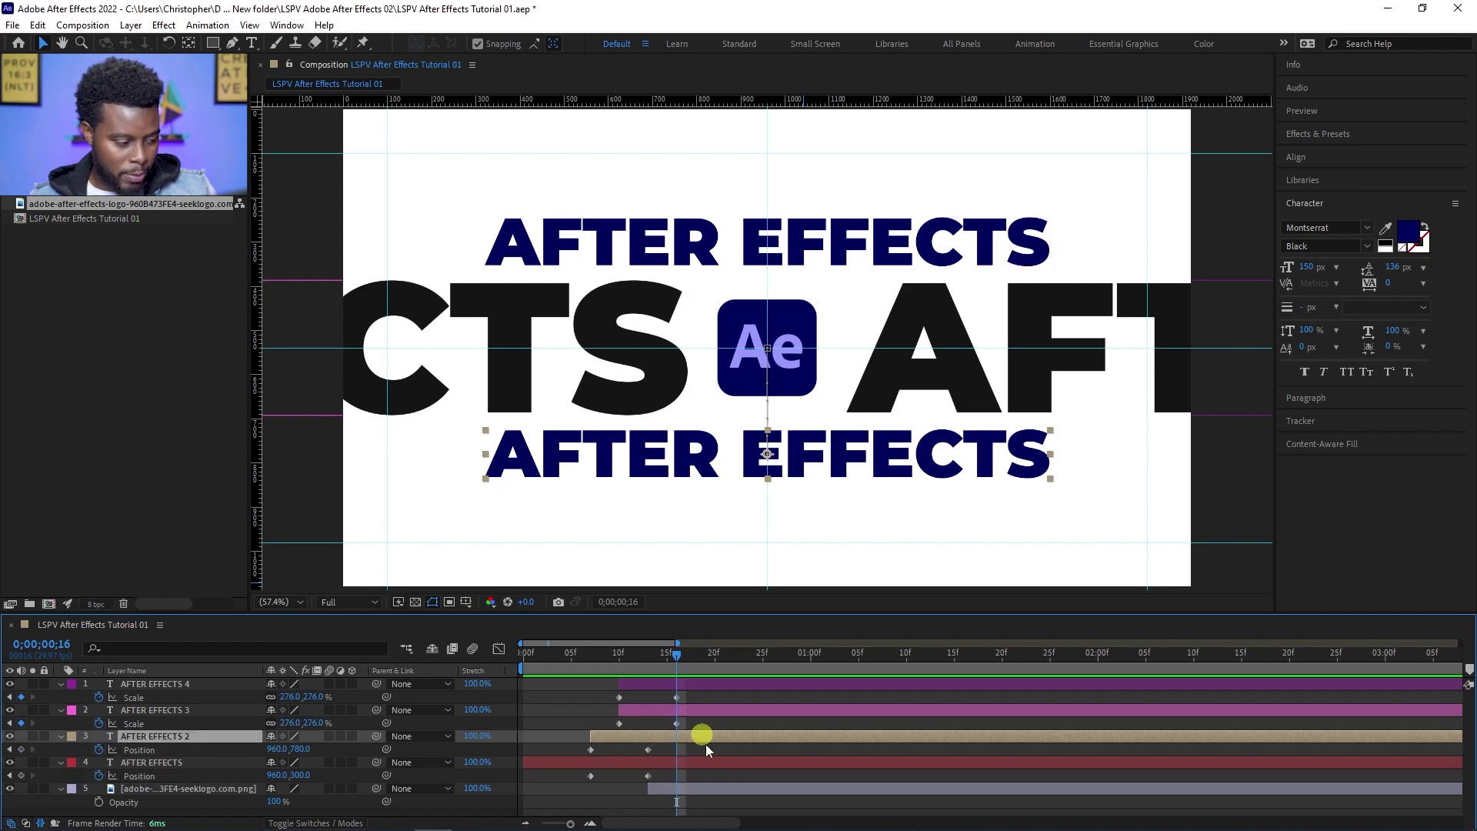
click(21, 749)
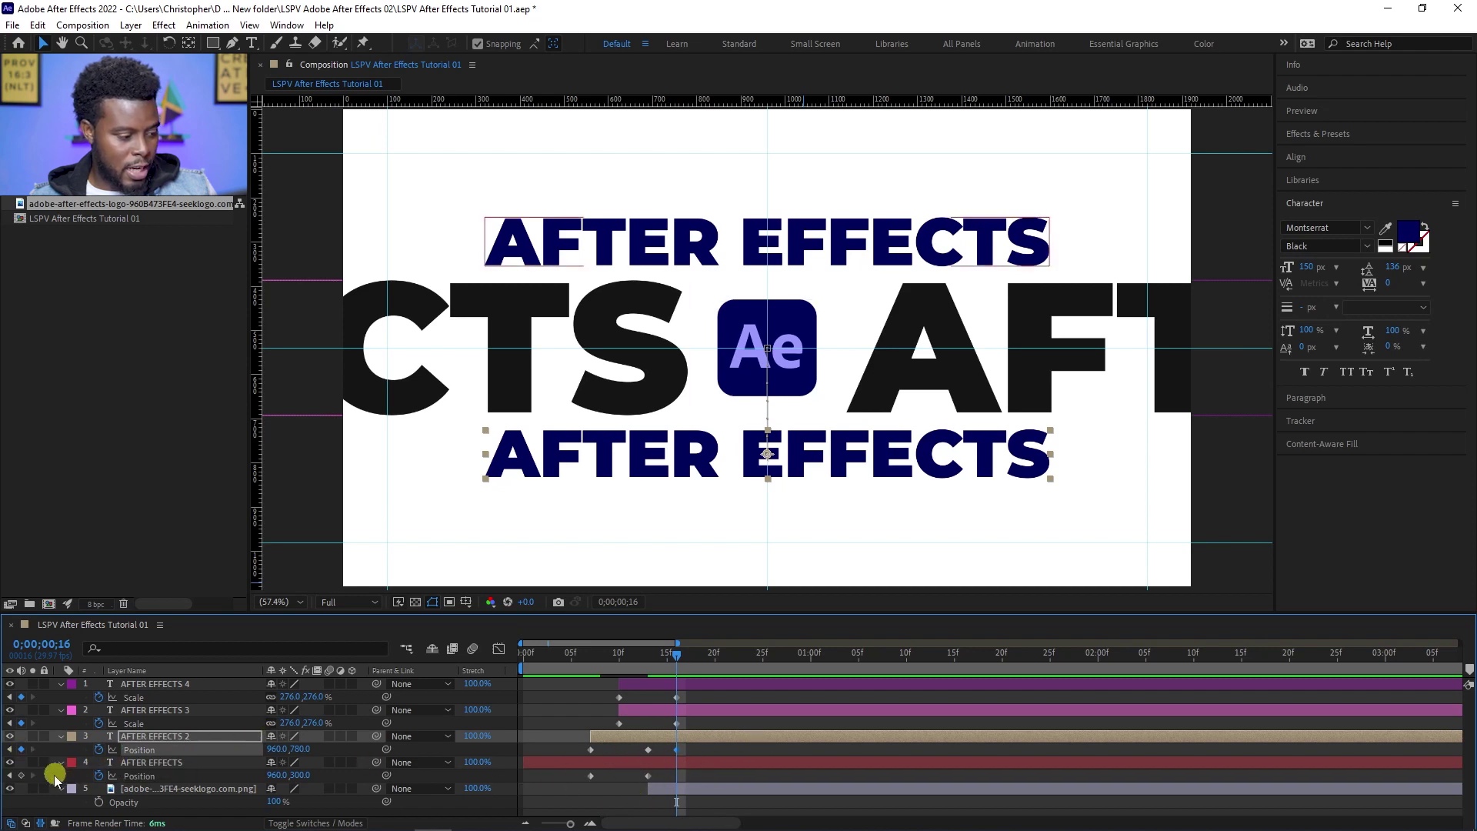
click(213, 762)
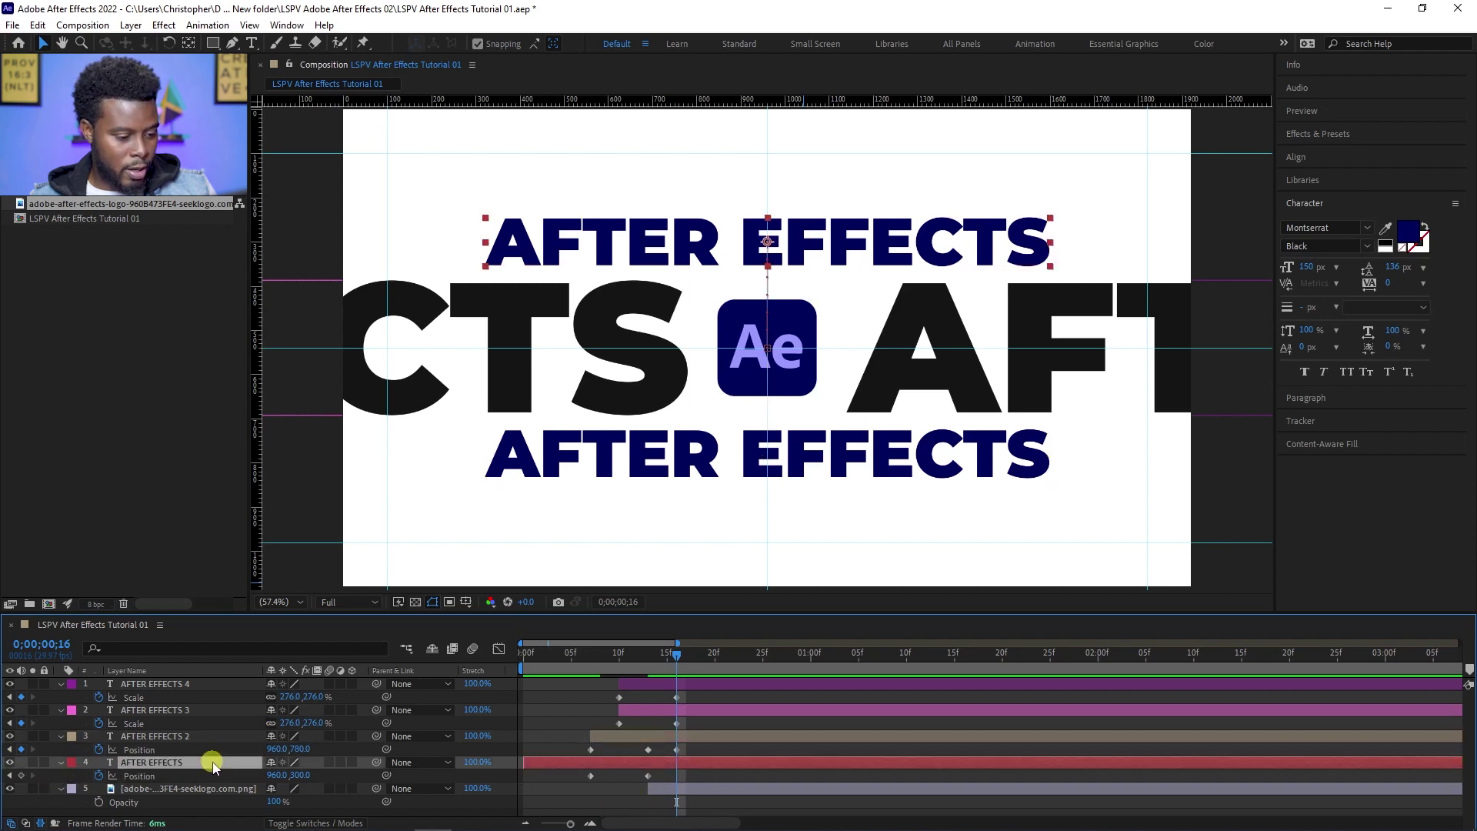
click(20, 775)
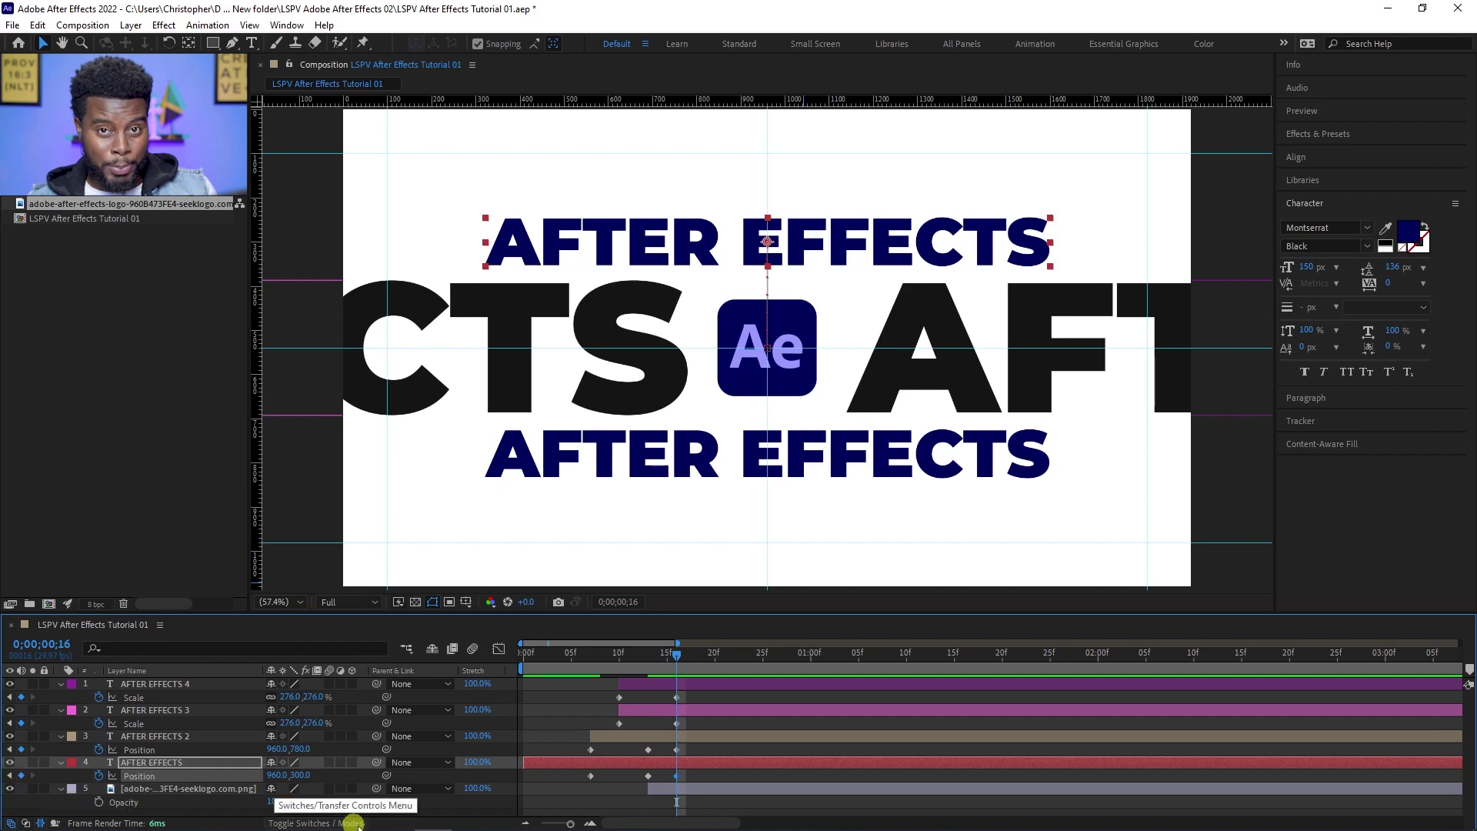
Duplicate the AFTER EFFECTS 2 and AFTER EFFECTS text layers together and reveal the Position keyframes of the copies
mouse_move(675, 656)
mouse_down()
mouse_move(631, 661)
mouse_move(668, 662)
mouse_up()
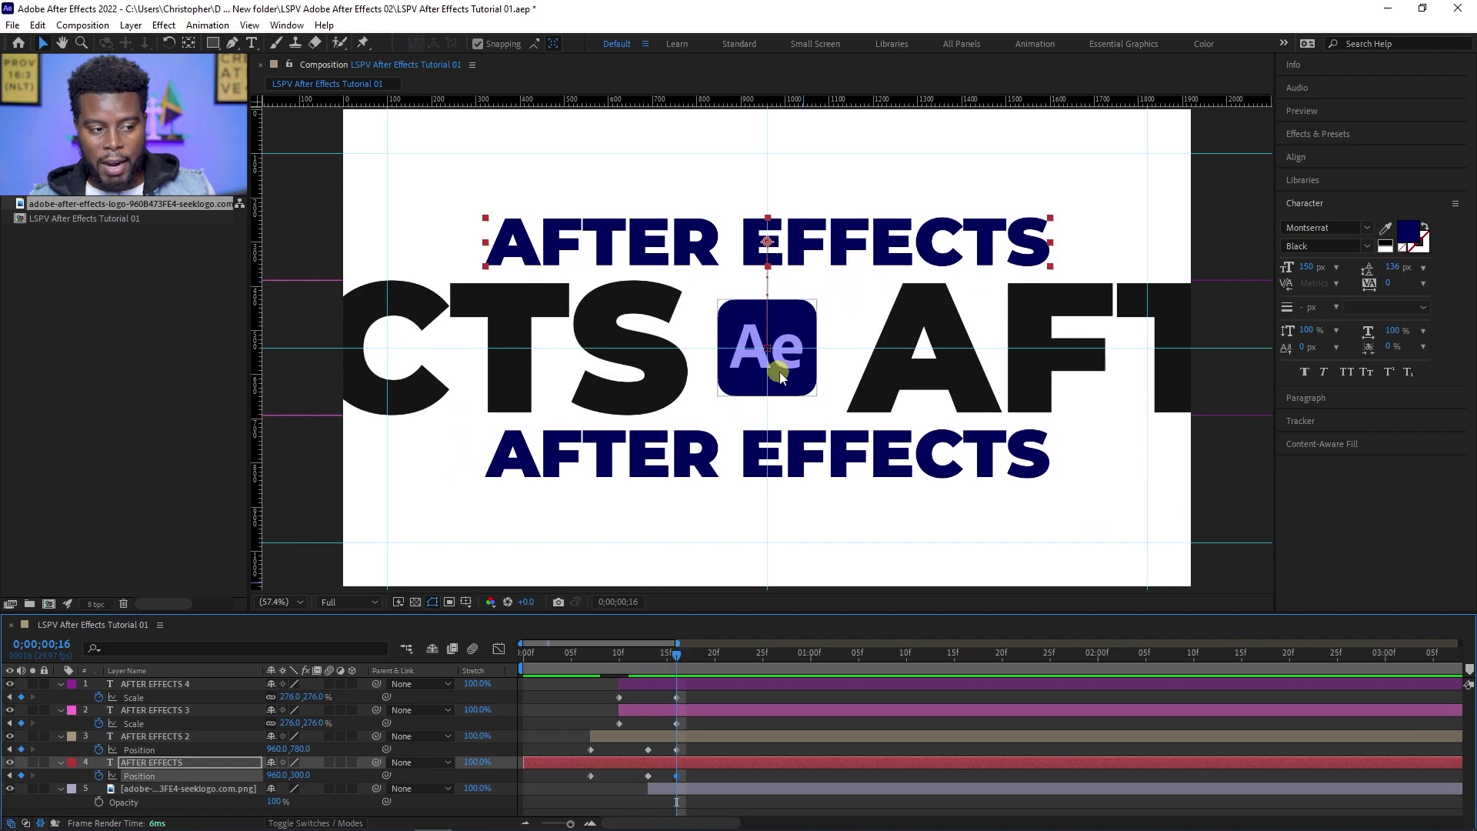
click(807, 247)
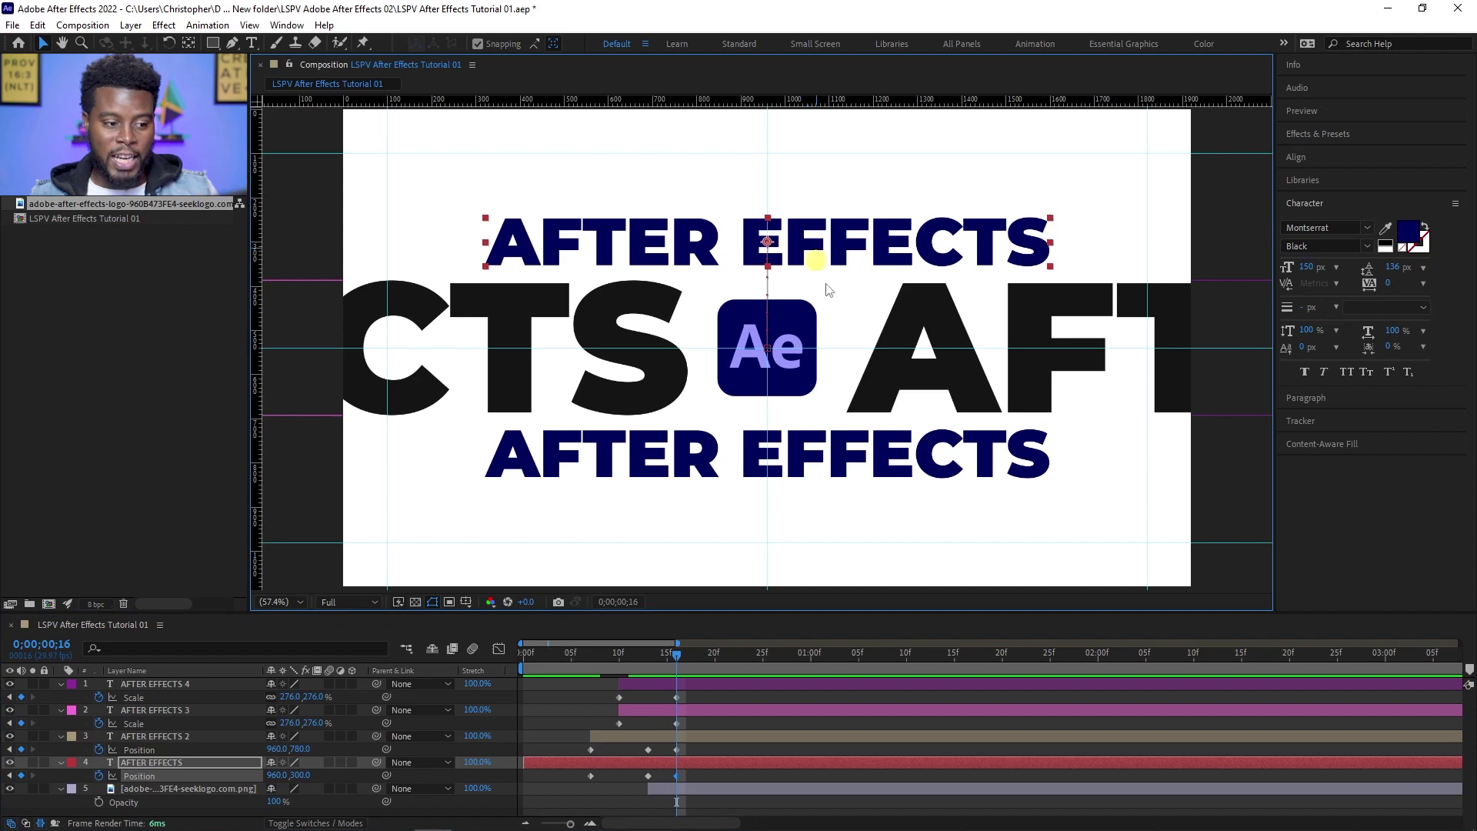
click(831, 455)
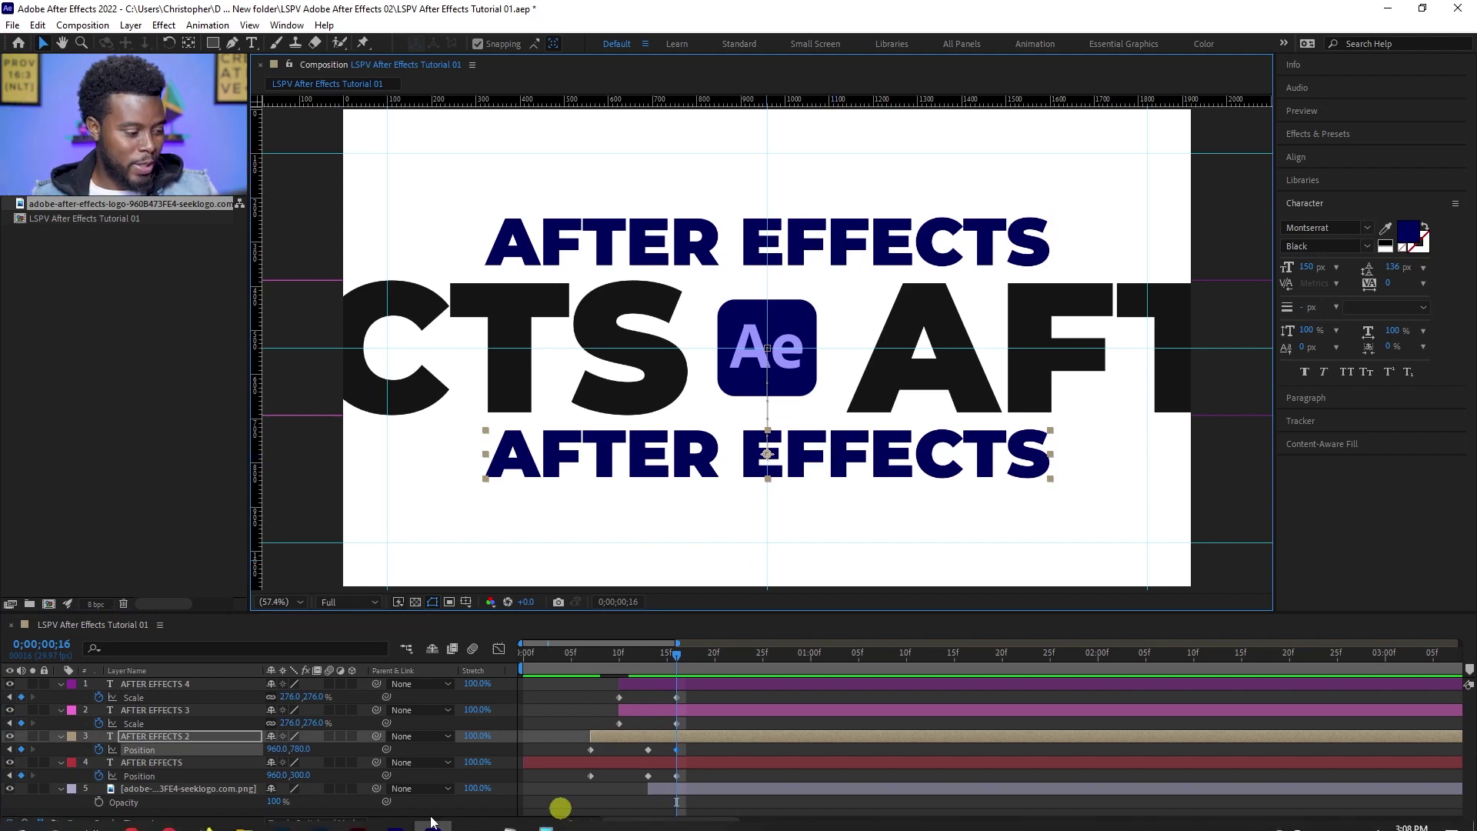
shift+click(181, 763)
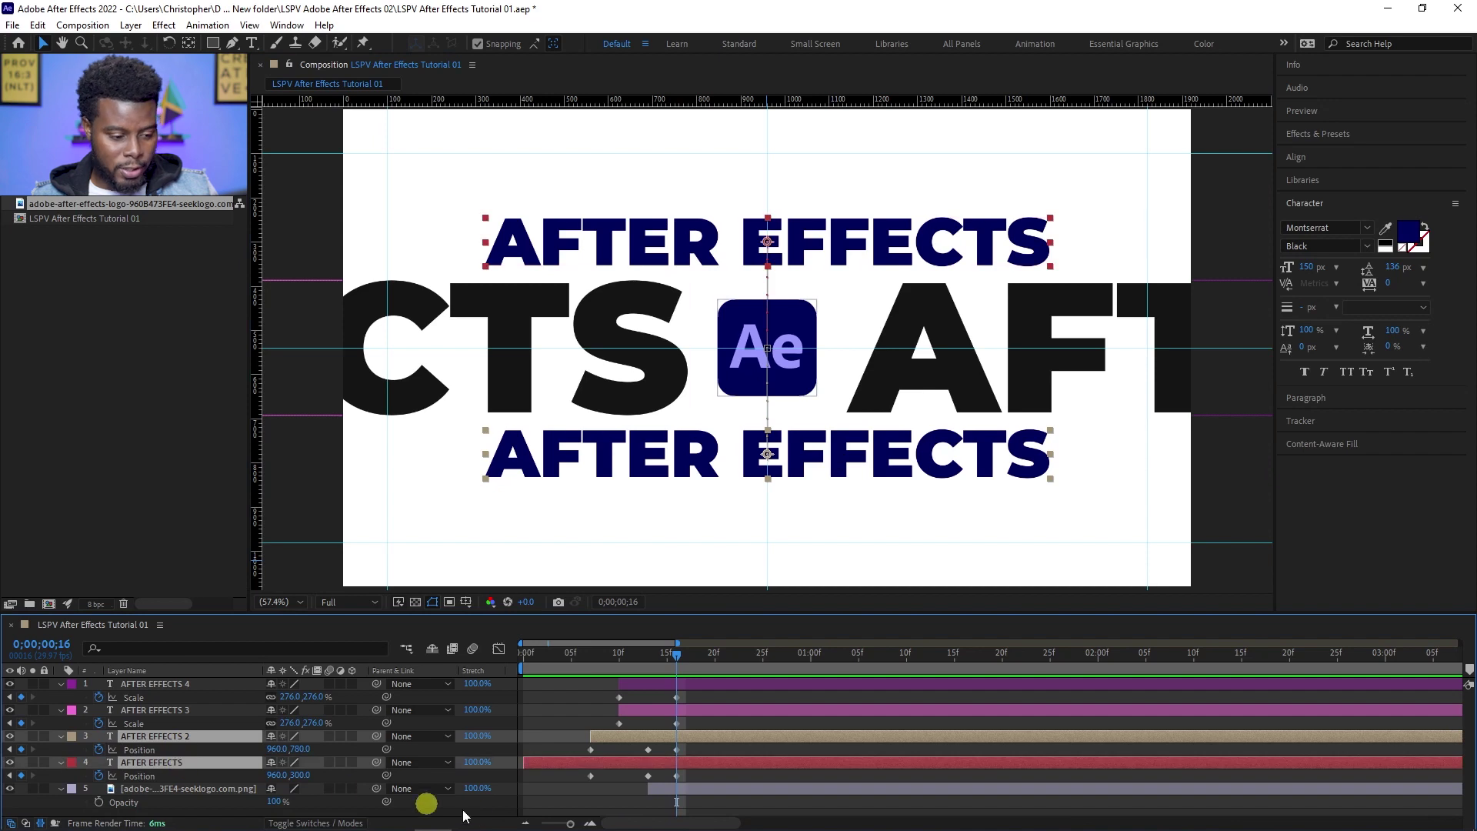
key(ctrl+c)
key(ctrl+v)
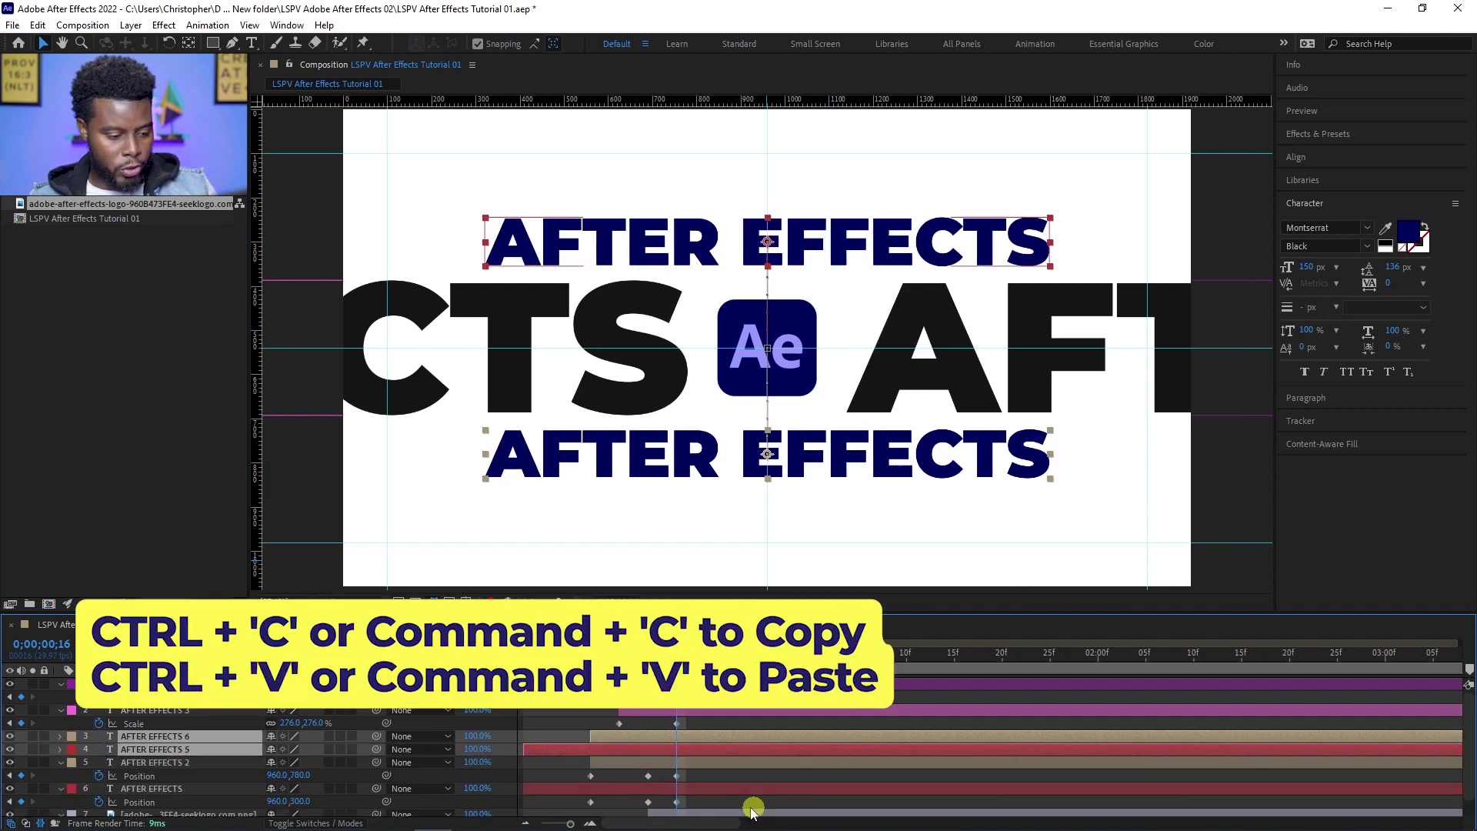
key(p)
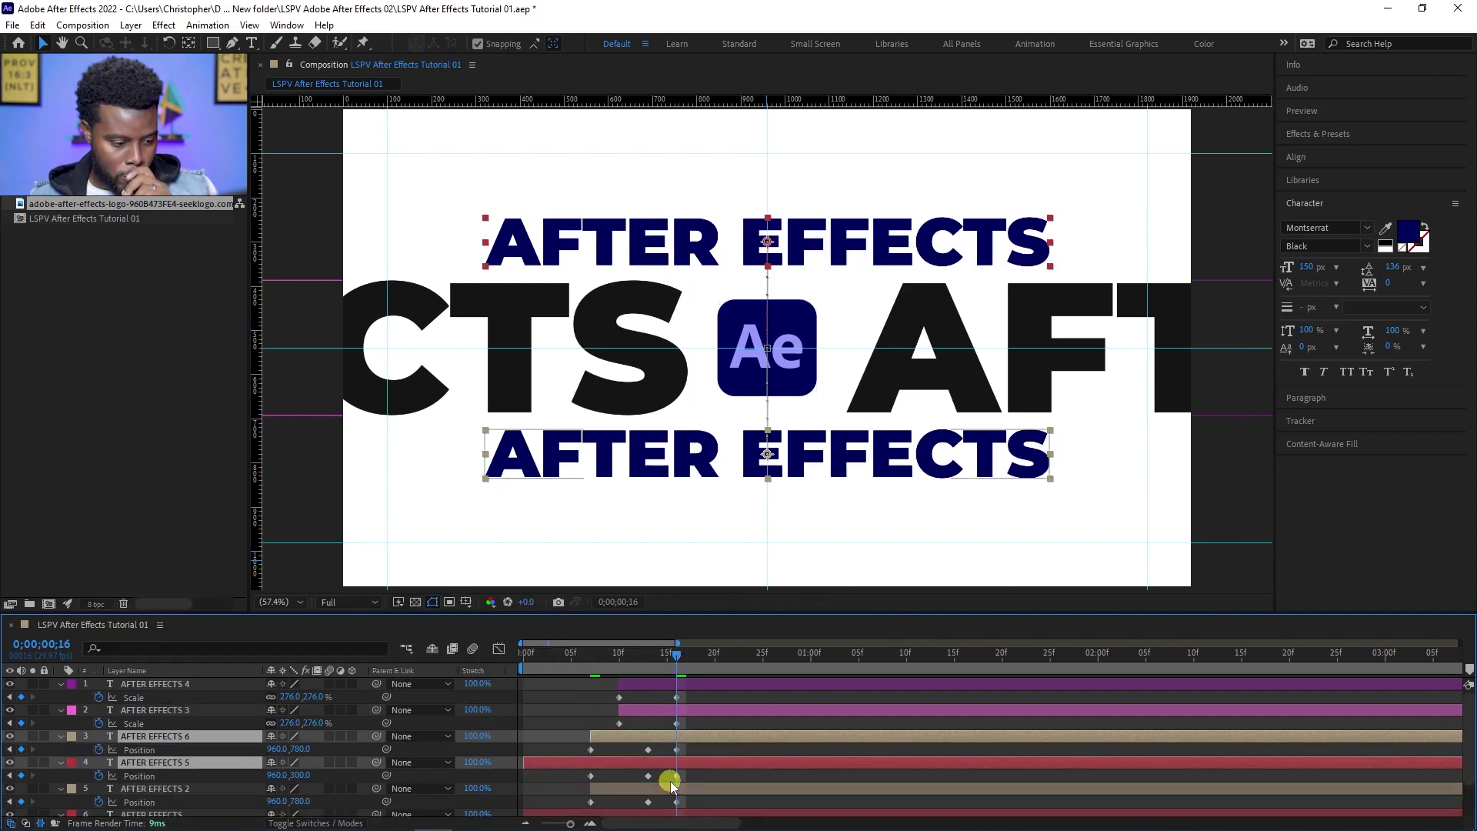
At frame 18, move the AFTER EFFECTS 6 layer straight down to position 960, 920 in 10-pixel steps
click(654, 735)
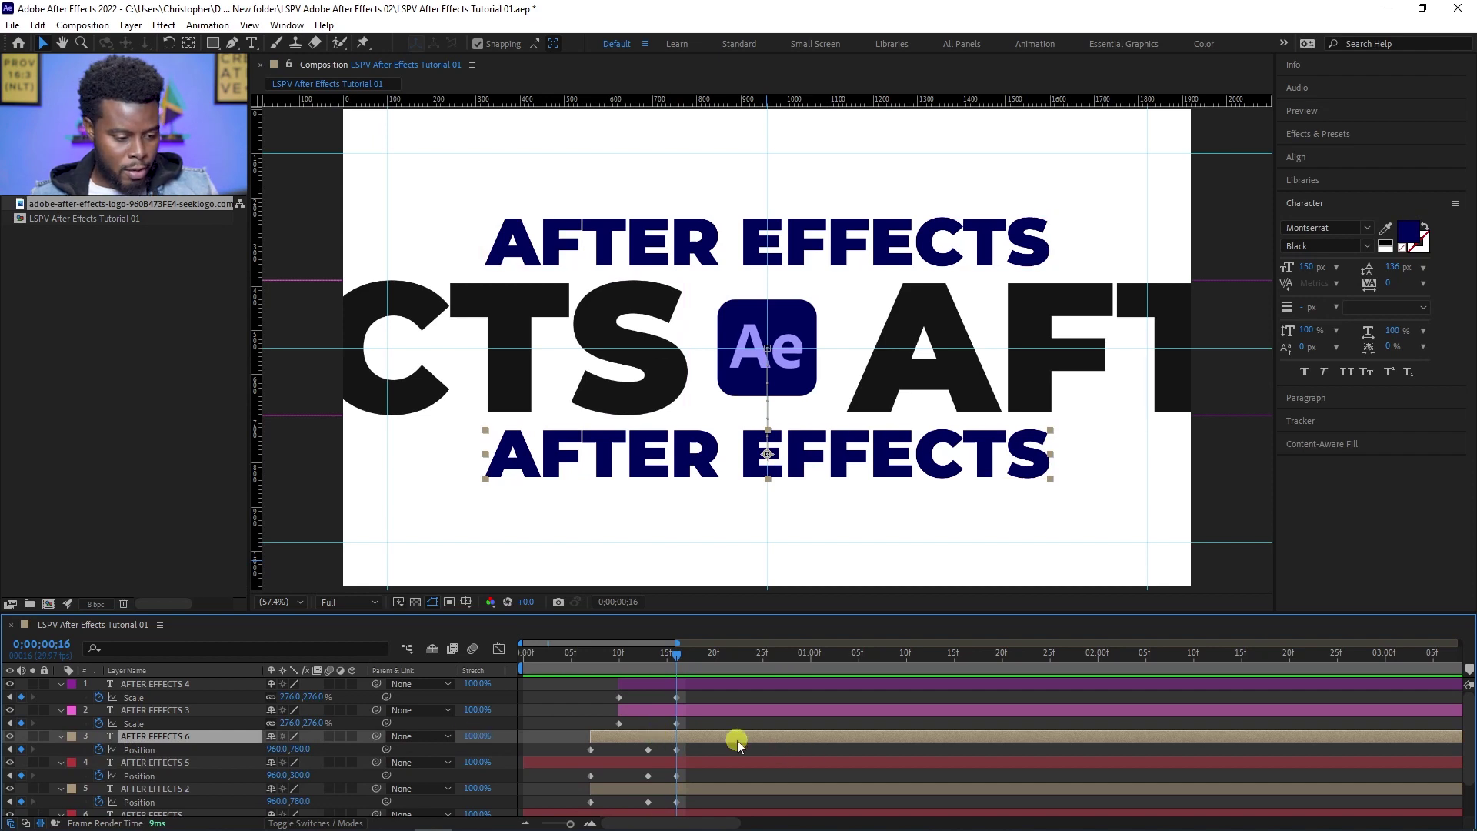
click(687, 655)
mouse_move(686, 655)
mouse_down()
mouse_move(721, 668)
mouse_move(688, 664)
mouse_up()
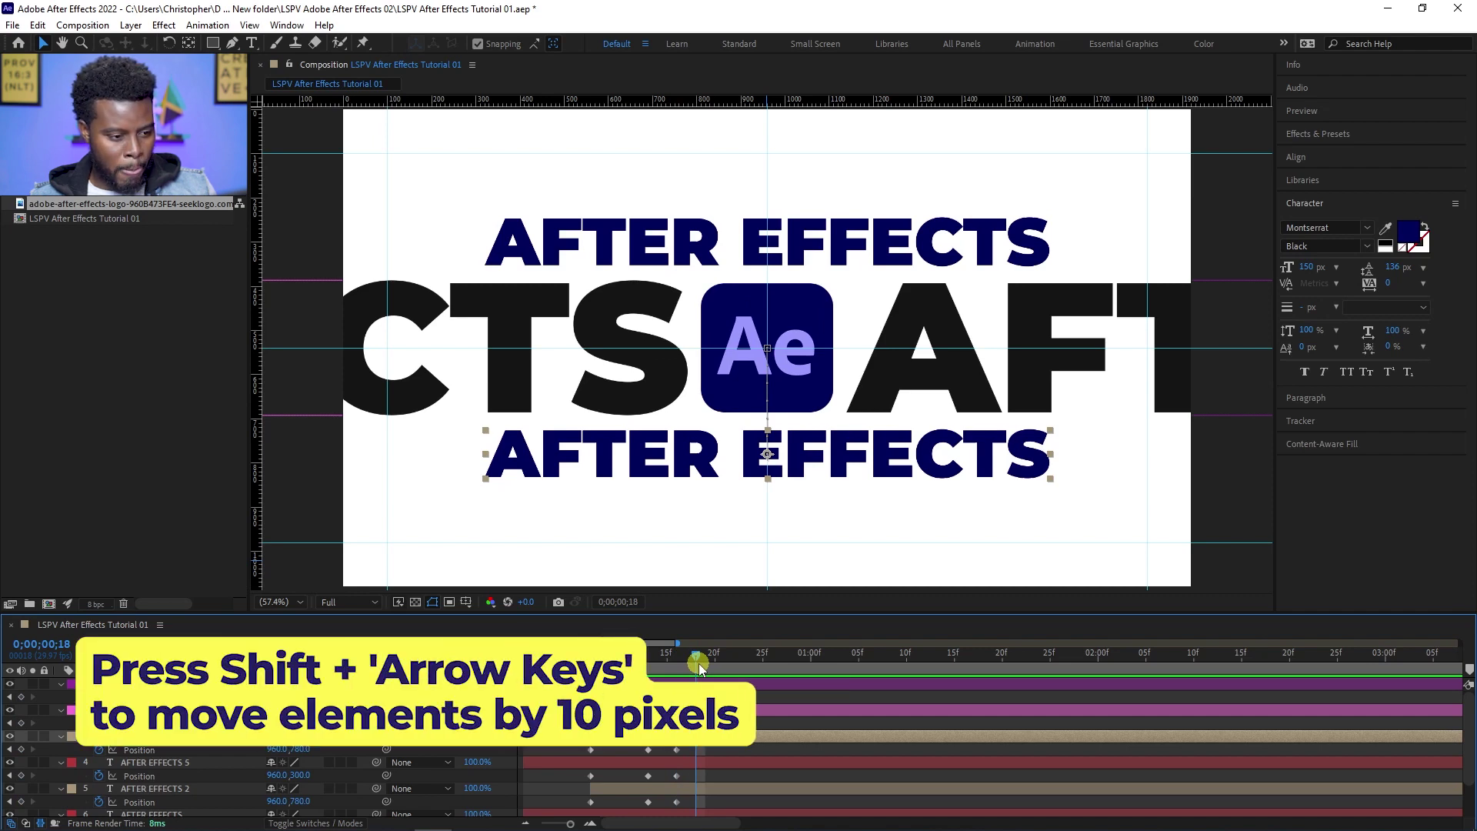
key(shift+Down)
key(shift+Down)
key(shift+Down)
key(shift+Down)
key(shift+Down)
key(shift+Down)
key(shift+Down)
key(shift+Down)
key(shift+Down)
key(shift+Down)
key(shift+Down)
key(shift+Down)
key(shift+Down)
key(shift+Down)
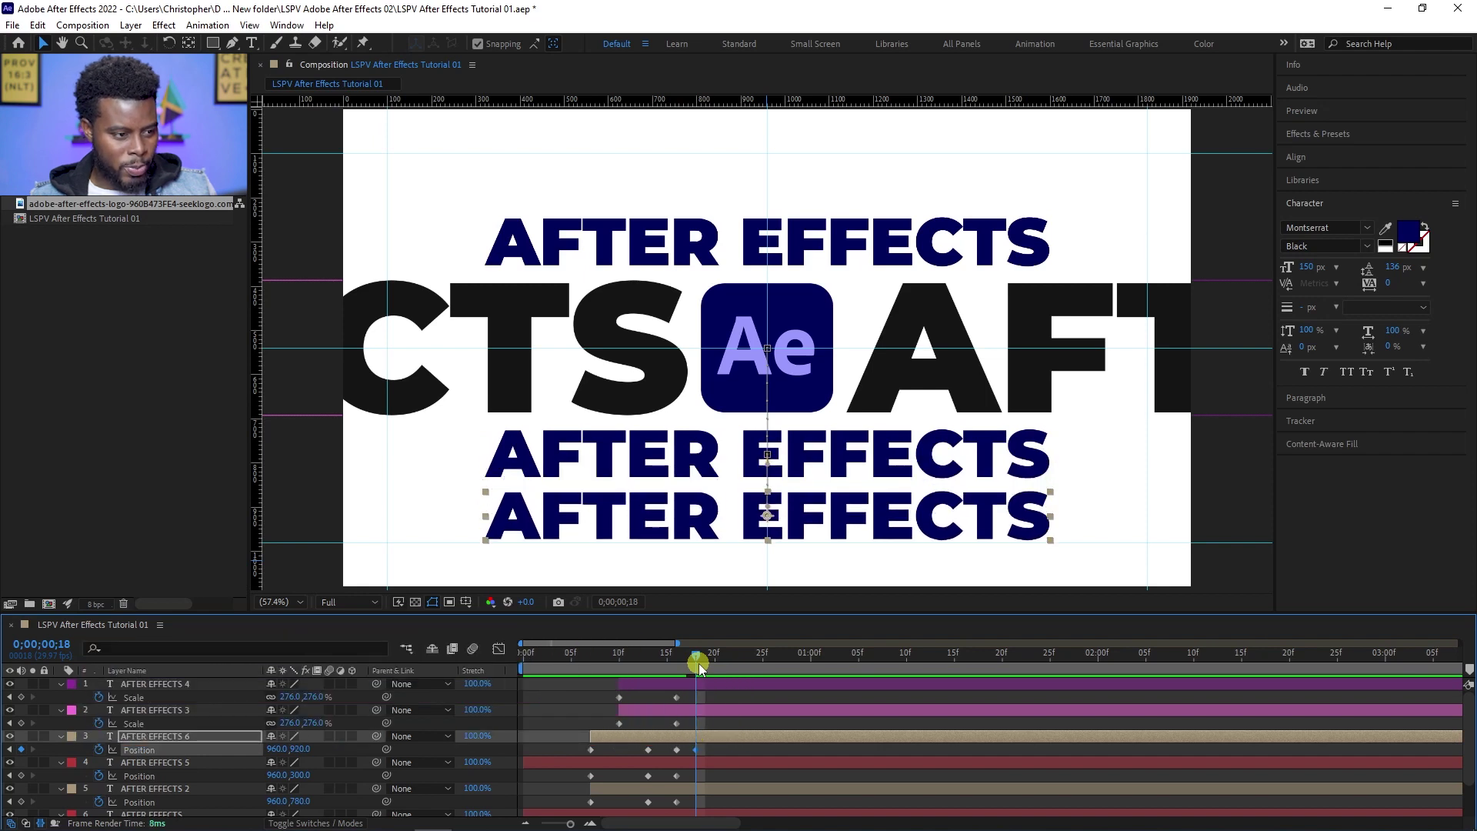
At frame 18, move the AFTER EFFECTS 5 layer straight up to position 960, 160 in 10-pixel steps
click(714, 764)
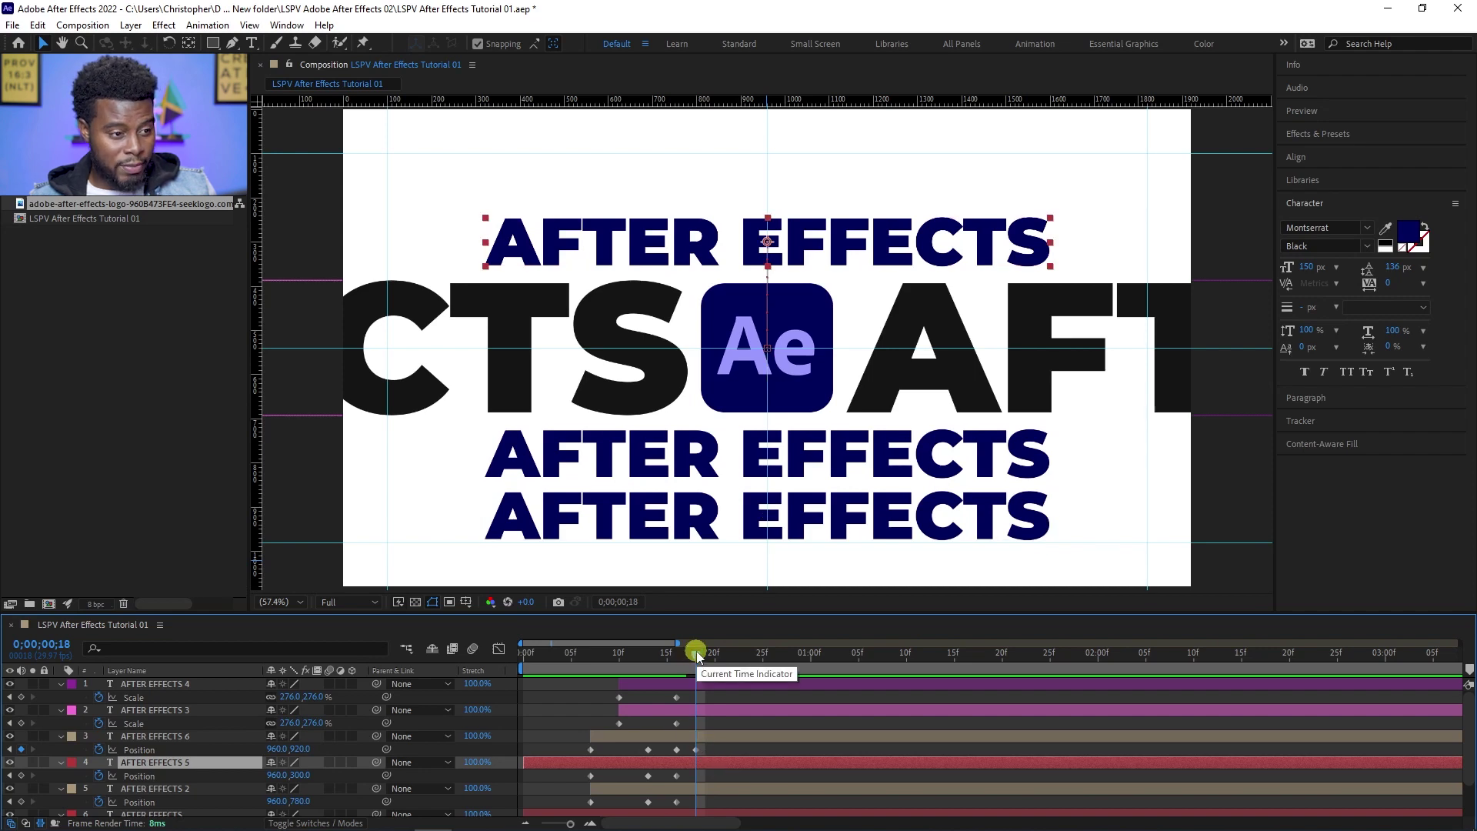
key(shift+Up)
key(shift+Up)
key(shift+Up)
key(shift+Up)
key(shift+Up)
key(shift+Up)
key(shift+Up)
key(shift+Up)
key(shift+Up)
key(shift+Up)
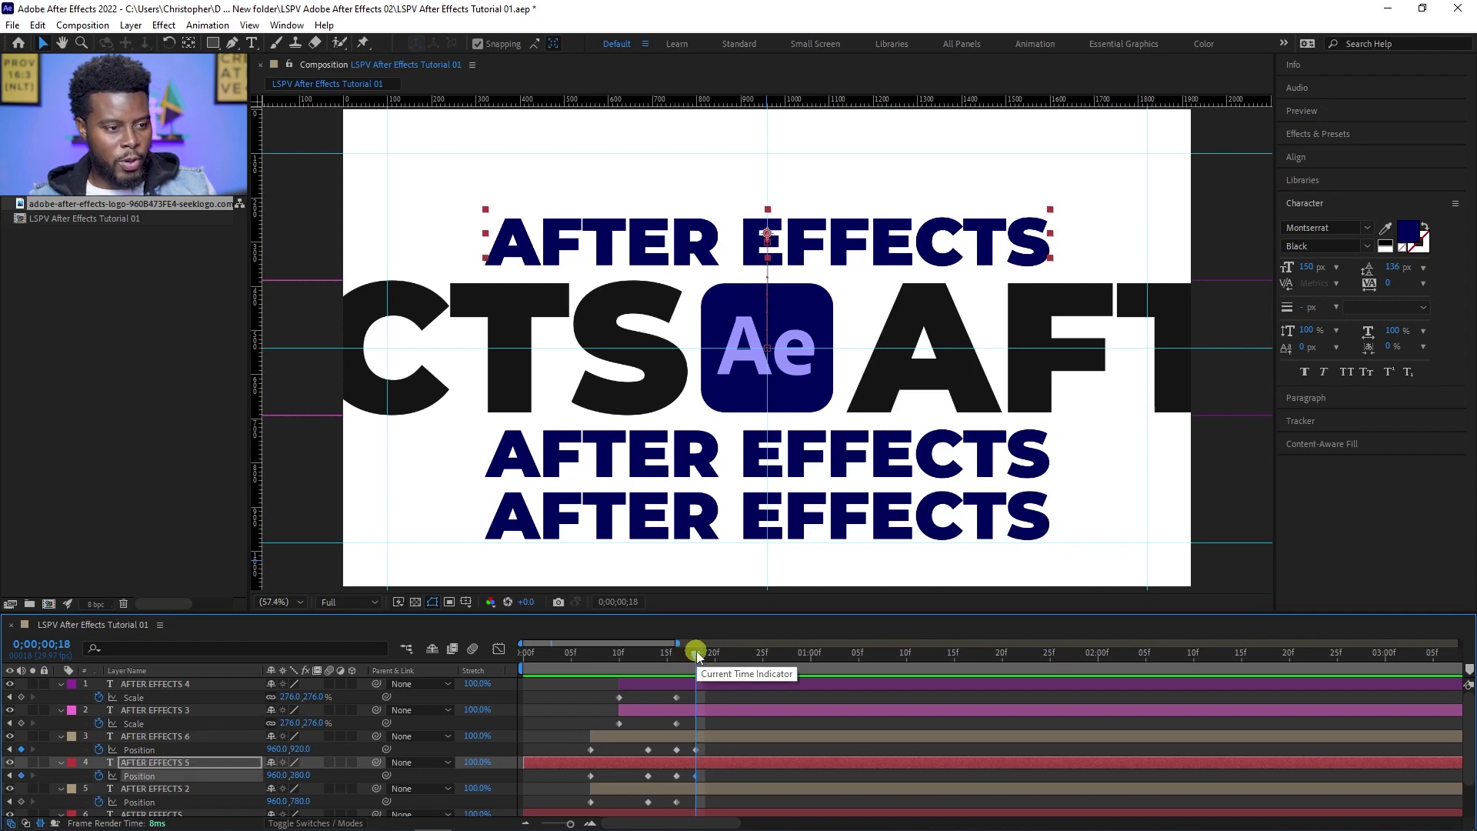
key(shift+Up)
key(shift+Up)
key(shift+Up)
key(shift+Up)
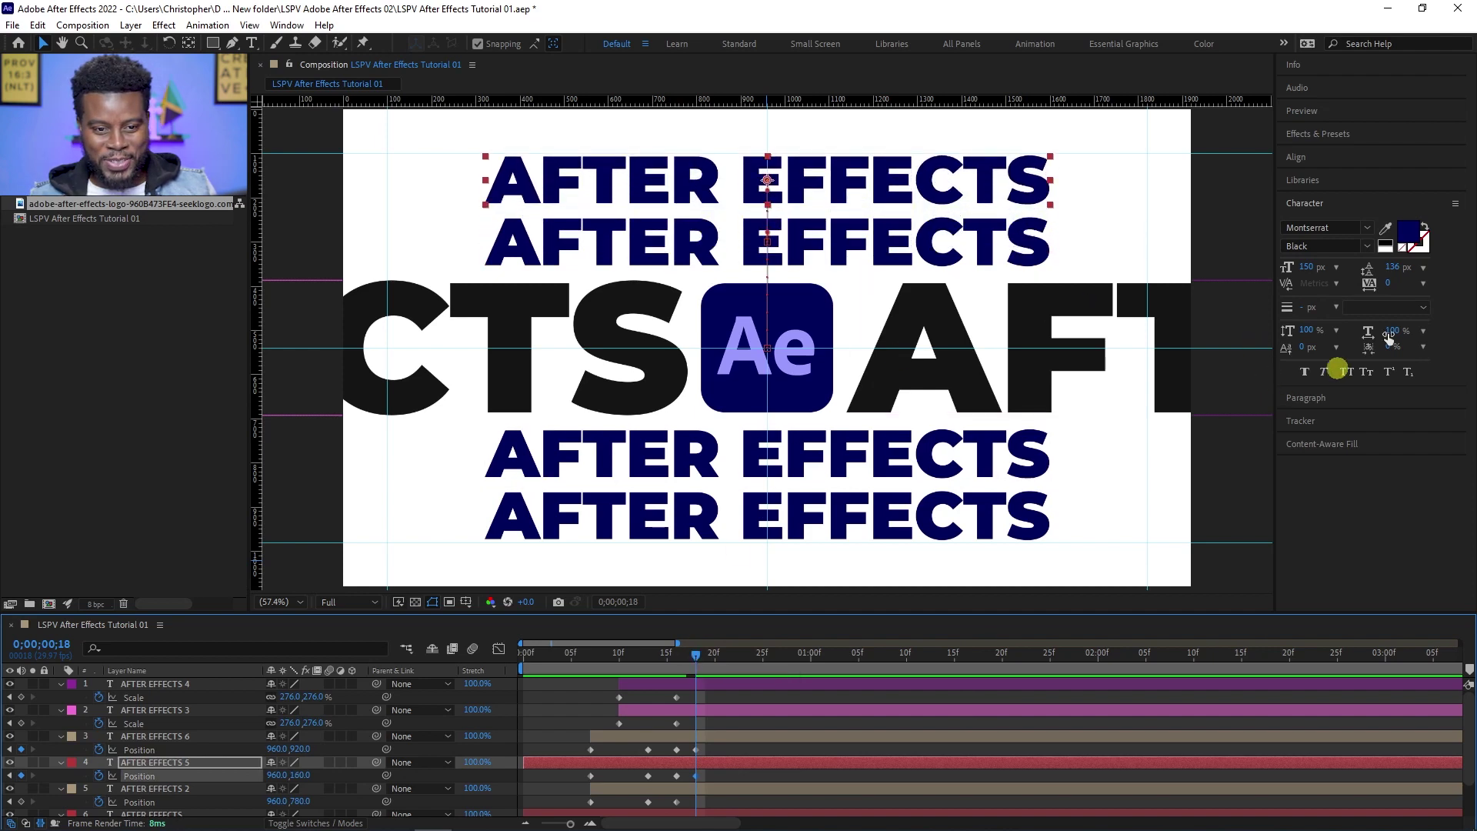
Recolour the outermost text layers, AFTER EFFECTS 5 and AFTER EFFECTS 6, with the near-black sampled from the large middle text
click(1385, 228)
click(912, 317)
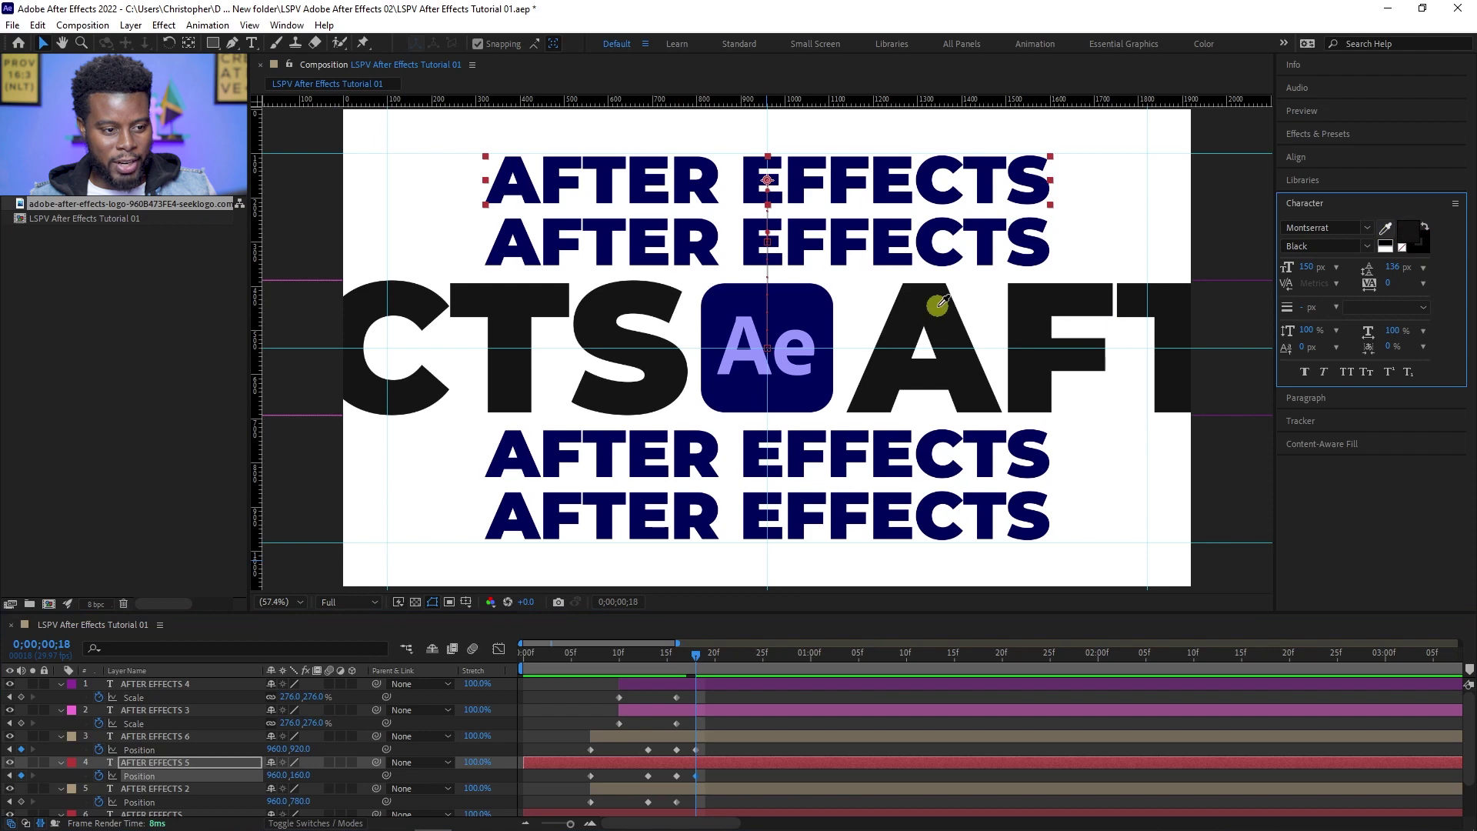
click(718, 737)
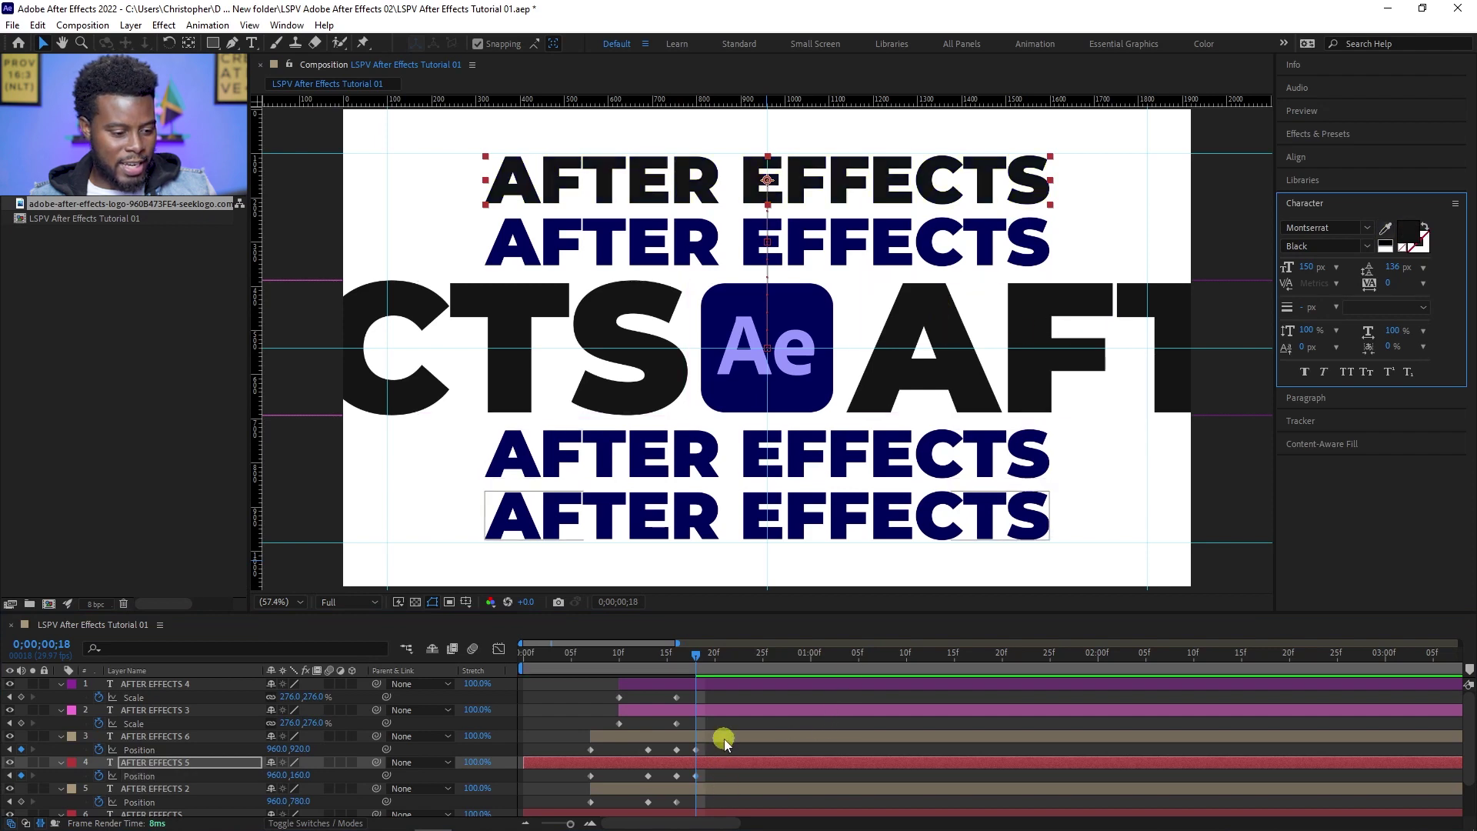
click(1385, 228)
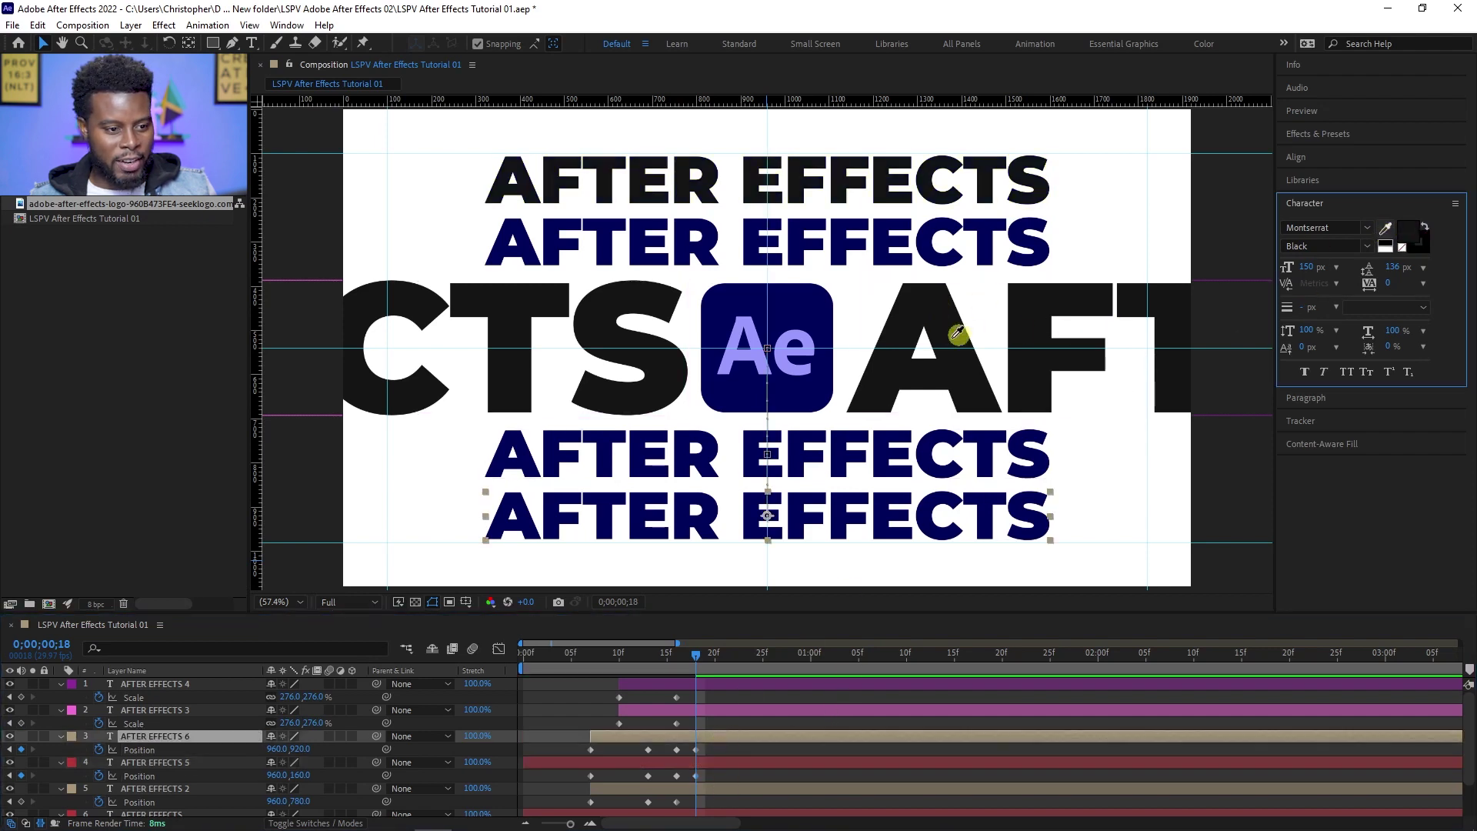
click(938, 307)
Save the project and preview the text animation from the first frame
click(582, 700)
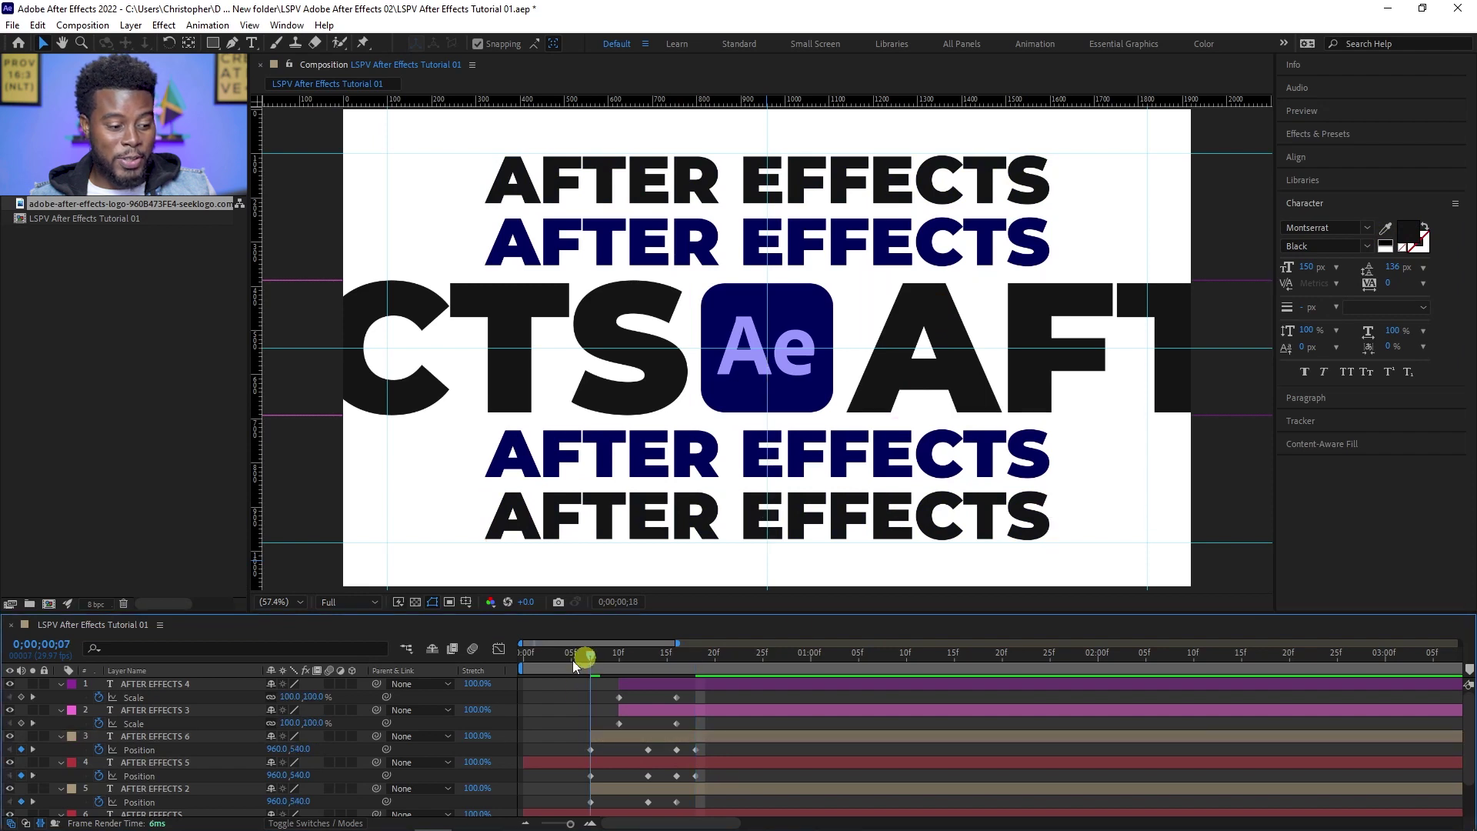
drag(583, 653, 526, 675)
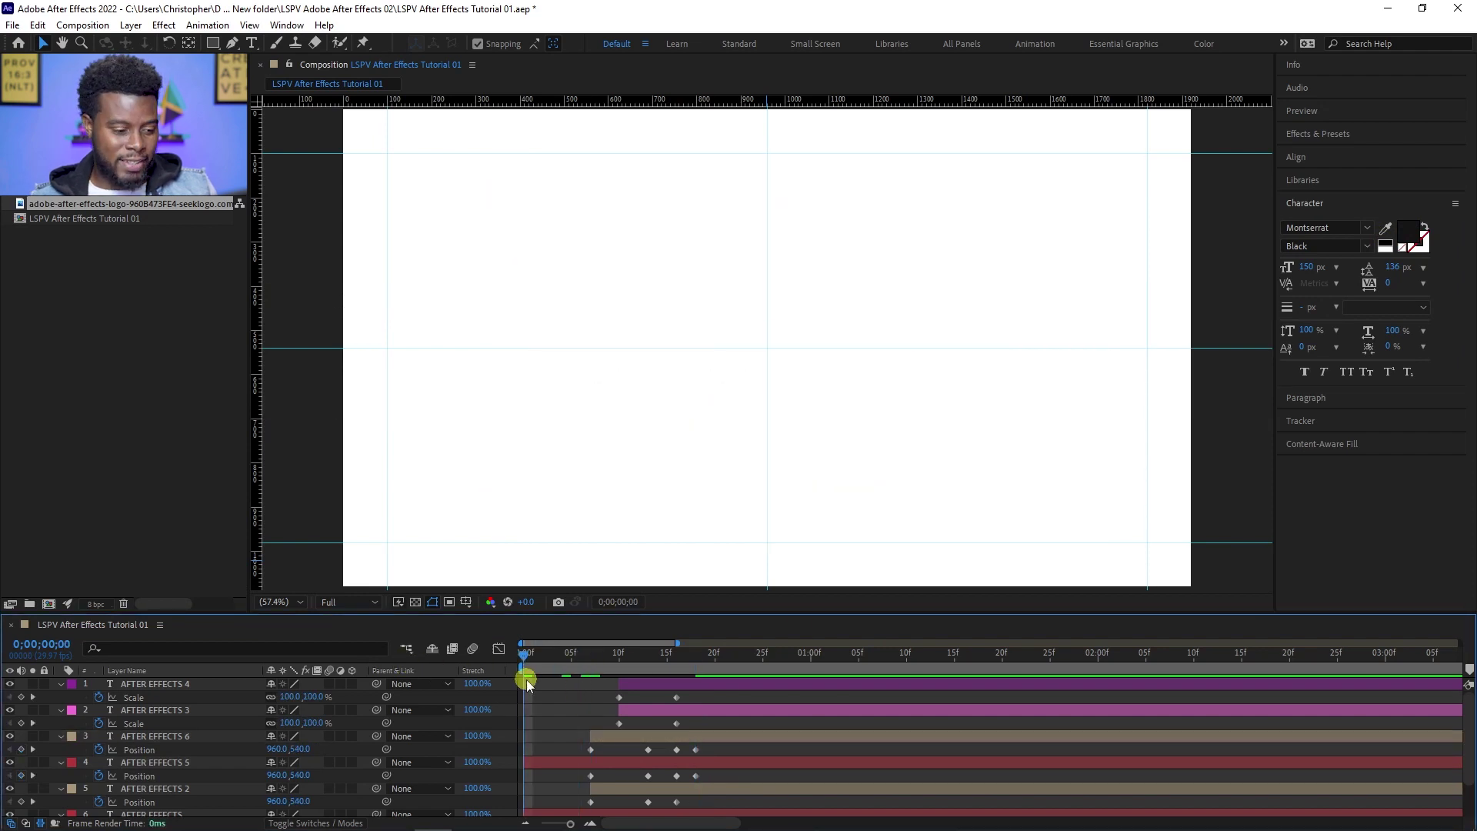
key(ctrl+s)
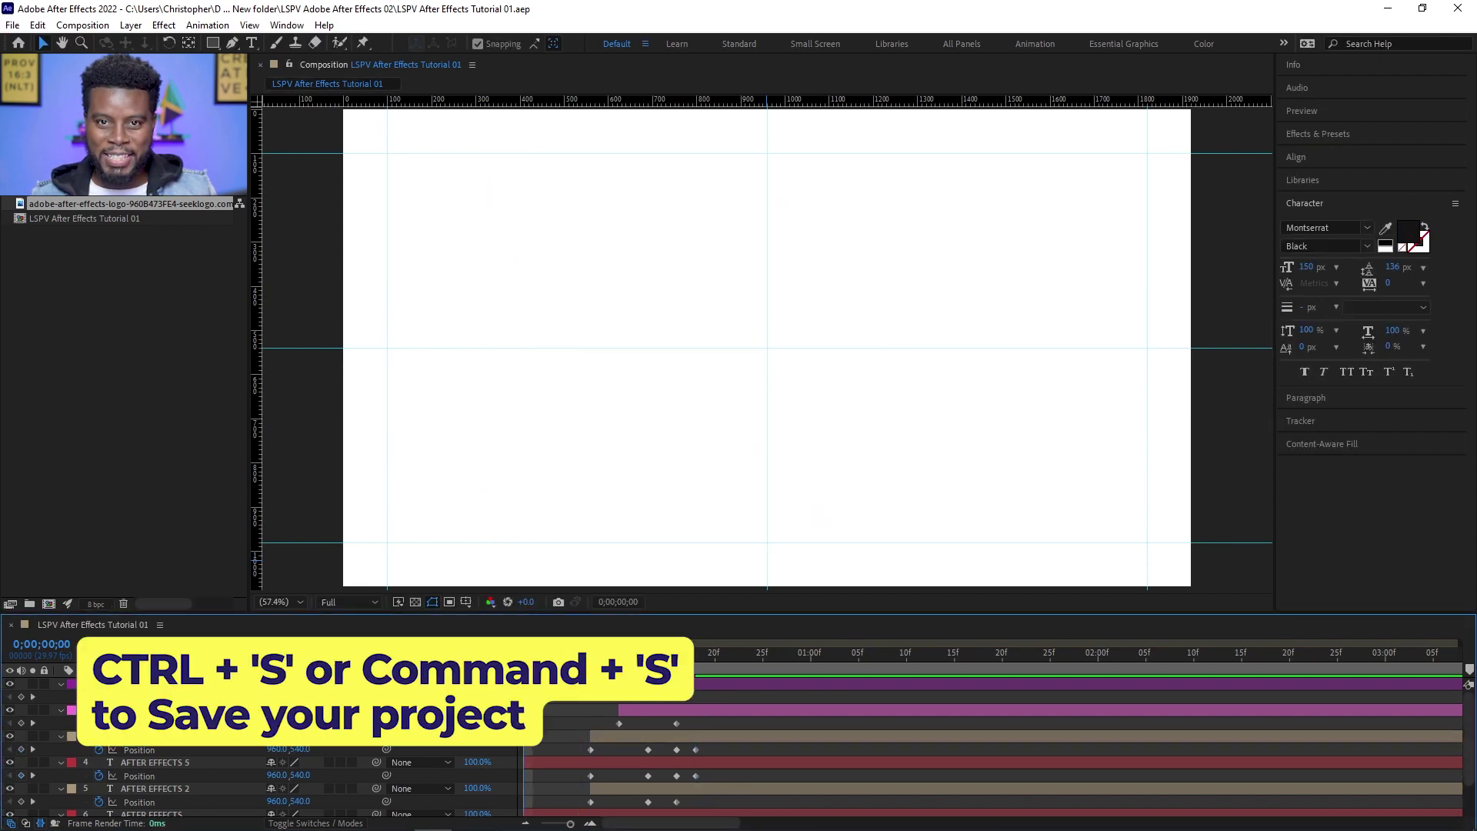
key(space)
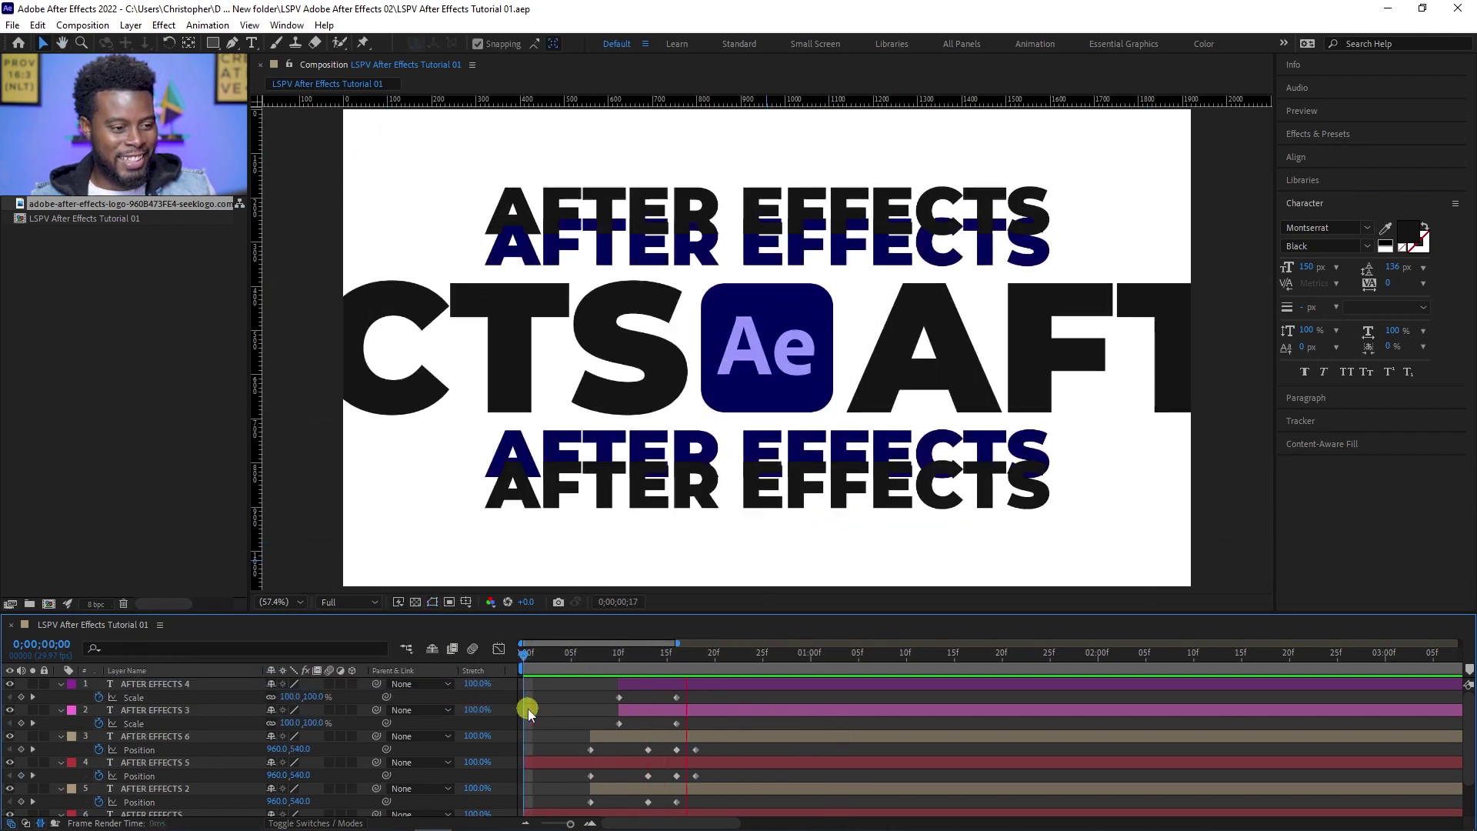
Replay the animation from the first frame to check the timing of all the text lines
drag(591, 656, 440, 684)
key(space)
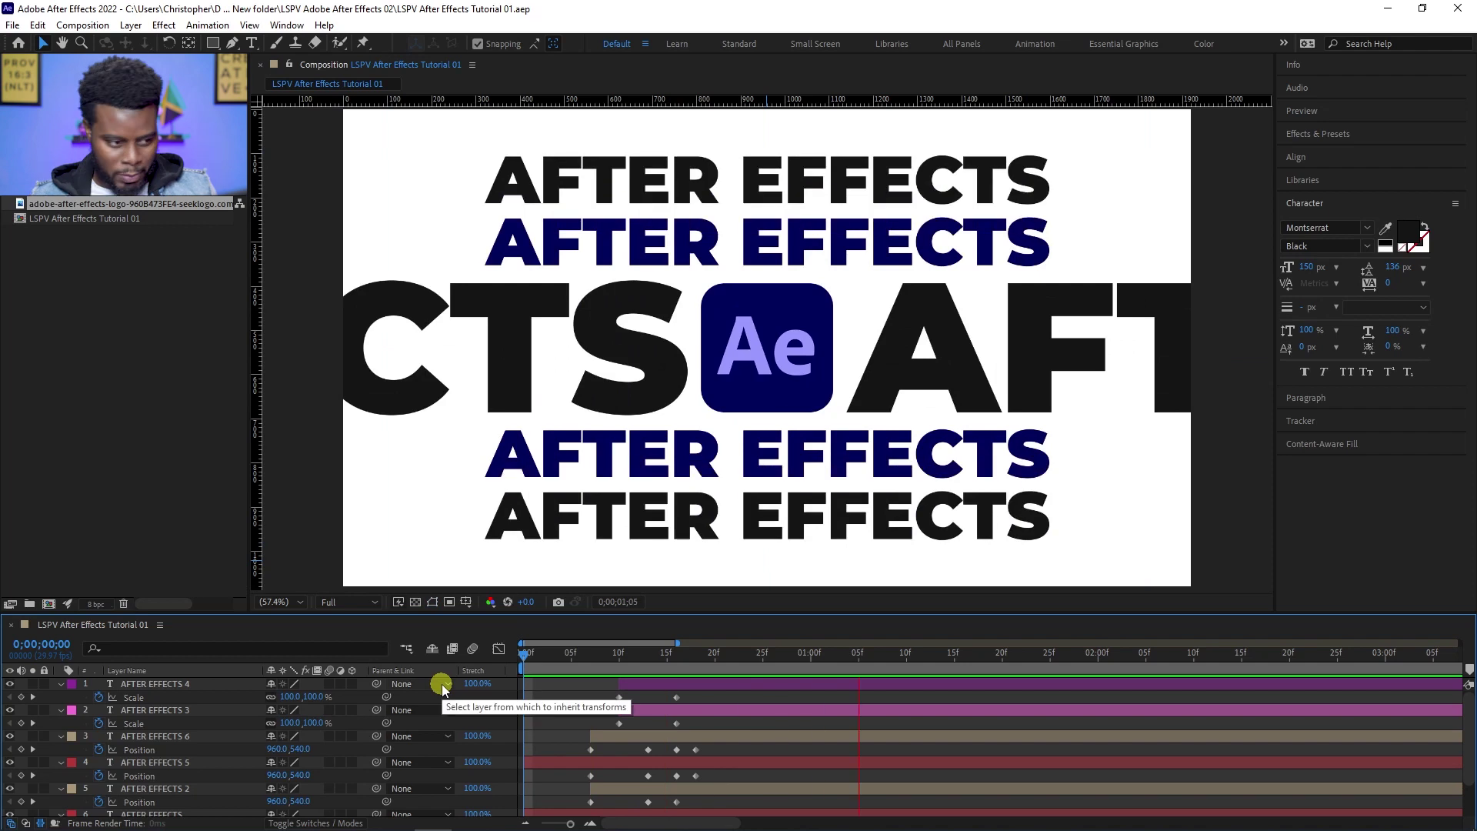
key(space)
key(space)
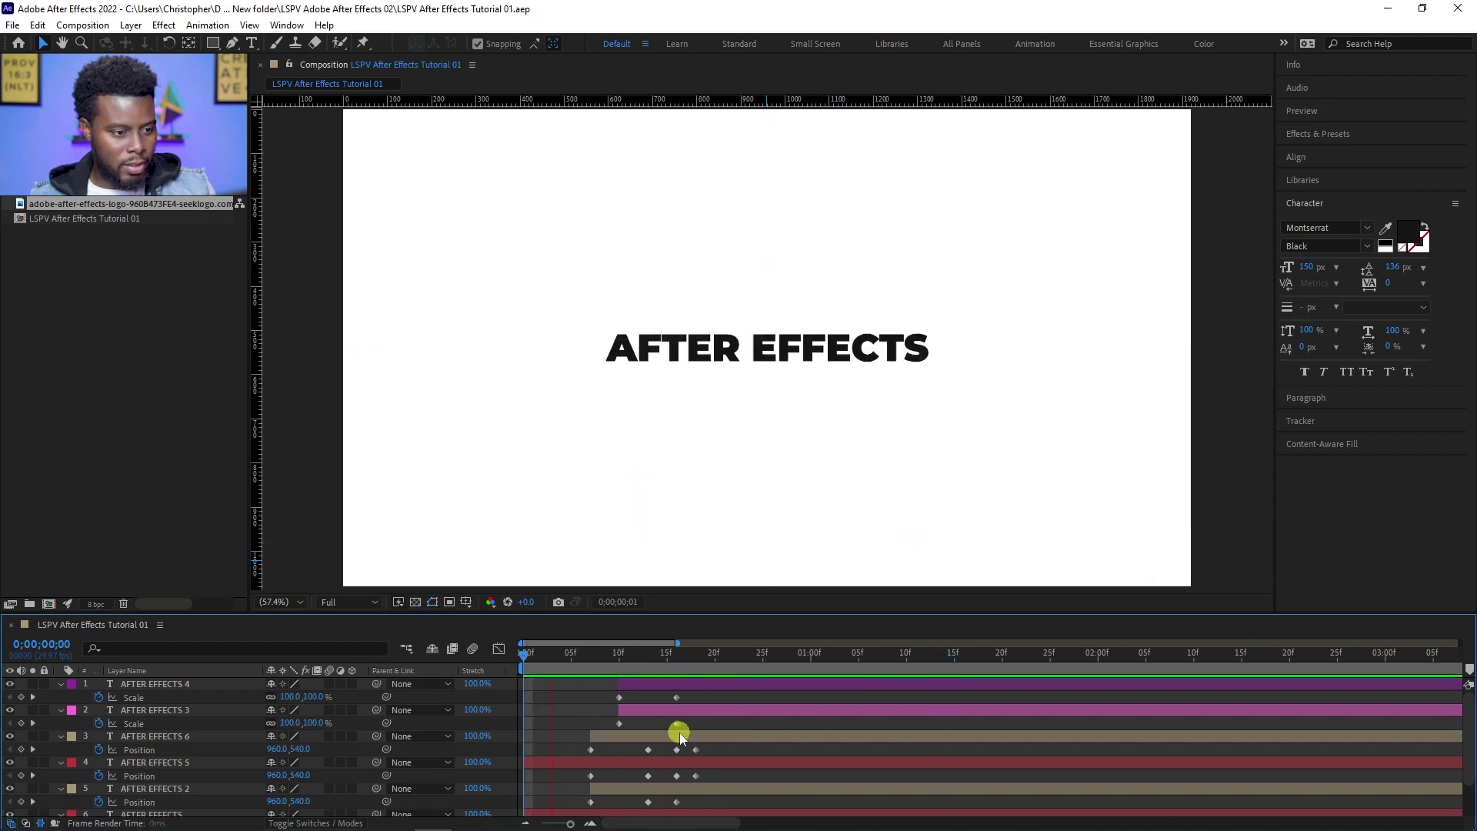
key(space)
key(space)
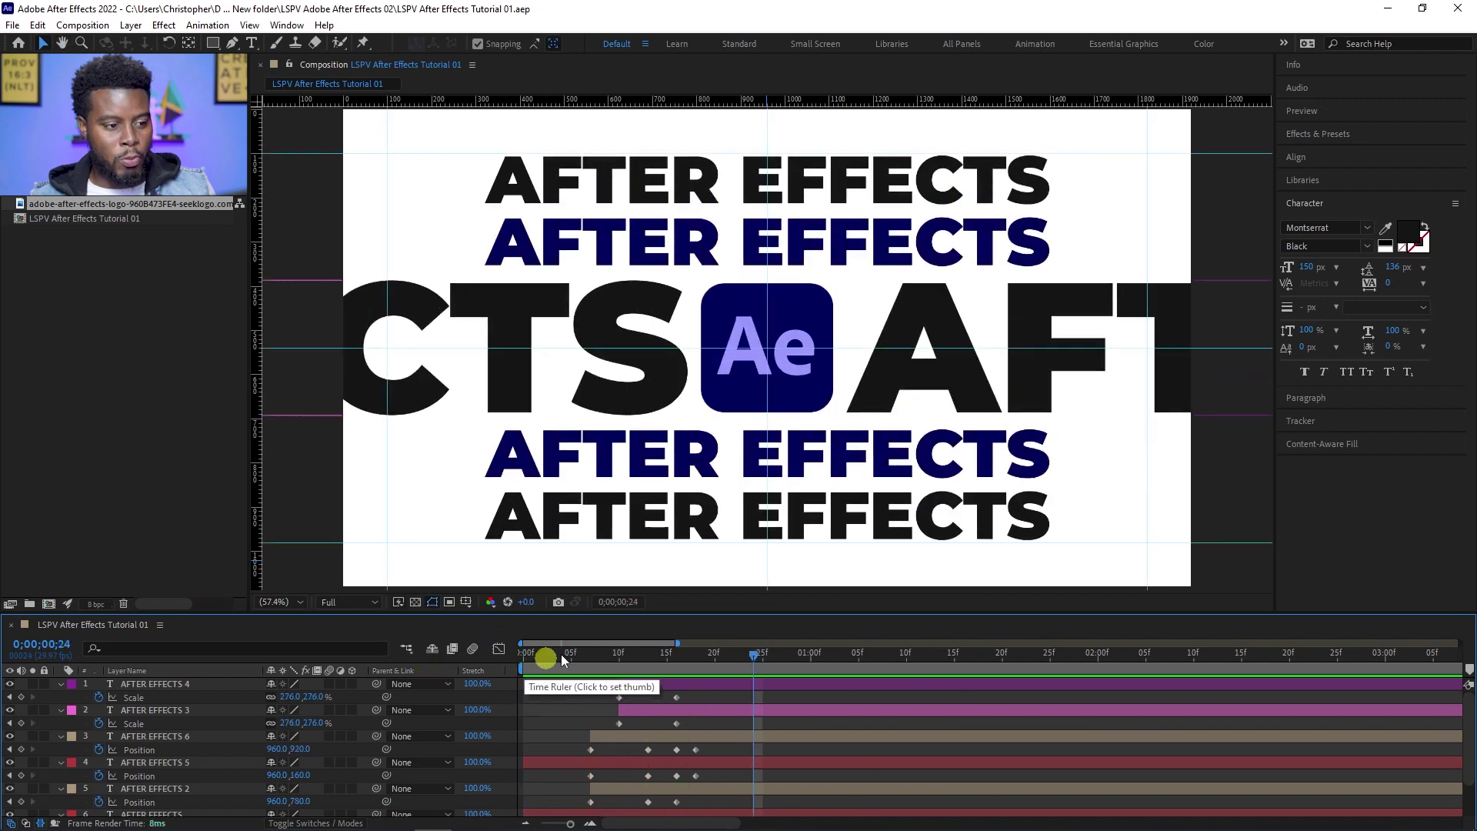
Scrub through the first 25 frames to examine how the large middle text sits beside the logo and the outer lines
click(987, 348)
click(930, 323)
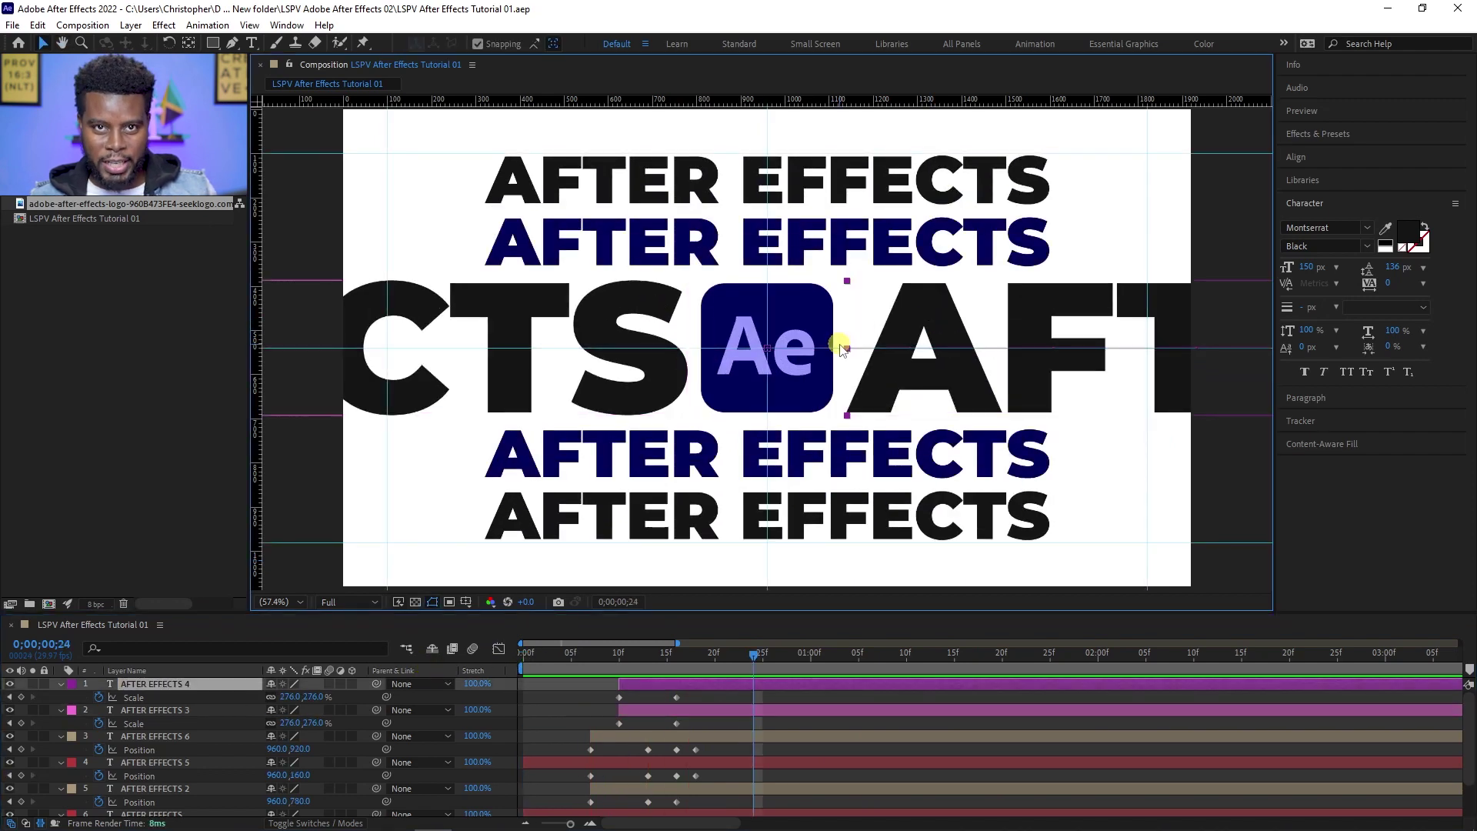
drag(754, 654, 525, 655)
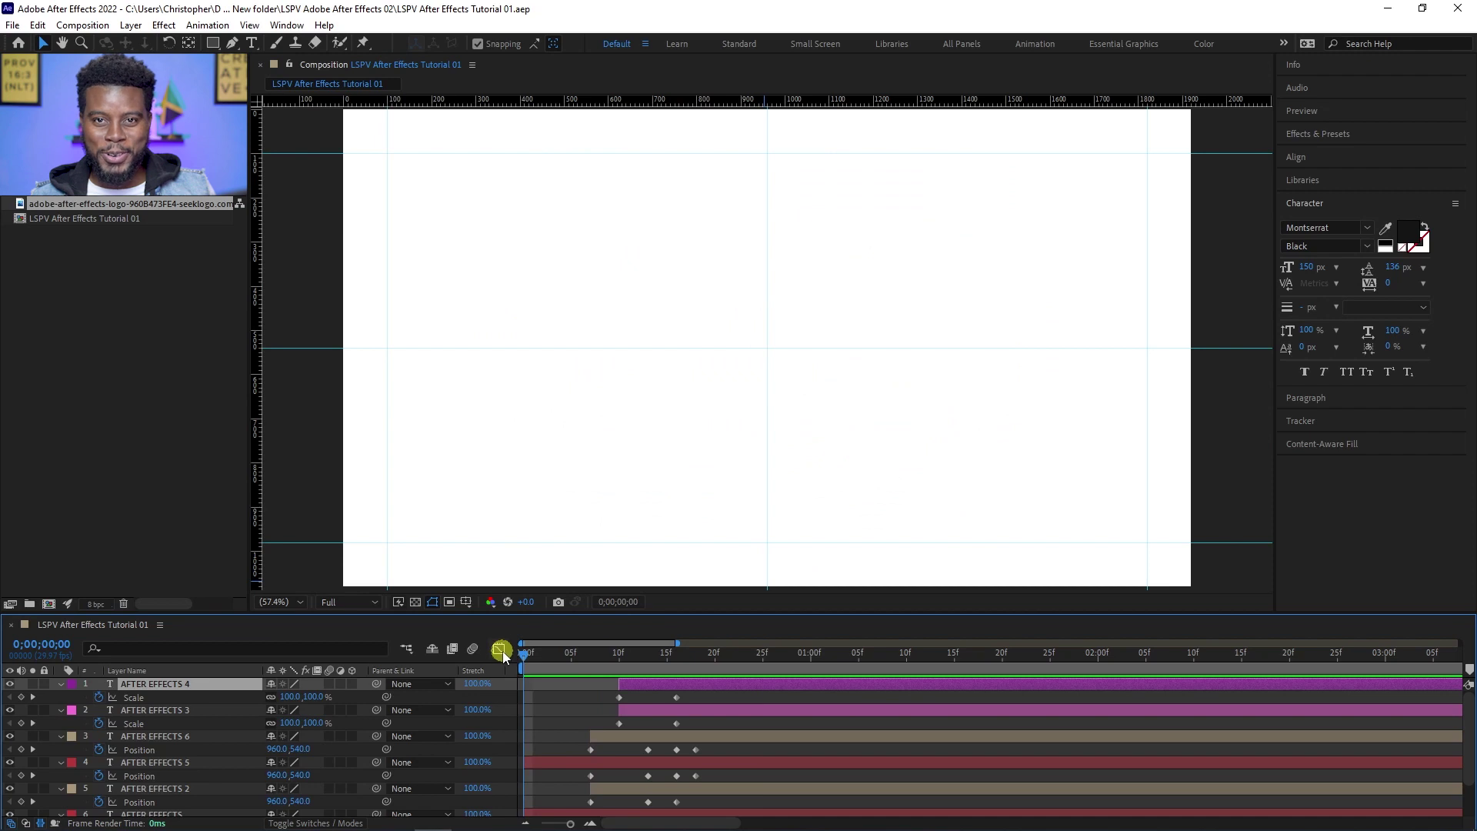
click(575, 700)
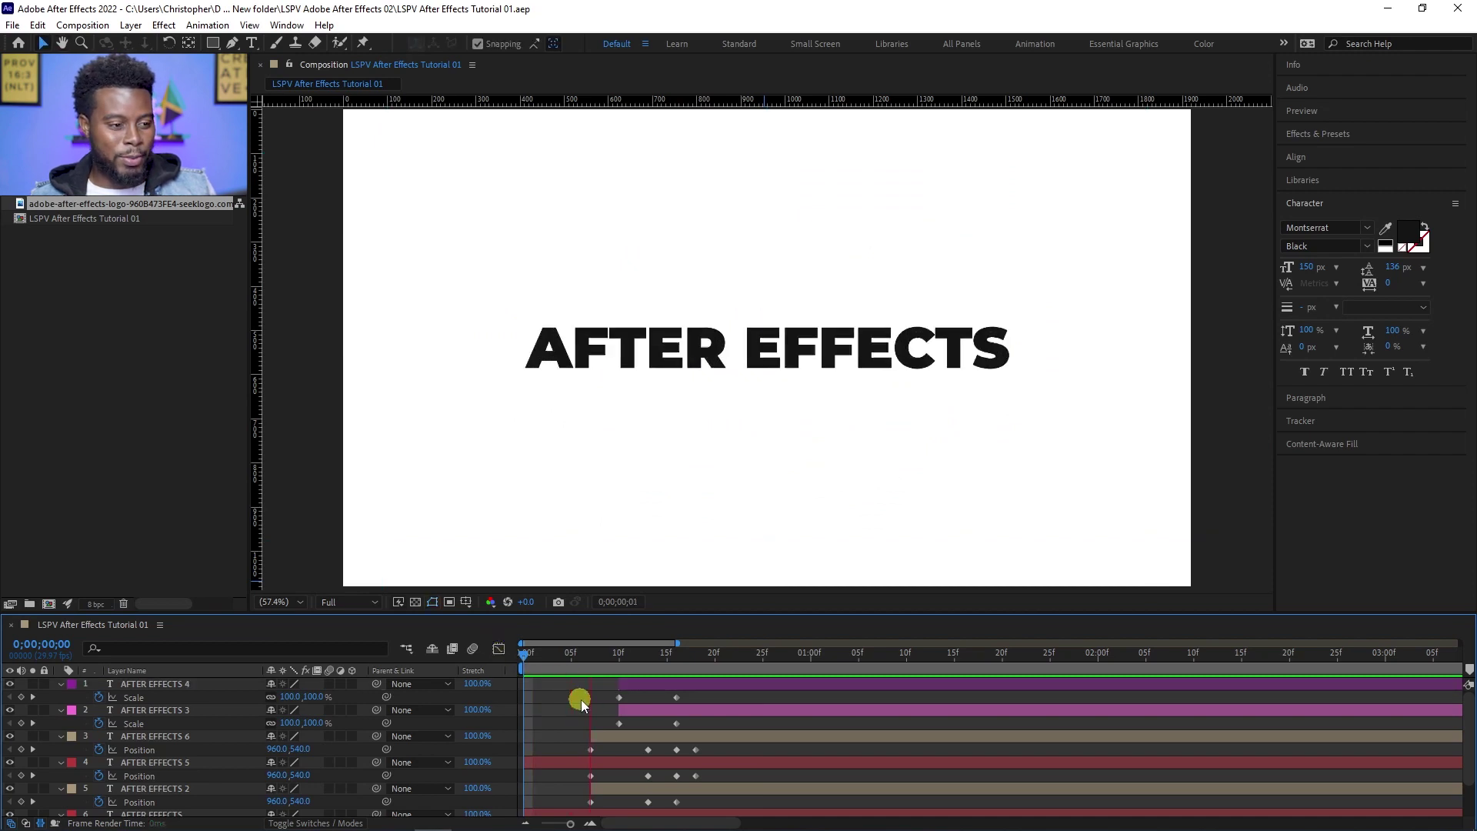
click(638, 658)
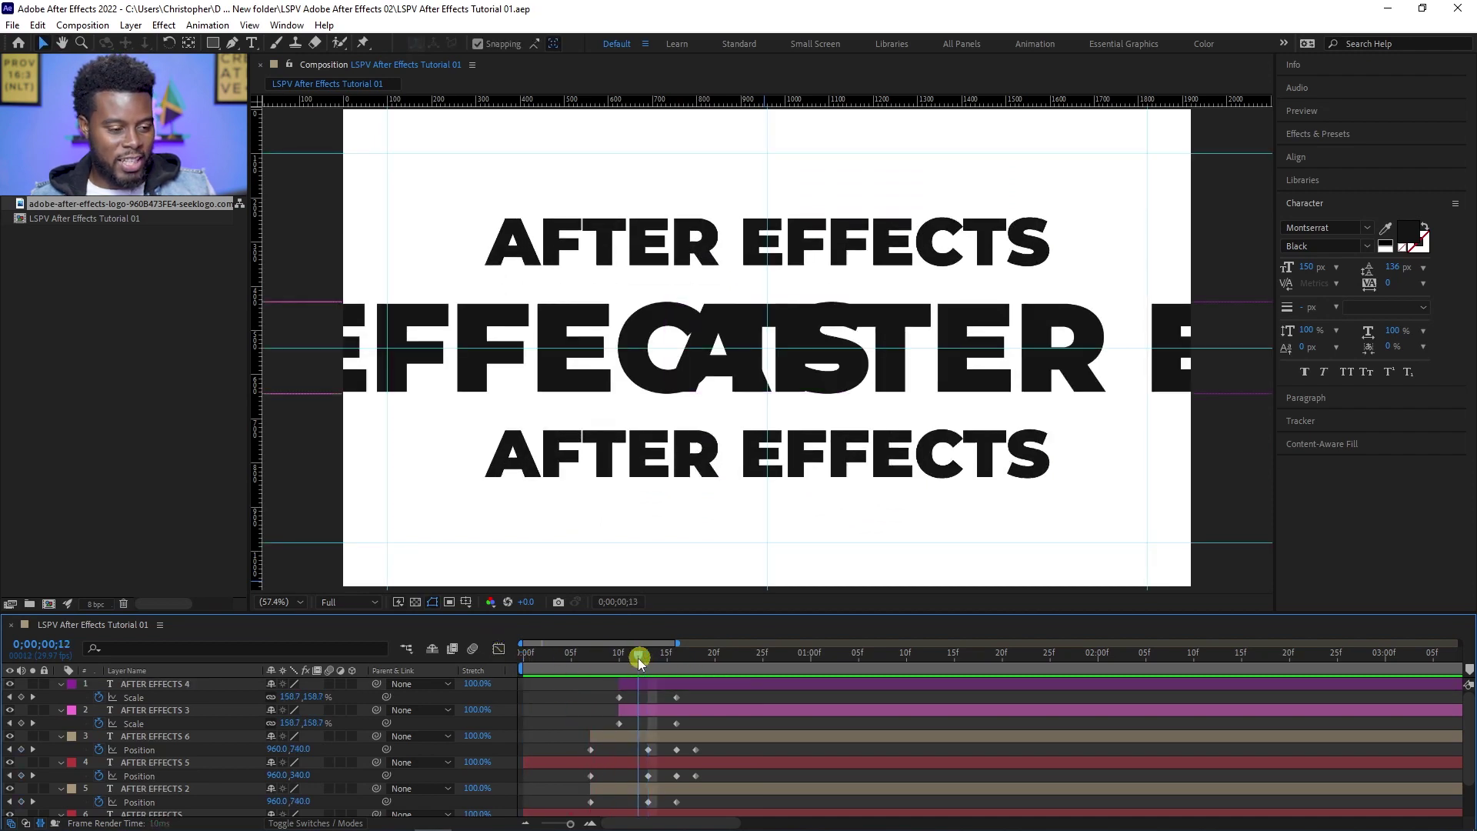
drag(639, 659, 599, 660)
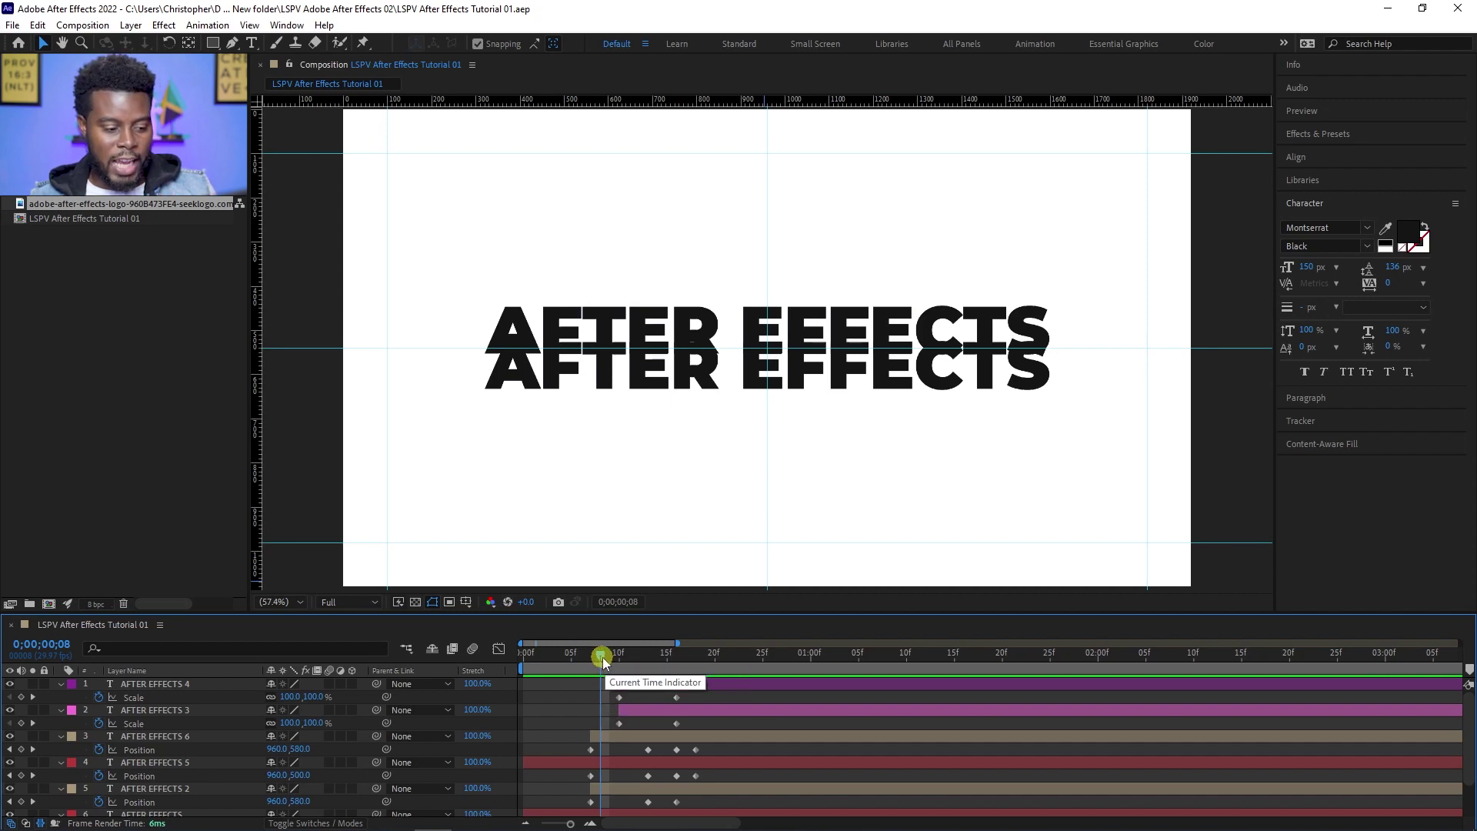
drag(602, 657, 685, 657)
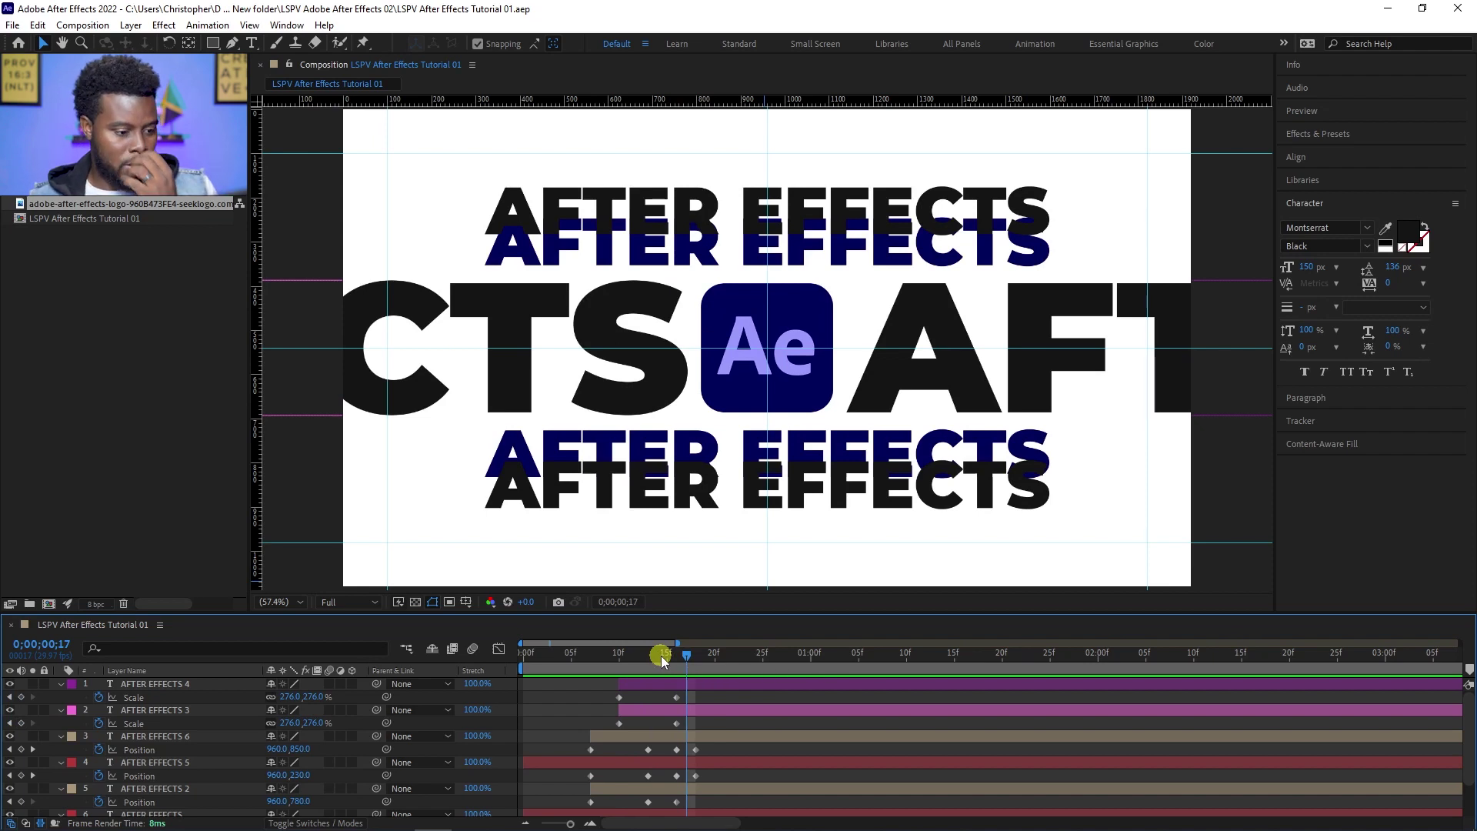
click(713, 663)
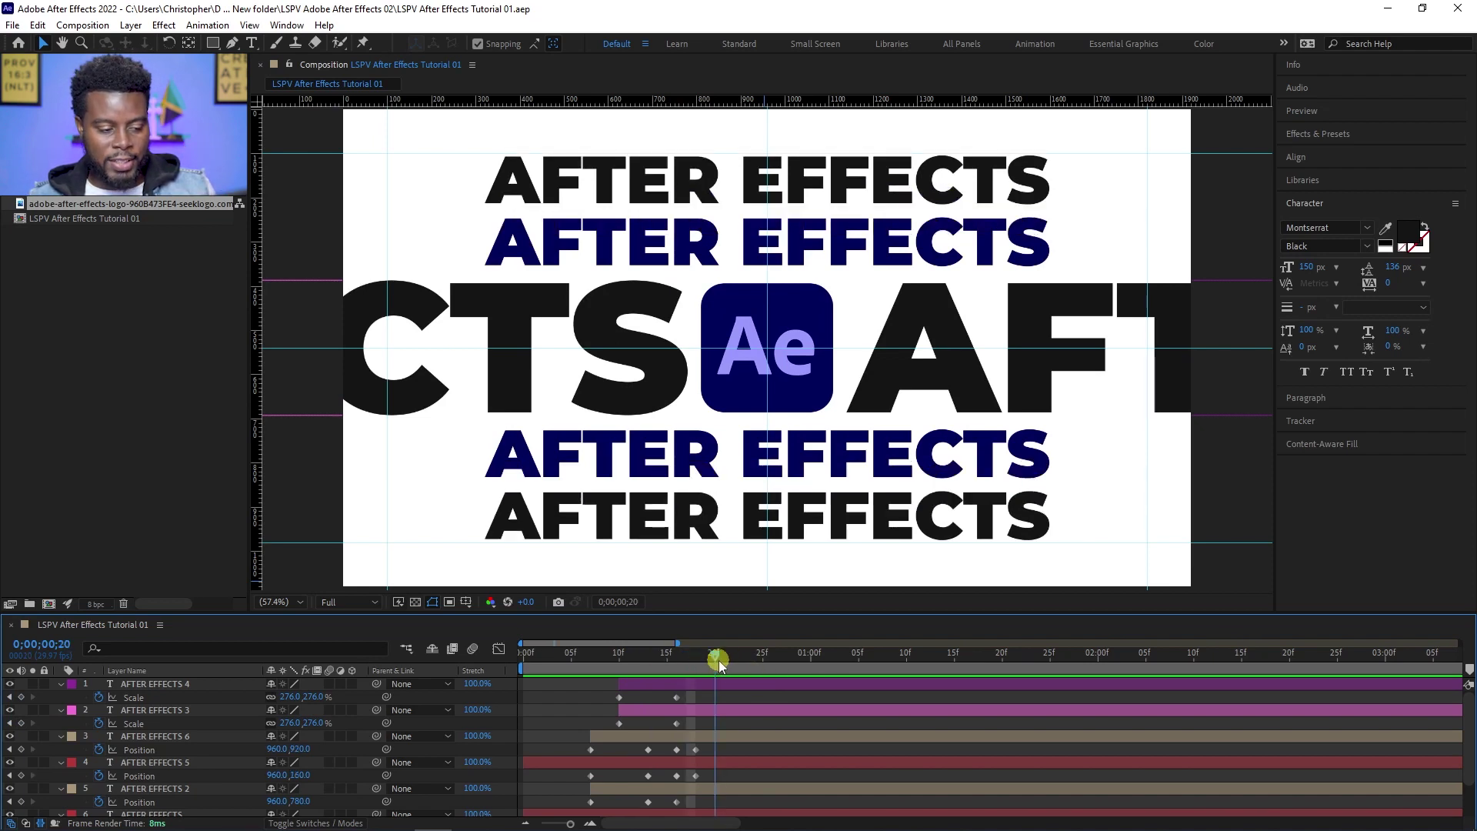
click(99, 723)
click(627, 726)
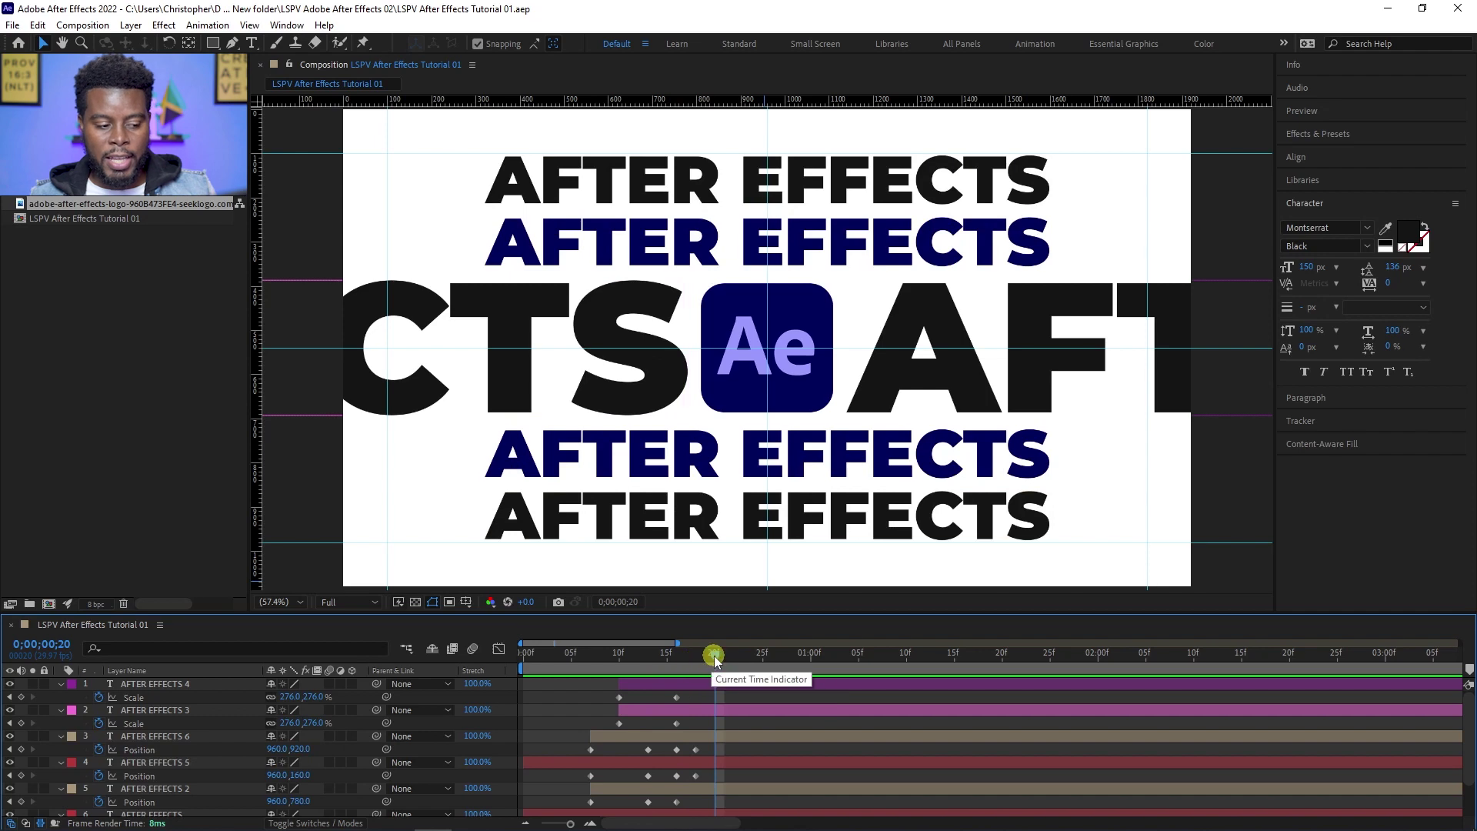
click(762, 656)
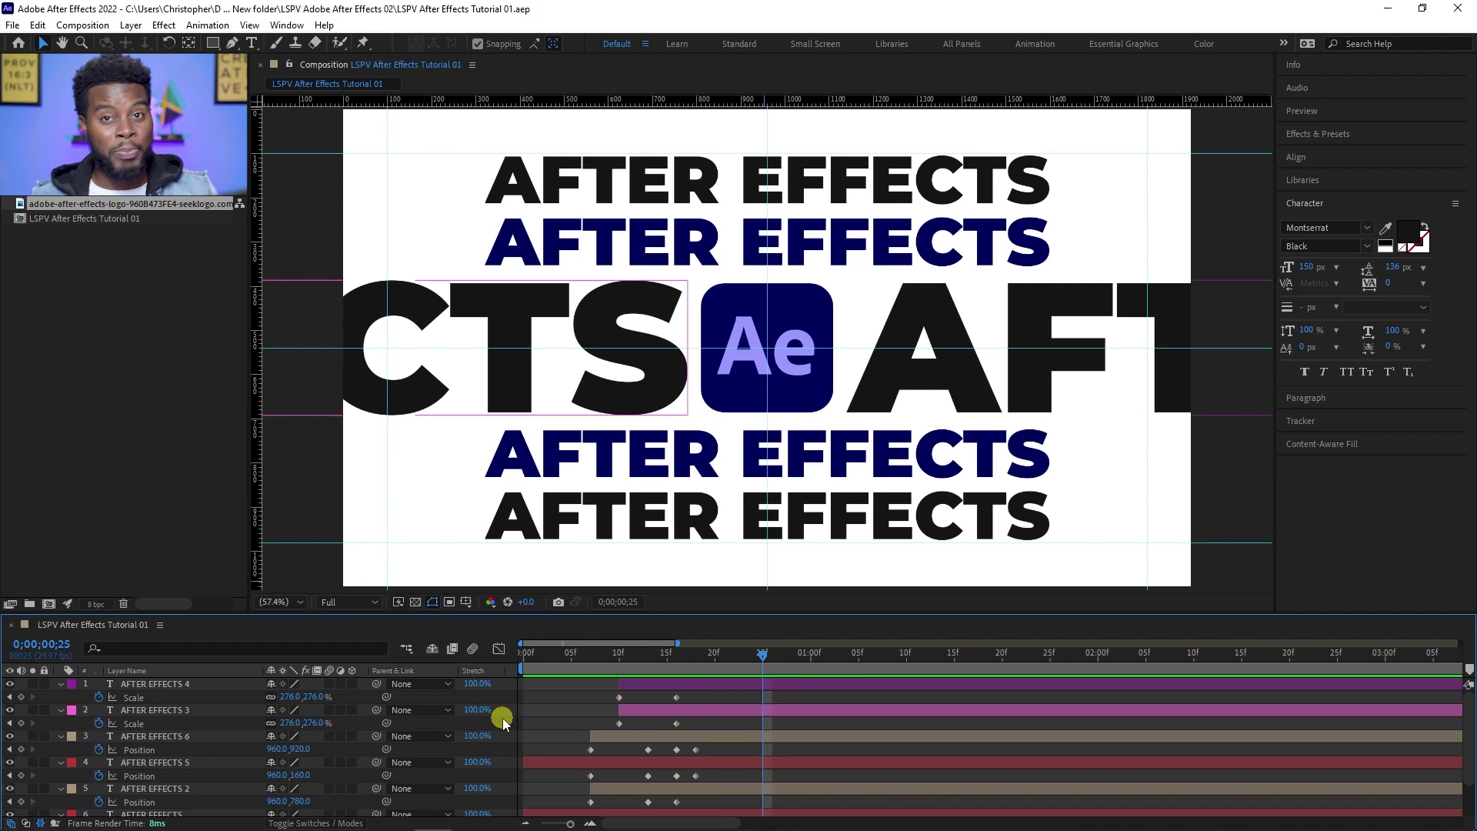
click(705, 653)
click(623, 311)
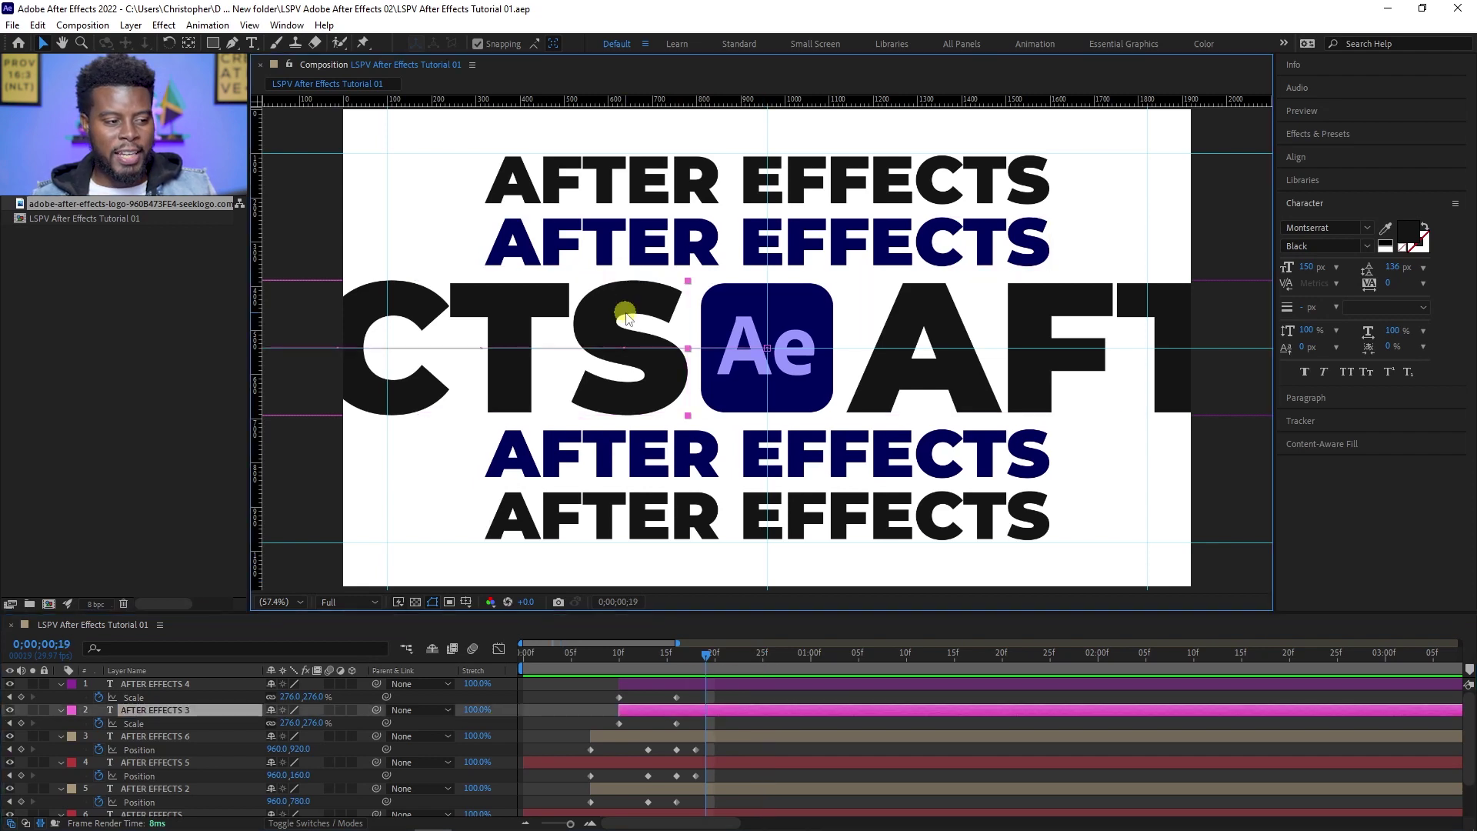
click(902, 331)
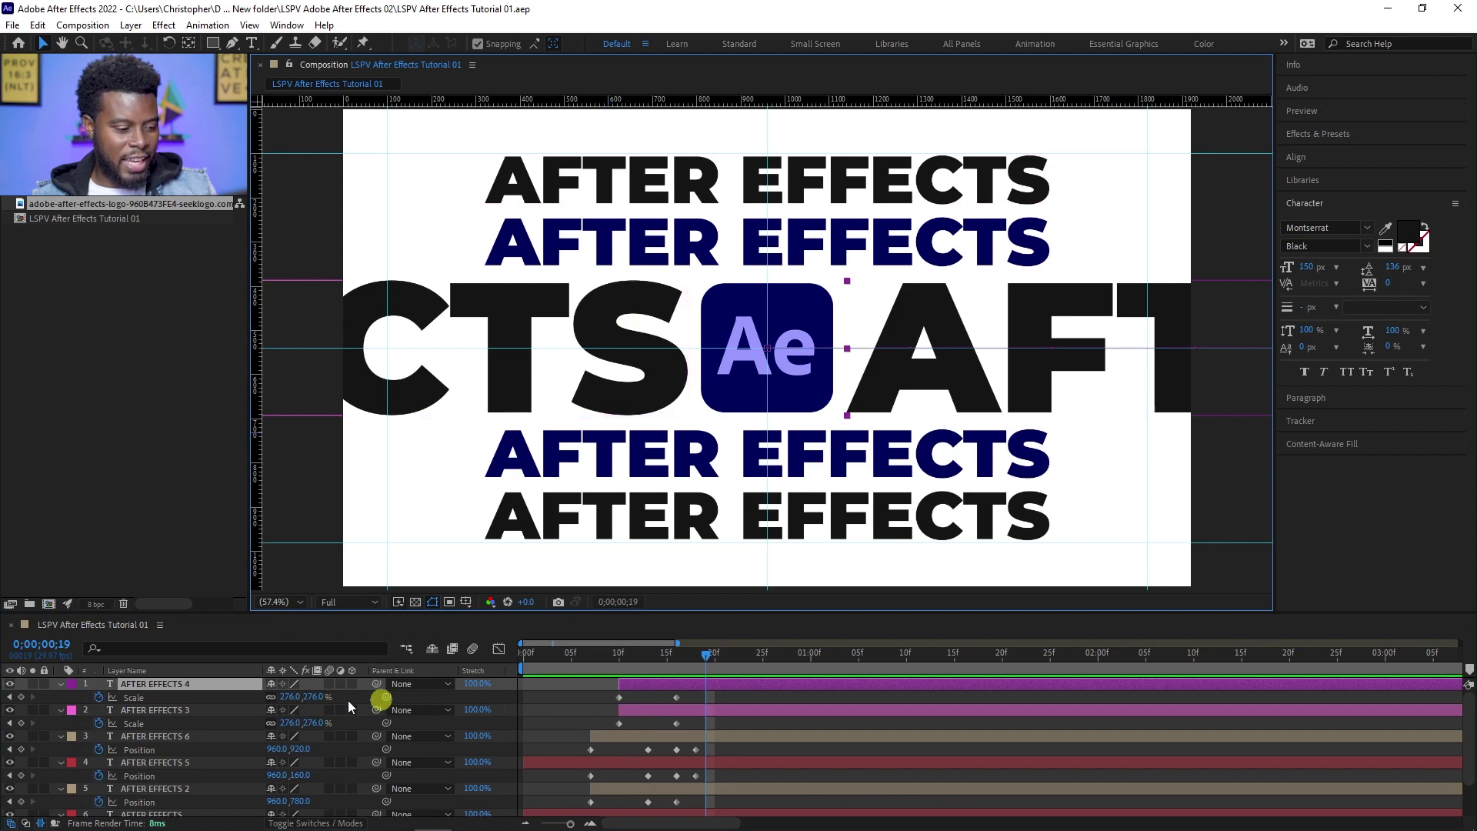
At frame 16, set the scale of the AFTER EFFECTS 3 layer to 100%
drag(689, 664, 678, 662)
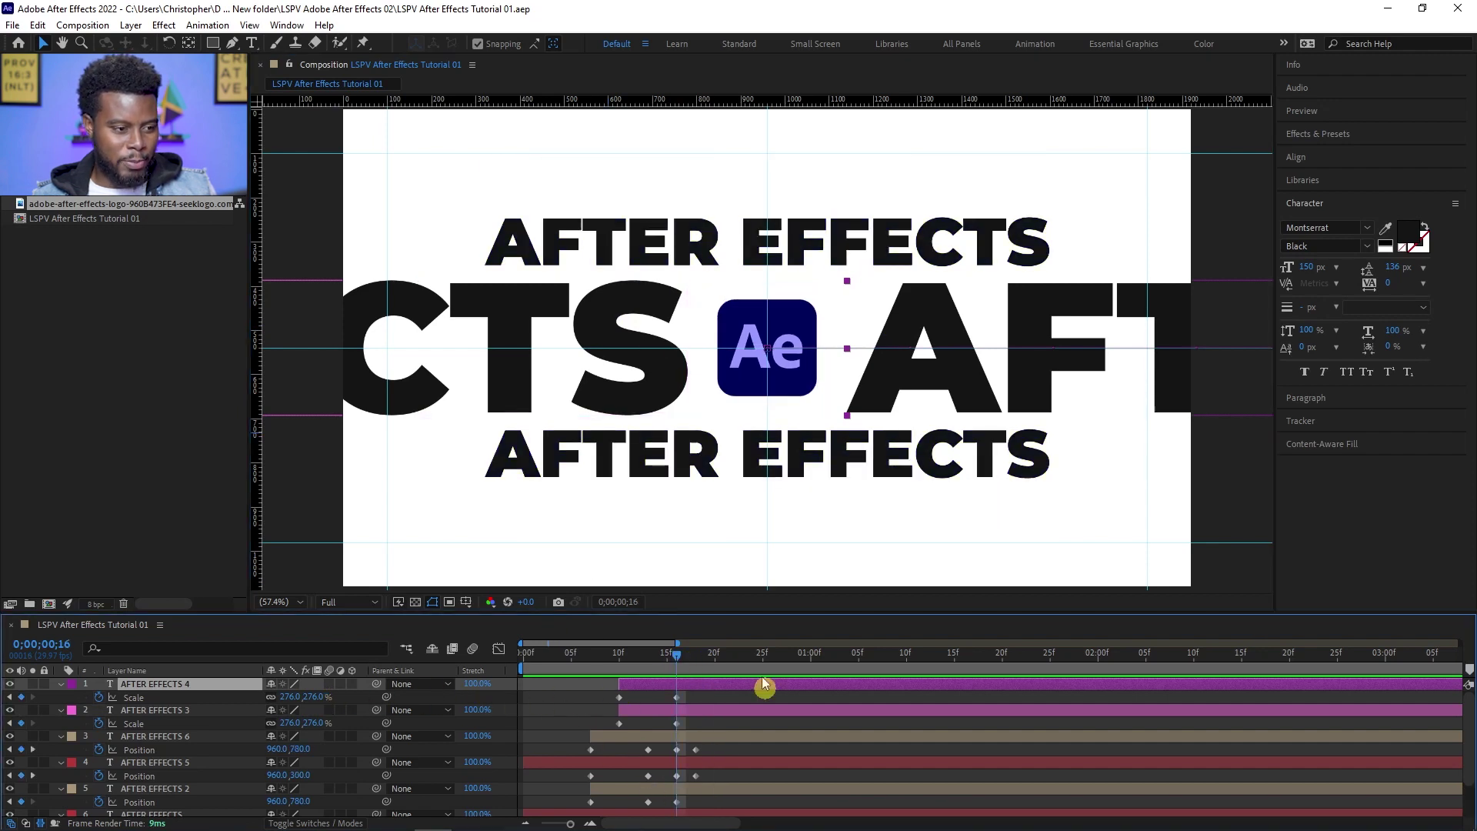
click(635, 322)
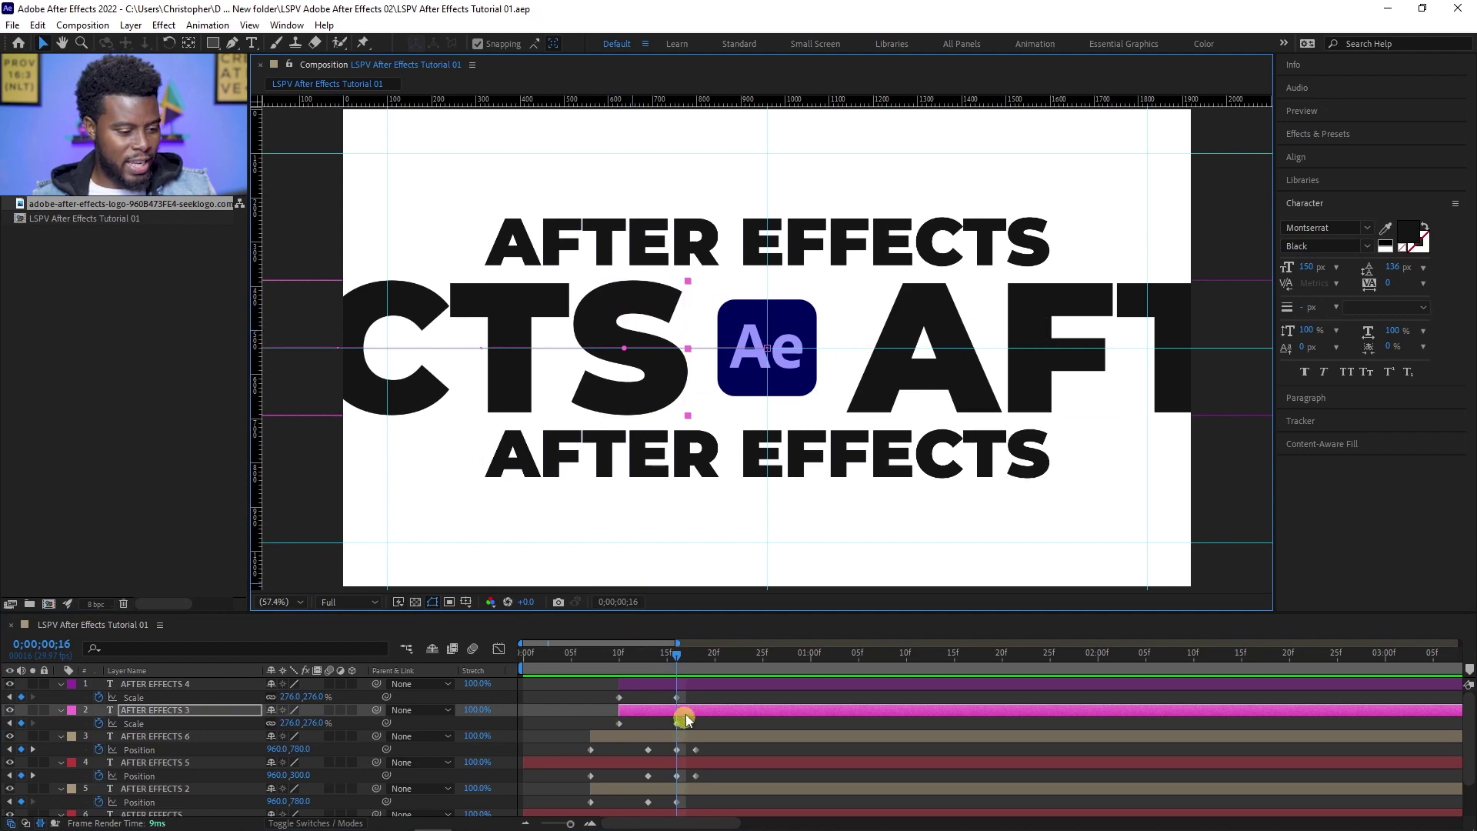
click(290, 723)
text(10)
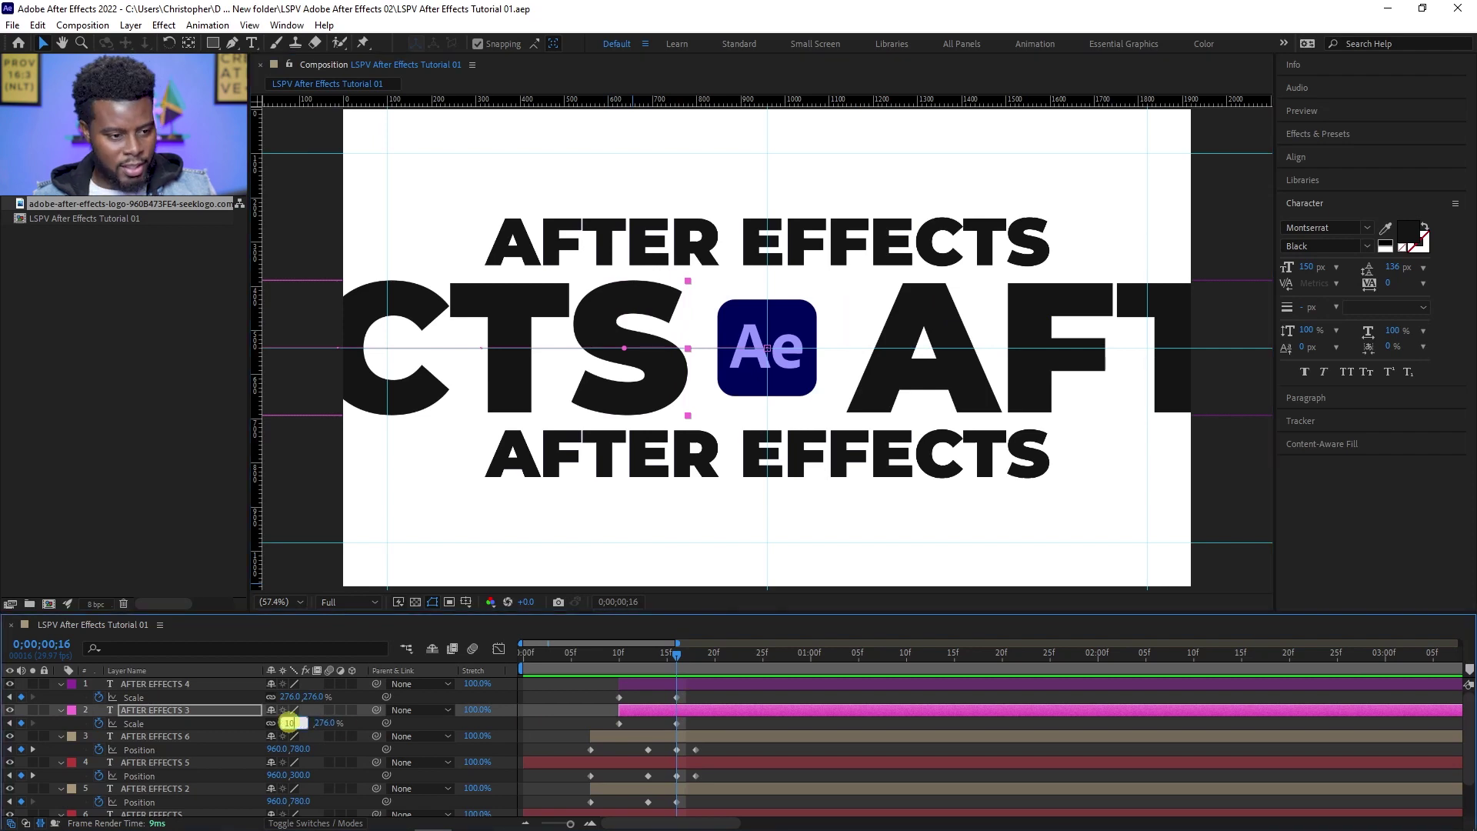
text(0)
key(Return)
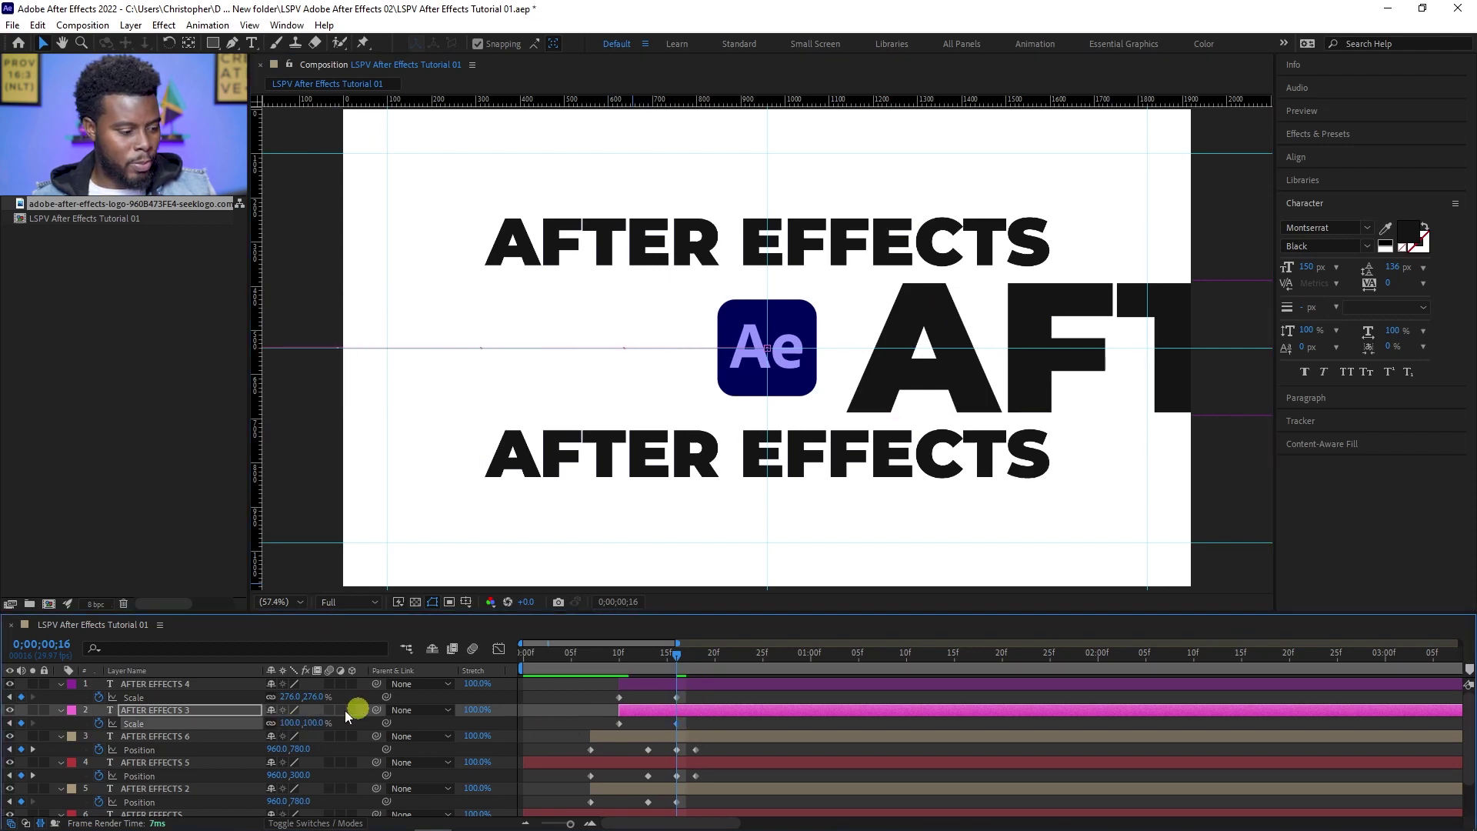
At frame 16, move the AFTER EFFECTS 3 layer horizontally to position 156, 540, on the logo's left side
key(p)
key(shift+Right)
key(shift+Right)
key(shift+Right)
key(shift+Right)
key(shift+Right)
key(shift+Right)
key(shift+Right)
key(shift+Right)
key(shift+Right)
key(shift+Right)
key(shift+Right)
key(shift+Right)
key(shift+Right)
key(shift+Right)
key(shift+Right)
key(shift+Right)
key(shift+Right)
key(shift+Right)
key(shift+Right)
key(shift+Right)
key(shift+Right)
key(shift+Right)
key(shift+Right)
key(shift+Right)
key(shift+Right)
key(shift+Right)
key(shift+Right)
key(shift+Right)
key(shift+Right)
key(shift+Right)
key(shift+Right)
key(shift+Right)
key(shift+Right)
key(shift+Right)
key(shift+Right)
key(shift+Right)
key(shift+Right)
key(shift+Right)
key(shift+Right)
key(shift+Right)
key(shift+Left)
key(shift+Left)
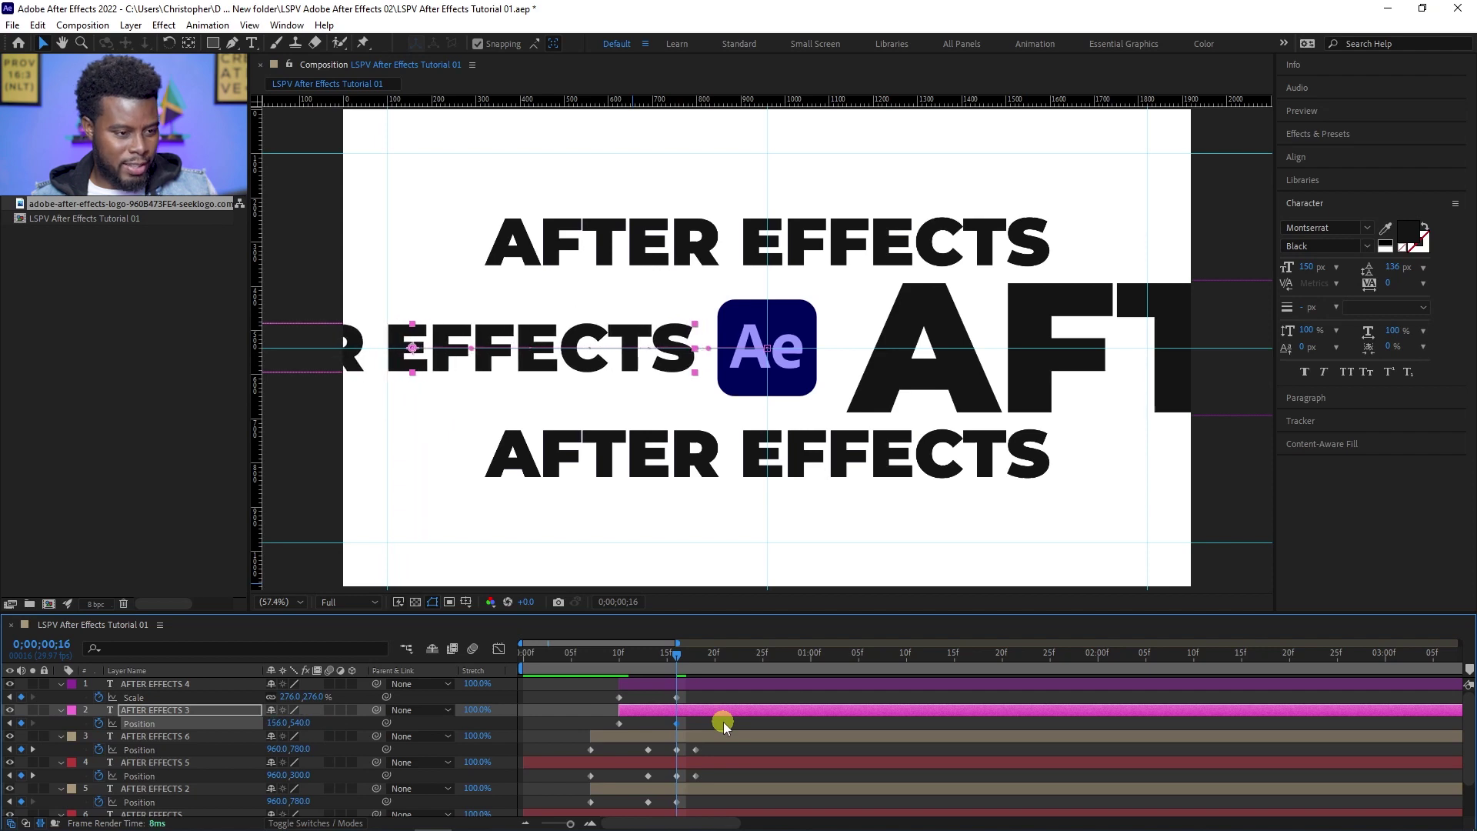
At frame 16, set the AFTER EFFECTS 4 layer's scale to 100% and its position to 1764, 540
click(943, 339)
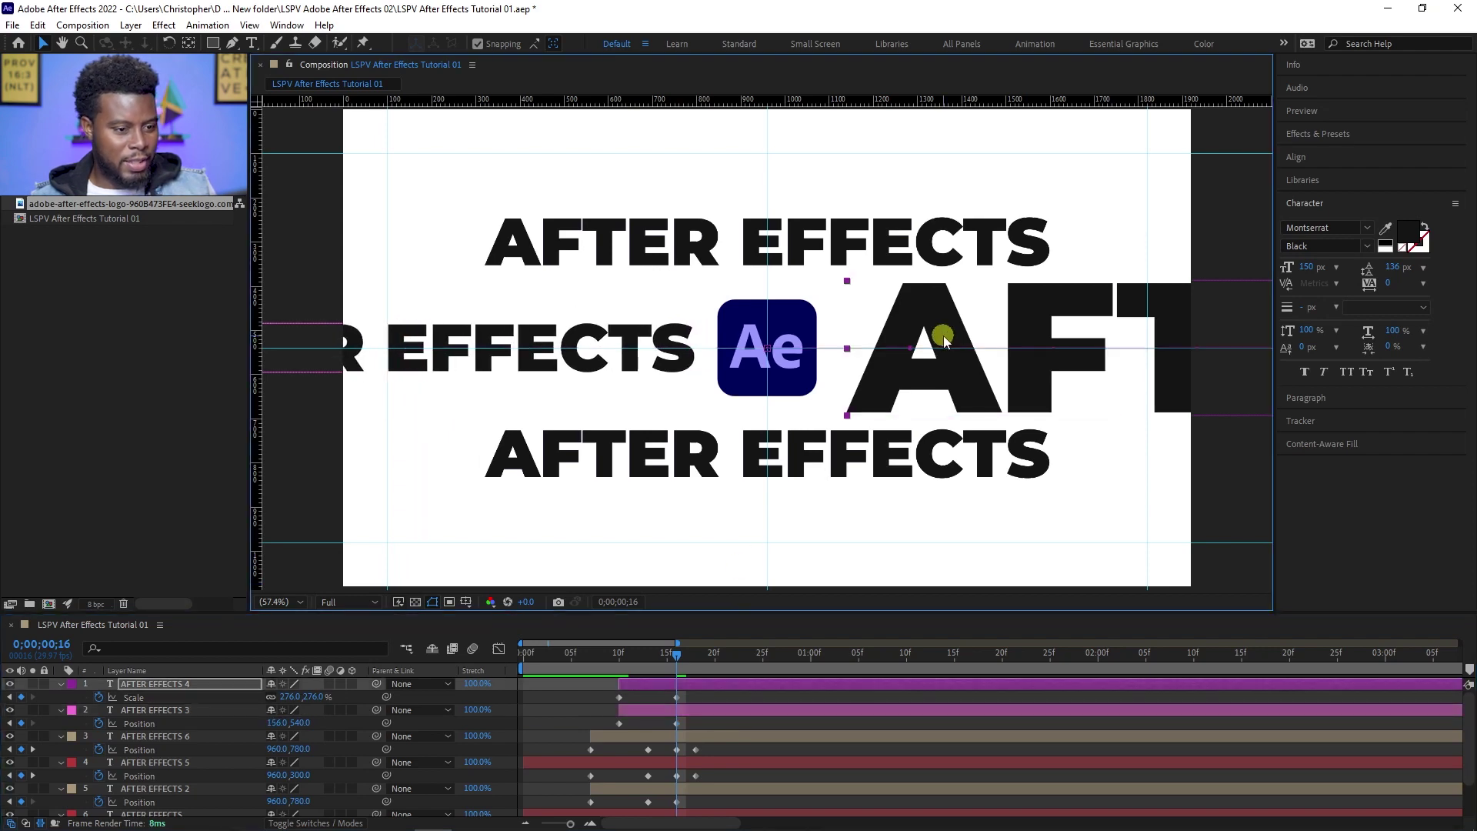
click(291, 696)
text(100)
key(Return)
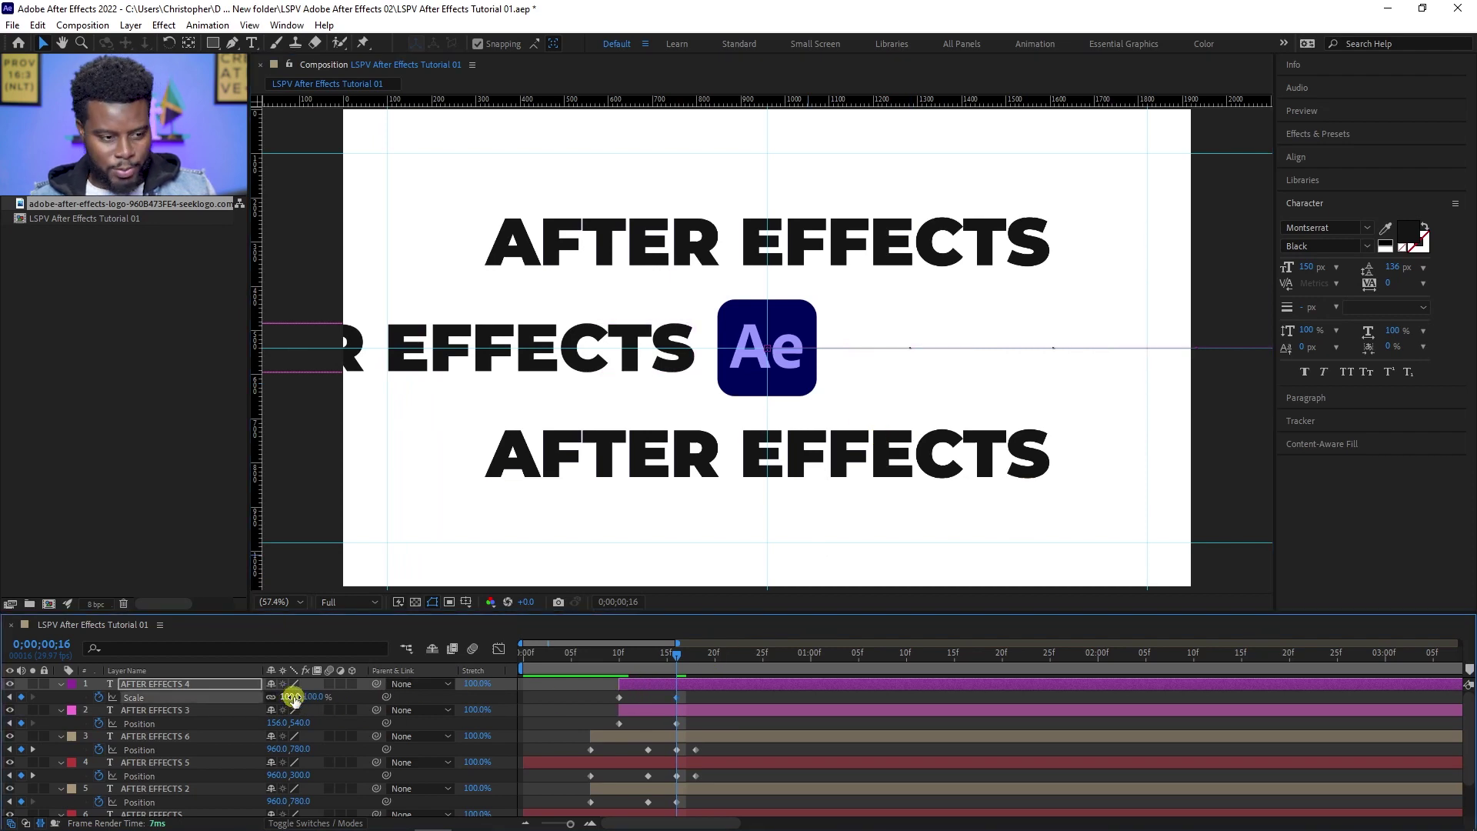
key(p)
drag(294, 697, 294, 697)
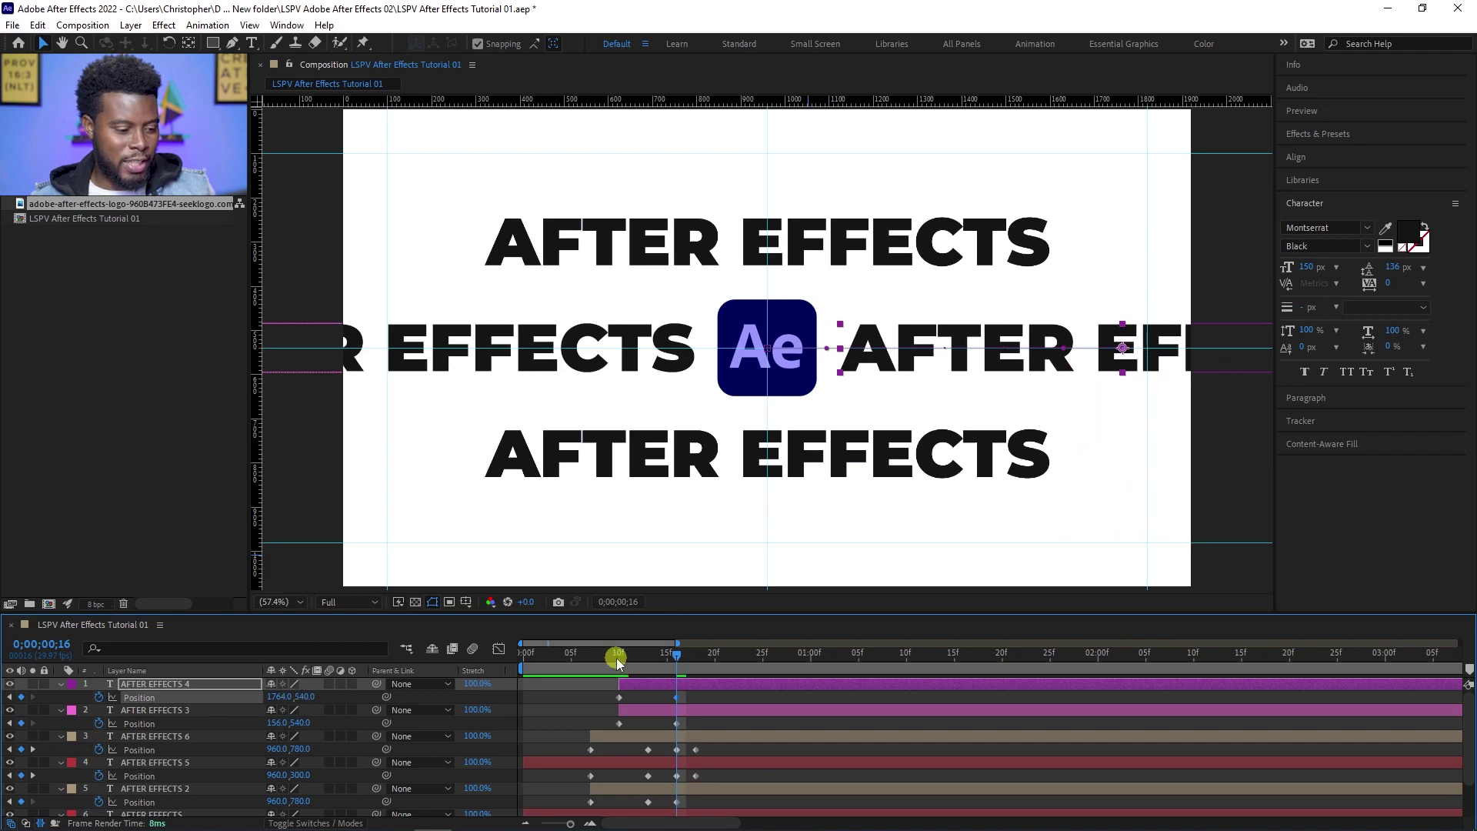
Save the project and preview the animation with the smaller middle text from the first frame
drag(616, 658, 494, 661)
click(592, 700)
key(ctrl+s)
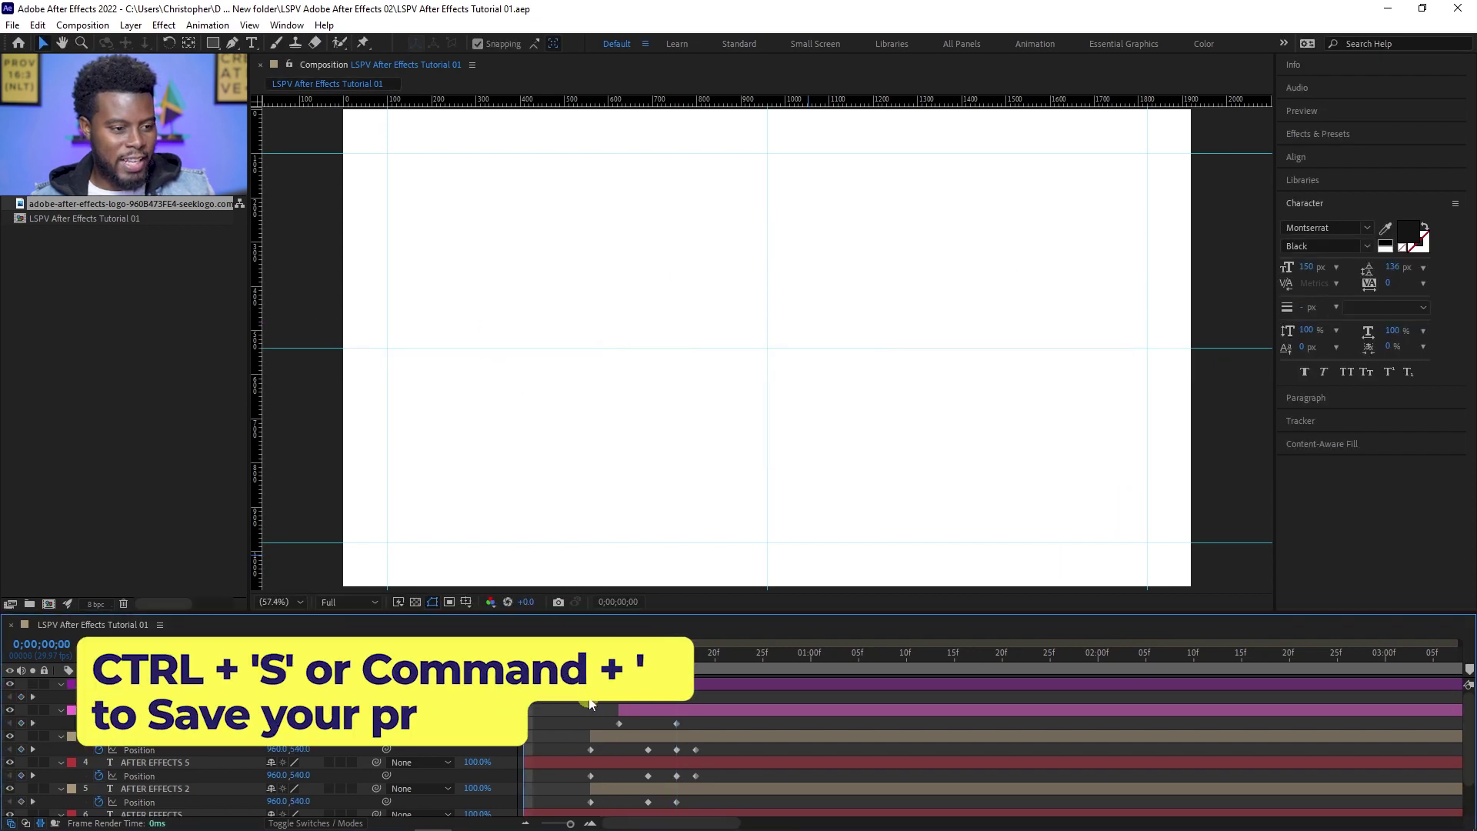
key(End)
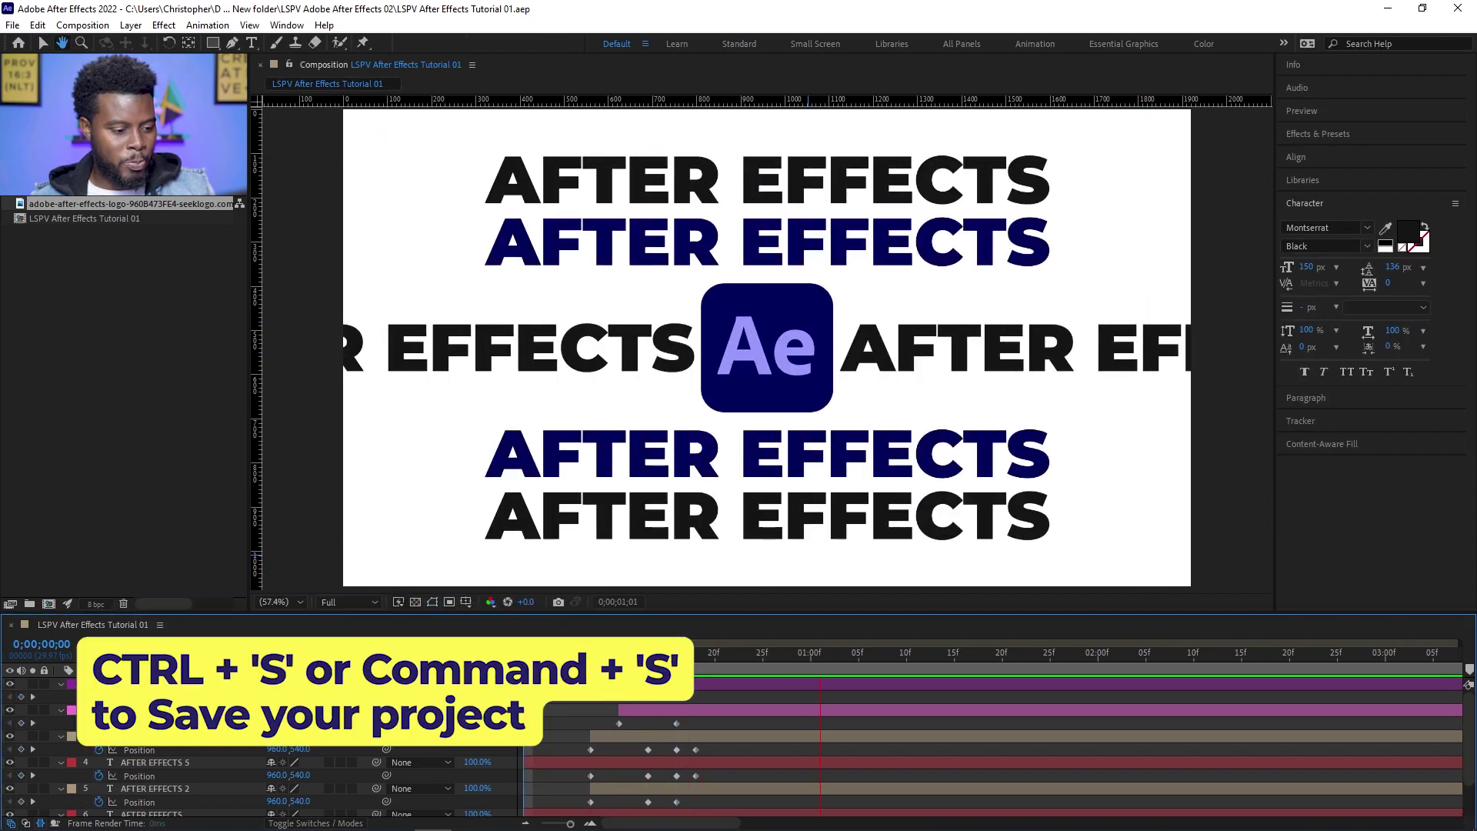
click(602, 662)
drag(601, 662, 446, 648)
key(space)
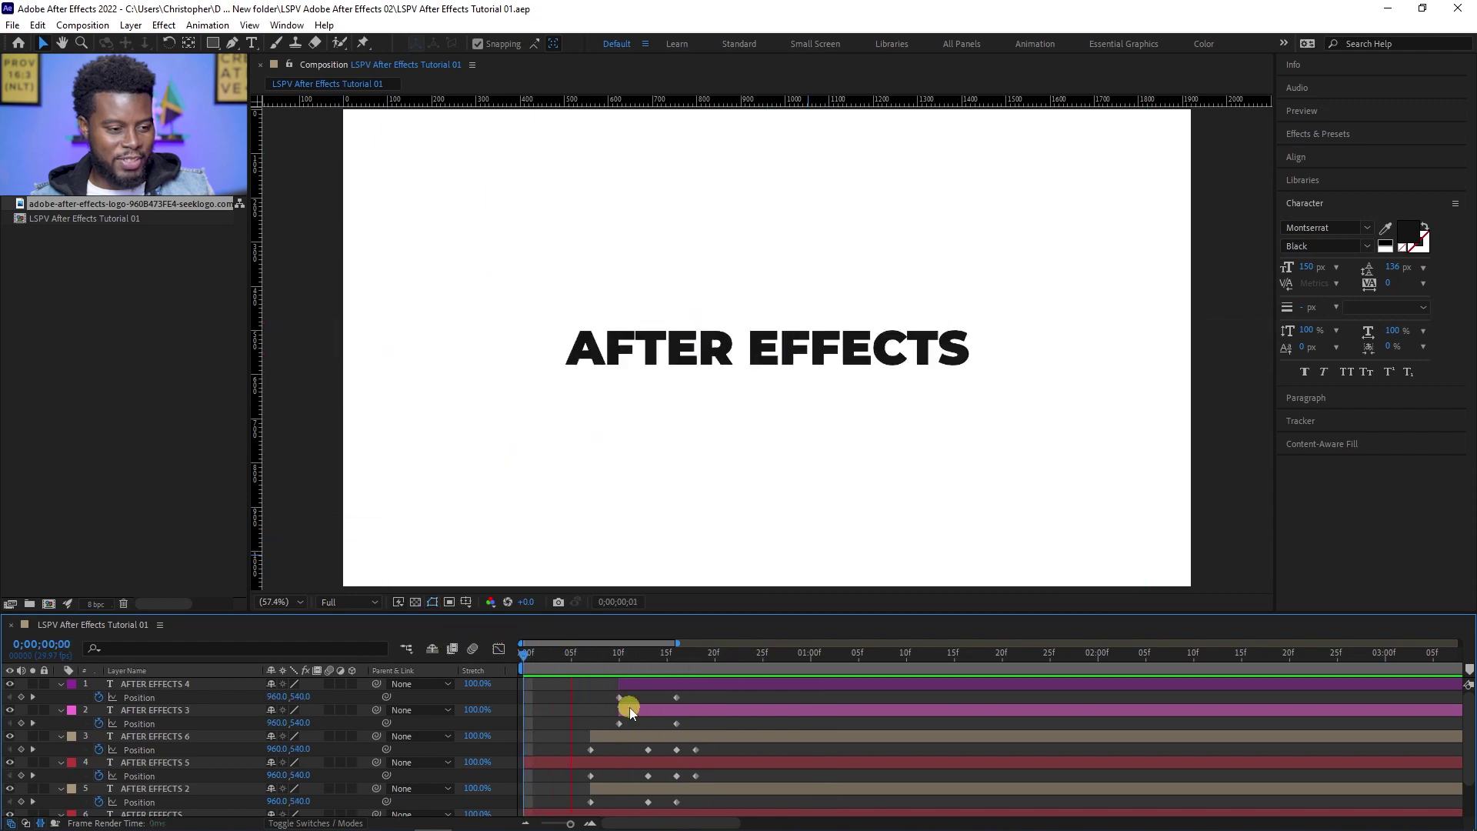
click(629, 708)
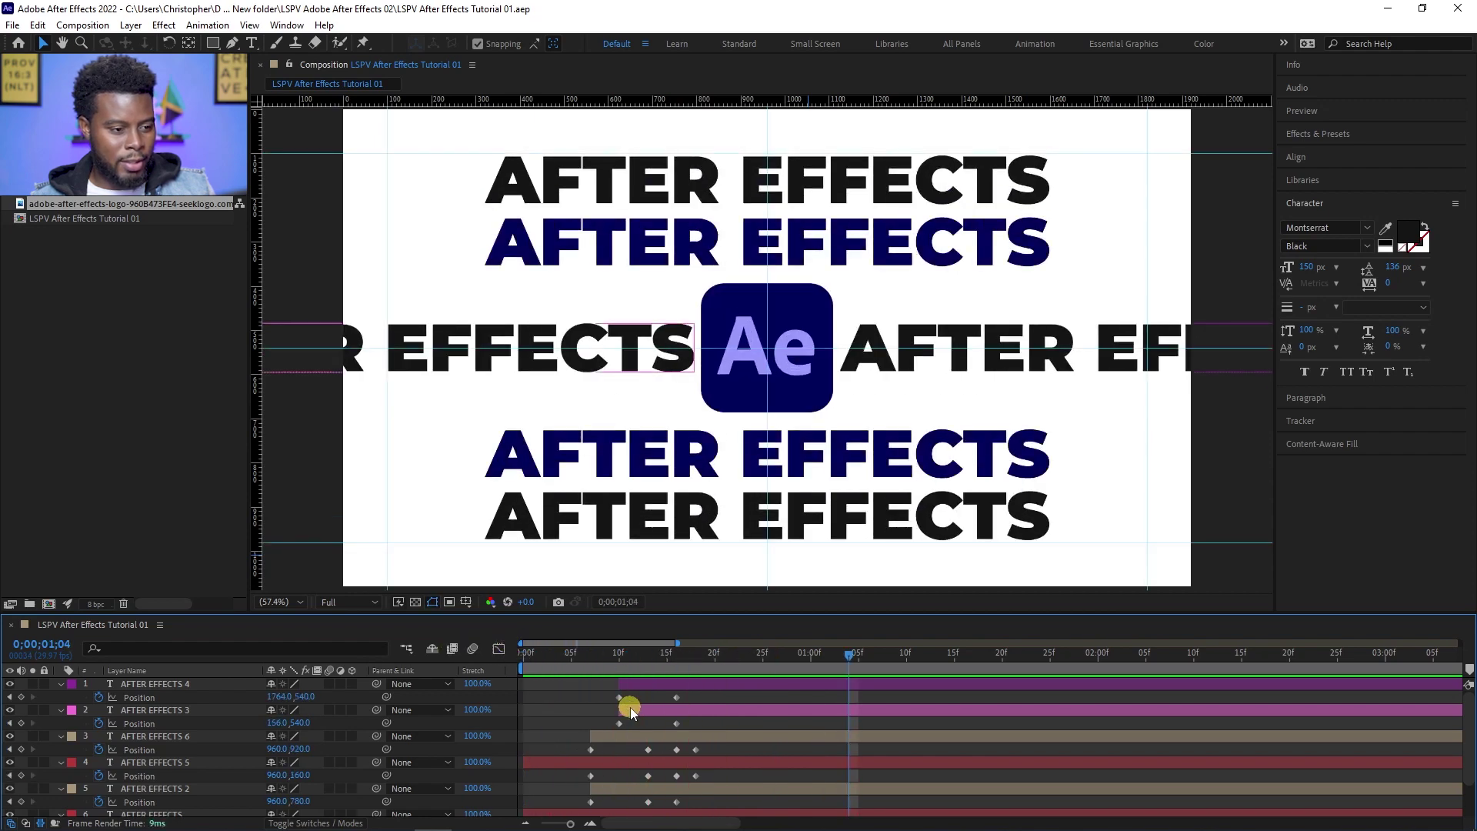
Undo the move and scale reduction of AFTER EFFECTS 4 and part of the AFTER EFFECTS 3 move
click(579, 669)
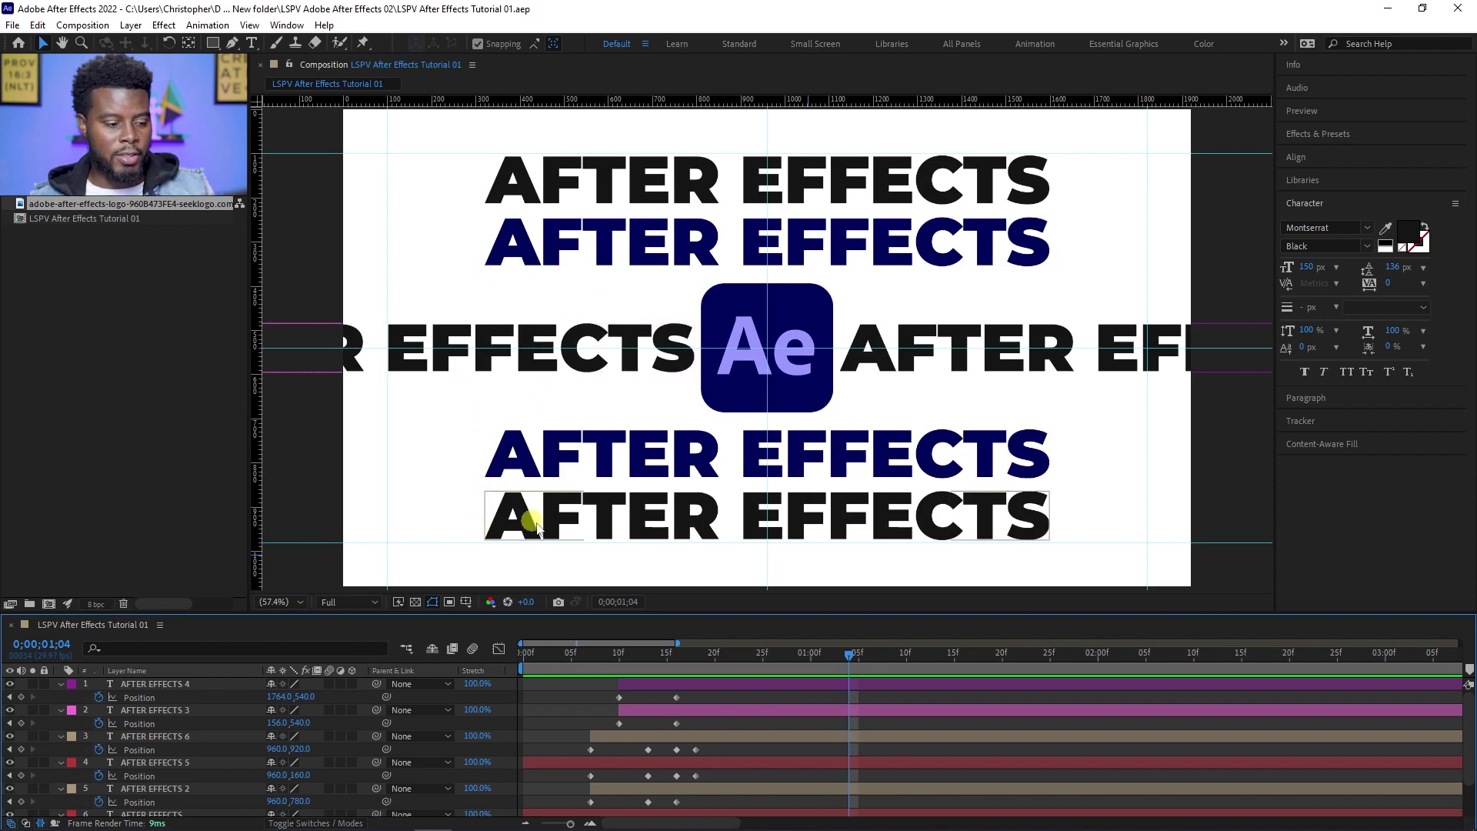
key(ctrl+z)
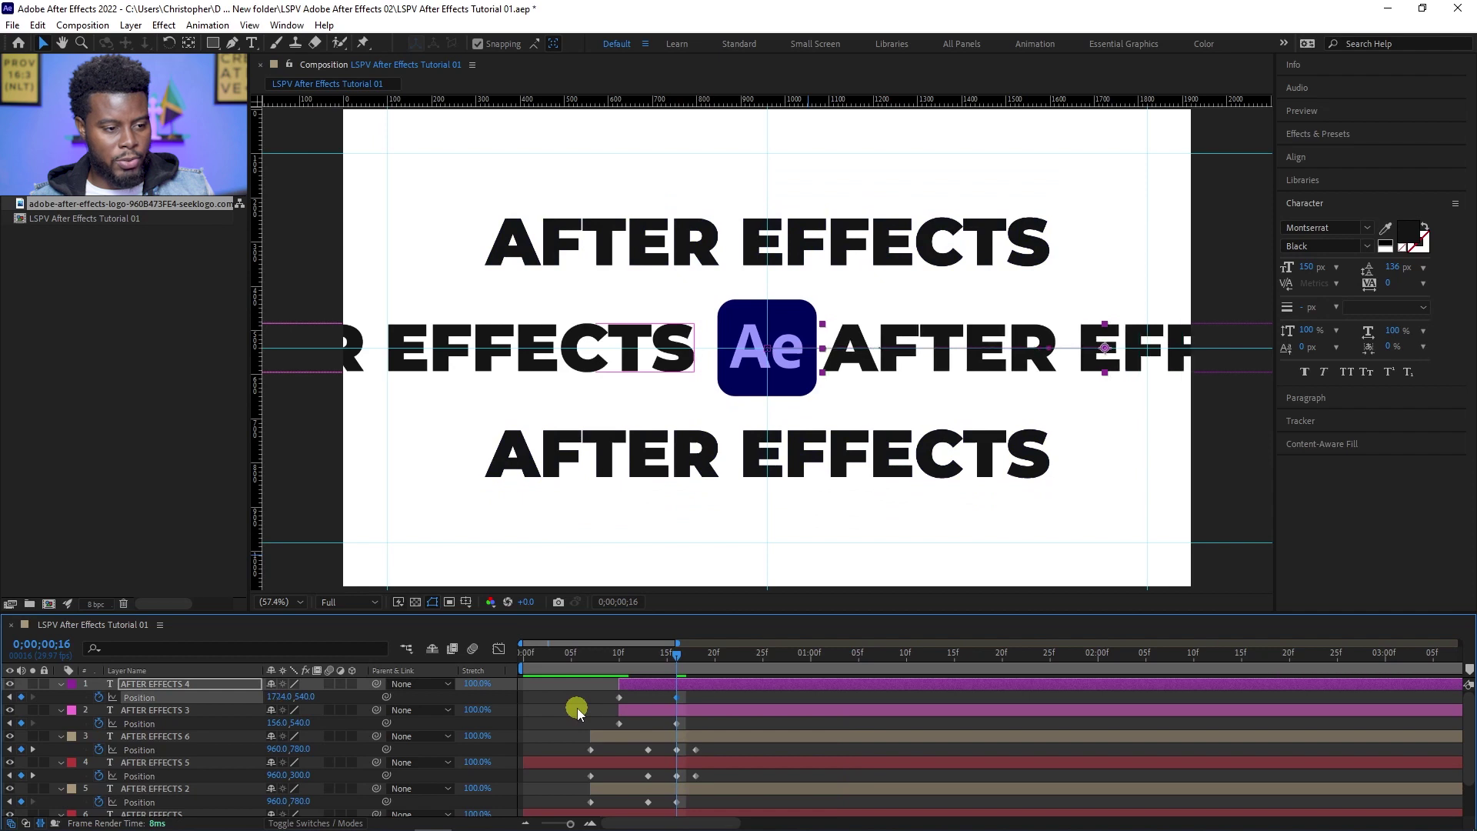
key(ctrl+z)
key(ctrl+z)
key(ctrl+z)
key(ctrl+z)
key(ctrl+z)
key(ctrl+z)
key(ctrl+z)
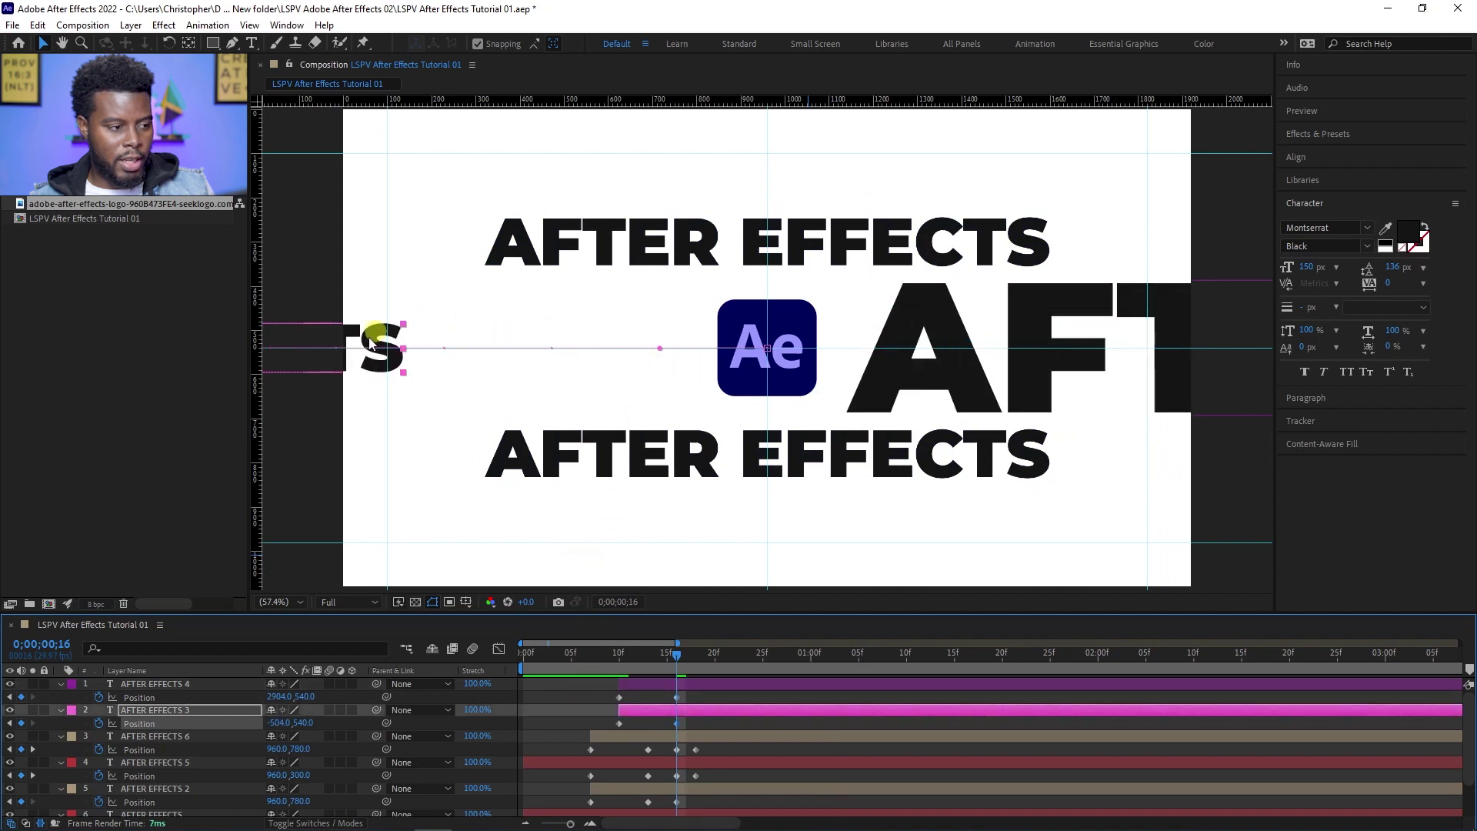
At frame 16, set the AFTER EFFECTS 3 layer's scale to 276% and move it left until its text ends beside the logo
click(685, 684)
click(690, 710)
shift+click(702, 686)
key(s)
click(286, 724)
text(276)
key(Return)
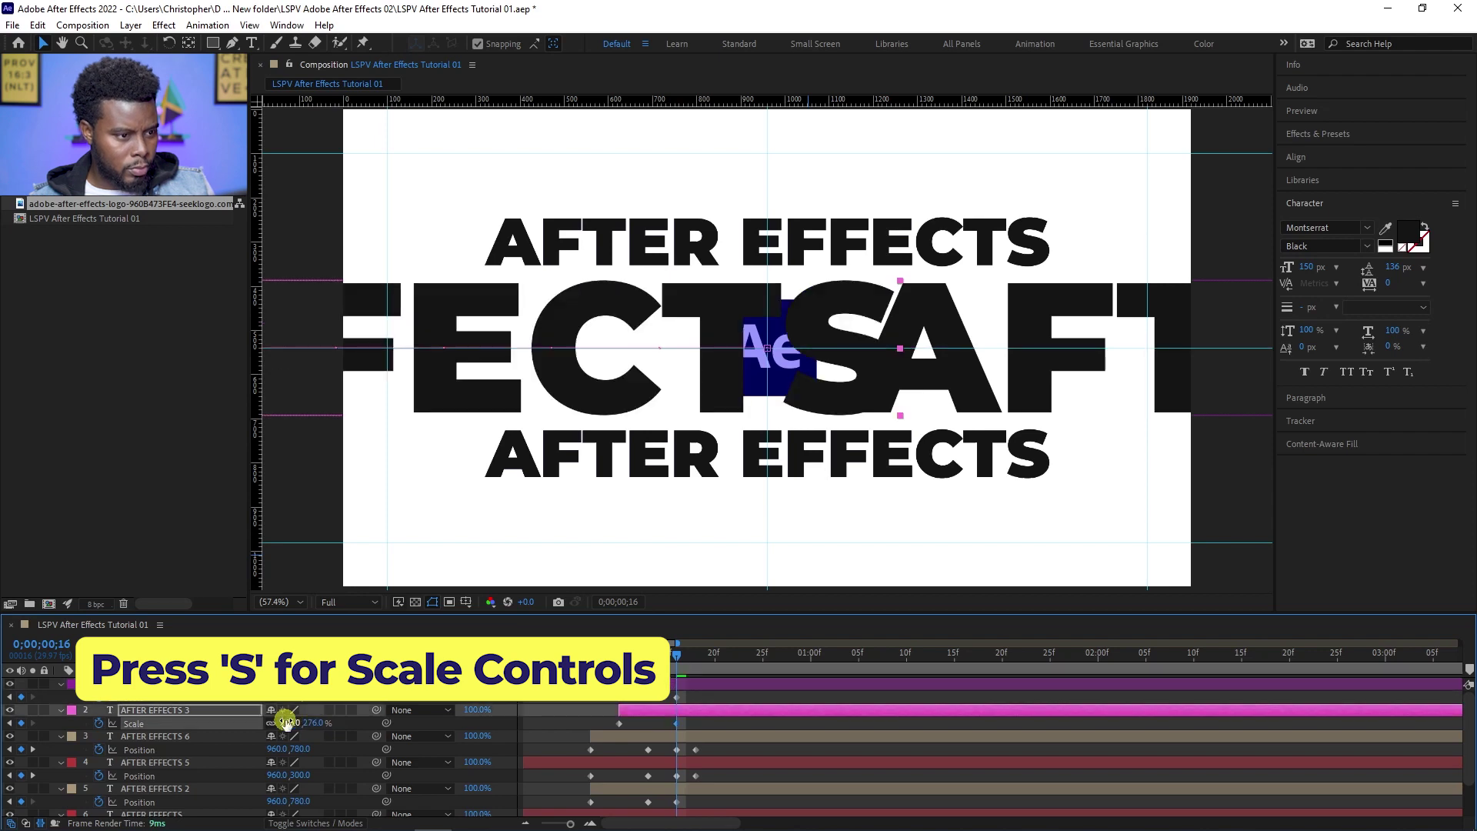
drag(719, 303, 592, 302)
drag(626, 662, 783, 676)
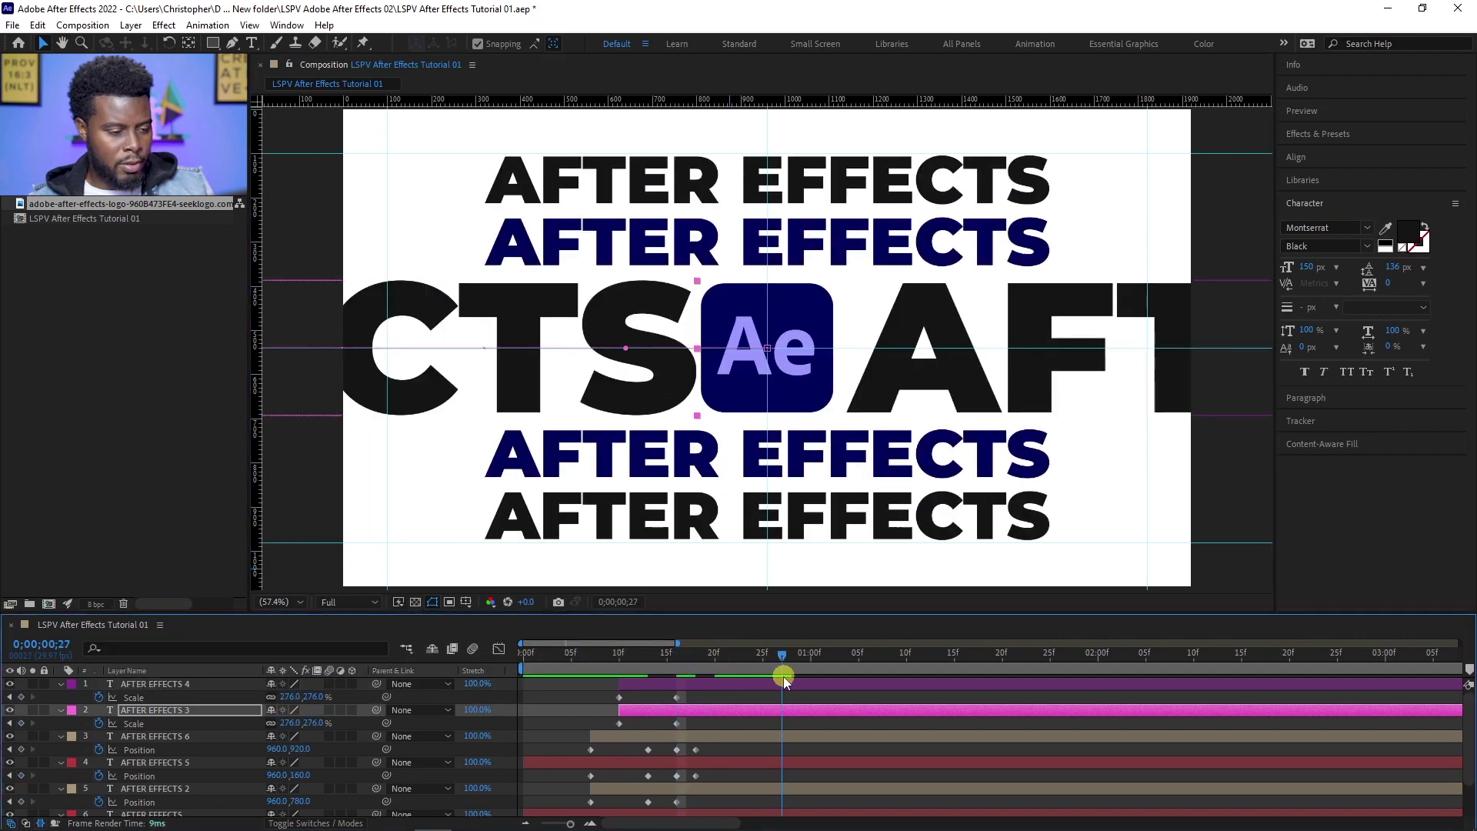
Save the project and play back the animation to check the 276% middle text beside the logo
key(space)
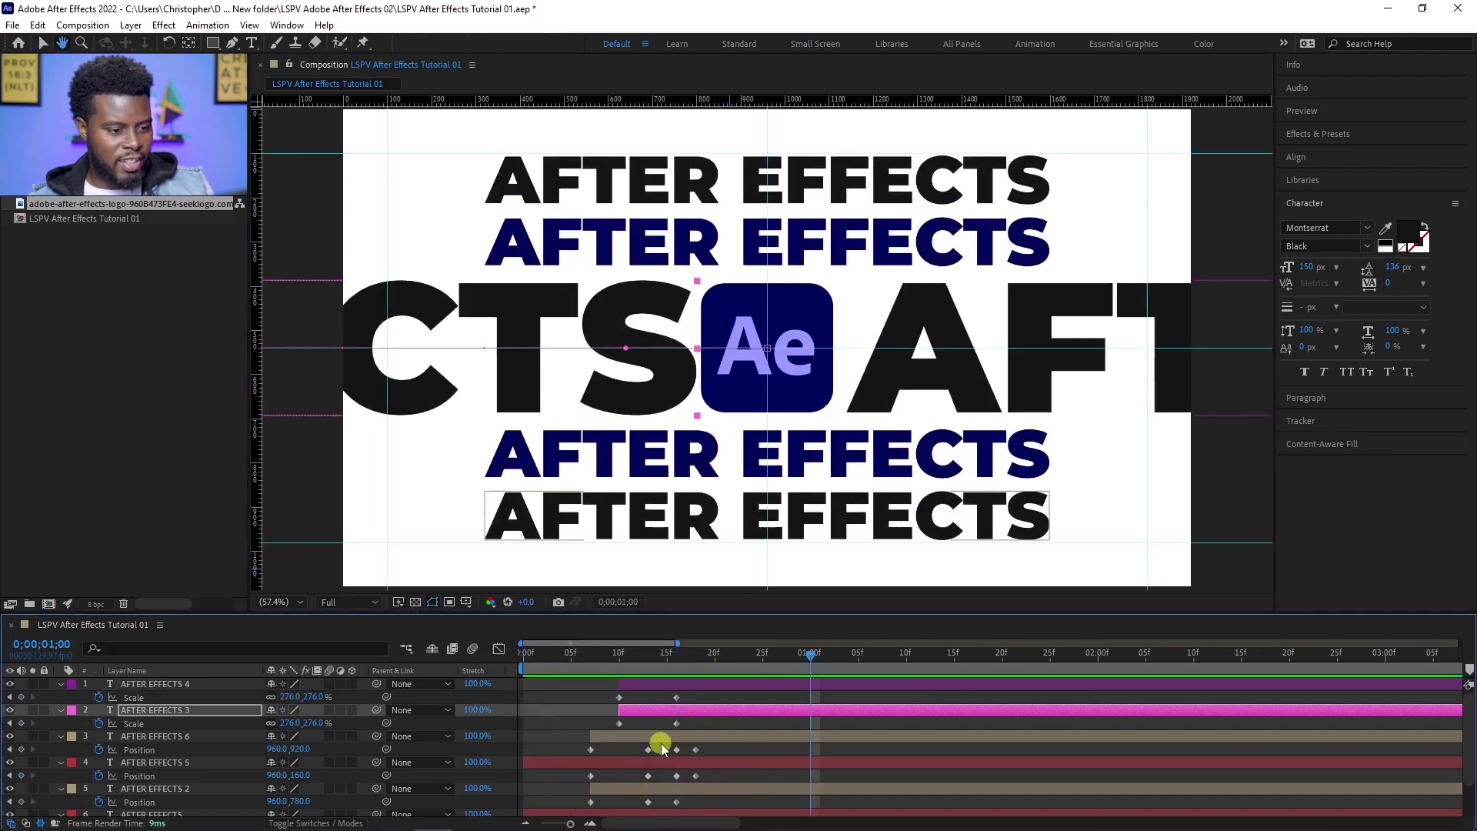
drag(702, 654, 571, 655)
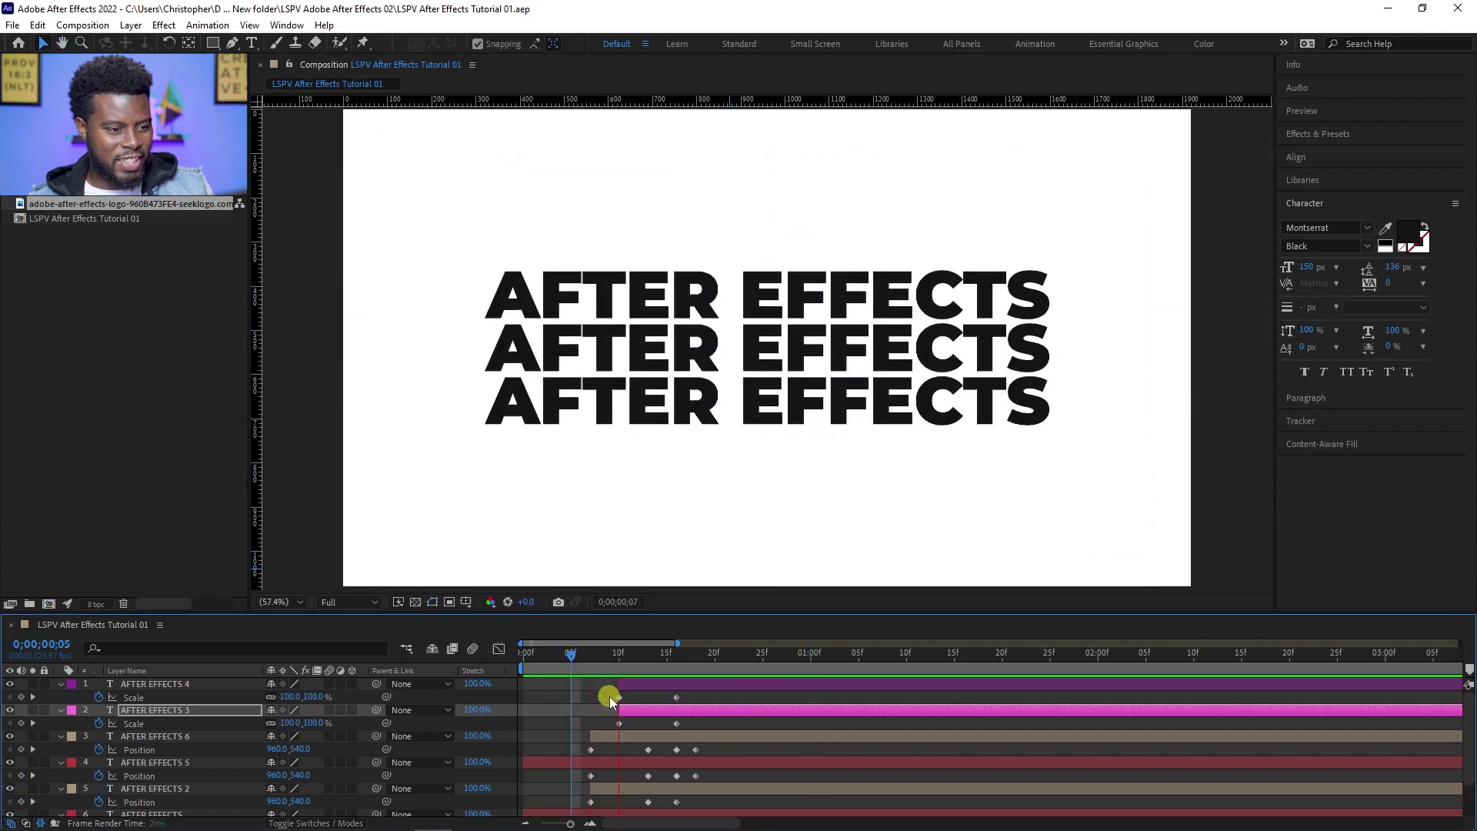
key(space)
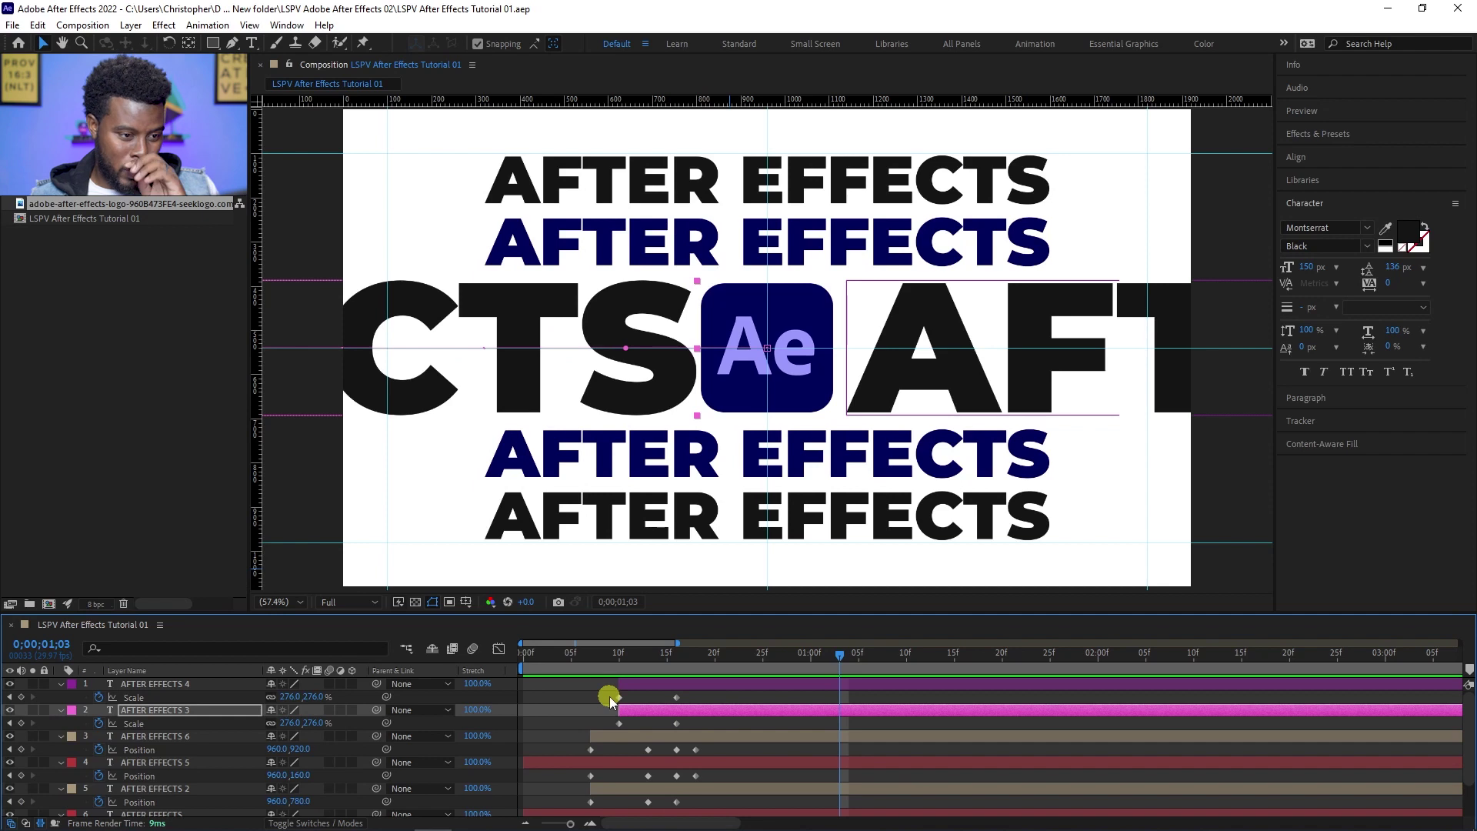
click(852, 656)
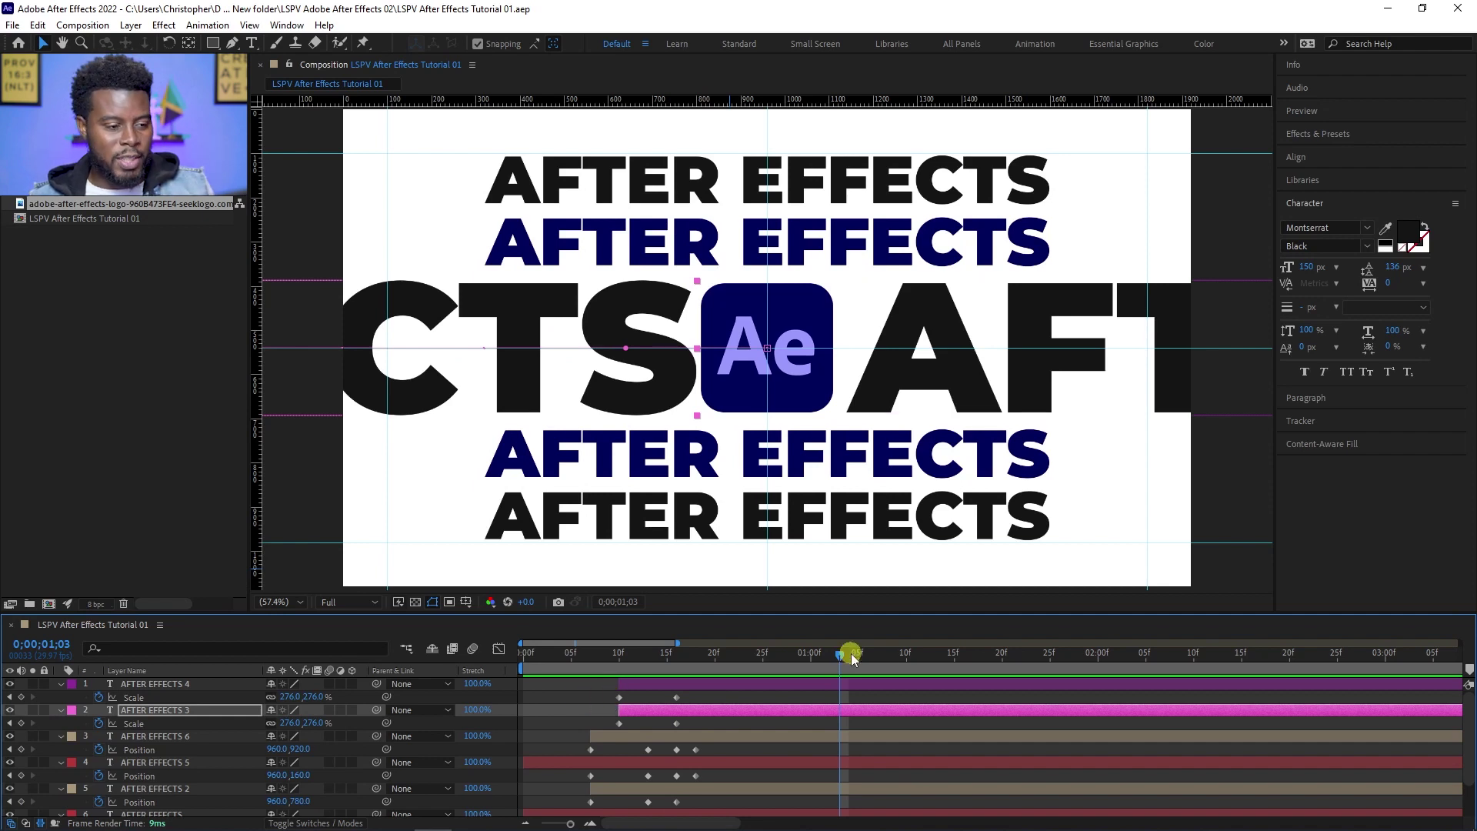
At frame 21, try to move the AFTER EFFECTS 3 layer left to position -1004, 540, widening its gap to the logo
drag(878, 653, 724, 656)
click(760, 703)
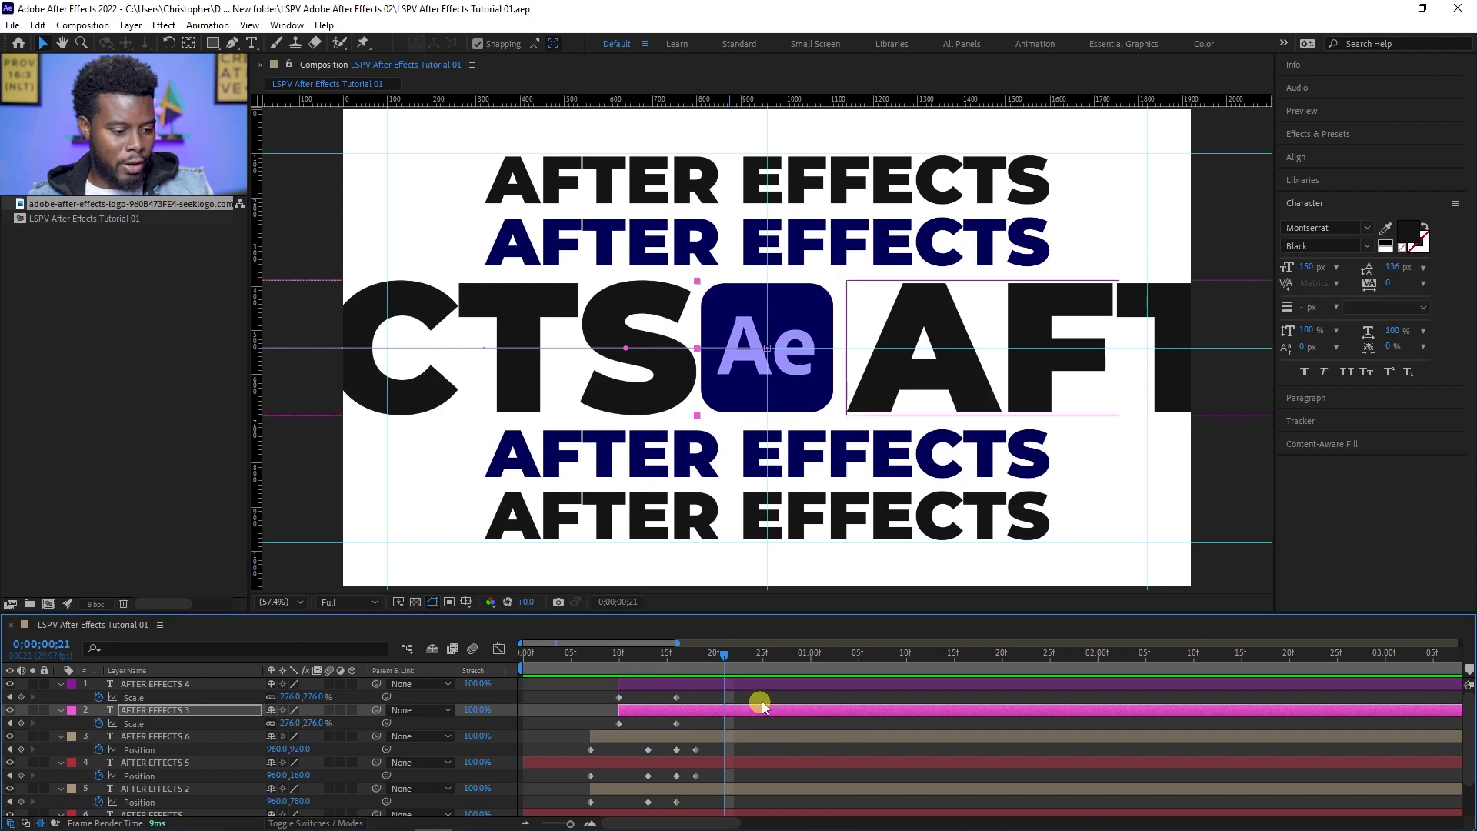
key(shift+Left)
key(shift+Left)
key(shift+Left)
key(shift+Left)
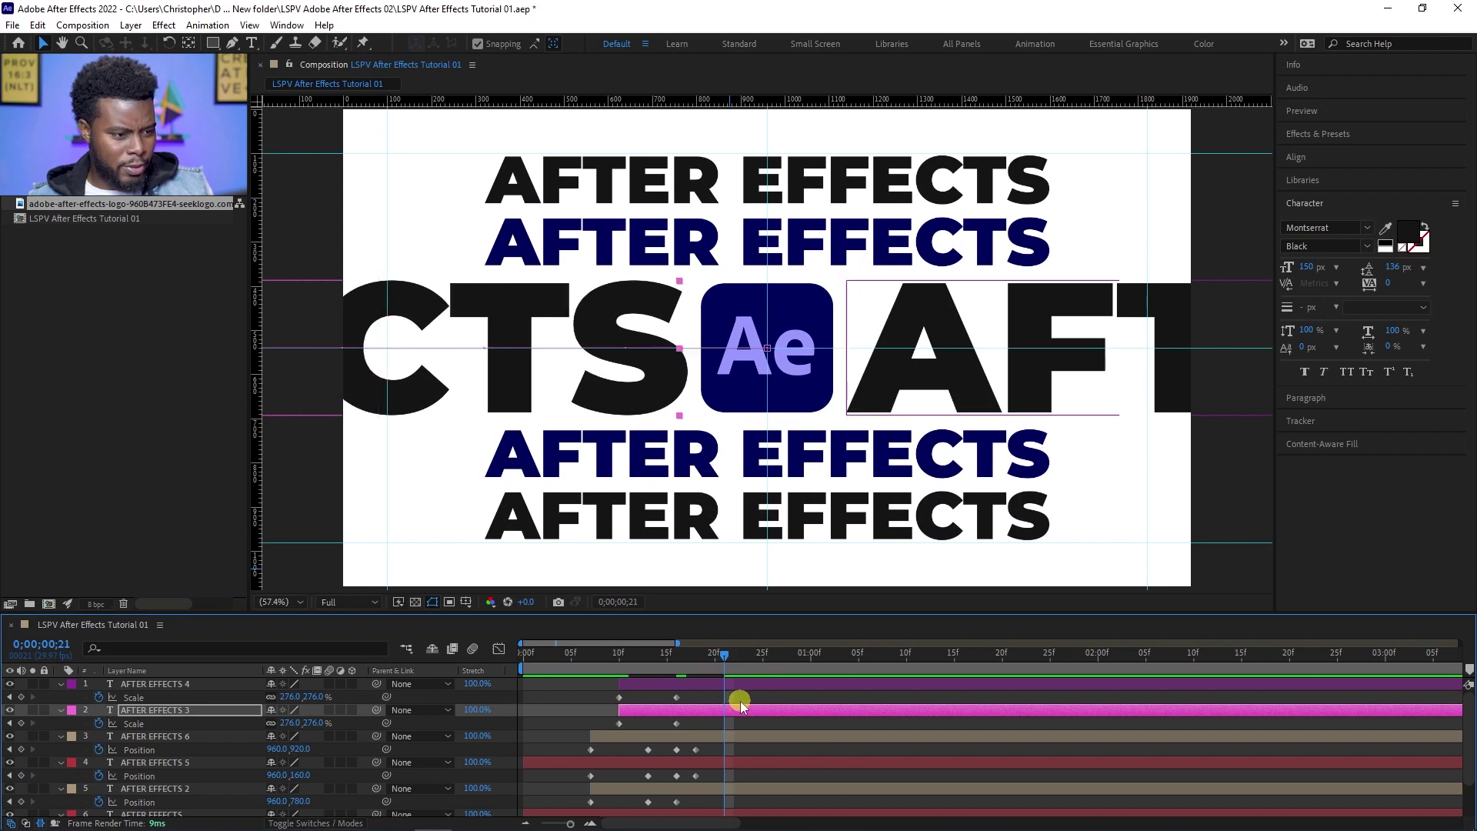
key(shift+Left)
key(shift+Left)
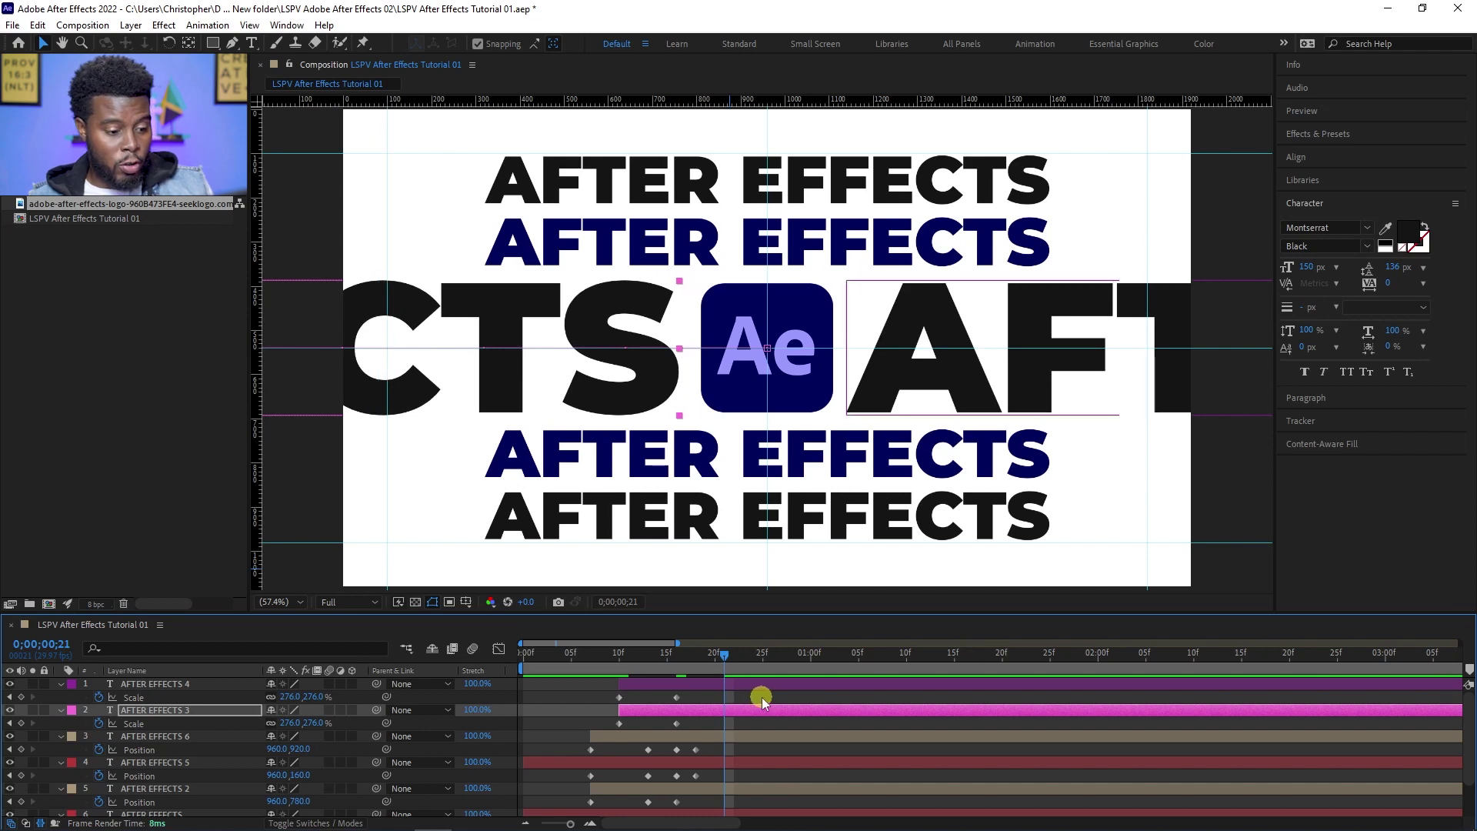
Show the position keyframes of AFTER EFFECTS 4 and AFTER EFFECTS 3 and delete the AFTER EFFECTS 3 keyframe at frame 21
key(ctrl+grave)
click(754, 681)
mouse_move(728, 660)
mouse_down()
mouse_move(670, 661)
mouse_move(727, 663)
mouse_up()
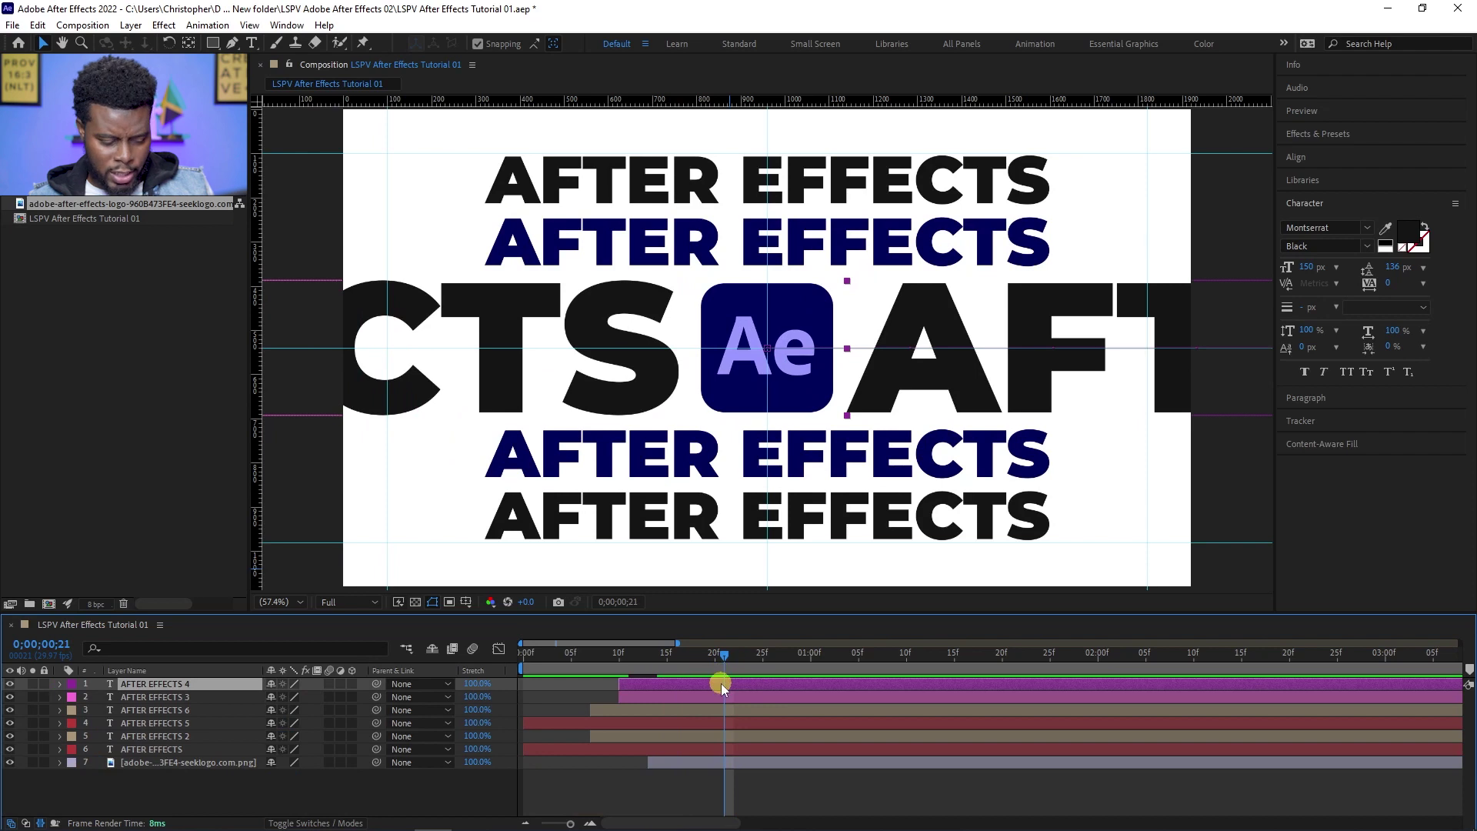
key(p)
click(746, 712)
key(p)
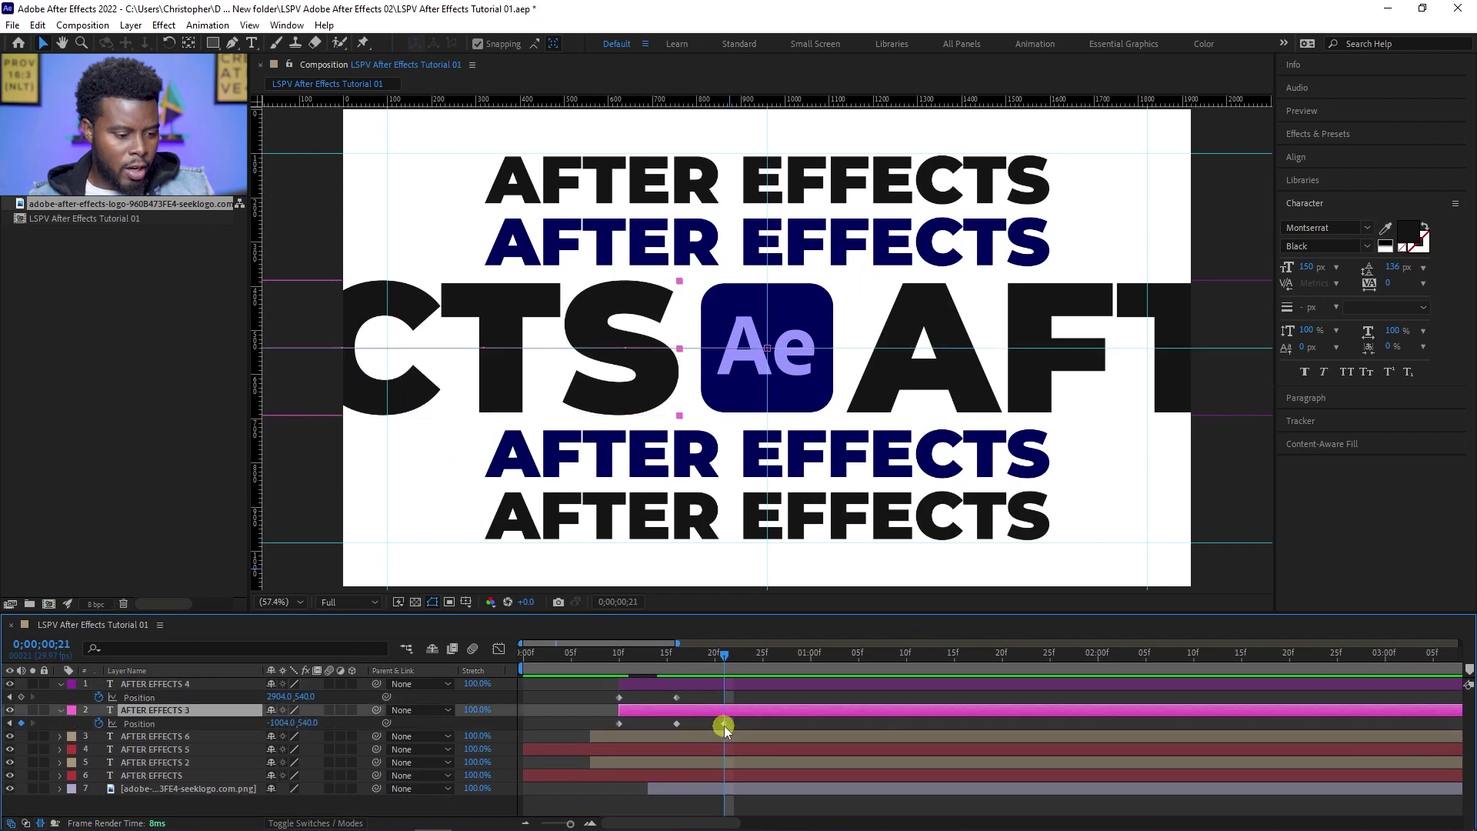
click(724, 724)
key(Delete)
At frame 16, move the AFTER EFFECTS 3 layer left to position -1004, 540
click(709, 675)
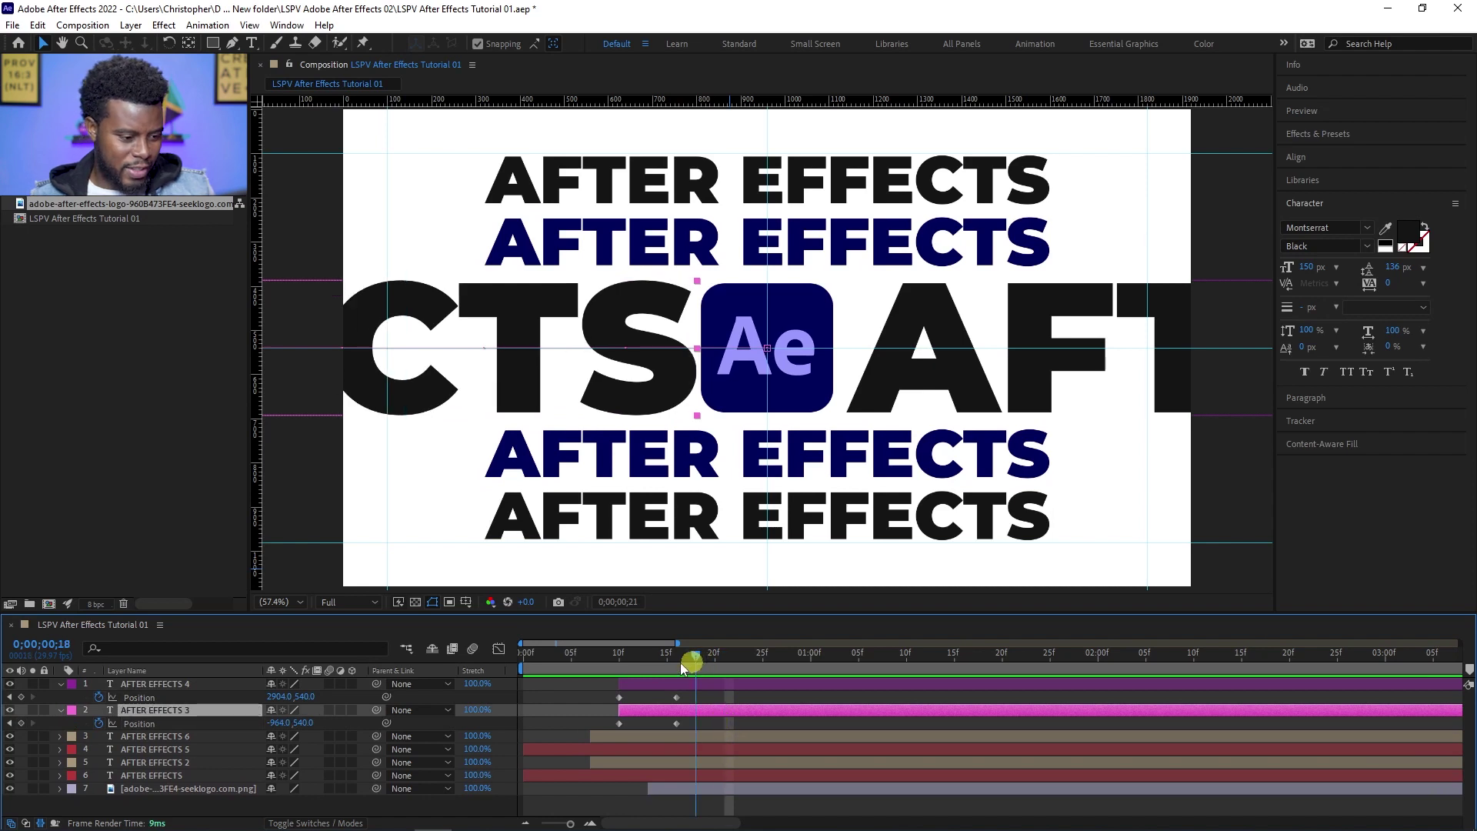
click(676, 666)
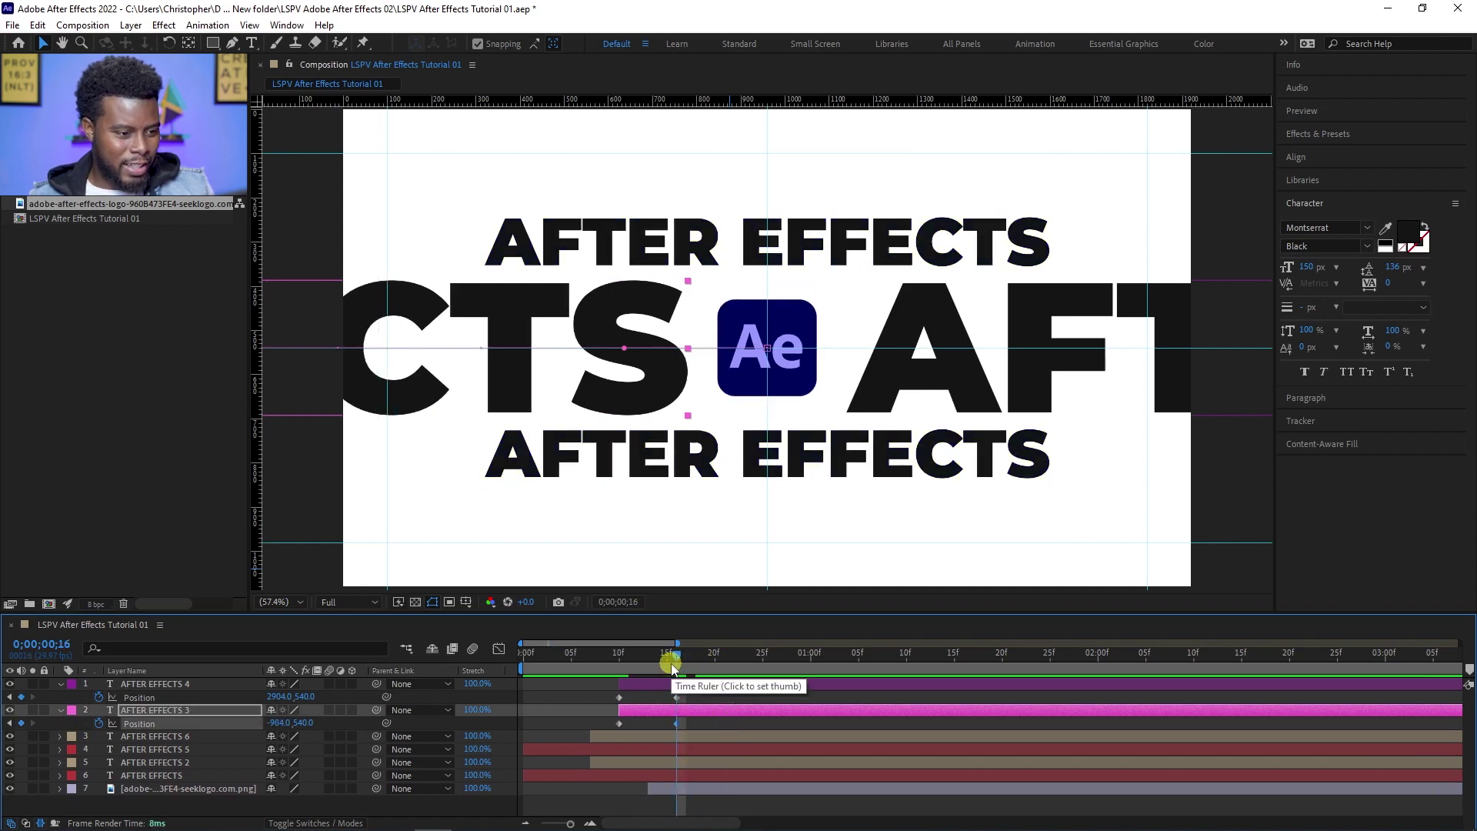
drag(681, 660, 732, 663)
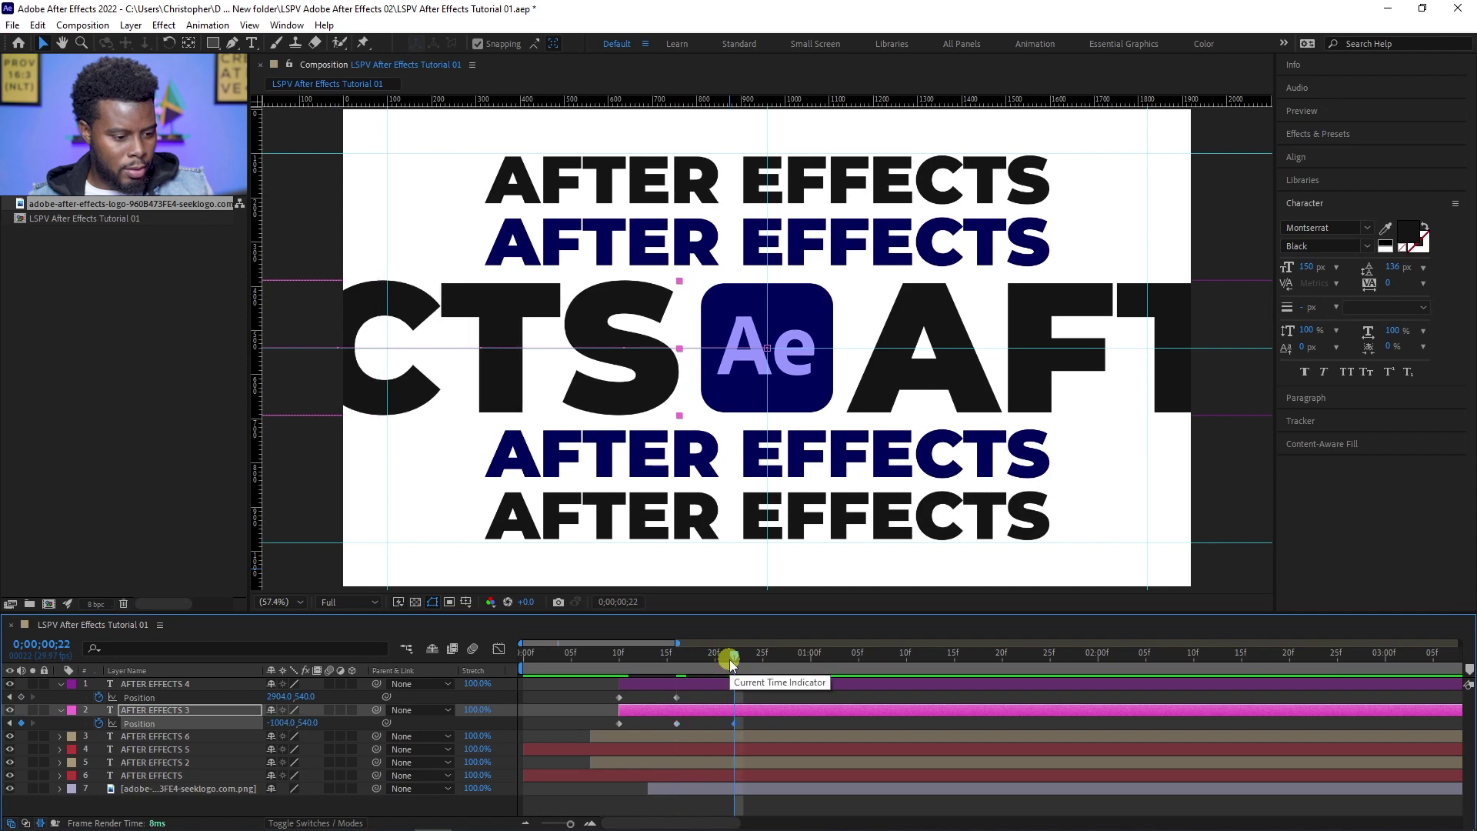
click(680, 657)
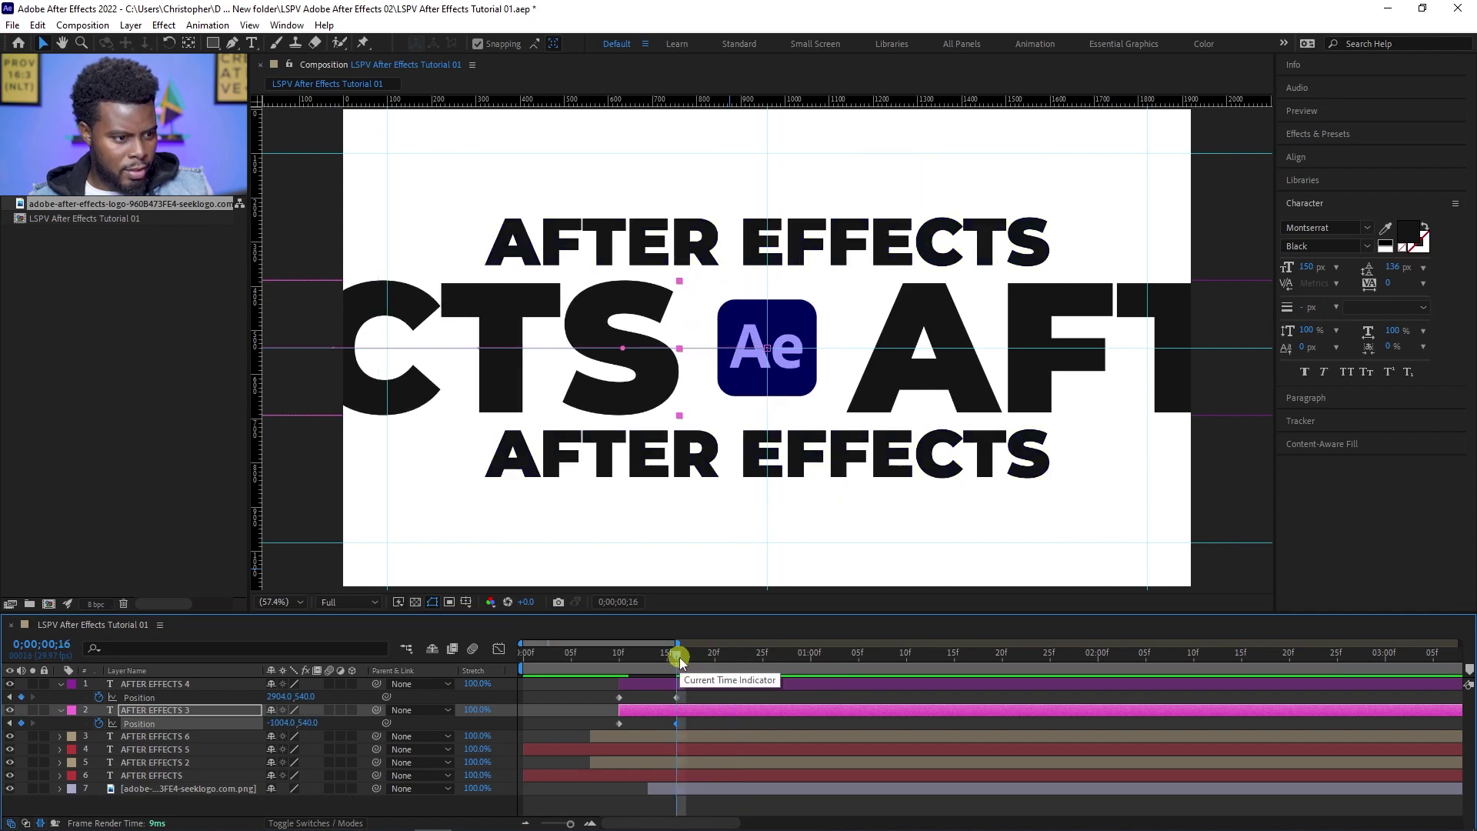
drag(680, 660, 711, 662)
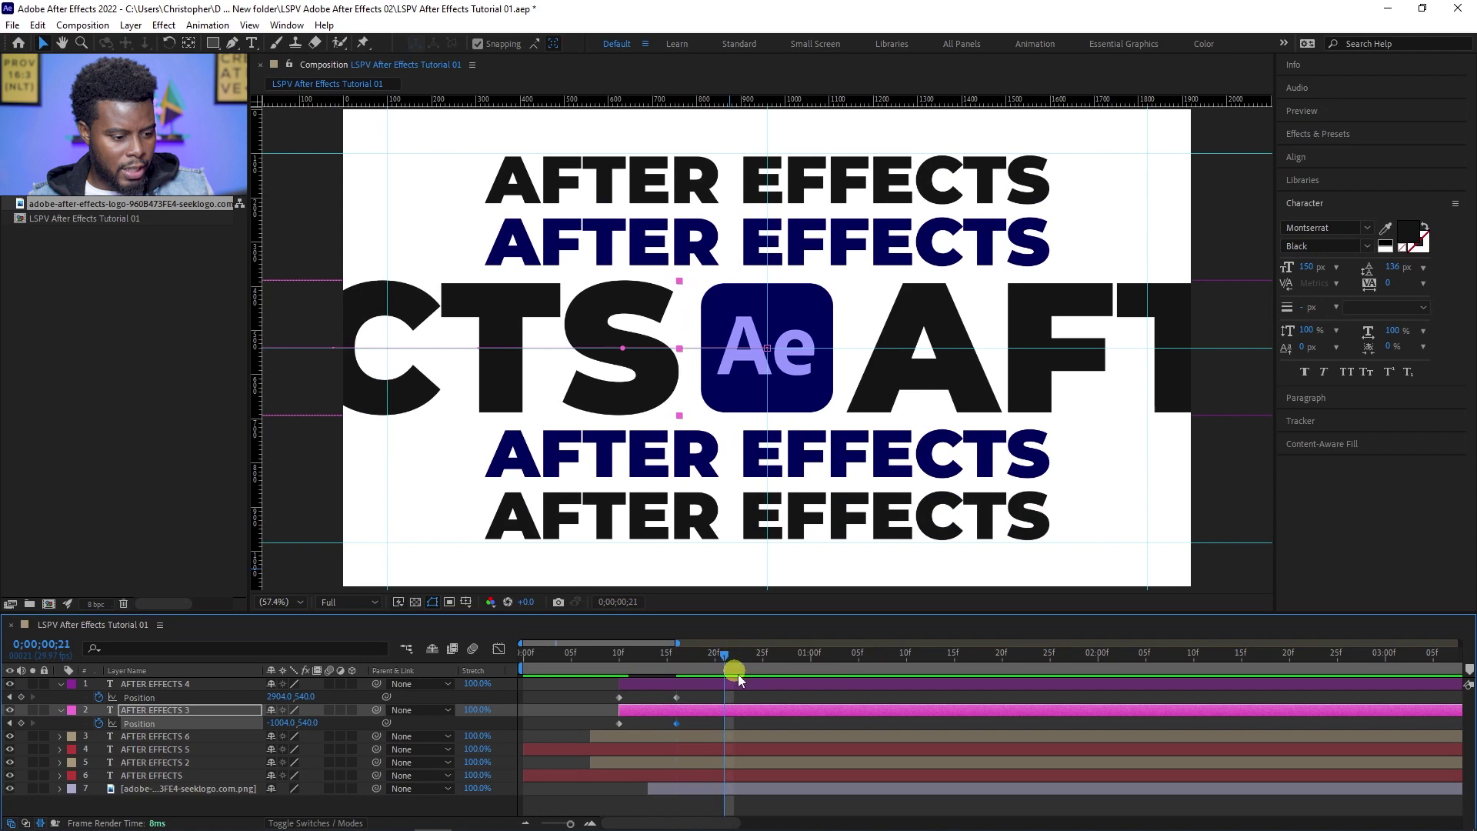
click(804, 802)
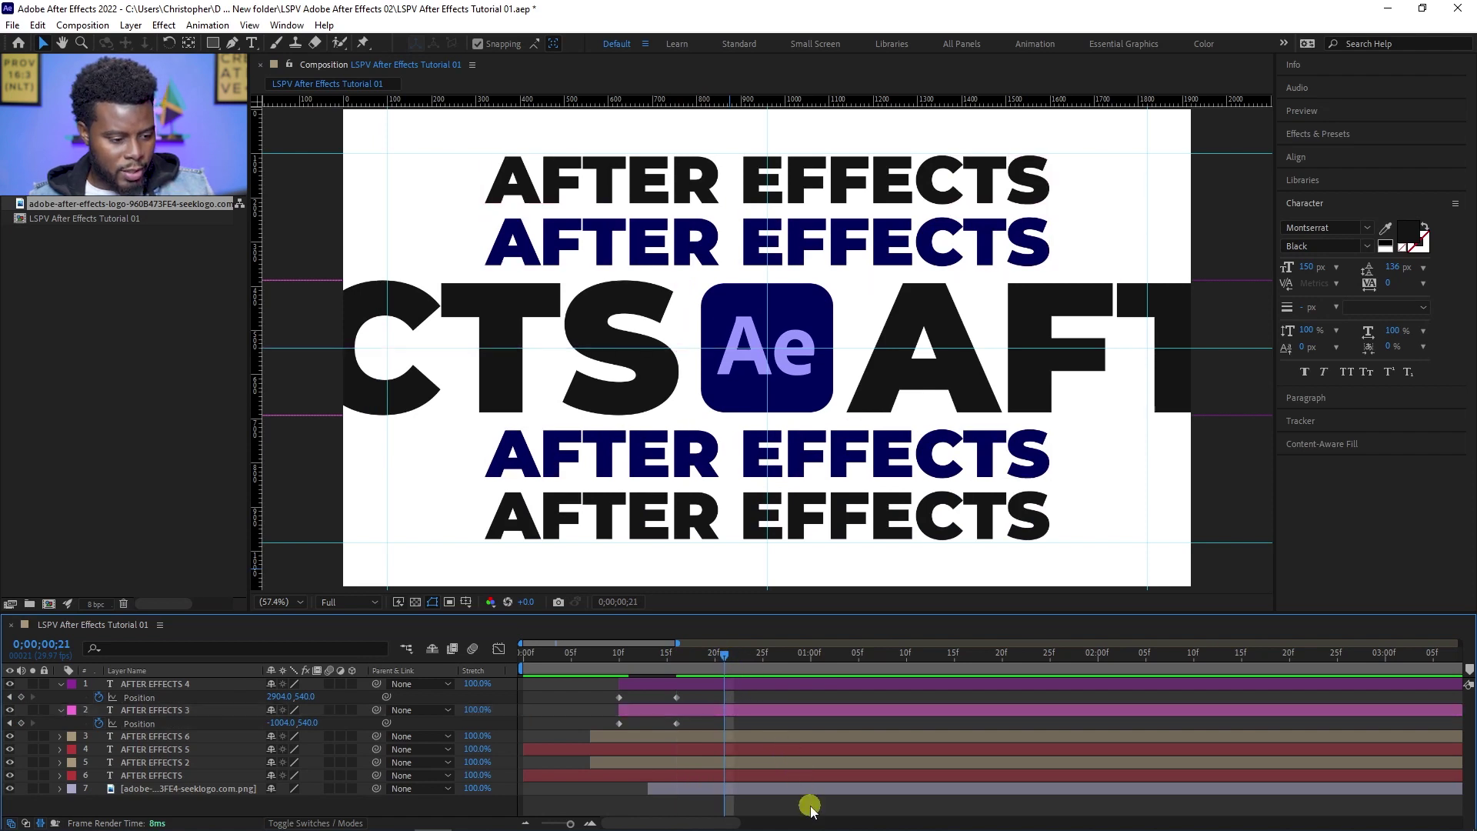
At frame 28, add a 100% opacity keyframe to all seven layers, enlarging the timeline to show them
key(u)
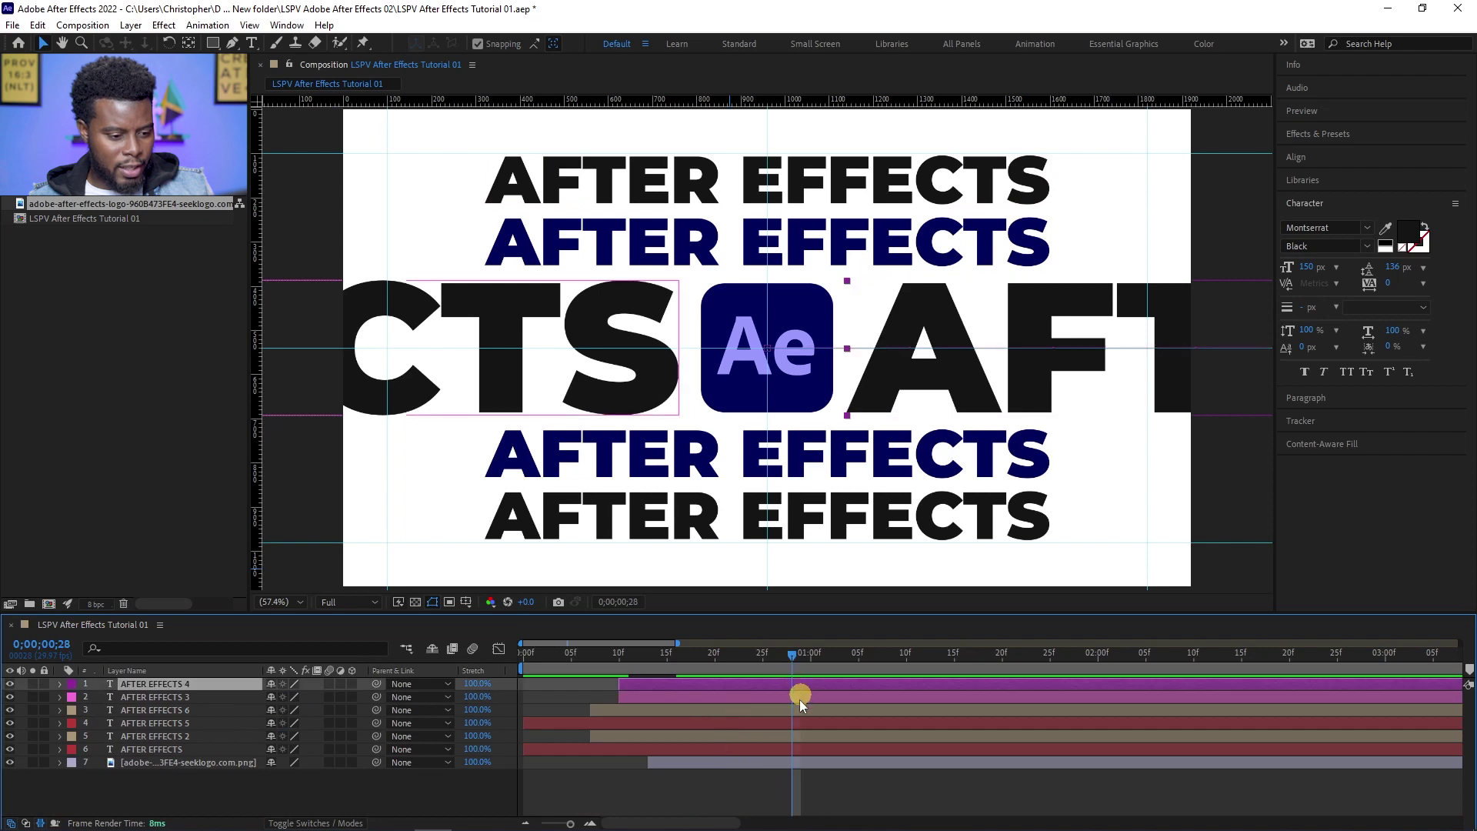
key(ctrl+a)
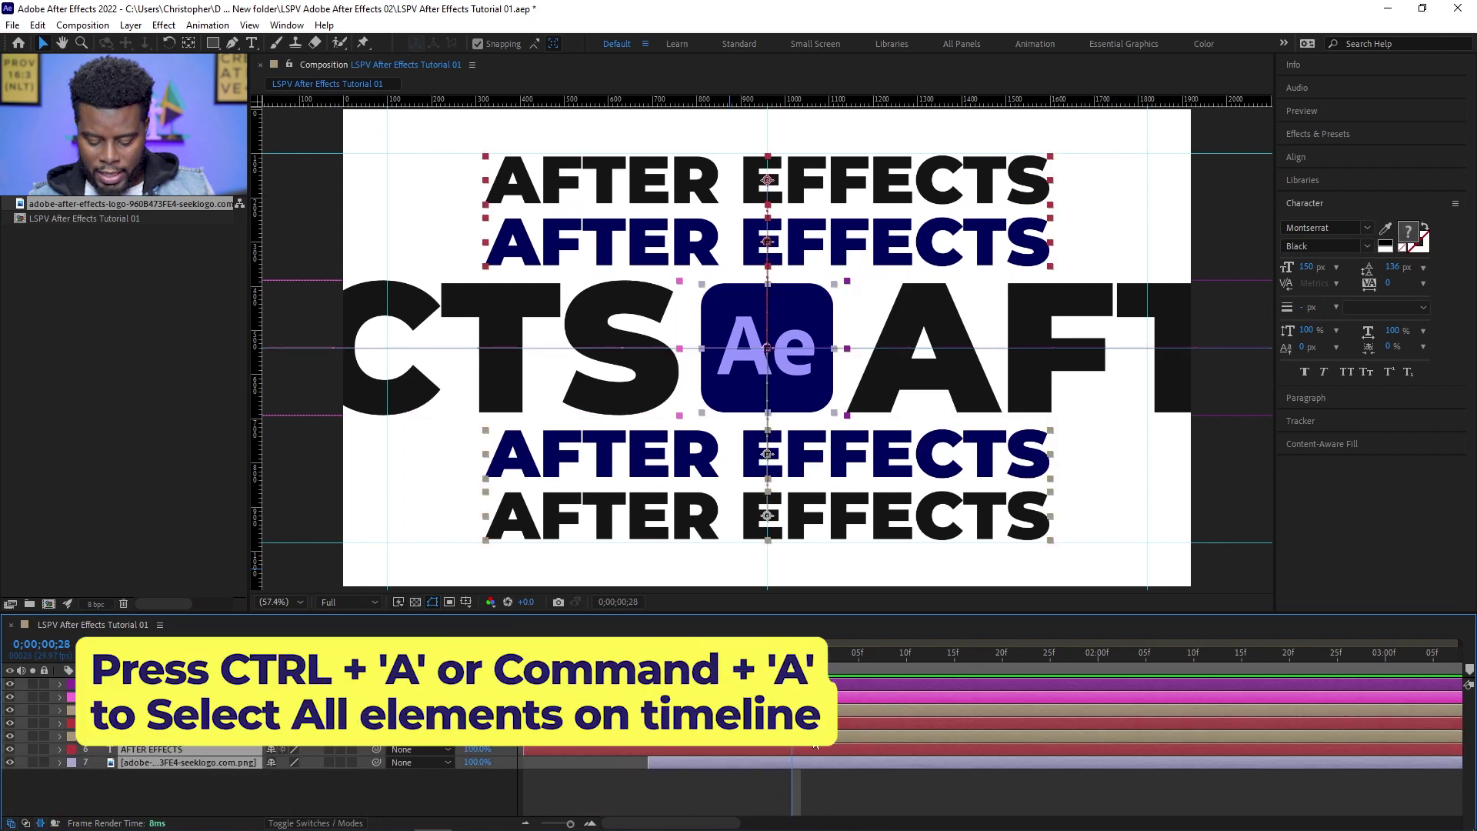
key(t)
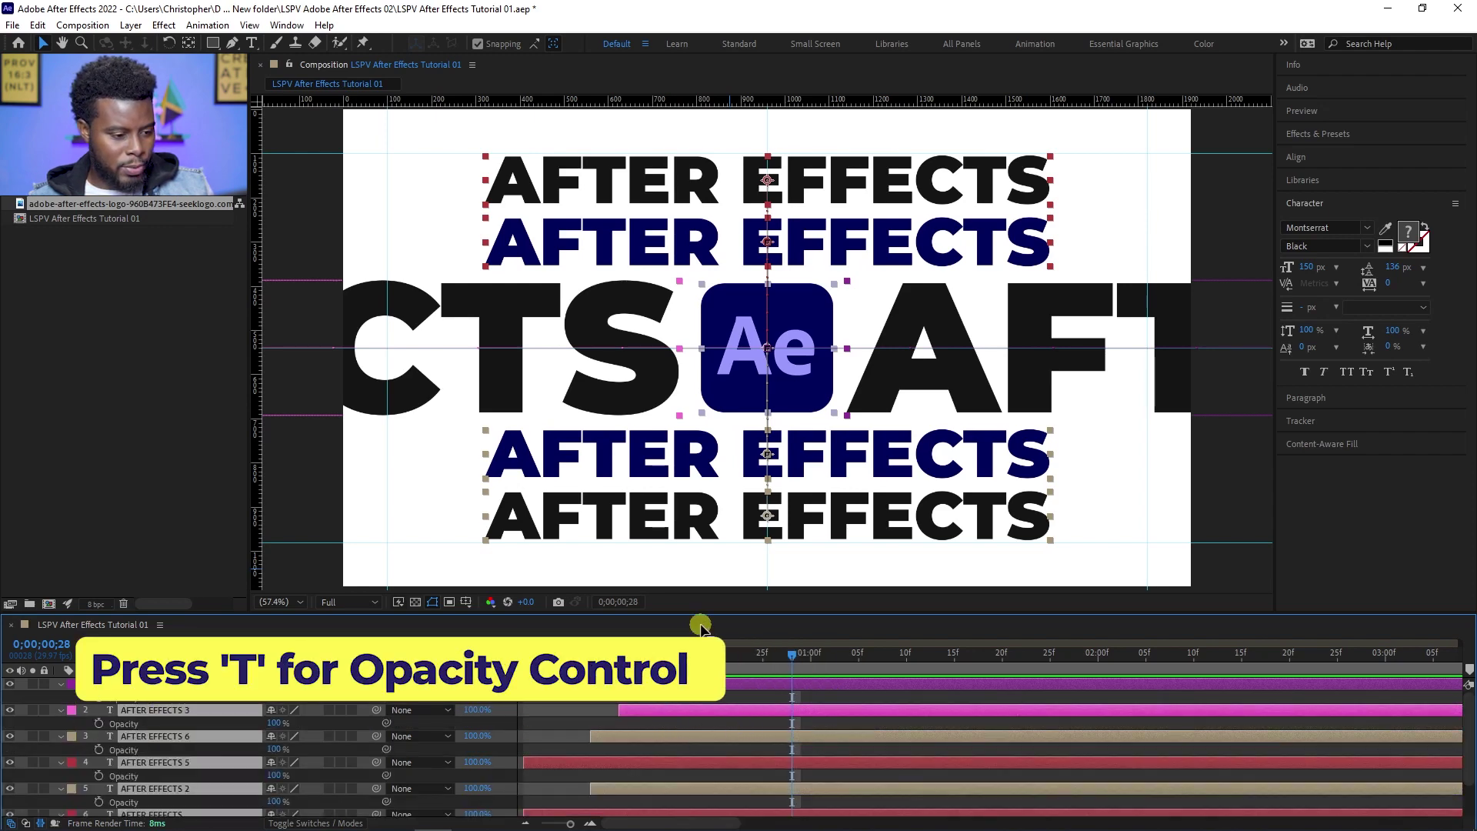
drag(707, 615, 702, 541)
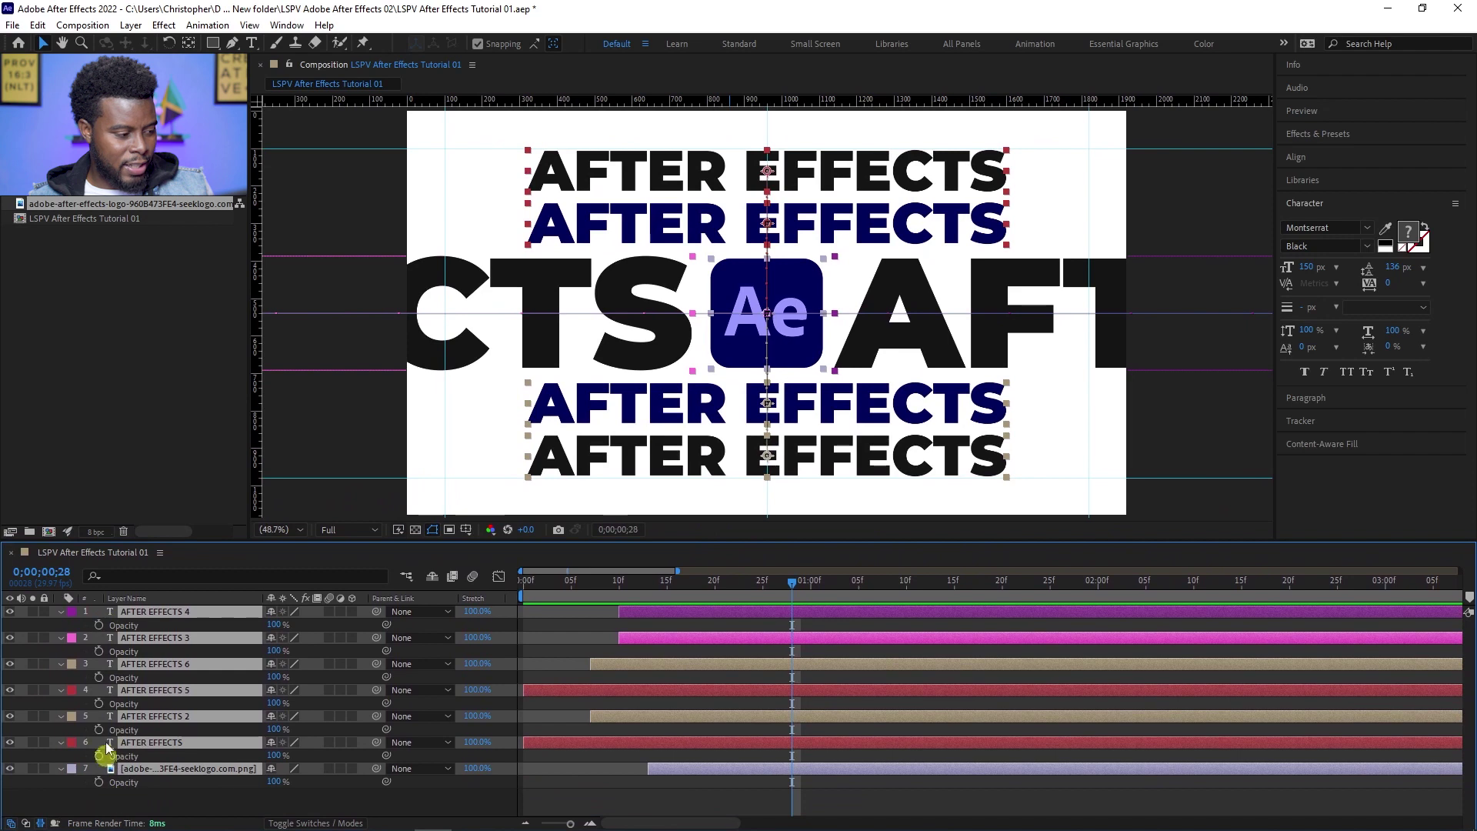
click(99, 626)
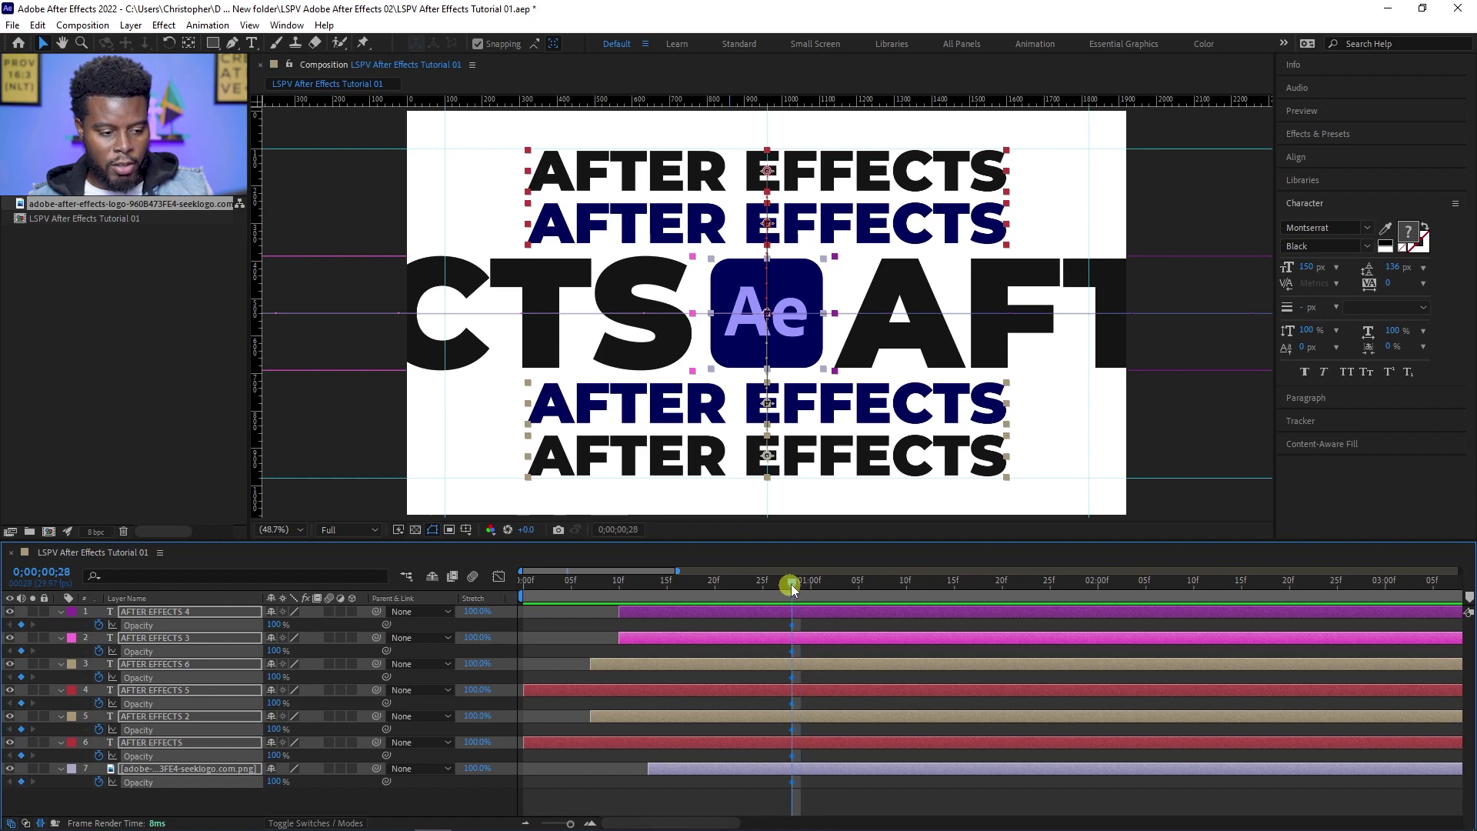
At 0;00;01;03, set the opacity of all seven layers to 0%
drag(797, 583, 814, 590)
click(275, 625)
drag(274, 626, 72, 634)
click(952, 804)
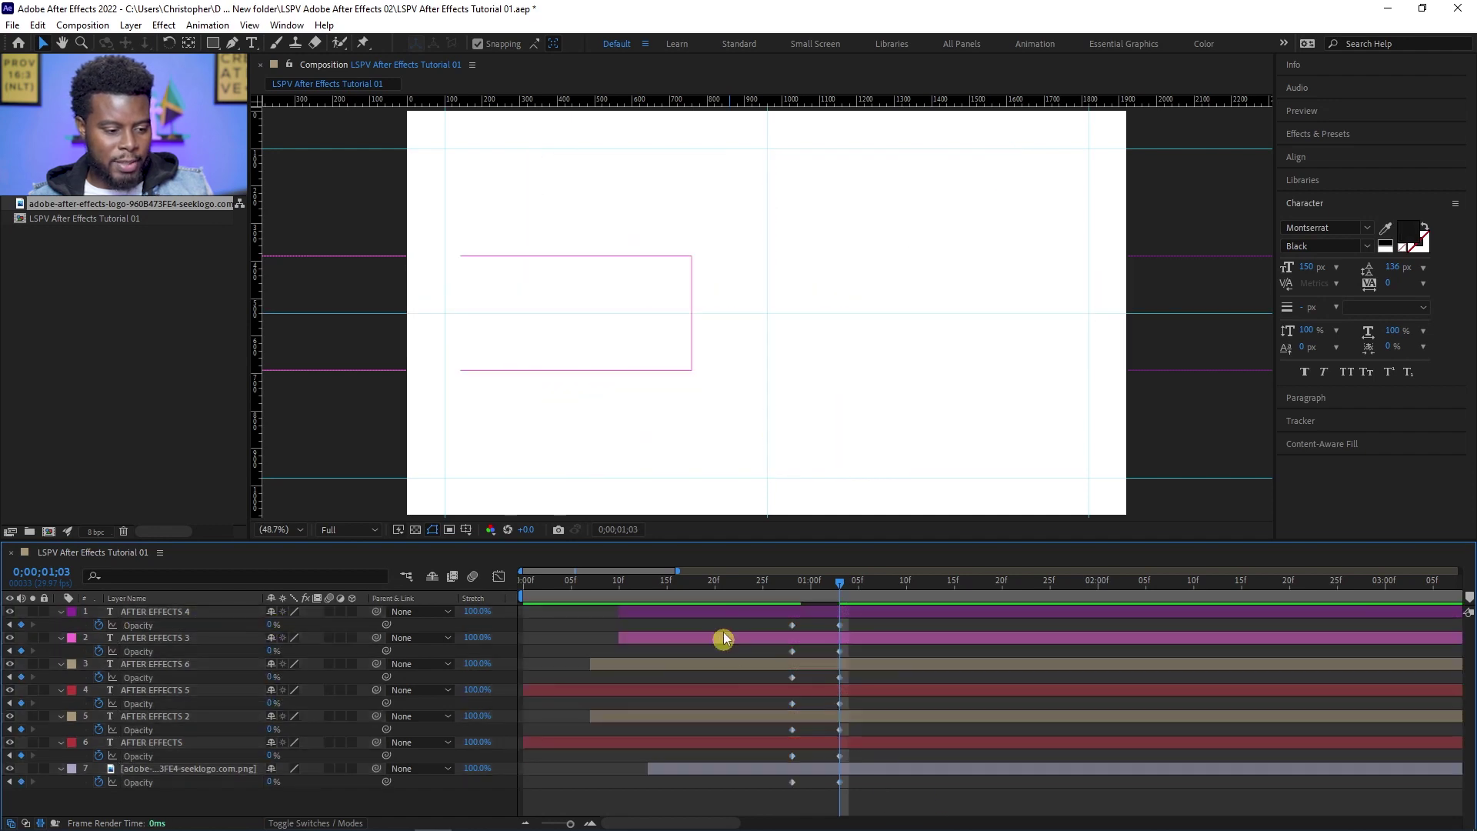
Save the project and preview the animation from the first frame with the fade-out of all layers
drag(712, 590, 369, 593)
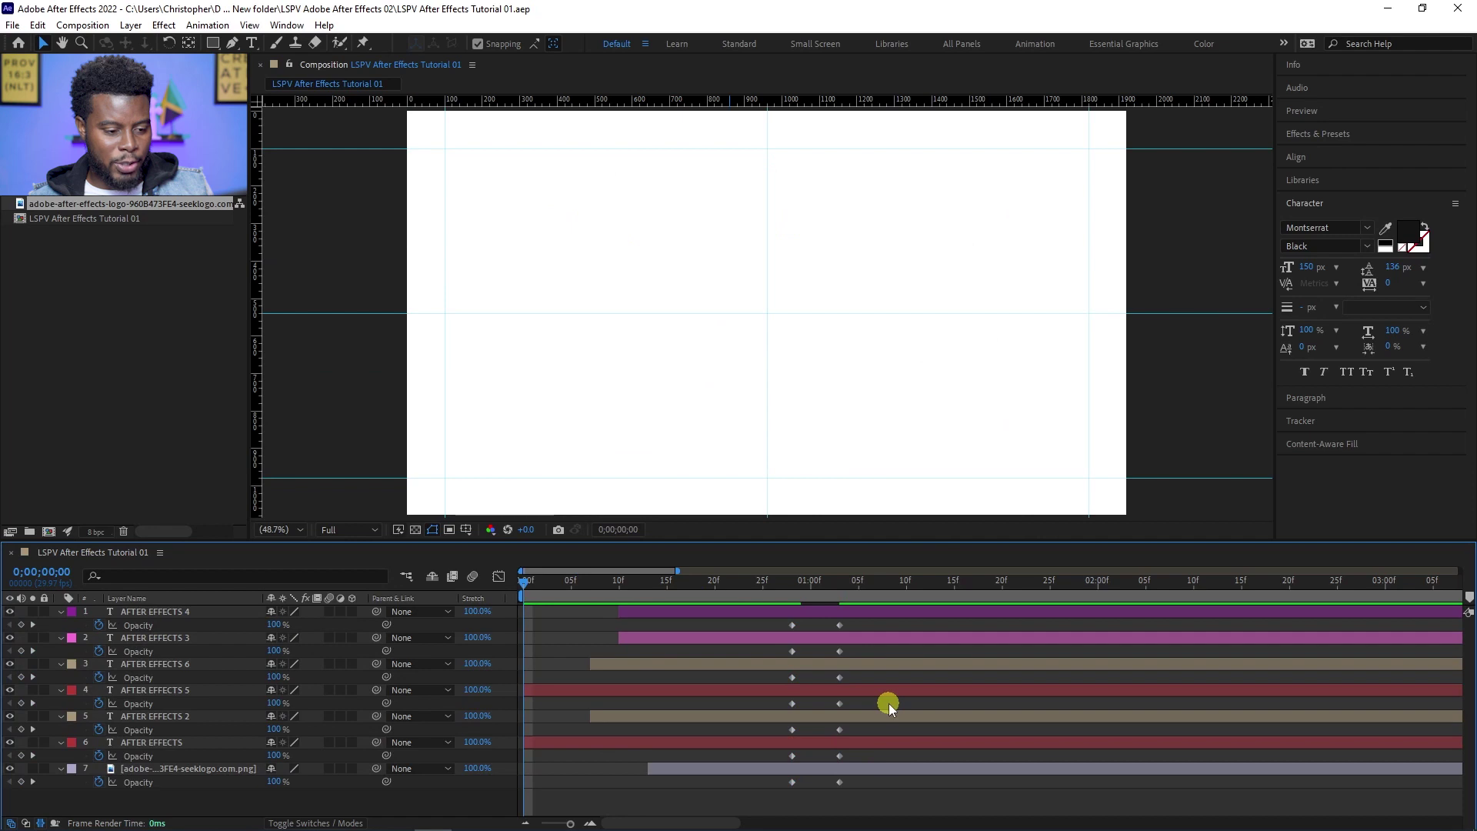
key(space)
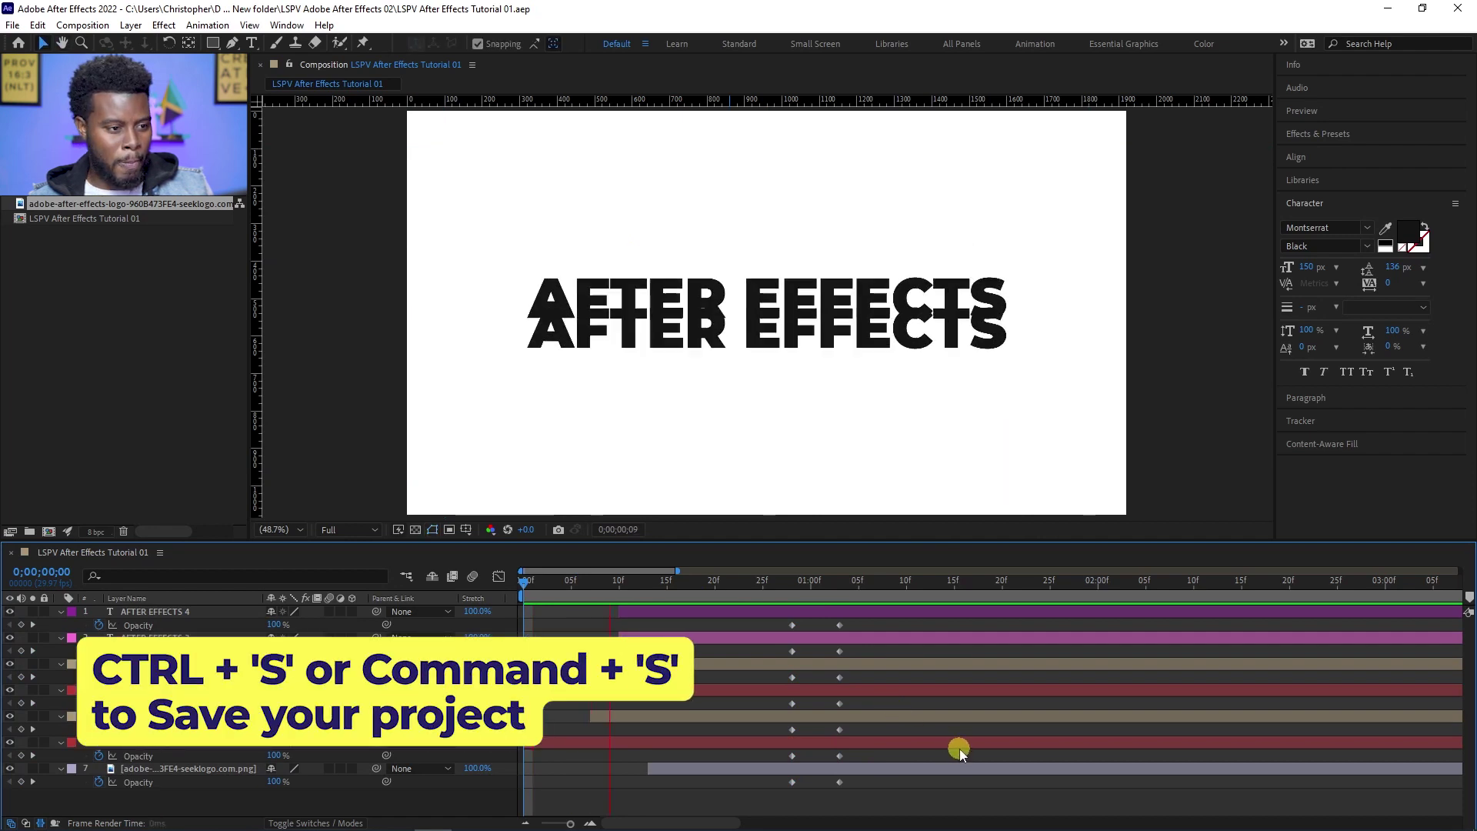
key(space)
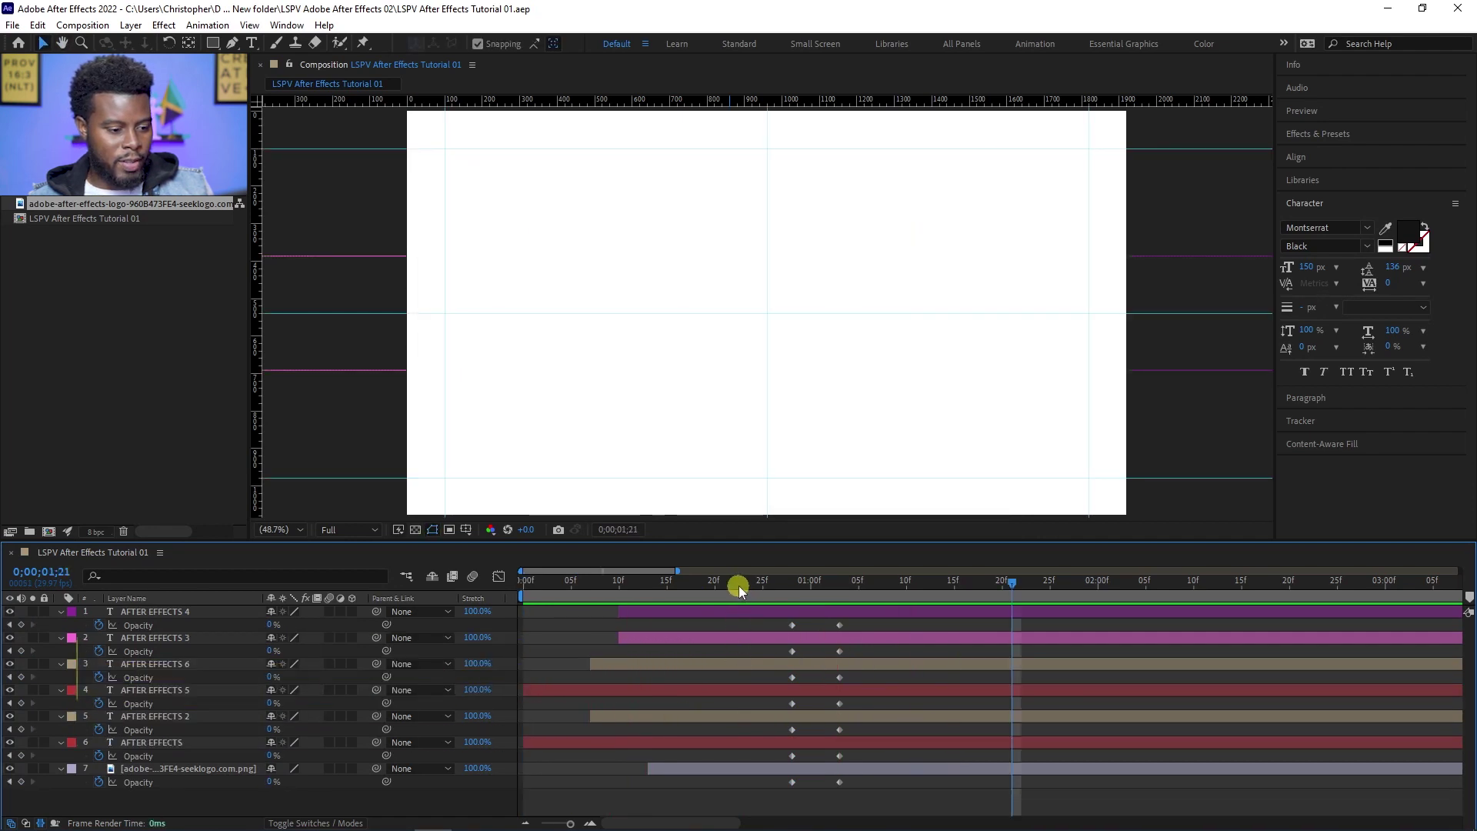
key(space)
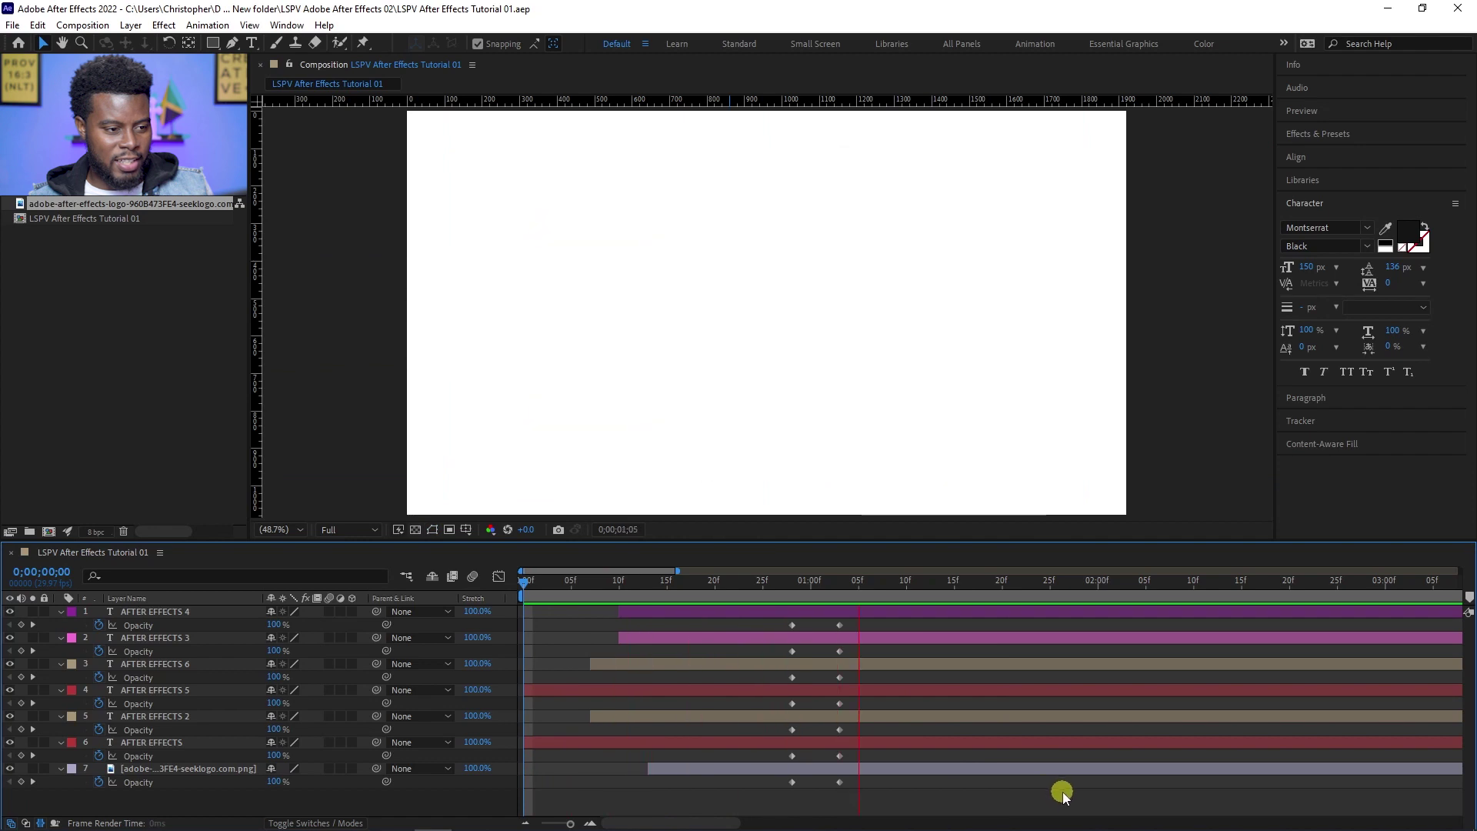
key(space)
drag(726, 593, 551, 587)
key(space)
key(space)
Move the last position keyframes of AFTER EFFECTS 6 and AFTER EFFECTS 5 from frame 18 to frame 20
mouse_move(686, 592)
mouse_down()
mouse_move(654, 583)
mouse_move(713, 591)
mouse_up()
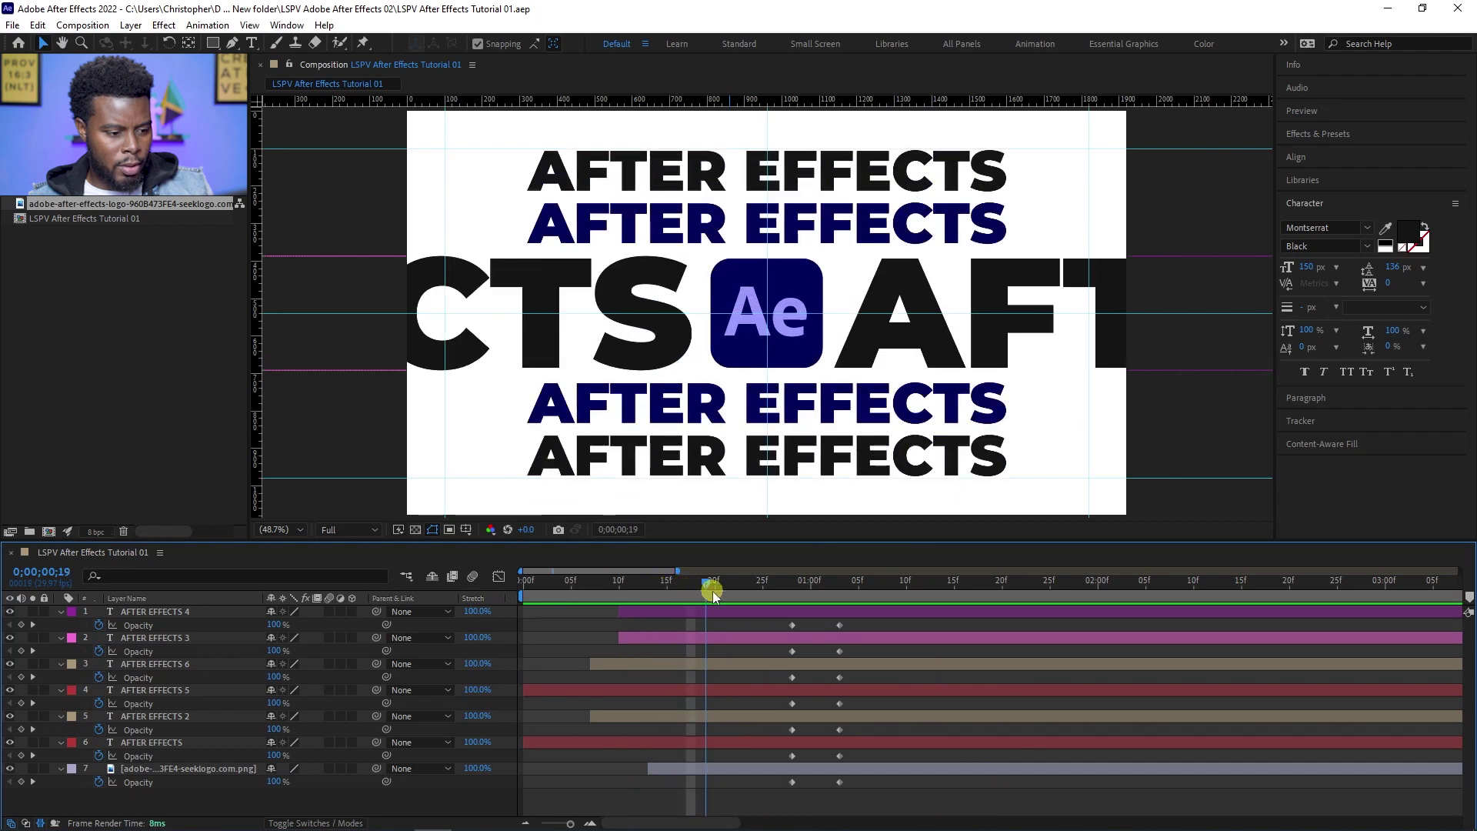
click(743, 464)
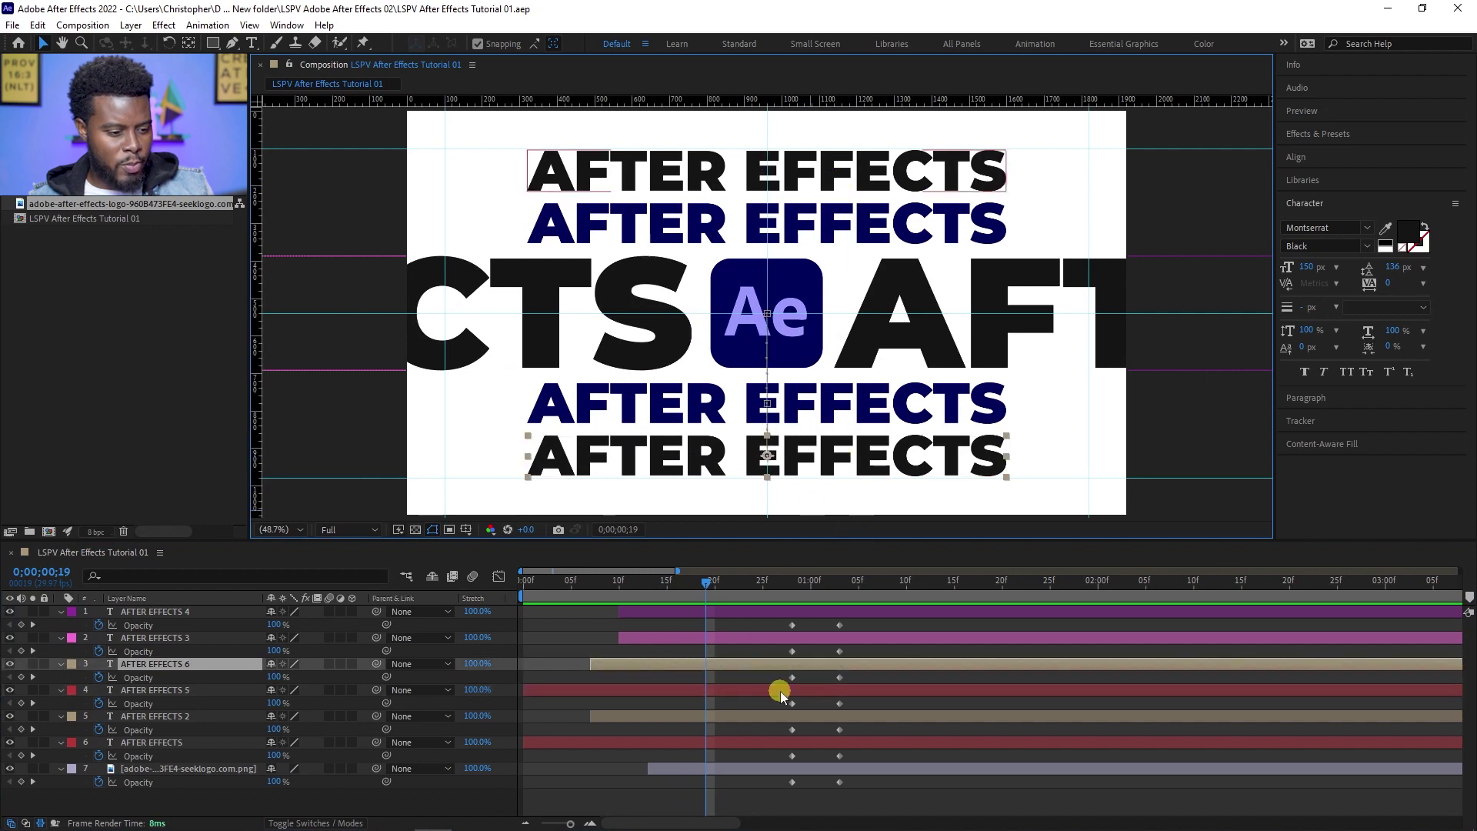
click(906, 800)
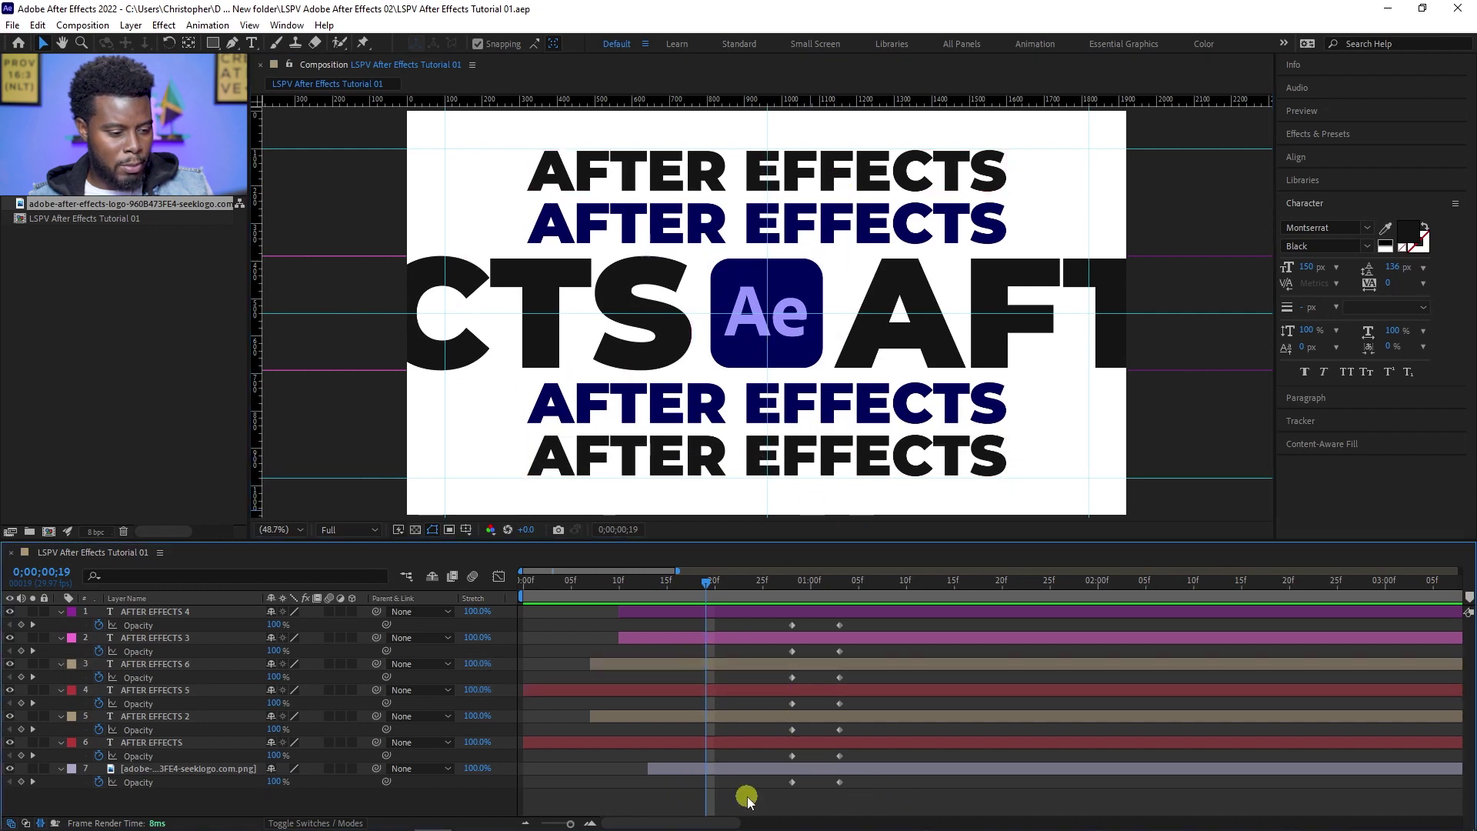
key(p)
drag(657, 575, 707, 597)
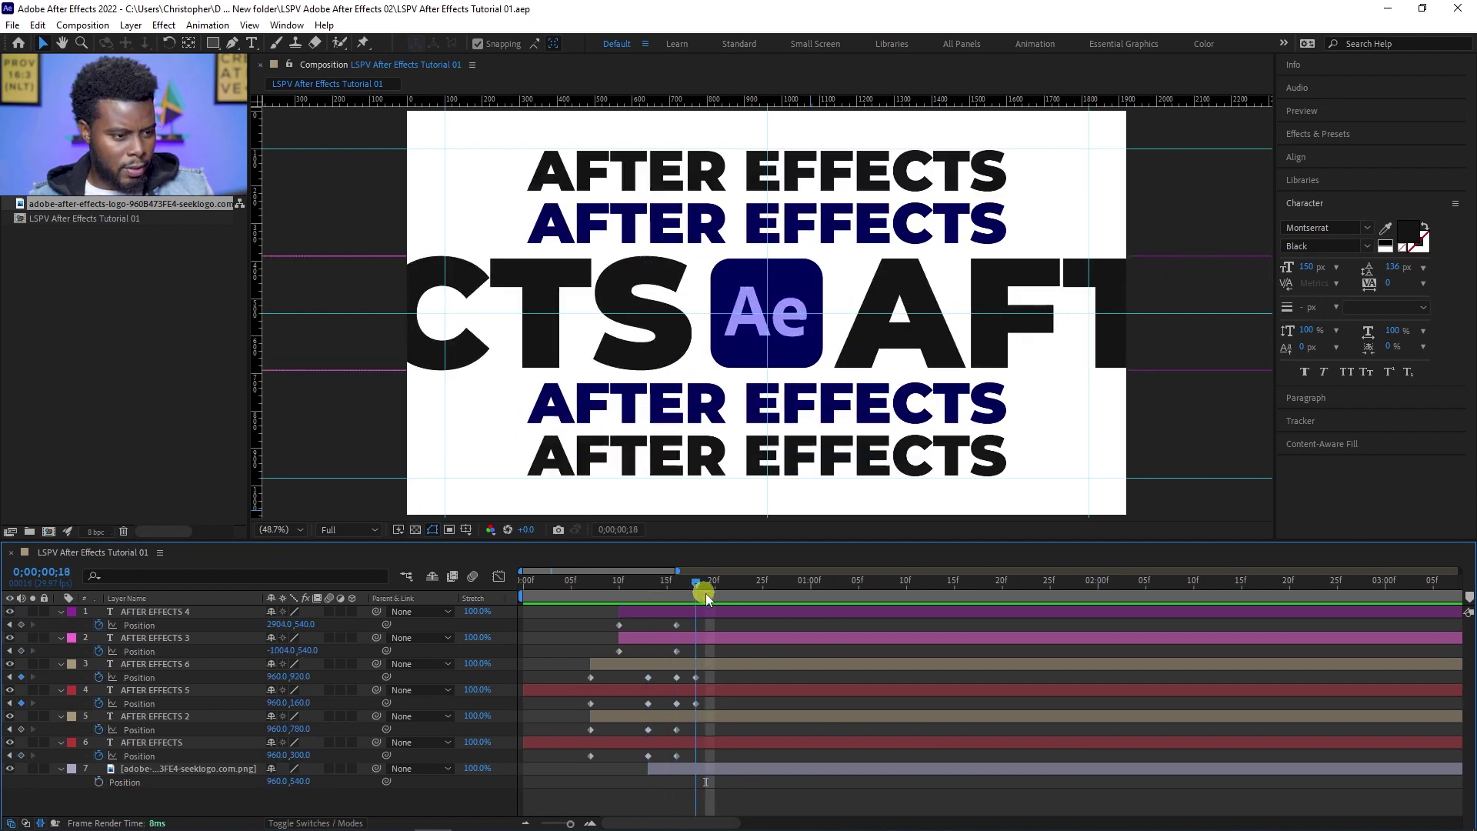
click(696, 676)
shift+click(697, 704)
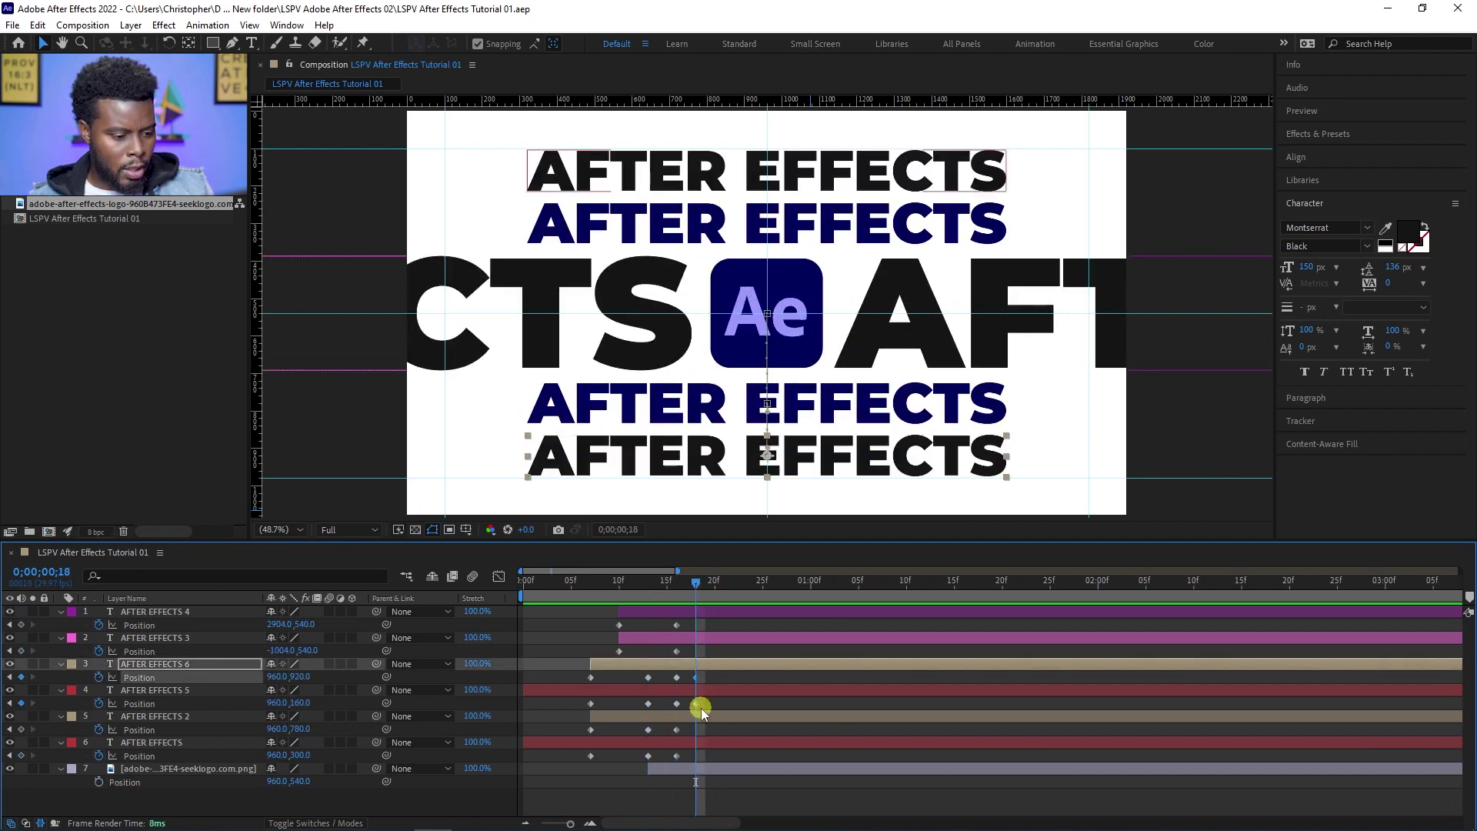
click(698, 684)
drag(699, 683, 708, 682)
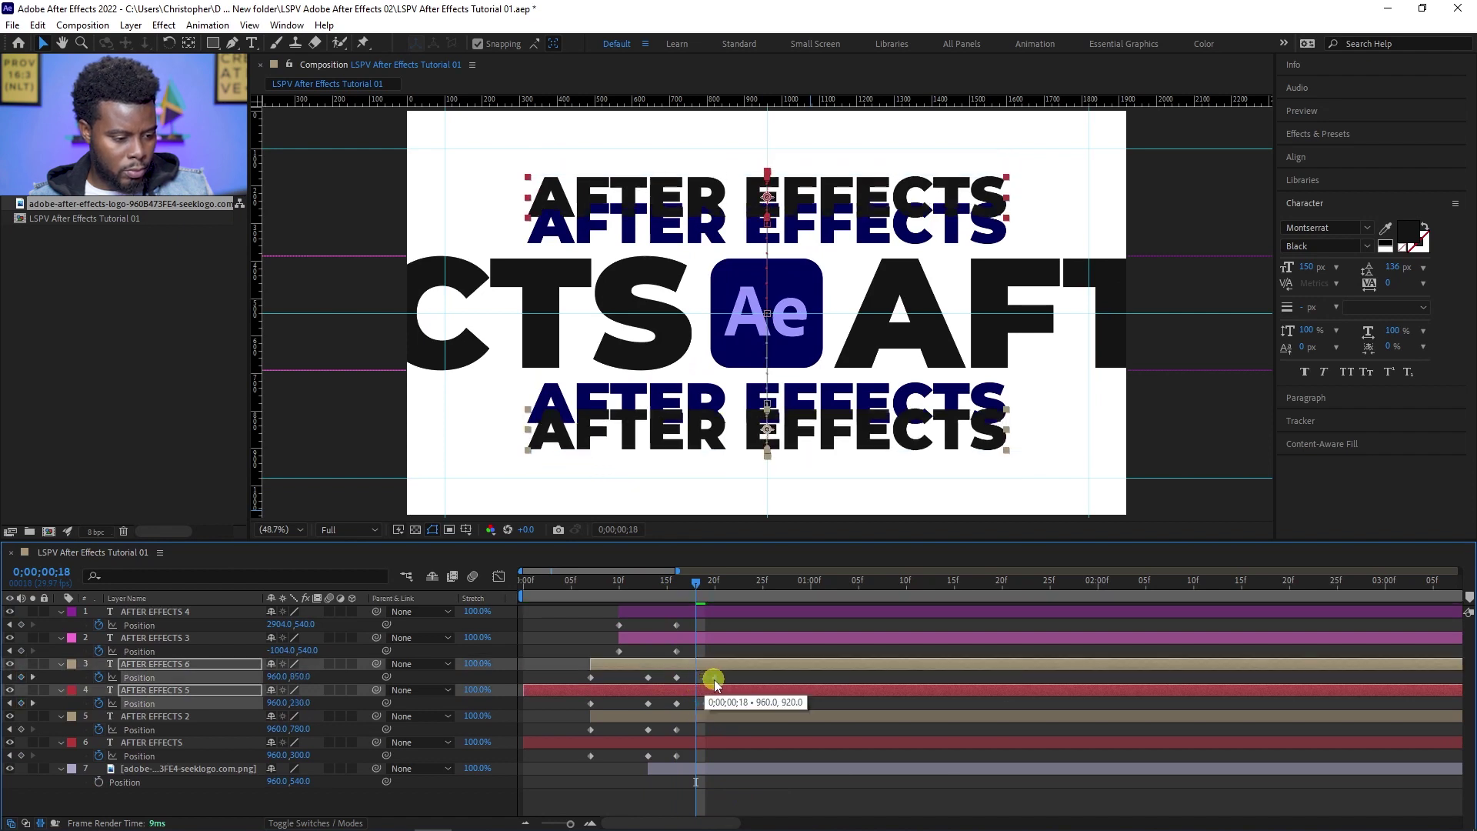
Preview the animation from the first frame with the slower outward move of the outer text lines
drag(685, 597, 523, 593)
key(space)
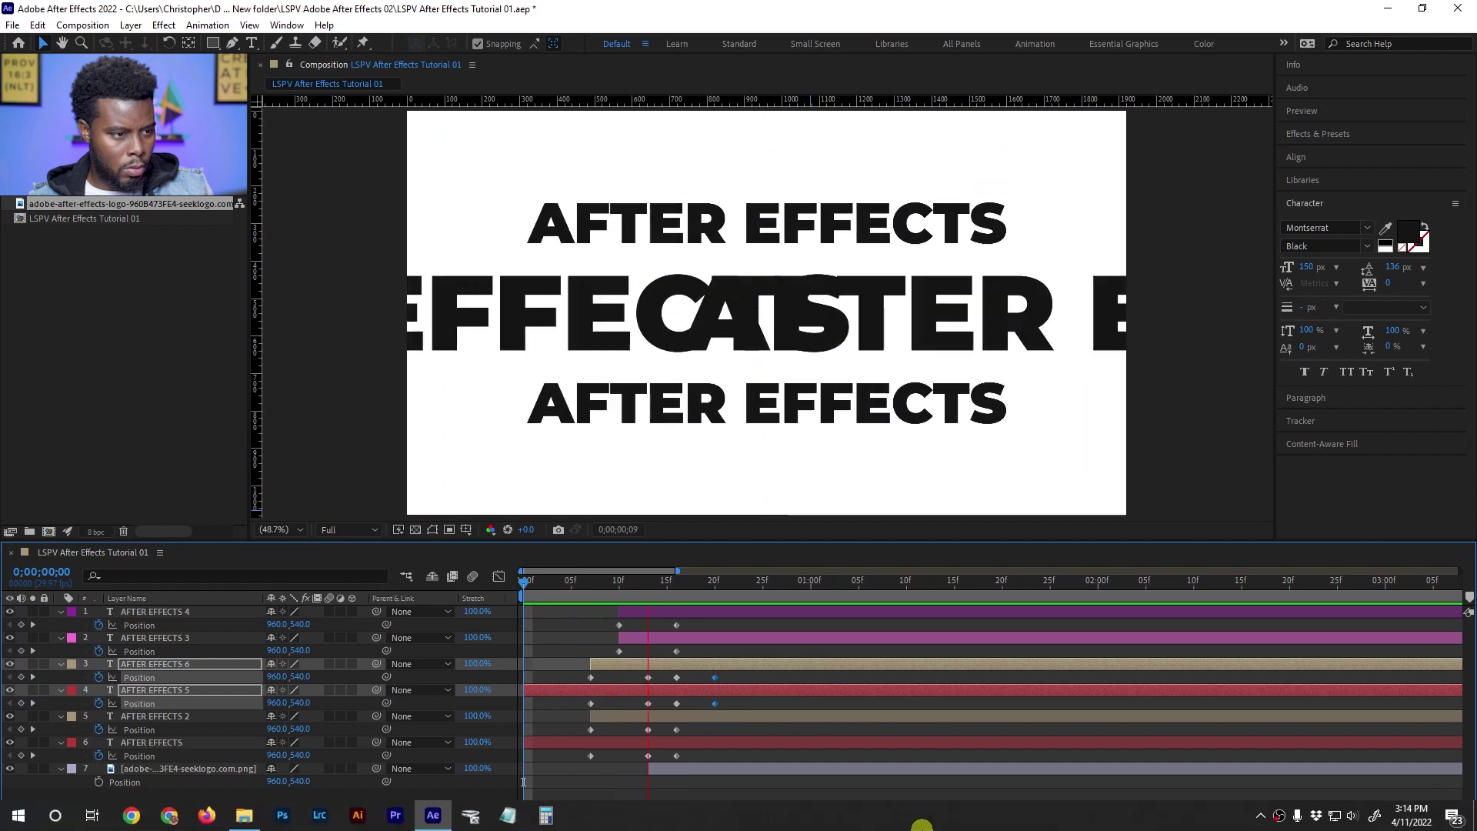
key(space)
key(space)
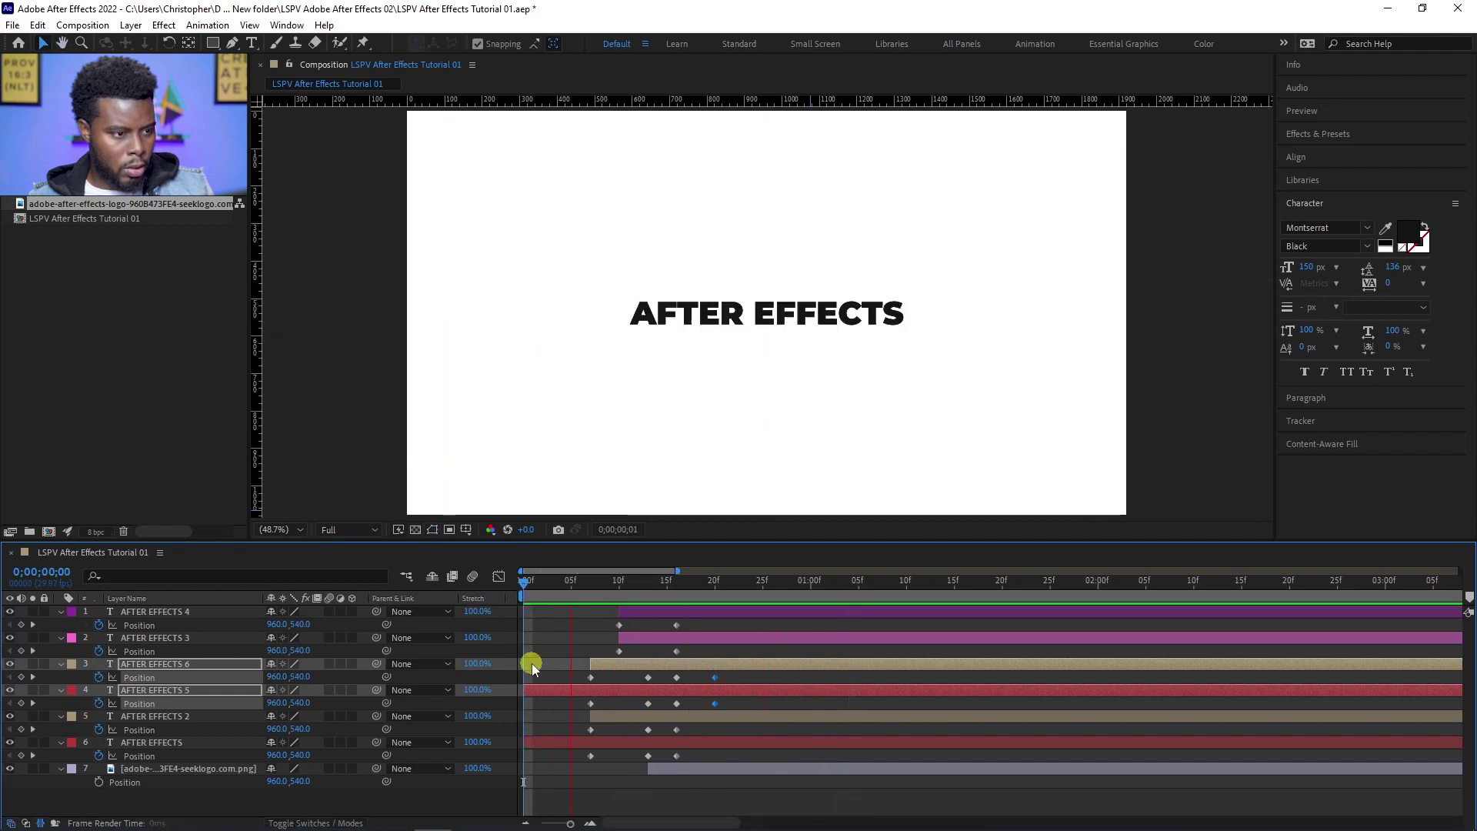
drag(648, 583, 297, 608)
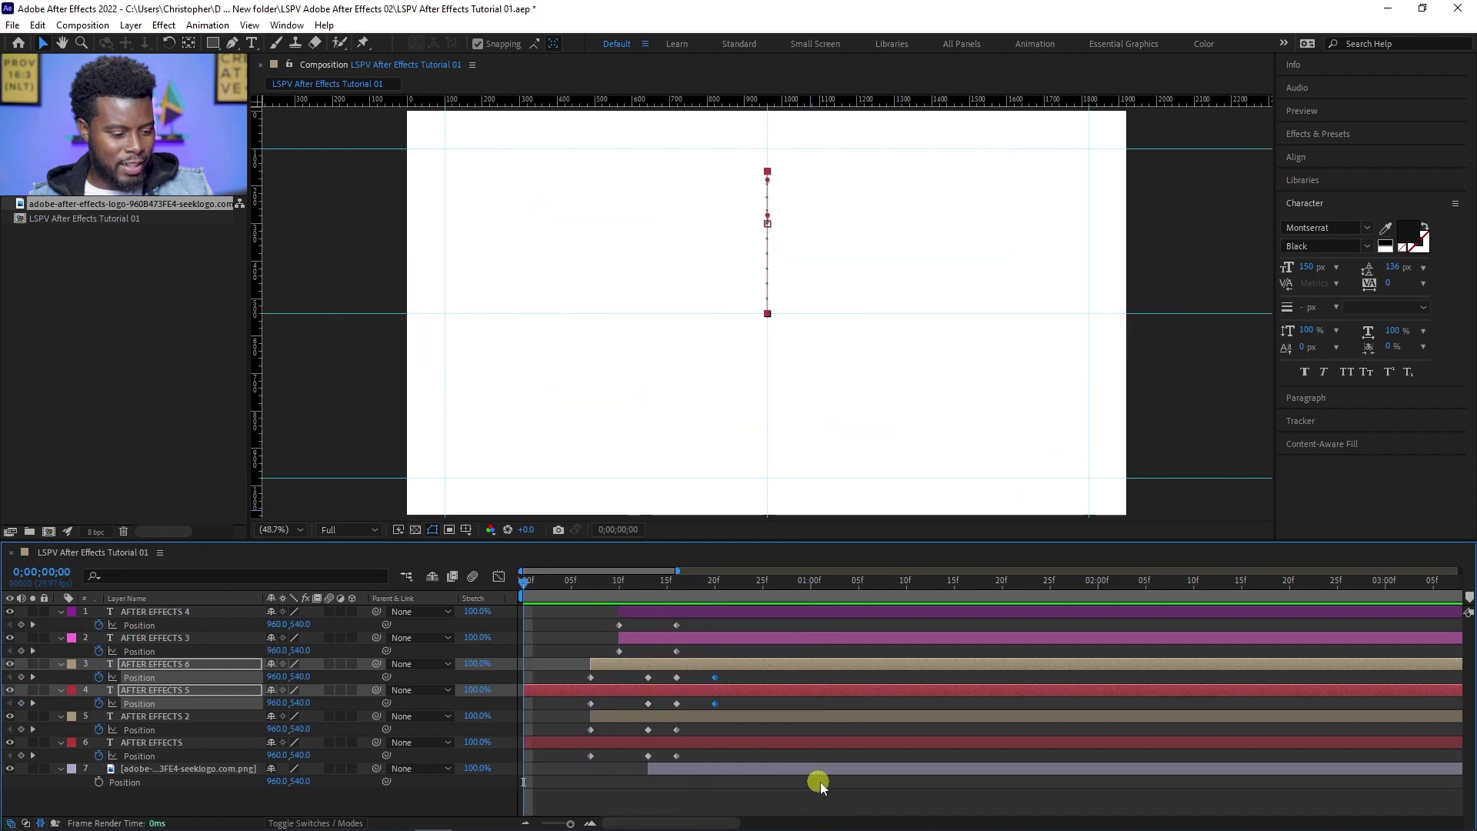
click(829, 791)
key(space)
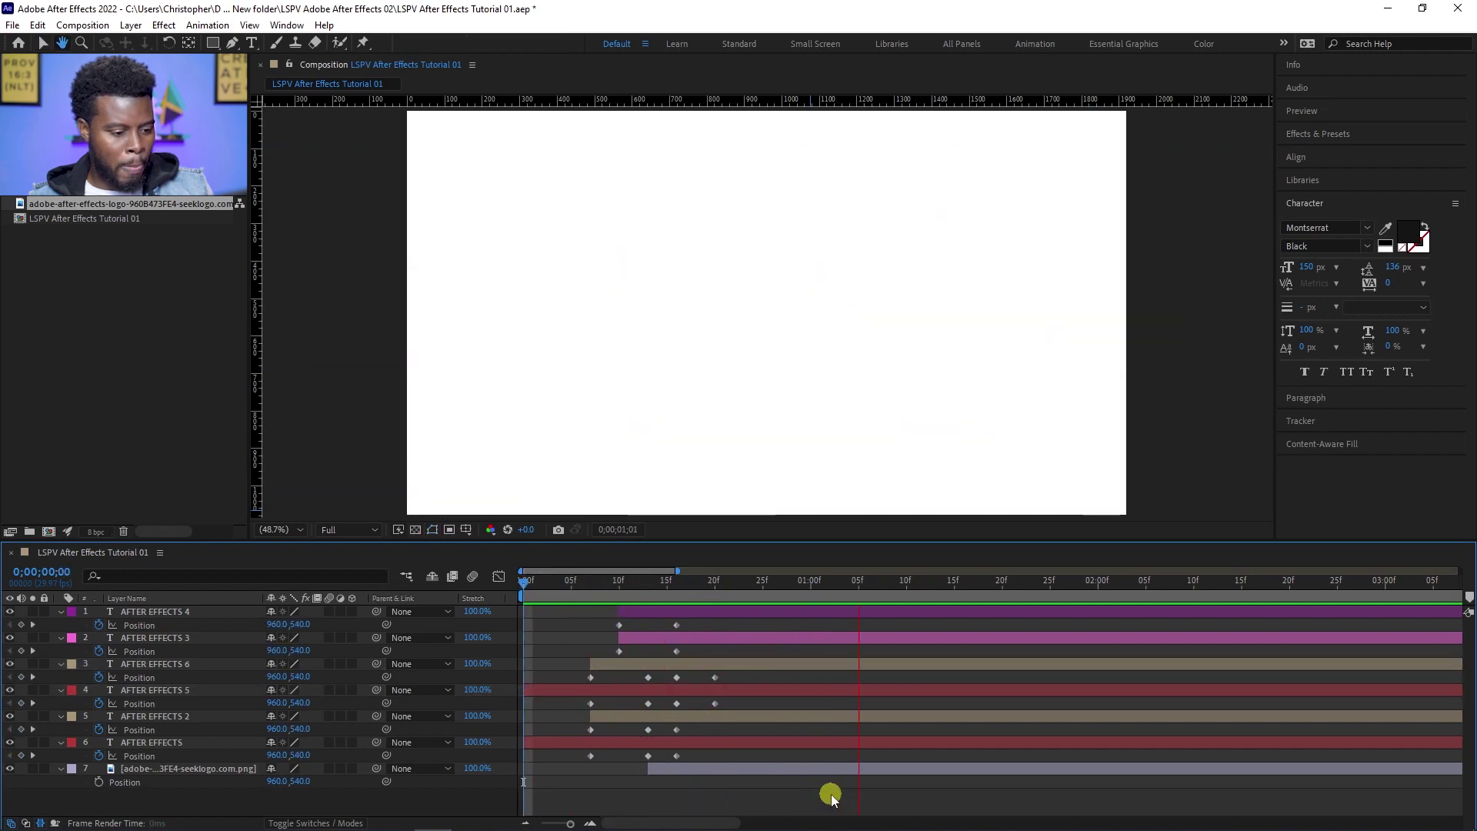
Try Easy Ease on the position keyframes of the AFTER EFFECTS layer above the logo and undo it
key(space)
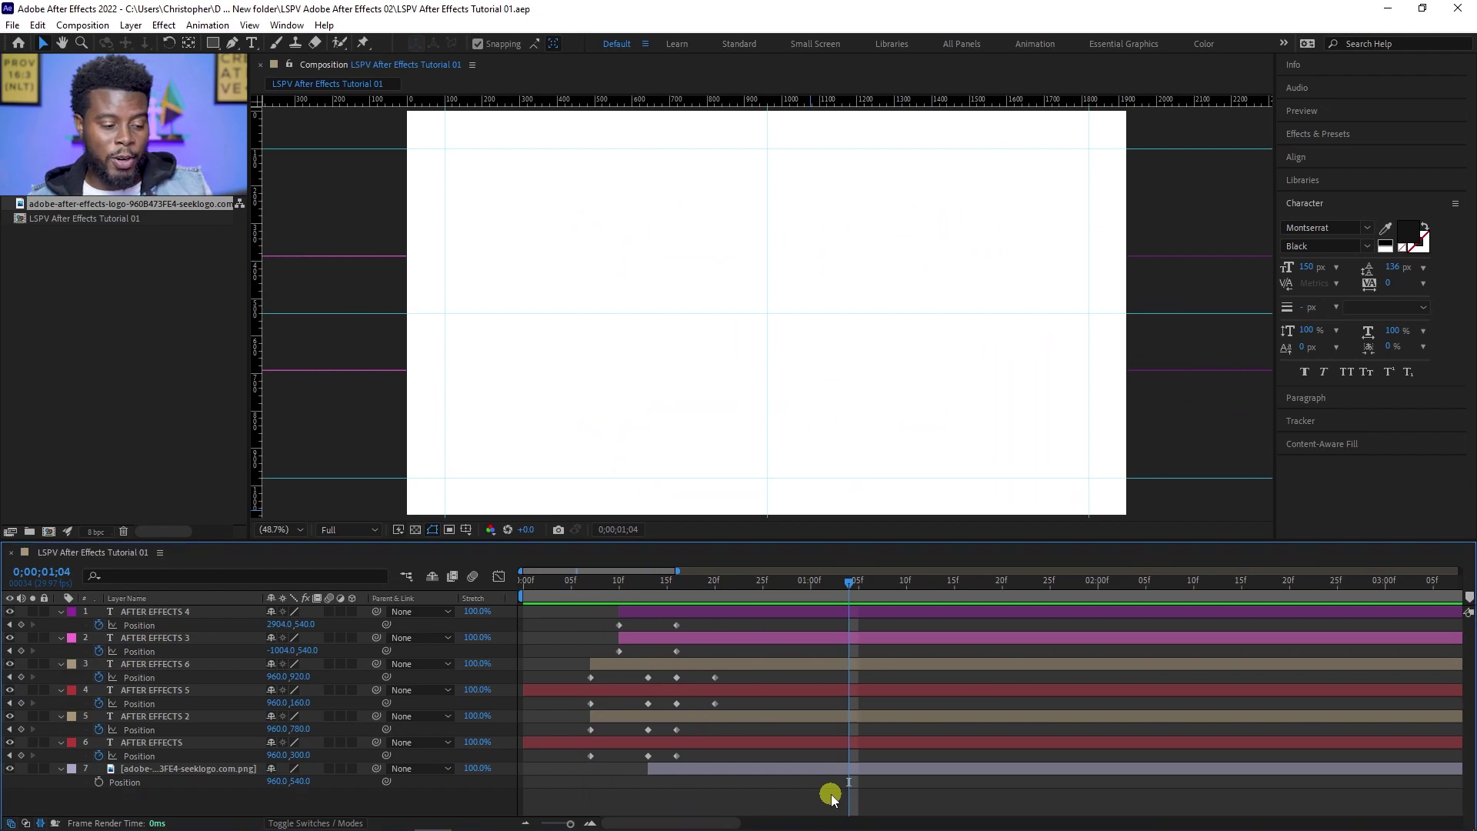
drag(833, 800, 578, 754)
right_click(591, 754)
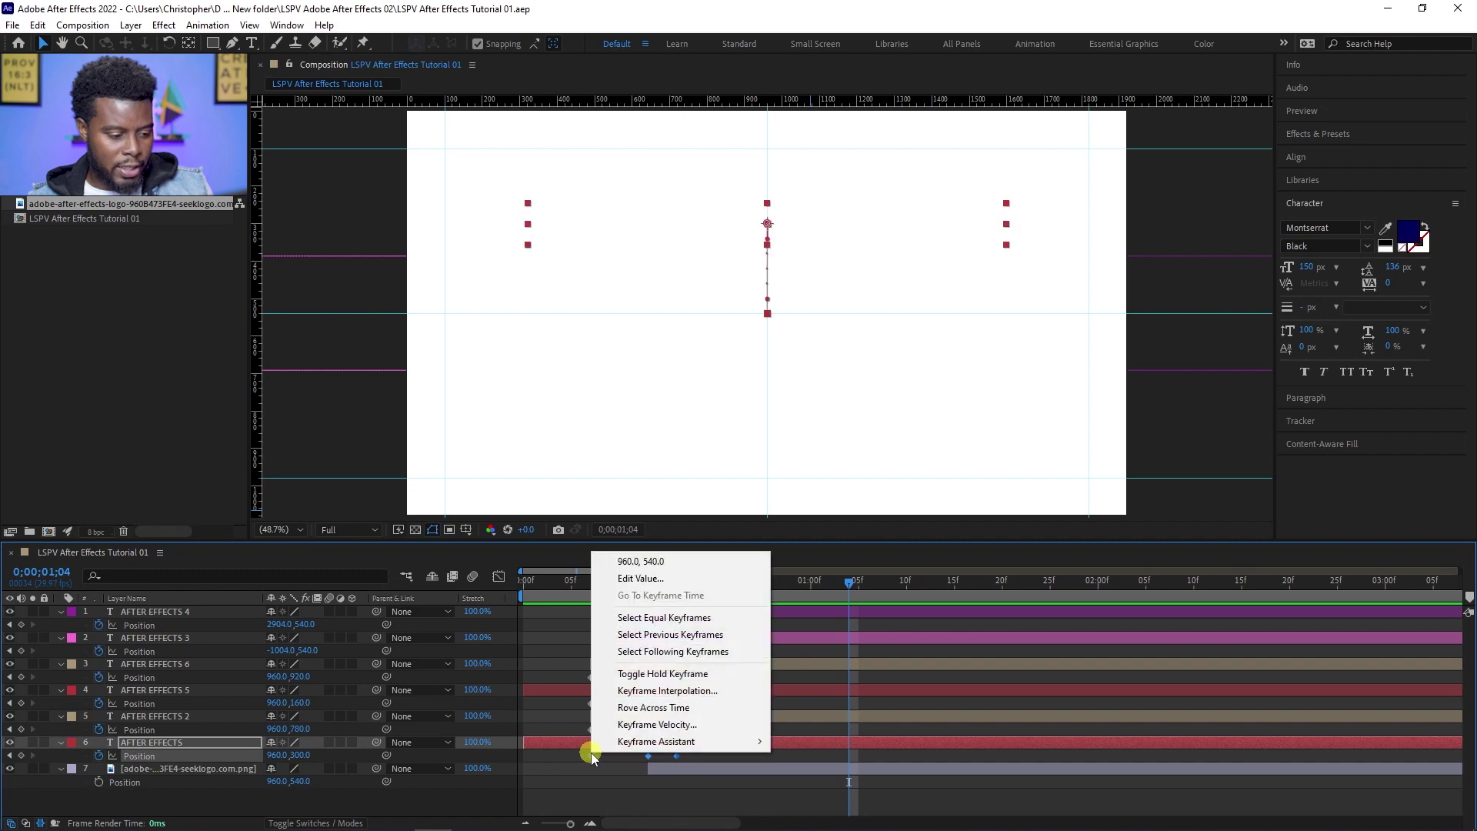
mouse_move(720, 746)
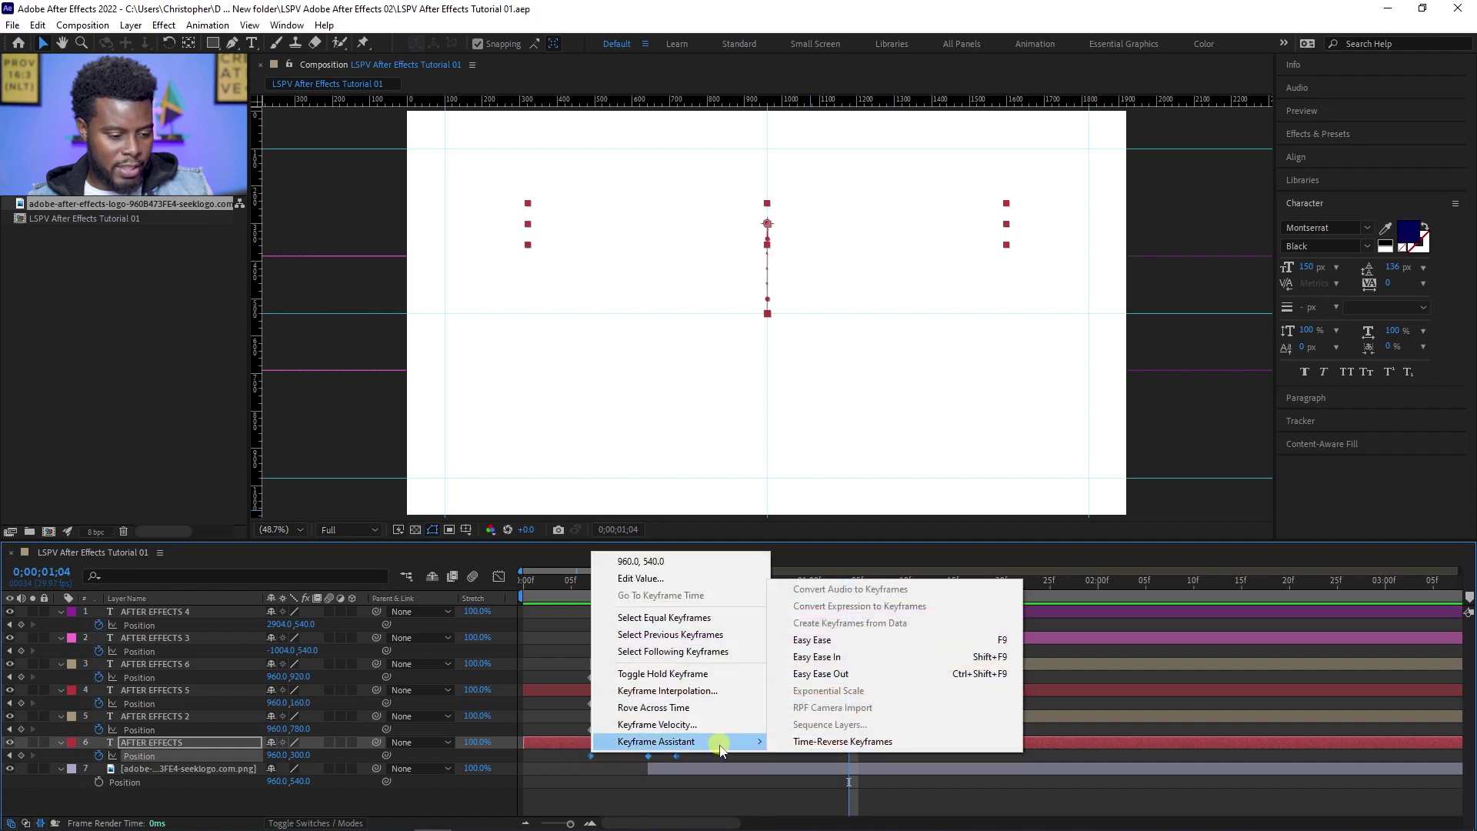
click(851, 641)
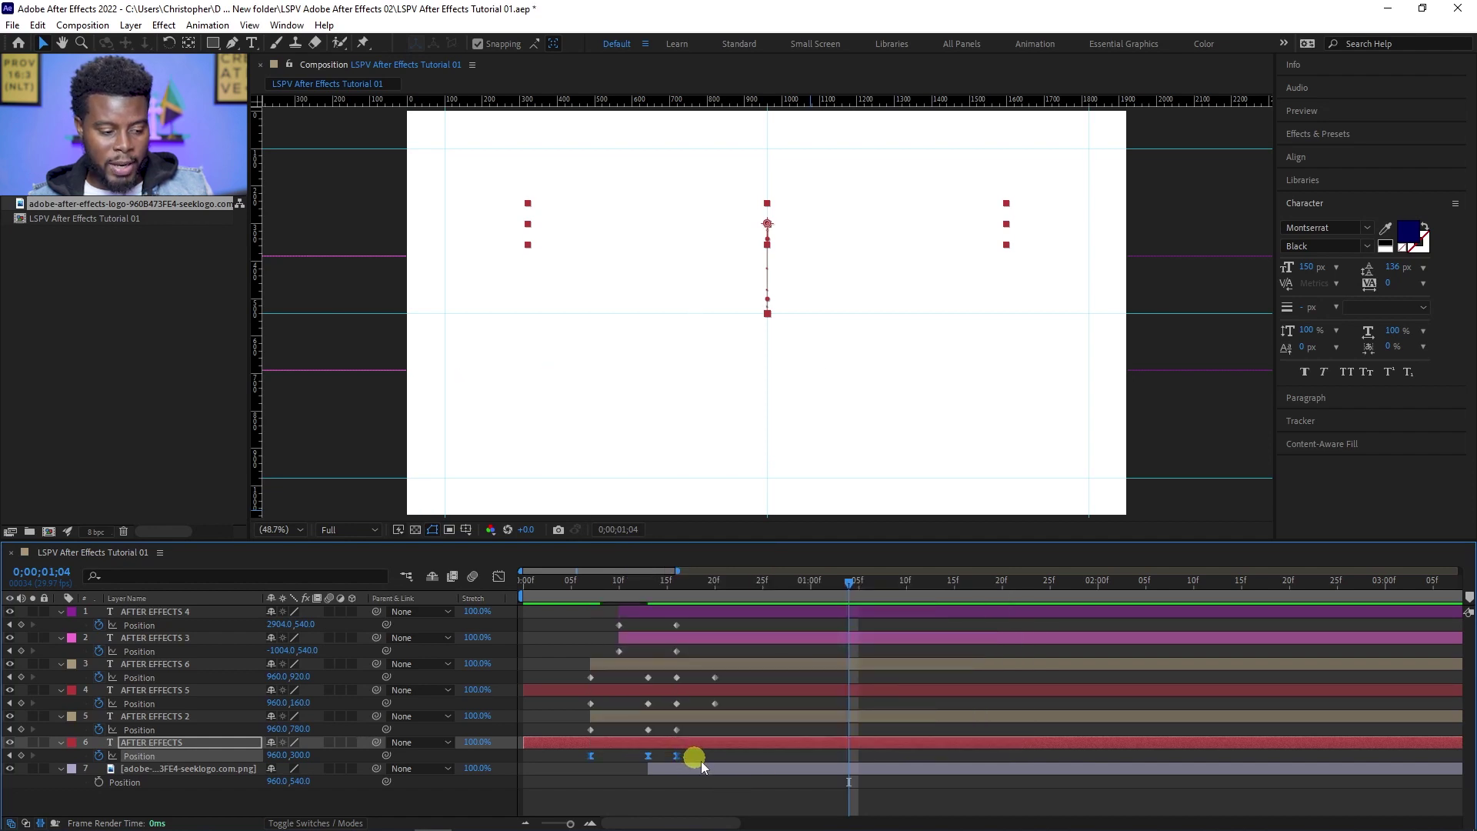
key(ctrl+z)
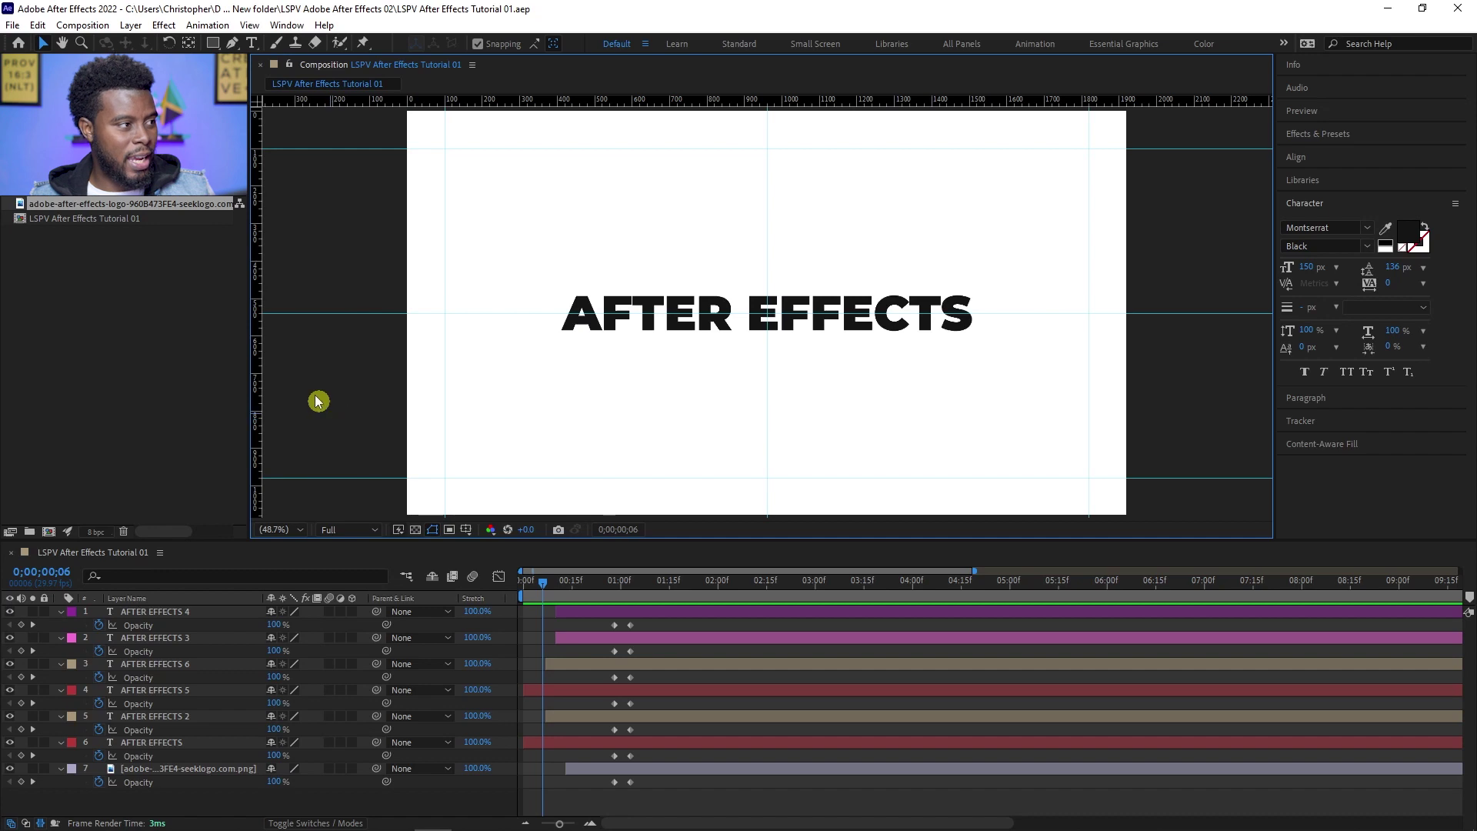
Add a white 1920 × 1080 px solid named White Solid 1 and place it beneath all other layers
click(131, 26)
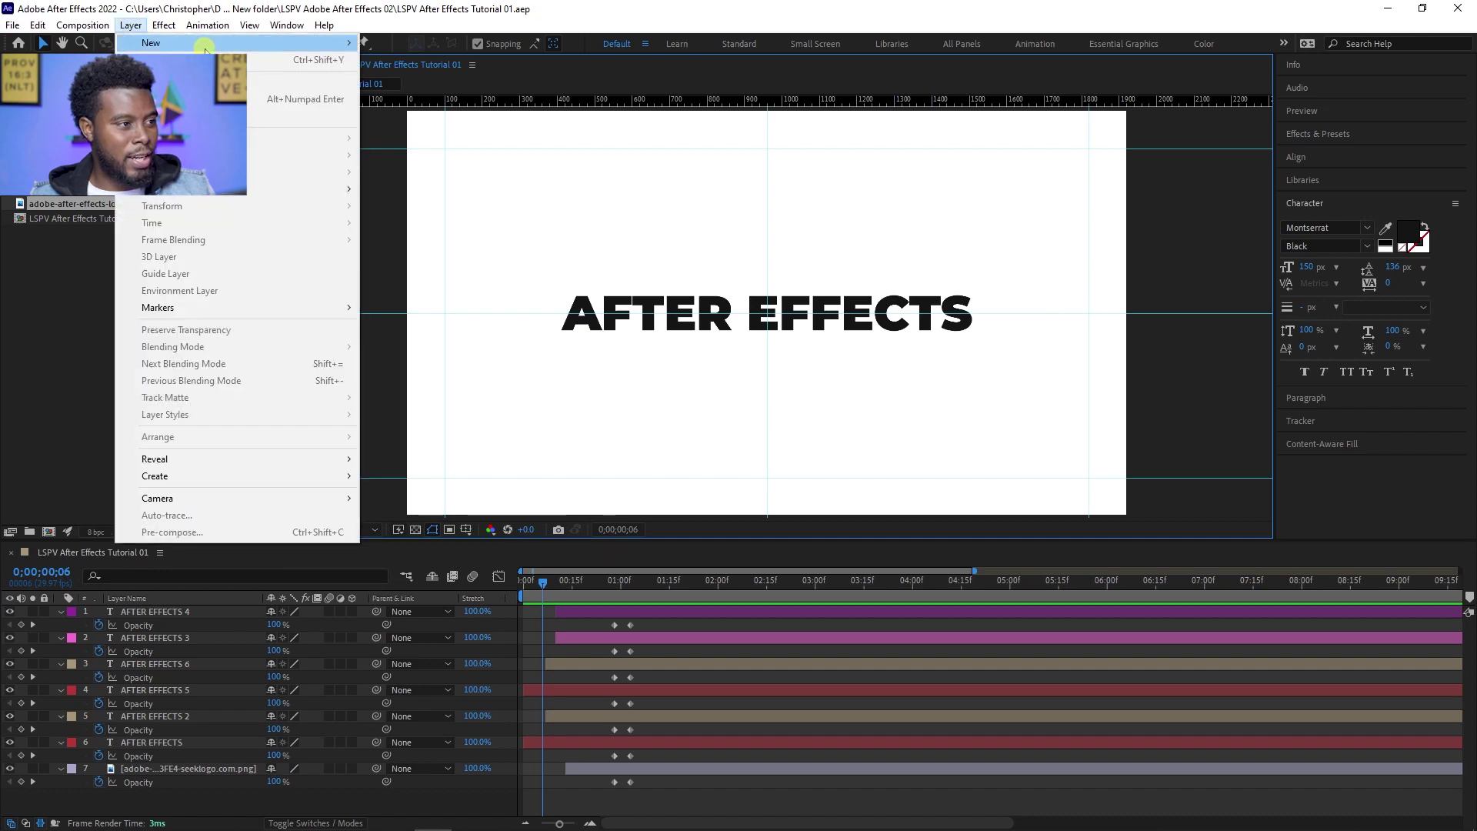
mouse_move(254, 43)
click(412, 60)
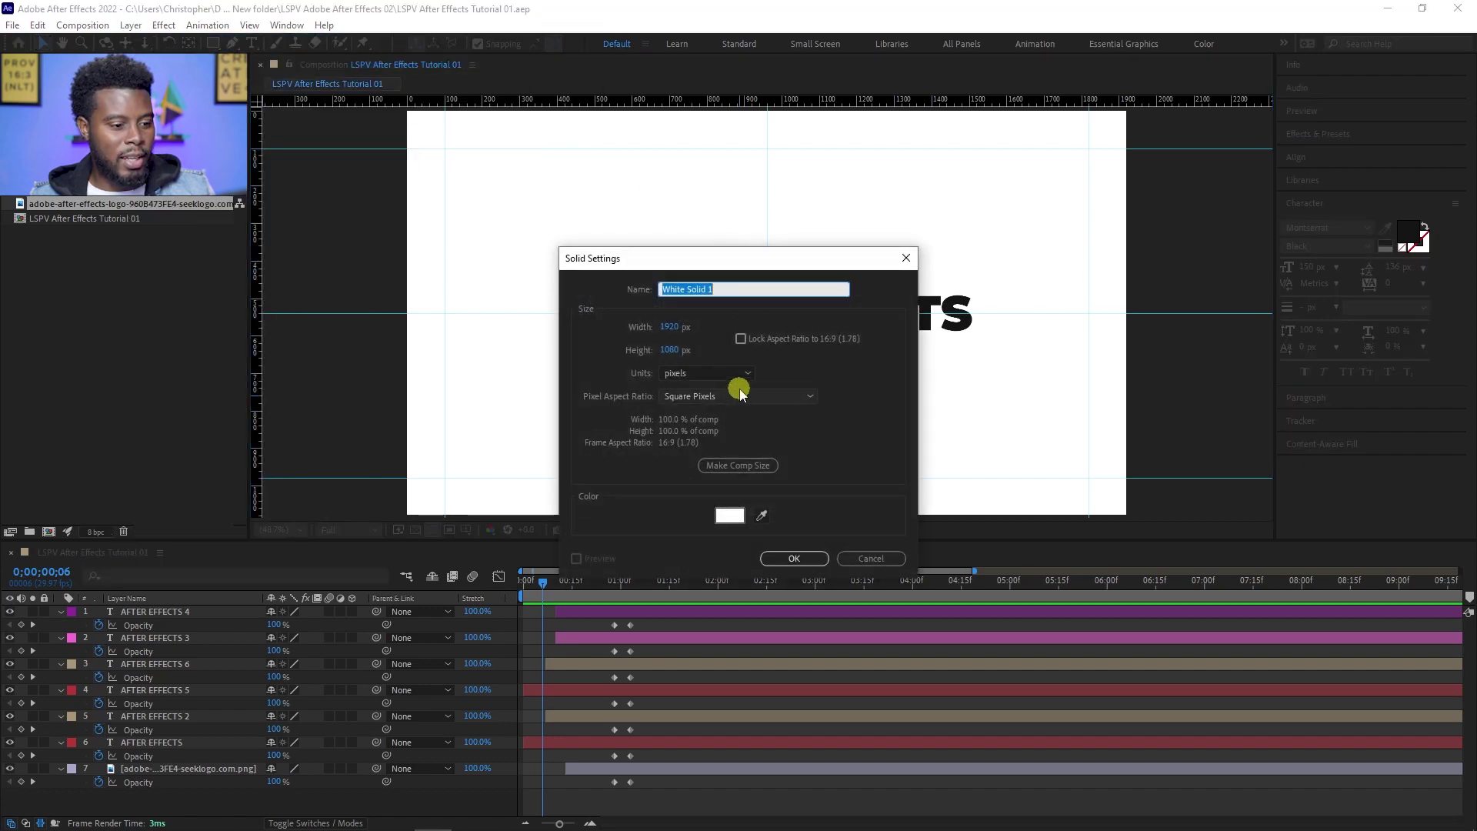
click(729, 515)
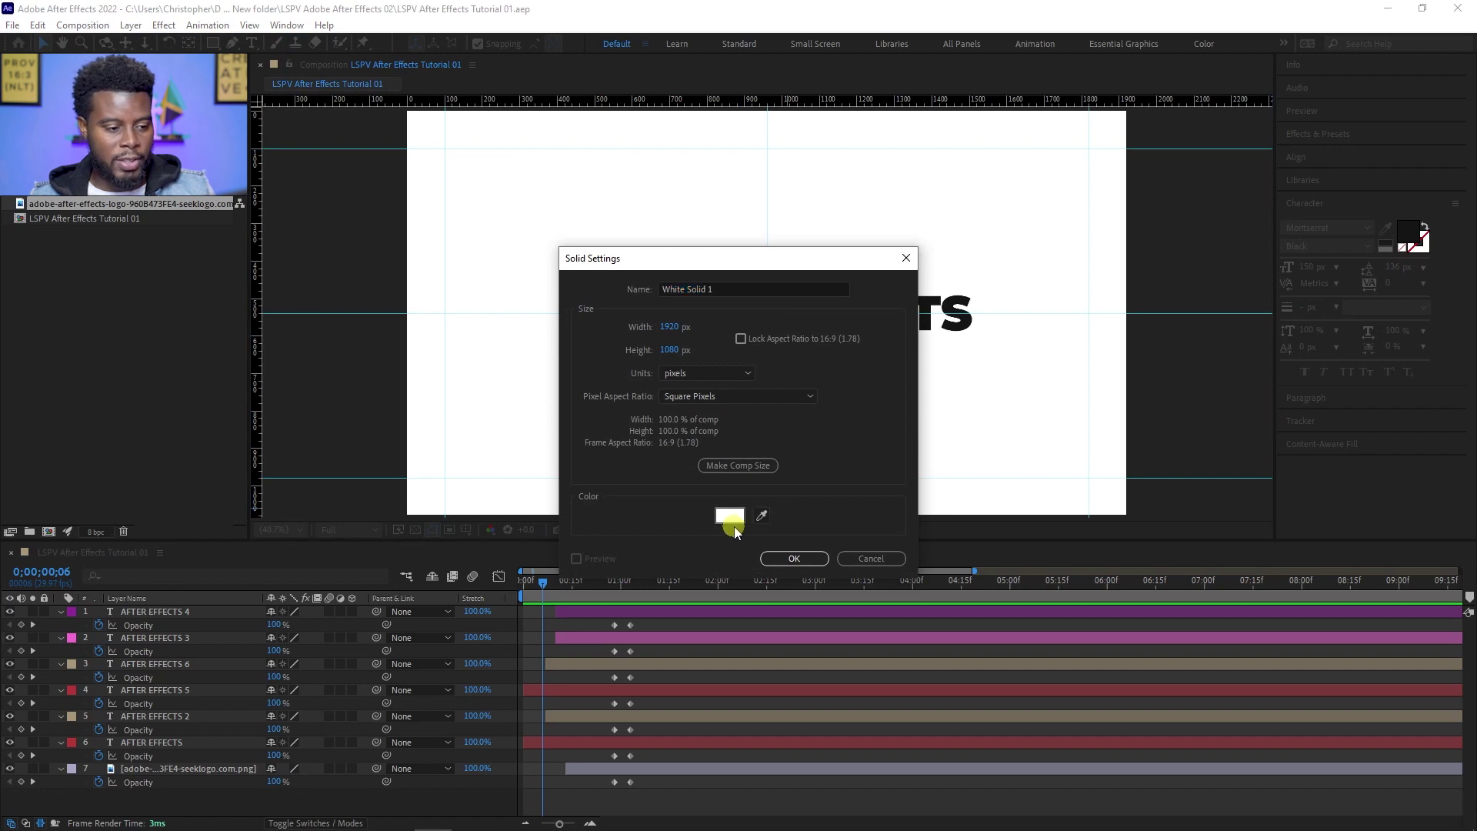
click(973, 215)
mouse_move(973, 214)
mouse_down()
mouse_move(1113, 204)
mouse_move(824, 145)
mouse_up()
click(1183, 167)
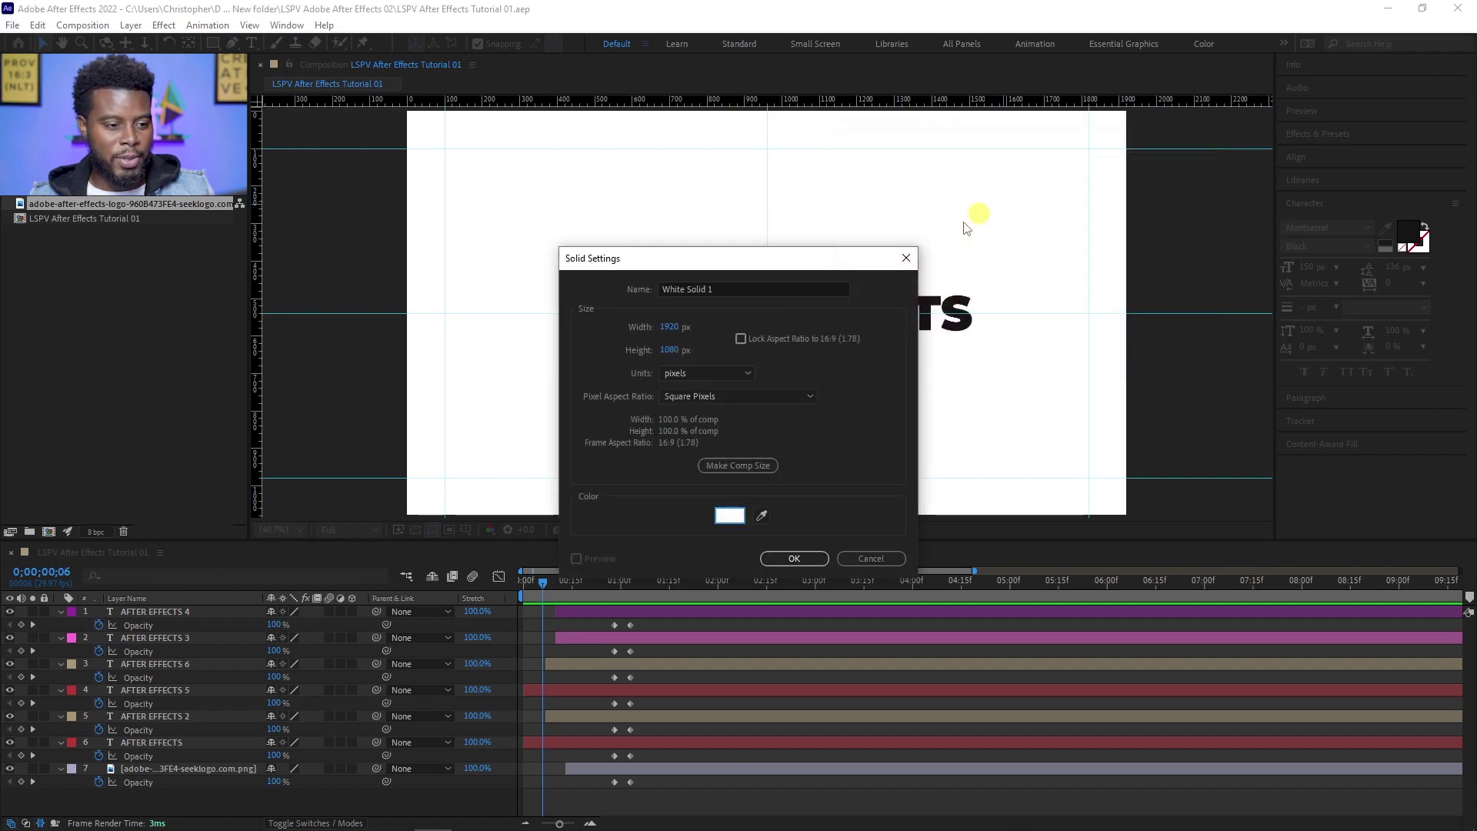
click(792, 560)
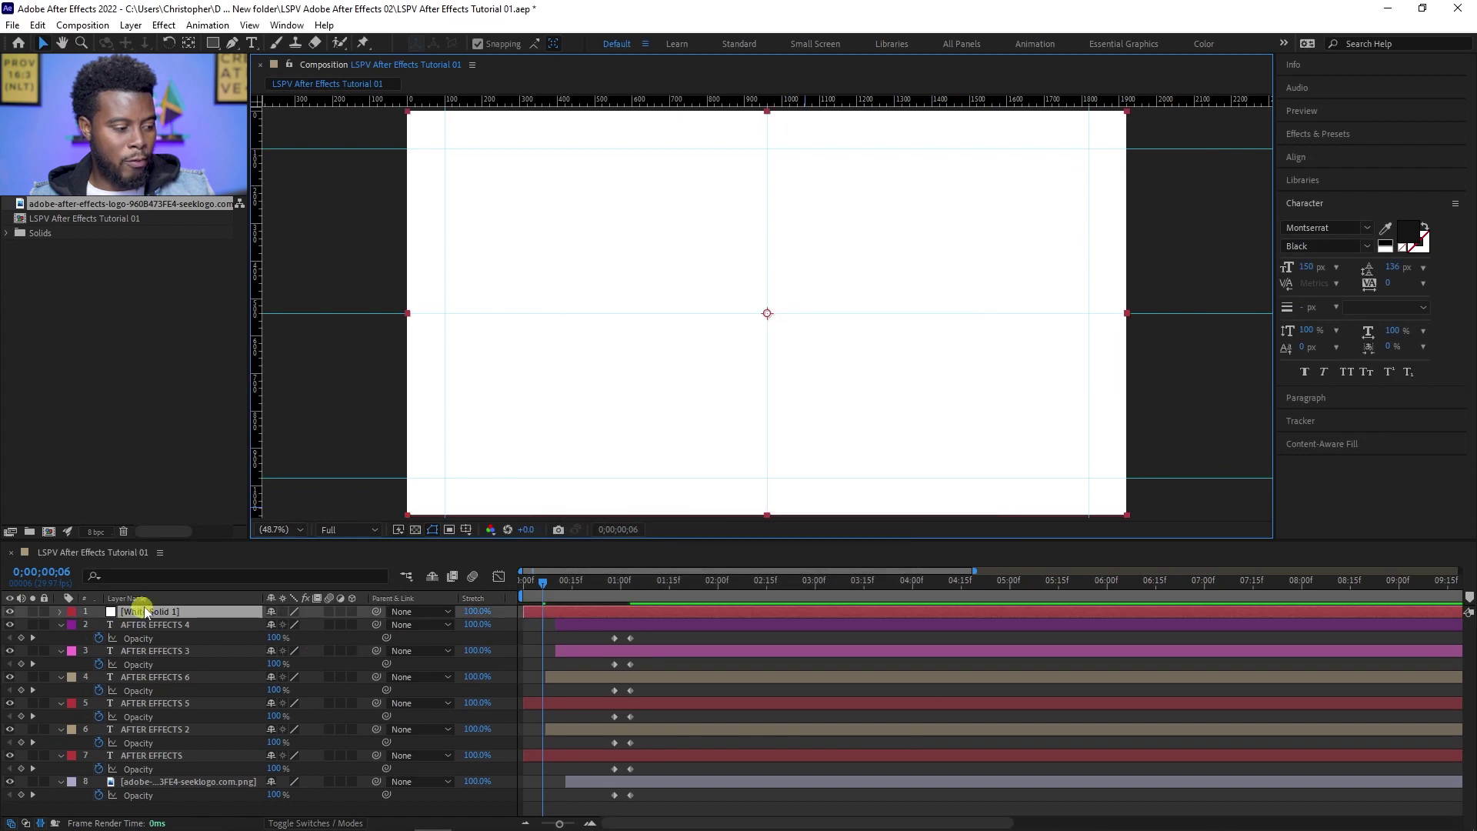
drag(135, 614, 140, 800)
Preview the animation from the first frame with the white solid as background
key(space)
key(space)
key(space)
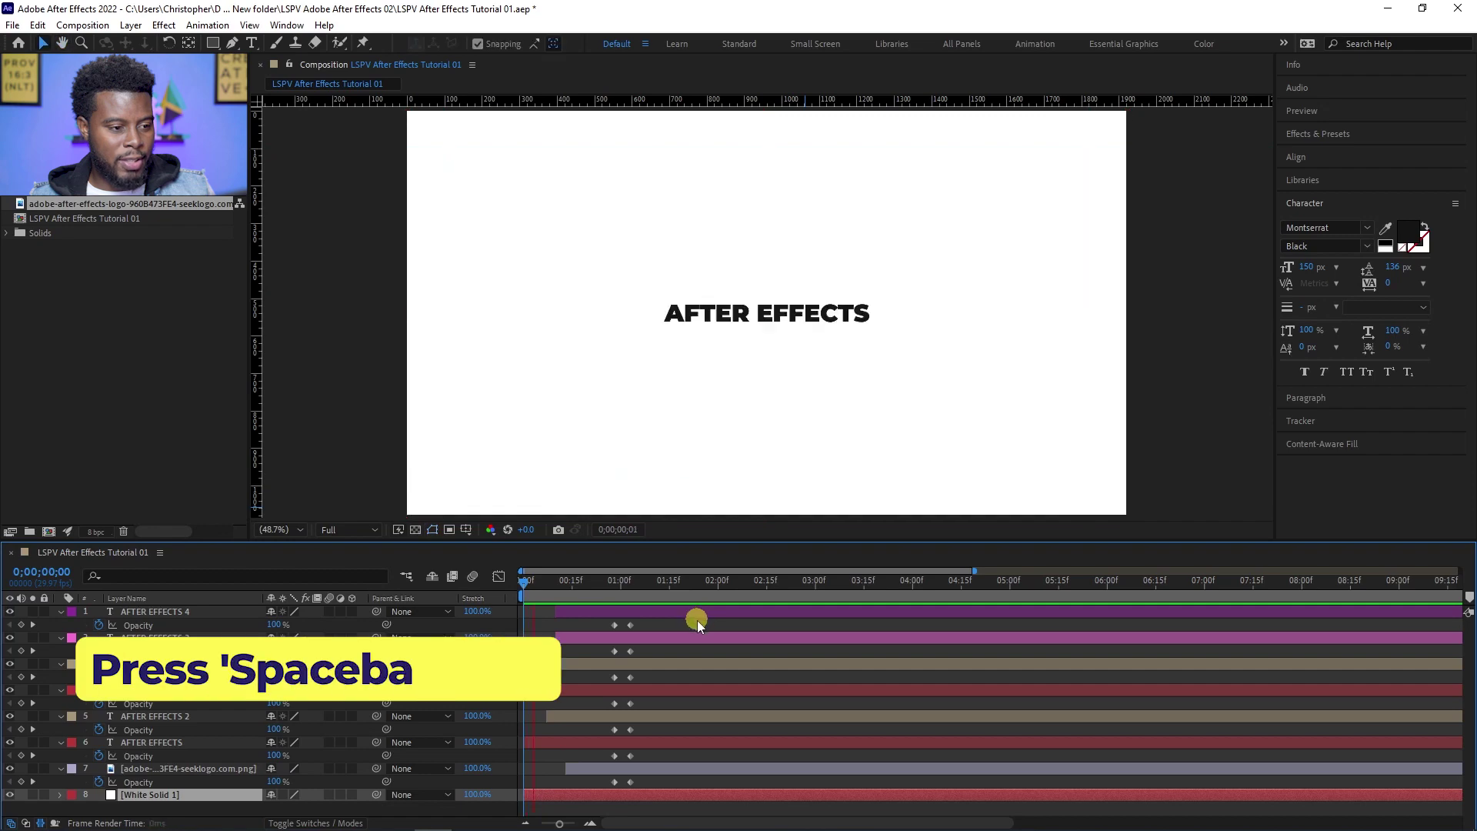
key(space)
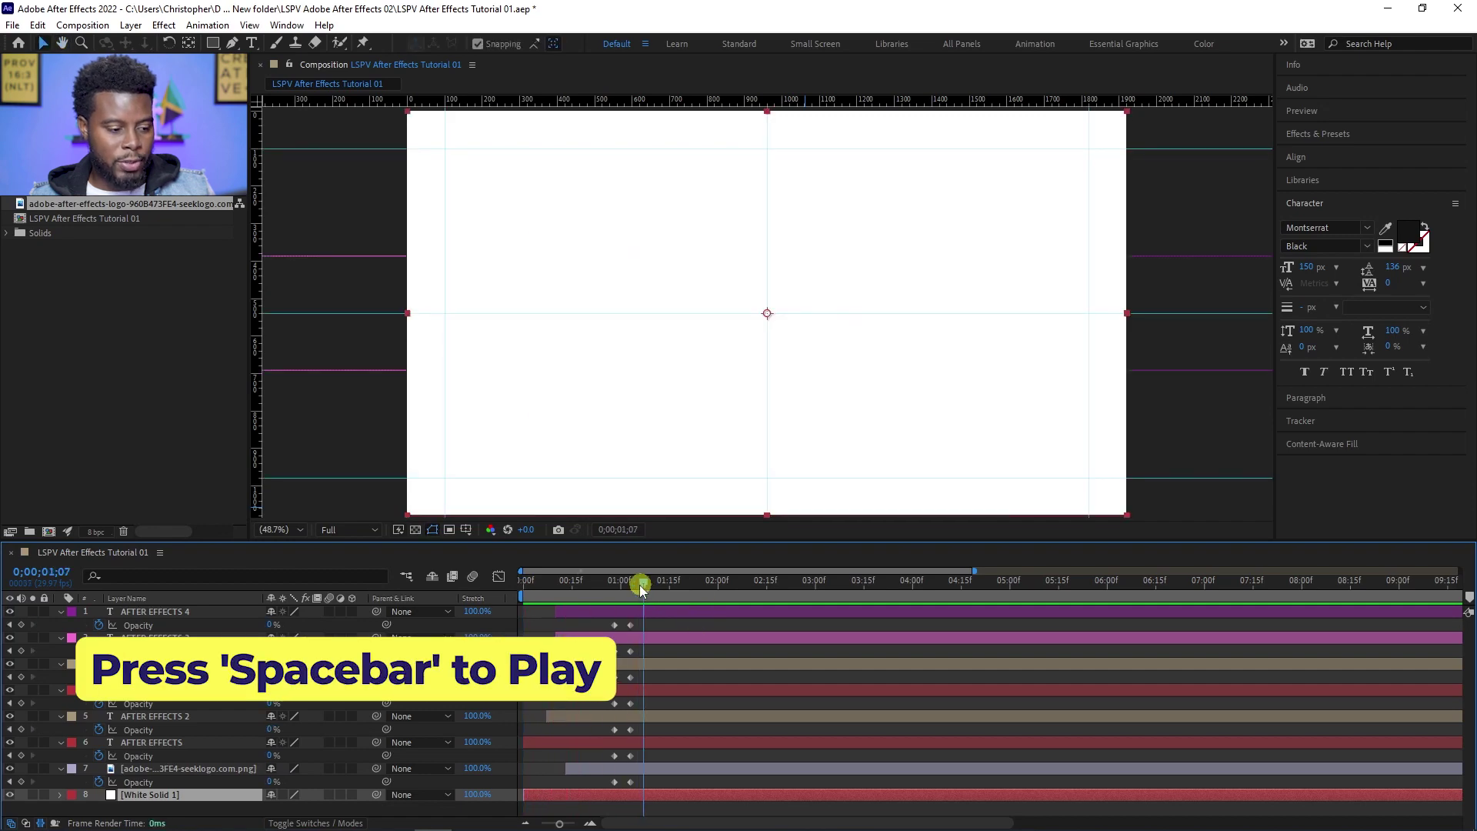
Shorten the work area so that it ends at the last opacity keyframes, at 0;00;01;03
click(564, 596)
drag(564, 596, 586, 596)
drag(607, 597, 631, 597)
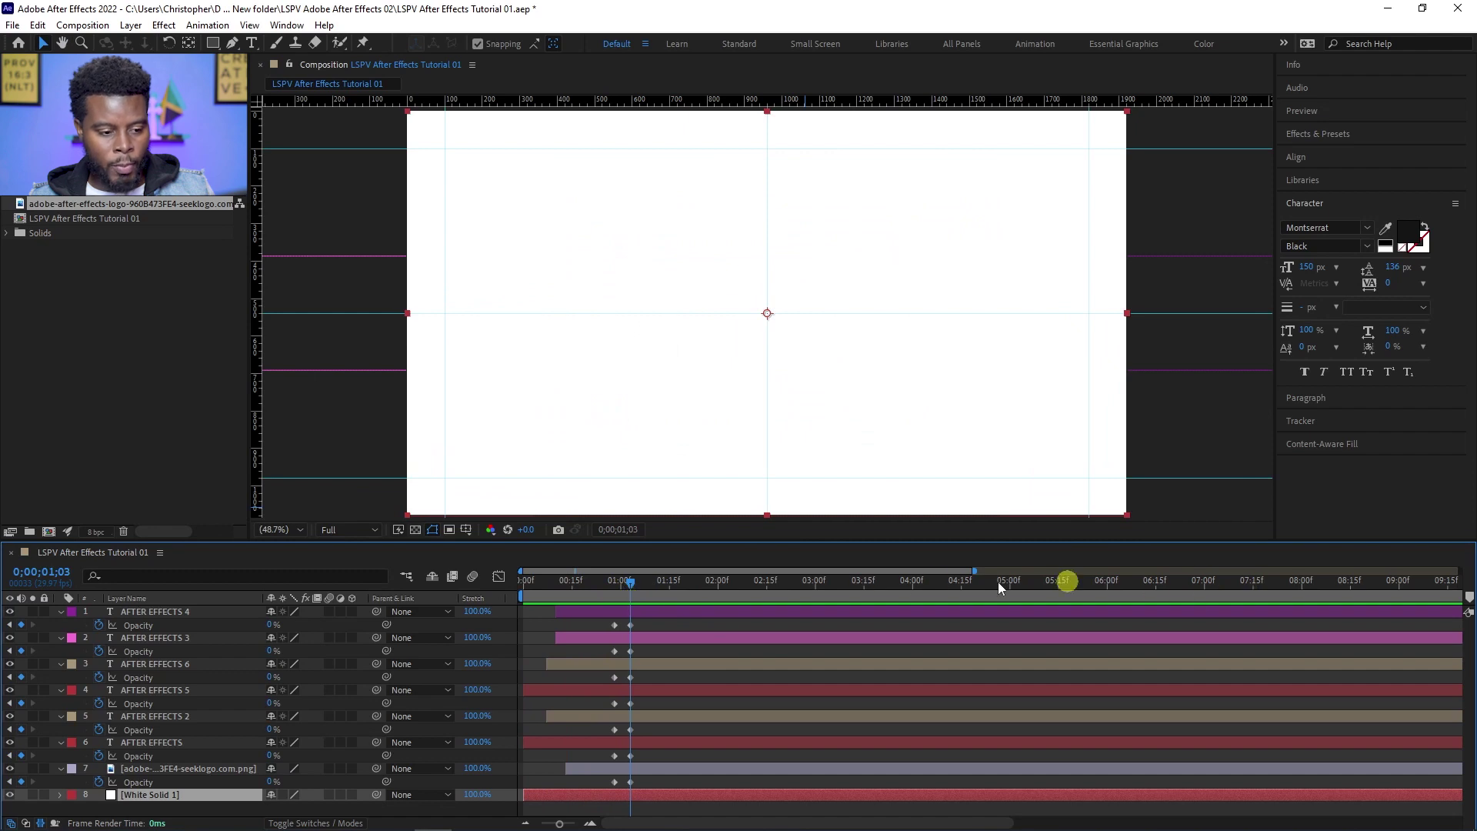
drag(975, 573, 1462, 572)
drag(1355, 602, 780, 582)
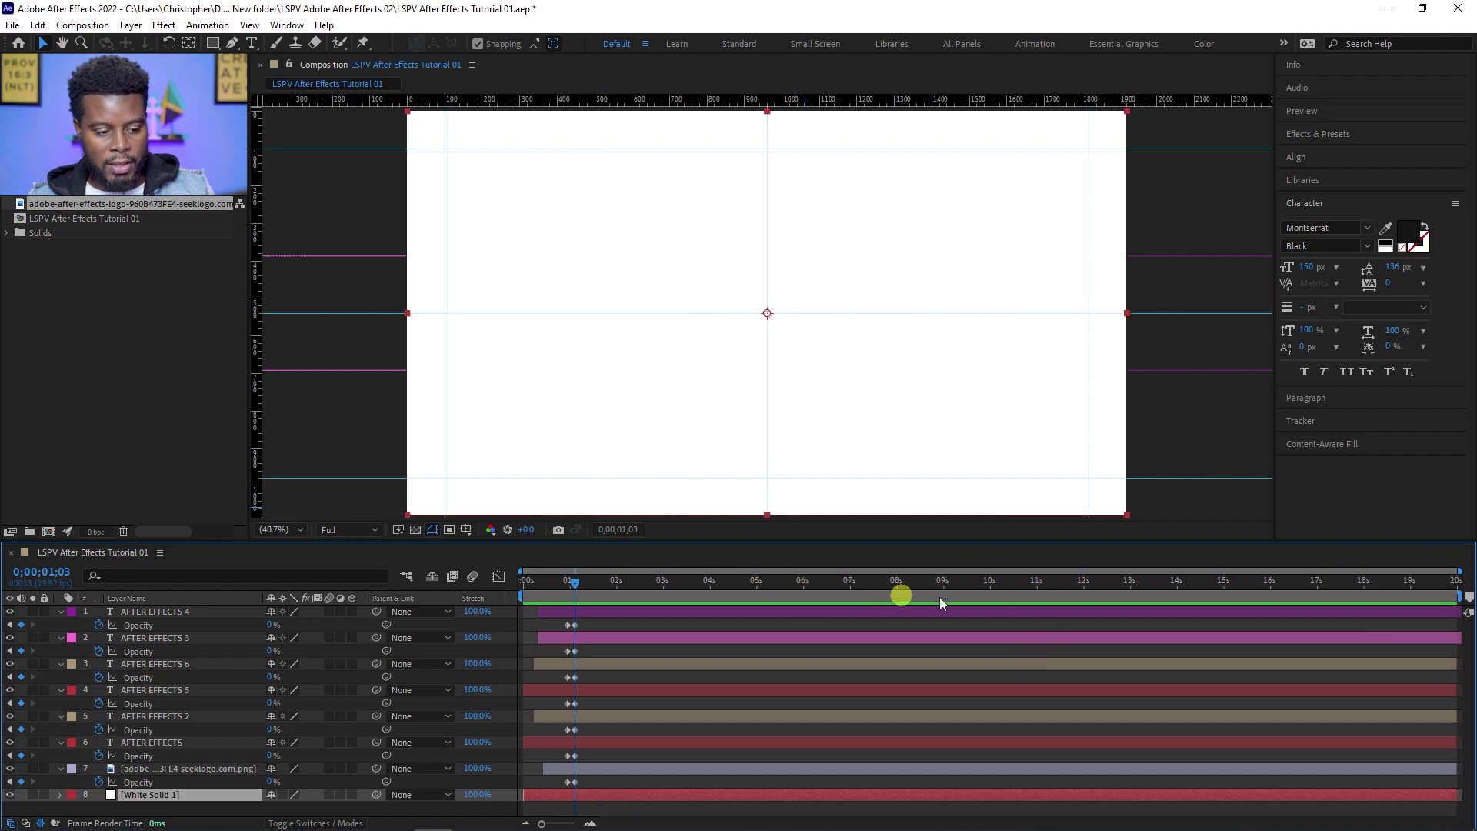
click(998, 597)
drag(1464, 595, 575, 607)
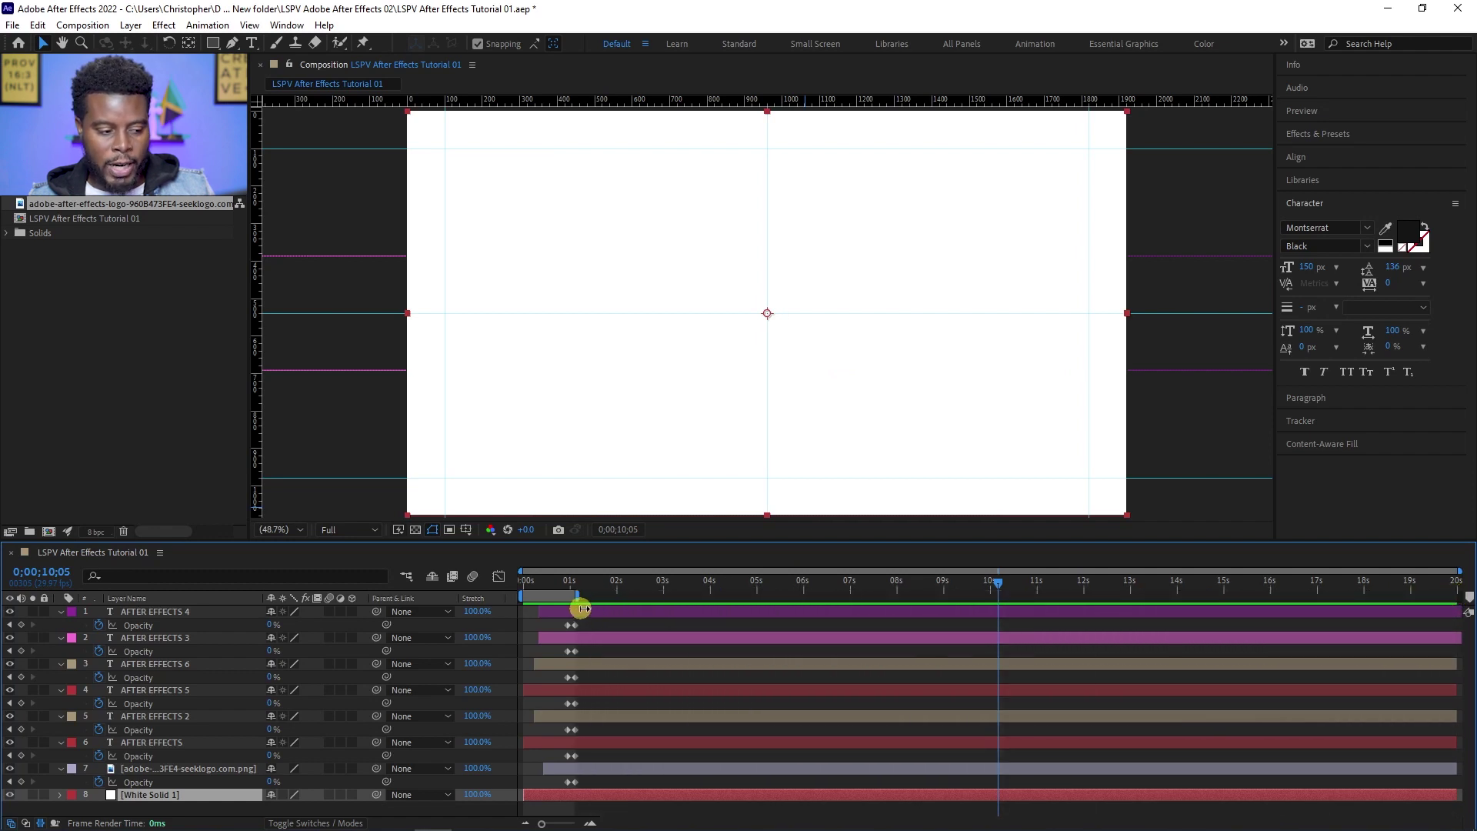
Examine the start of the fade-out at 0;00;00;28 and 0;00;00;29 within the shortened work area
click(567, 584)
key(equal)
key(equal)
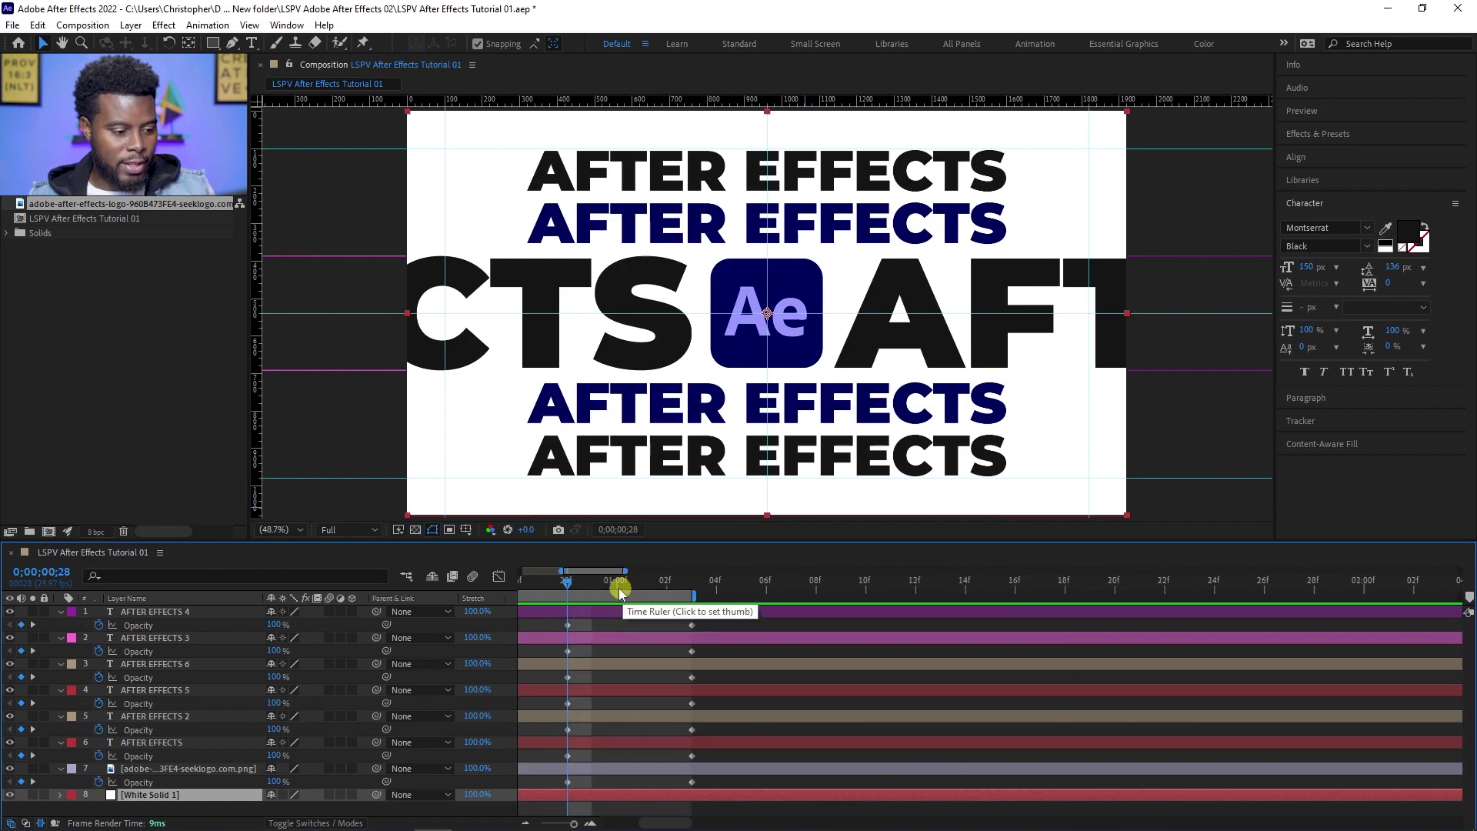
click(595, 584)
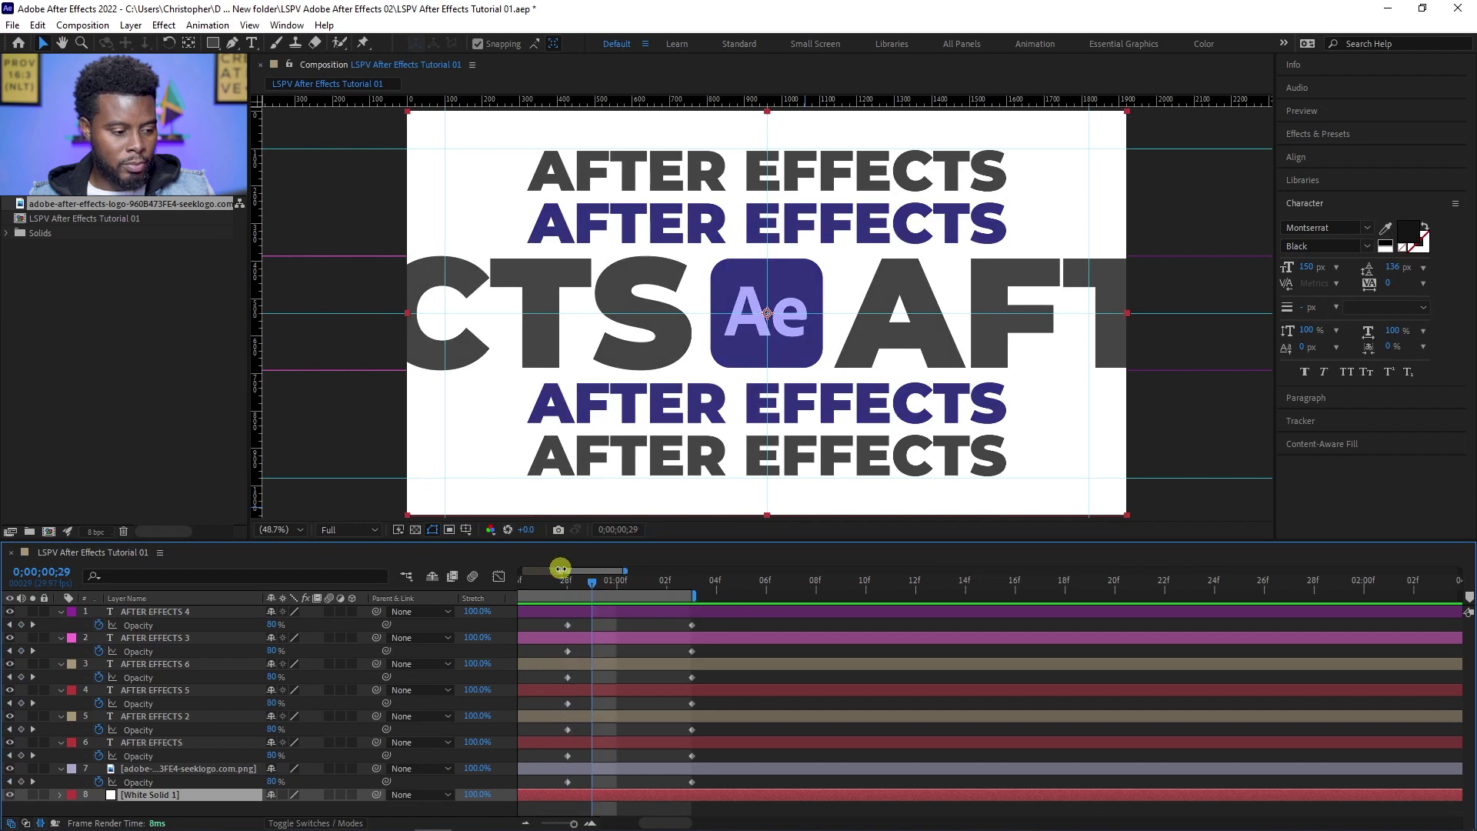
key(minus)
Preview the shortened work area from the first frame, check the frame at 0;00;00;20 and deselect the white solid
drag(969, 583, 508, 585)
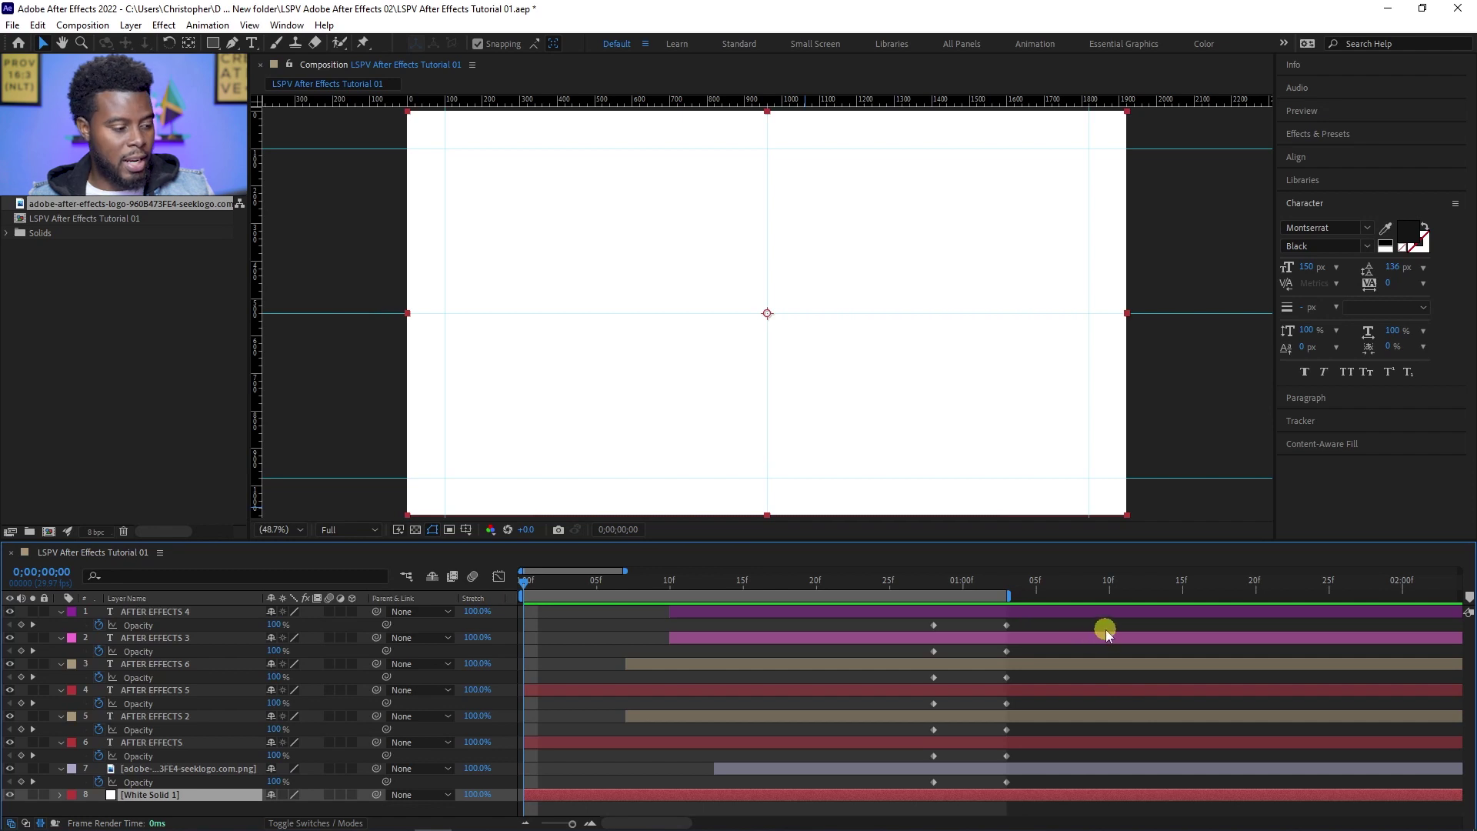
key(space)
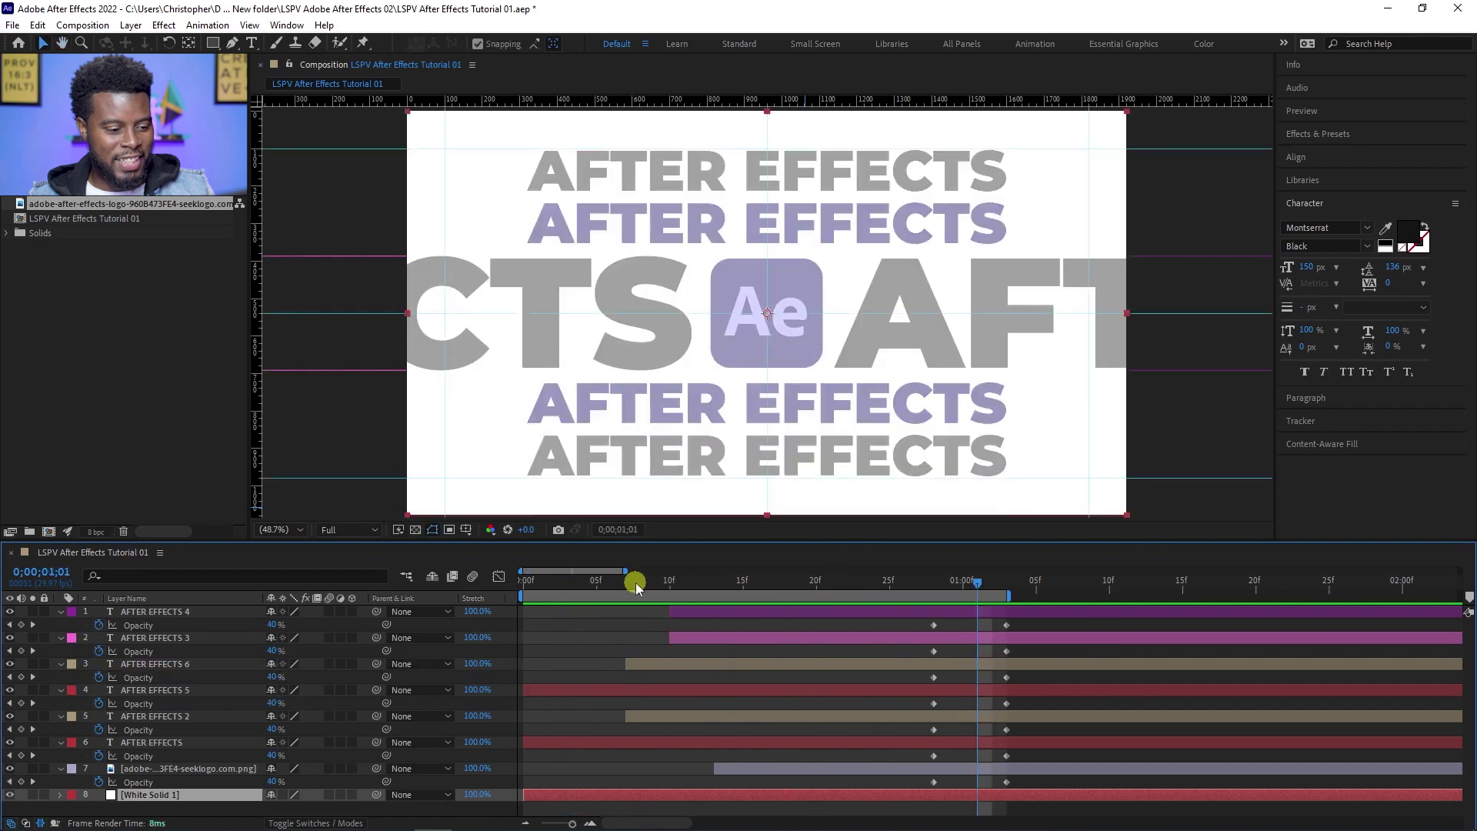
key(Home)
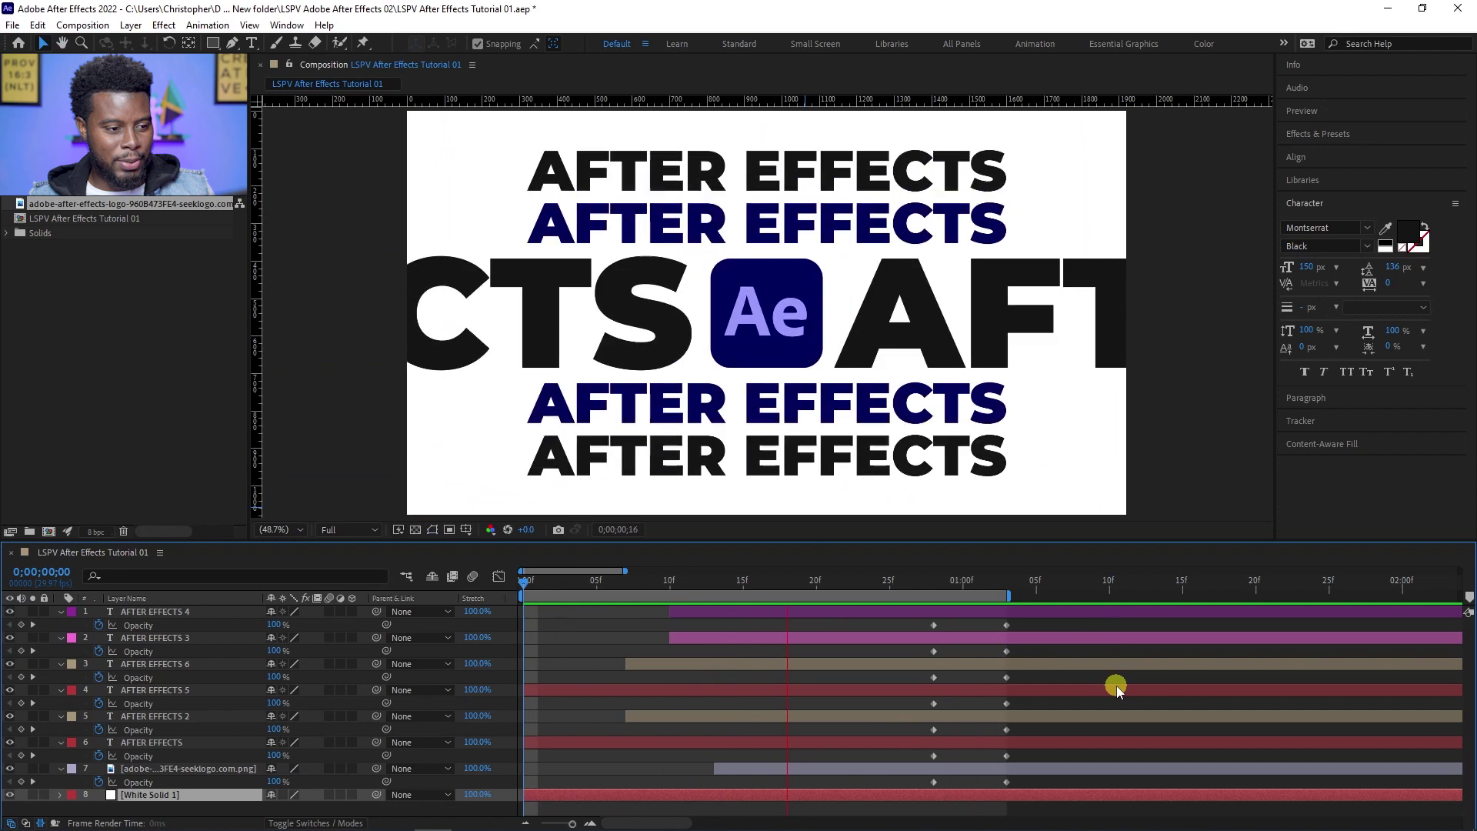
key(space)
drag(554, 593, 814, 607)
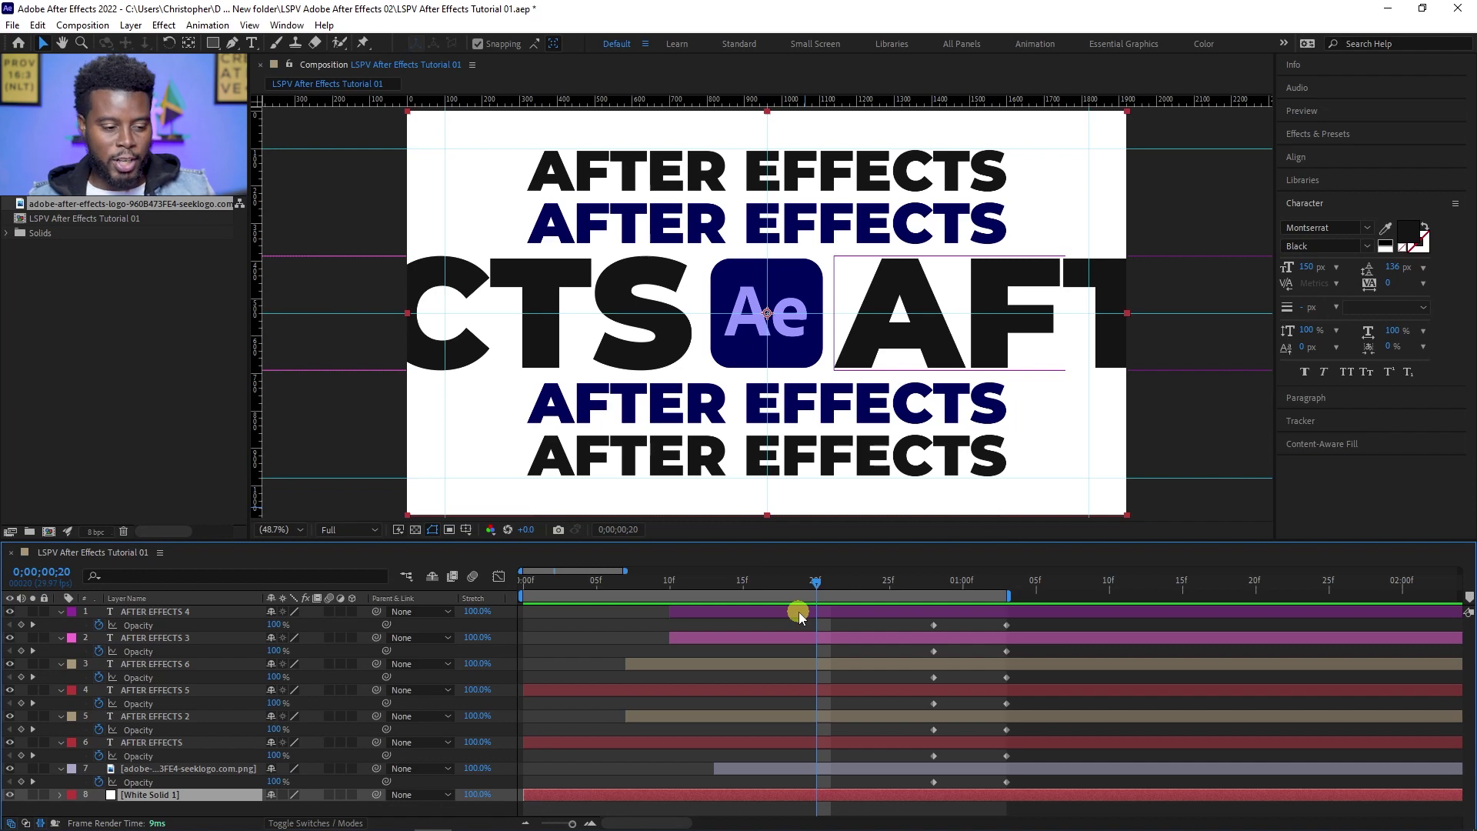
click(975, 629)
click(897, 617)
Send the composition to the Adobe Media Encoder queue
click(13, 25)
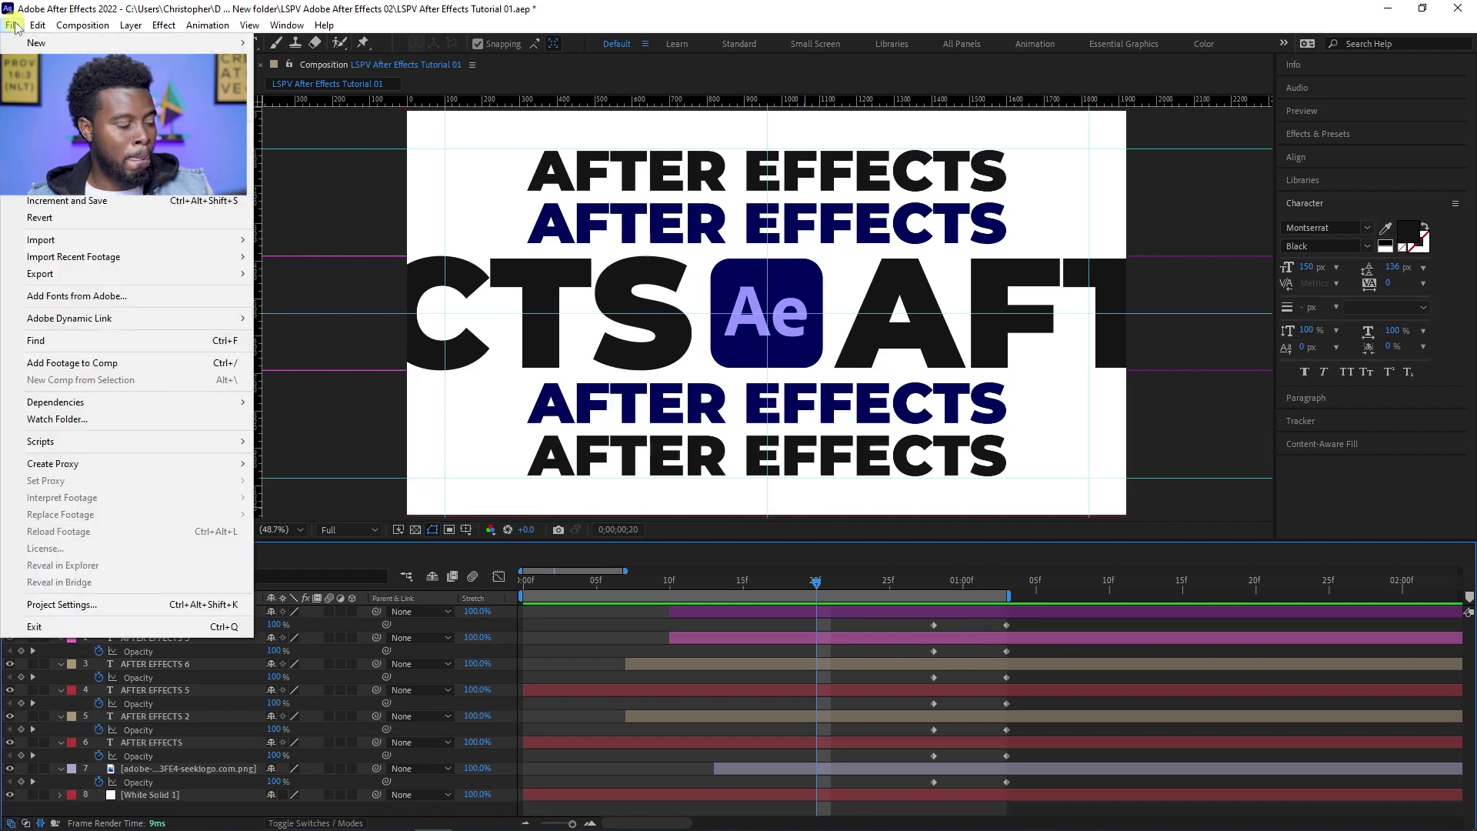
mouse_move(159, 274)
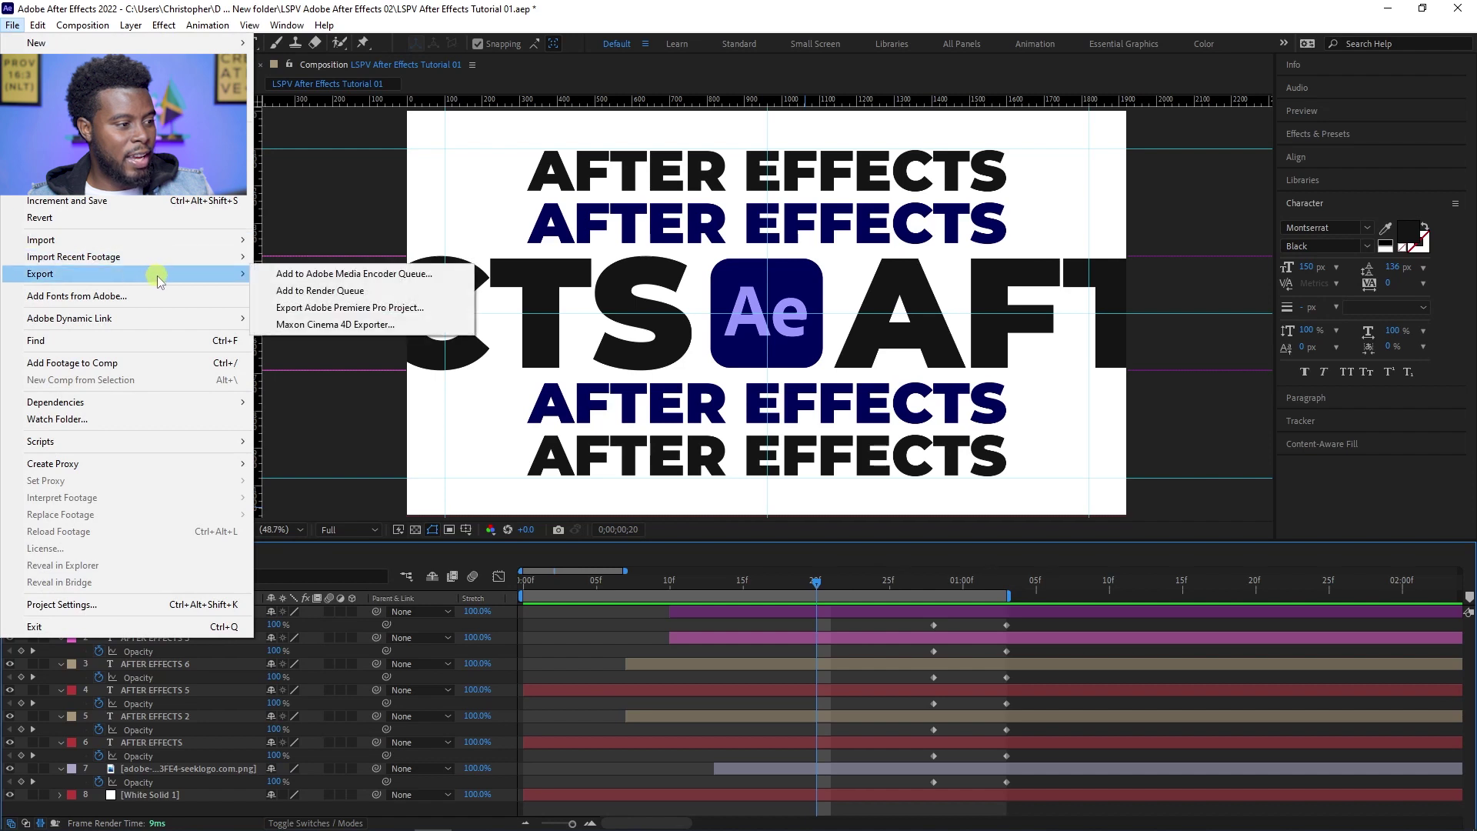
click(358, 277)
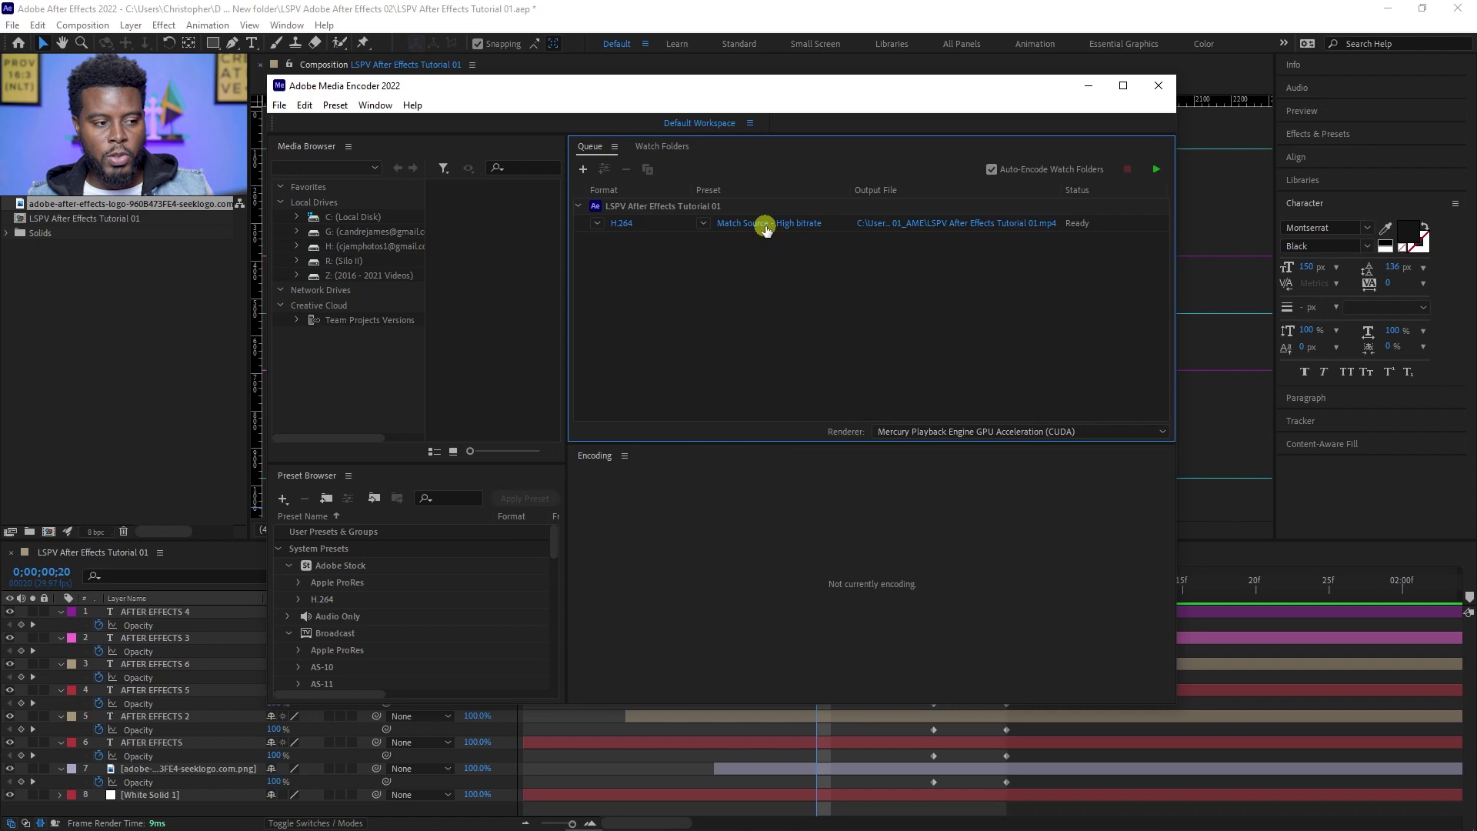
Review the export settings of the Match Source - High bitrate preset and scrub the output preview to 00;00;00;22
mouse_move(765, 230)
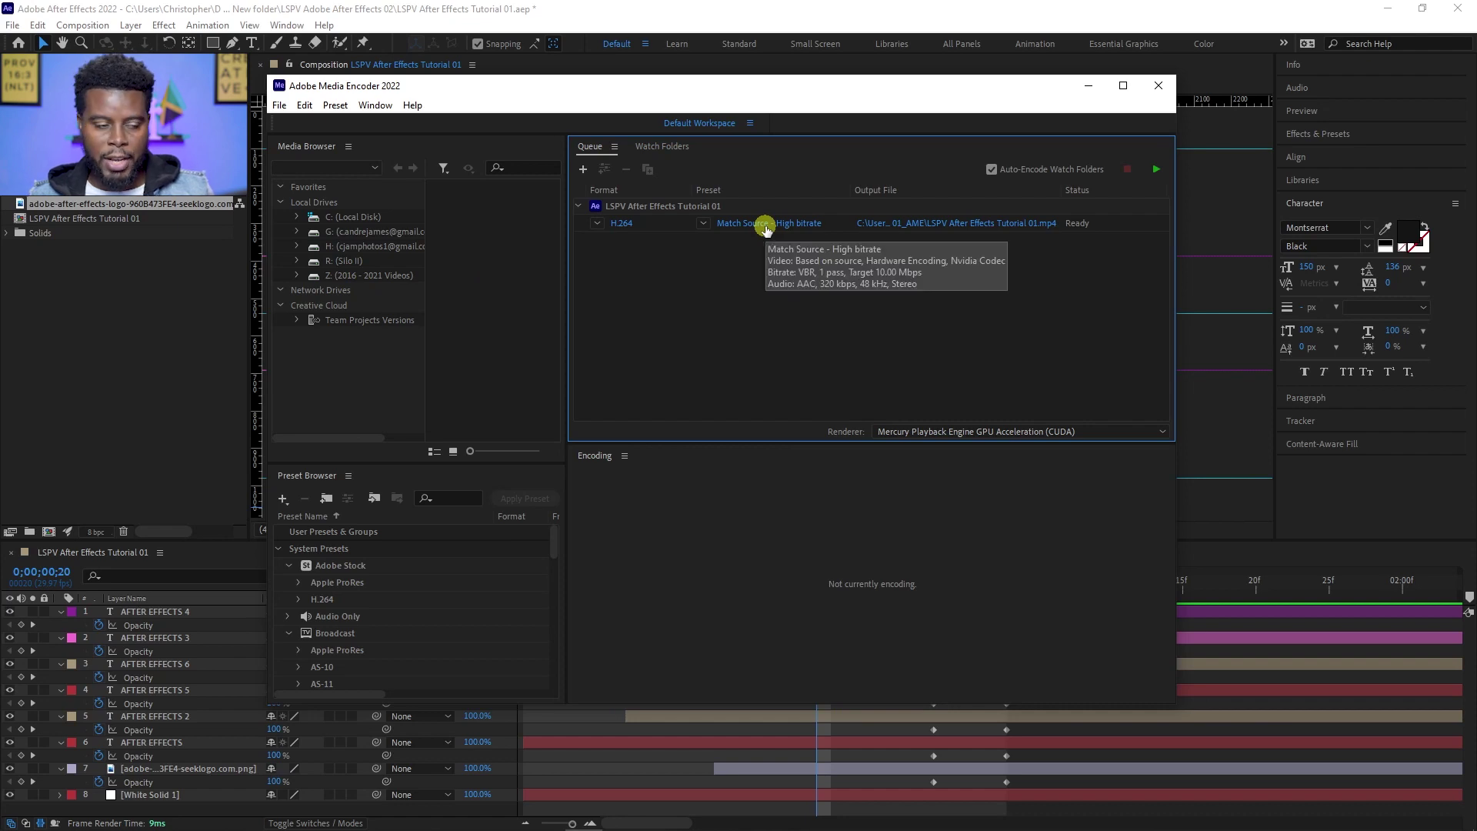
click(765, 224)
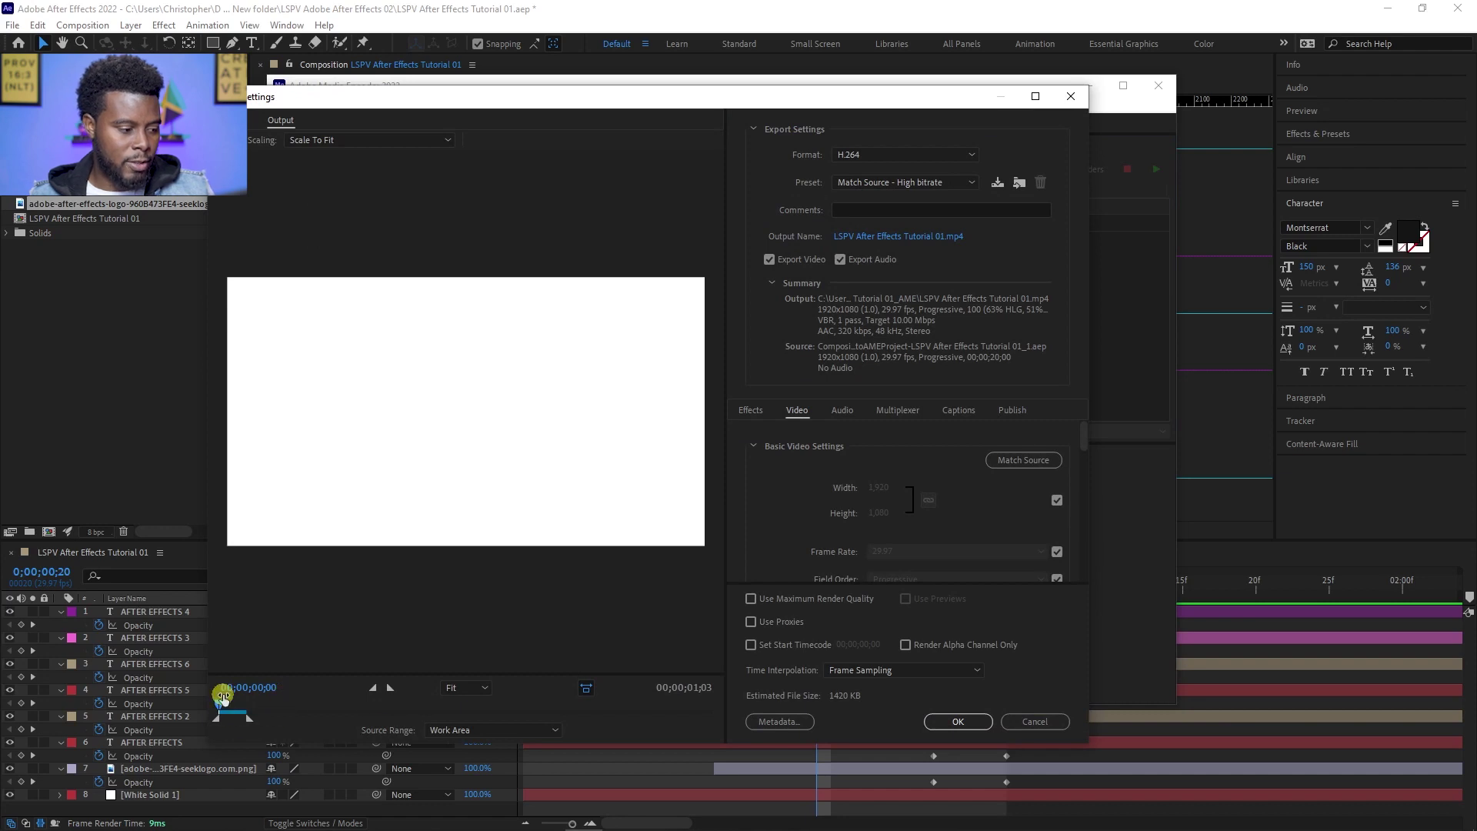
drag(219, 706, 238, 714)
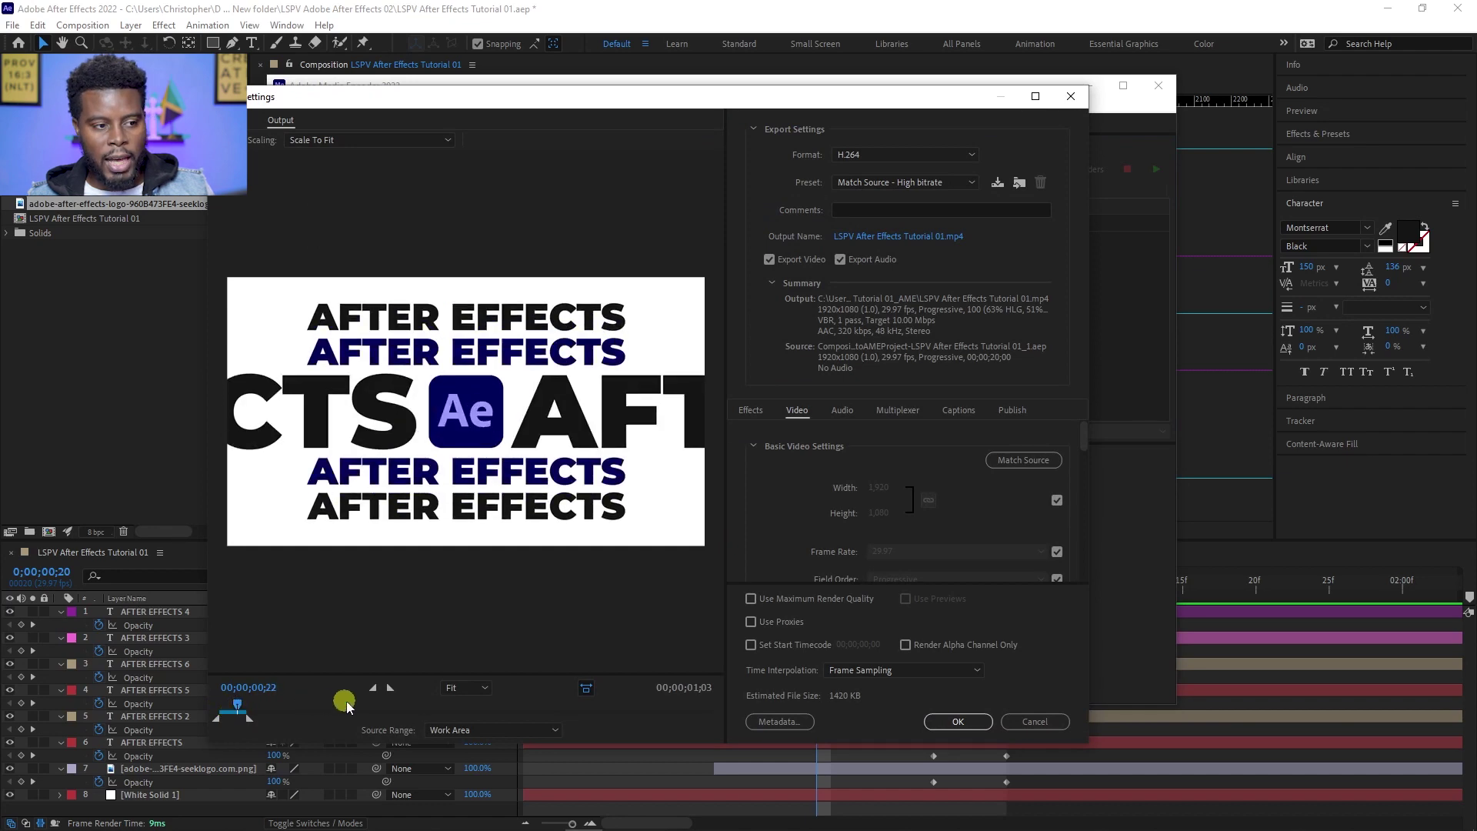
click(958, 720)
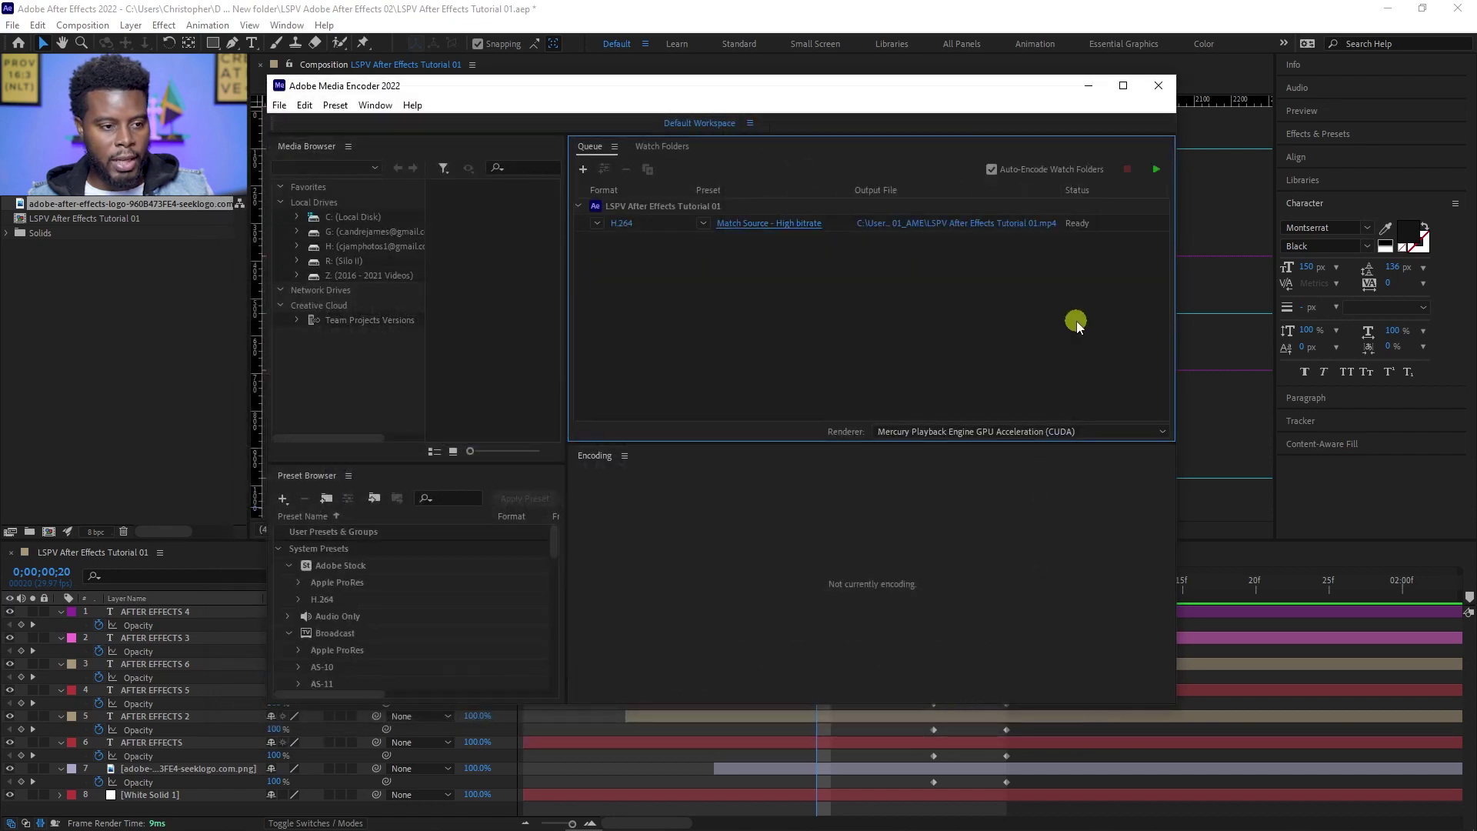
Set the output file to LSPV After Effects Tutorial 01 in the LSPV Adobe After Effects 02 folder and start encoding
click(972, 223)
click(538, 152)
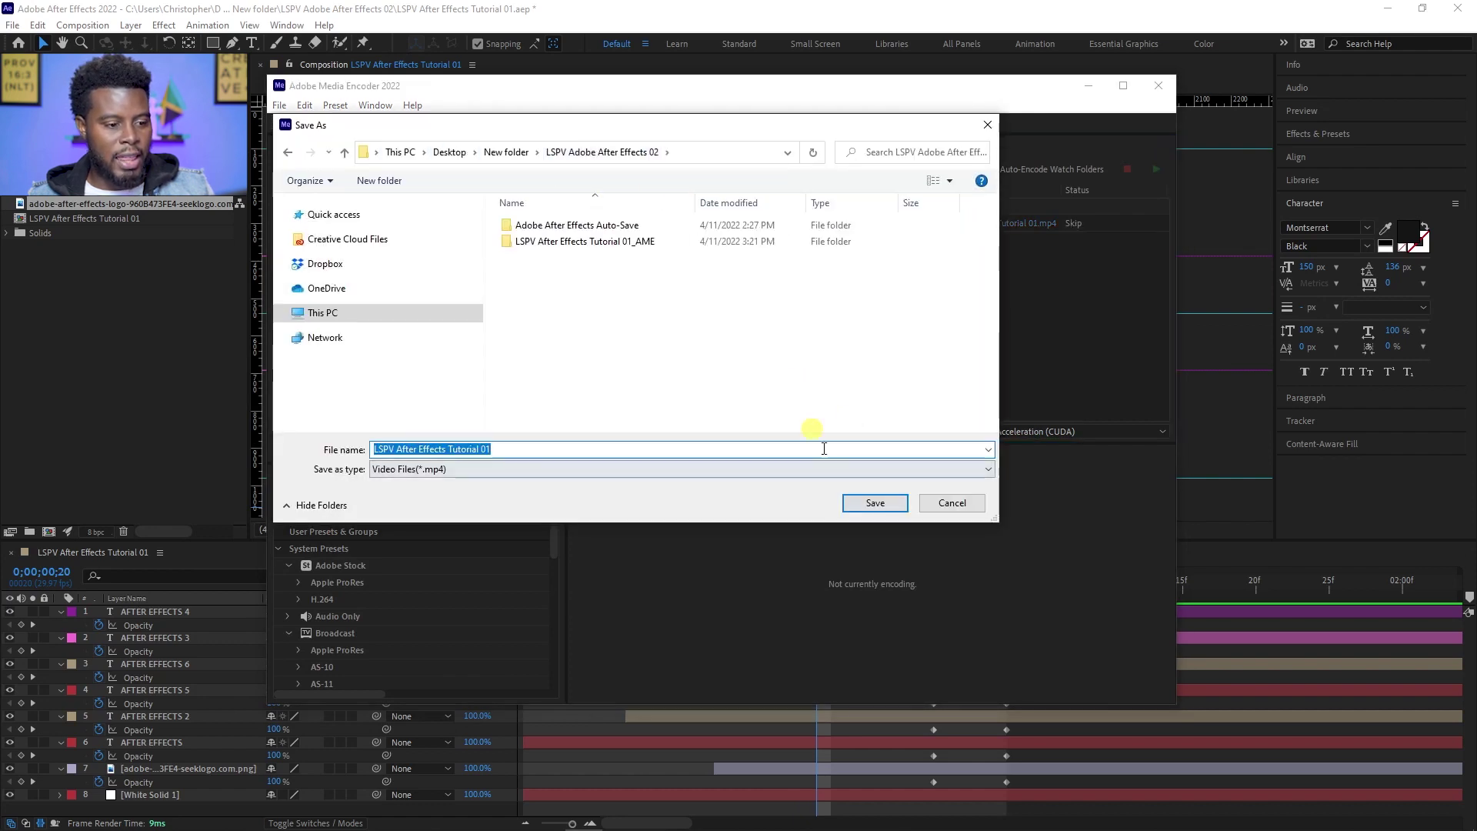
click(868, 505)
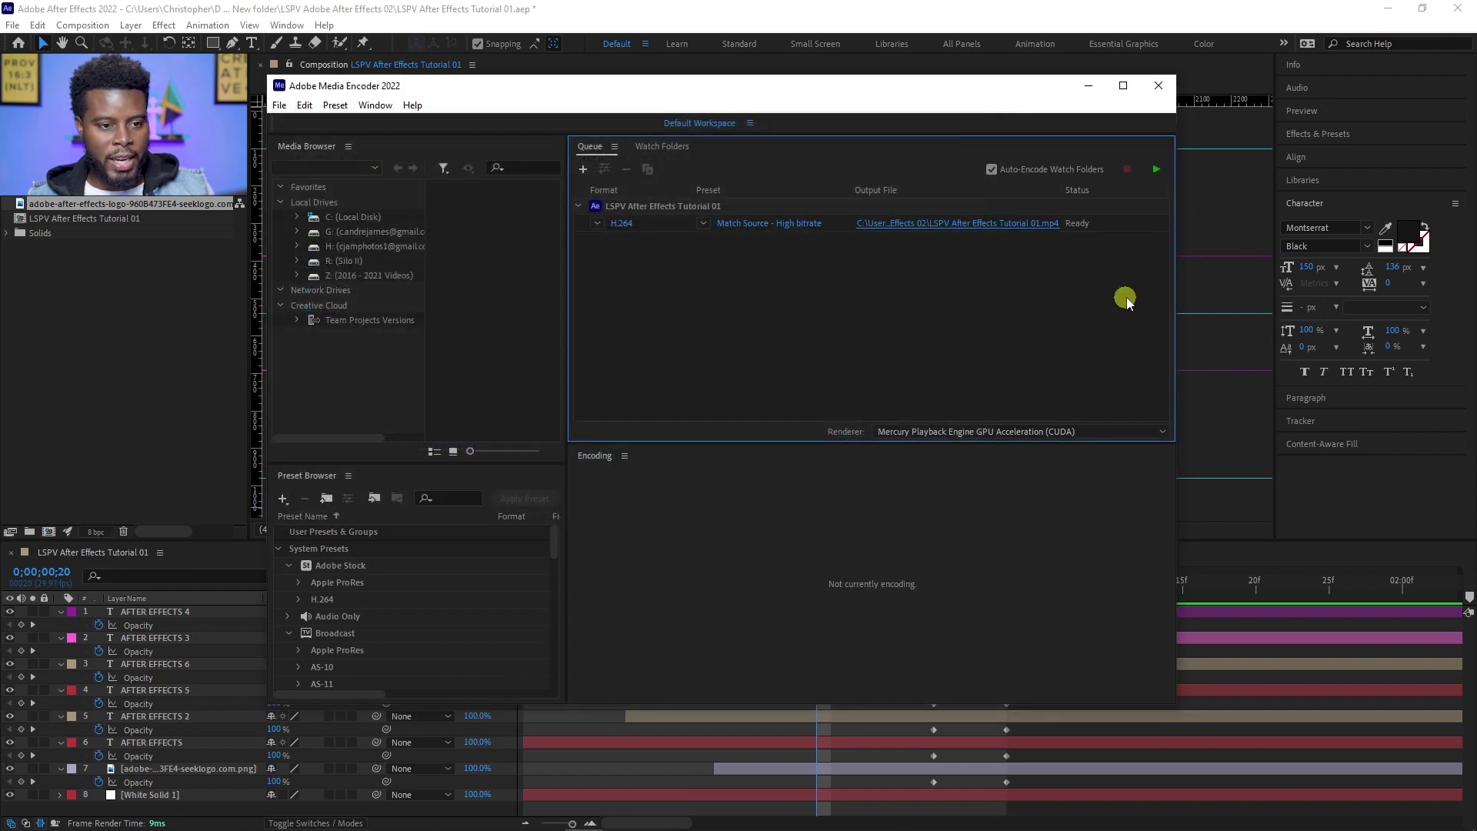
click(1152, 174)
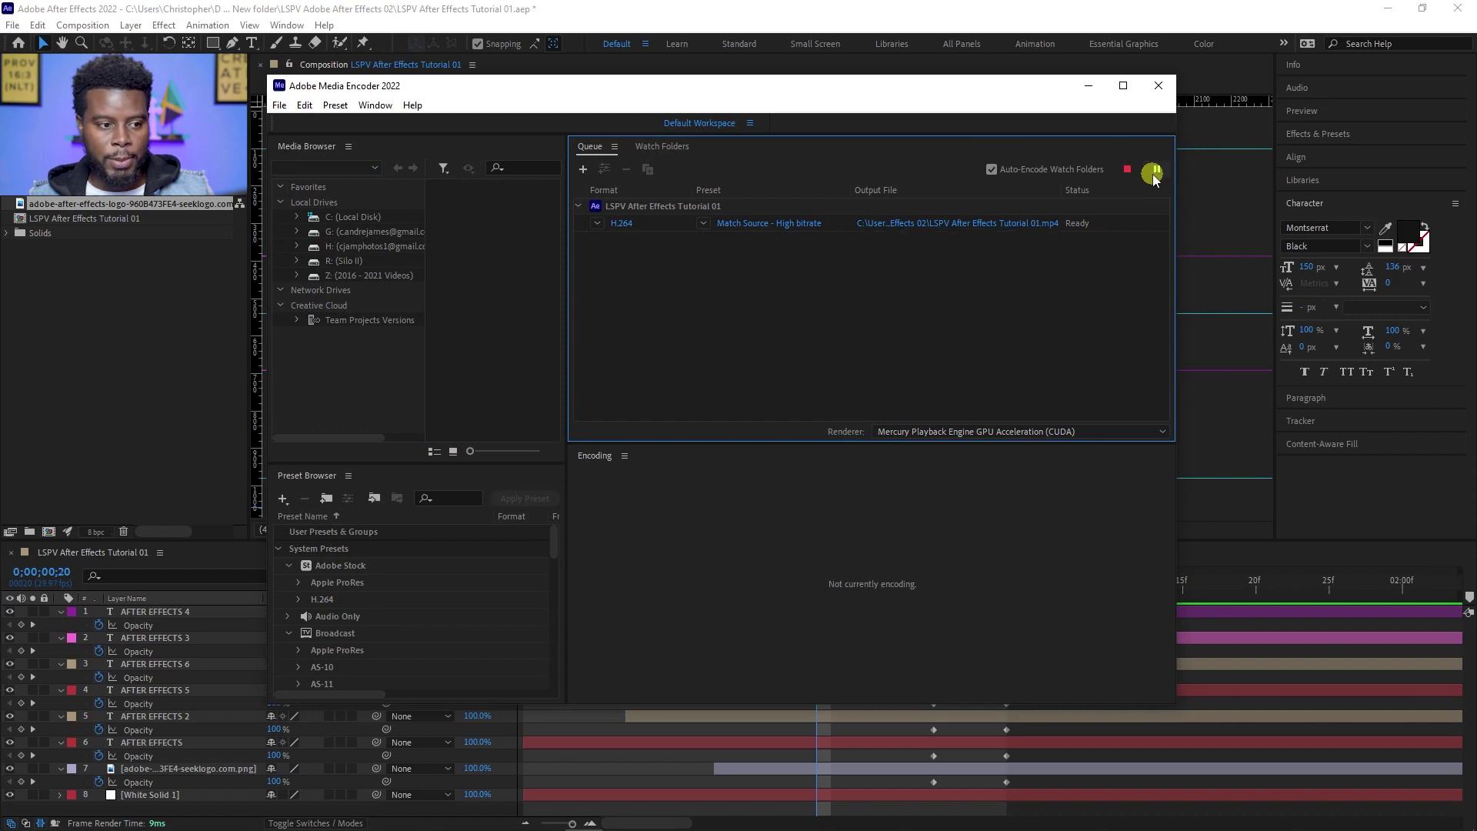